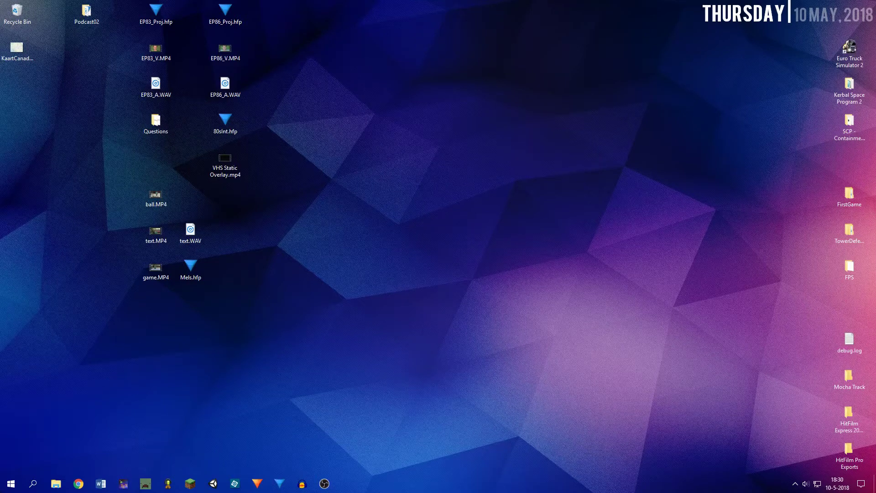
click(56, 484)
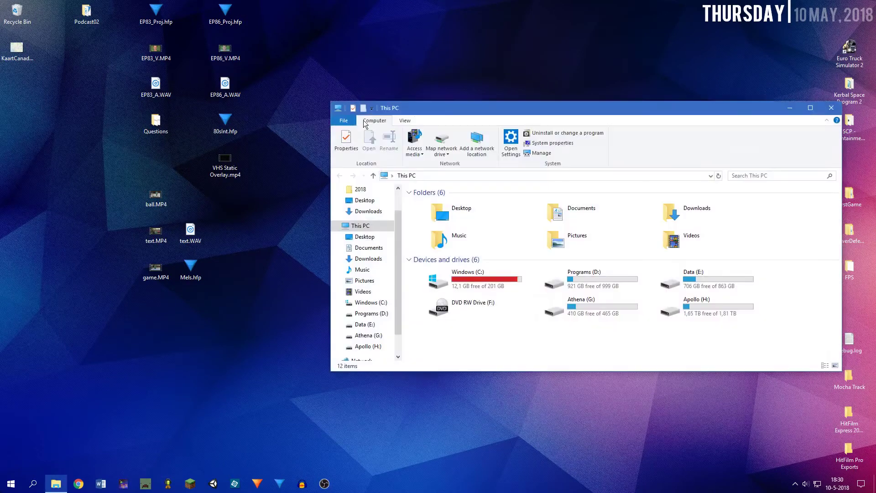
key(alt+F4)
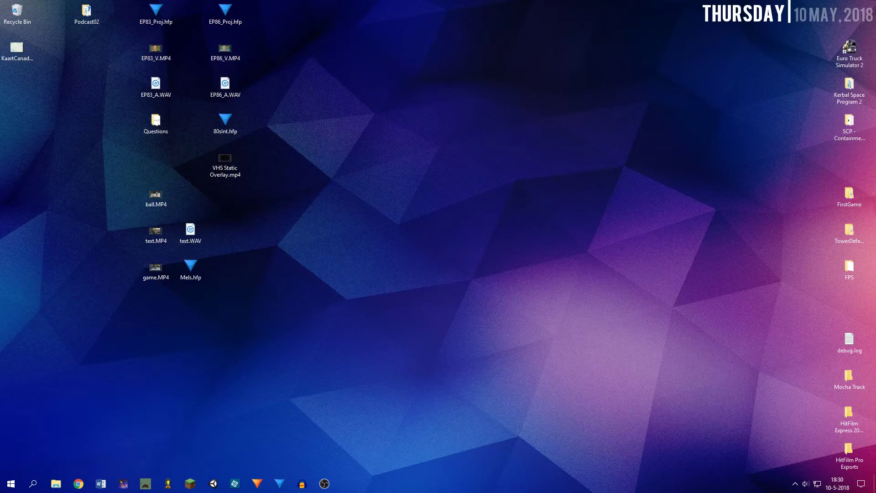
Place the Archangel of Thune card image on the desktop and rename the file card.jpg
drag(225, 156, 289, 26)
click(387, 63)
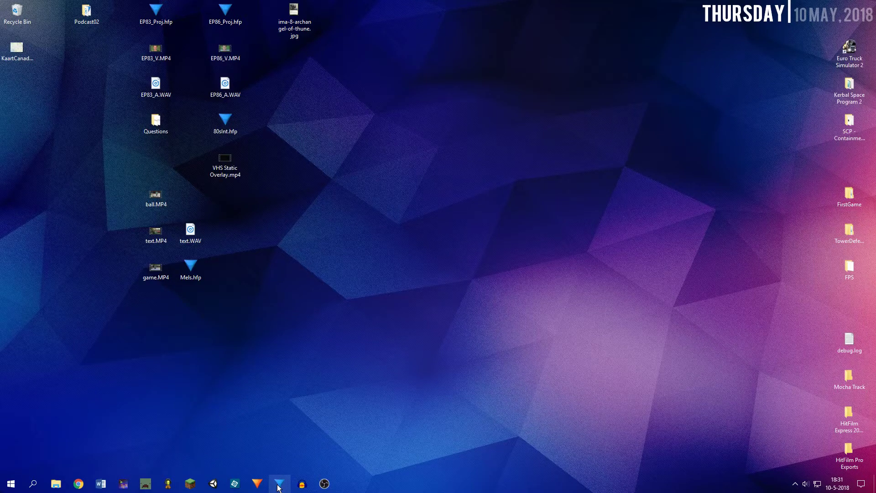
click(258, 484)
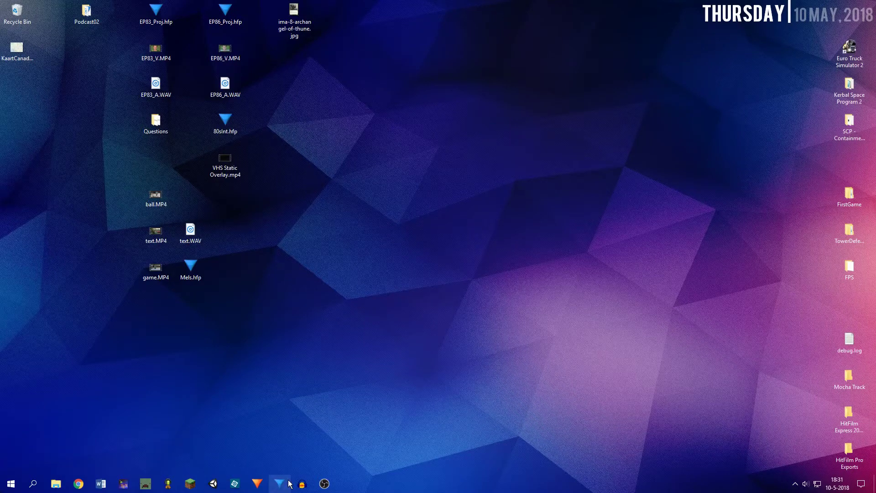
click(257, 483)
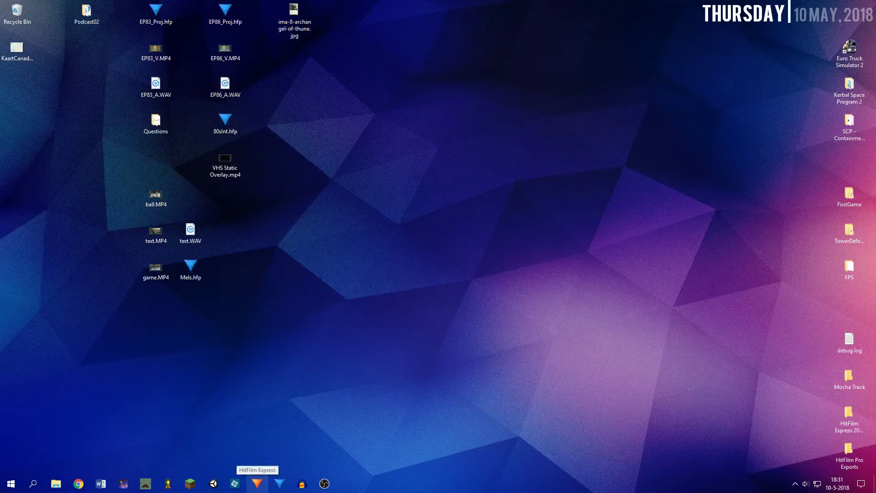
click(296, 25)
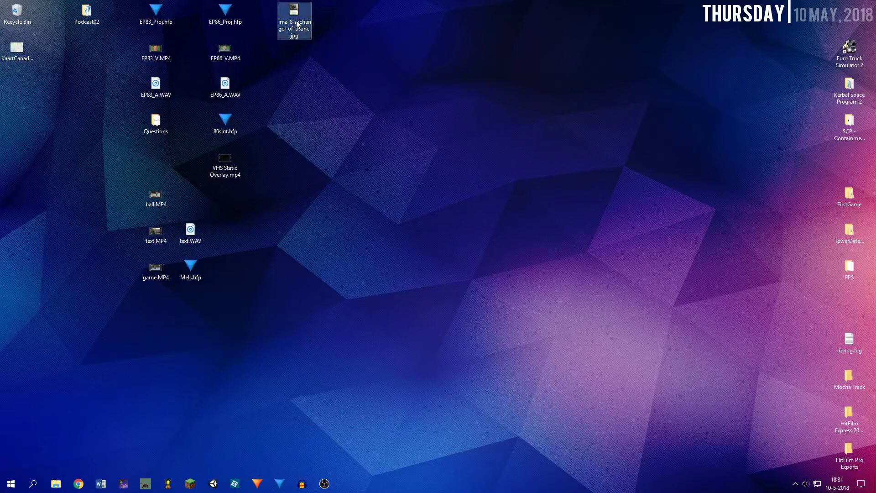
click(297, 24)
text(card)
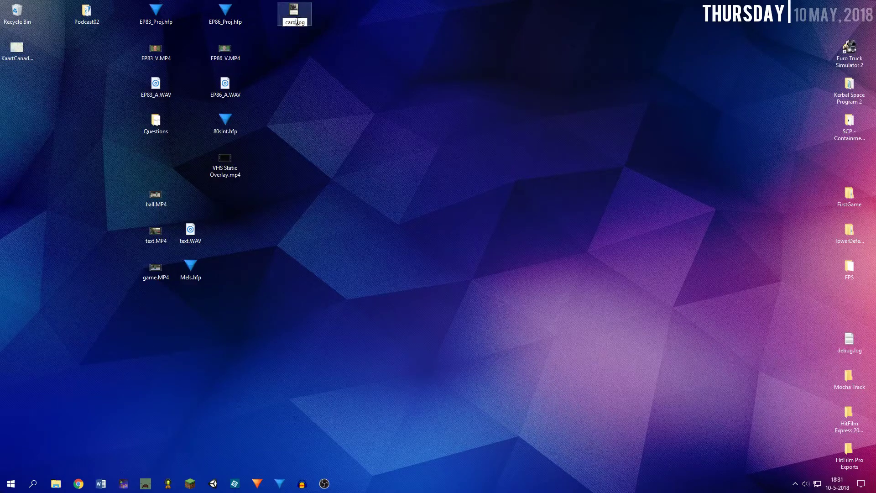
Switch to Photoshop Elements and open card.jpg from the desktop in it
double_click(295, 14)
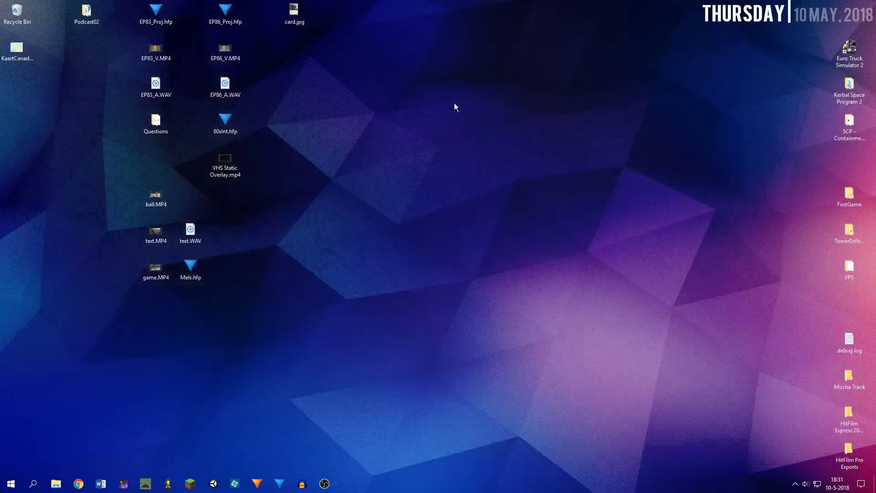
click(865, 7)
click(245, 488)
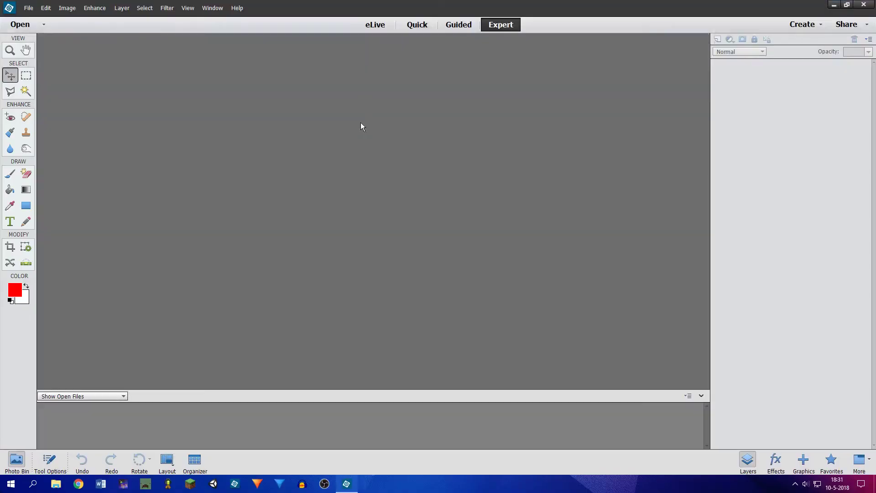
click(874, 484)
drag(295, 13, 309, 312)
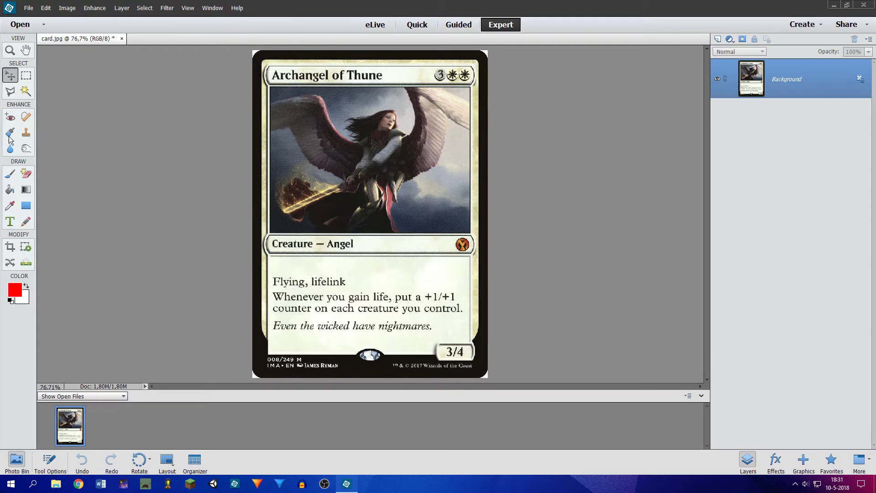
Start a crop on the card and align the frame's upper-left corner with the corner of the illustration
click(10, 249)
drag(255, 170, 262, 81)
scroll(283, 73, up, 8)
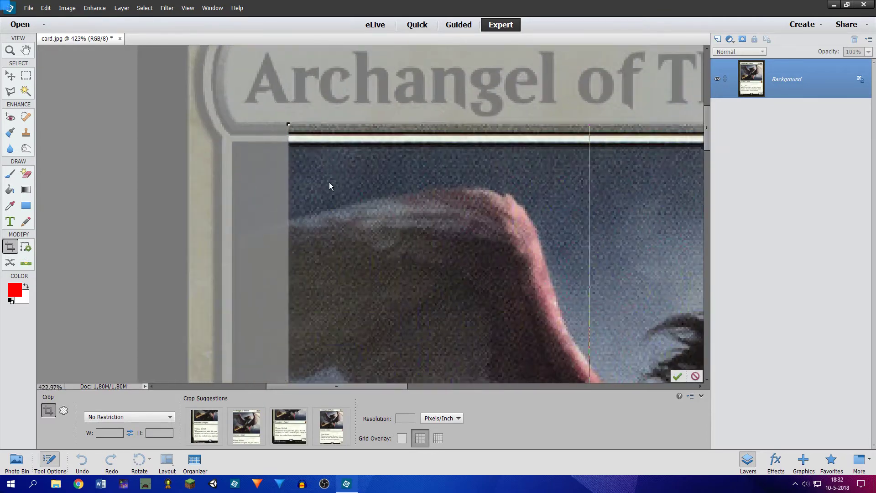
drag(329, 182, 269, 203)
scroll(269, 203, up, 5)
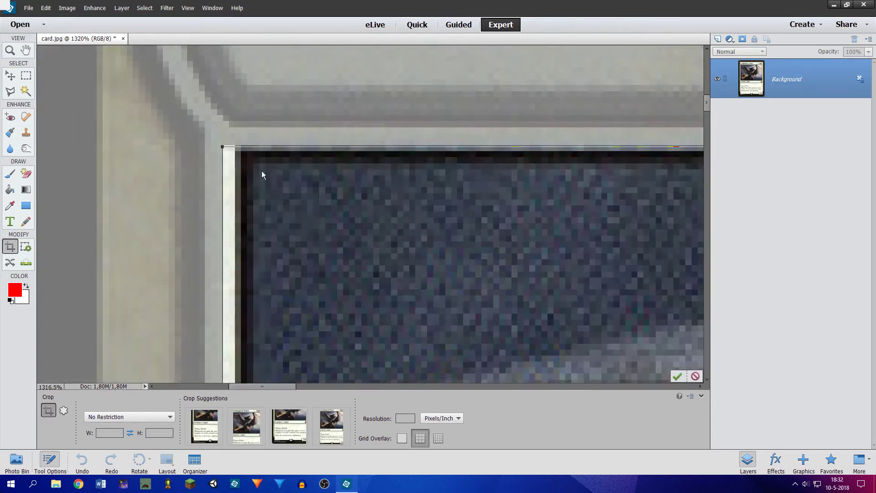
mouse_move(261, 171)
mouse_down()
mouse_move(291, 186)
mouse_move(267, 166)
mouse_move(274, 165)
mouse_up()
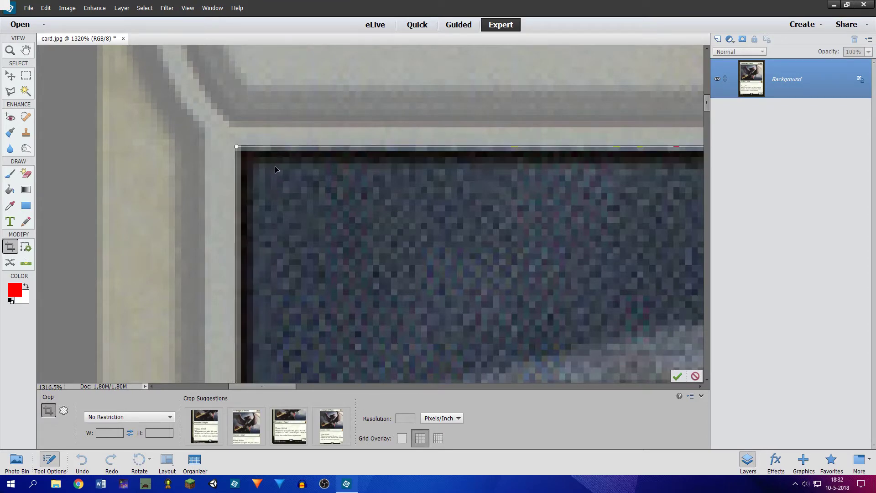
Move the lower edge of the crop frame up to the bottom of the angel illustration
scroll(274, 166, down, 5)
scroll(276, 152, down, 3)
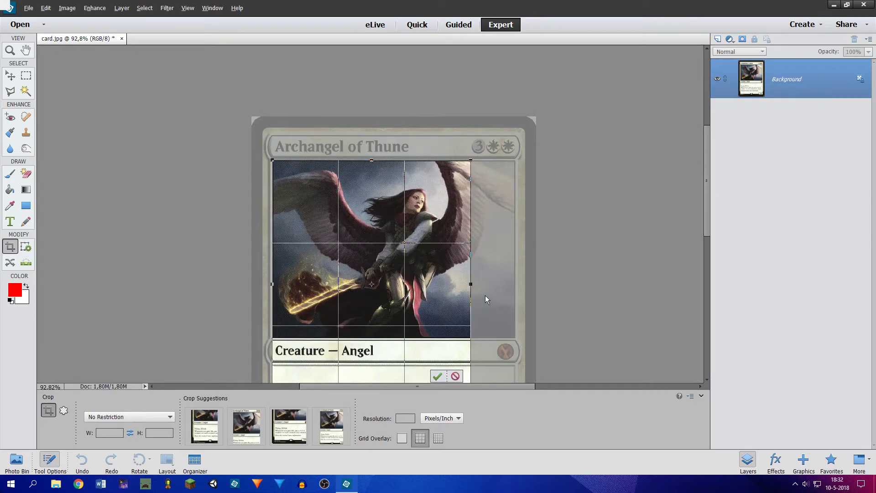
drag(707, 196, 605, 239)
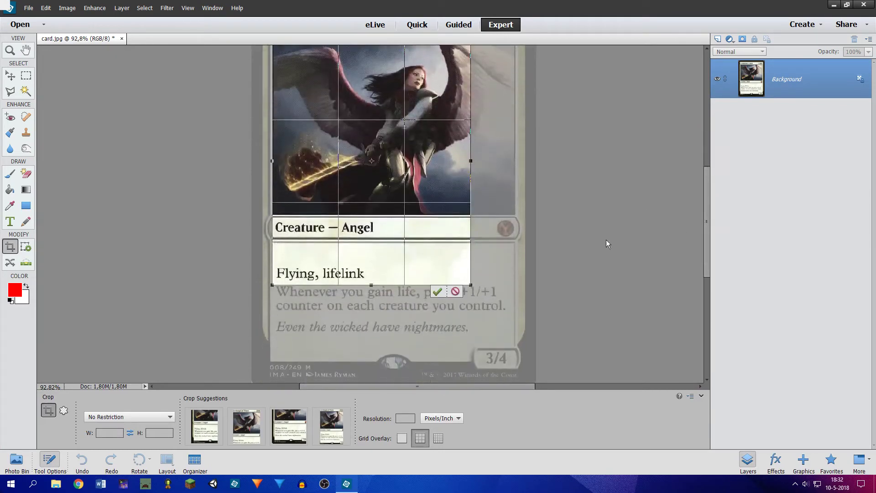
scroll(353, 215, up, 2)
drag(384, 316, 386, 201)
scroll(387, 203, up, 3)
scroll(389, 206, up, 4)
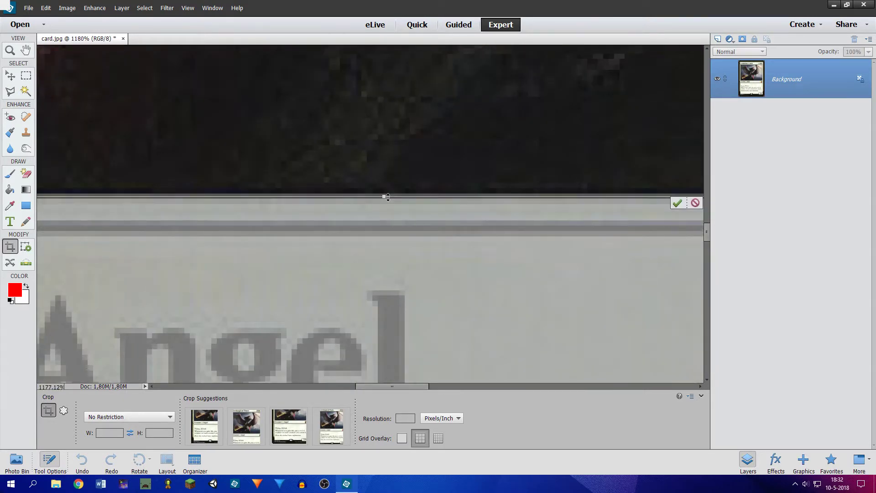
Extend the right edge of the crop frame to the illustration's right border and apply the crop
scroll(386, 196, down, 8)
scroll(478, 162, down, 1)
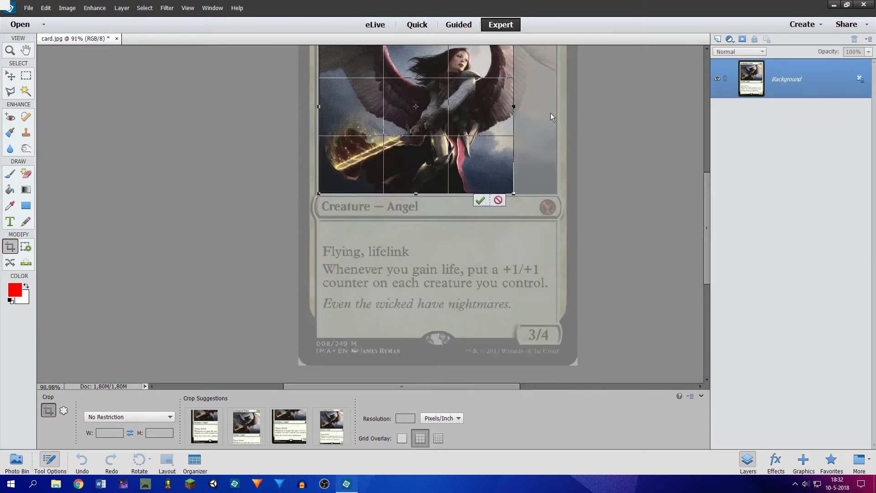
scroll(702, 270, up, 3)
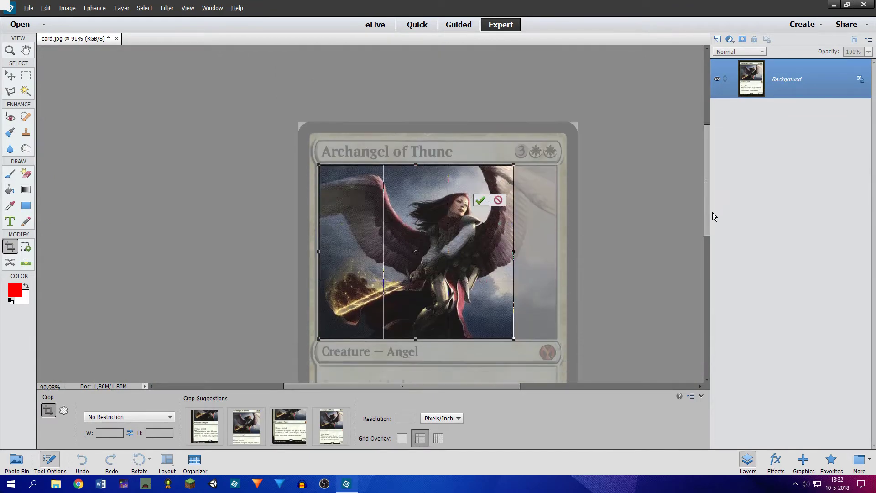
scroll(378, 196, up, 2)
scroll(424, 228, up, 6)
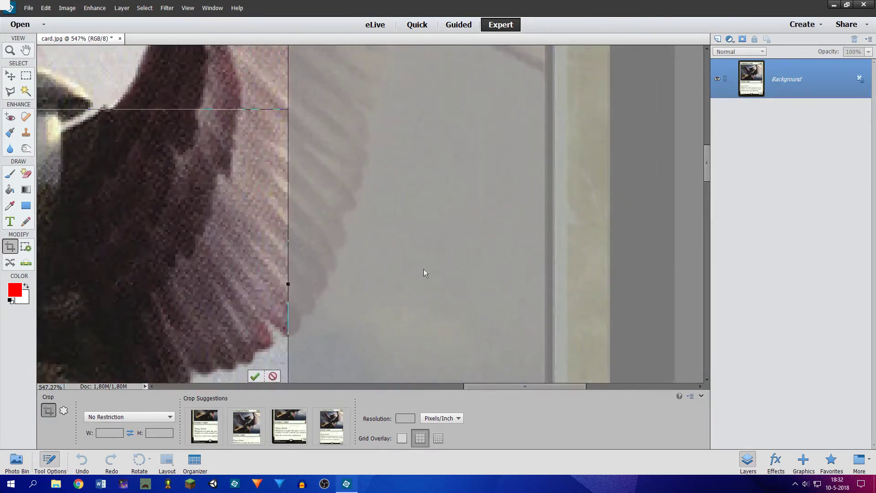
drag(288, 285, 553, 302)
click(520, 376)
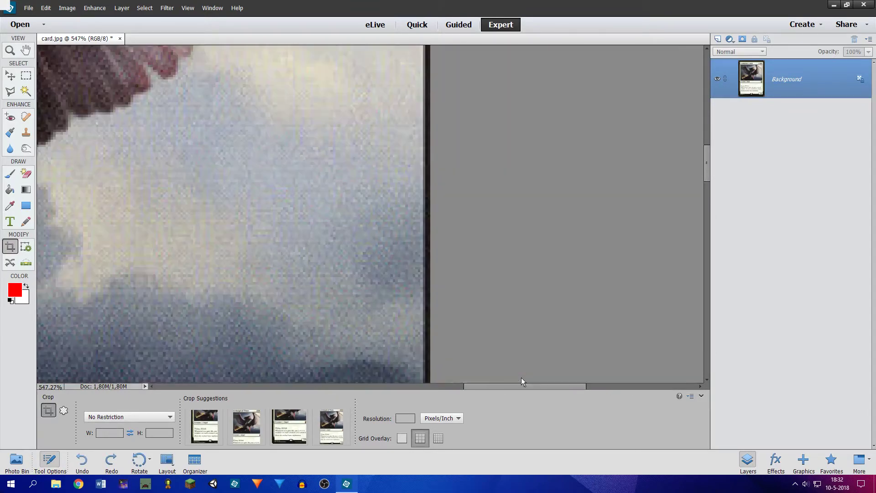
Crop away a thin strip of the dark border along the illustration's top edge
scroll(450, 246, down, 6)
scroll(447, 236, down, 4)
scroll(447, 237, up, 3)
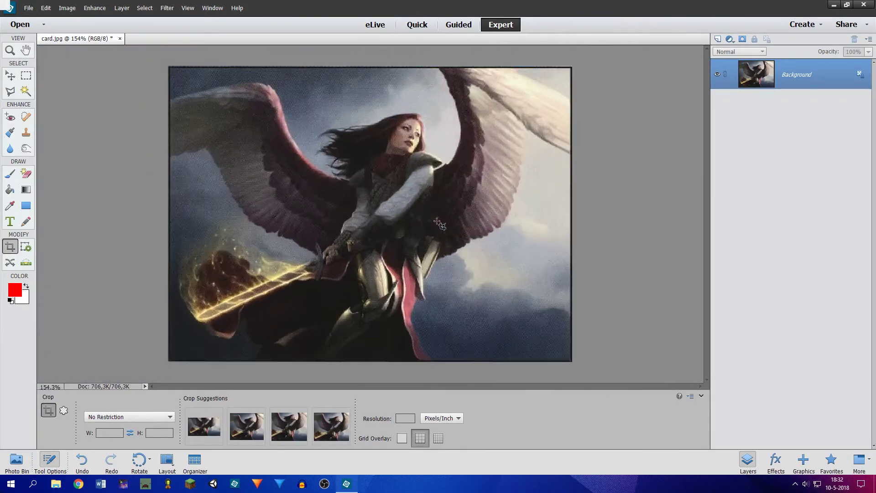
scroll(368, 45, up, 11)
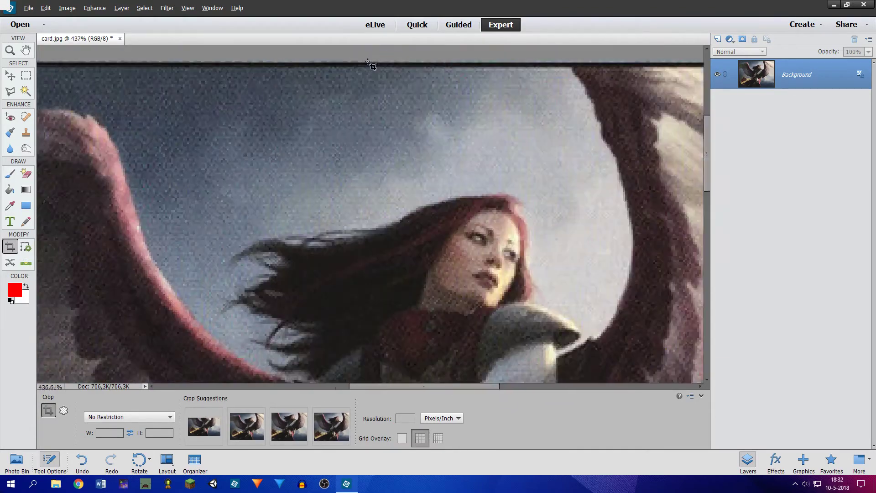
scroll(365, 69, down, 12)
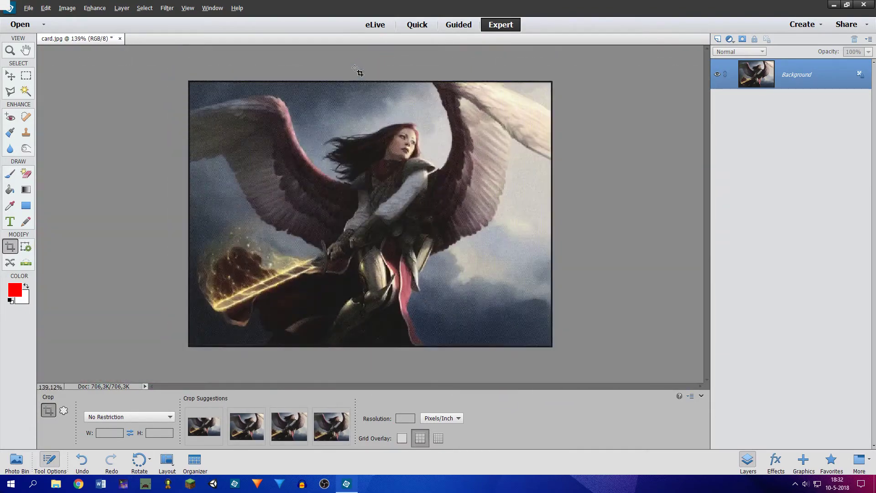
scroll(215, 91, up, 3)
scroll(152, 77, down, 3)
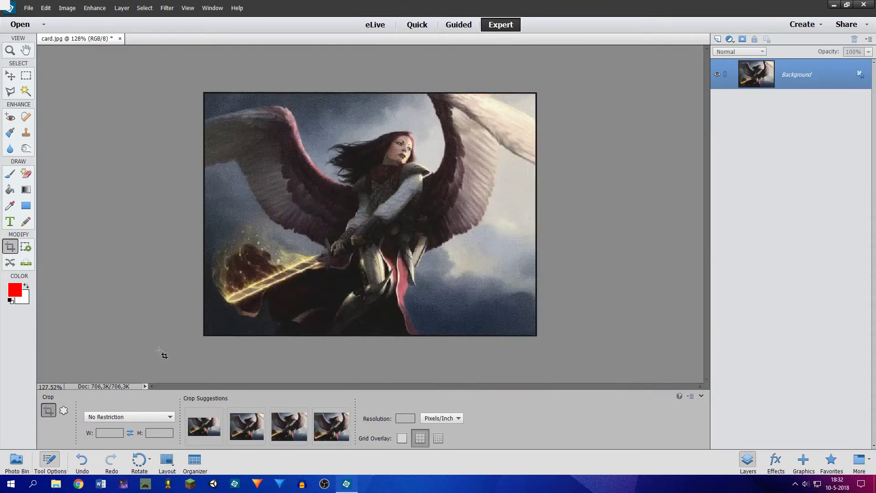
click(372, 54)
scroll(372, 53, up, 7)
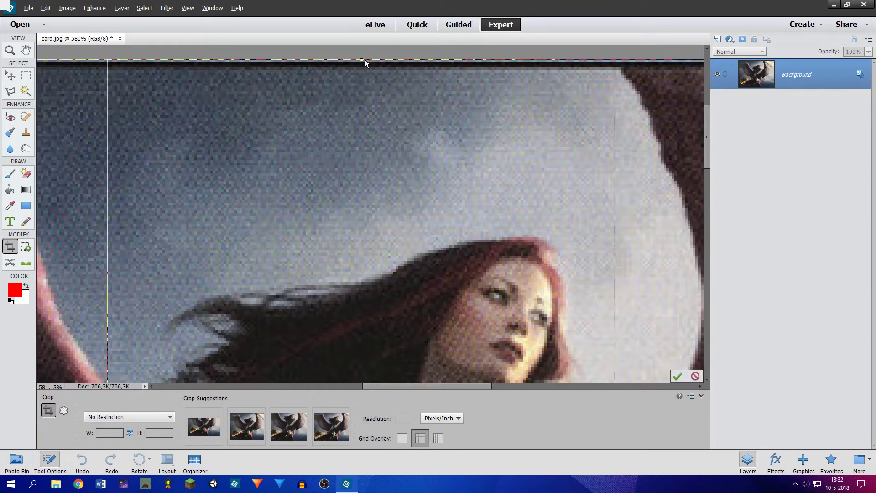
drag(361, 61, 362, 63)
click(677, 376)
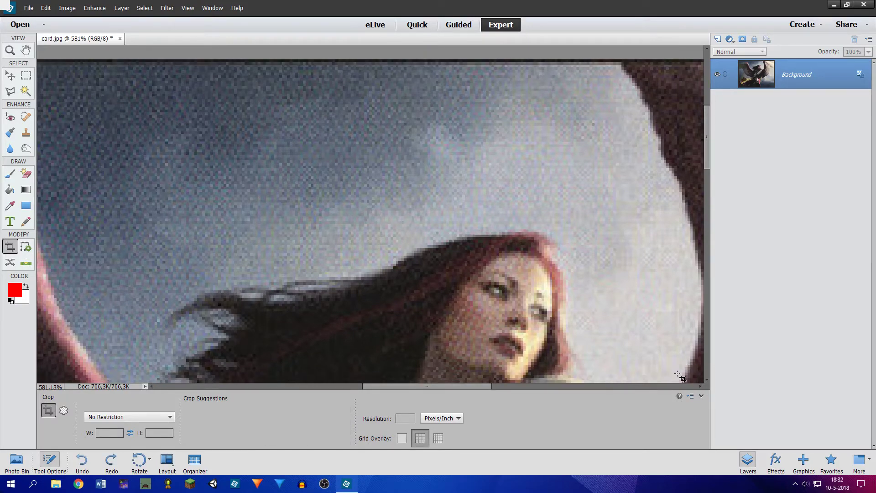
Examine the cropped angel illustration, checking its borders and the shapes of the figure and wings
scroll(438, 167, down, 5)
scroll(436, 168, down, 3)
scroll(363, 176, up, 3)
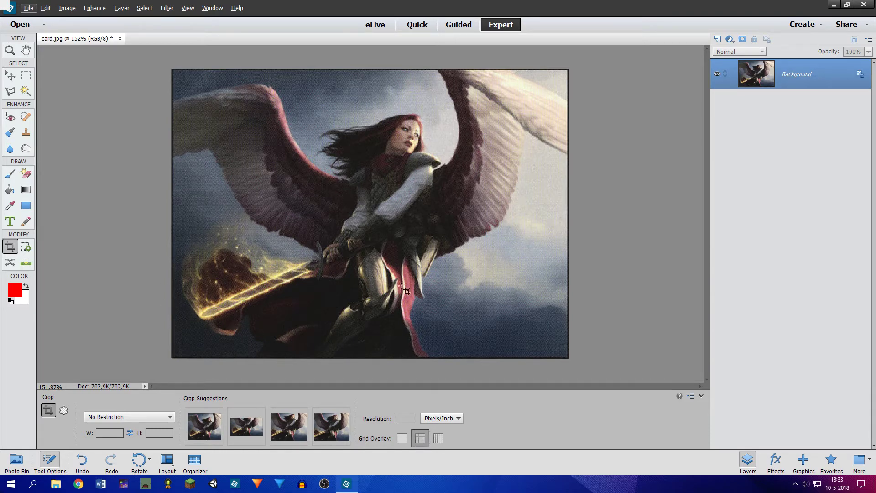
scroll(405, 290, down, 5)
scroll(402, 187, up, 2)
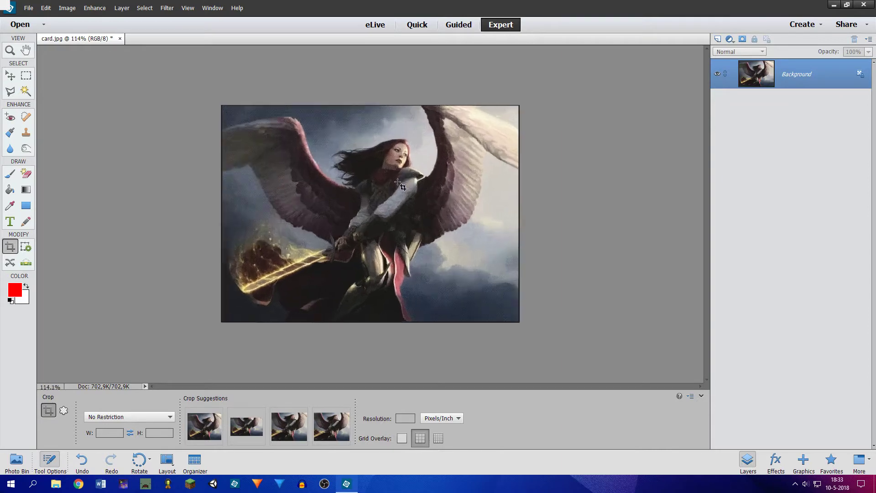
scroll(400, 185, up, 1)
scroll(348, 143, up, 2)
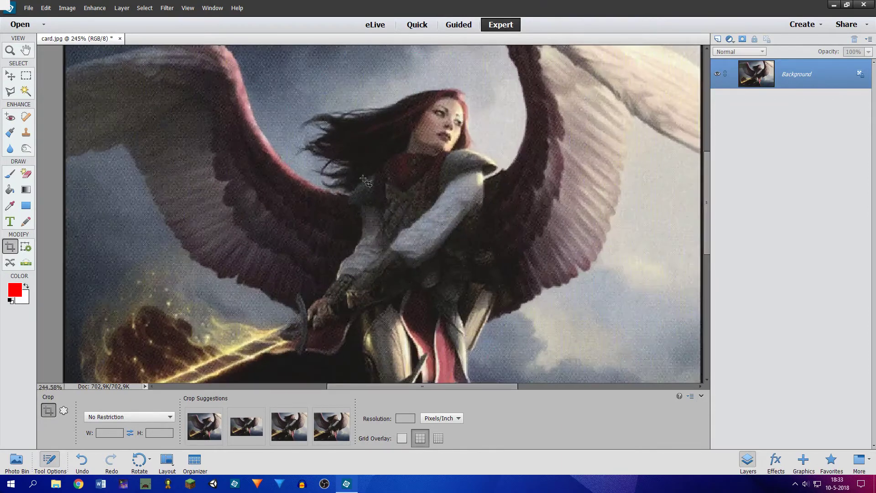
scroll(354, 204, down, 5)
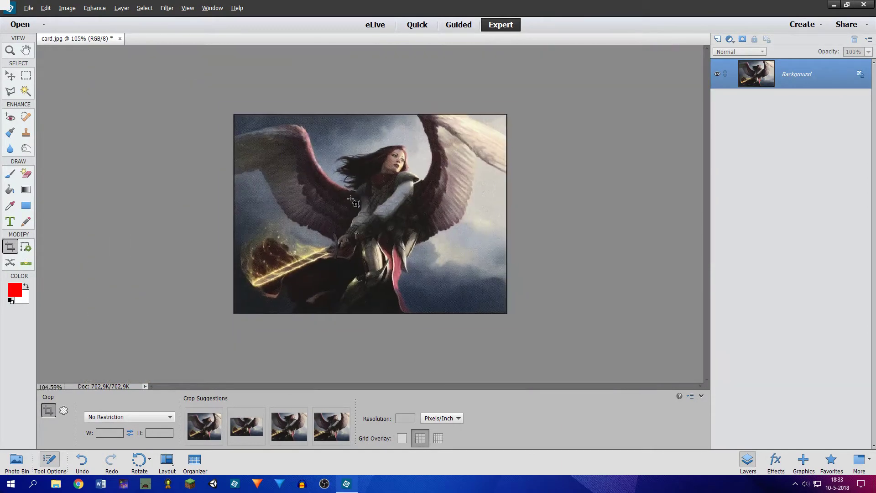
scroll(354, 204, up, 1)
Convert the background to a regular layer and cut out the angel's wing on the right with a Polygonal Lasso selection
click(861, 78)
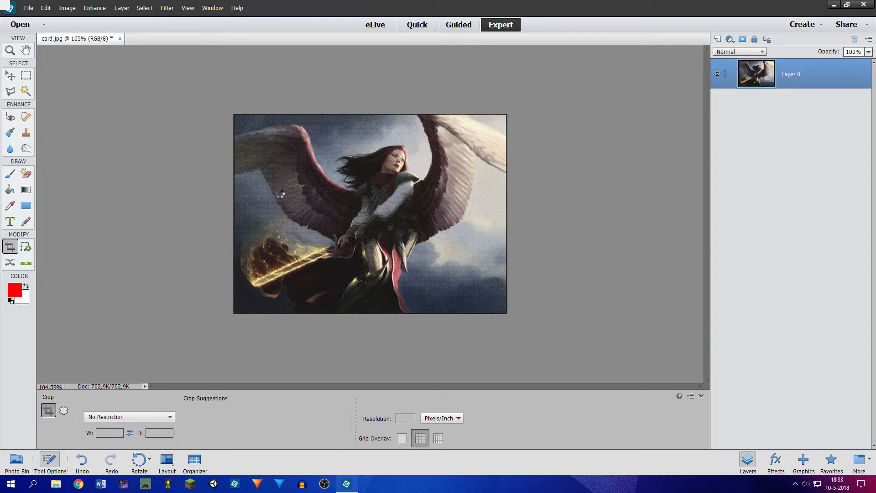
scroll(392, 208, up, 3)
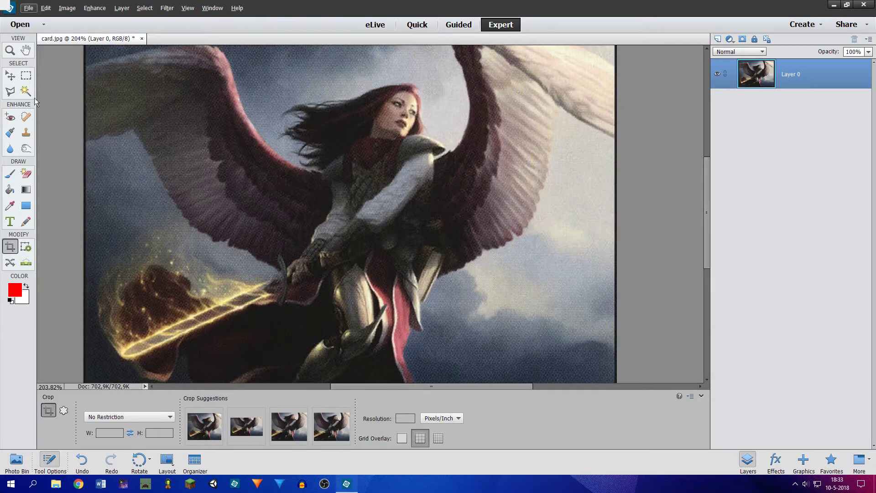
click(10, 91)
scroll(451, 170, up, 2)
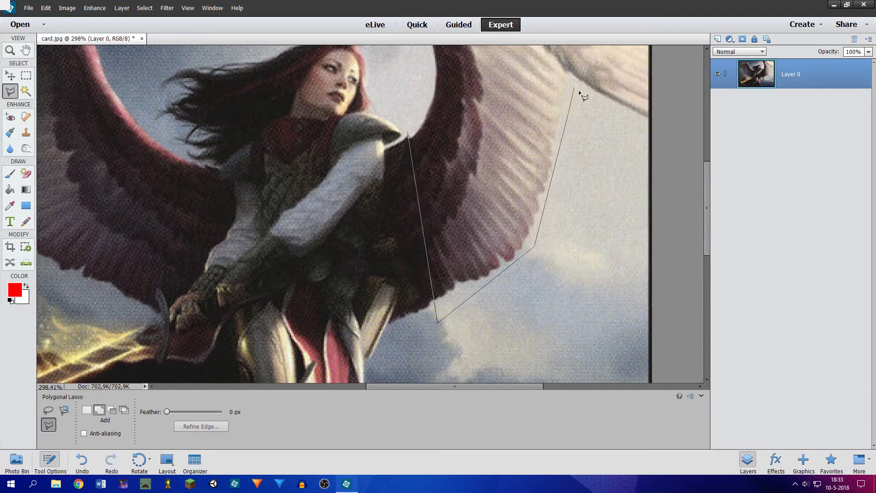
click(657, 133)
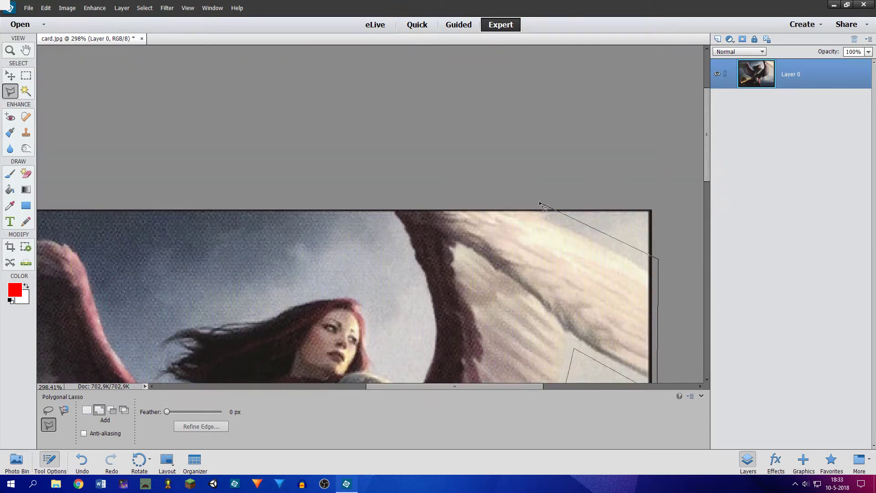
click(424, 328)
click(413, 382)
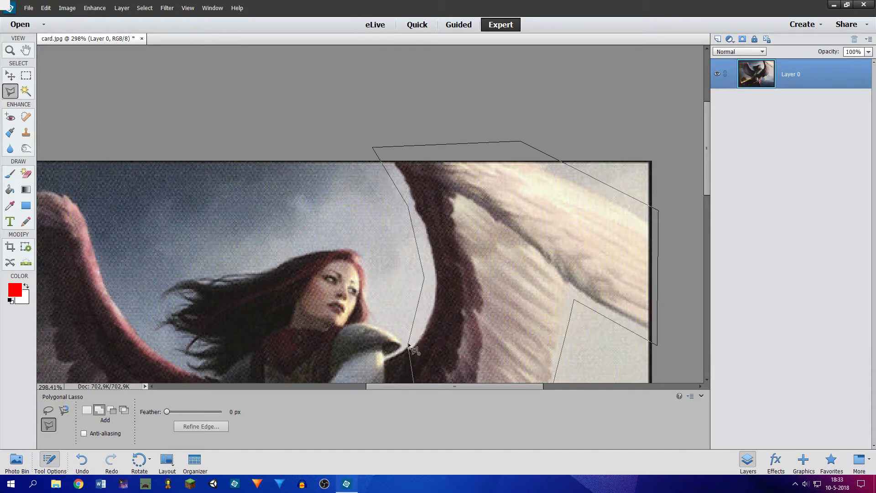
double_click(410, 345)
key(Delete)
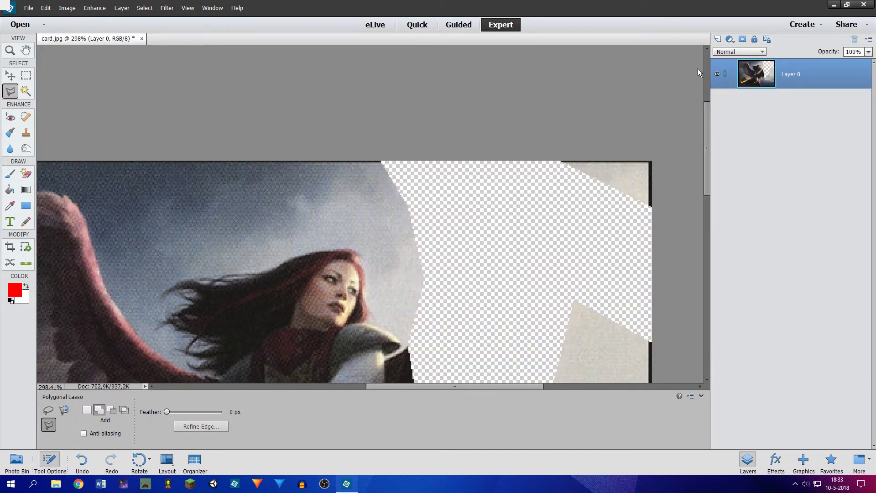
Paste the cut wing onto a new layer and move it back exactly over the gap it left in the illustration
key(ctrl+v)
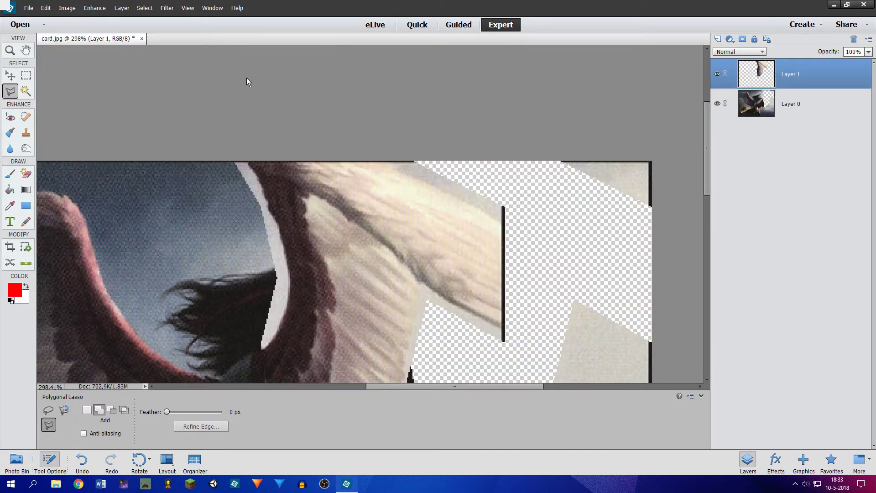
click(10, 75)
scroll(336, 196, down, 5)
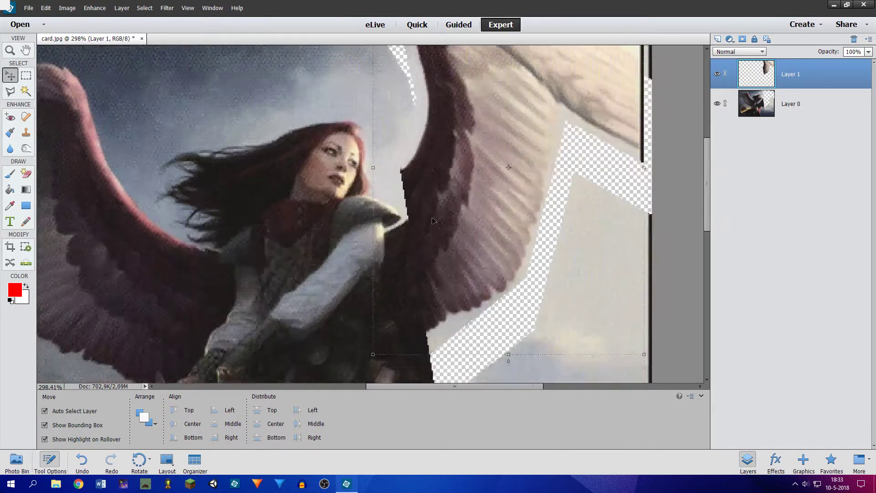
scroll(433, 219, down, 3)
drag(448, 217, 475, 247)
scroll(474, 288, up, 9)
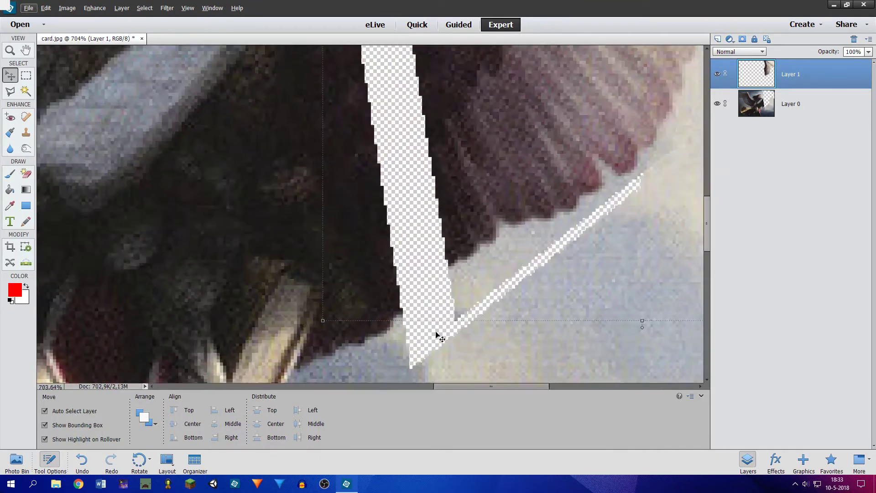
scroll(439, 336, down, 2)
drag(515, 206, 506, 216)
scroll(484, 234, down, 8)
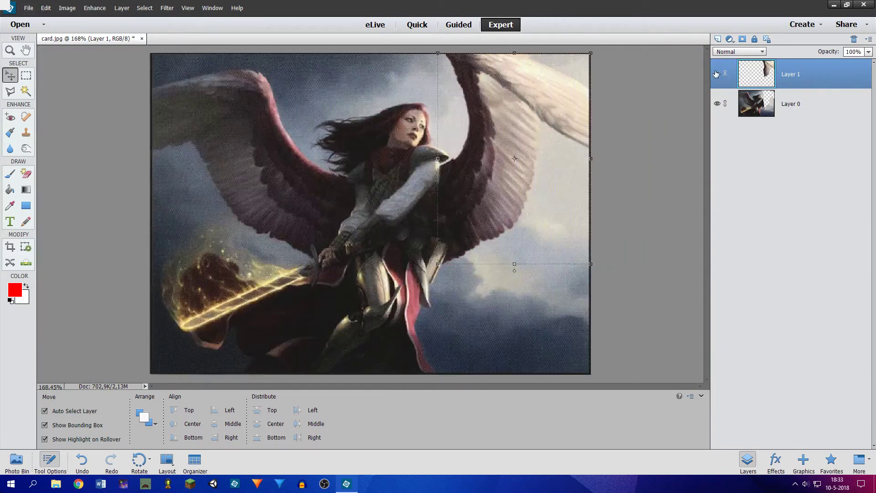
Hide the wing layer and set the Clone Stamp brush to 90 px for work on Layer 0
click(717, 74)
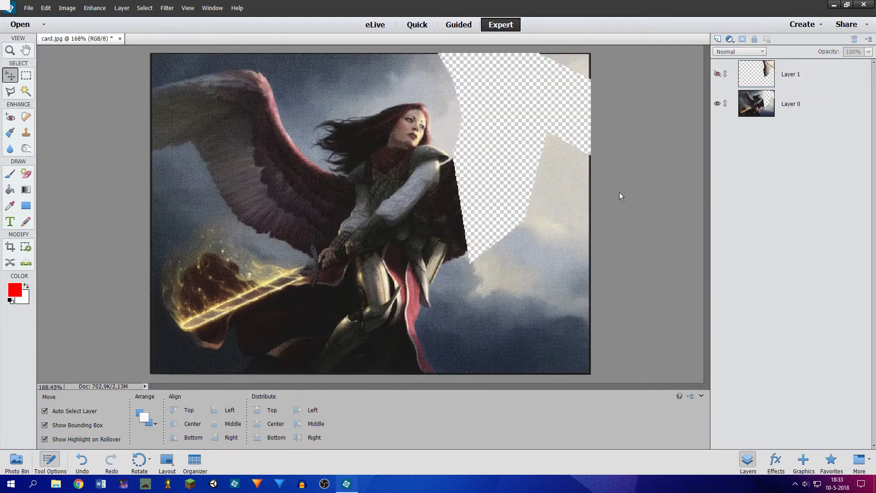
click(28, 133)
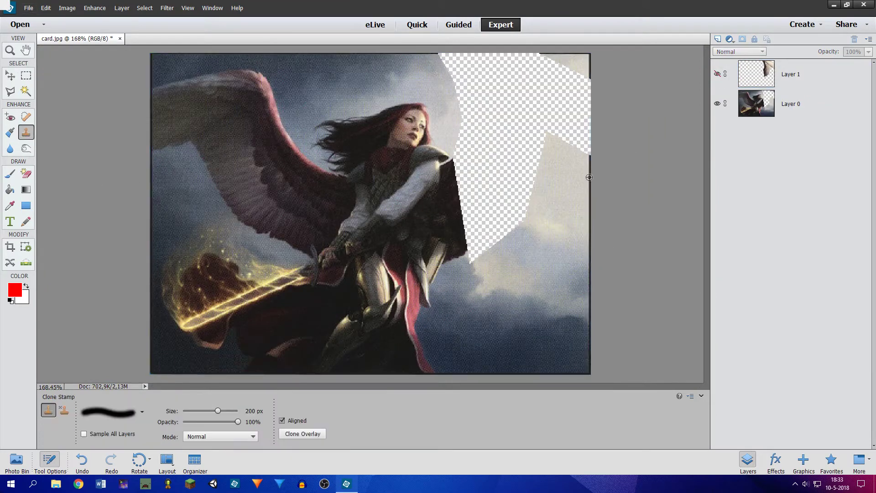
scroll(592, 171, up, 3)
click(723, 93)
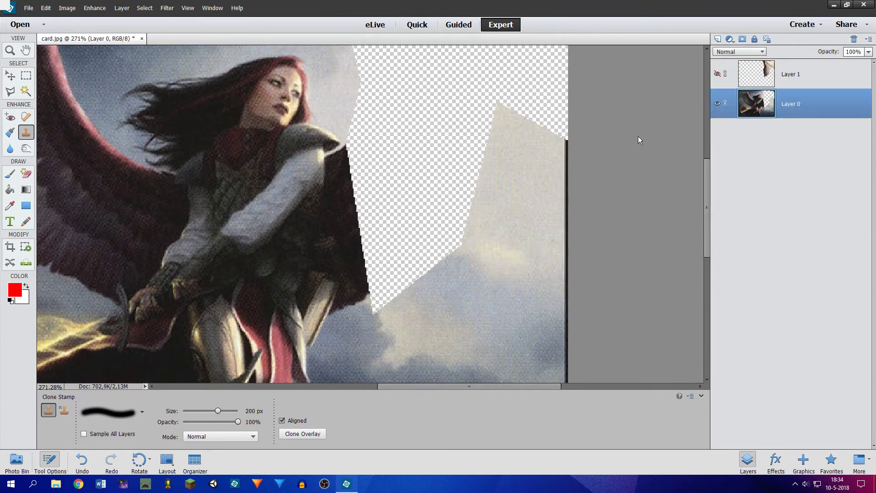
scroll(489, 151, up, 4)
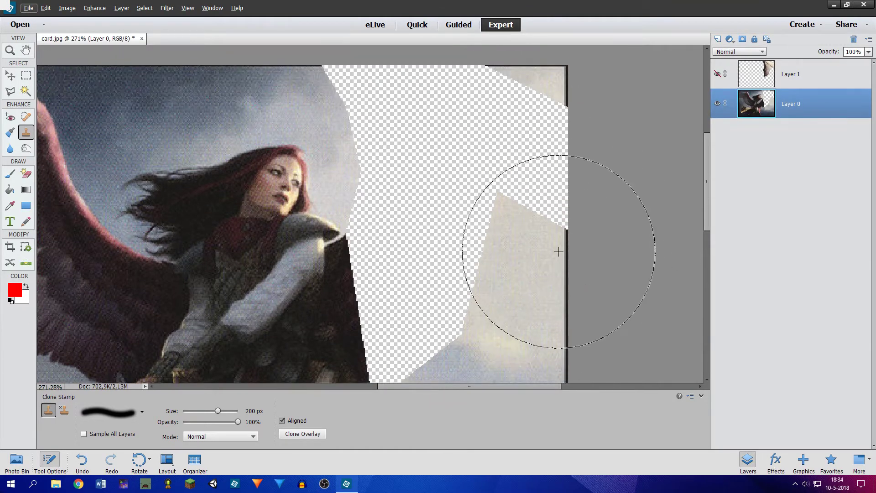
key(bracketleft)
key(bracketleft)
key(bracketleft)
key(bracketleft)
key(bracketleft)
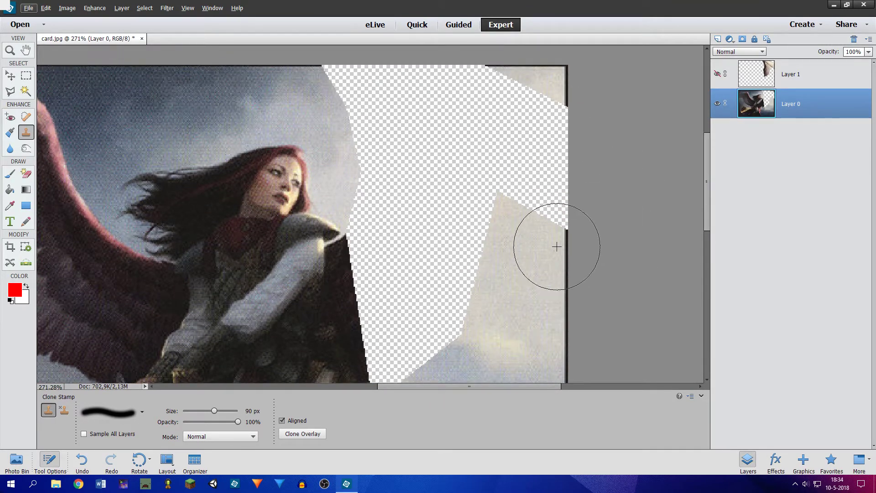
Clone the pale sky and dark right border upward into the transparent gap at the illustration's right edge
key(alt)
alt+click(566, 272)
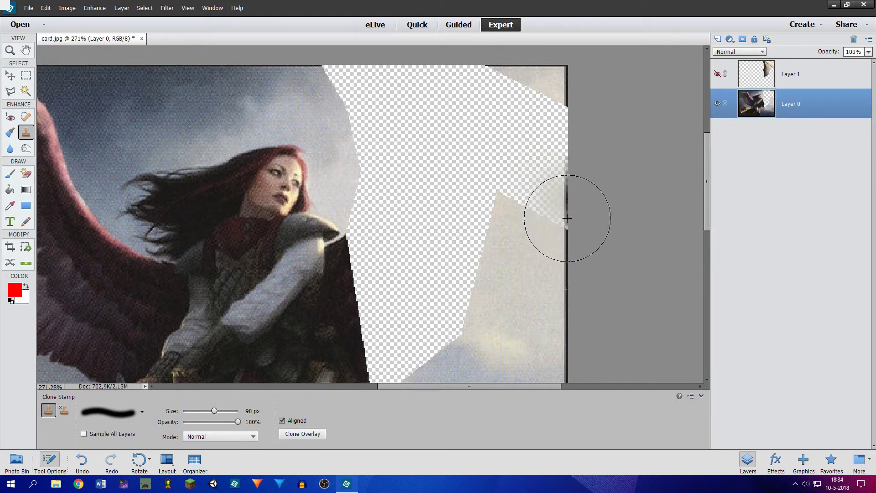
scroll(566, 197, up, 2)
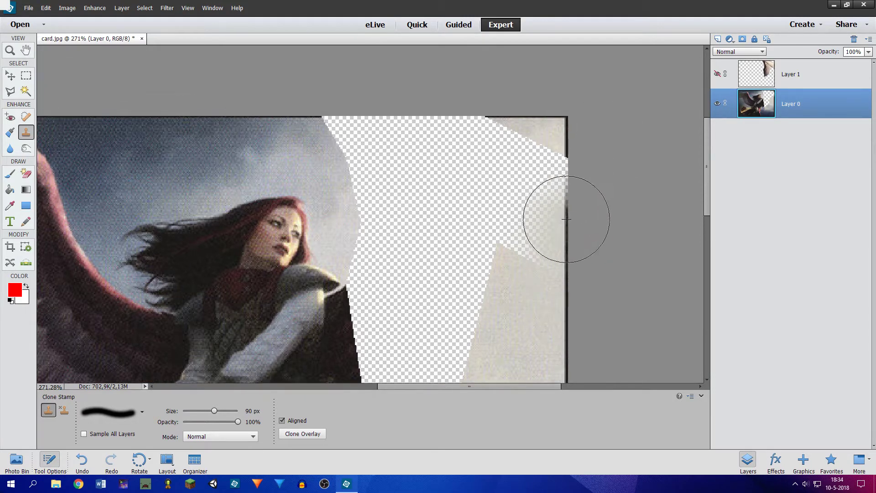
Try to extend the cloned sky and right border up to the illustration's upper corner, then undo those strokes
mouse_move(563, 171)
mouse_down()
mouse_move(563, 208)
mouse_move(568, 125)
mouse_move(573, 194)
mouse_up()
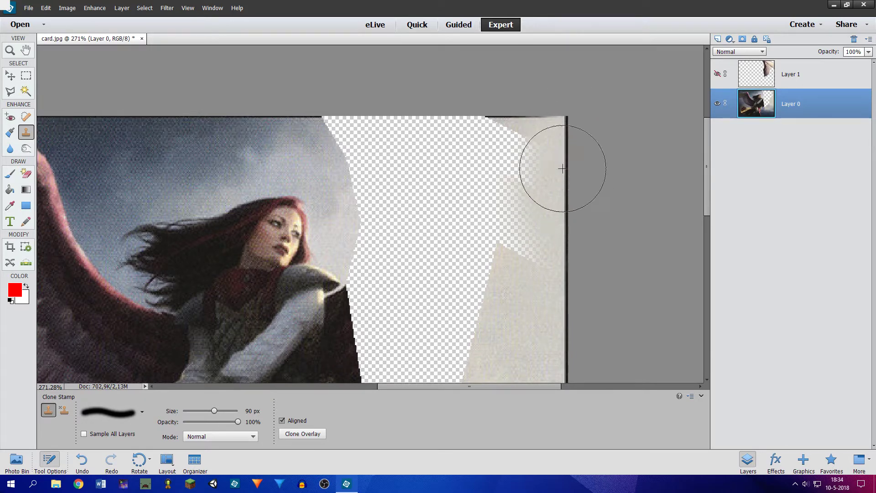
key(ctrl+z)
scroll(535, 192, up, 2)
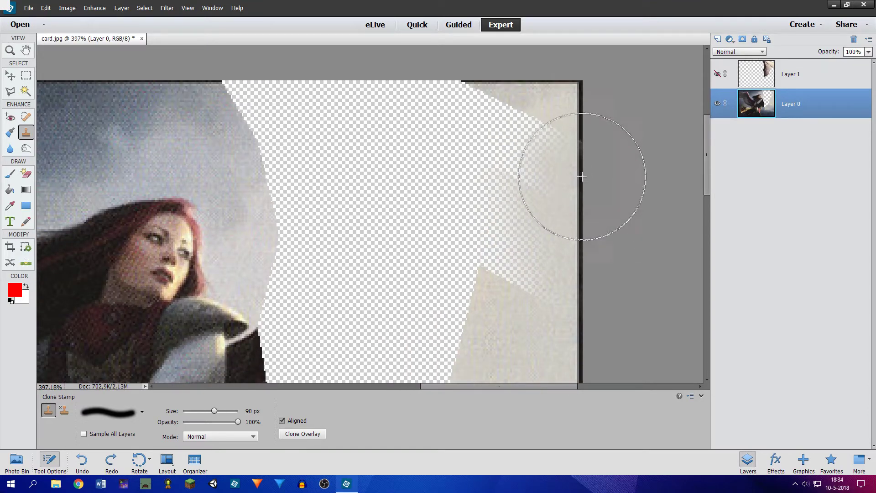
drag(583, 180, 579, 137)
key(ctrl+z)
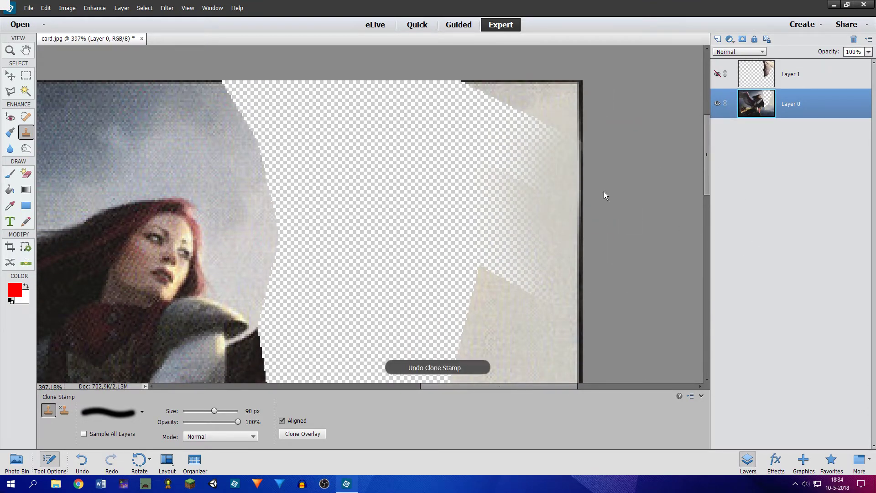
key(ctrl+z)
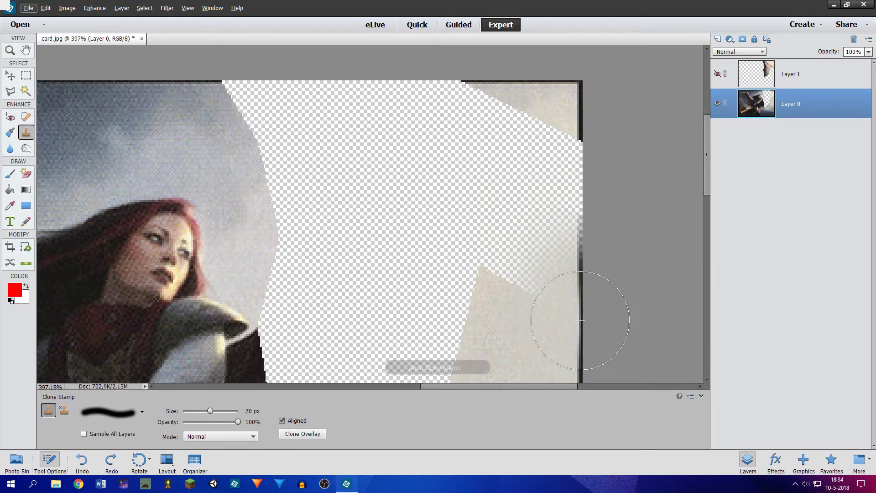
Clone the pale sky and dark border up the illustration's right edge to the upper corner with a 70 px brush
key(bracketleft)
key(bracketleft)
key(alt)
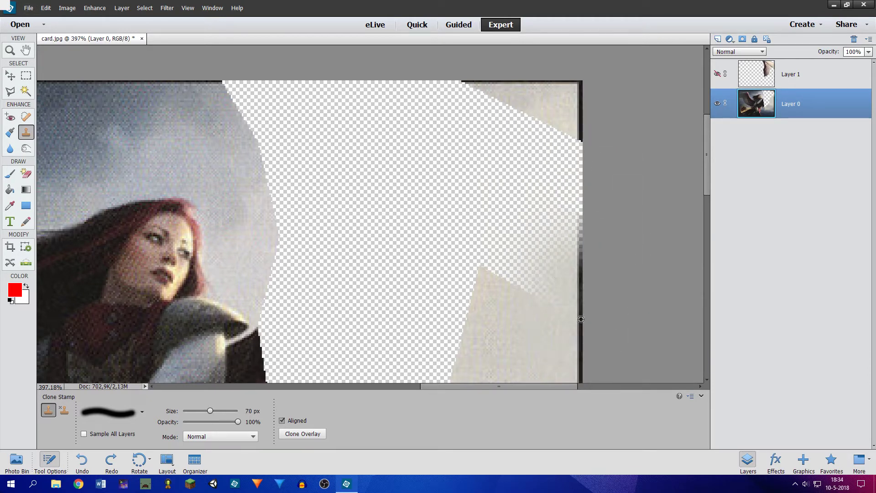
alt+click(581, 319)
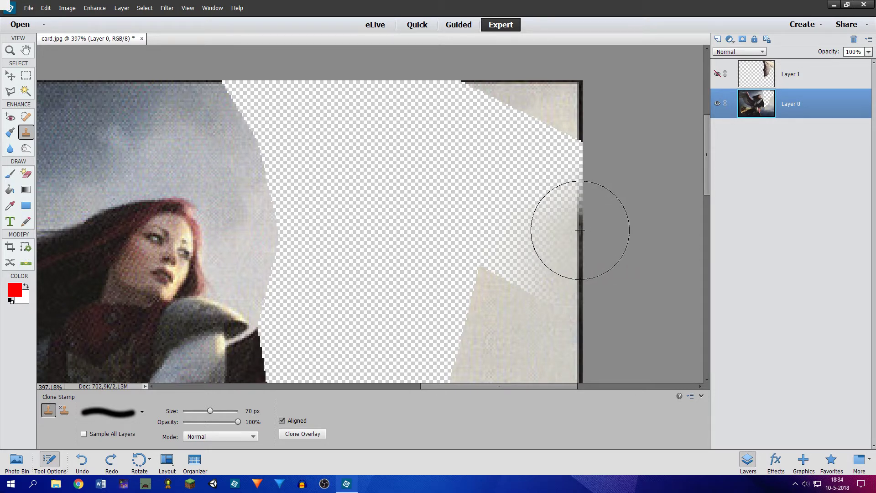
drag(580, 230, 577, 163)
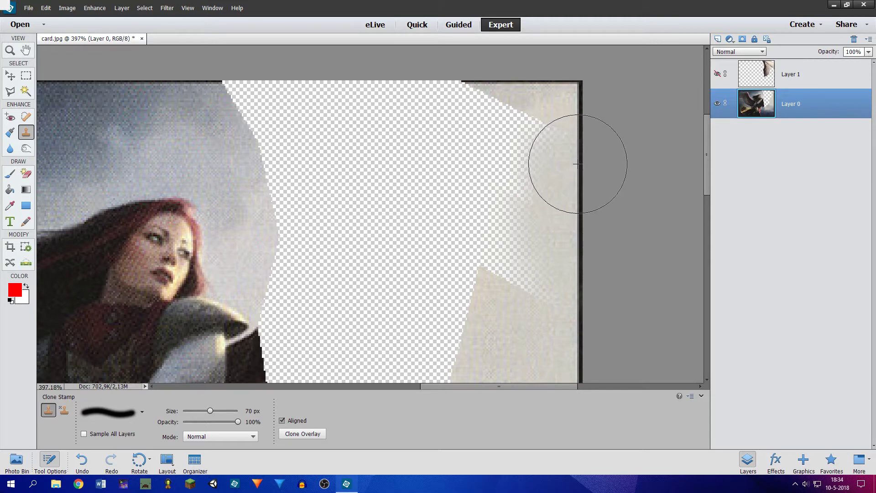
scroll(641, 198, down, 3)
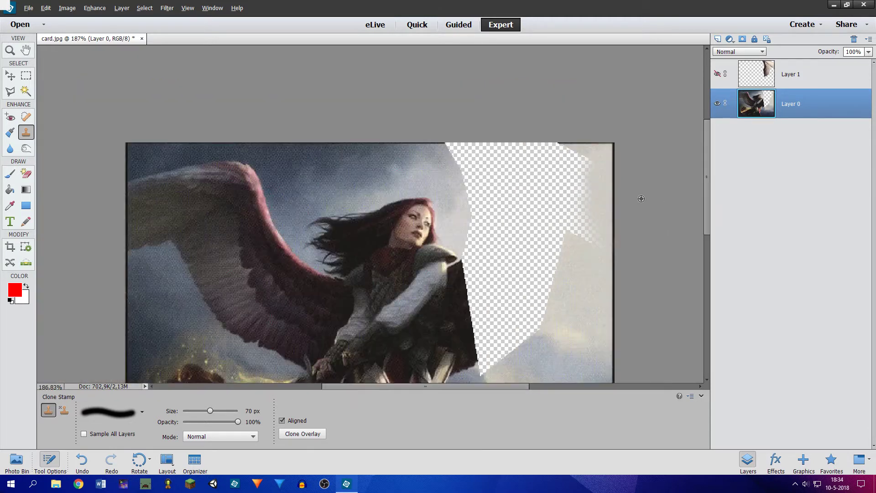
scroll(641, 198, up, 3)
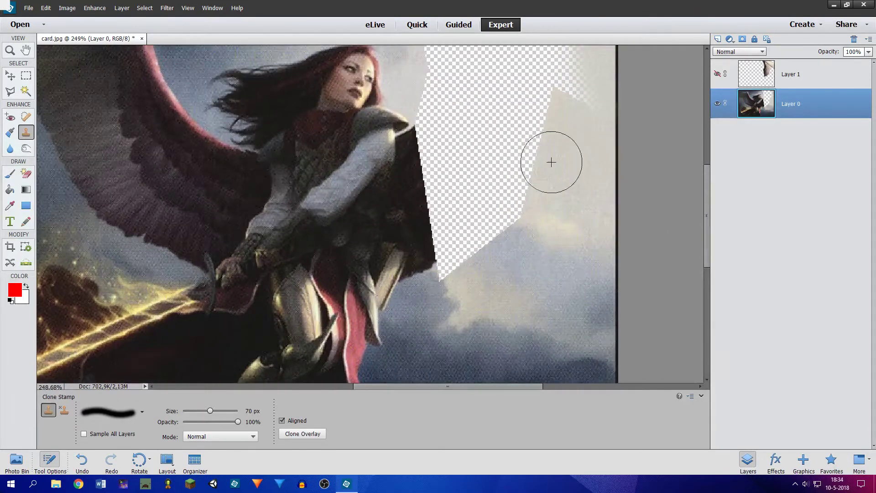
scroll(551, 162, up, 2)
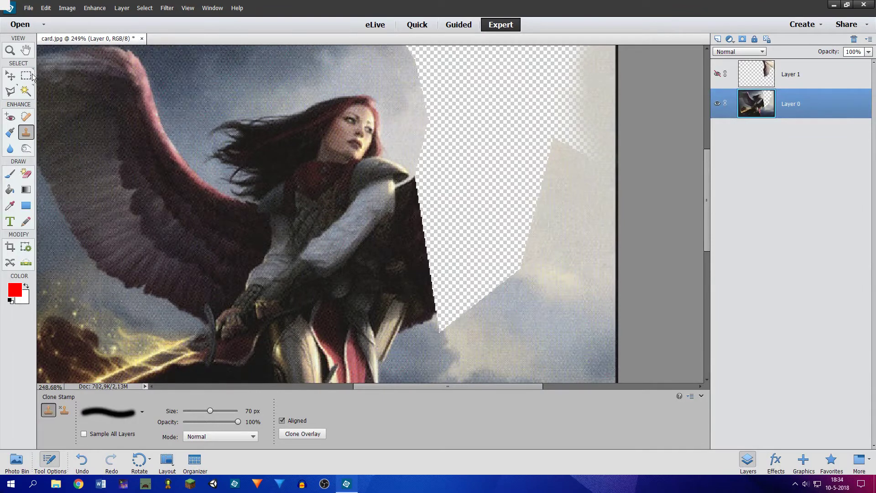
click(11, 92)
scroll(362, 67, up, 2)
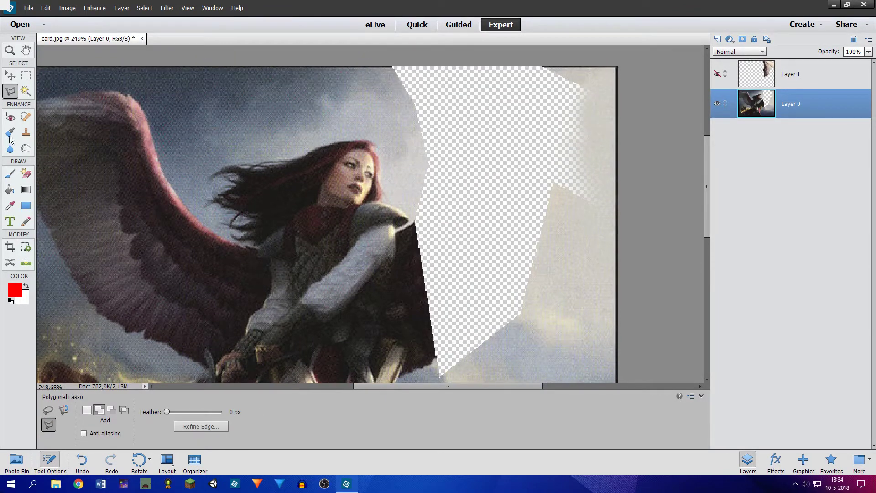
click(25, 131)
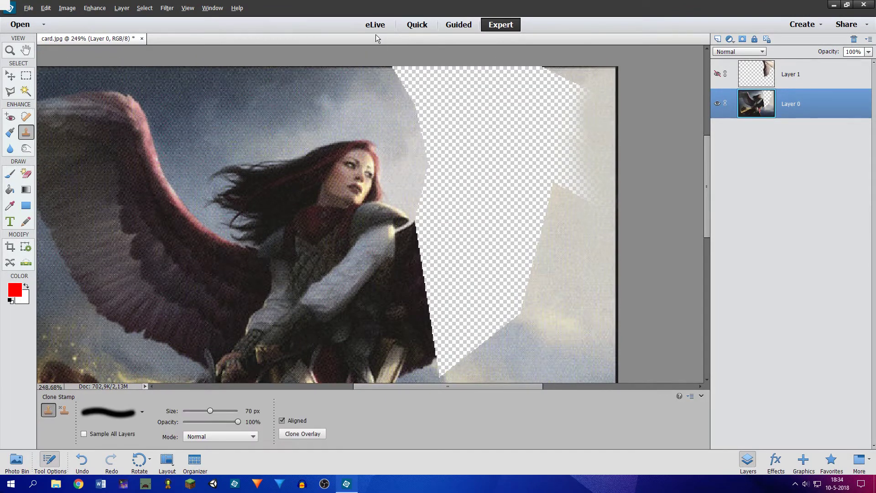
Clone the dark top border and blue-grey sky rightward along the upper edge of the transparent gap
scroll(369, 67, up, 3)
alt+click(331, 74)
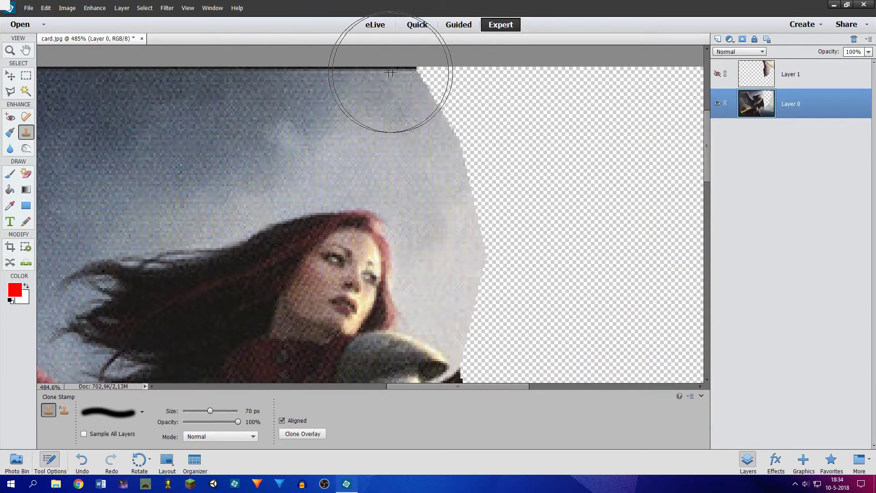
drag(391, 75, 635, 74)
drag(482, 384, 522, 376)
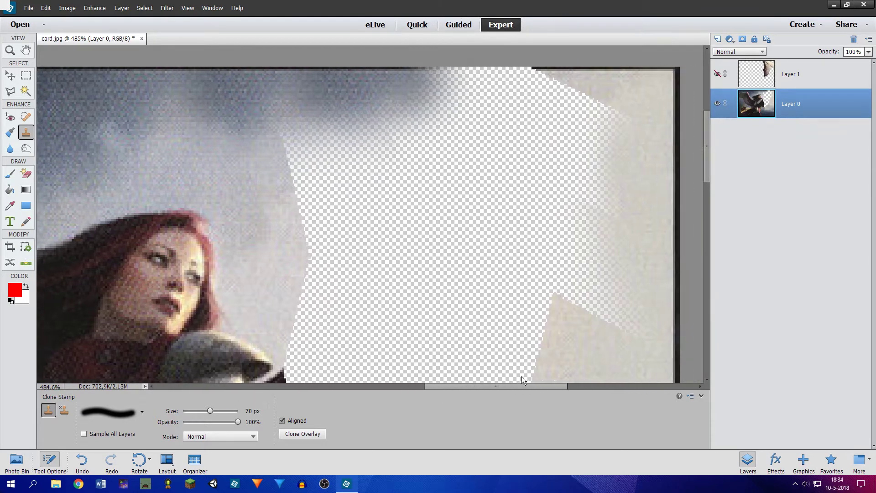
click(508, 81)
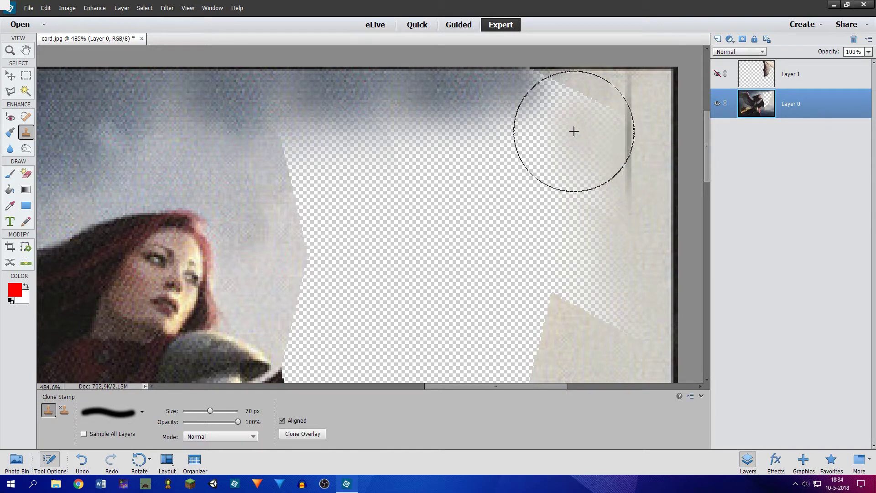
Try to clone sky and top border over the remaining gap near the illustration's upper right corner
drag(572, 129, 633, 151)
key(ctrl+z)
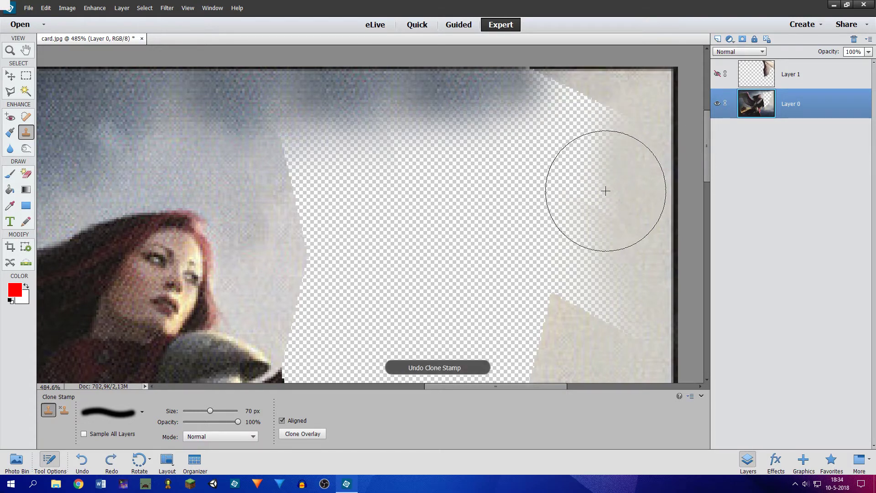
alt+click(616, 75)
drag(567, 75, 596, 74)
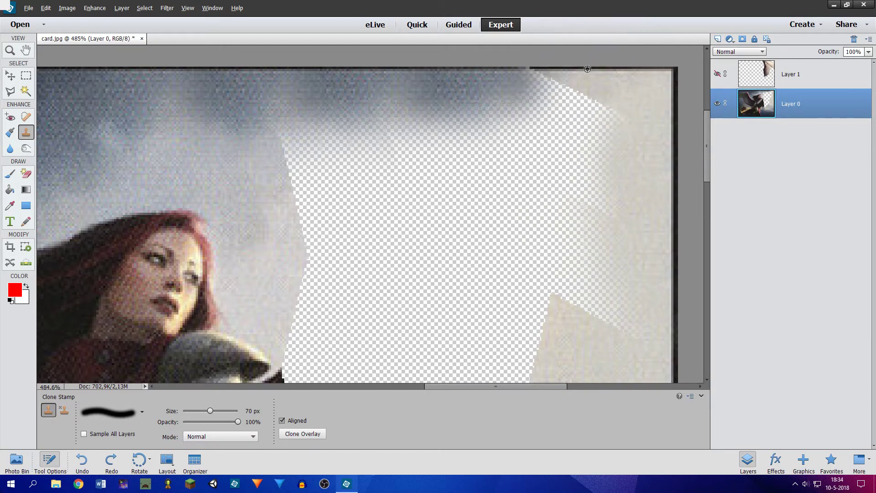
Try to clone pale sky and blue-grey sky along the gap's upper edge with a 30 px brush, undoing the misplaced strokes
key(bracketleft)
key(bracketleft)
key(bracketleft)
key(bracketleft)
key(ctrl+z)
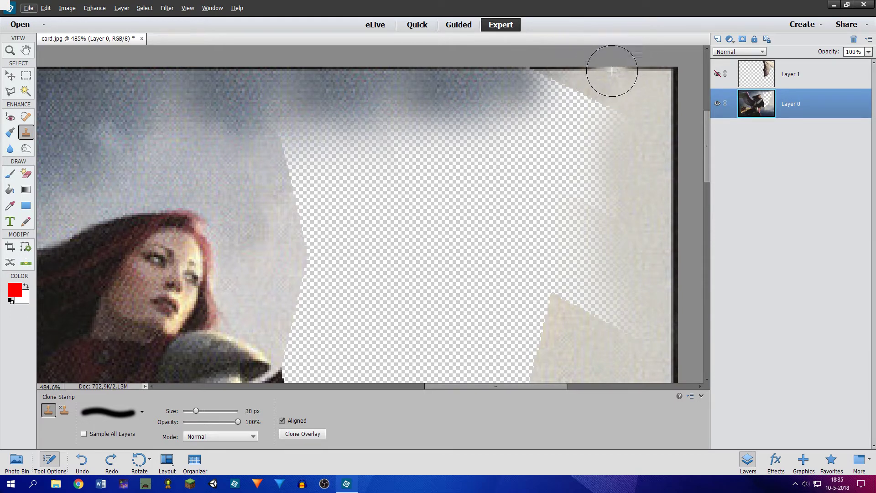
alt+click(605, 73)
drag(548, 72, 513, 72)
scroll(593, 116, down, 1)
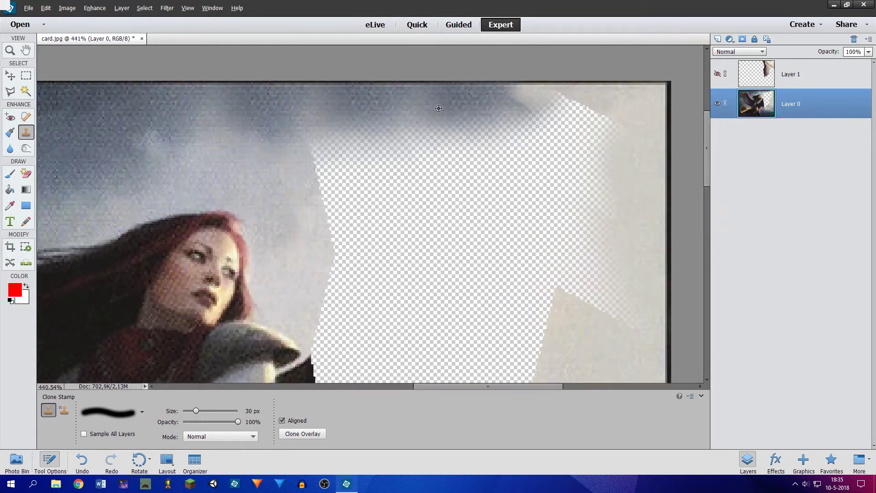
mouse_move(504, 112)
mouse_down()
mouse_move(561, 131)
mouse_move(514, 122)
mouse_up()
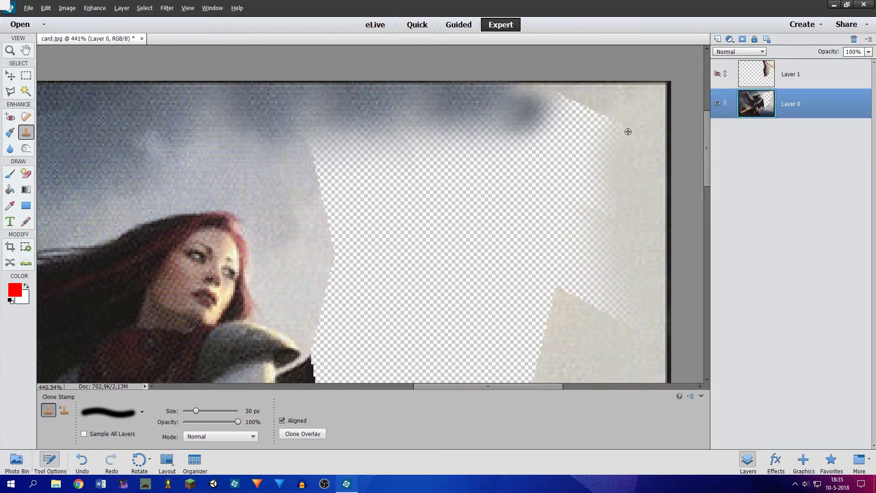
key(ctrl+z)
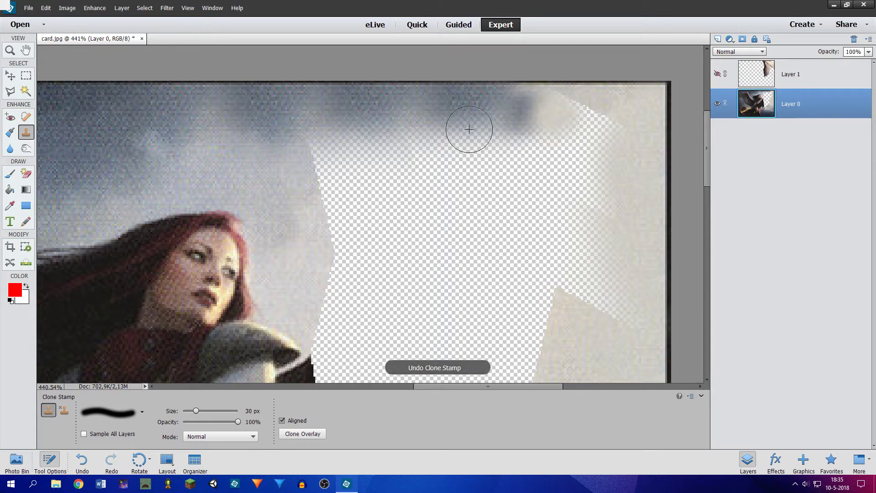
Select a rectangle over the illustration's upper right area inside the dark border and clone pale sky across the top of the gap
click(26, 76)
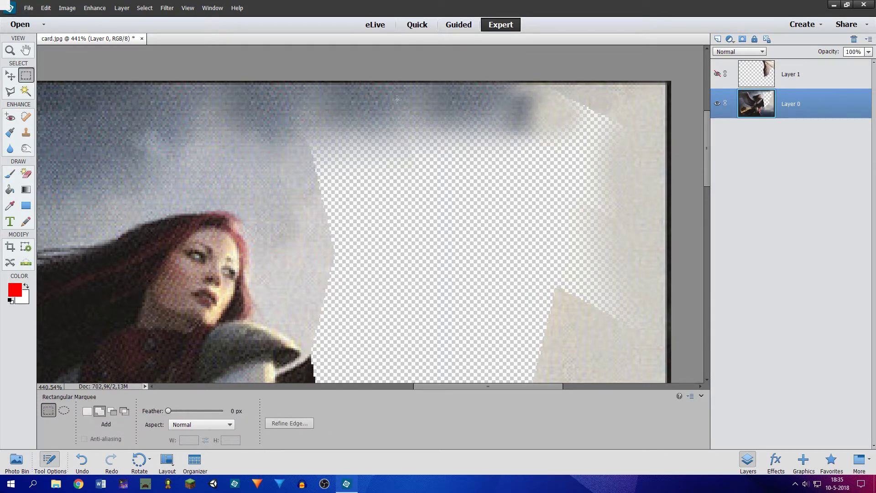
mouse_move(344, 85)
mouse_down()
mouse_move(576, 183)
mouse_move(645, 231)
mouse_move(665, 311)
mouse_up()
click(26, 132)
alt+click(630, 200)
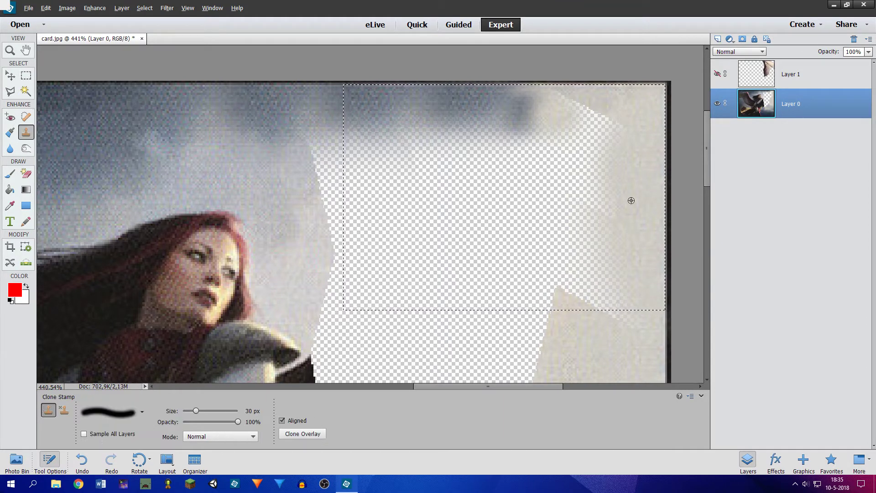
drag(555, 115, 563, 121)
key(ctrl+z)
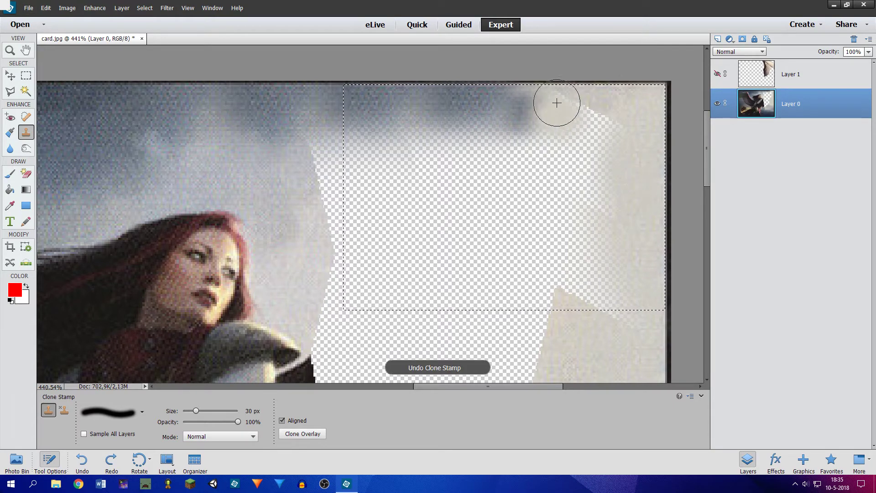
mouse_move(555, 100)
mouse_down()
mouse_move(581, 118)
mouse_move(618, 100)
mouse_up()
drag(544, 103, 499, 88)
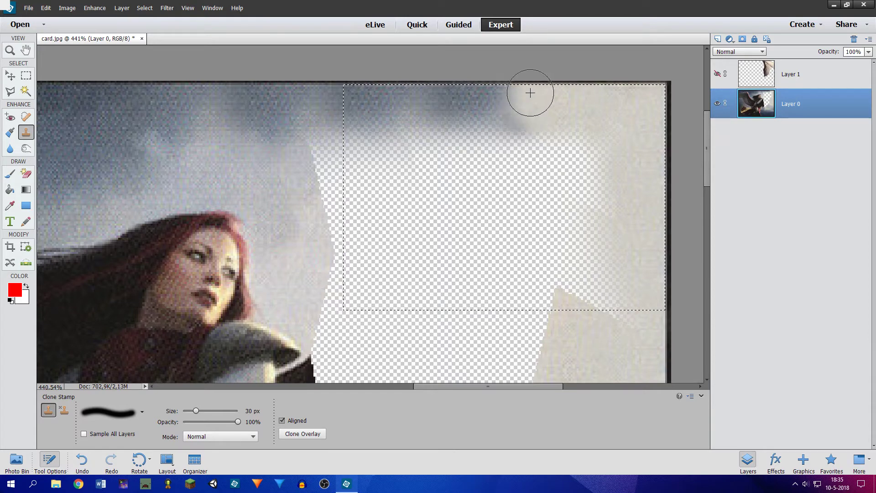
Try to blend the pale sky into the blue-grey clouds with the Clone Stamp at 52% opacity, undoing the strokes
scroll(588, 169, down, 1)
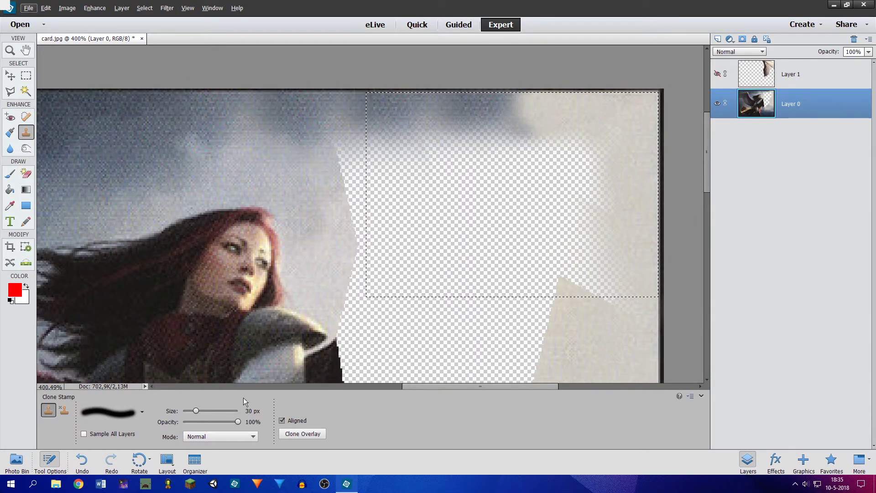
click(211, 421)
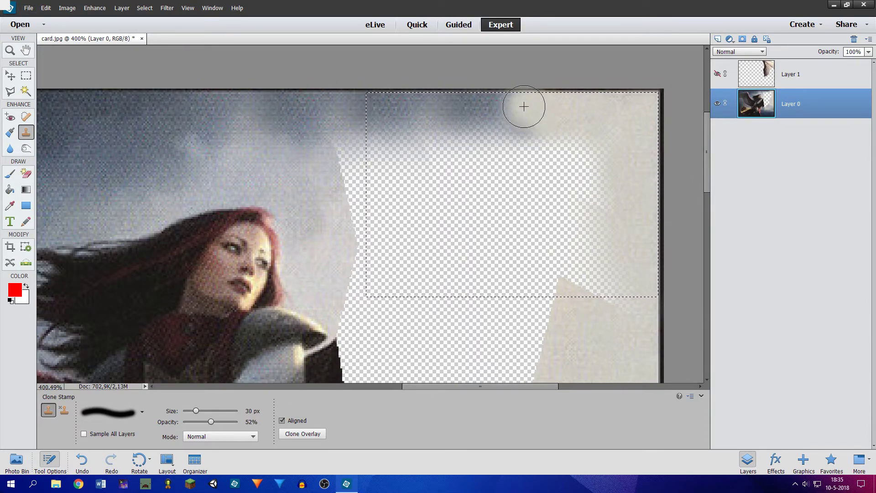
mouse_move(525, 106)
mouse_down()
mouse_move(514, 125)
mouse_move(573, 124)
mouse_move(467, 106)
mouse_up()
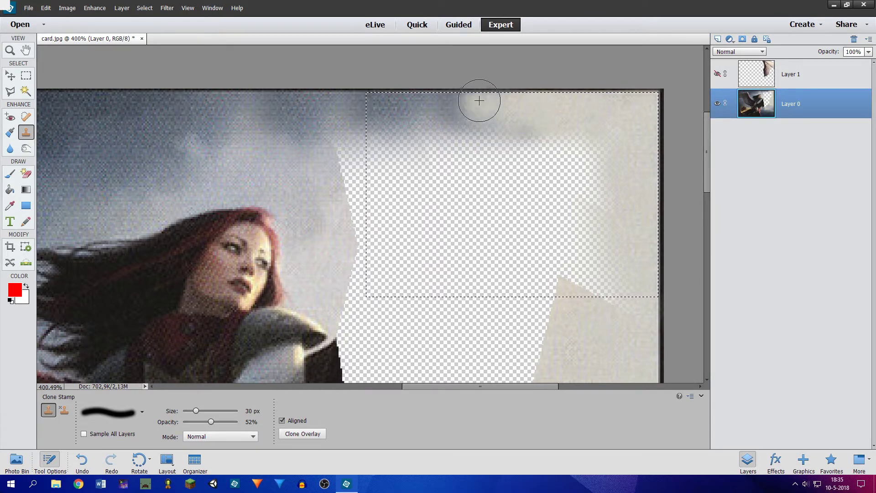
key(ctrl+z)
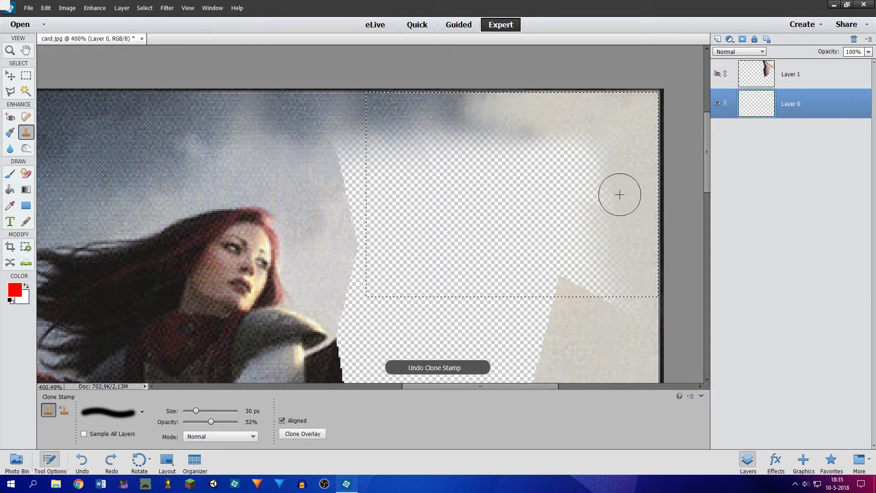
key(ctrl+z)
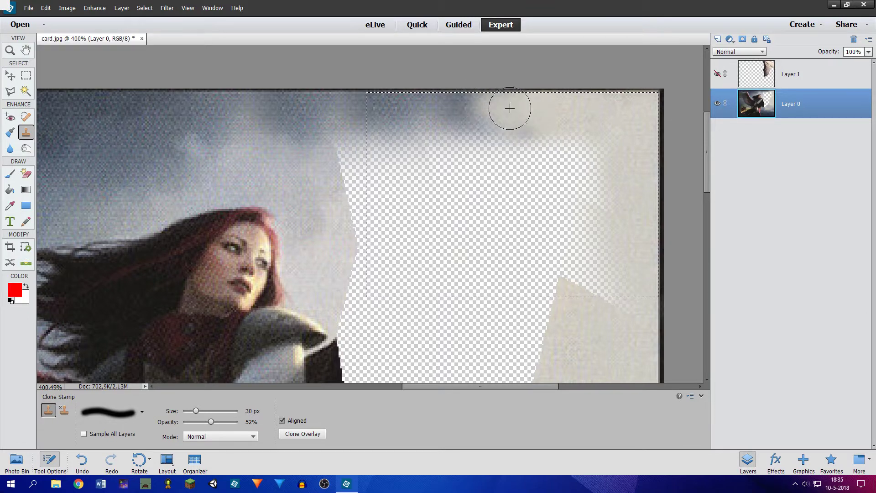
scroll(528, 202, down, 4)
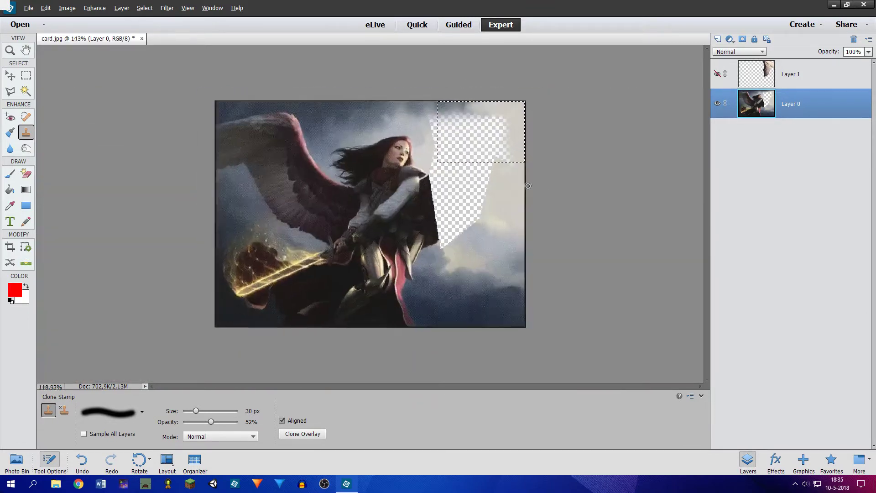
key(ctrl+z)
scroll(522, 178, up, 3)
scroll(522, 110, up, 2)
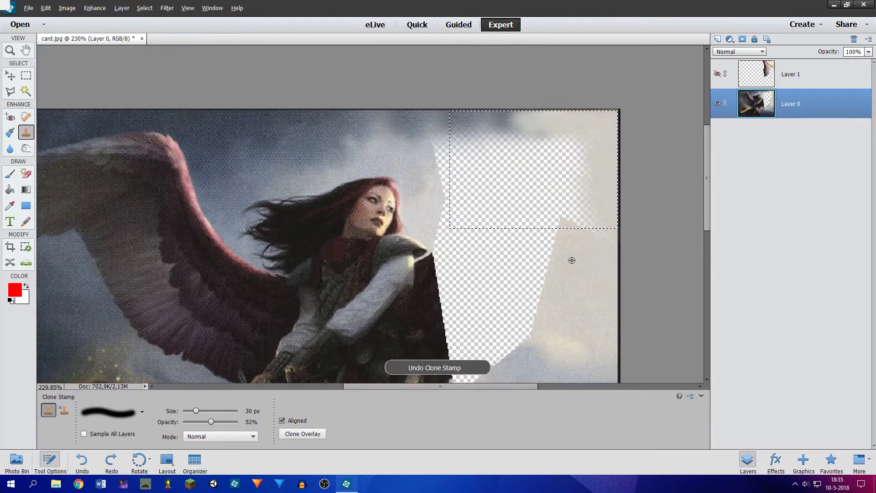
Blend the transition between the blue-grey clouds and pale sky along the top edge with the Clone Stamp at 17% opacity
click(191, 421)
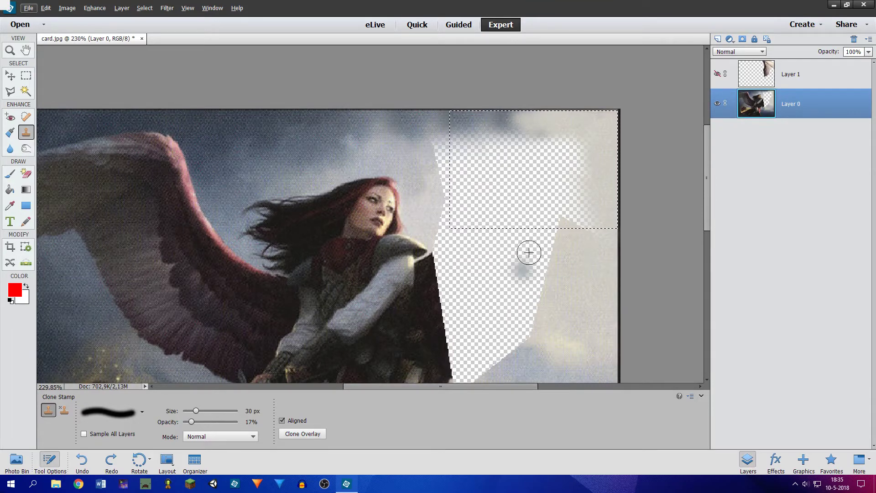
scroll(529, 242, up, 2)
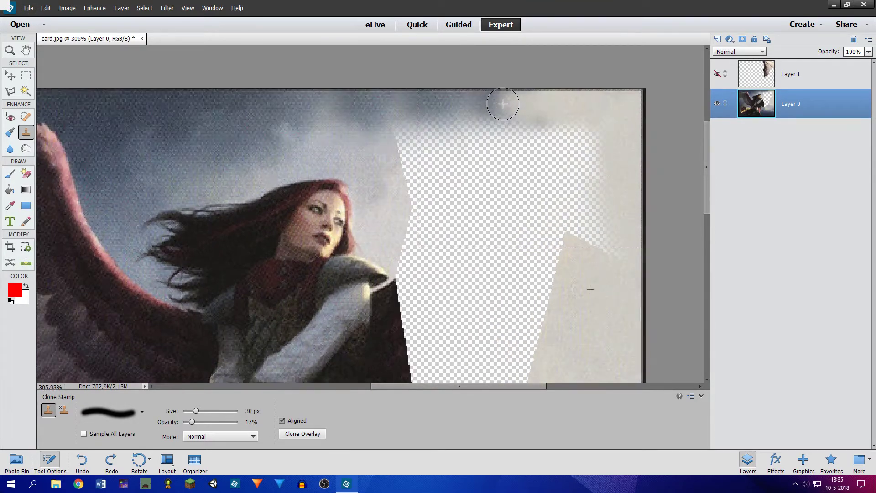
scroll(586, 244, down, 3)
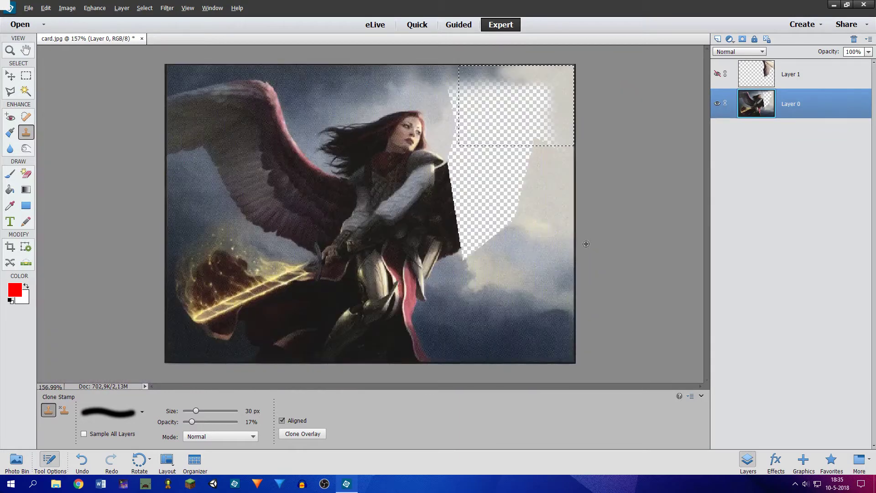
scroll(594, 208, down, 2)
scroll(554, 178, up, 4)
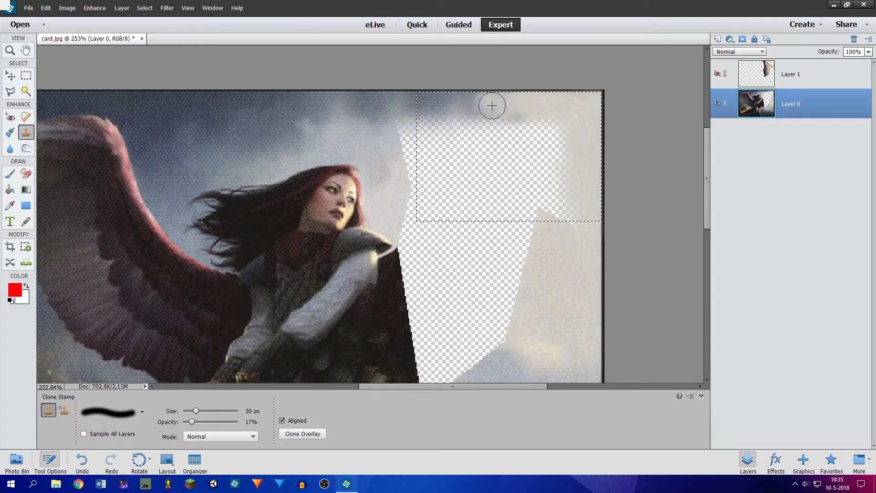
drag(492, 106, 588, 104)
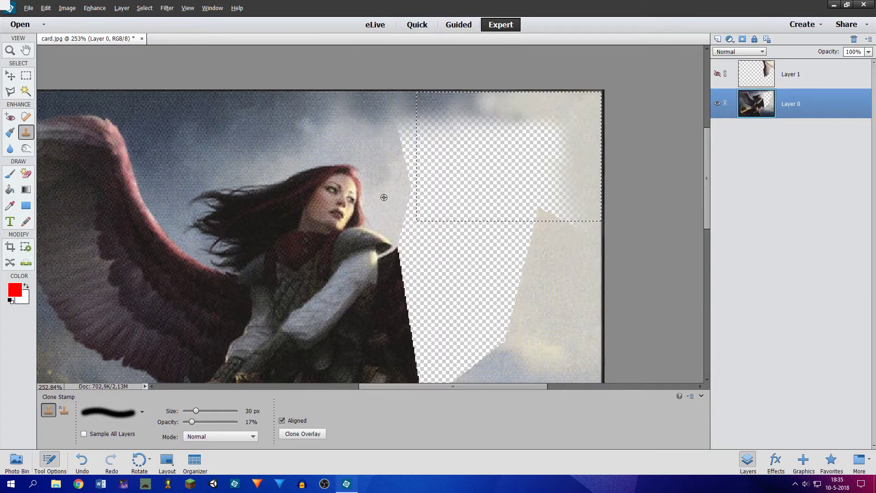
click(492, 110)
click(481, 104)
Deselect the rectangle and show Layer 1 to check how the wing looks over the cloned sky
scroll(585, 115, down, 3)
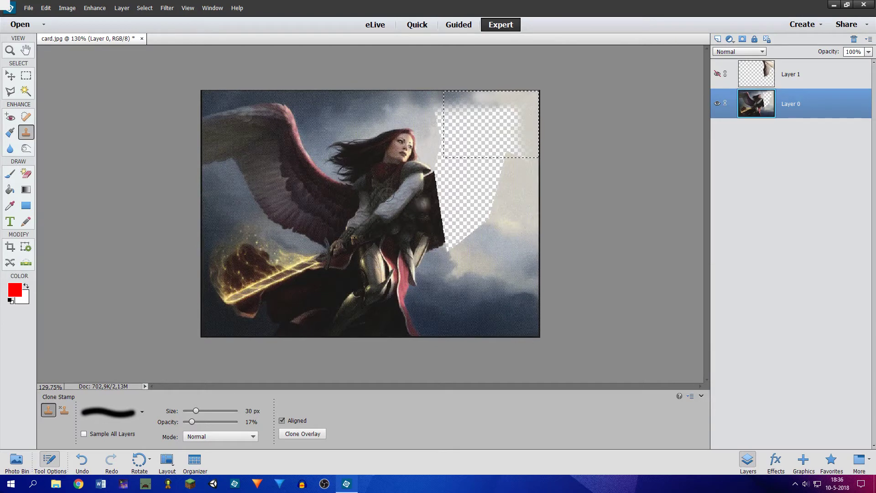
scroll(425, 192, up, 3)
scroll(488, 128, down, 3)
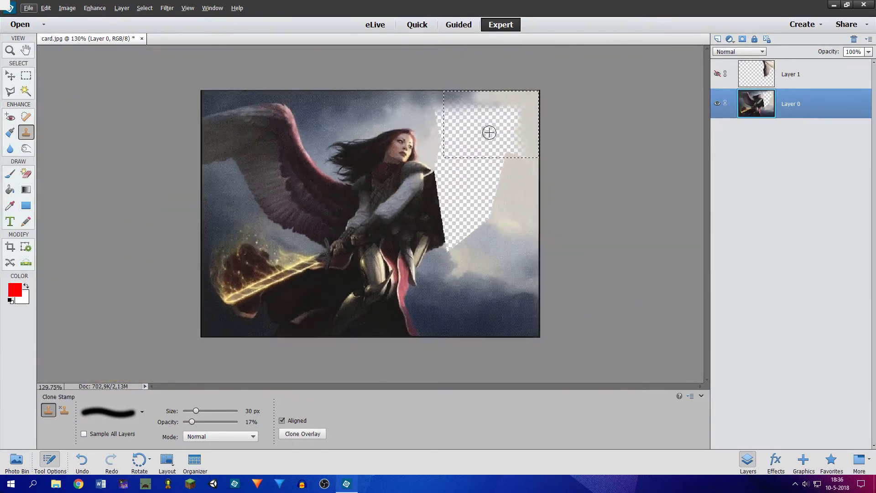
scroll(505, 215, up, 3)
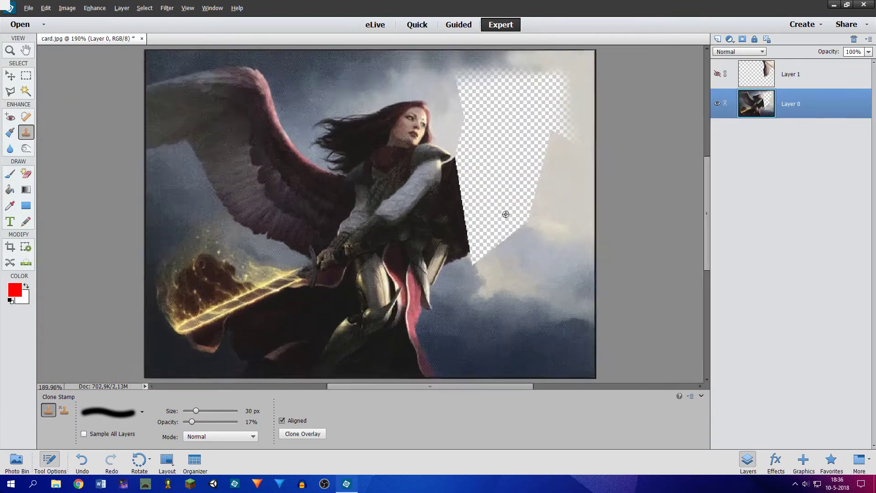
scroll(513, 195, down, 2)
scroll(517, 192, down, 2)
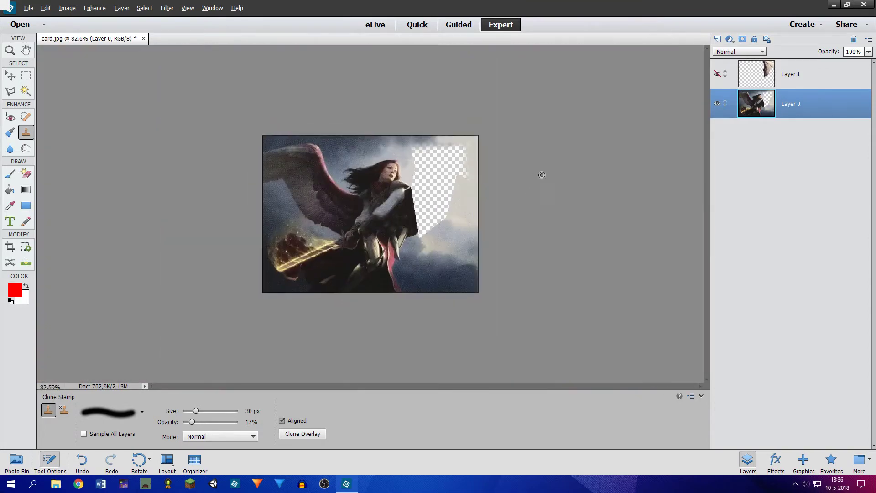
click(717, 74)
scroll(548, 133, up, 2)
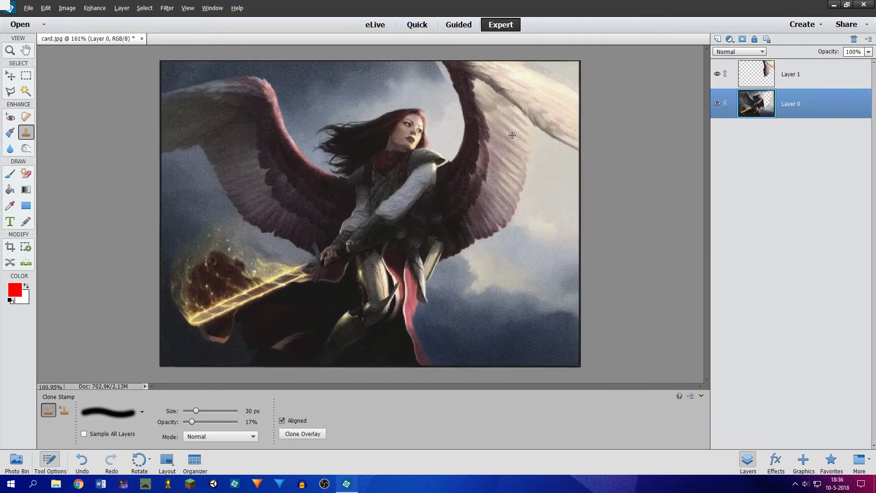
Undo the recent selection and clone strokes back to the open gap along the illustration's top edge
key(ctrl+z)
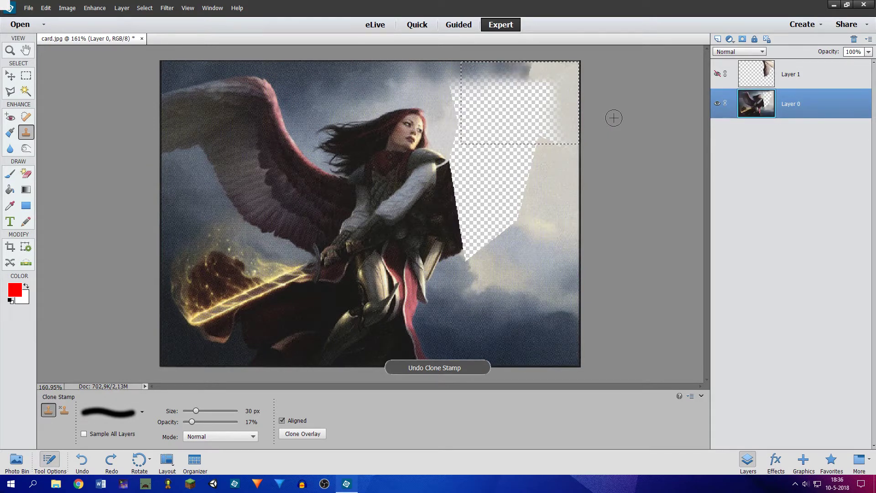
key(ctrl+z)
key(ctrl+z)
key(ctrl+z)
key(ctrl+z)
key(ctrl+z)
key(ctrl+z)
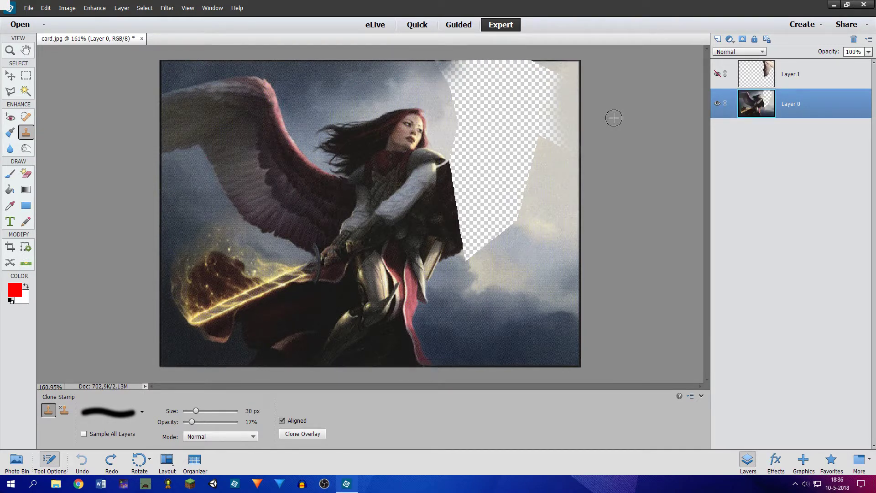
Quit the editor without saving the changes and reopen the original card.jpg from the desktop
click(864, 5)
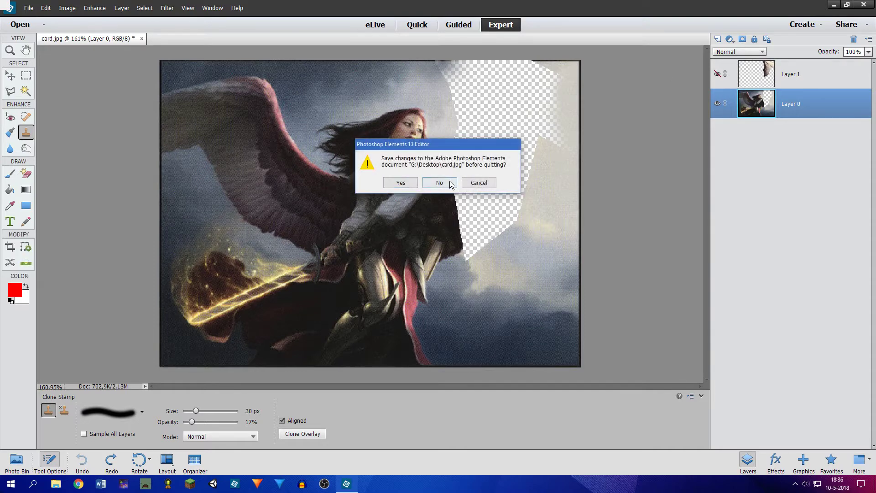
click(442, 185)
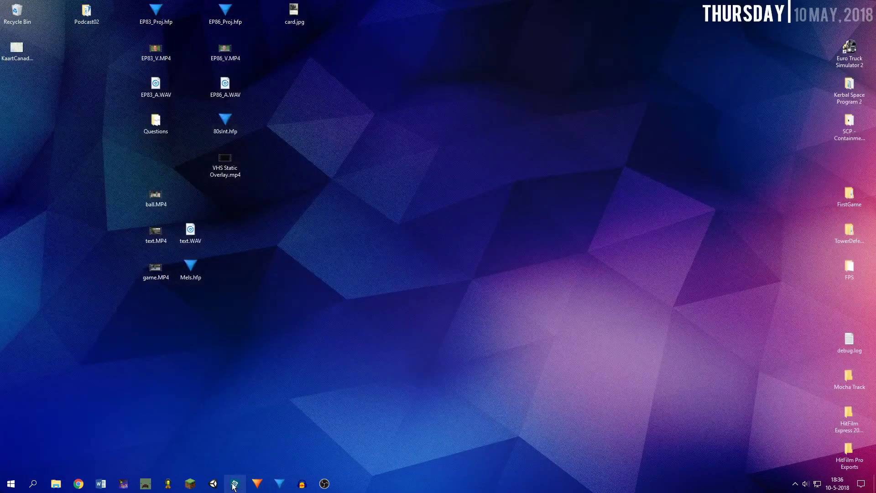
double_click(293, 9)
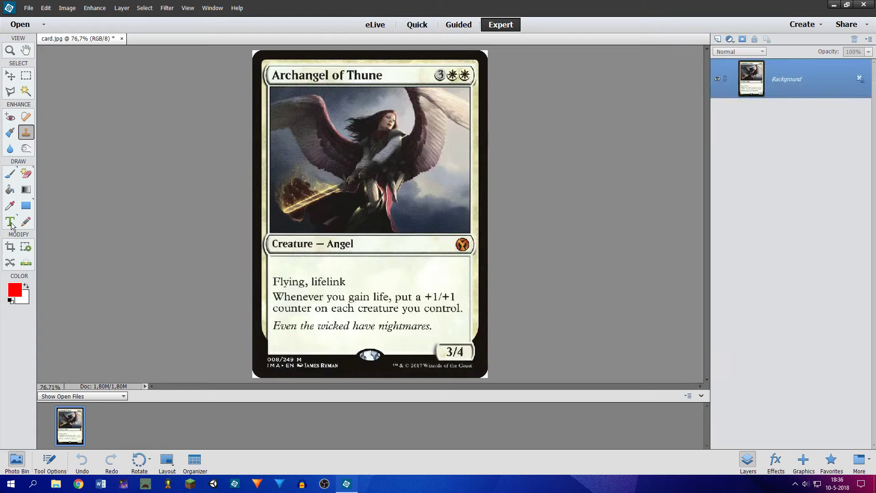
Start a crop frame on the card and align its top-left corner with the illustration's top-left corner
click(11, 247)
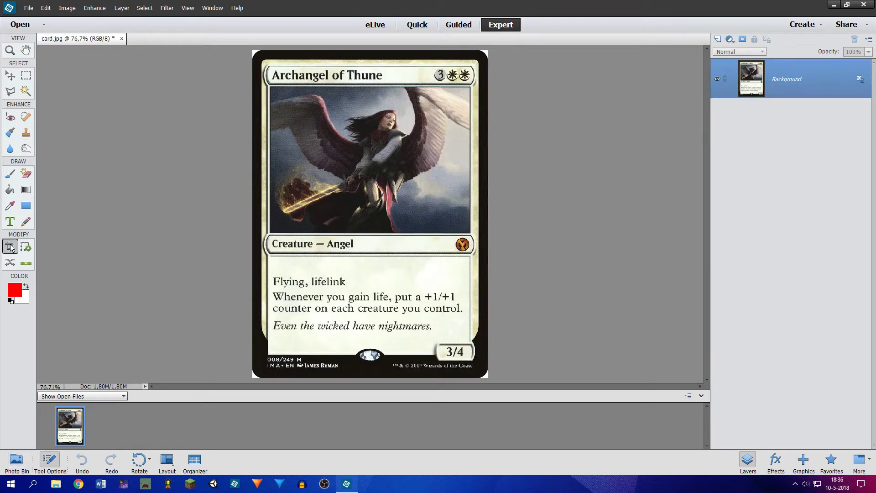
scroll(283, 80, up, 6)
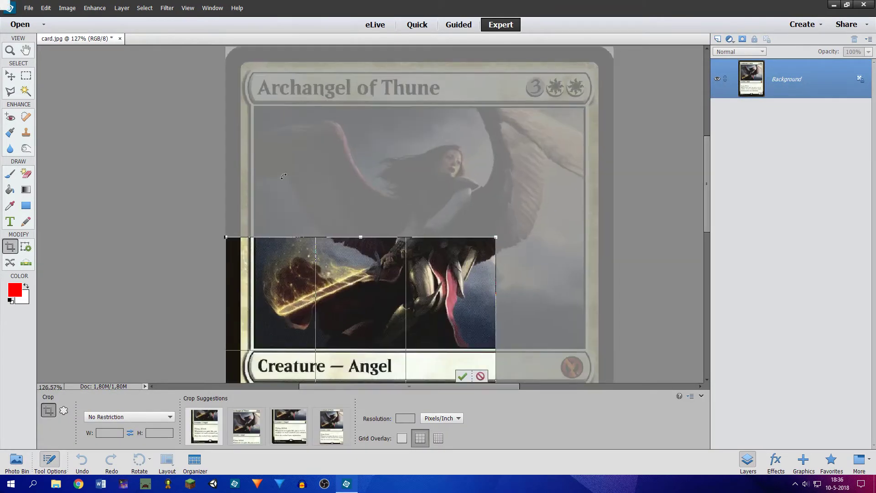
drag(283, 176, 258, 121)
scroll(269, 103, up, 5)
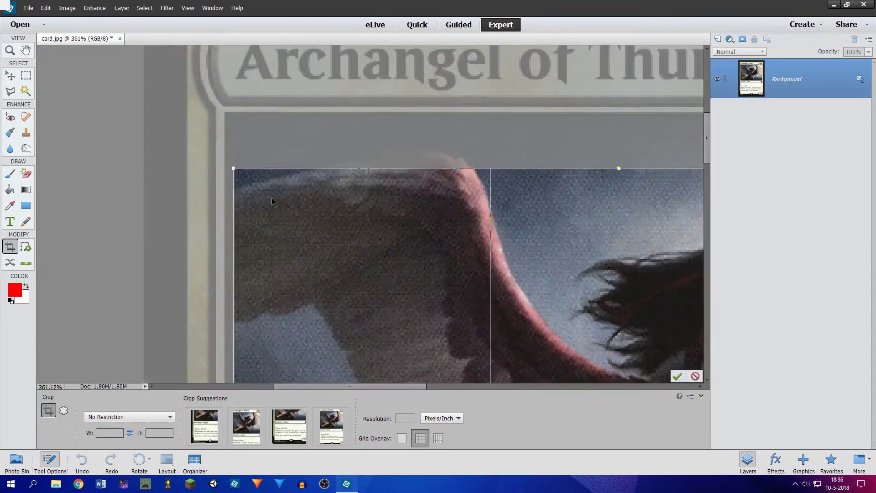
drag(260, 206, 251, 151)
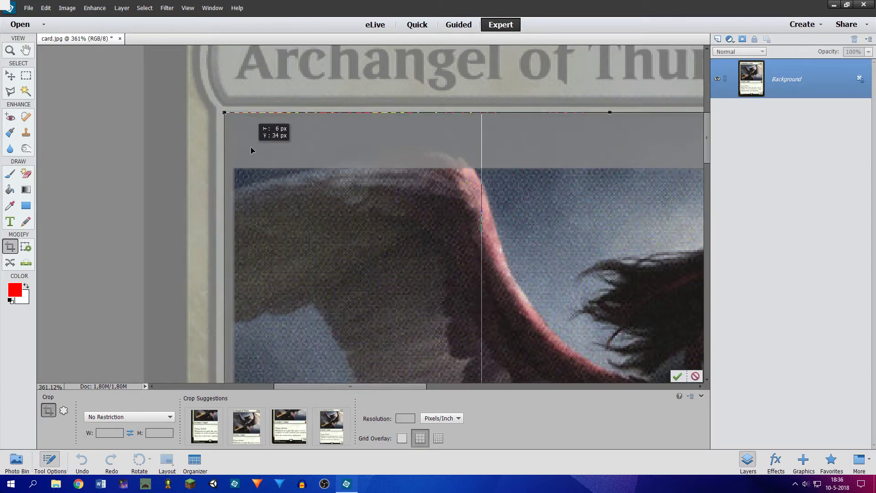
scroll(598, 229, down, 5)
scroll(482, 241, up, 3)
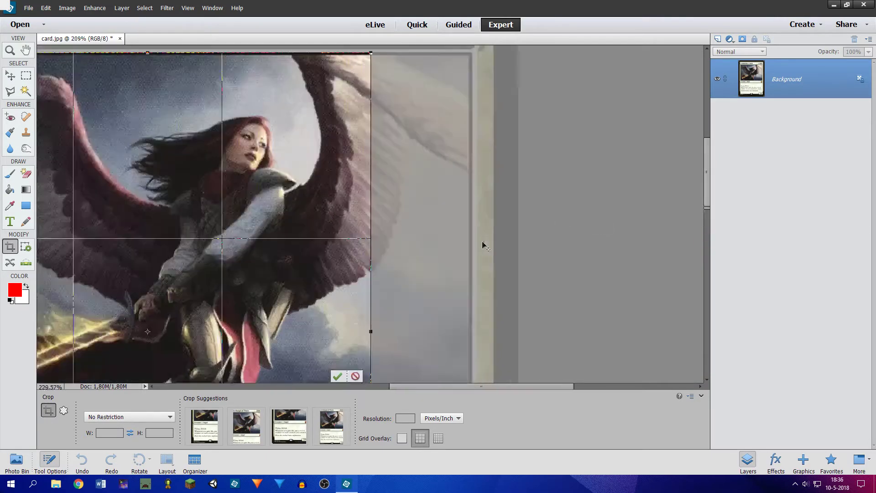
Widen the crop frame to 574 px at the illustration's right border, raise its bottom edge to the lower border, and apply the crop
scroll(350, 349, up, 1)
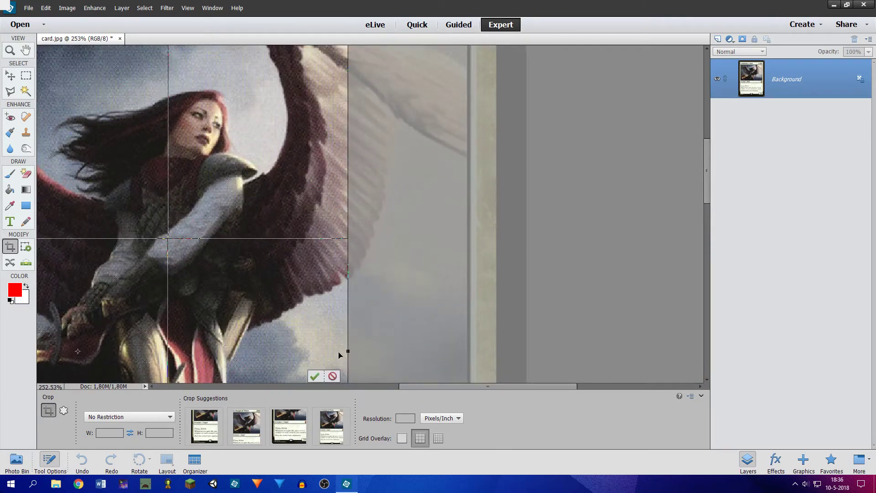
drag(347, 351, 470, 343)
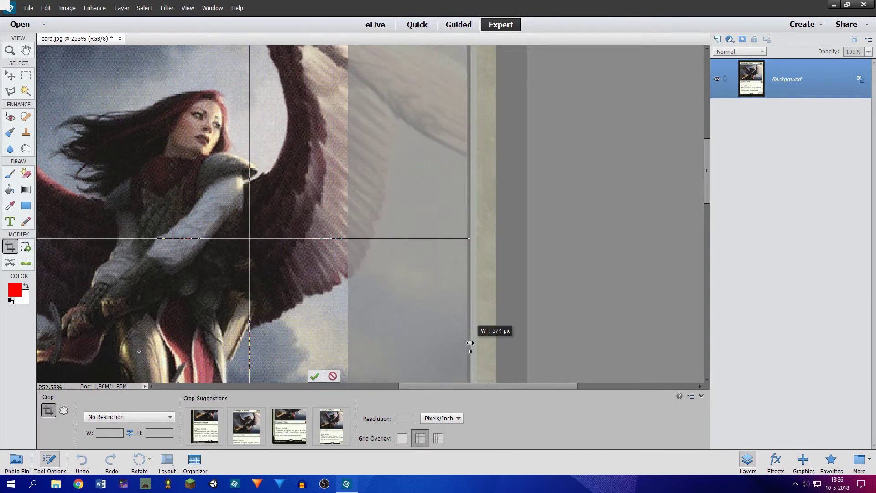
scroll(264, 251, down, 5)
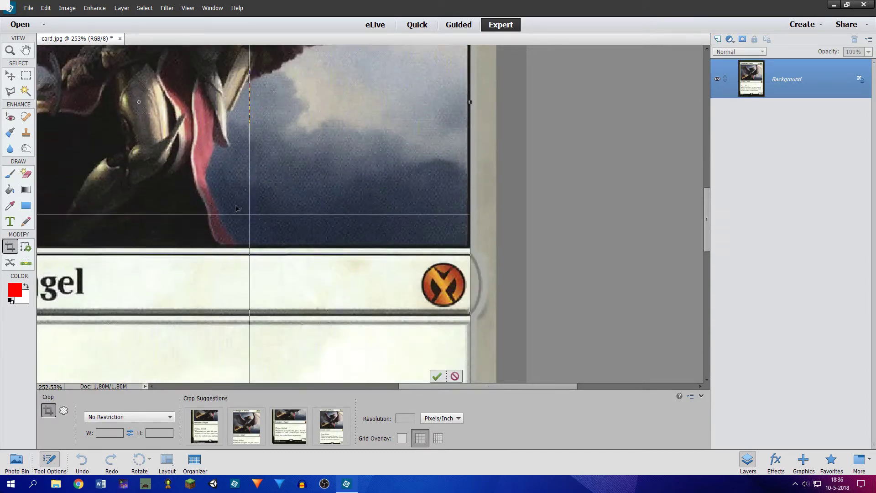
scroll(231, 225, down, 2)
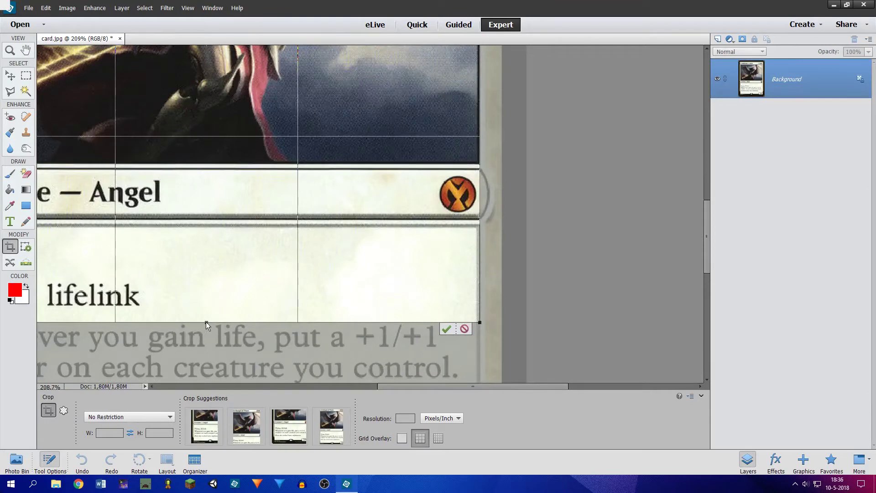
mouse_move(206, 322)
mouse_down()
mouse_move(214, 219)
mouse_move(243, 164)
mouse_up()
click(445, 173)
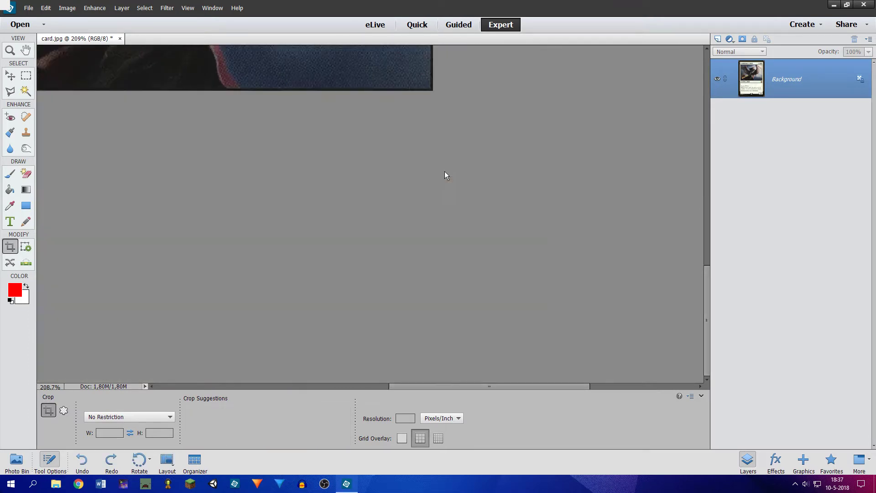
scroll(360, 164, down, 3)
scroll(361, 164, up, 15)
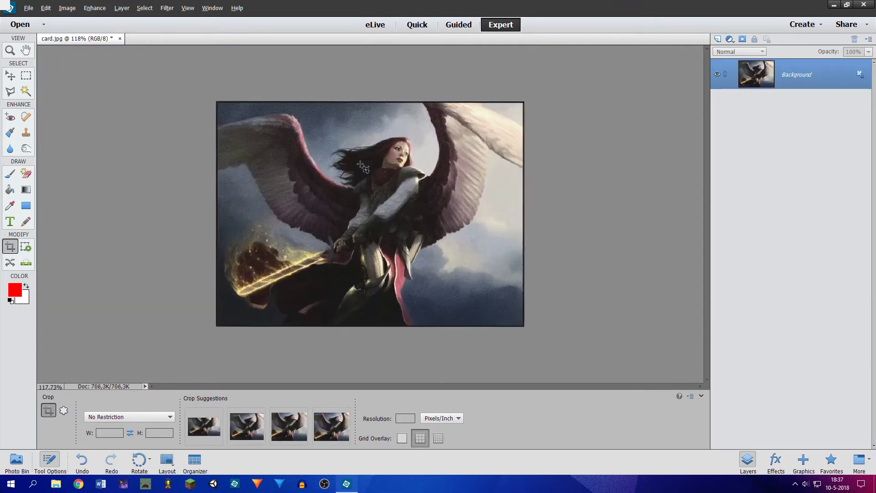
Crop the whole illustration again with the top edge lowered slightly to trim part of the black border there
scroll(361, 164, down, 5)
scroll(360, 164, down, 2)
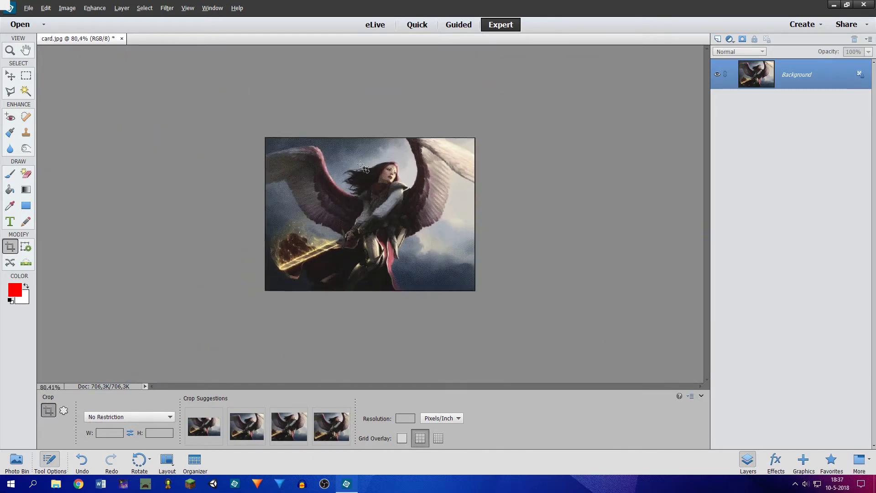
scroll(523, 130, up, 4)
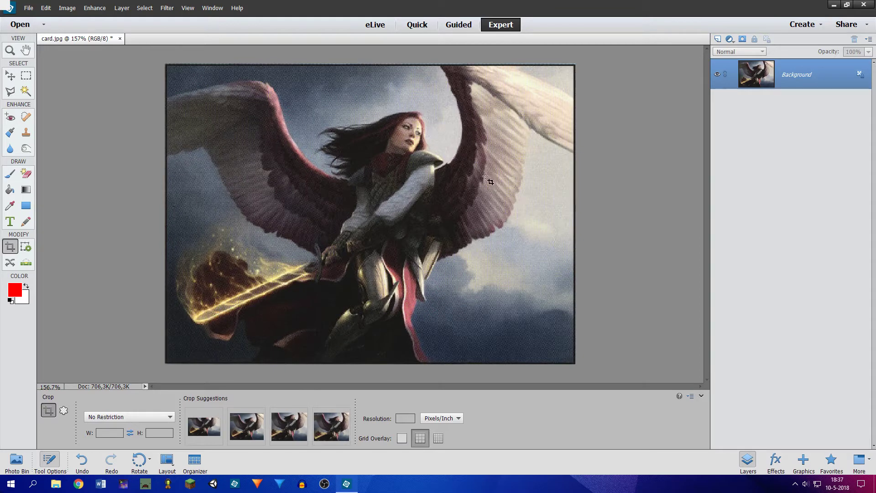
scroll(249, 89, up, 4)
scroll(223, 80, down, 4)
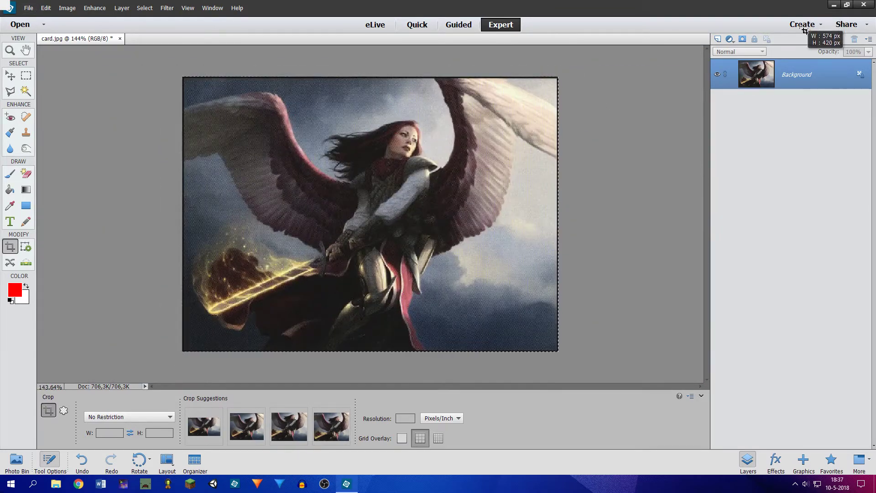
drag(182, 358, 557, 78)
scroll(376, 64, up, 6)
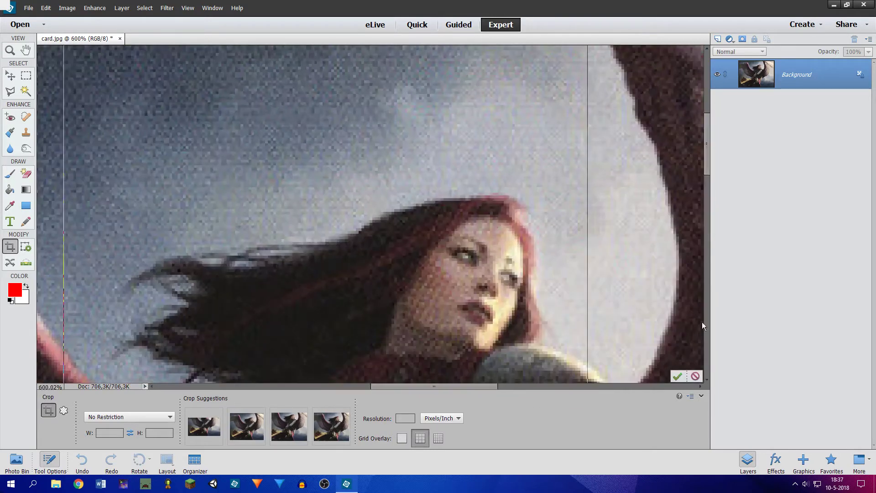
drag(704, 155, 704, 131)
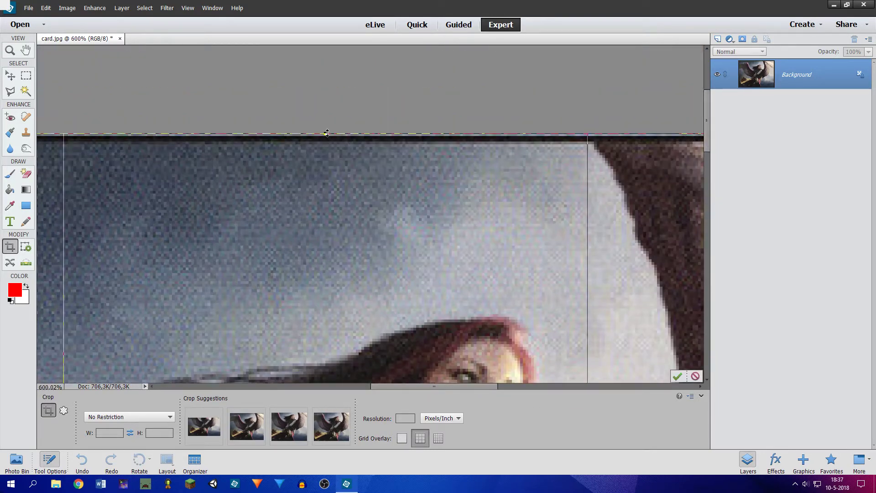
drag(326, 135, 326, 134)
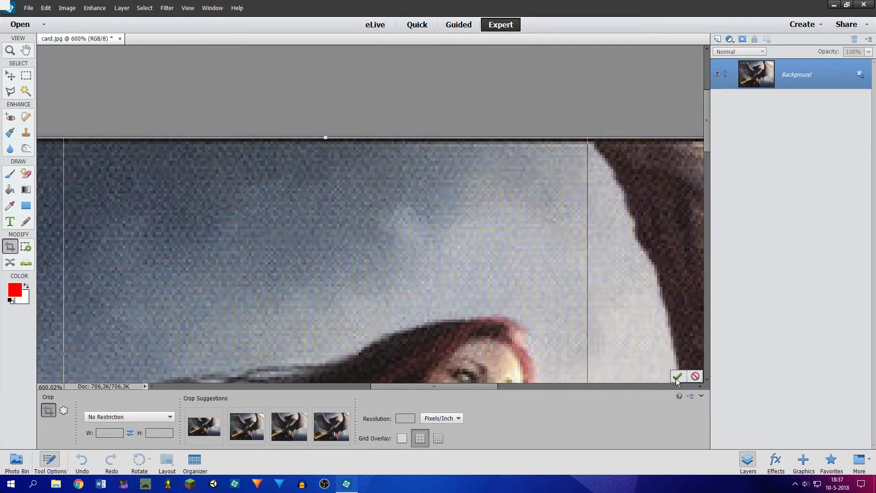
key(Return)
scroll(474, 180, down, 6)
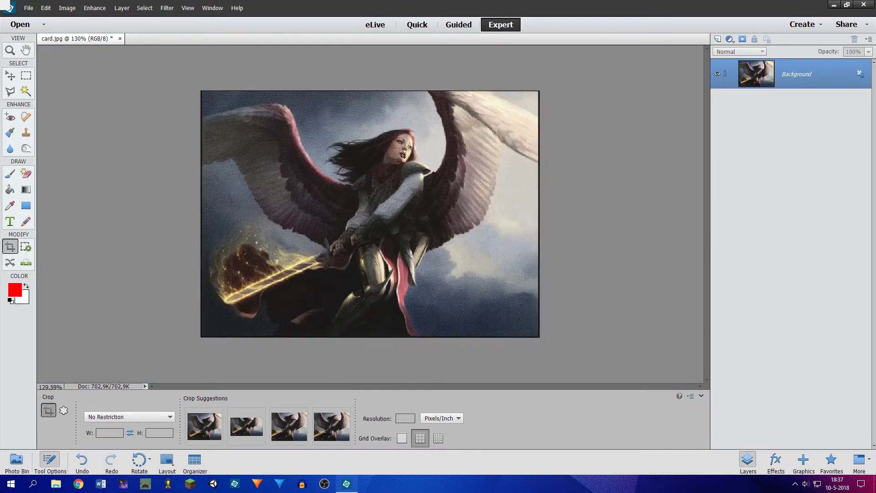
Draw a new crop frame from just inside the illustration's top-left corner and extend its right side to the inner right border
scroll(157, 322, up, 3)
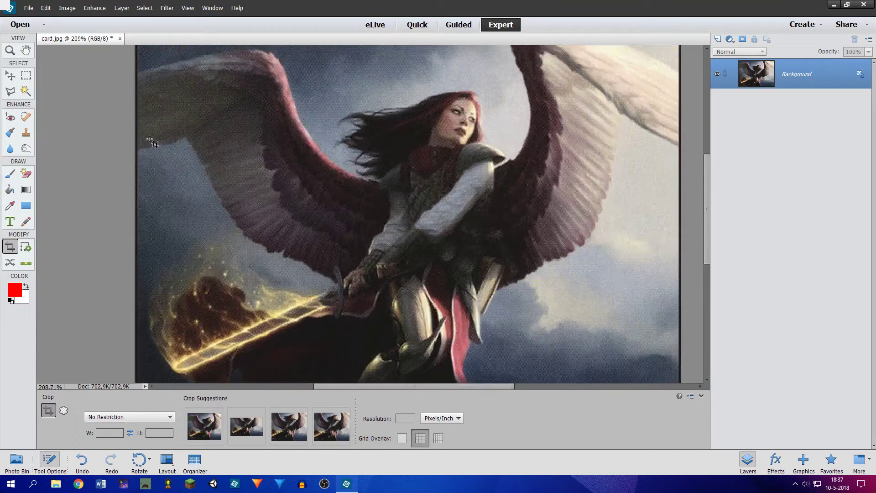
scroll(147, 113, up, 5)
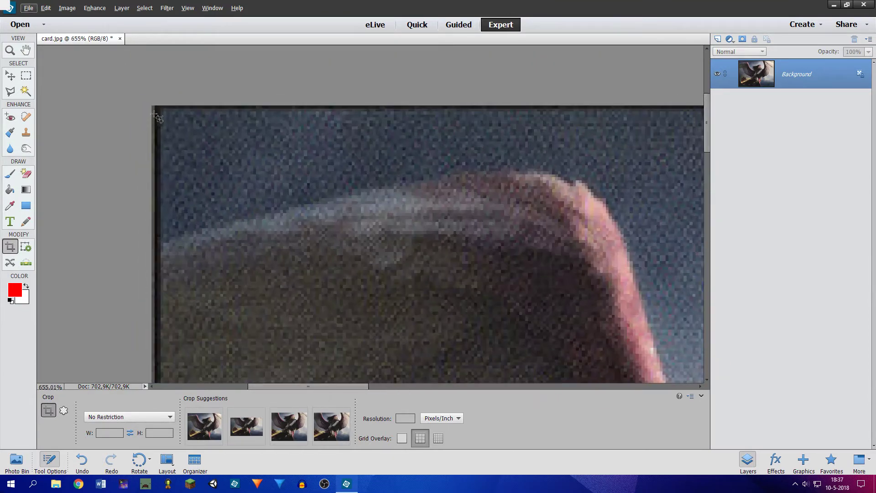
drag(164, 111, 643, 379)
scroll(520, 253, down, 3)
scroll(520, 254, down, 2)
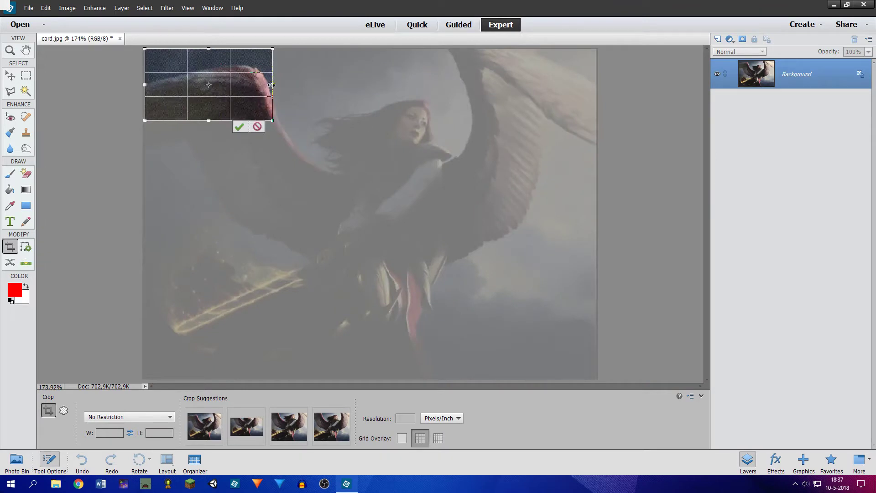
drag(271, 85, 561, 78)
scroll(610, 83, up, 8)
scroll(536, 156, down, 5)
scroll(536, 156, down, 4)
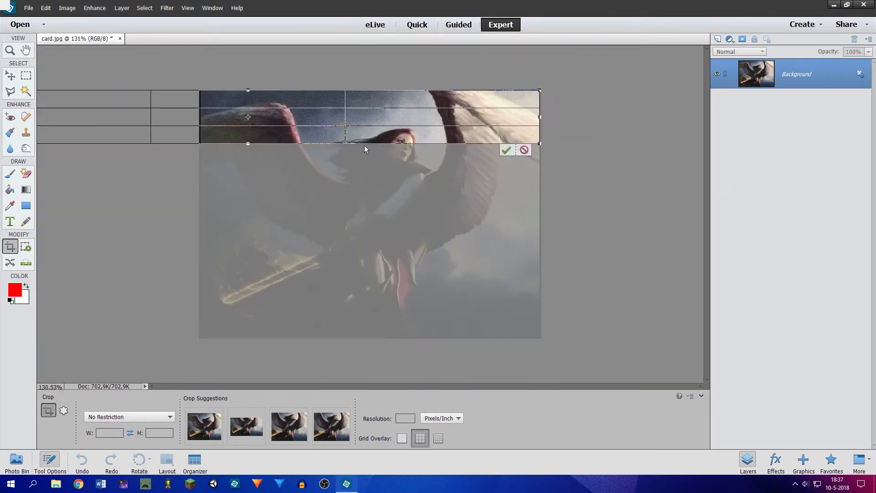
scroll(358, 144, down, 1)
scroll(429, 131, down, 2)
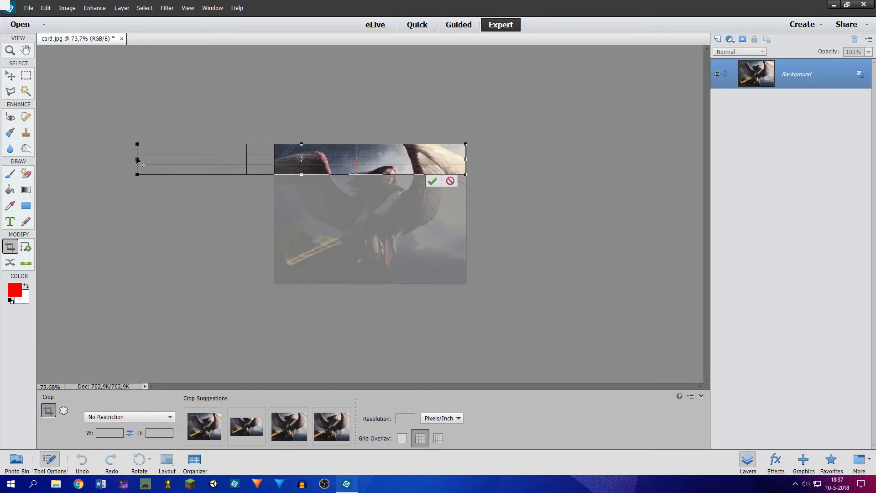
Bring the crop frame's left side back to just inside the illustration's left black border
drag(137, 157, 278, 154)
scroll(278, 154, up, 4)
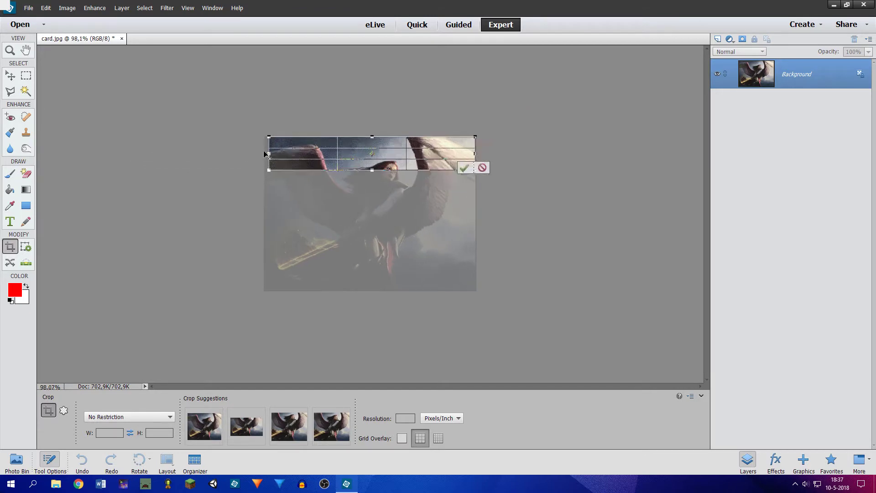
scroll(226, 102, down, 4)
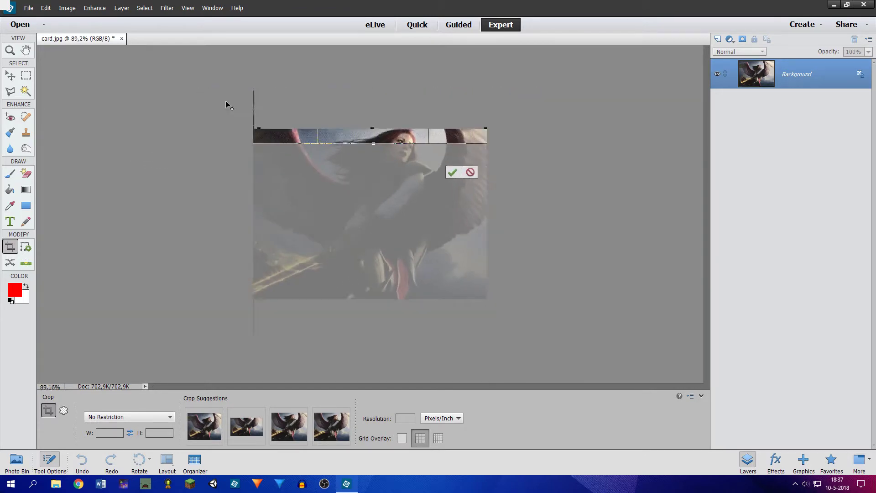
scroll(225, 104, up, 2)
scroll(276, 163, up, 8)
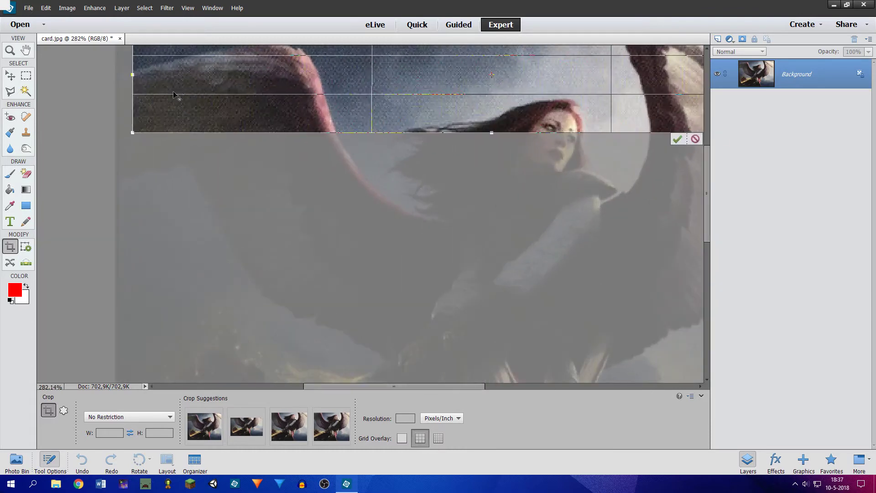
drag(129, 113, 101, 113)
scroll(104, 113, down, 8)
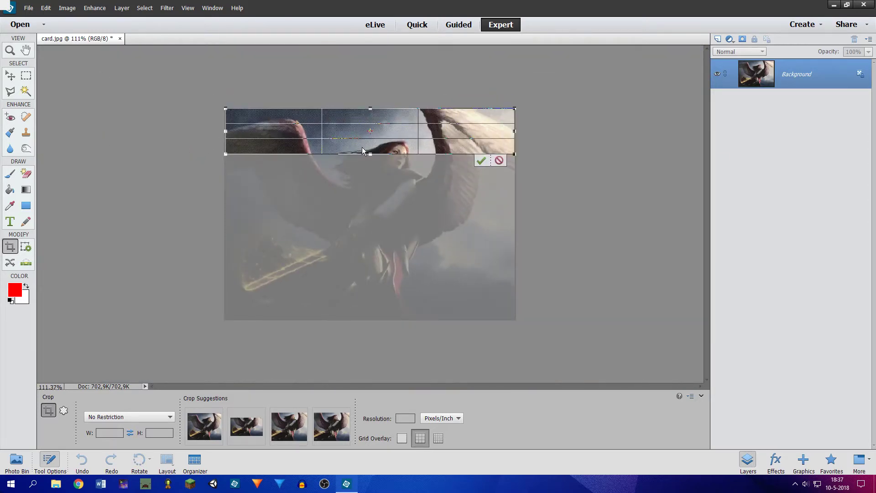
Extend the crop frame down to just above the bottom black border and apply the crop
drag(369, 156, 357, 313)
scroll(356, 313, up, 4)
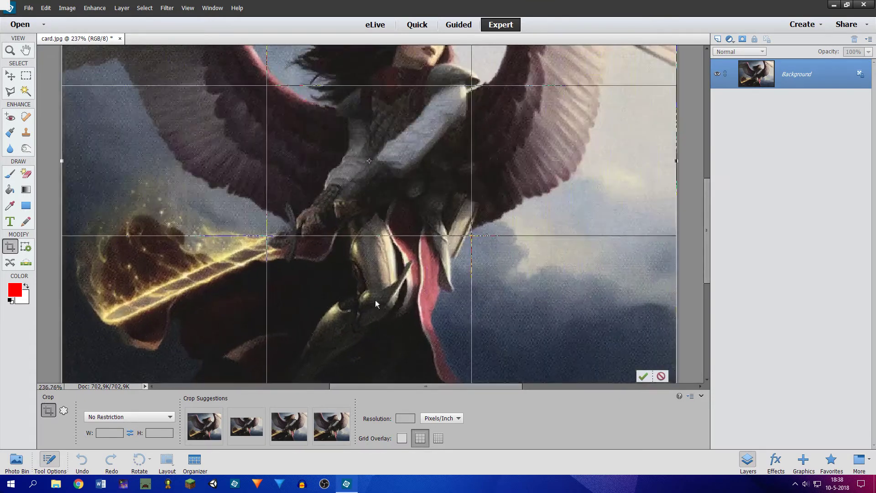
scroll(705, 220, down, 3)
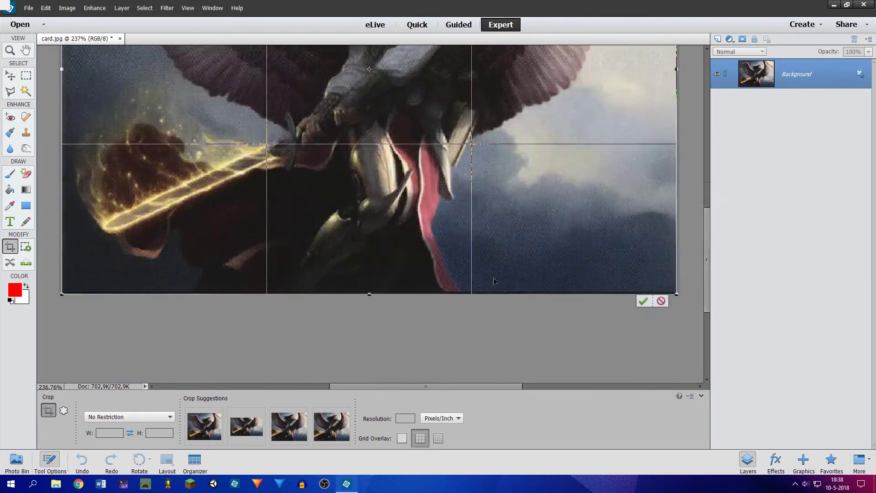
scroll(387, 314, up, 6)
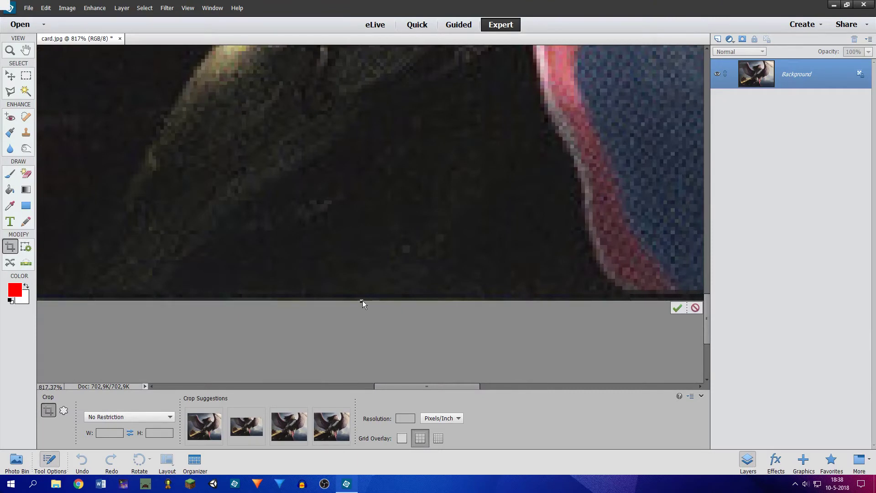
drag(361, 296, 362, 290)
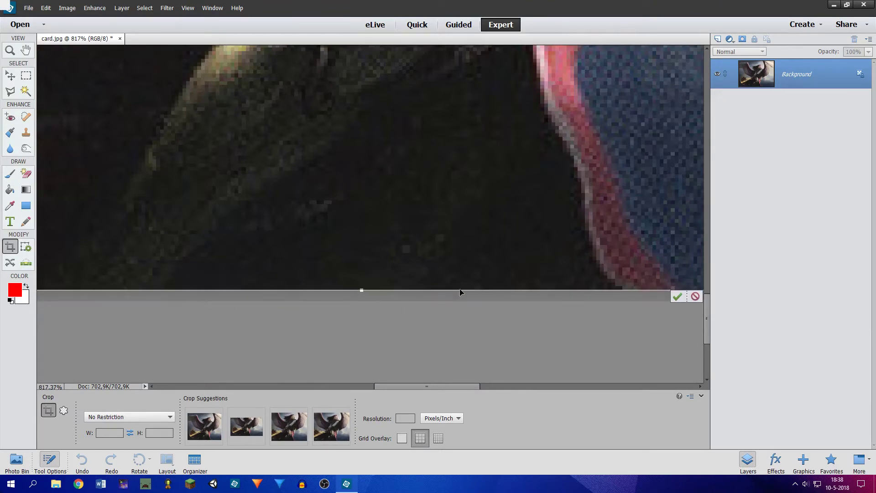
click(677, 296)
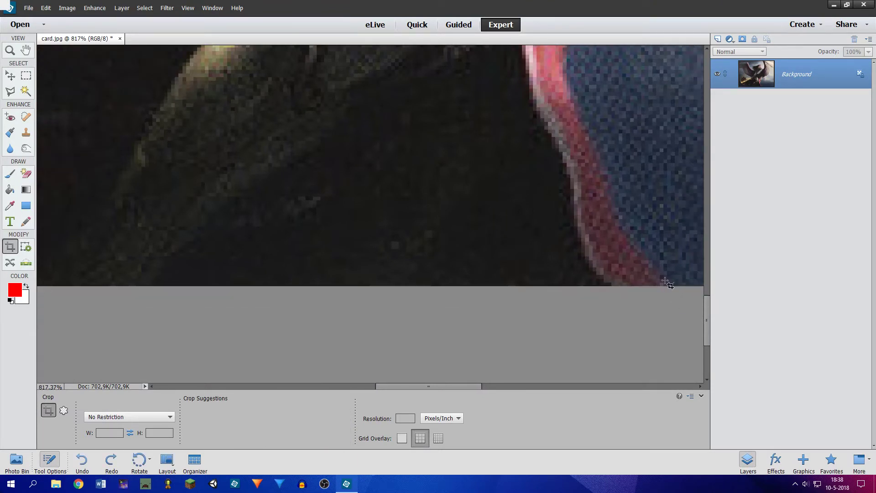
key(ctrl+0)
scroll(417, 214, down, 2)
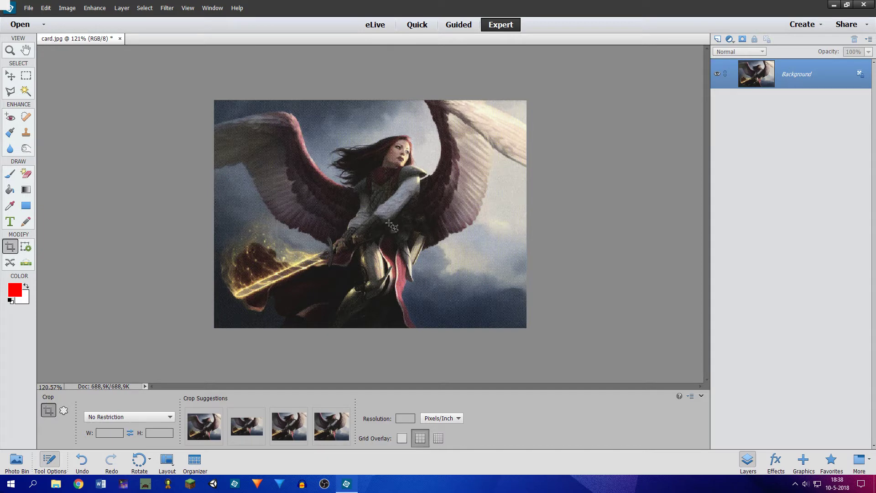
Save the cropped illustration as a separate JPEG named cardArt.jpg on the desktop at maximum quality 12
key(ctrl+shift+s)
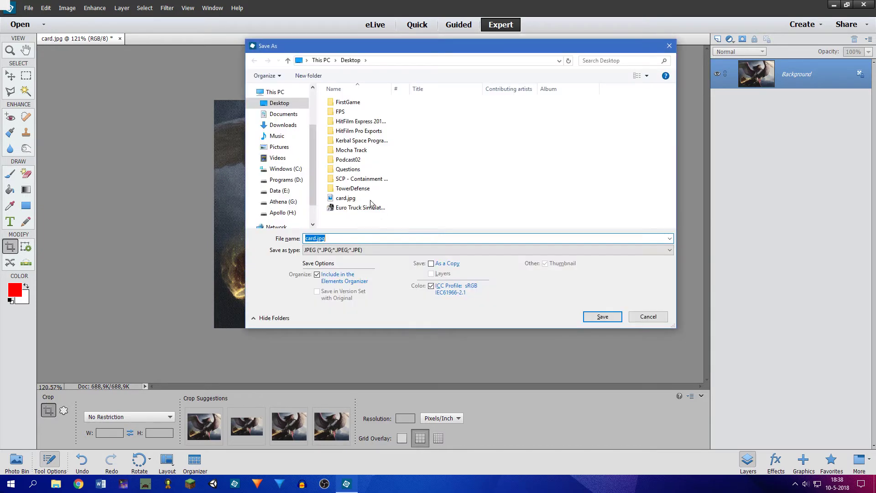
click(316, 238)
text(Art)
key(Return)
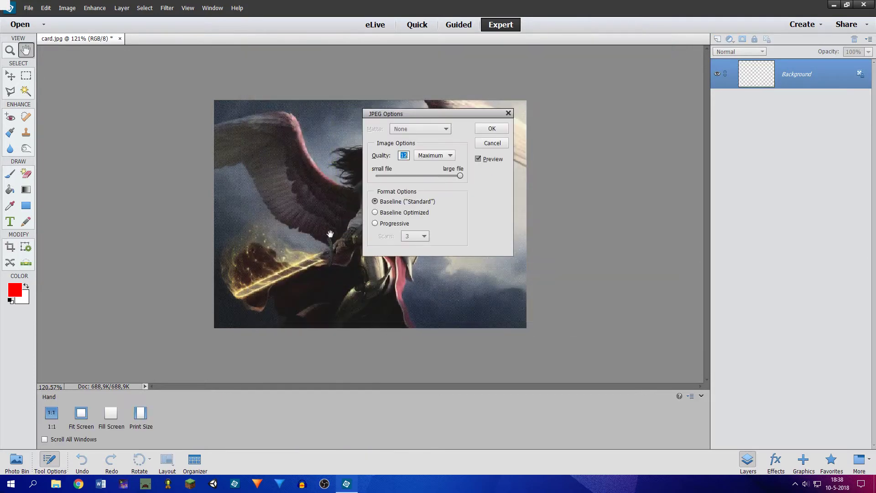
click(485, 130)
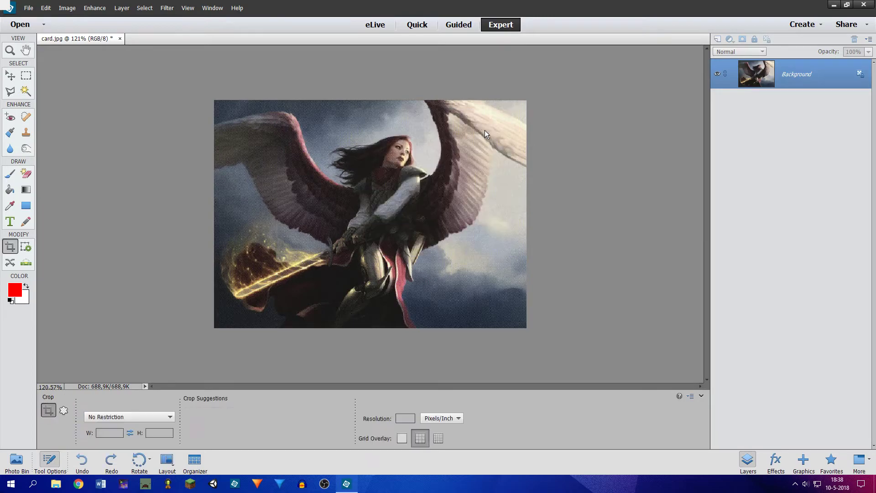
Close the image editor and move cardArt.jpg directly below card.jpg on the desktop
click(864, 4)
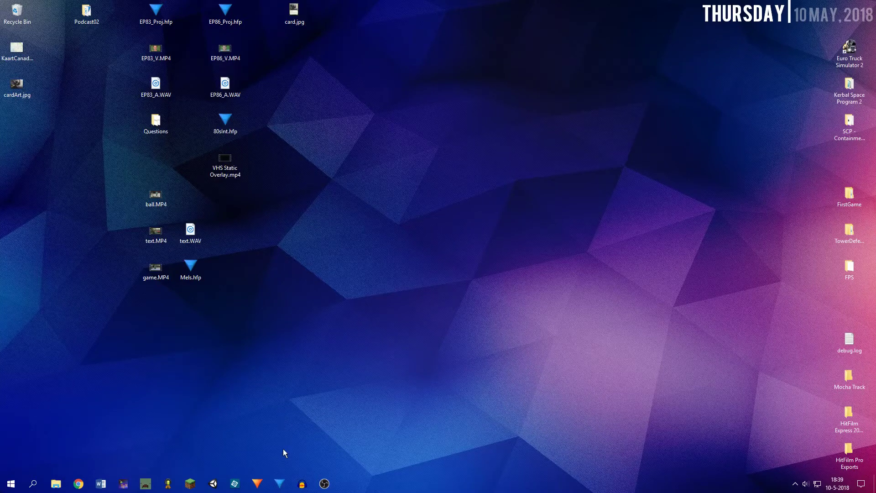
drag(26, 91, 337, 46)
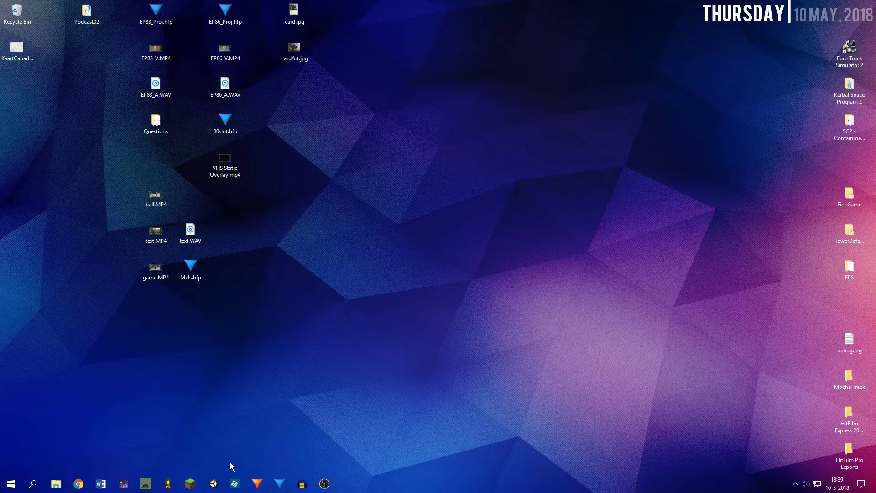
Switch to HitFilm Pro and start compositing in a new 1920 x 1080 project at 25 fps
click(283, 481)
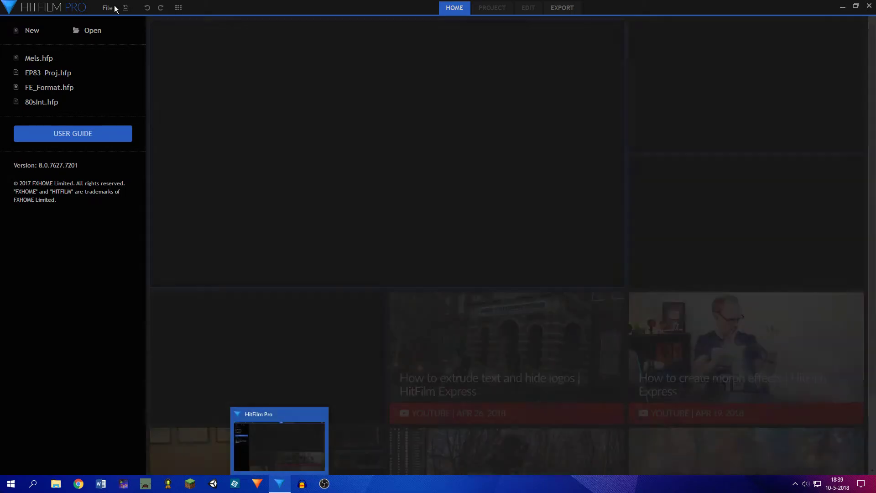
click(35, 30)
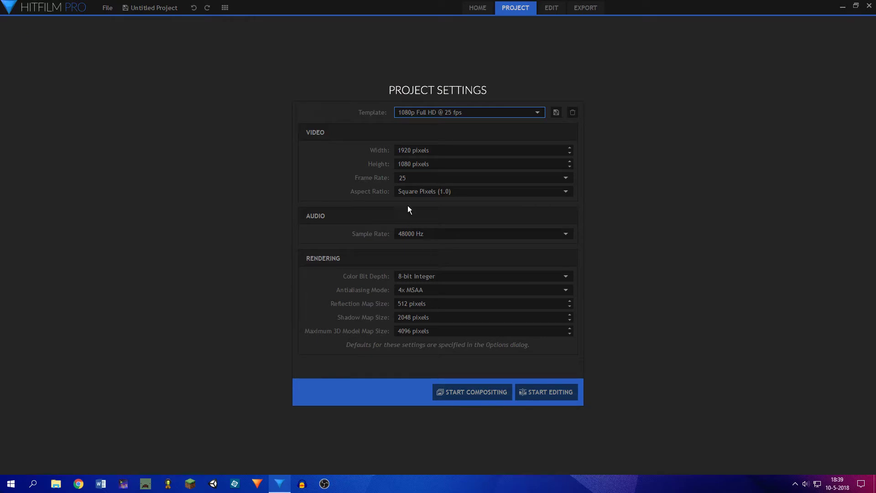
double_click(404, 177)
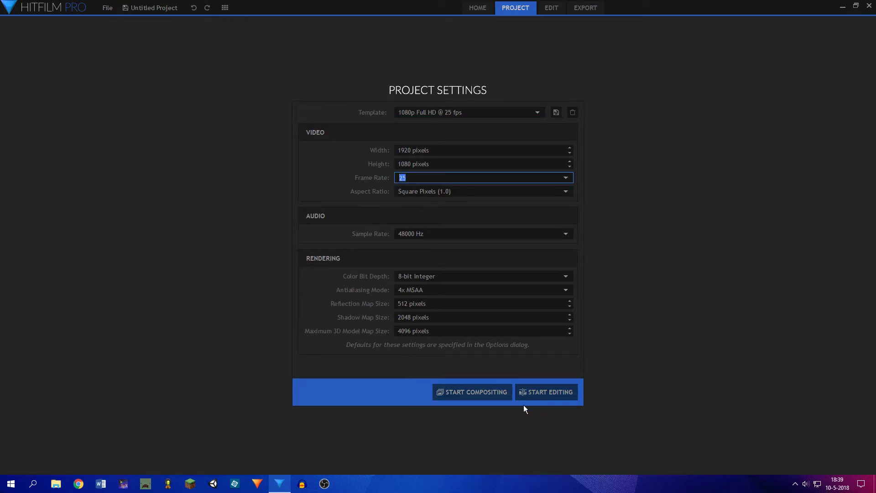
click(478, 391)
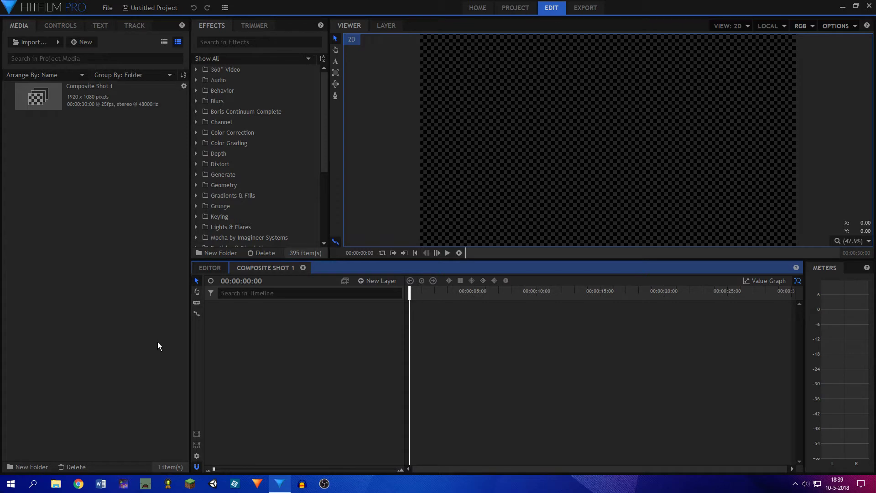
Import card.jpg and cardArt.jpg from the desktop into the project media
key(super+d)
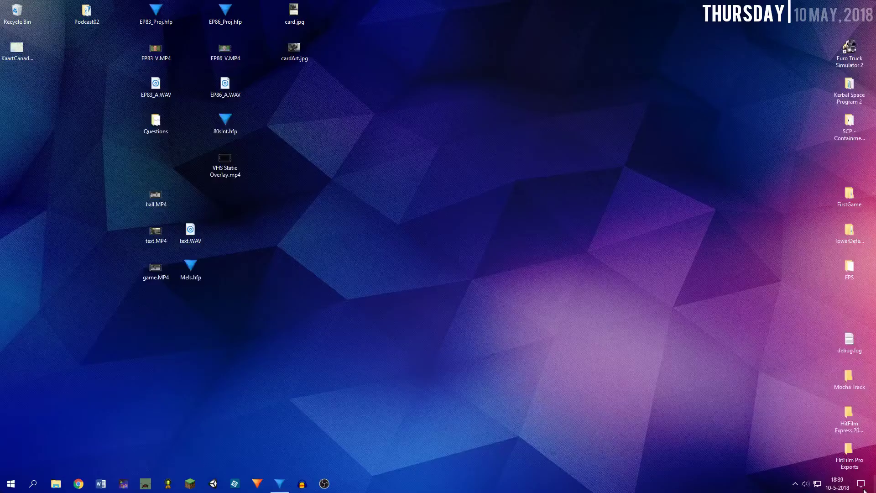
drag(313, 144, 98, 209)
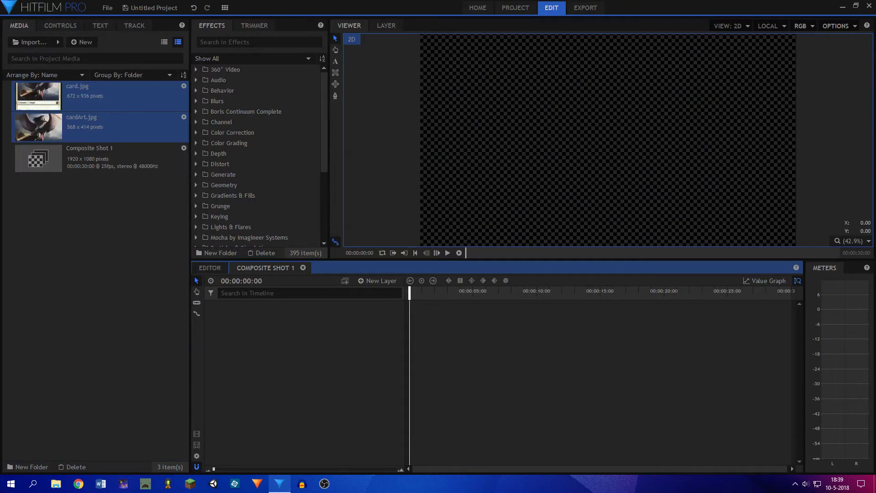
click(92, 215)
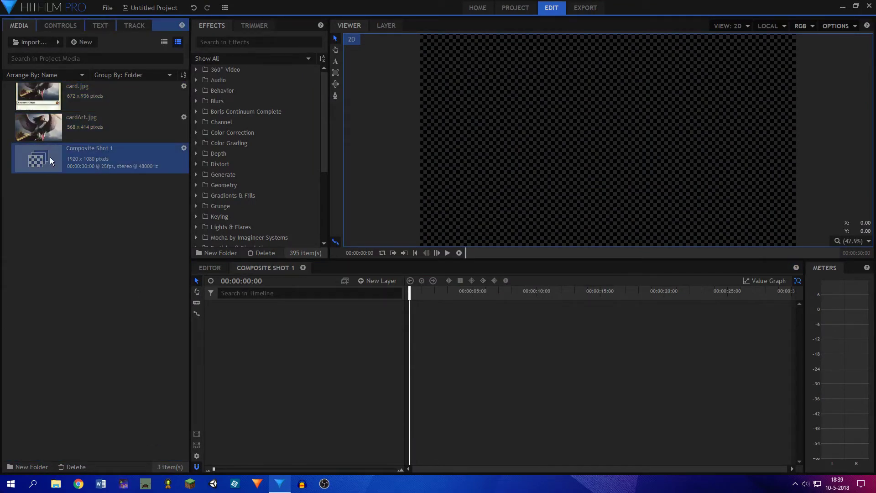
Rename the project's existing composite shot as Main
key(F2)
text(Main)
key(Return)
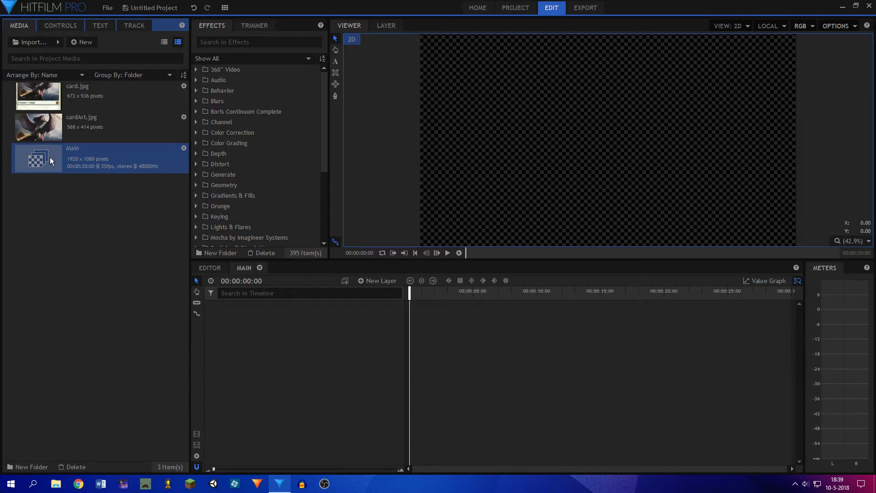
Set the duration of the Main composite shot to 00:00:05:00
right_click(44, 201)
click(95, 165)
right_click(100, 166)
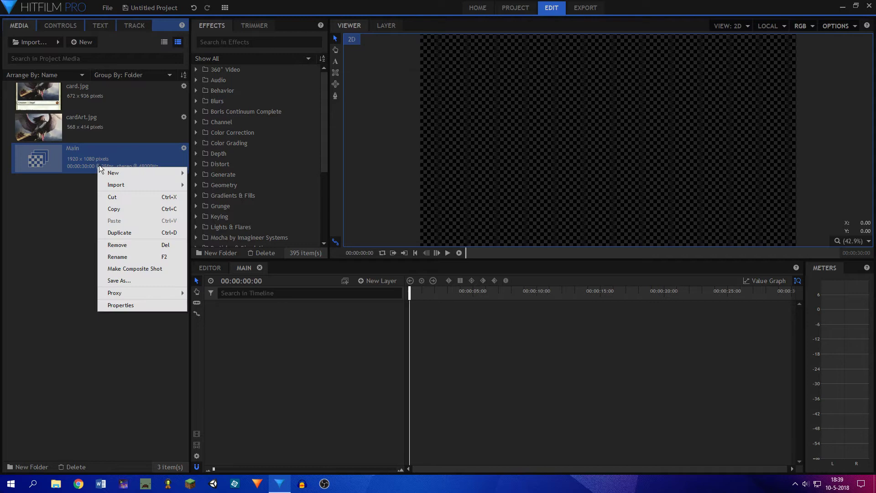
click(130, 304)
click(437, 123)
click(437, 123)
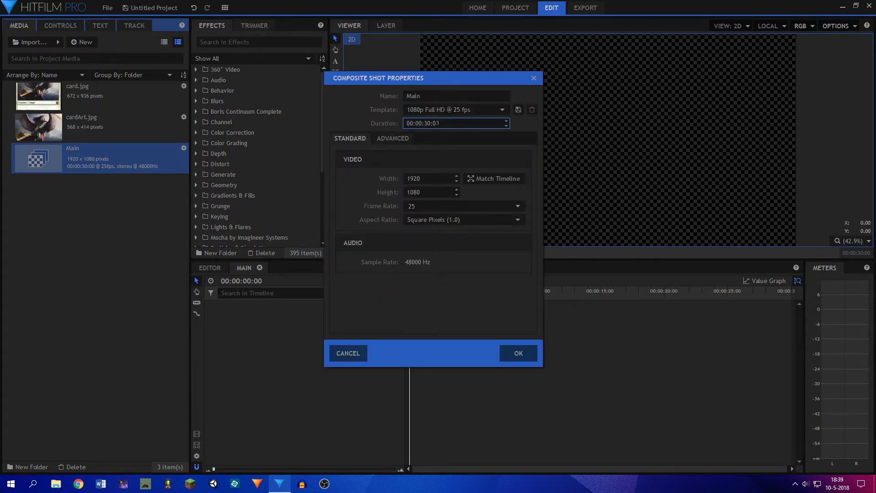
key(BackSpace)
key(BackSpace)
text(05)
key(Return)
Create a new composite shot named Card with the default 1080p, five-second settings
right_click(67, 231)
mouse_move(87, 234)
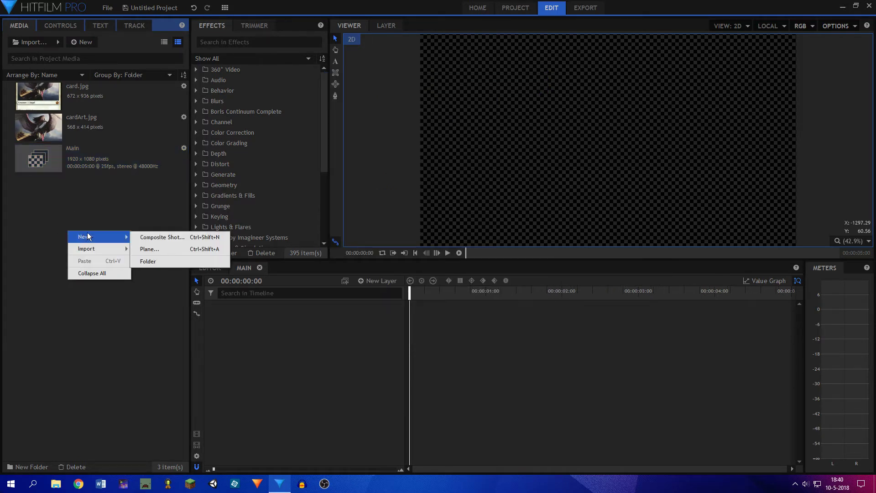
click(141, 237)
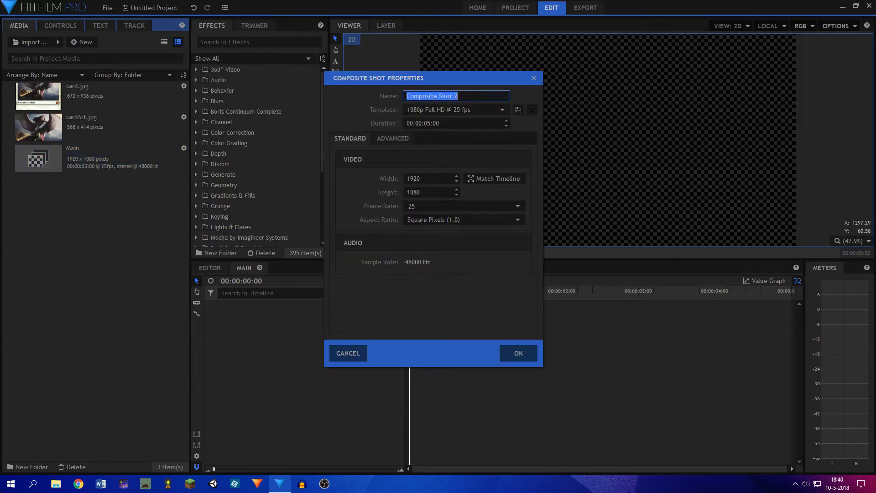
text(Card)
key(Return)
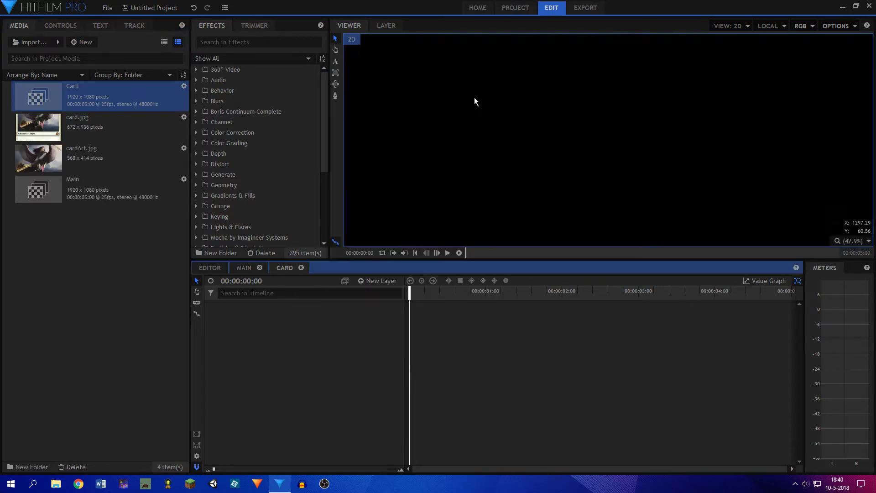
Create another composite shot named Art with the same default settings
right_click(134, 257)
mouse_move(153, 262)
click(215, 263)
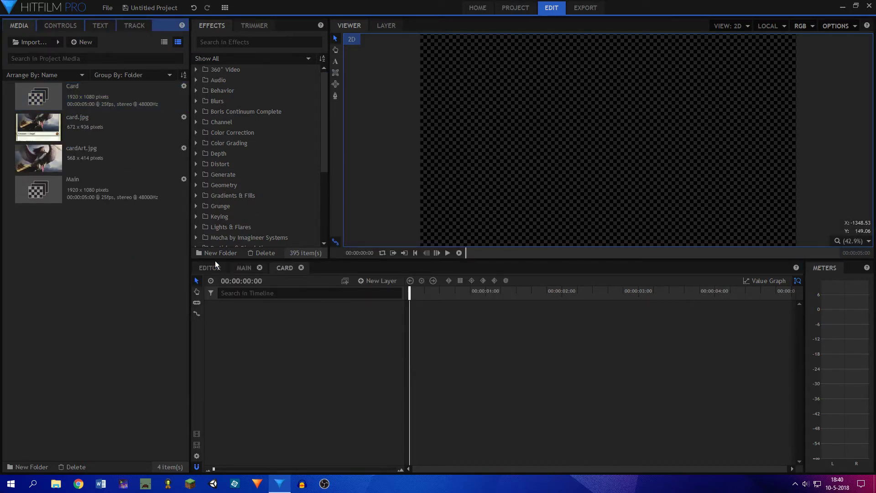
text(Art)
key(Return)
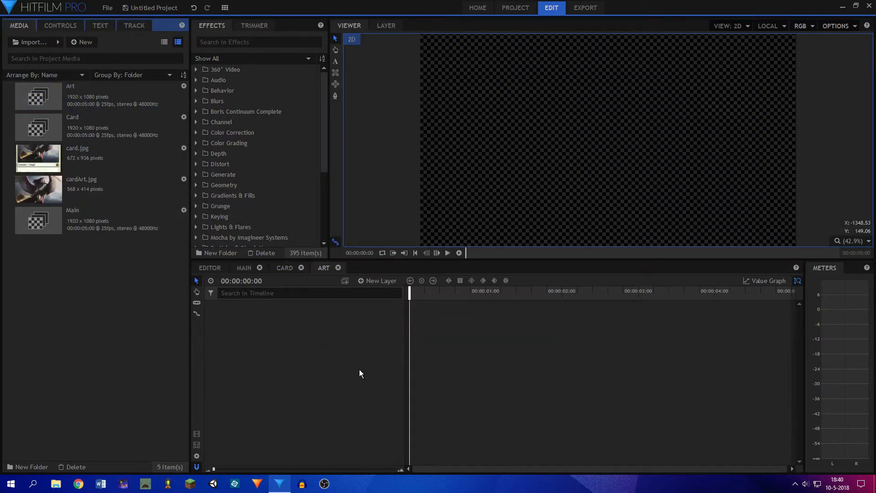
Add the Card composite shot as a layer in Main and open Card's own timeline
click(239, 267)
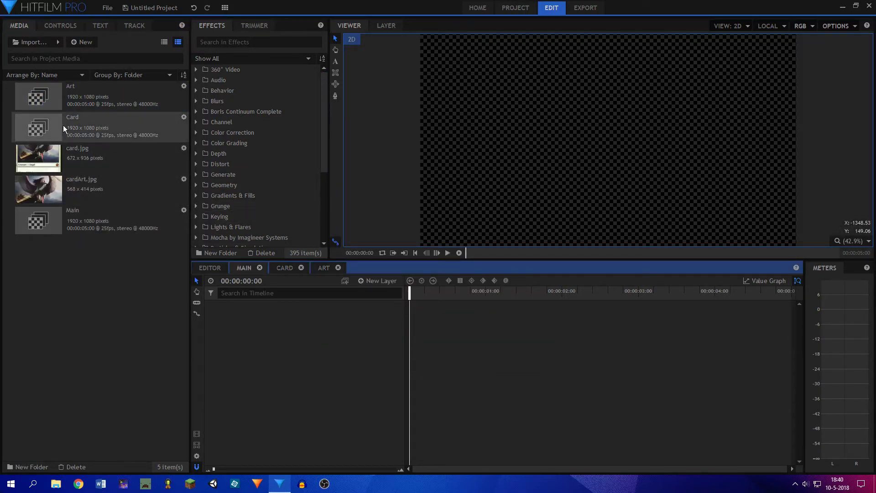
drag(63, 125, 237, 319)
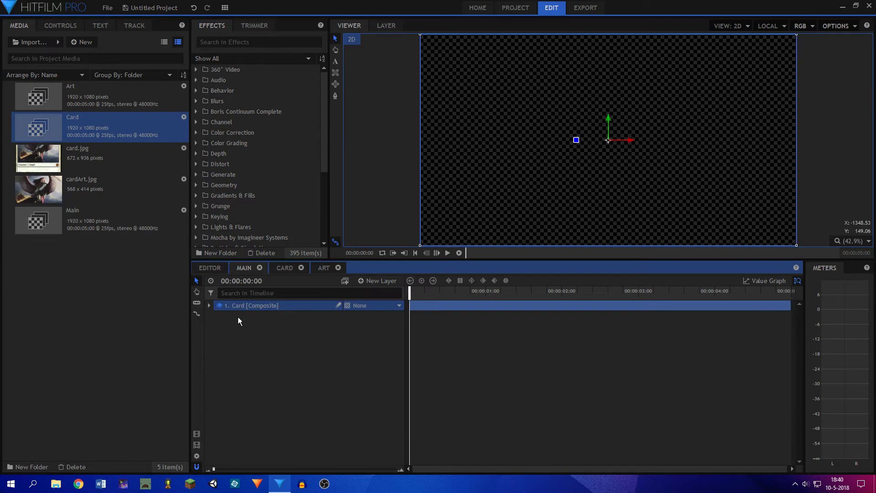
click(299, 267)
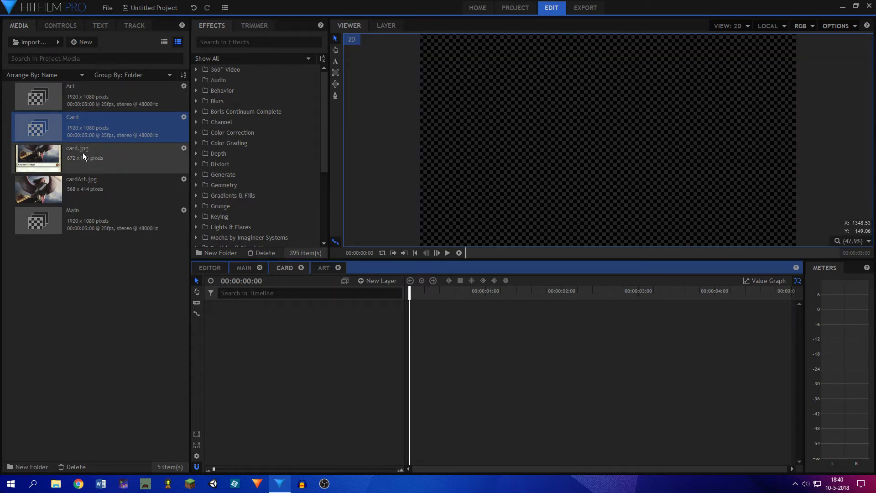
Resize the Card composite shot to 672 x 936 pixels to match card.jpg
right_click(86, 154)
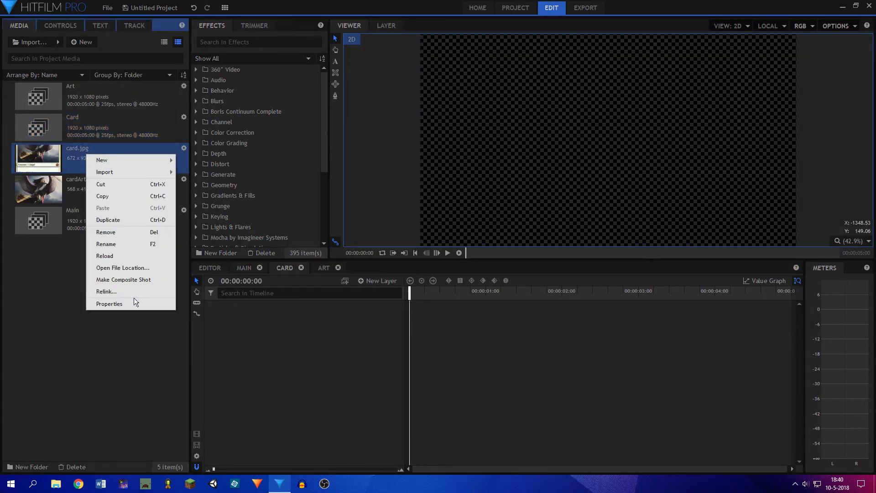
click(59, 139)
right_click(78, 120)
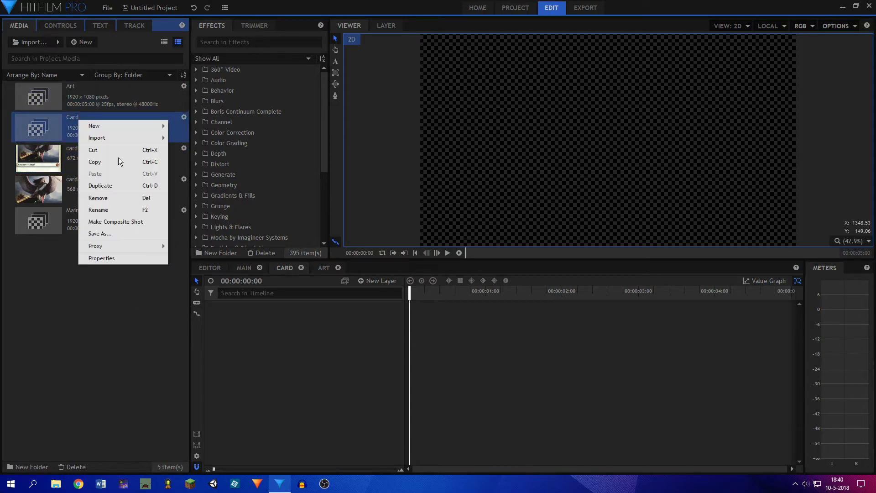
click(97, 258)
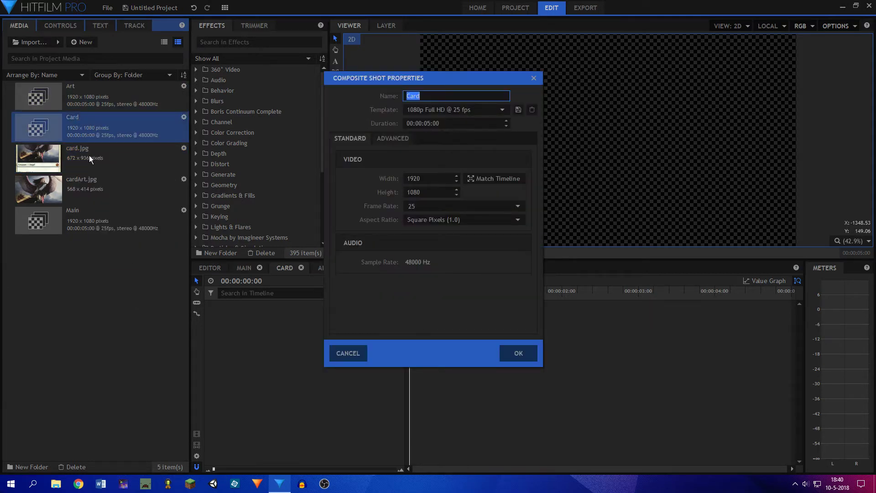
click(431, 178)
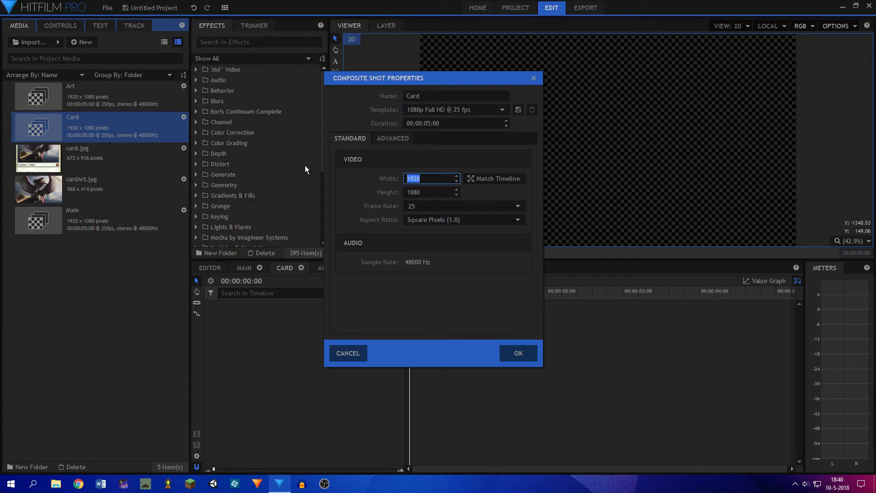
text(672)
click(412, 192)
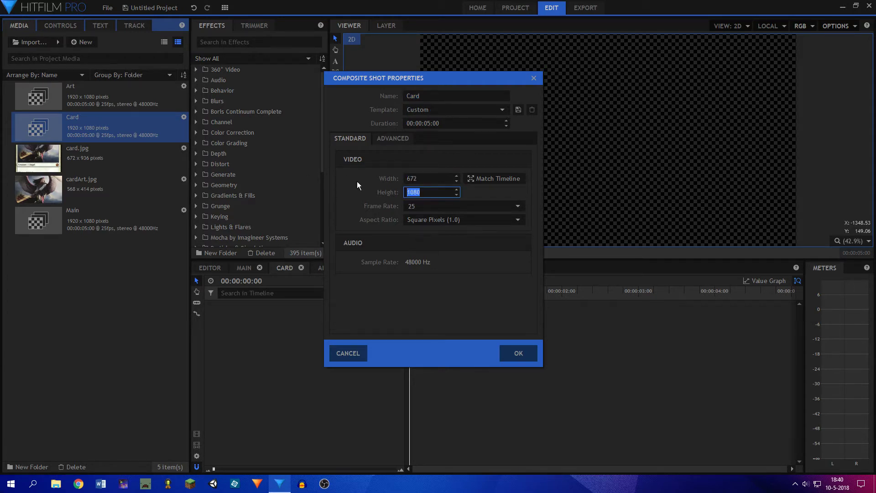
text(936)
key(Return)
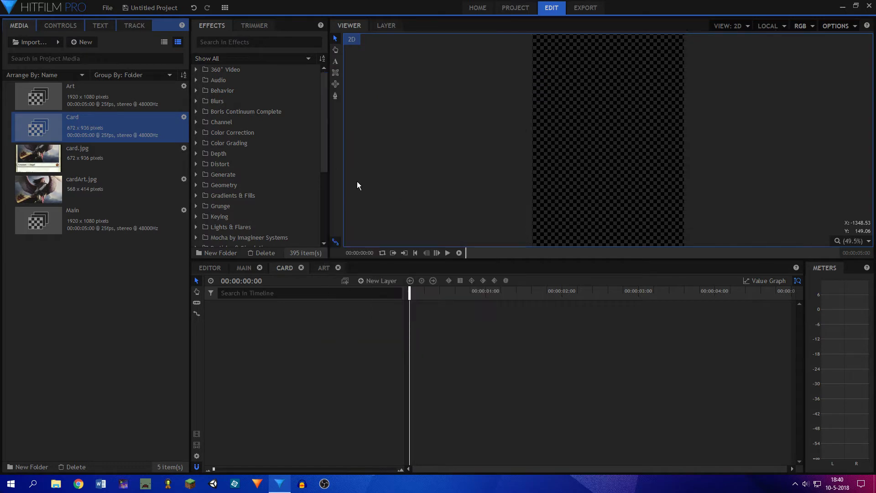
Resize the Art composite shot to 568 x 414 pixels to match cardArt.jpg
right_click(93, 96)
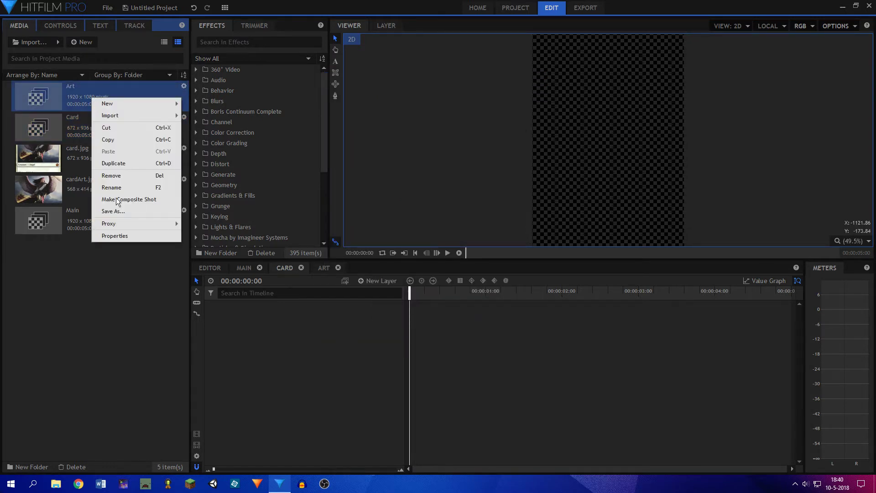
click(124, 235)
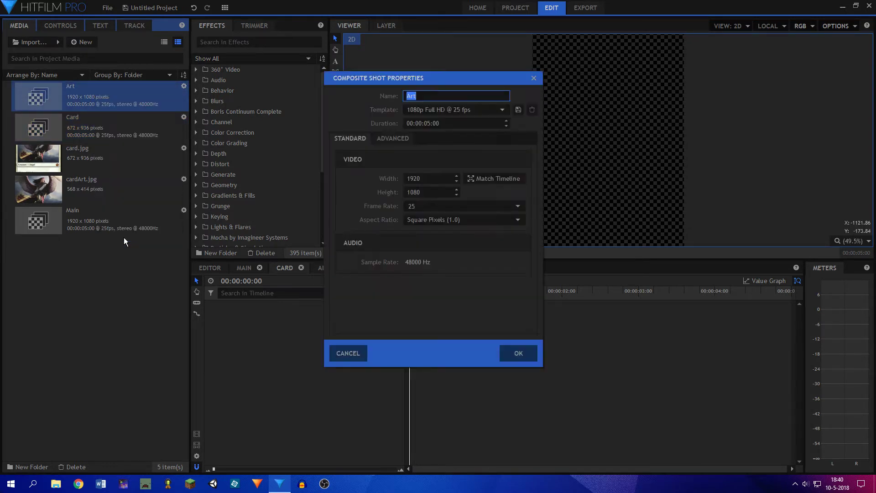
click(430, 177)
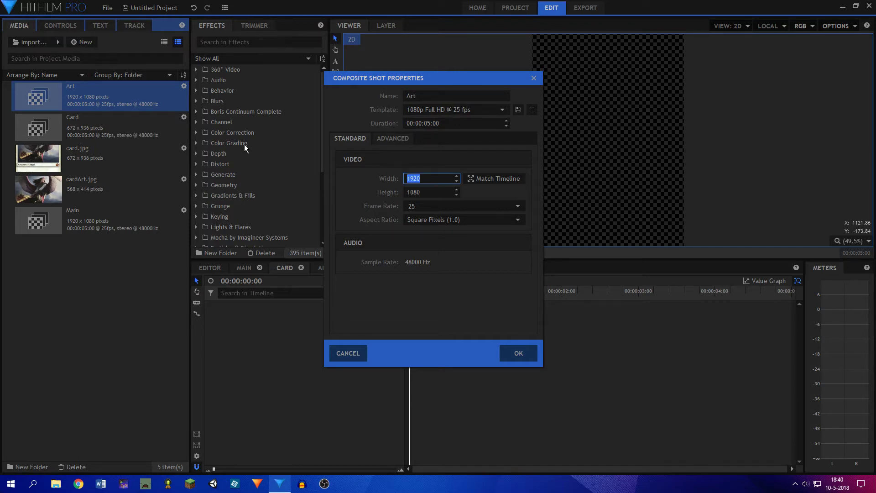
text(568)
key(Tab)
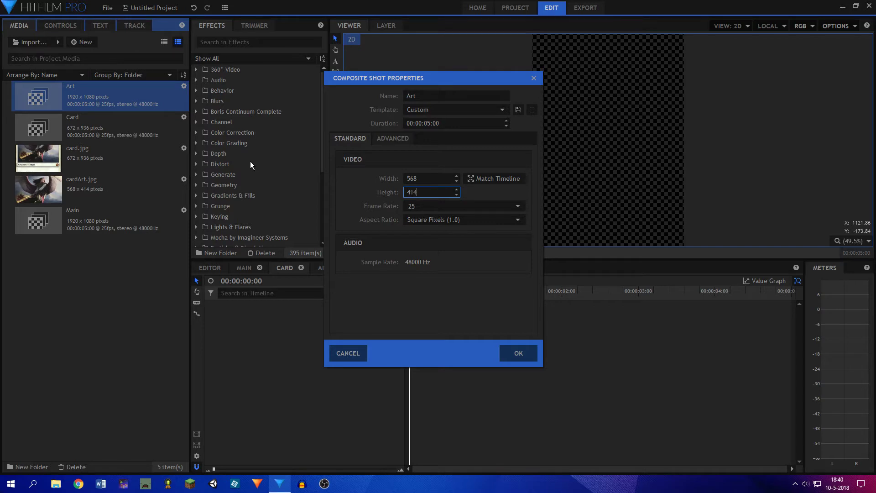
key(Return)
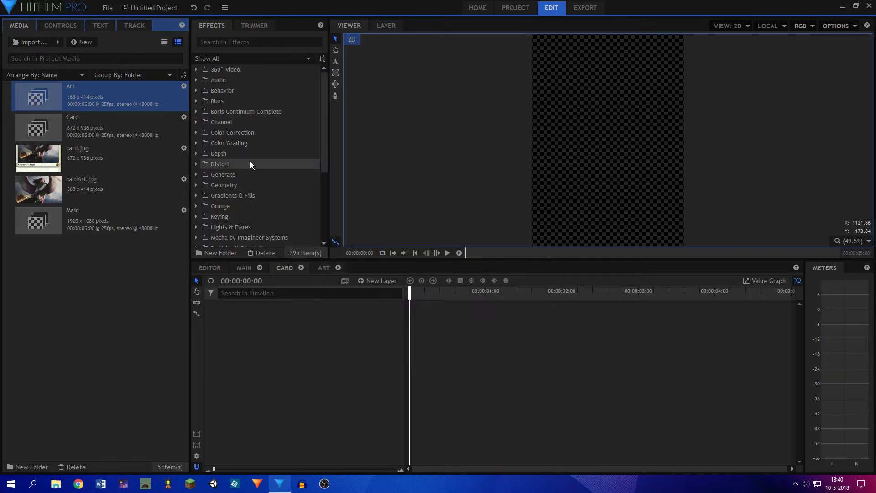
Add cardArt.jpg as a layer in the Art composite shot and card.jpg as a layer in Card
click(329, 267)
drag(93, 192, 270, 322)
click(280, 268)
drag(96, 157, 246, 371)
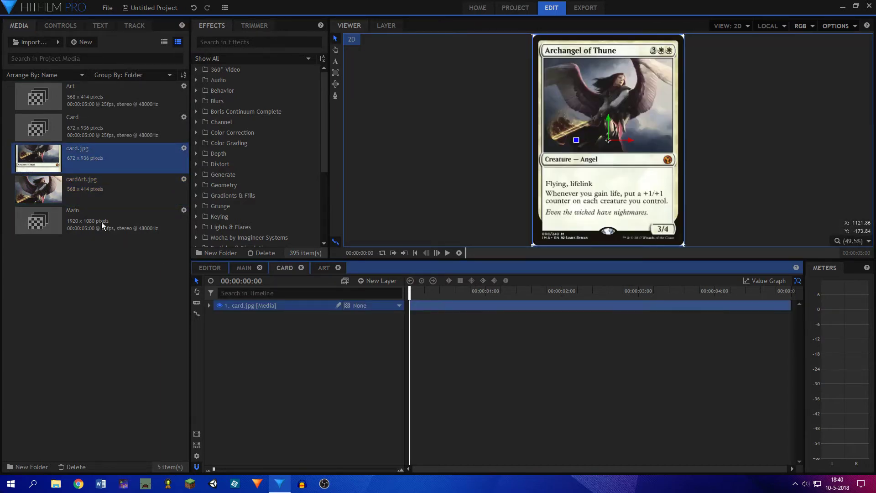
Add the Art composite shot above card.jpg in Card and move it up until it lines up with the card's illustration
click(43, 94)
drag(243, 274, 258, 305)
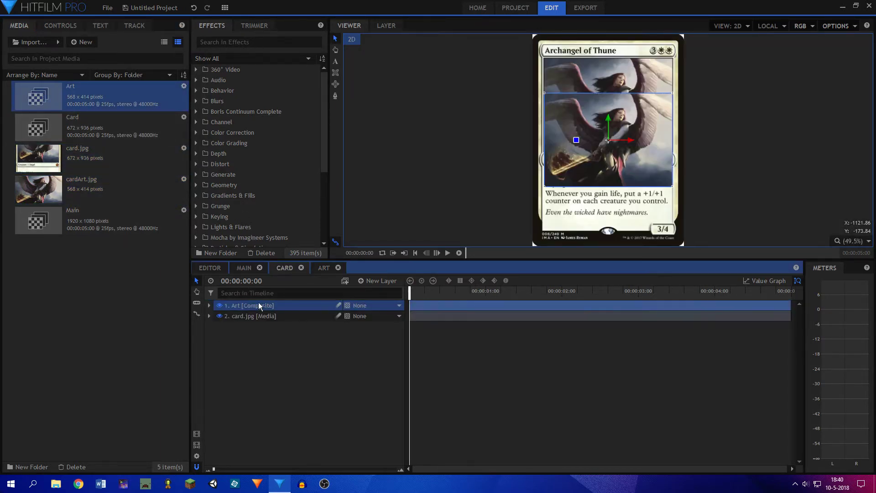
scroll(637, 69, up, 5)
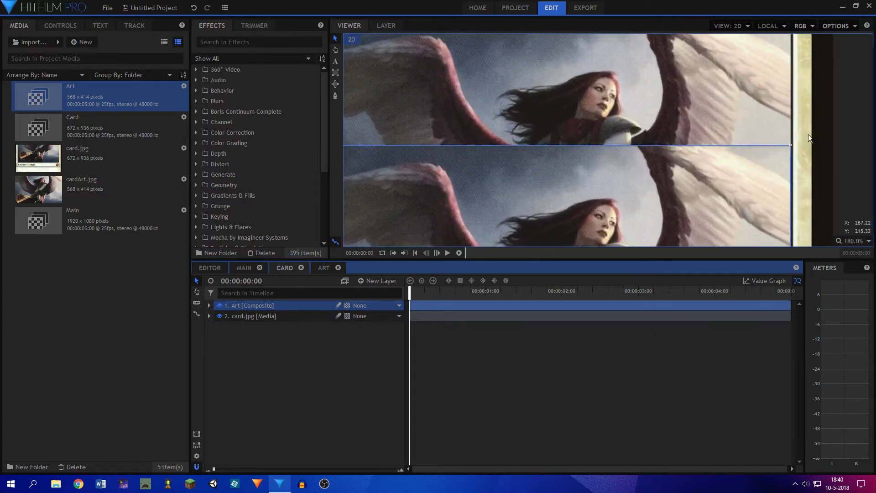
drag(861, 135, 873, 188)
key(shift+Up)
key(shift+Up)
key(shift+Up)
key(shift+Up)
key(shift+Up)
key(shift+Up)
key(shift+Up)
key(shift+Up)
key(shift+Up)
key(shift+Up)
key(shift+Up)
key(shift+Up)
key(shift+Up)
key(shift+Up)
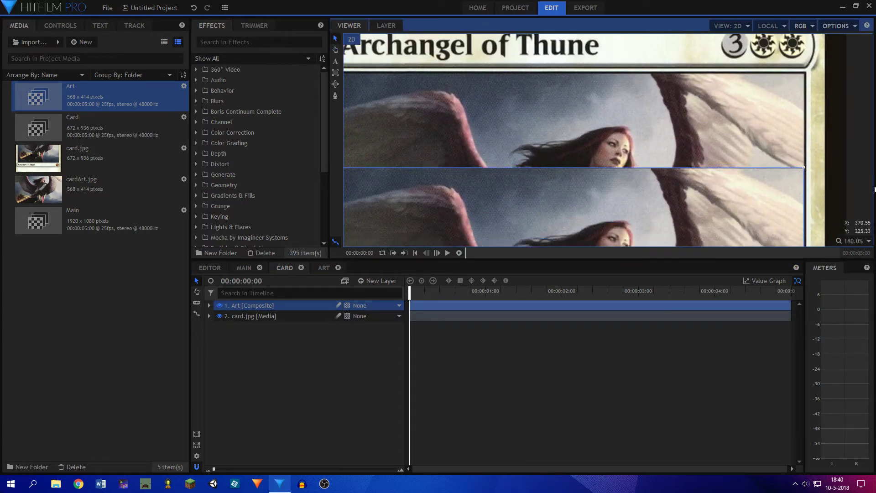
key(shift+Up)
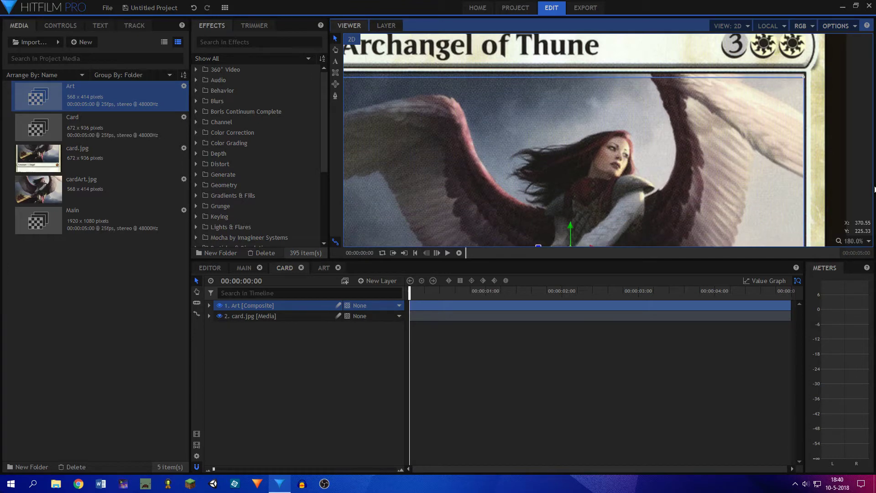
scroll(637, 73, up, 5)
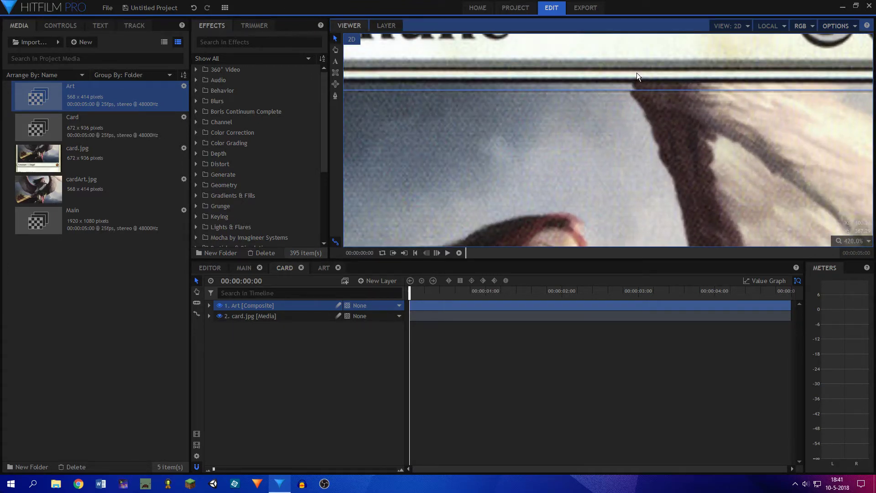
key(Up)
key(Up)
key(Up)
key(Up)
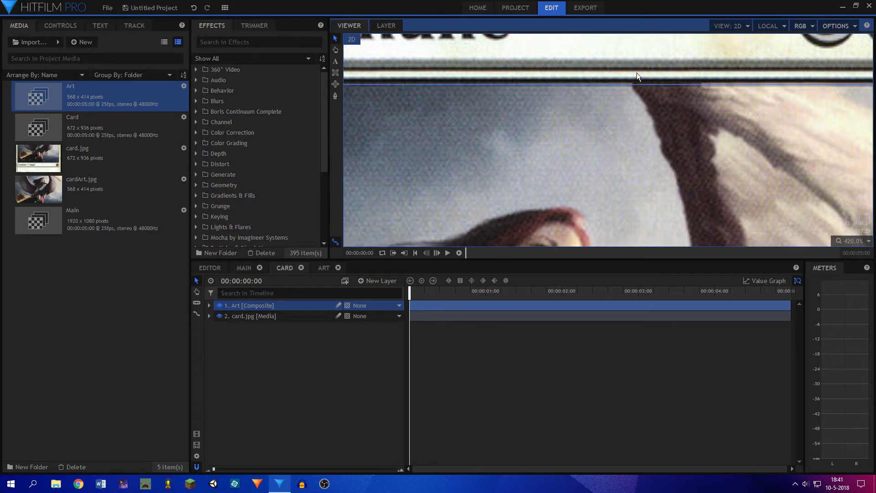
Check the artwork's alignment on the whole card in Card and in the Main composite shot
click(332, 342)
scroll(475, 83, down, 8)
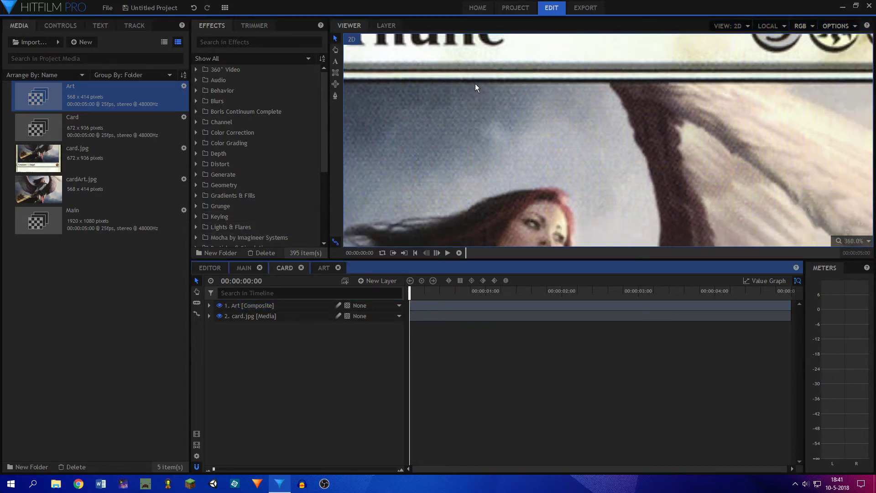
scroll(519, 101, down, 1)
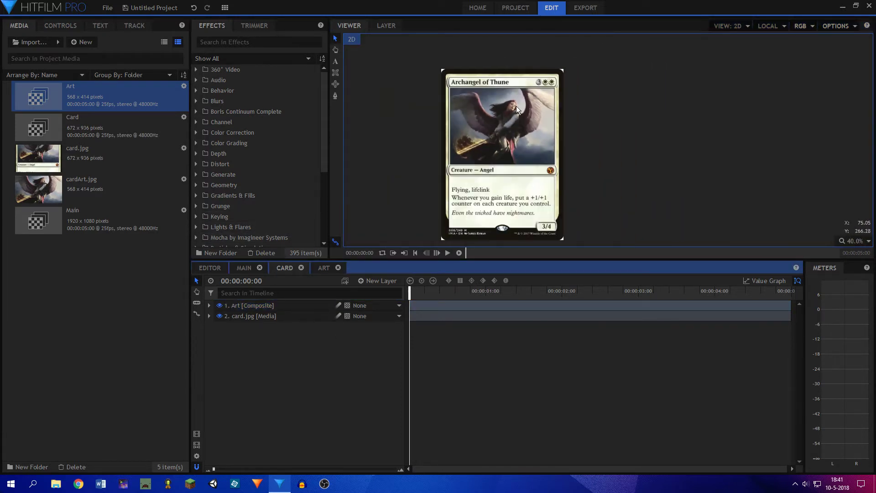
click(854, 240)
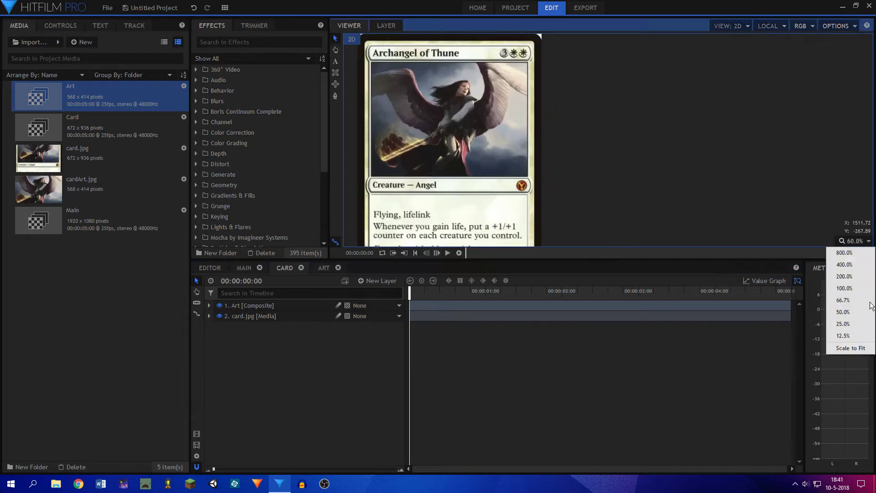
click(848, 352)
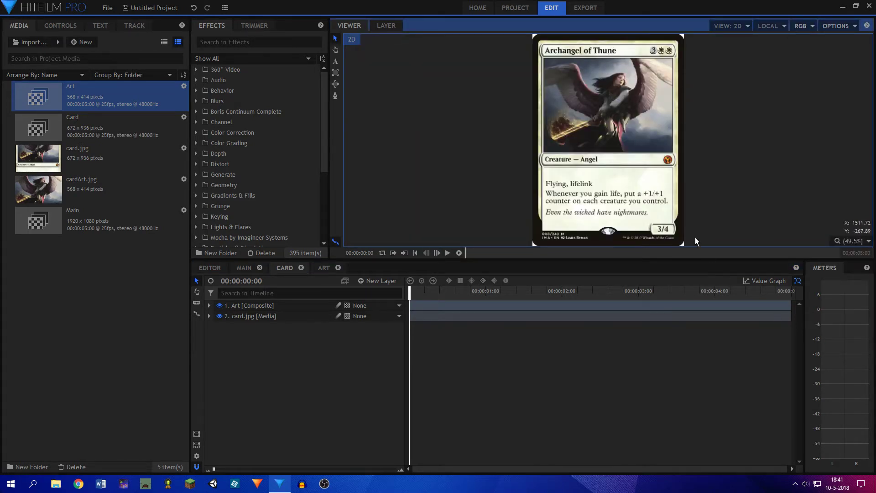
click(329, 272)
click(286, 267)
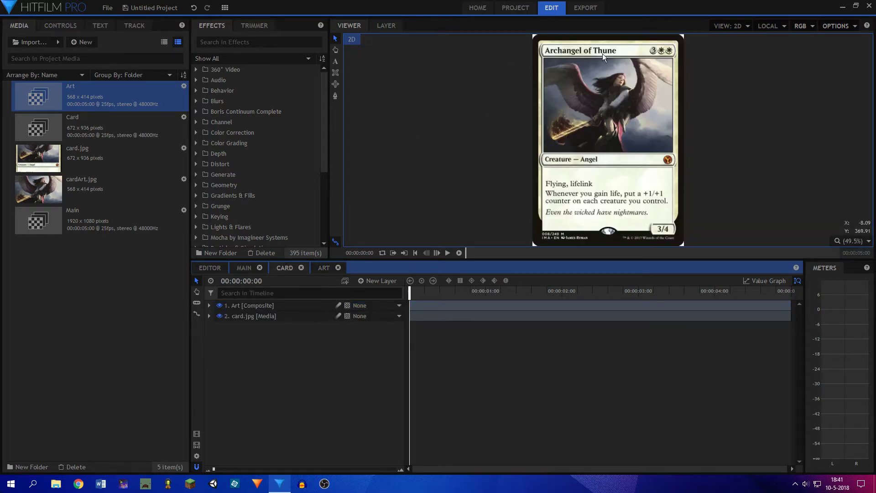
click(248, 269)
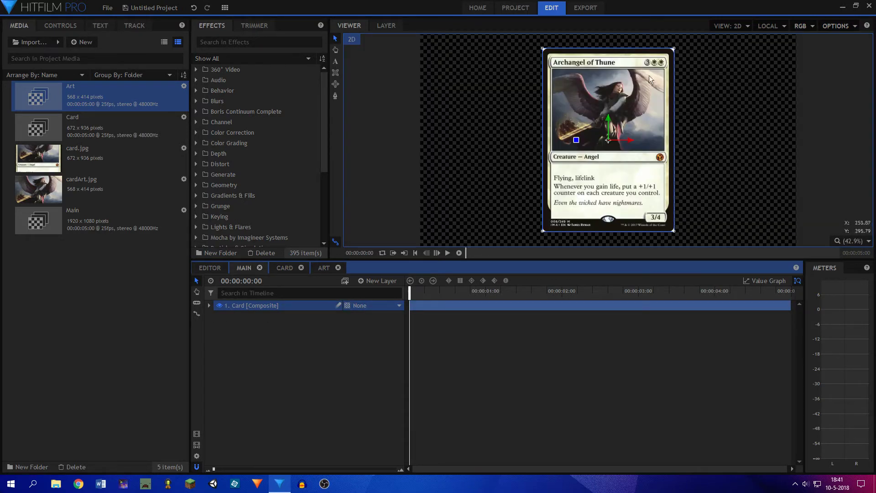
click(380, 172)
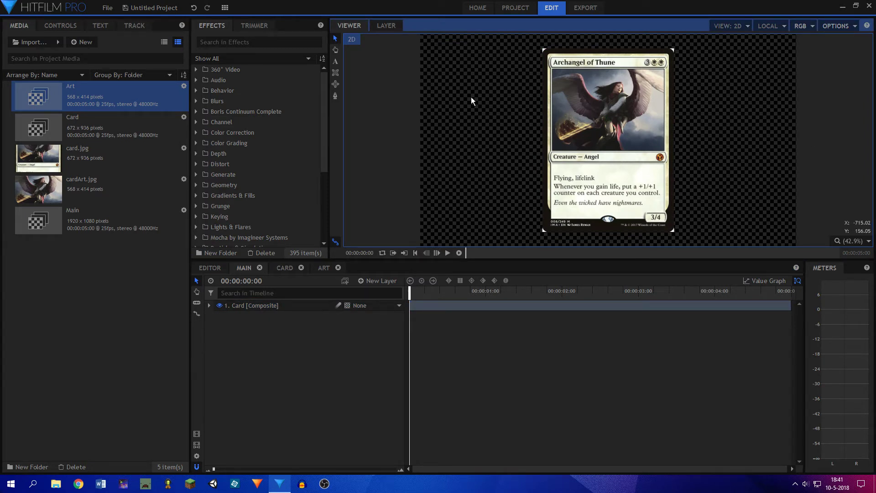
Duplicate card.jpg in the Card composite shot, place the copy directly below Art and hide the original layer
click(283, 268)
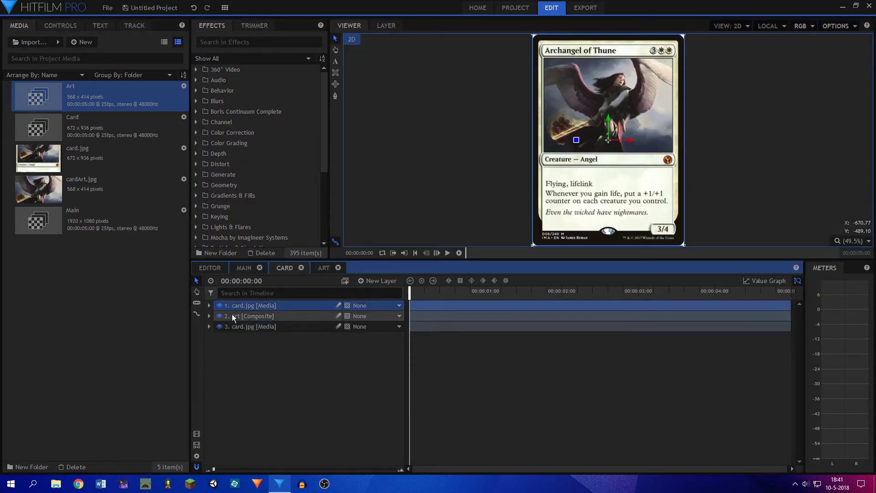
mouse_move(244, 305)
mouse_down()
mouse_move(237, 338)
mouse_move(238, 320)
mouse_up()
click(221, 325)
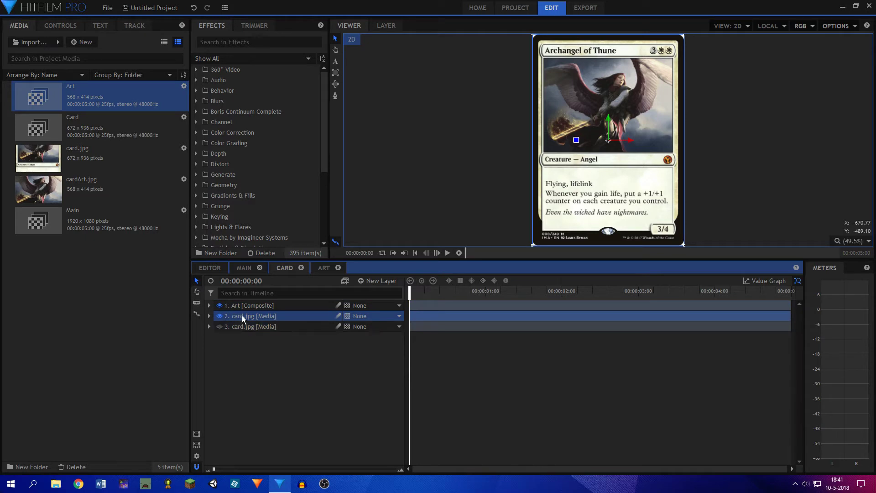
Draw a triangular freehand mask around the white lower-left corner of the visible card.jpg layer
click(335, 96)
scroll(587, 231, up, 2)
scroll(574, 206, down, 4)
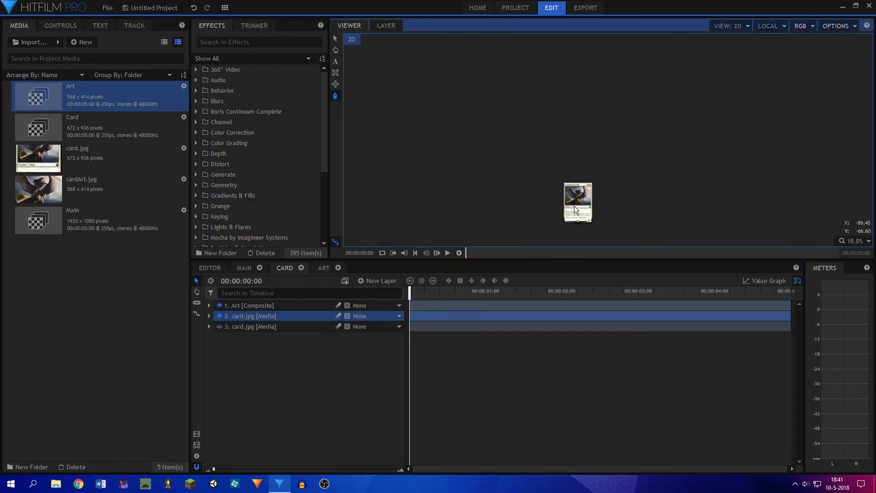
scroll(570, 209, up, 6)
click(434, 175)
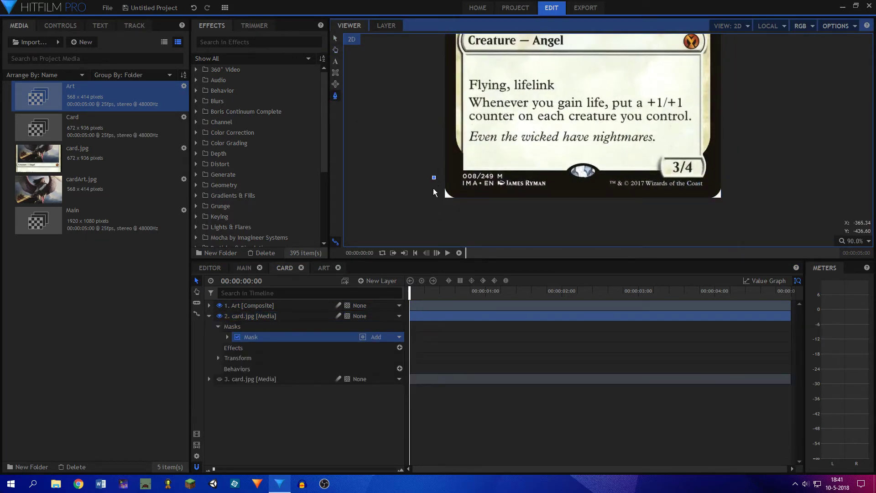
click(437, 213)
click(481, 206)
click(433, 175)
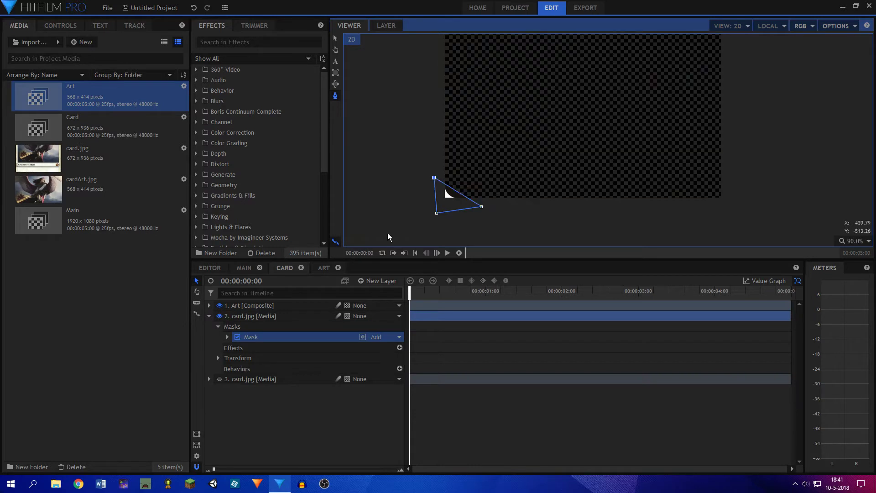
Delete the hidden card.jpg layer and invert the corner mask on the remaining one
click(255, 379)
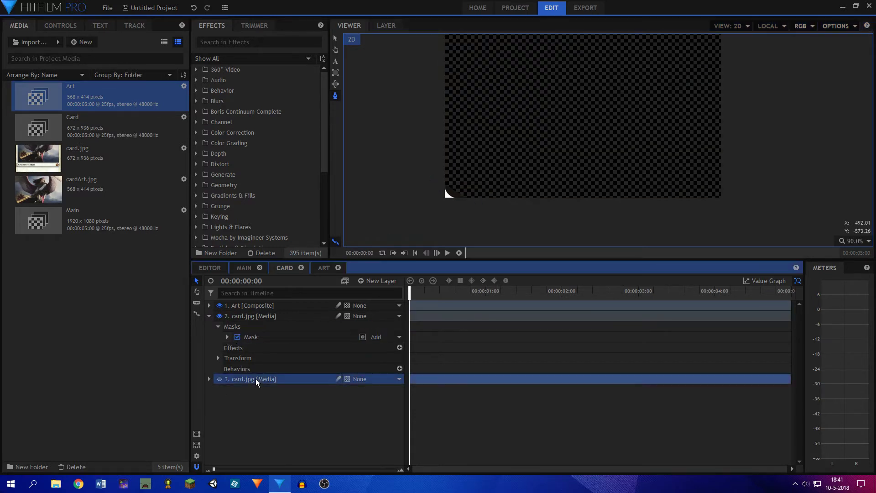
key(Delete)
click(362, 336)
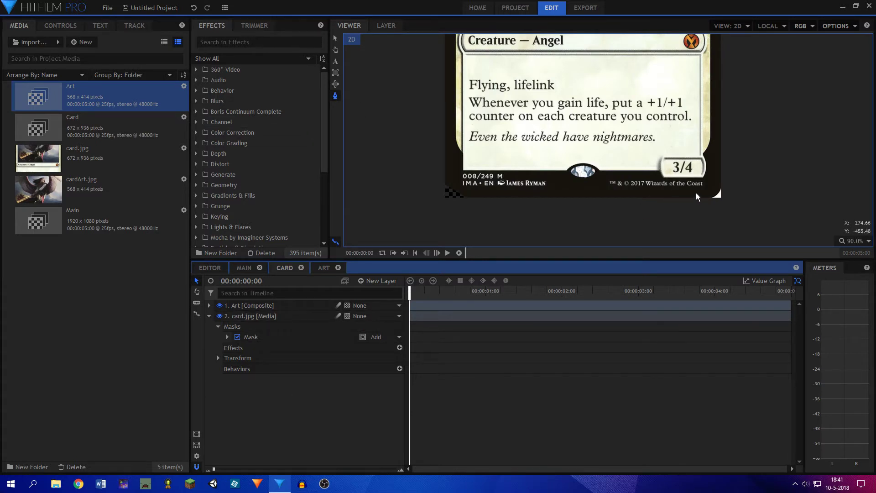
Draw a triangular mask around card.jpg's white lower-right corner and set its blend mode to Subtract
click(297, 316)
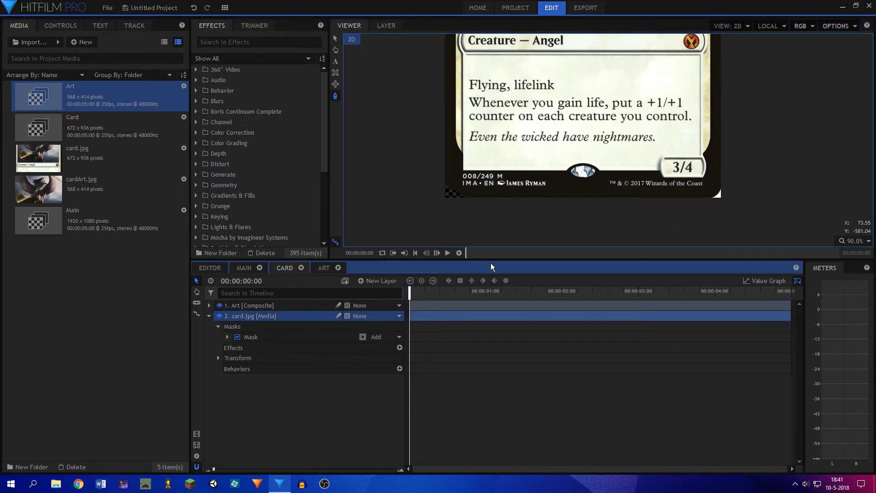
click(700, 200)
click(733, 160)
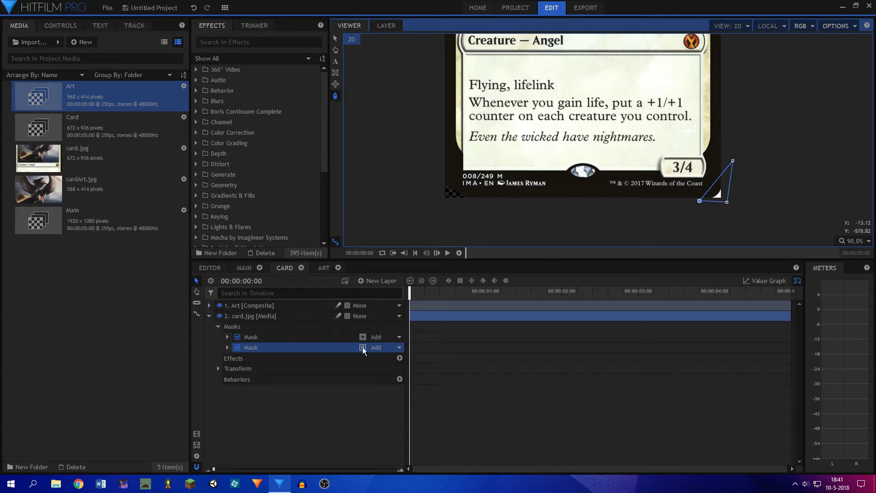
click(398, 348)
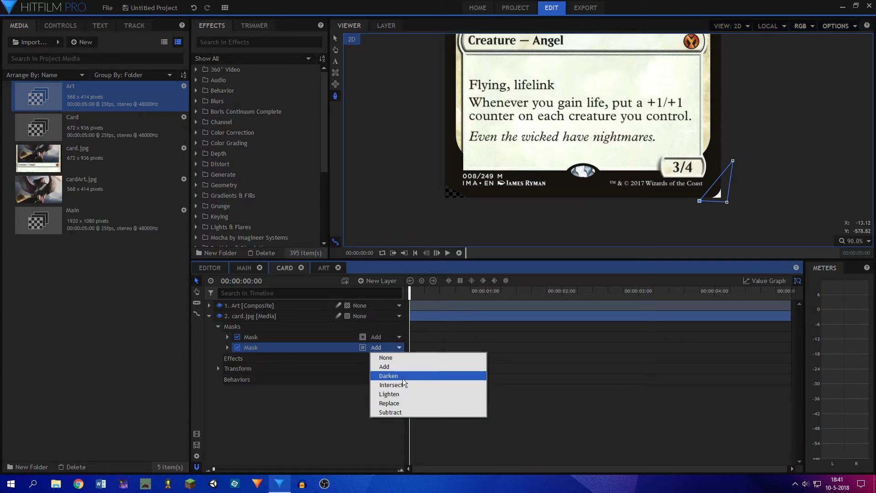
click(391, 412)
Draw a triangular mask around card.jpg's white upper-left corner and set its blend mode to Subtract
scroll(416, 137, up, 5)
scroll(434, 164, up, 3)
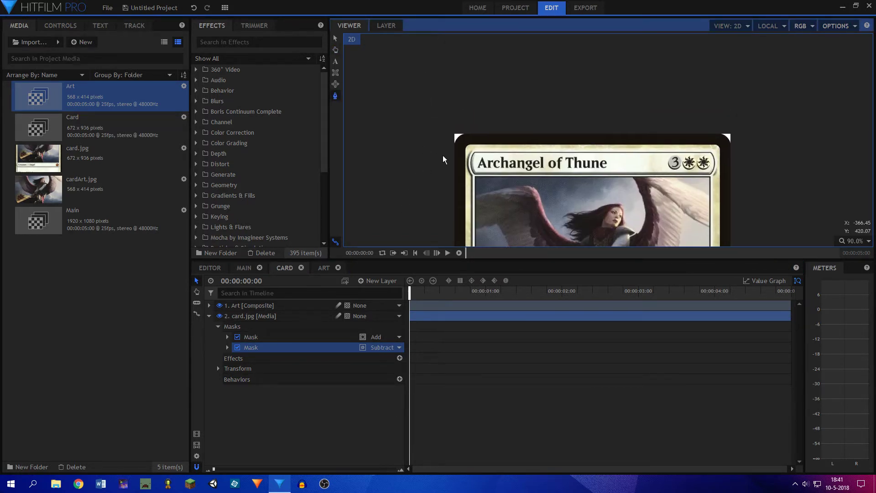
click(299, 315)
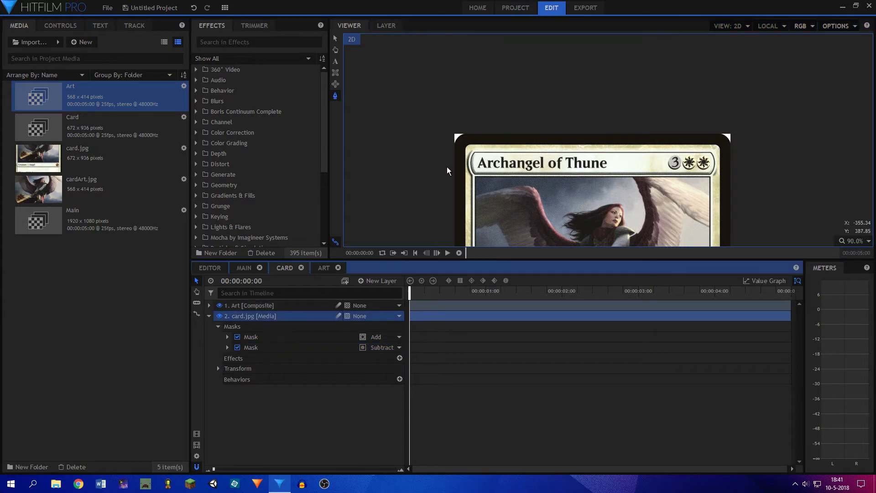
click(446, 167)
click(447, 167)
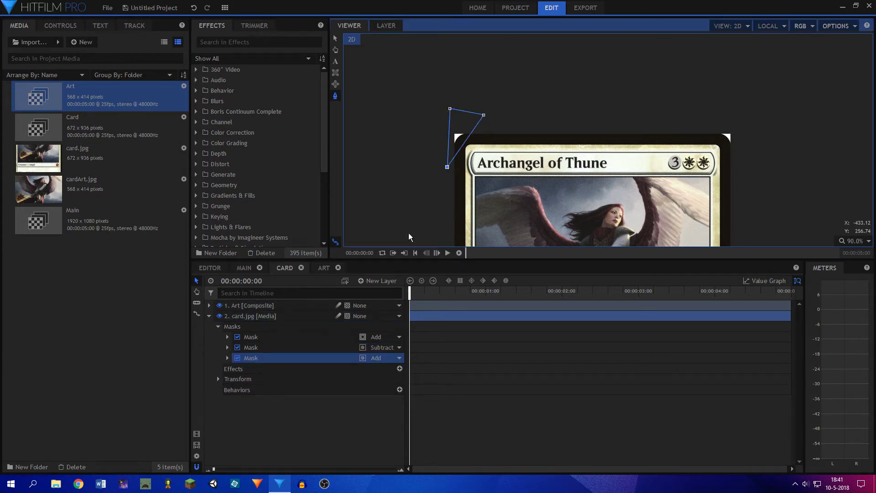
click(381, 359)
click(395, 423)
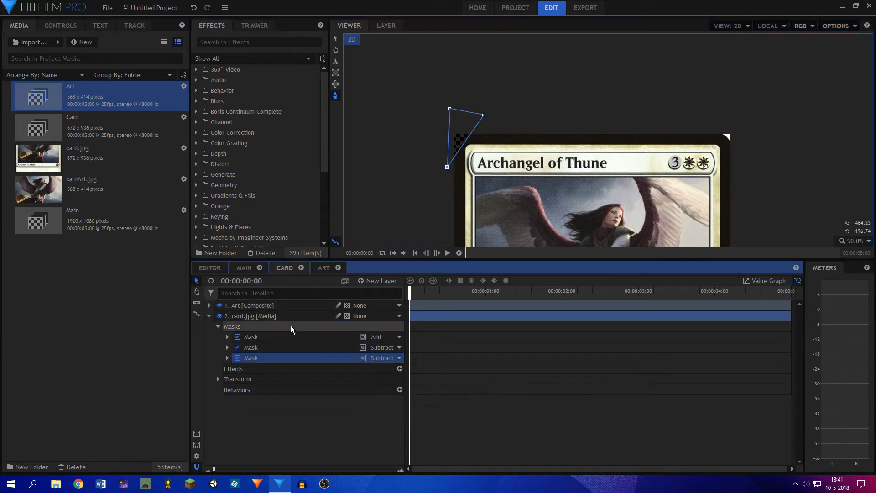
Draw a triangular mask around card.jpg's white upper-right corner and set its blend mode to Subtract
click(302, 312)
click(712, 128)
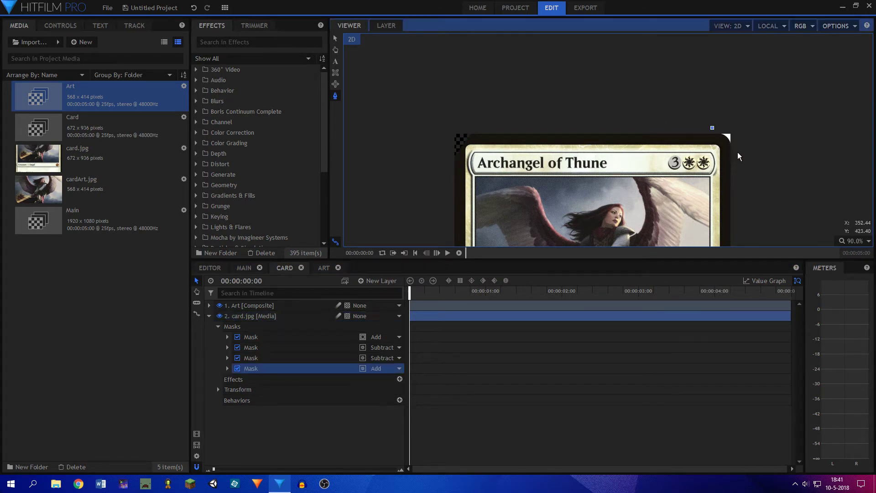
click(713, 129)
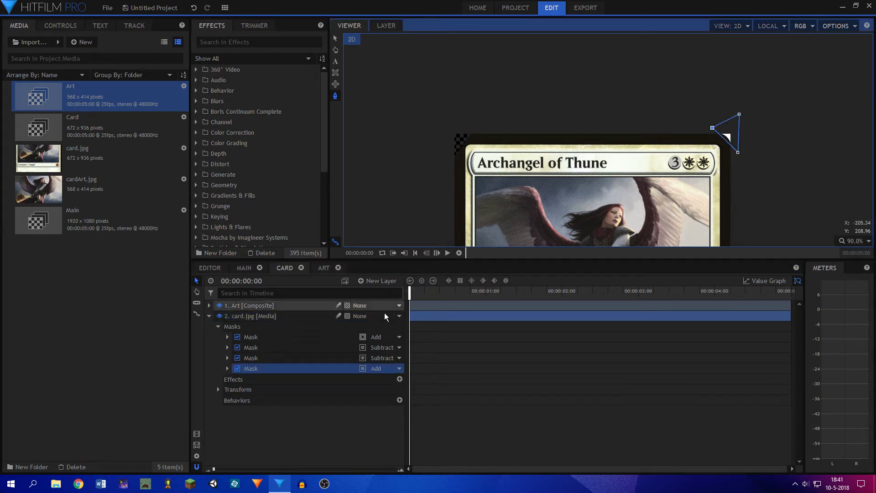
click(376, 369)
click(386, 406)
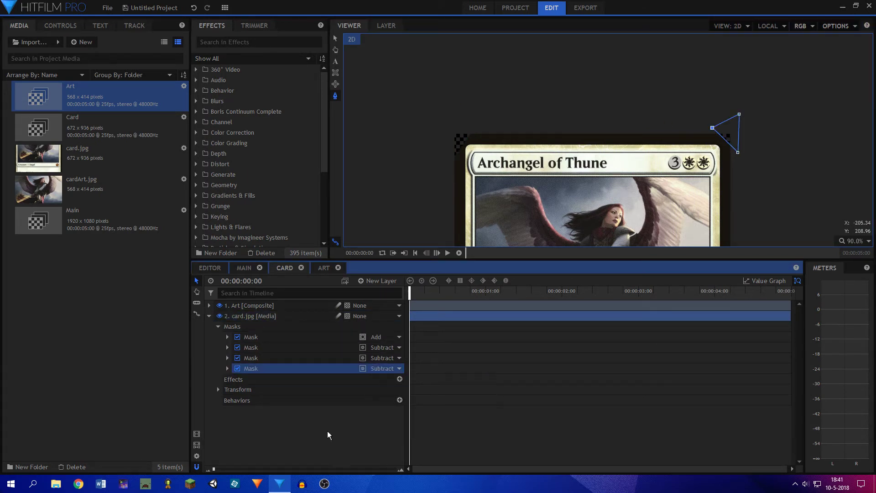
Duplicate the masked card.jpg layer, place the copy at the bottom of the stack and hide the other card.jpg layer
click(208, 316)
click(251, 316)
key(ctrl+d)
drag(234, 306, 234, 329)
click(219, 316)
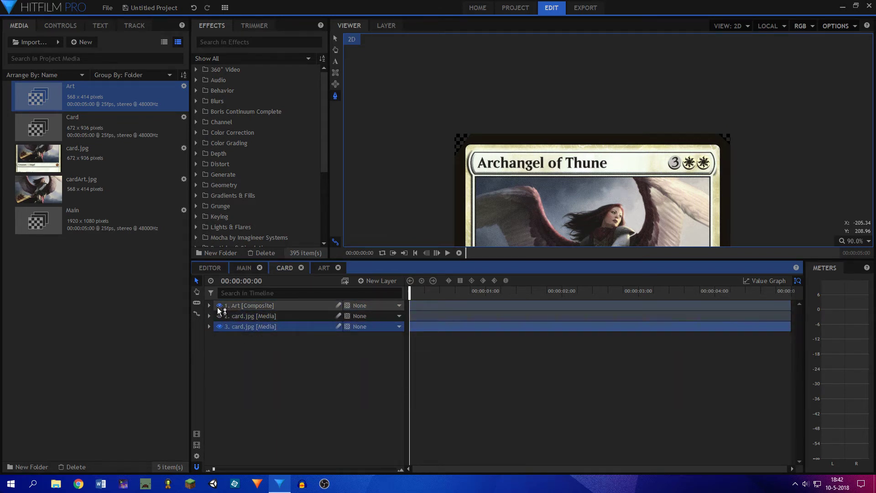
Set the blend mode of all four masks on the bottom card.jpg layer to Add
click(209, 327)
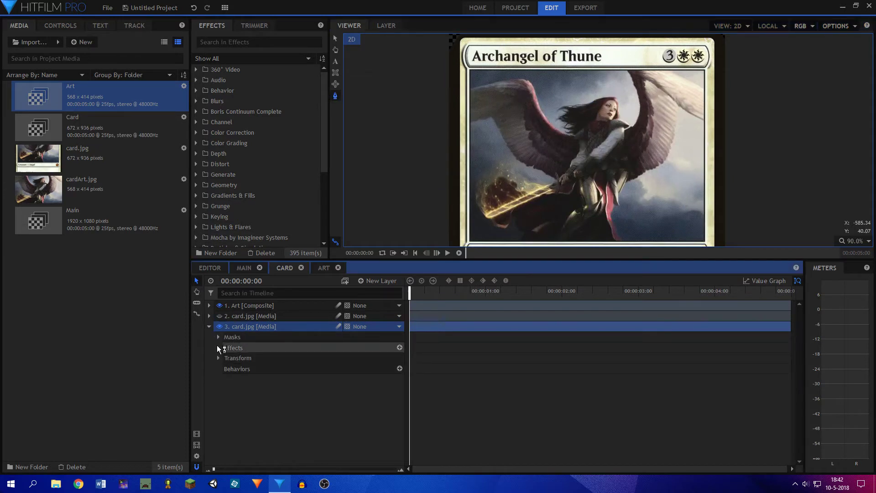
click(218, 337)
click(364, 360)
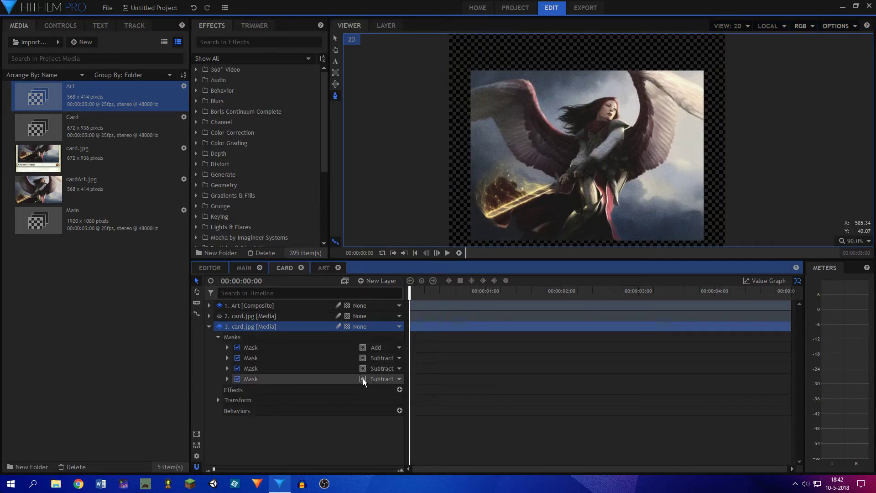
click(383, 358)
click(390, 370)
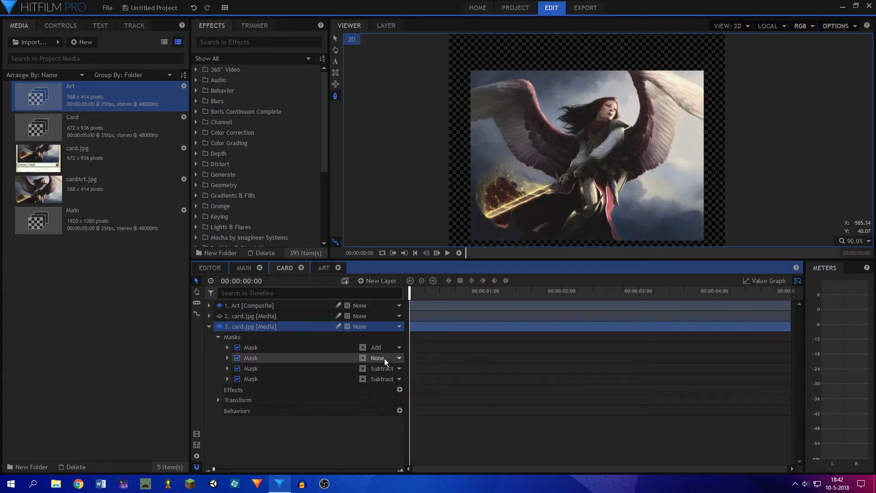
click(386, 358)
click(386, 377)
click(385, 368)
click(390, 388)
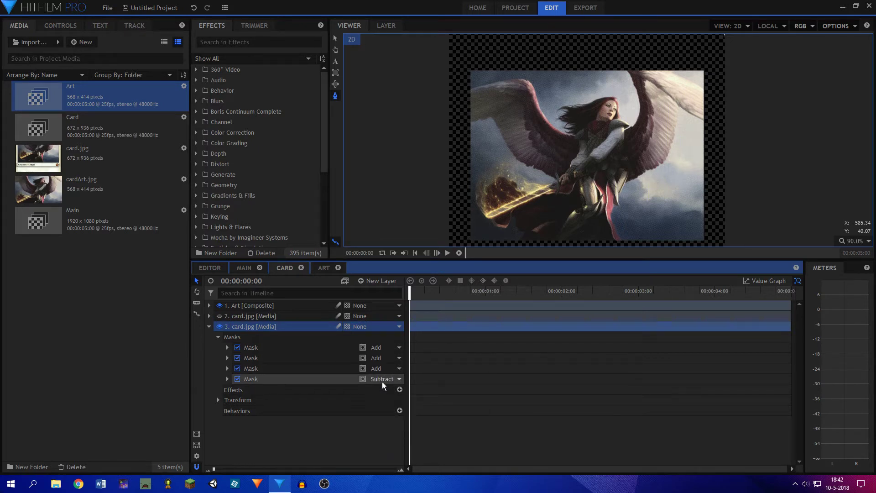
click(386, 379)
click(389, 397)
Inspect the isolated card corners and show the upper card.jpg layer again
drag(415, 193, 401, 316)
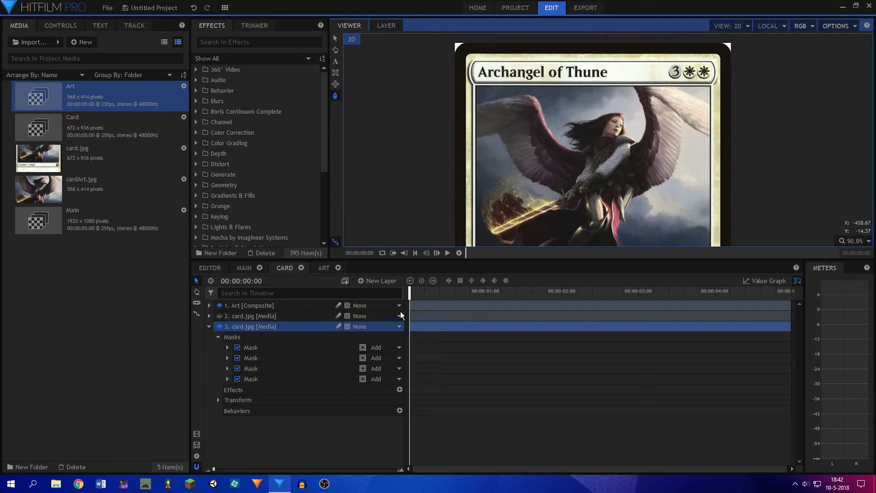
click(363, 358)
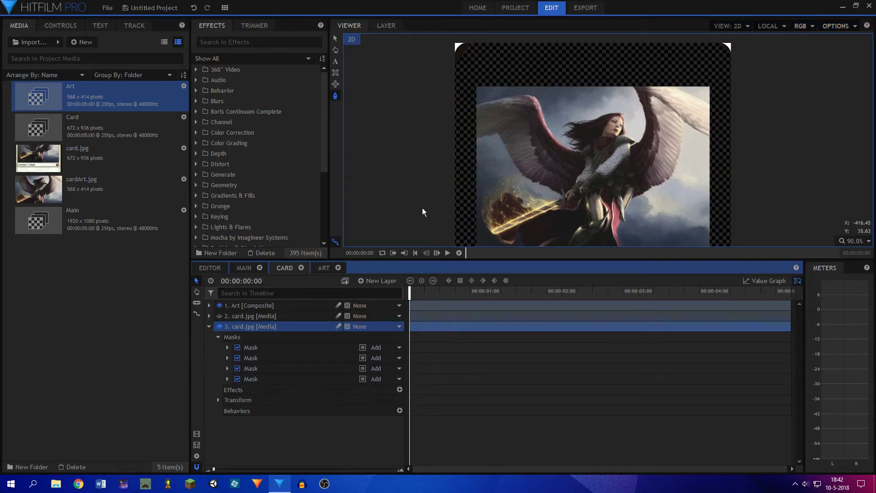
drag(423, 211, 407, 112)
scroll(407, 113, up, 10)
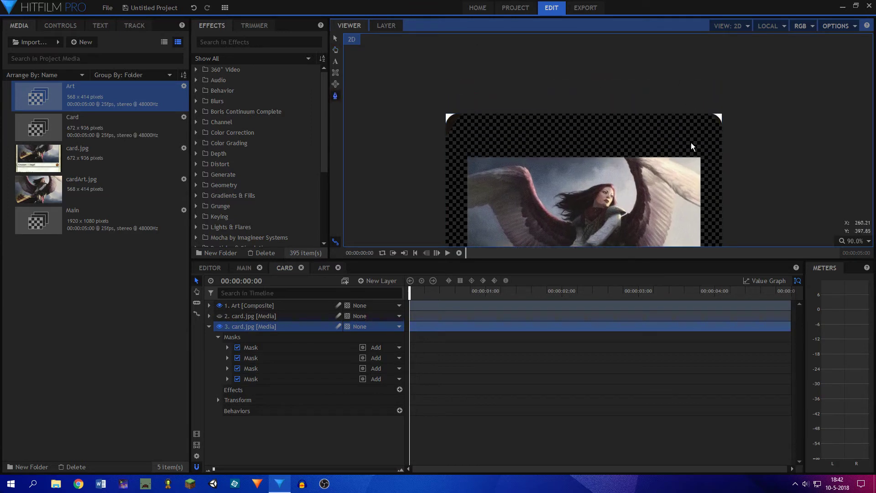
scroll(692, 147, down, 10)
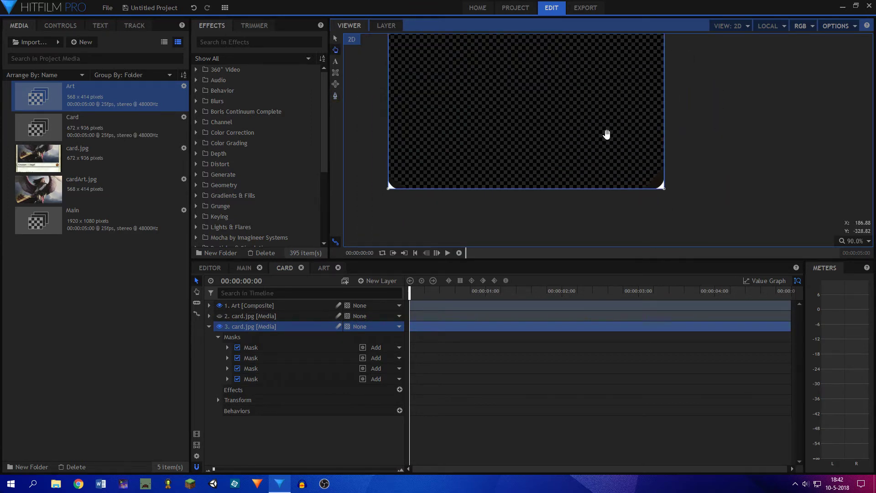
click(220, 315)
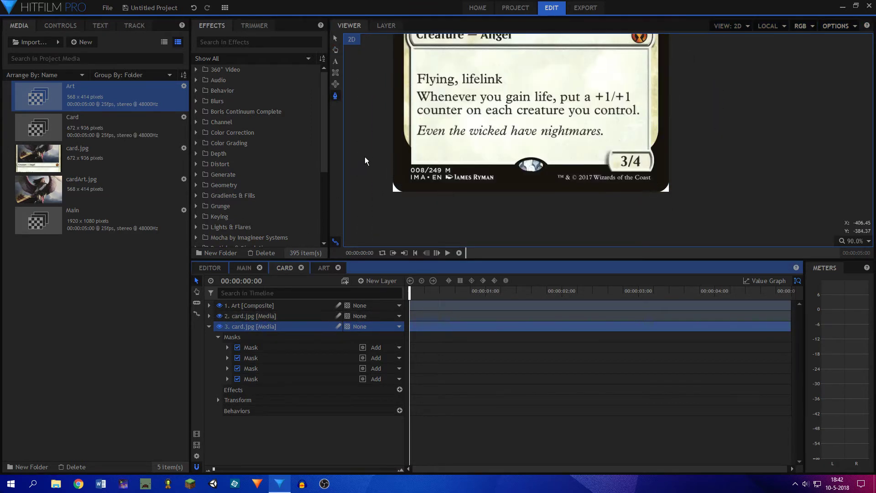
Enlarge the bottom card.jpg layer's lower-left and lower-right corner masks by moving a vertex of each further along the card
scroll(379, 225, up, 5)
click(266, 351)
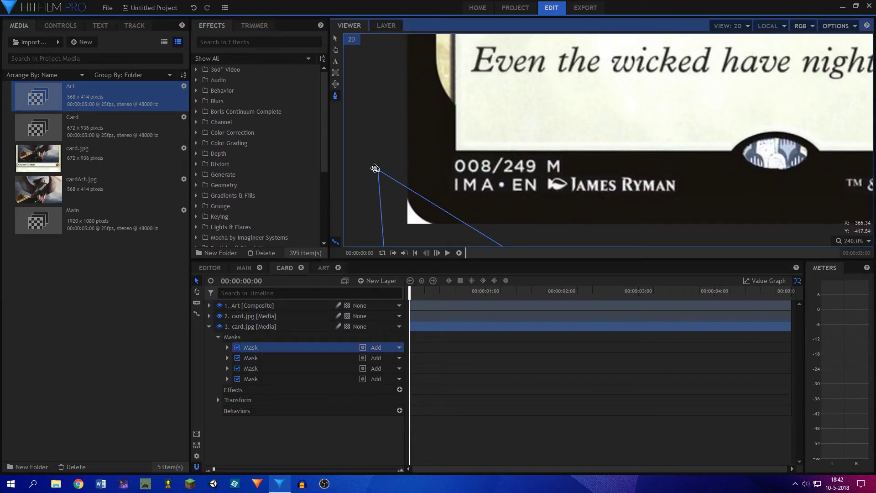
drag(380, 163, 389, 131)
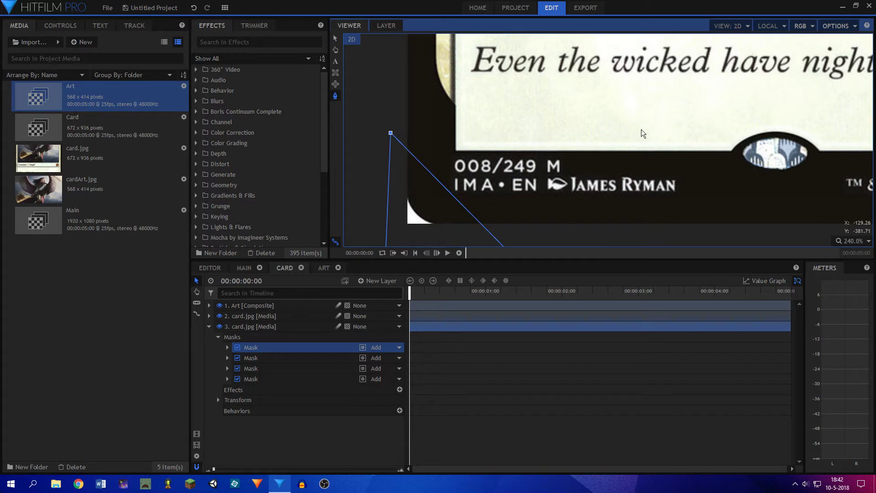
scroll(643, 133, right, 5)
scroll(616, 122, down, 2)
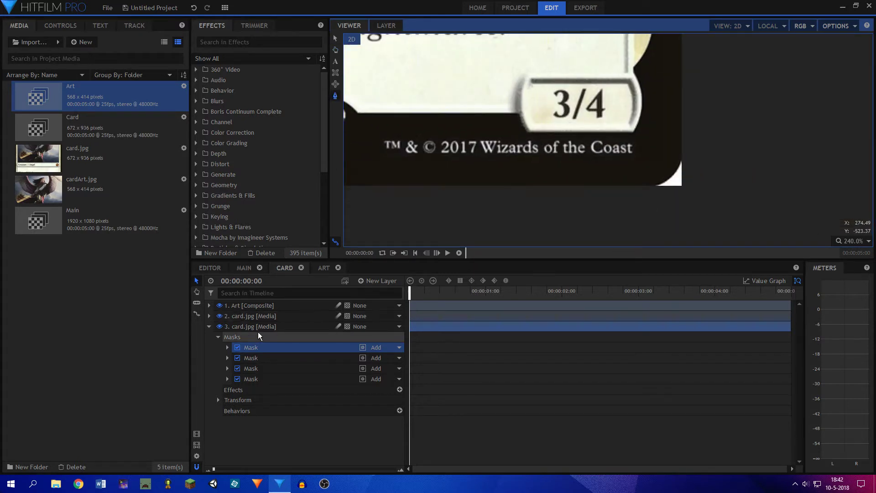
click(254, 358)
drag(623, 193, 532, 201)
Enlarge the bottom card.jpg layer's upper-right corner mask by moving two of its vertices further along the card's edges
scroll(691, 140, up, 5)
scroll(638, 123, up, 10)
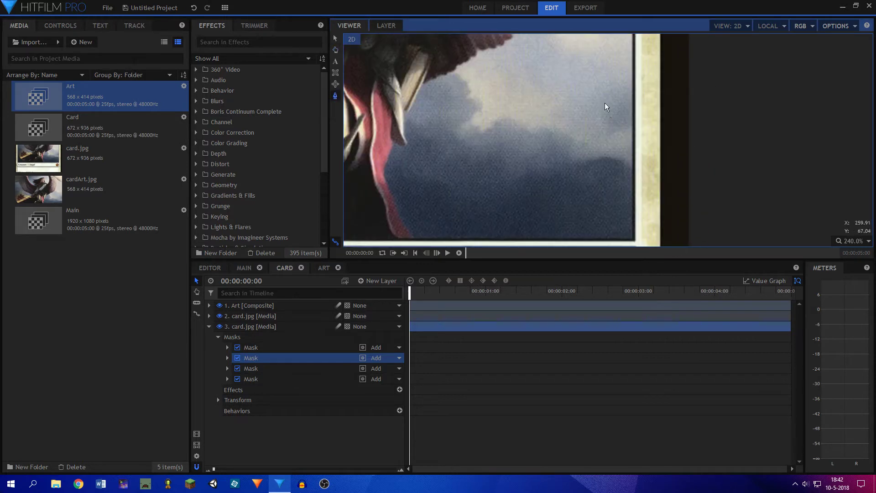
click(295, 379)
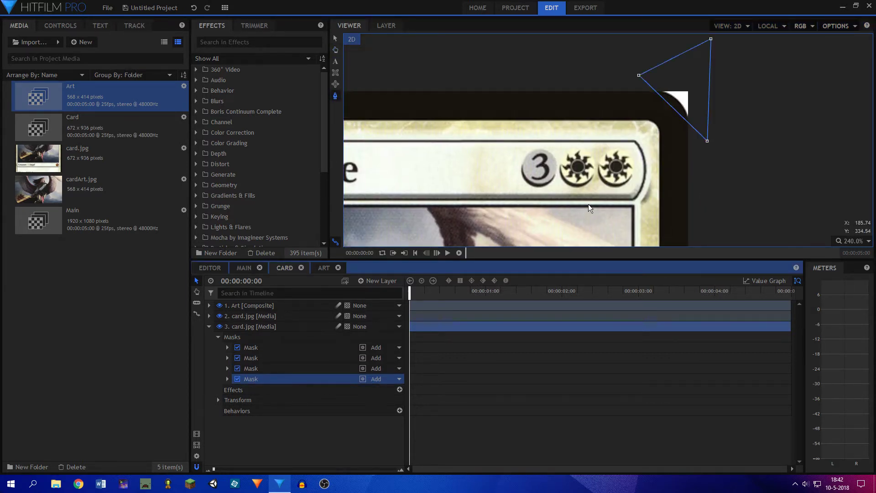
click(639, 76)
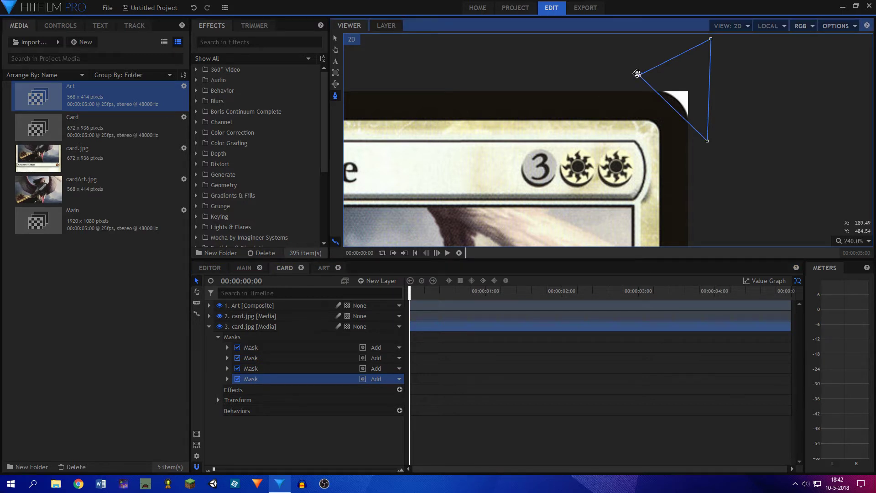
drag(637, 73, 602, 88)
drag(705, 140, 706, 159)
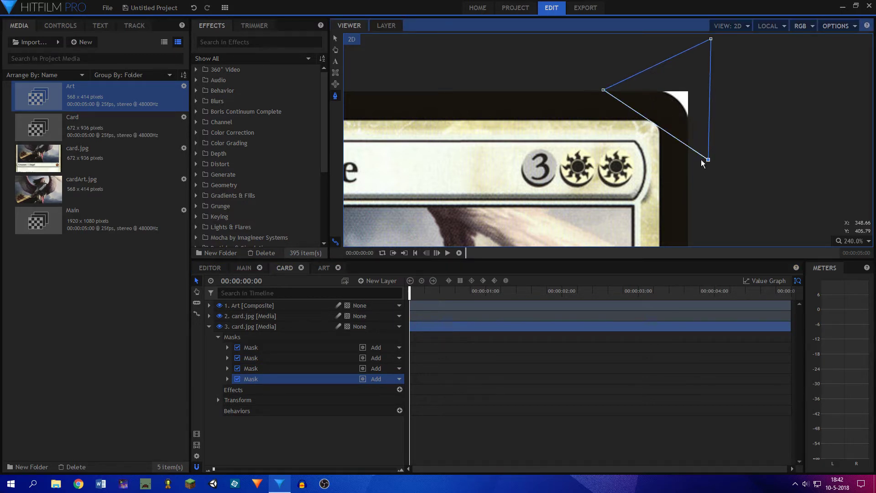
Enlarge the bottom card.jpg layer's upper-left corner mask by moving all three of its vertices outward
click(266, 368)
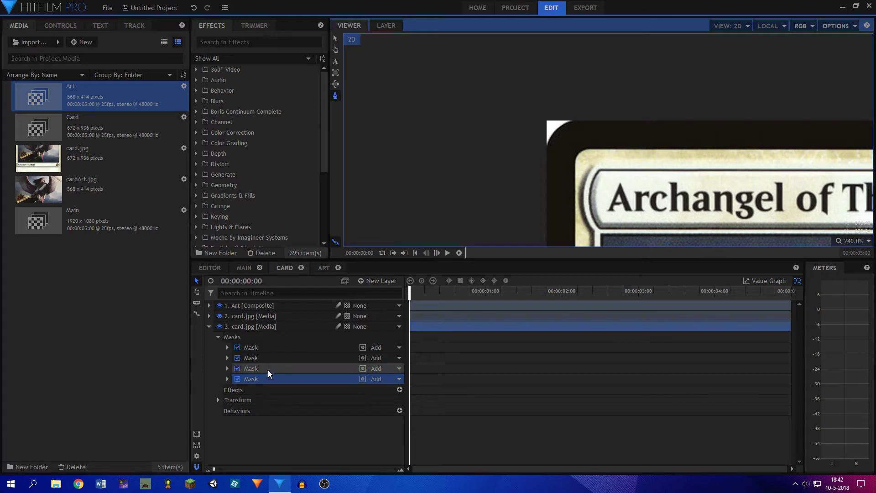
drag(544, 201, 527, 209)
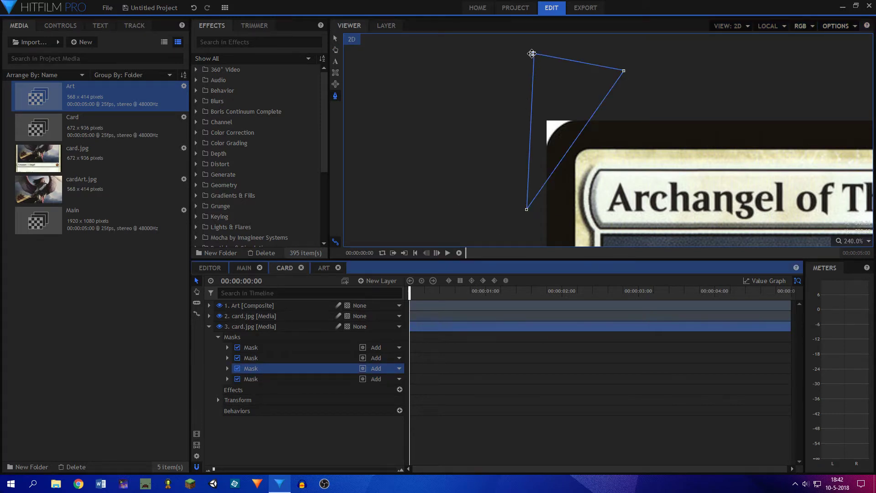
drag(532, 53, 479, 67)
drag(626, 71, 679, 102)
drag(530, 210, 534, 239)
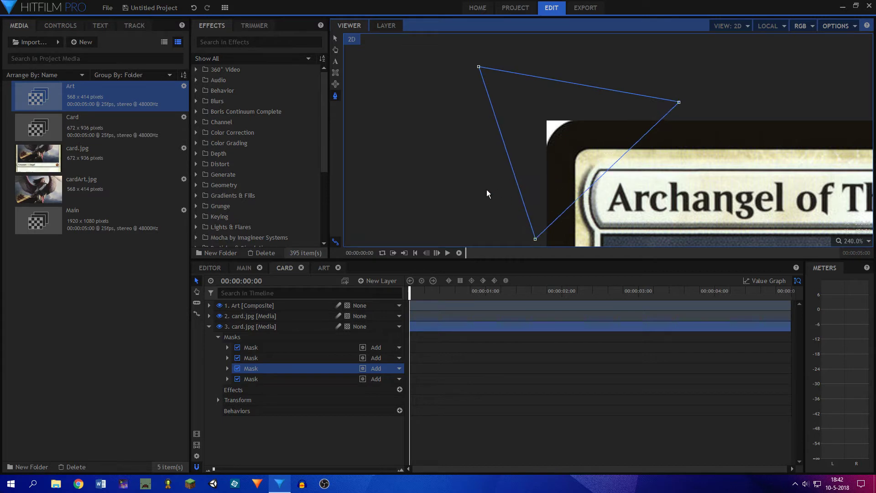
Find the Luminance Key effect and apply it to the bottom card.jpg layer
click(274, 326)
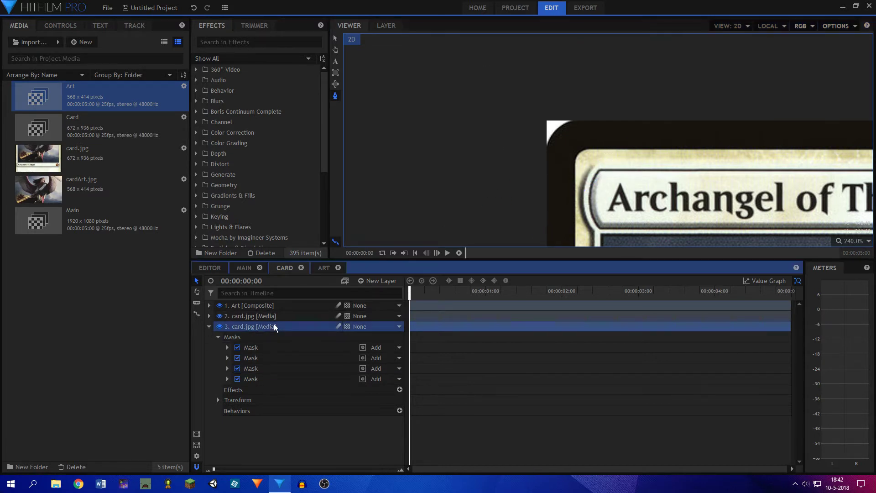
click(212, 41)
text(key)
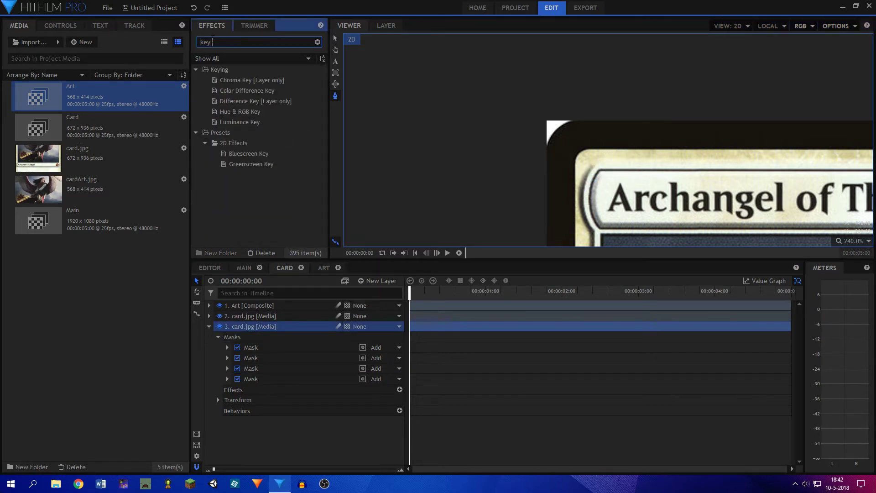
key(BackSpace)
key(BackSpace)
key(BackSpace)
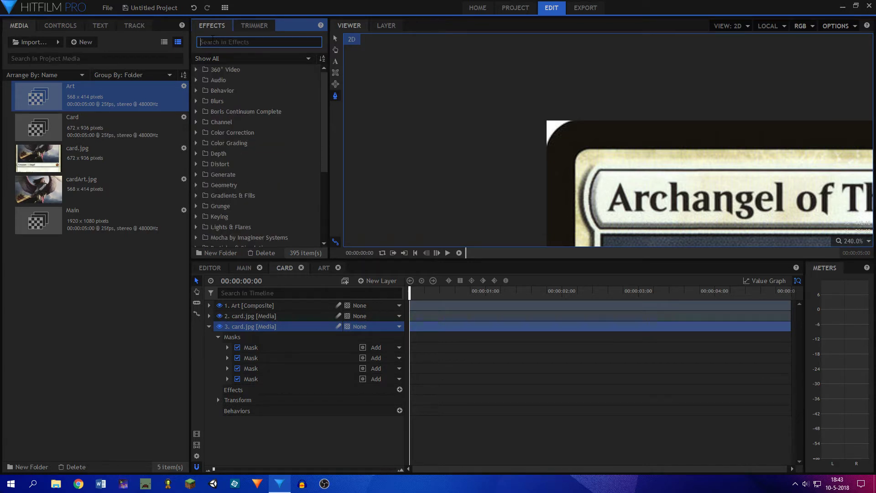
text(lumi)
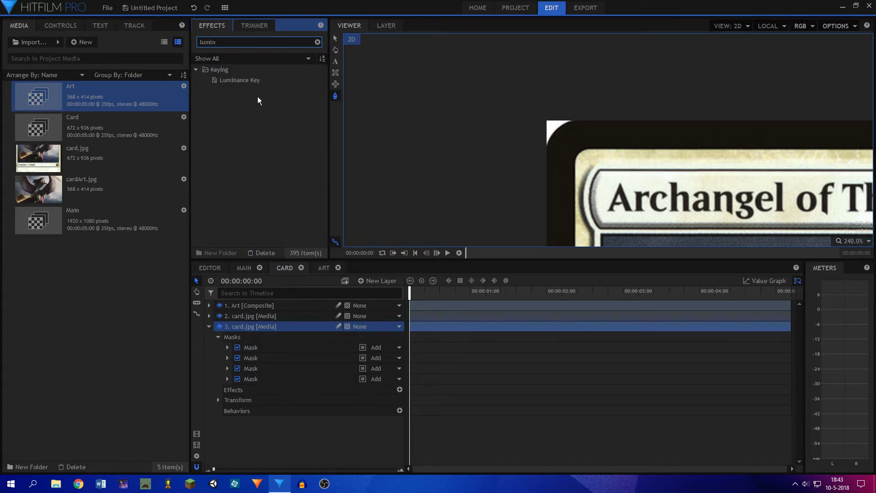
text(n)
drag(241, 80, 263, 328)
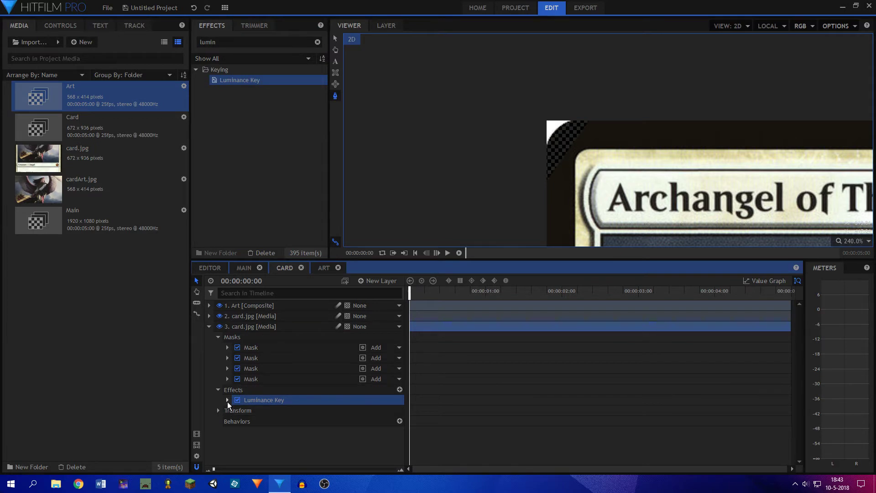
Set the Luminance Key's key type to Key Out Brighter and its threshold to 0.18
click(227, 400)
click(338, 421)
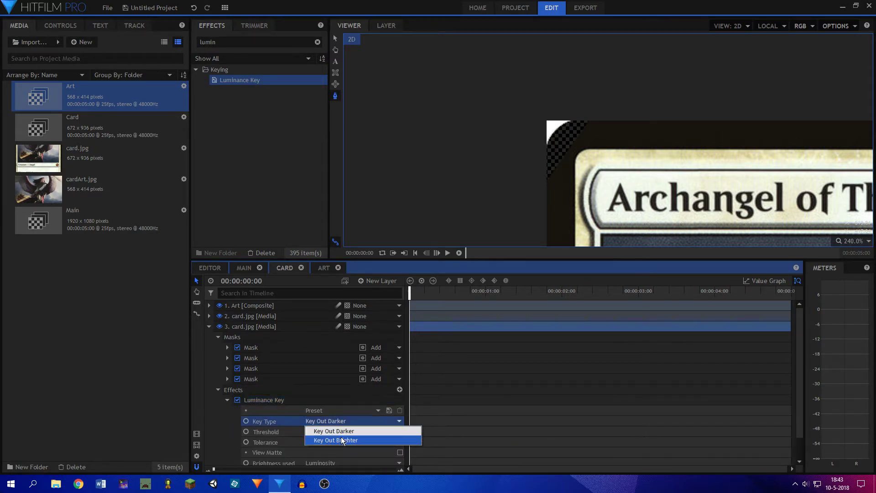
click(342, 440)
drag(399, 435, 416, 435)
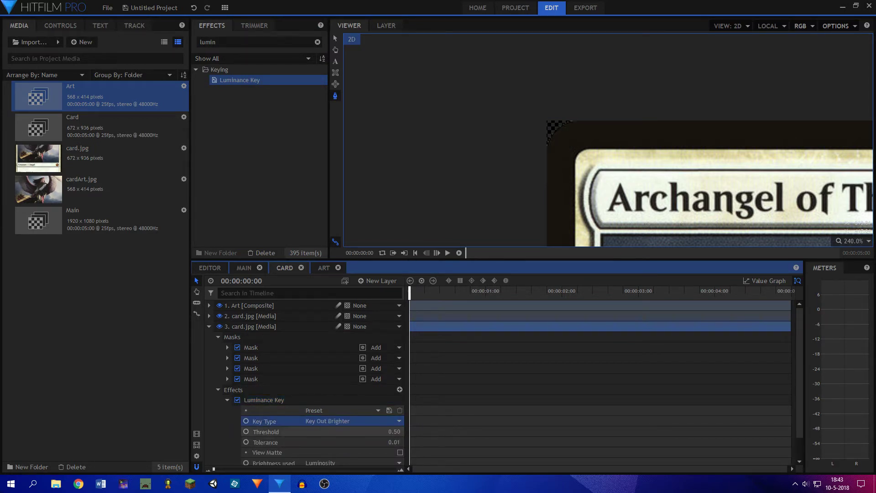
scroll(491, 150, down, 3)
click(490, 144)
Inspect the card's keyed upper-right corner up close in the Main composite shot
click(244, 268)
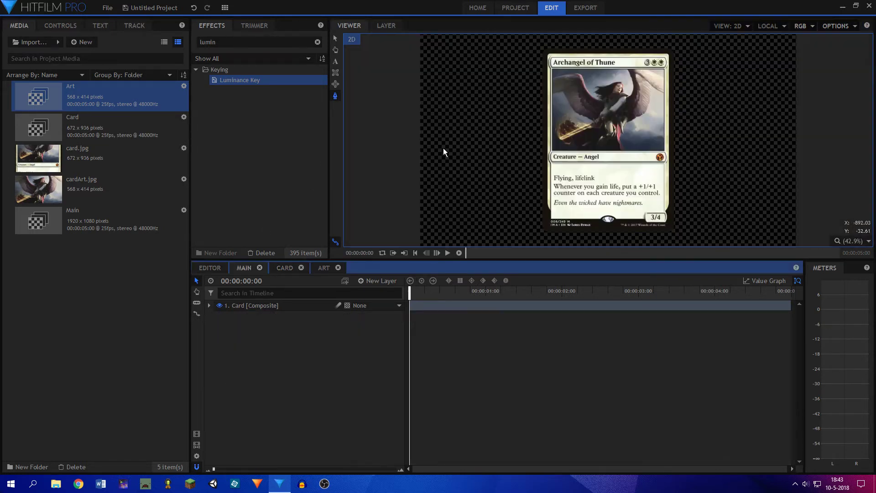
scroll(661, 70, up, 6)
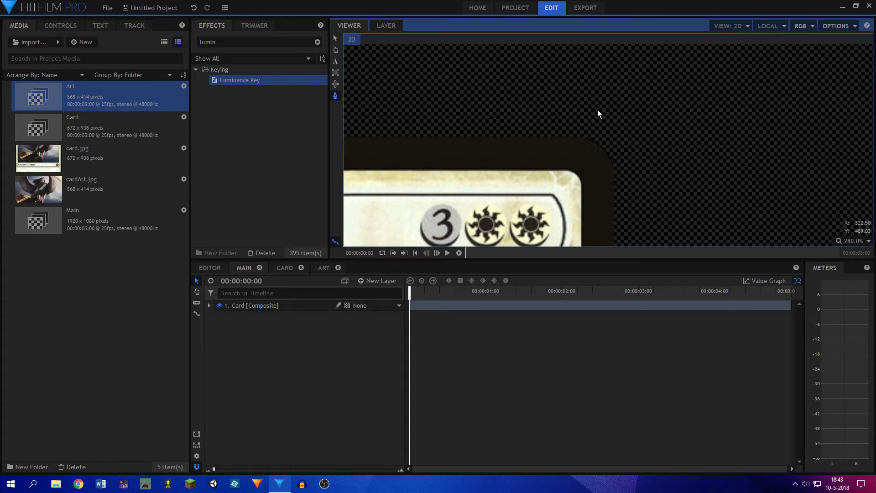
click(323, 268)
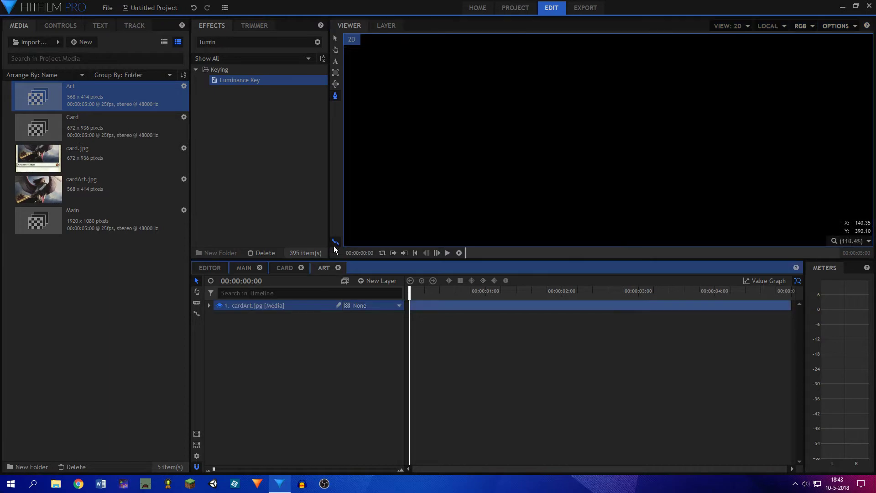
Collapse the bottom layer in the Card composite shot and scale its view to fit
click(286, 268)
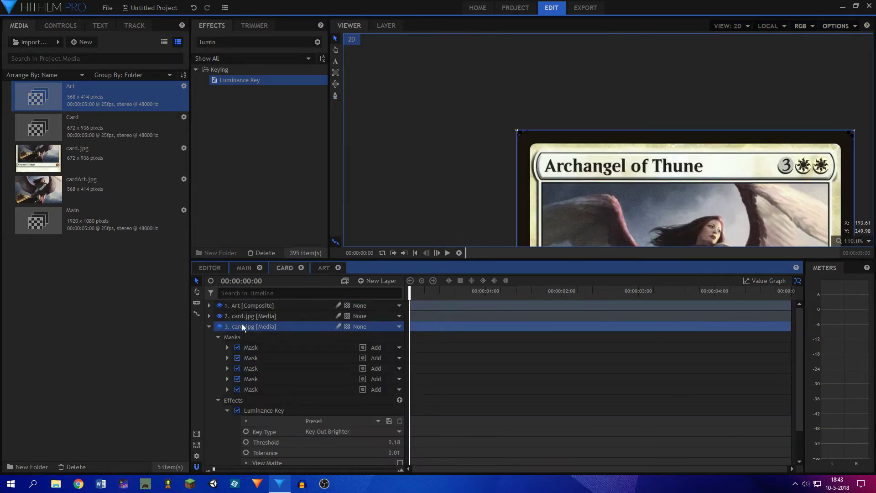
click(209, 327)
click(854, 241)
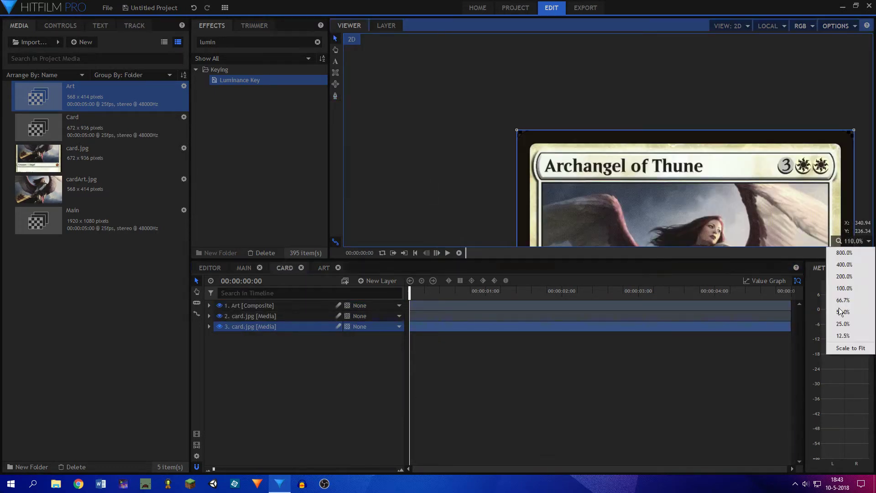
click(850, 342)
click(310, 390)
Scale the Main composite shot's view to fit and open the Art composite shot
click(247, 267)
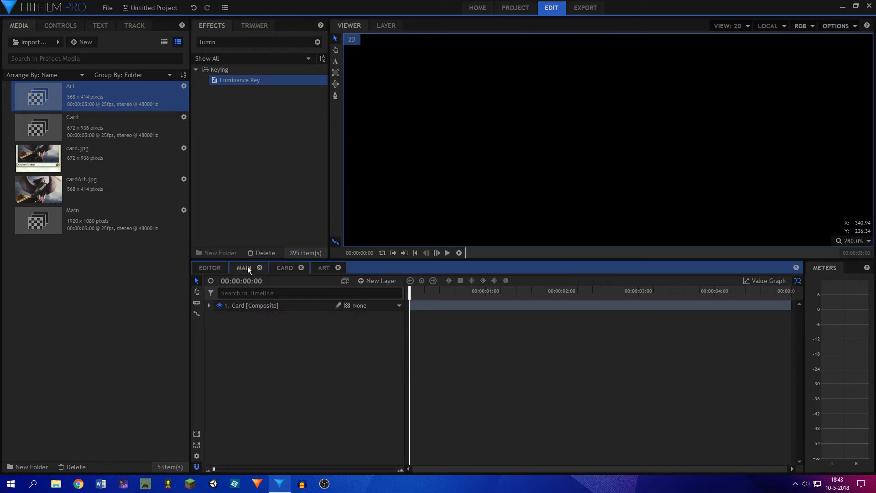
click(853, 241)
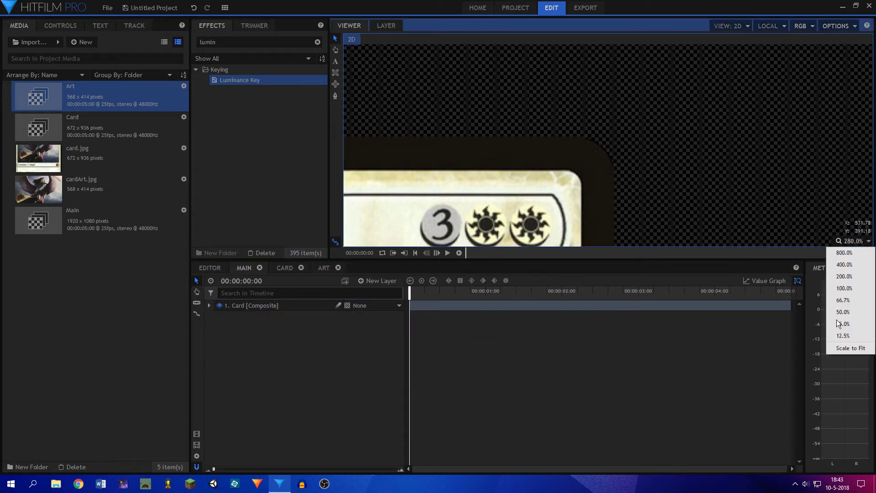
click(848, 348)
click(322, 268)
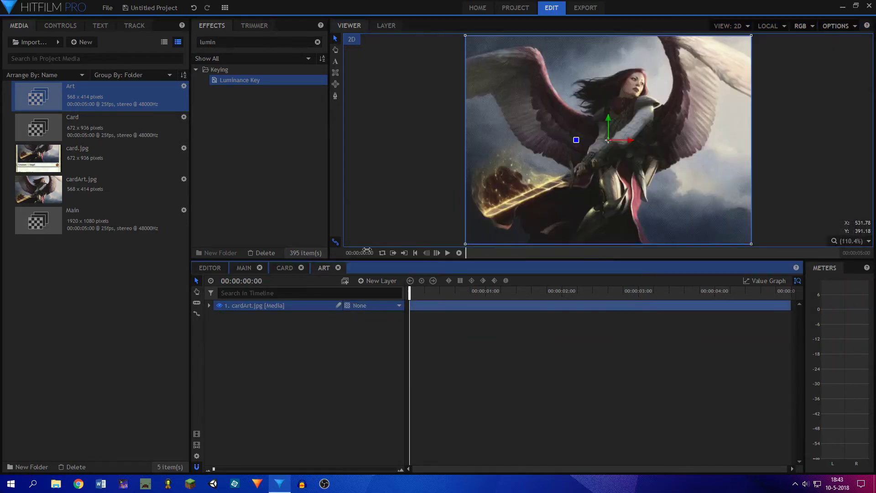
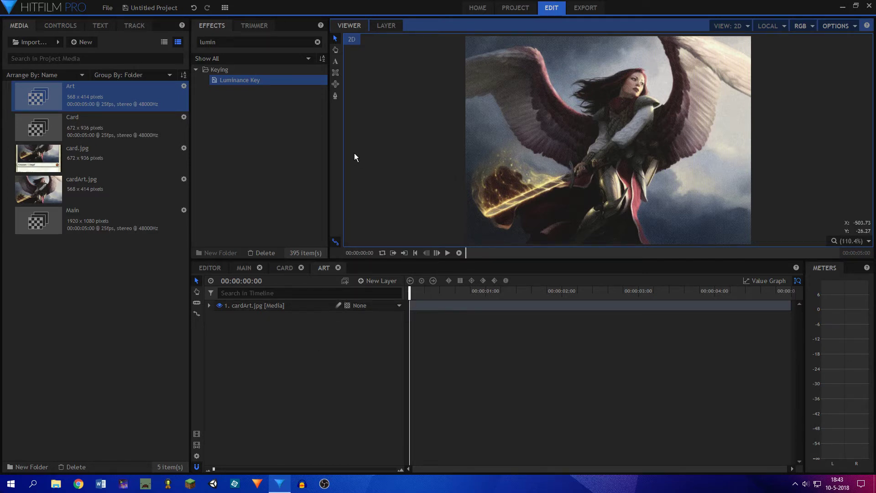
Duplicate the cardArt.jpg layer in the Art composite shot and rename the upper copy wings
click(375, 281)
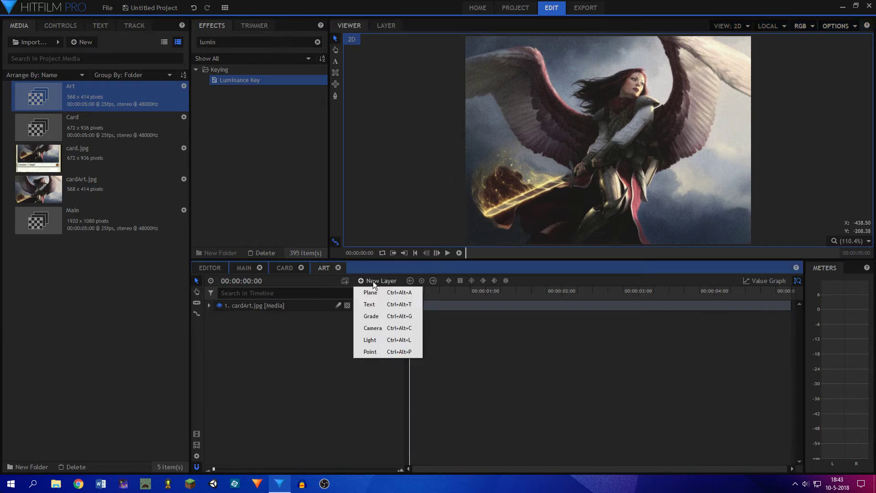
click(262, 325)
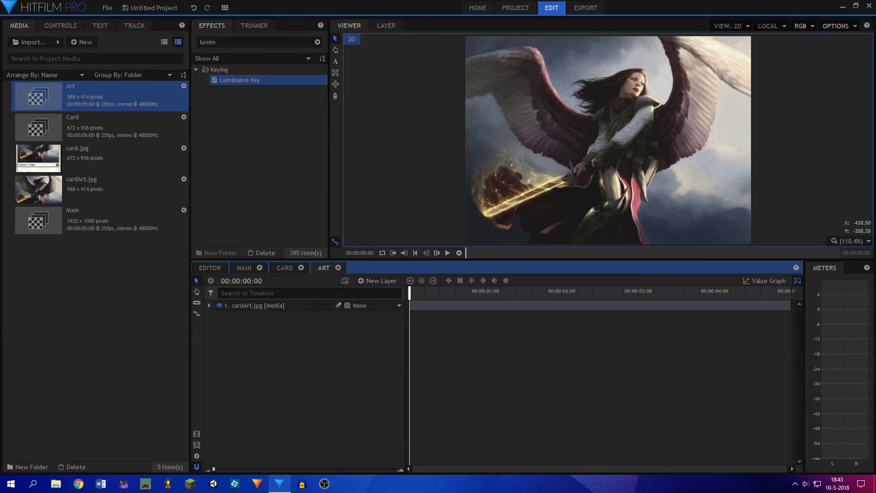
click(255, 306)
key(ctrl+d)
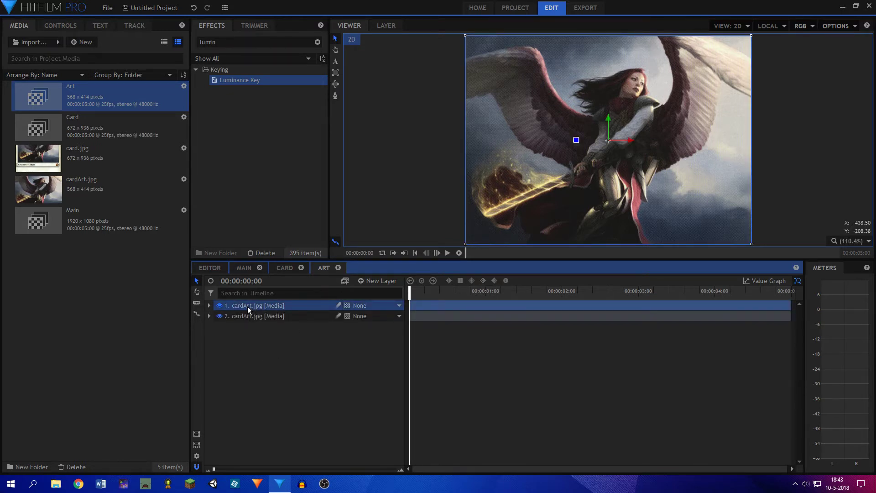
double_click(247, 306)
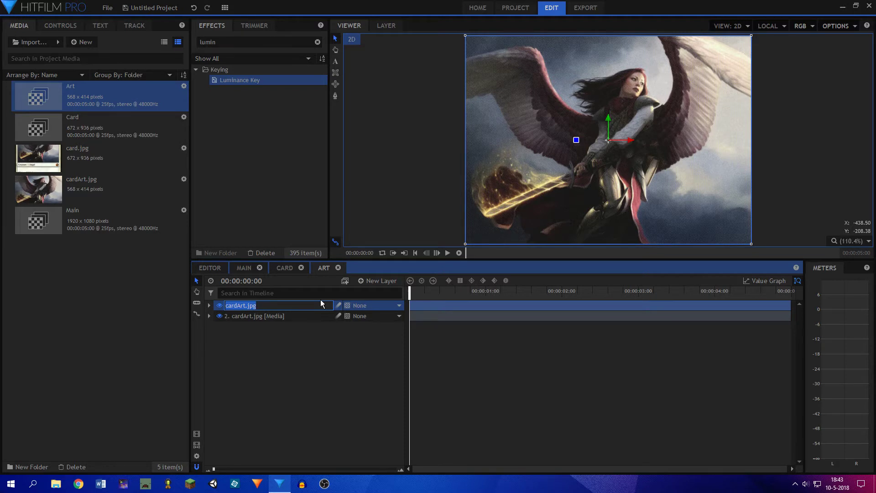
text(wings)
key(Return)
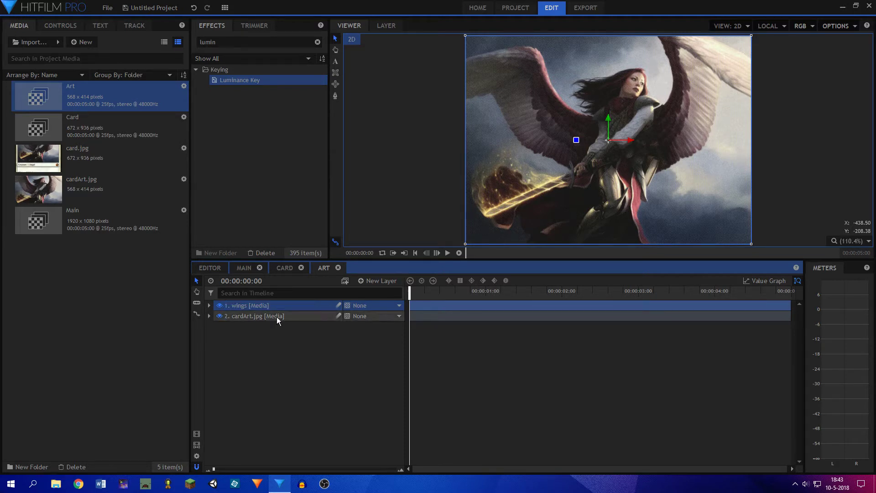
Hide the original cardArt.jpg layer and start a freehand mask on the wings layer, tracing the left wing's upper edge to the angel's shoulder
click(337, 95)
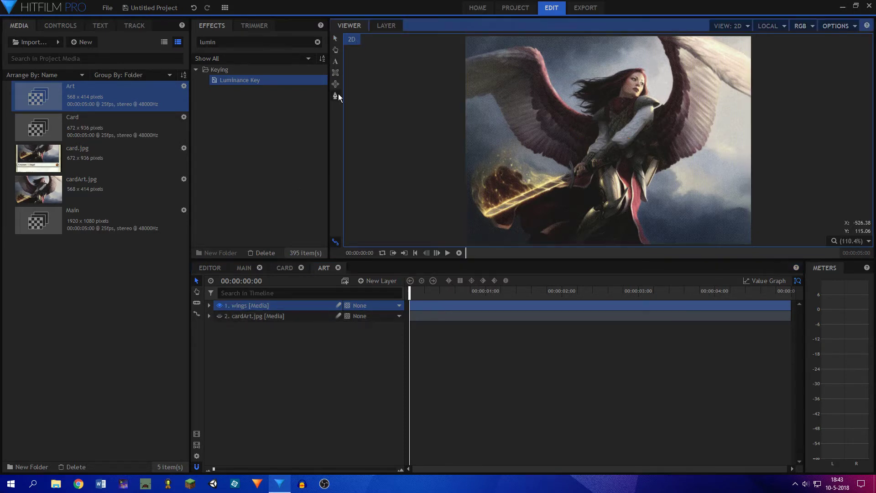
scroll(499, 52, up, 3)
drag(462, 74, 538, 145)
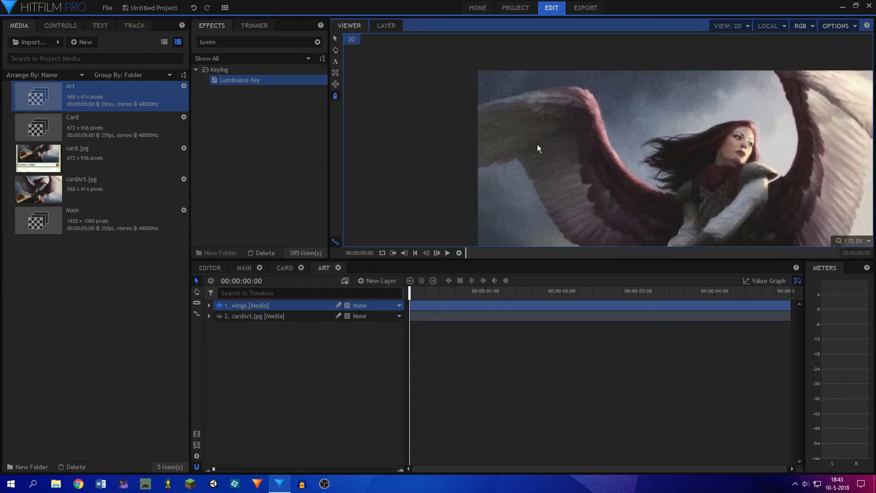
scroll(503, 120, up, 4)
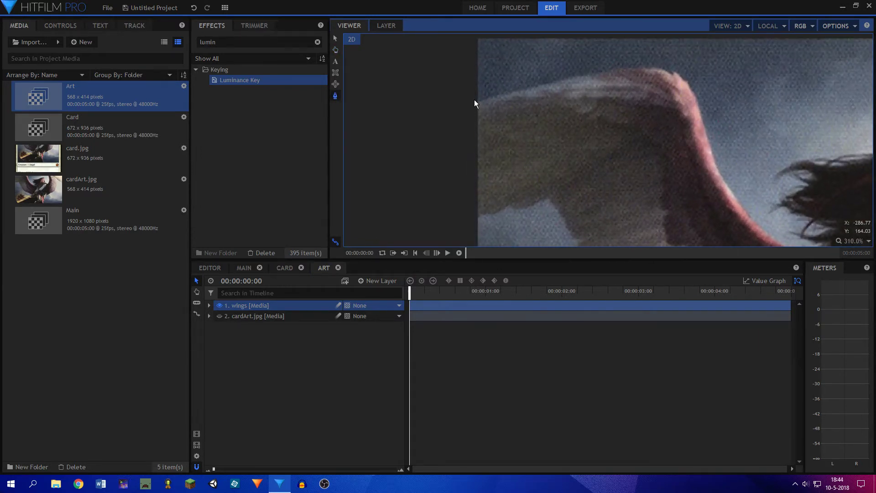
click(474, 106)
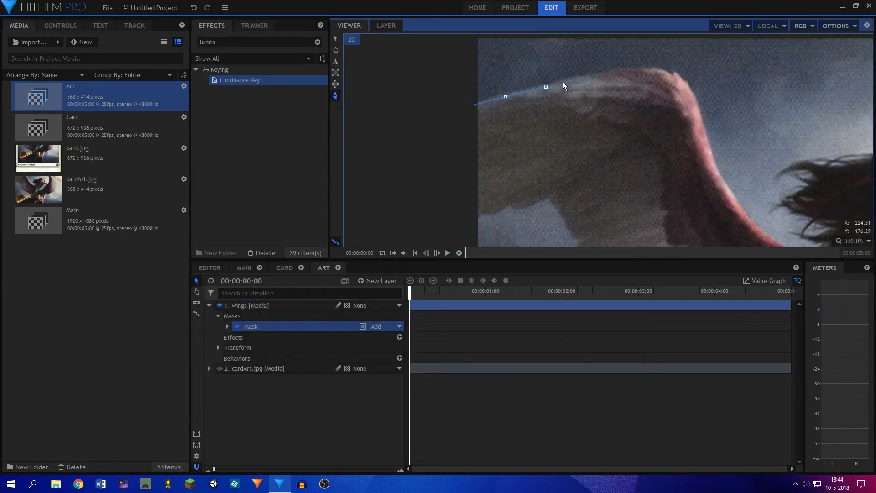
click(580, 78)
click(608, 73)
click(651, 68)
drag(743, 172, 580, 83)
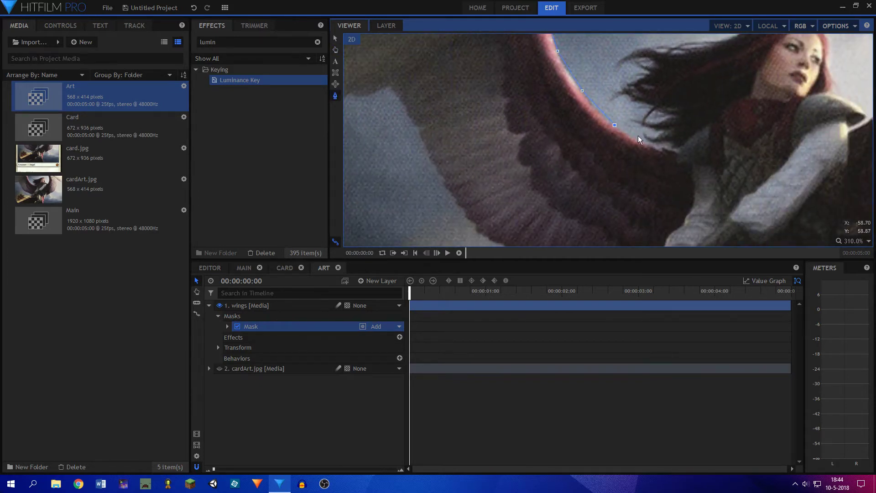
click(672, 150)
Continue the wings mask down the left wing's inner edge, following the angel's sleeve and forearm to the hand
scroll(666, 141, down, 5)
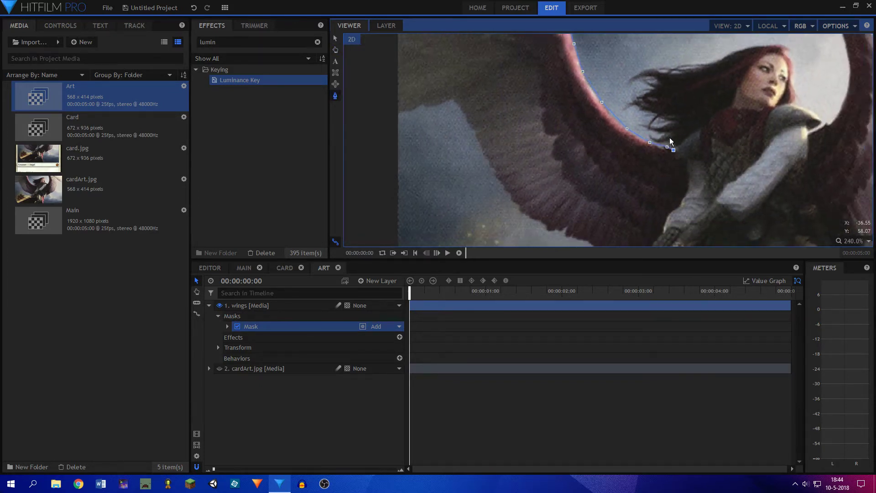
scroll(657, 118, down, 1)
scroll(664, 150, up, 4)
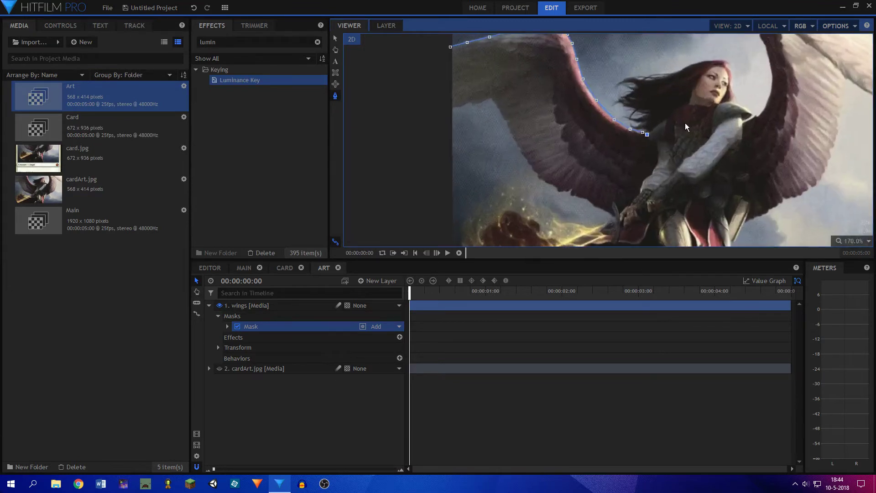
scroll(657, 143, up, 2)
click(648, 149)
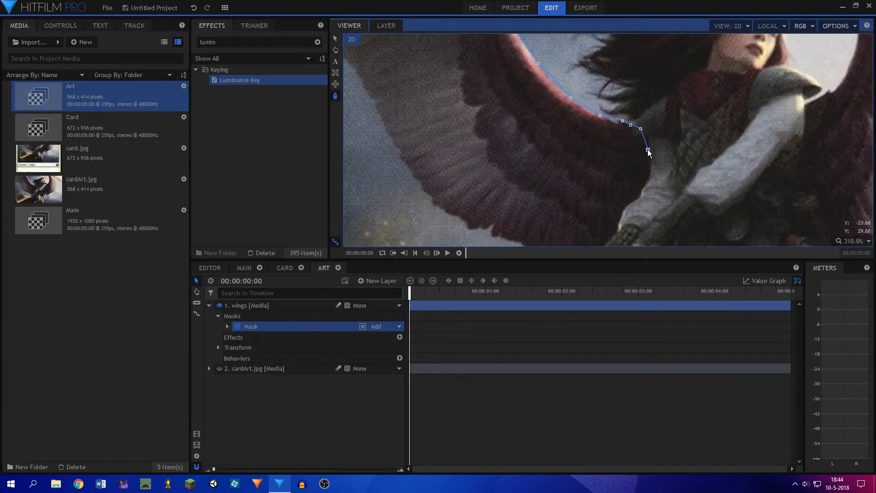
click(652, 163)
click(648, 179)
click(640, 195)
click(629, 206)
click(623, 218)
click(617, 231)
drag(607, 203, 621, 100)
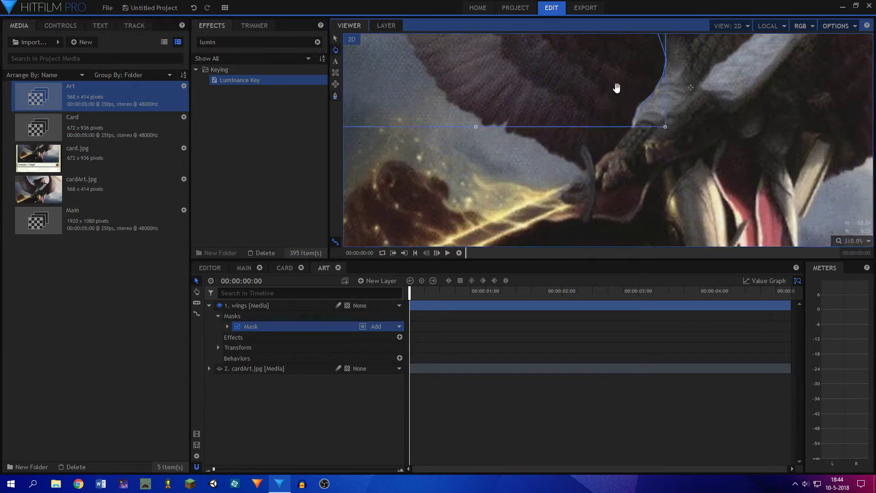
click(619, 144)
click(605, 154)
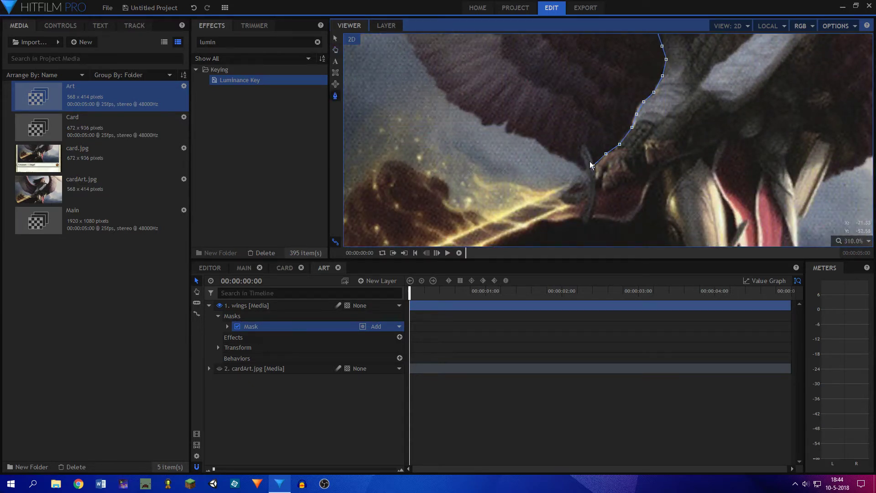
click(594, 162)
Trace the wings mask around the tip of the sword's crossguard so it is left out of the wing
scroll(594, 162, up, 3)
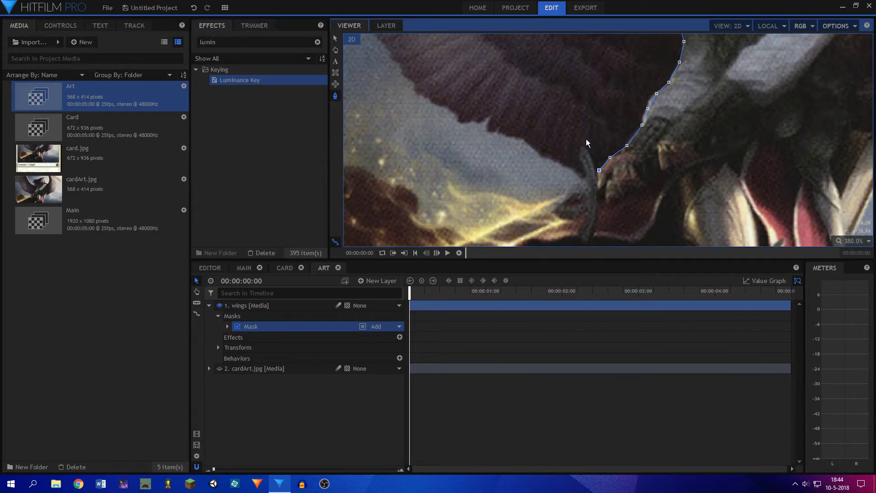
click(586, 155)
click(581, 149)
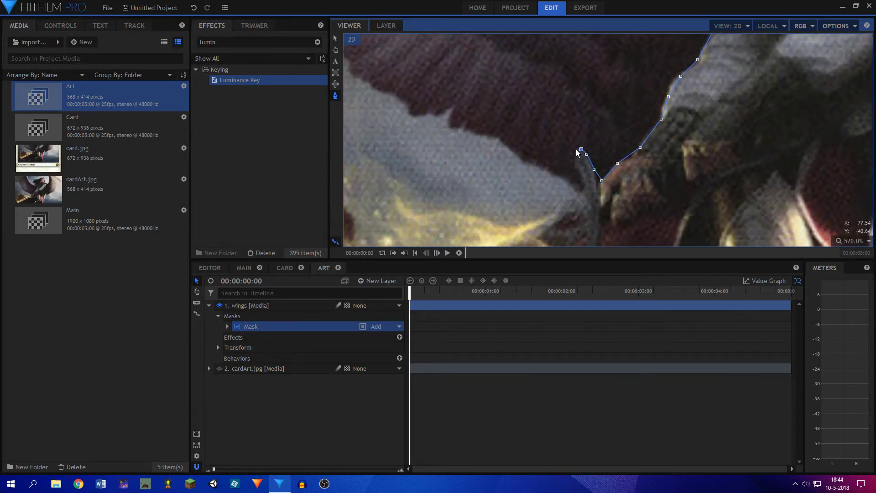
click(575, 154)
click(578, 166)
click(582, 177)
click(585, 186)
click(579, 193)
Extend the wings mask from the crossguard along the left wing's lower feather edge, up past the curved feather tips
click(560, 173)
click(535, 160)
click(494, 136)
click(448, 120)
click(417, 110)
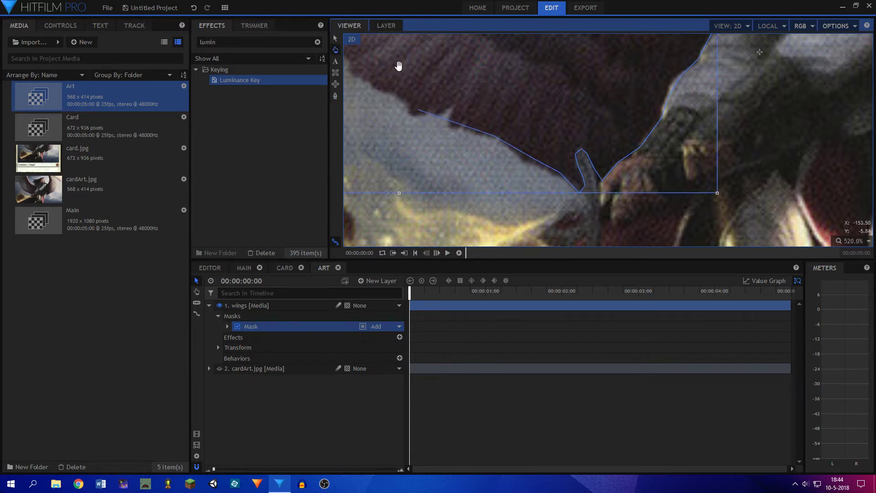
drag(392, 93, 564, 188)
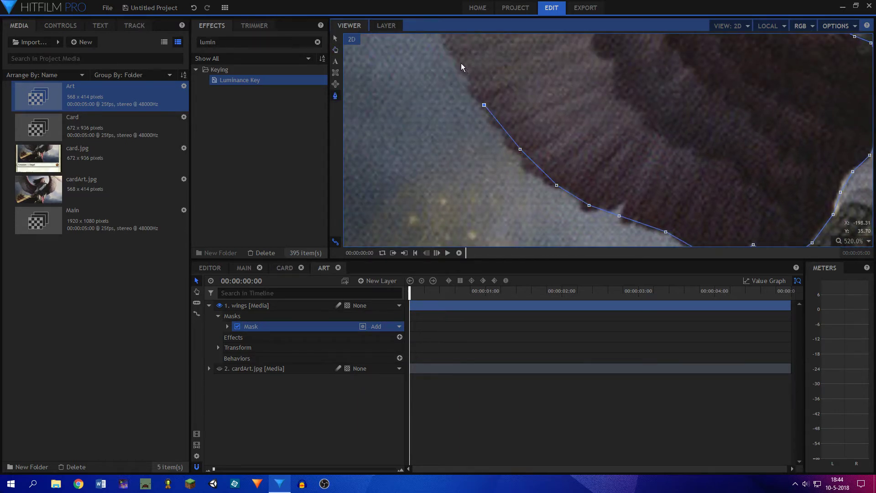
drag(461, 67, 597, 225)
Trace the rest of the left wing's underside out past the artwork's left edge and close the mask at its first point
click(567, 159)
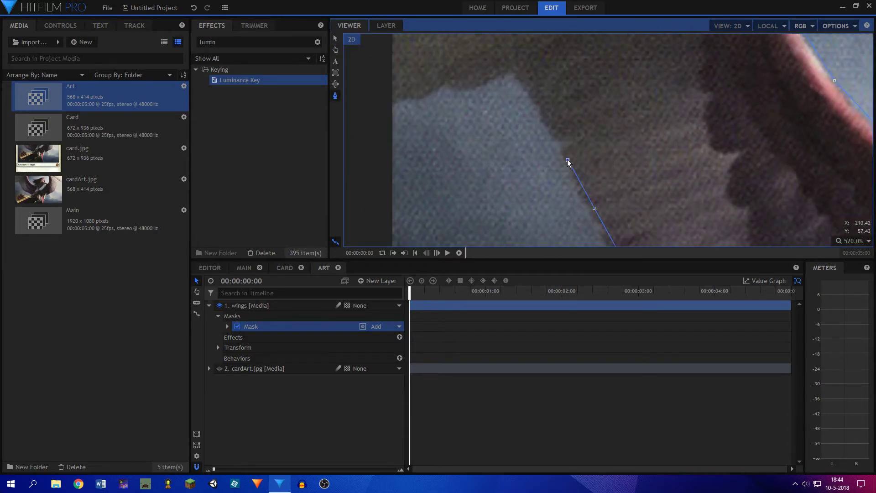
click(546, 125)
click(528, 92)
click(514, 77)
click(488, 78)
click(470, 84)
click(437, 93)
click(406, 96)
click(381, 99)
drag(470, 84, 565, 237)
click(493, 56)
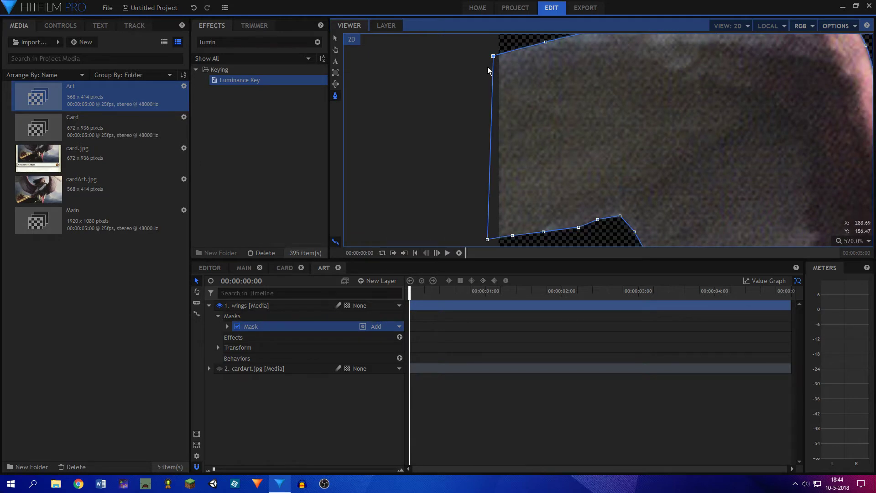
Move the mask point on the wing's upper curve inward onto the pink rim to trim the leftover background
scroll(533, 148, down, 3)
key(v)
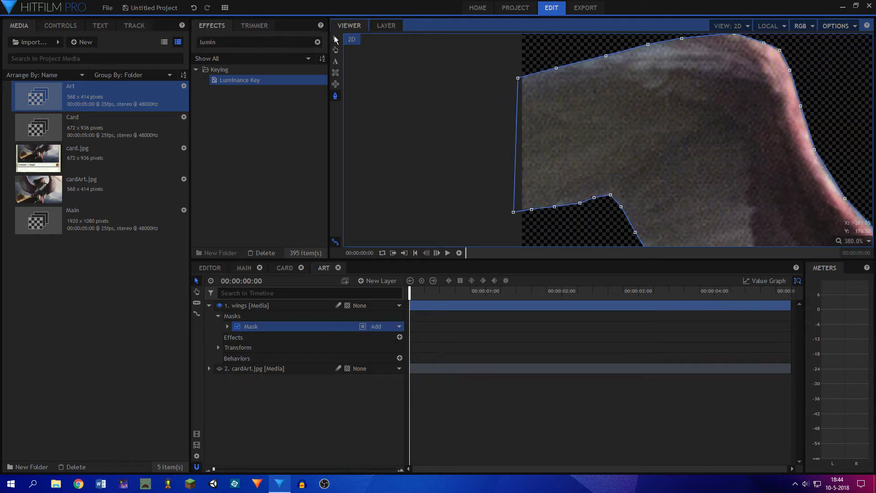
scroll(539, 109, down, 4)
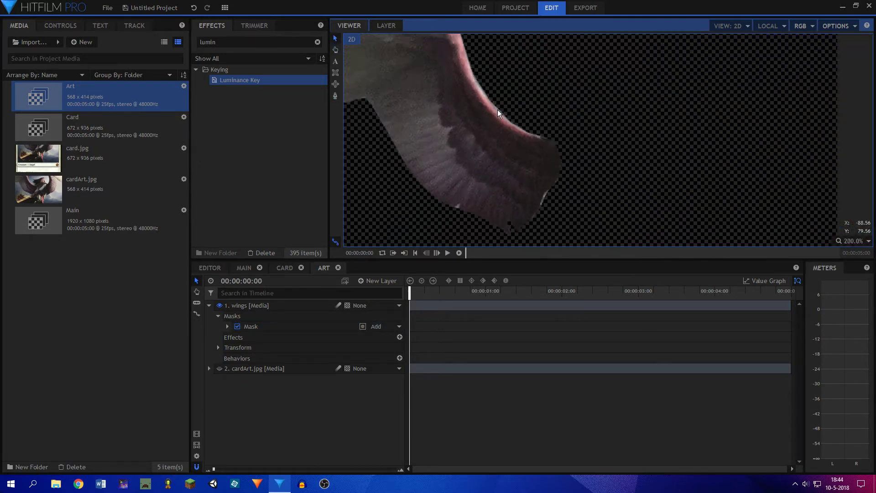
scroll(552, 137, up, 3)
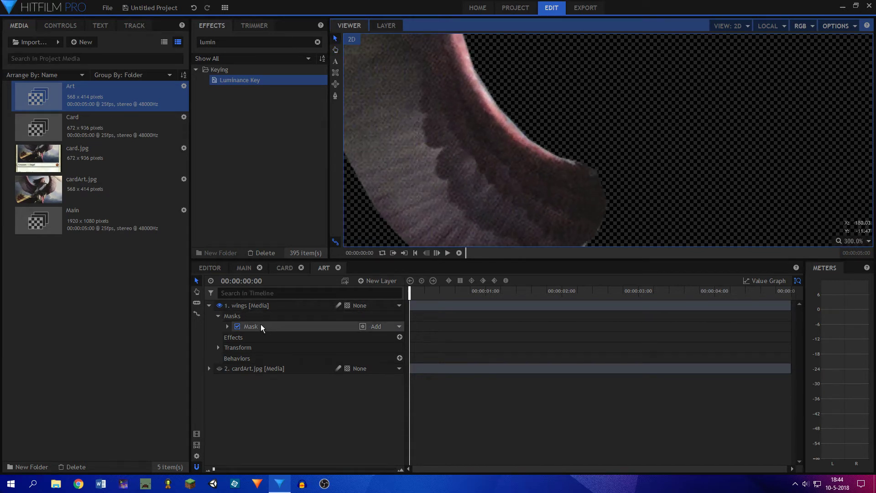
click(226, 327)
click(227, 326)
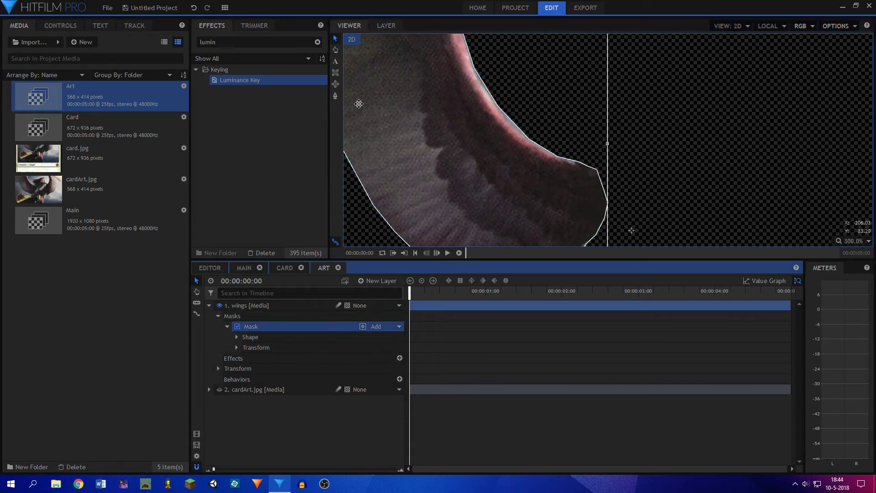
click(336, 95)
scroll(495, 150, up, 2)
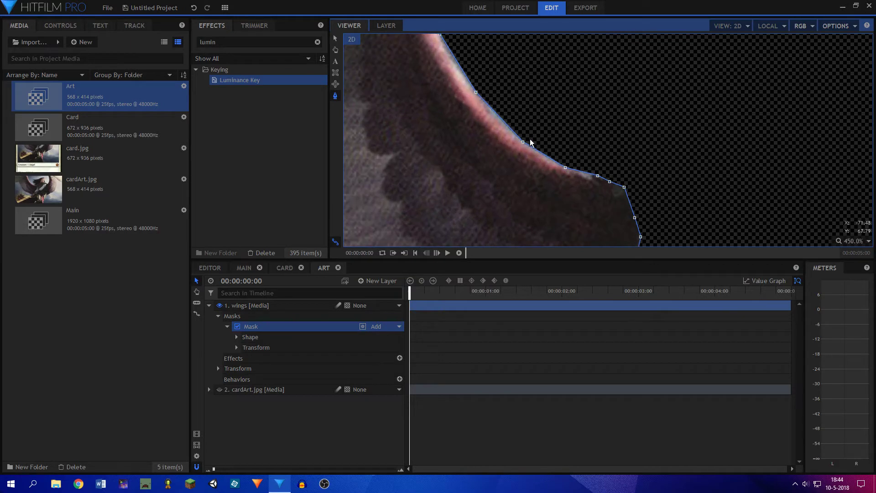
click(516, 140)
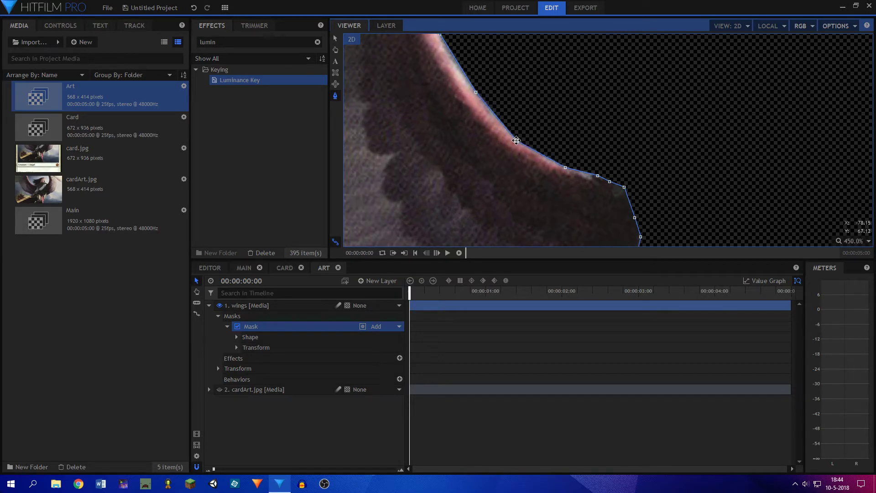
Set the wings mask's shape Roundness to 1 px
click(237, 337)
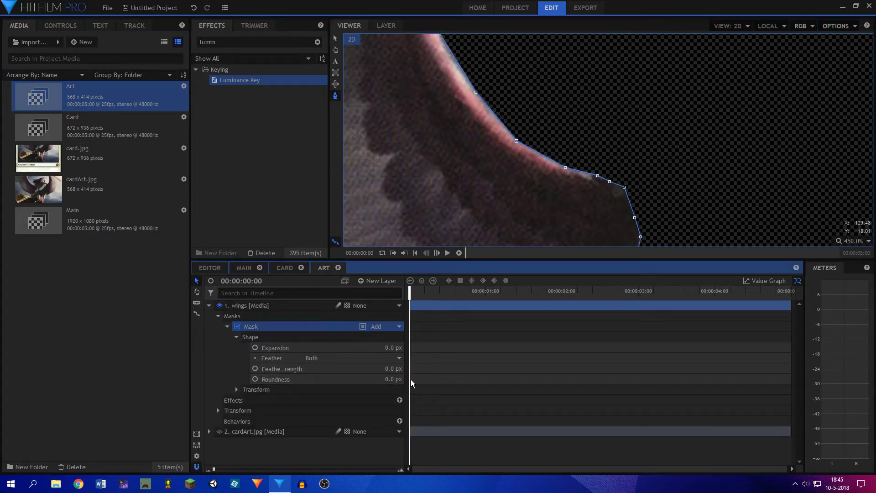
click(391, 378)
text(5)
key(Return)
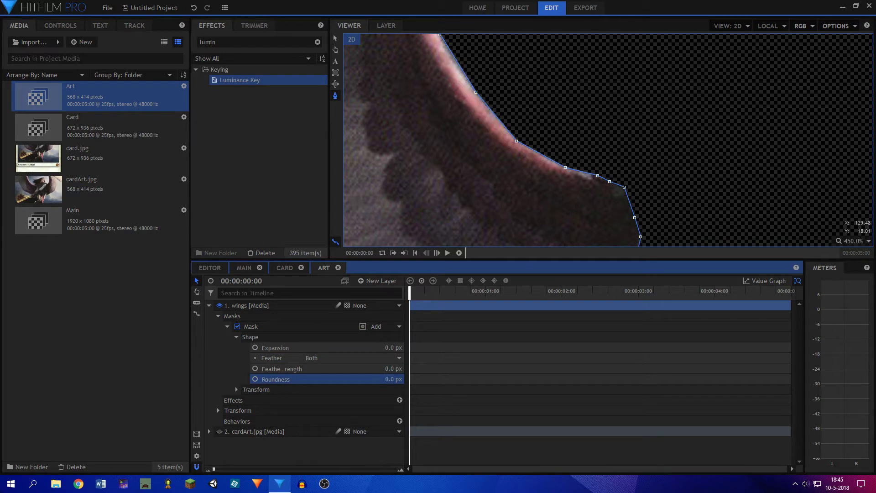
click(392, 378)
text(1)
key(Return)
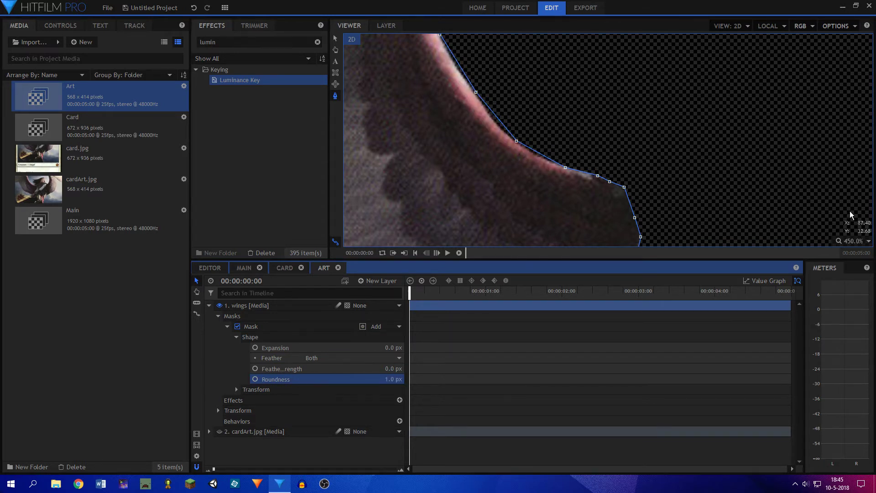
Move two mask points beside the left wing's lower tip inward onto the dark feathers to trim the bright fringe
scroll(615, 162, down, 5)
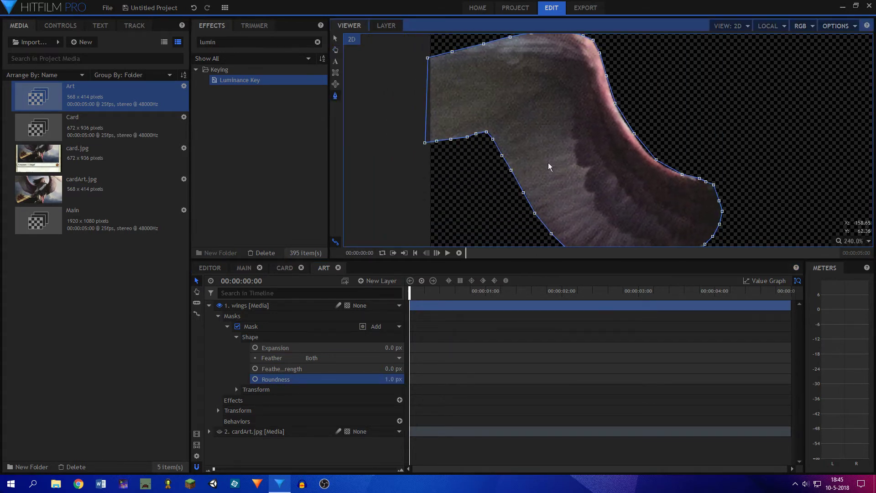
click(363, 64)
scroll(714, 93, down, 2)
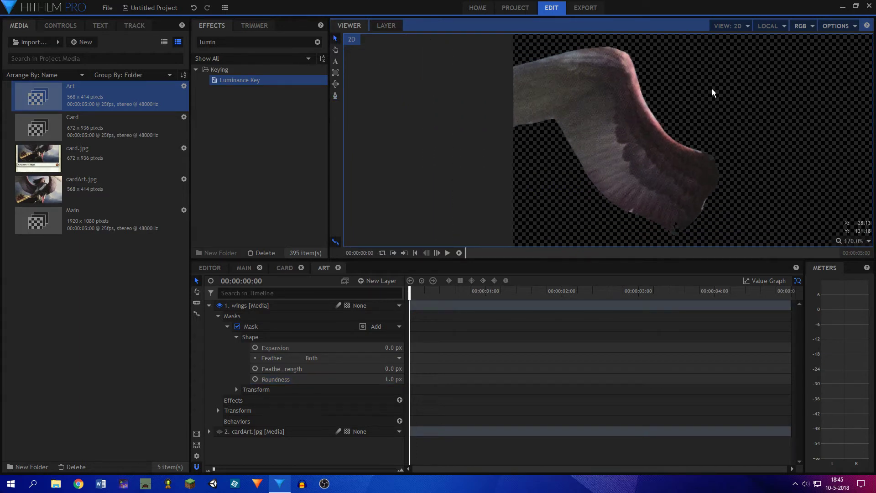
scroll(634, 72, up, 3)
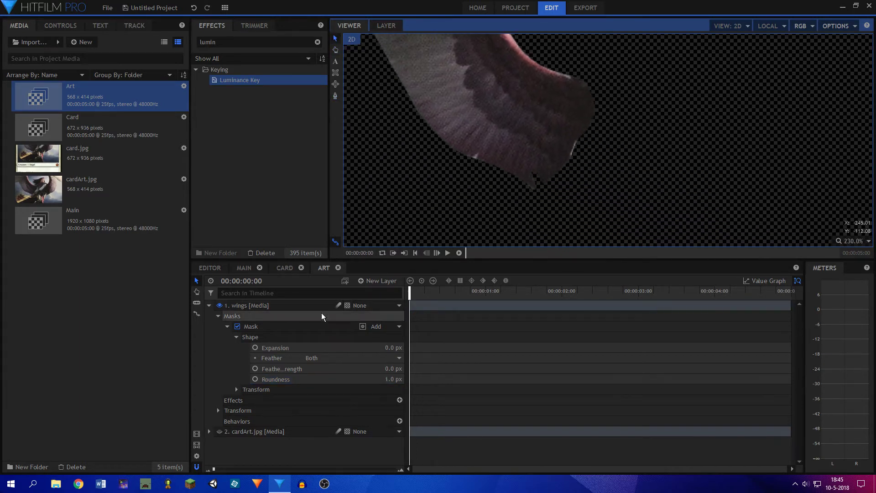
click(288, 327)
scroll(738, 125, up, 3)
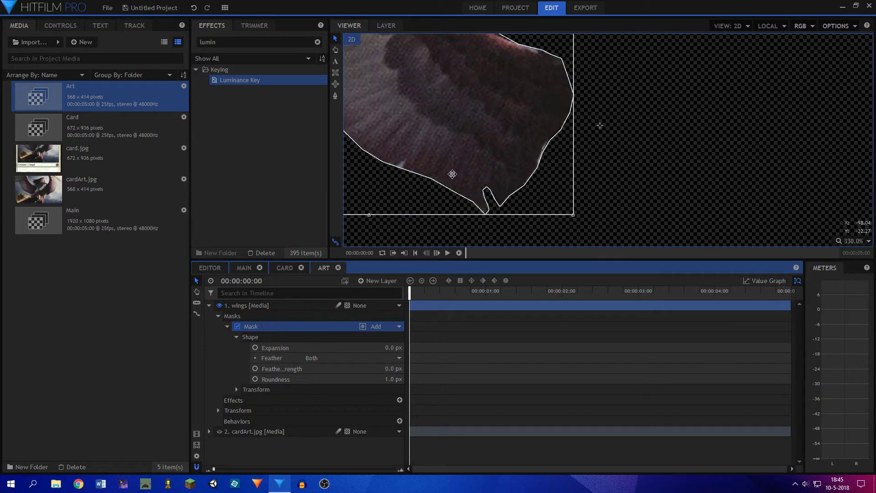
click(335, 96)
scroll(543, 153, up, 4)
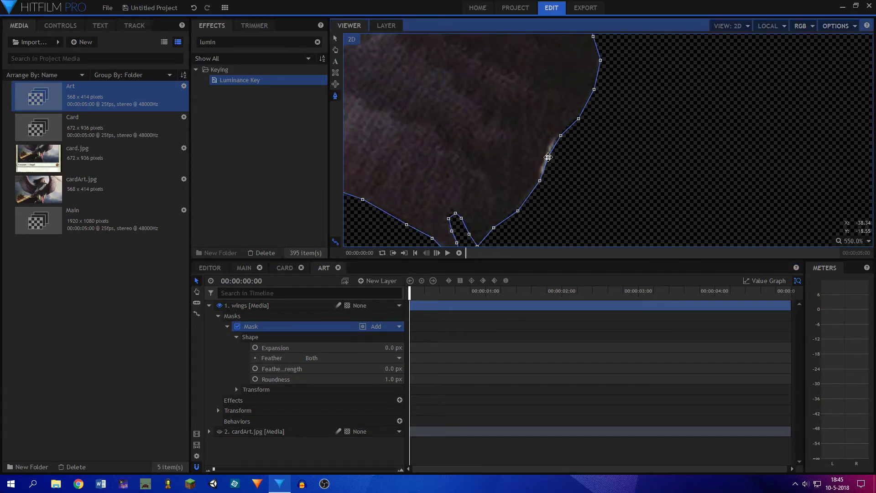
drag(548, 157, 550, 146)
drag(540, 181, 534, 177)
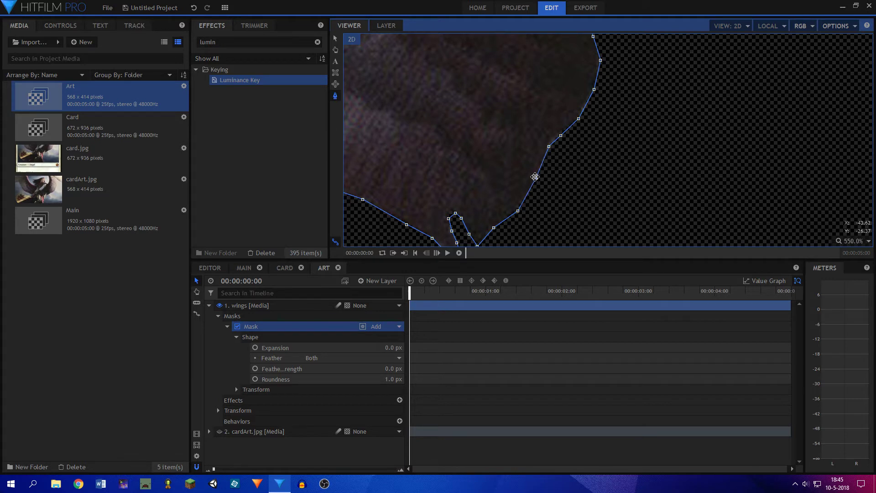
scroll(656, 161, down, 4)
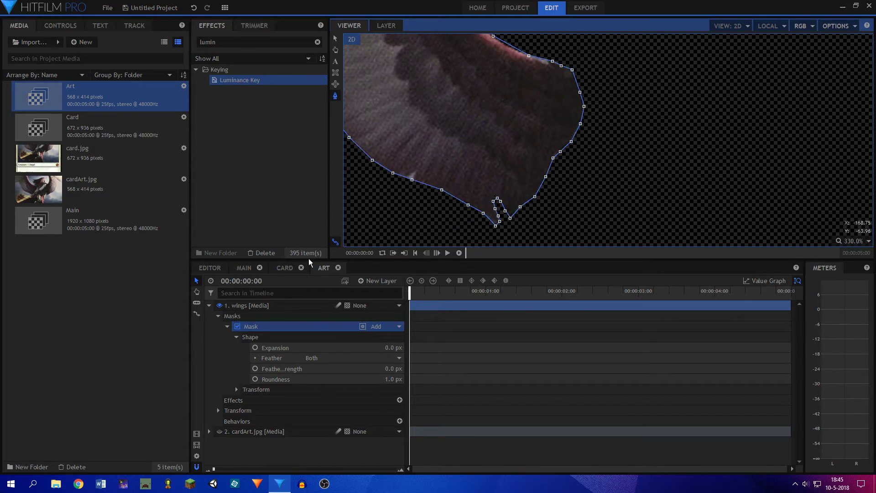
Disable and collapse the left wing's mask, and select the wings layer
click(238, 327)
click(227, 326)
click(251, 315)
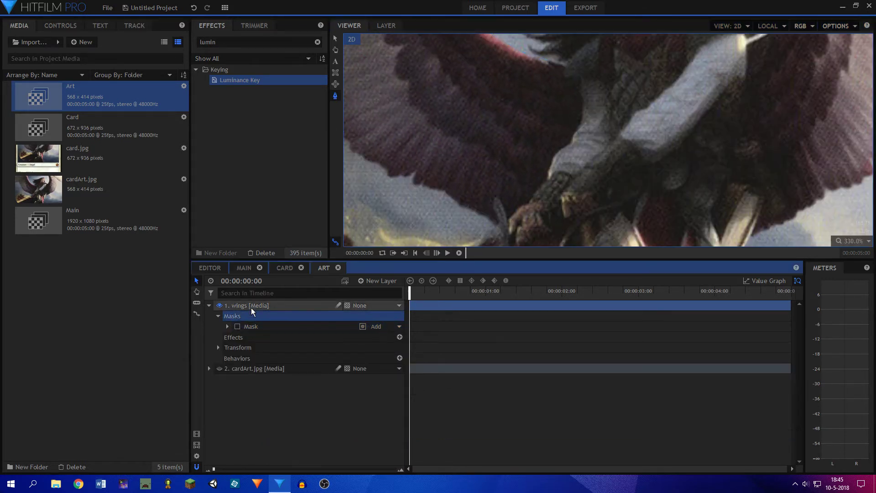
click(251, 308)
Start a second mask on the wings layer at the shoulder armour and trace up the right wing's curved inner edge
click(337, 100)
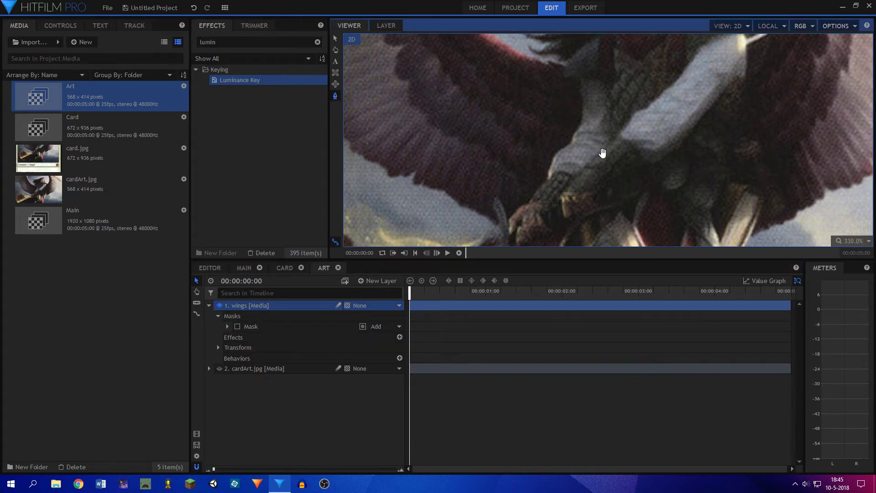
mouse_move(602, 153)
mouse_down()
mouse_move(665, 65)
mouse_move(659, 231)
mouse_move(639, 146)
mouse_move(588, 163)
mouse_up()
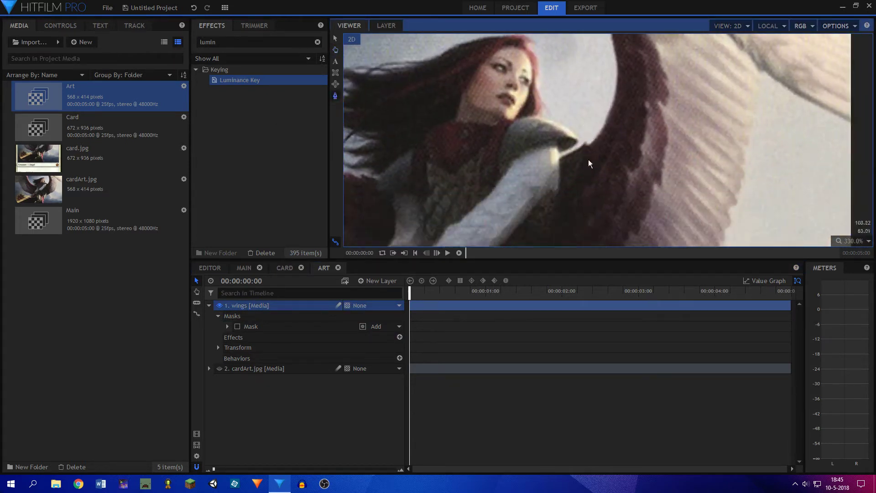
scroll(589, 163, up, 1)
click(553, 158)
click(563, 150)
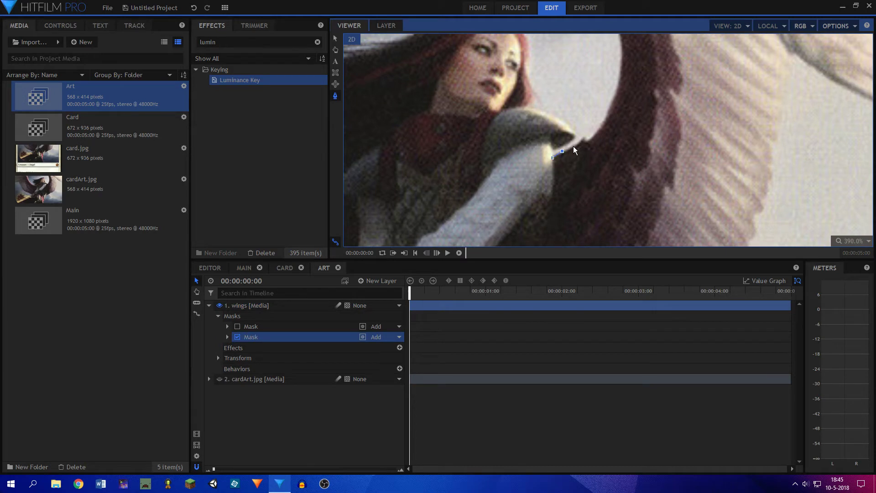
click(574, 147)
drag(612, 114, 632, 157)
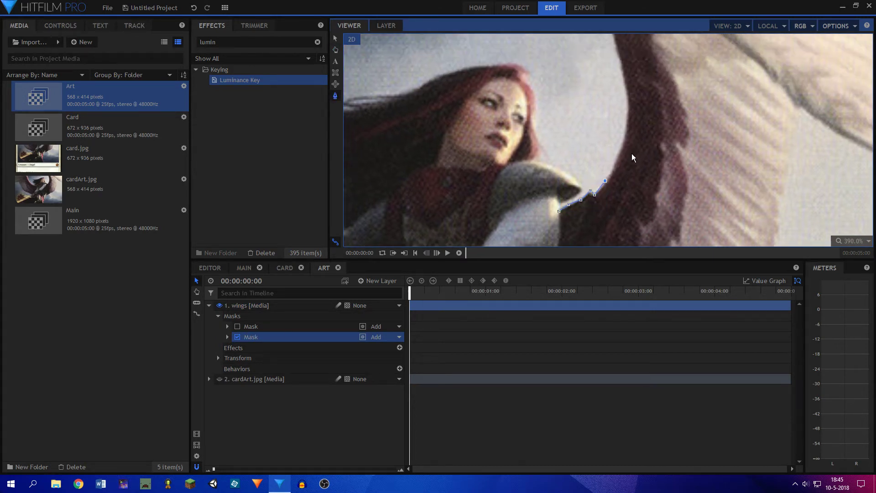
click(618, 154)
Continue the right wing mask up the dark inner feather edge to just past the artwork's top border
drag(633, 81, 653, 167)
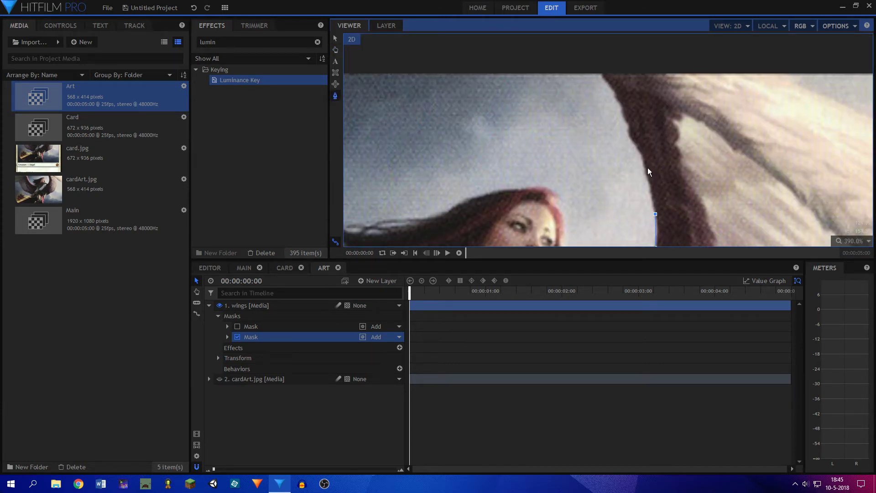
click(645, 171)
click(633, 141)
click(612, 85)
click(598, 67)
Trace the mask along the artwork's top and the wing's upper edge, then around past the right border to its underside
drag(621, 61, 525, 67)
click(609, 79)
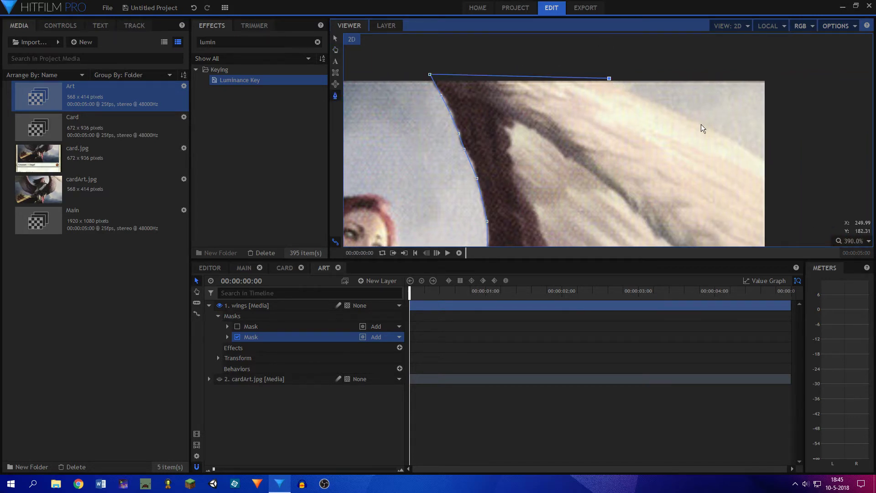
click(669, 109)
drag(768, 161, 677, 150)
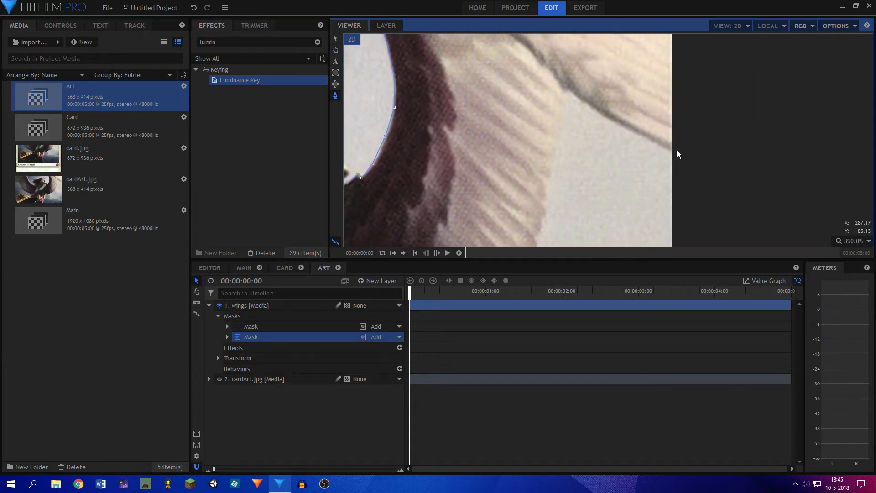
click(678, 150)
Trace the mask along the right wing's outer feather tips down to the lowest point beside the pale scabbard-like shape
drag(556, 182, 582, 138)
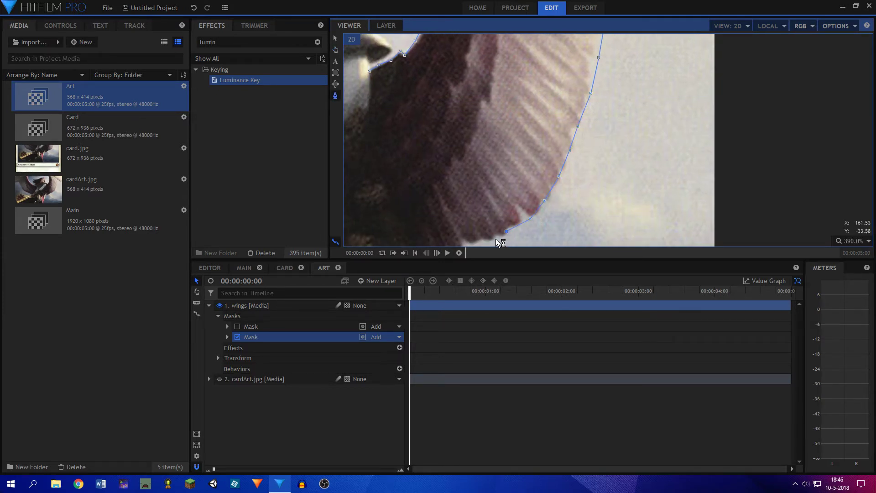
drag(470, 234, 508, 118)
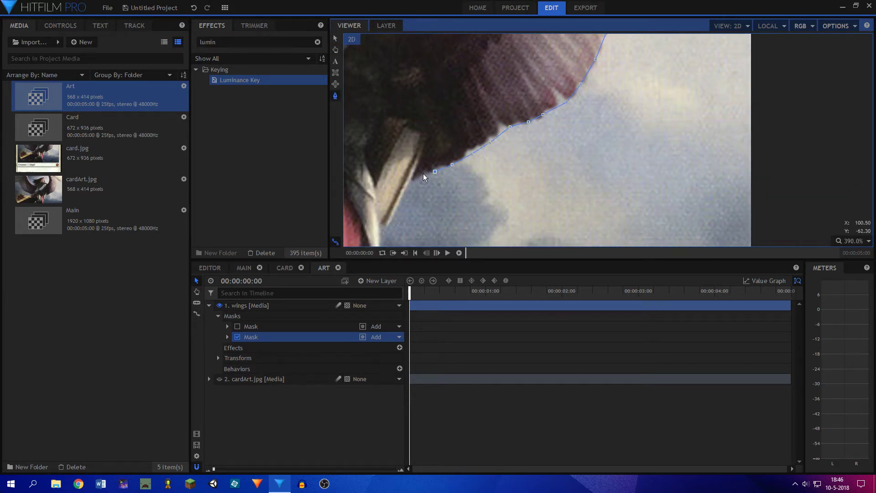
drag(432, 160, 469, 139)
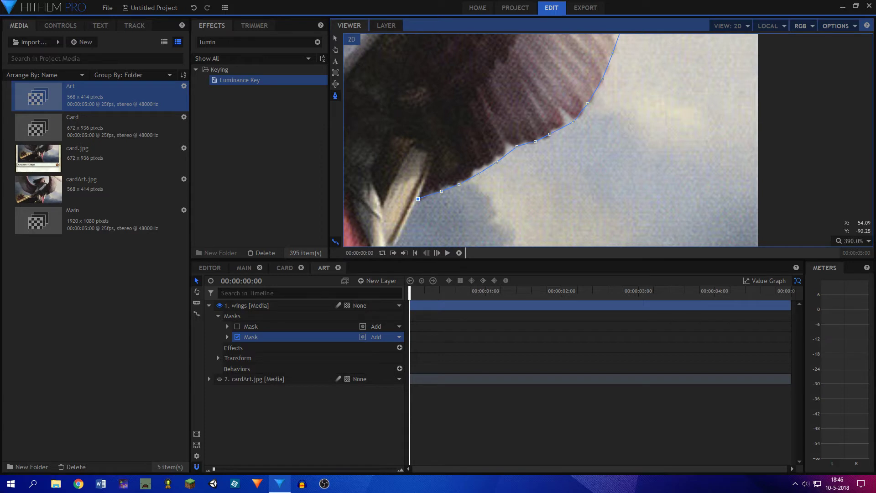
Trace the mask up through the dark area beside the body and arm, and close it at its first point by the shoulder
drag(429, 171, 429, 197)
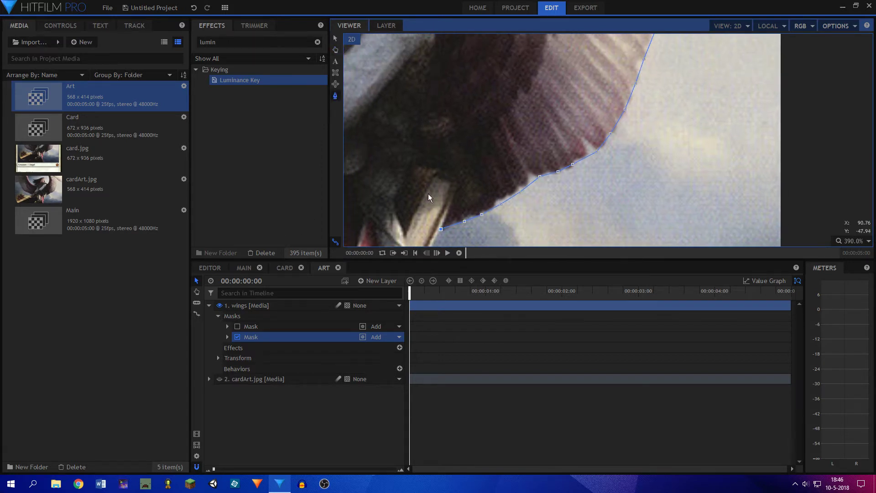
scroll(468, 193, down, 2)
drag(484, 199, 495, 141)
scroll(491, 119, up, 1)
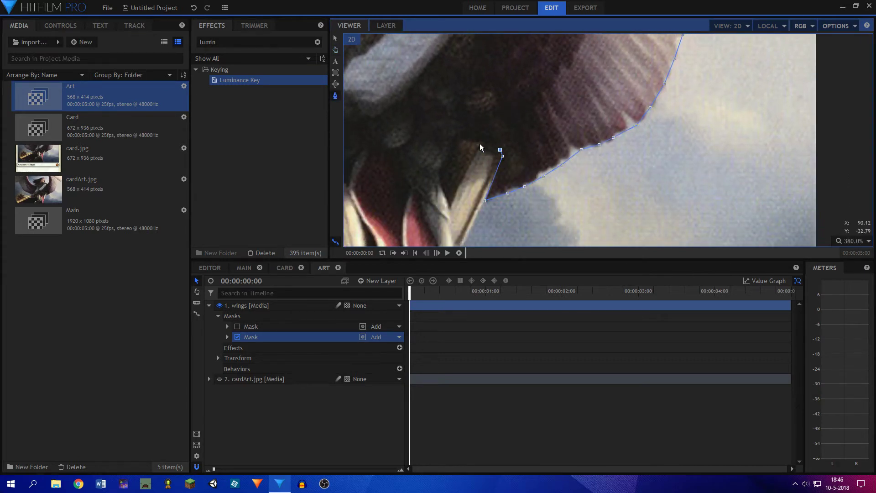
click(461, 139)
drag(477, 95, 474, 177)
click(473, 177)
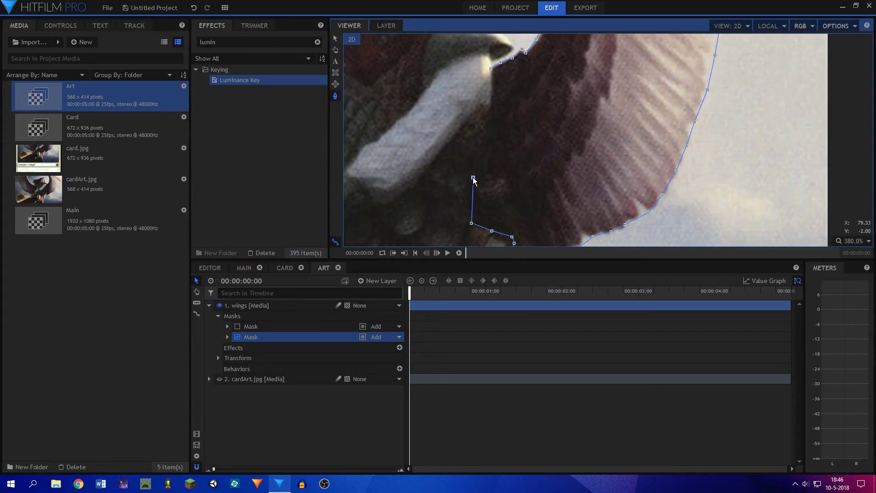
click(484, 136)
click(490, 103)
click(492, 69)
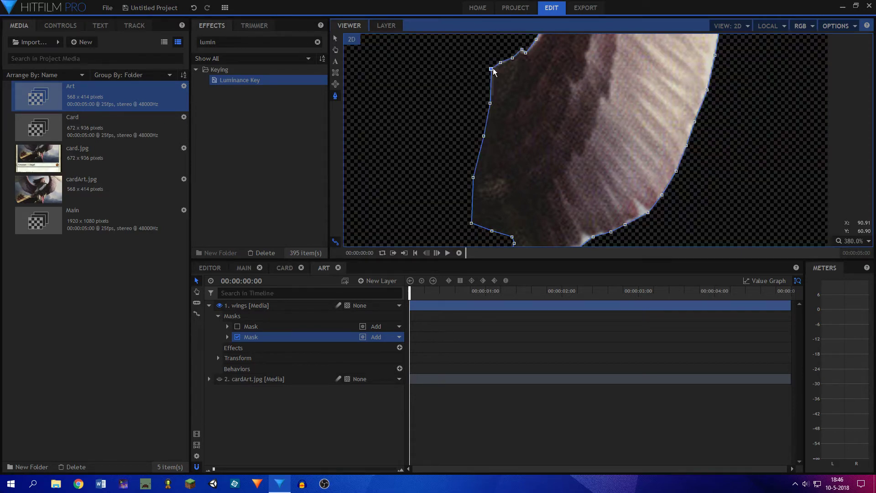
Set the right wing mask's shape Roundness to 1 px
click(226, 337)
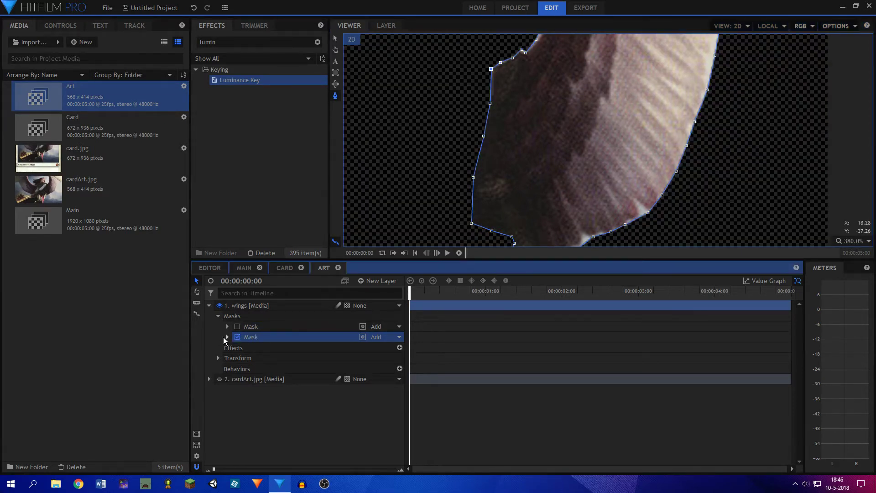
click(236, 348)
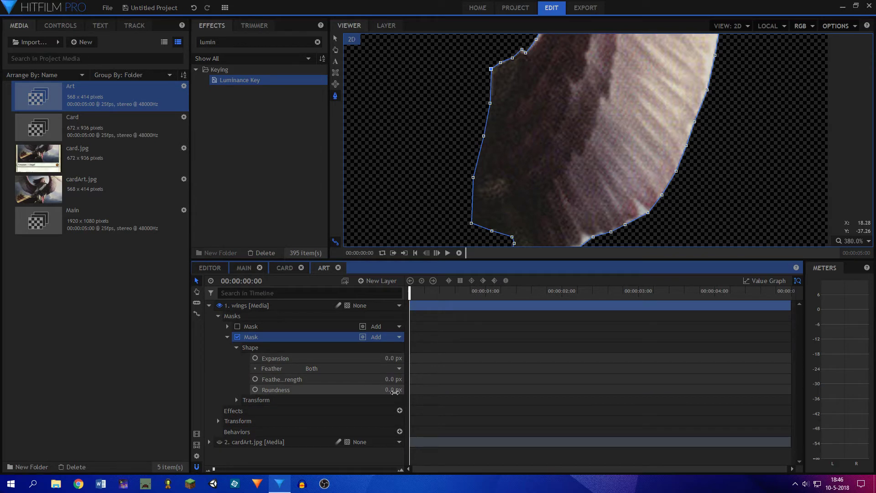
click(393, 390)
key(Return)
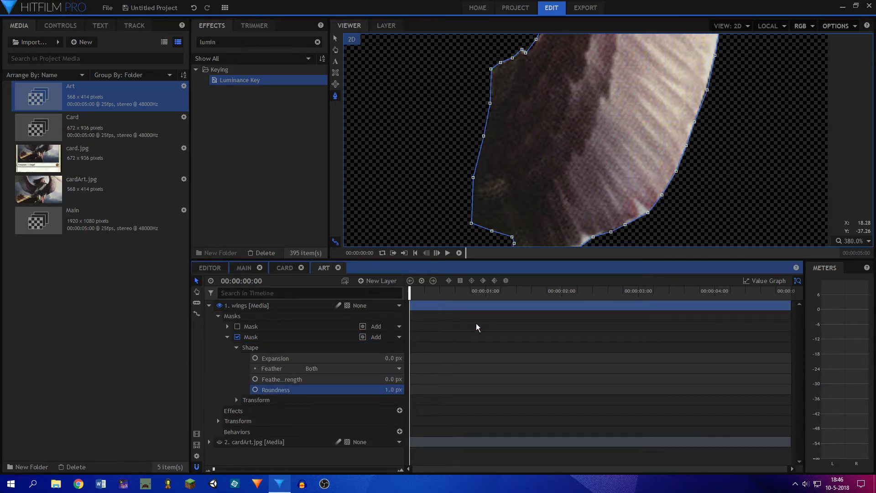
Re-enable the left wing's mask to show both wings together
scroll(372, 202, down, 4)
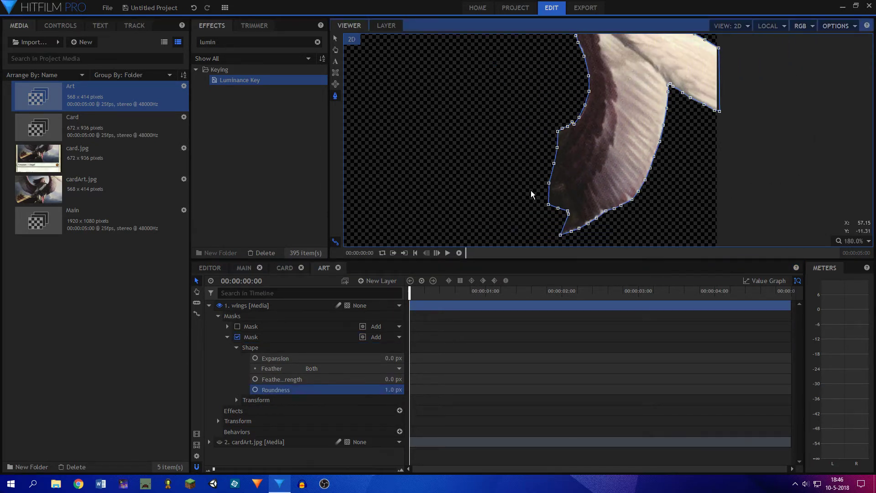
scroll(531, 194, down, 1)
click(238, 326)
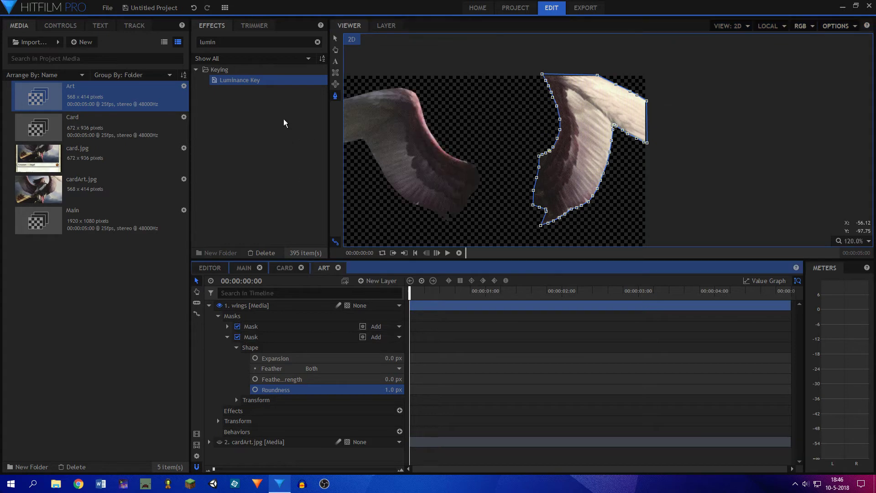
Adjust two mask points on the right wing's upper inner edge to follow the dark feathers and trim leftover background
click(335, 48)
scroll(674, 206, up, 2)
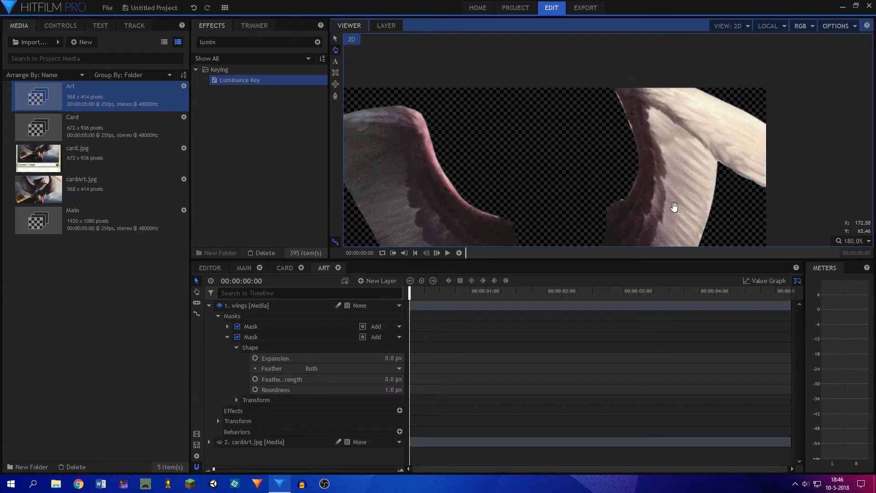
scroll(653, 146, up, 3)
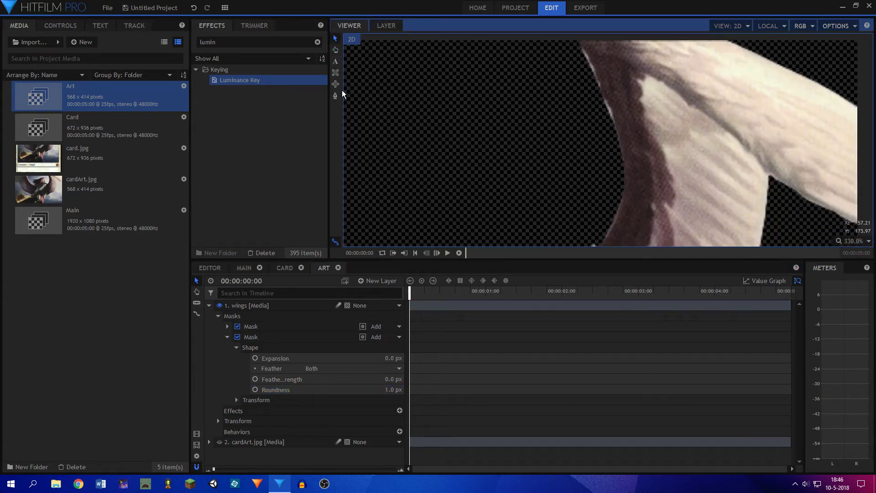
click(336, 95)
click(250, 337)
scroll(629, 105, up, 2)
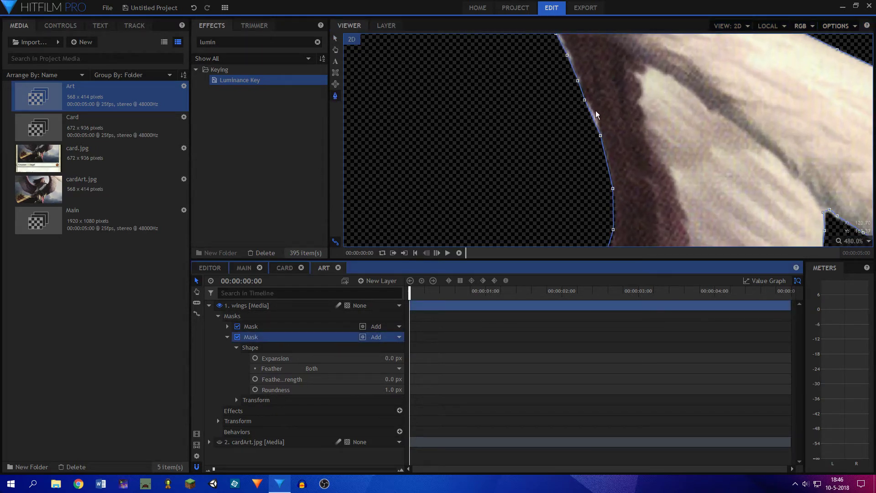
drag(585, 99, 593, 109)
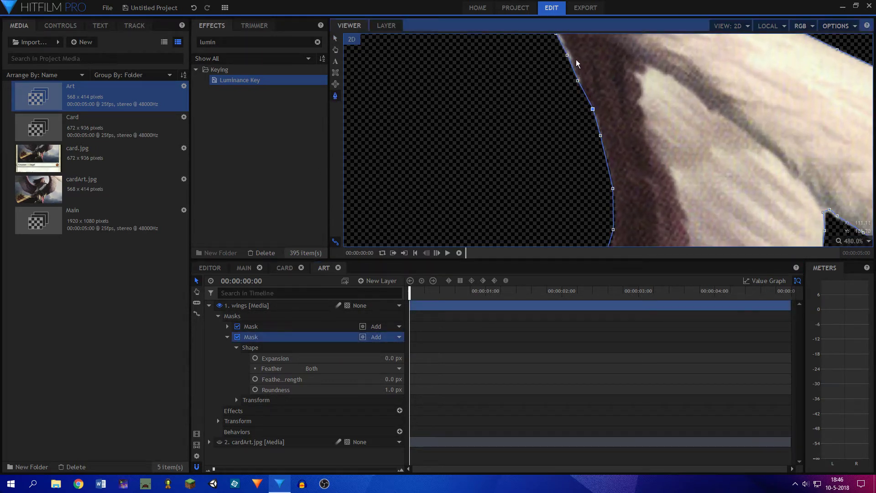
drag(567, 56, 567, 52)
Move the mask points along the right wing's lower edge inward to trim the bright background fringe and shape the feather gap
drag(614, 68, 534, 153)
scroll(508, 161, up, 1)
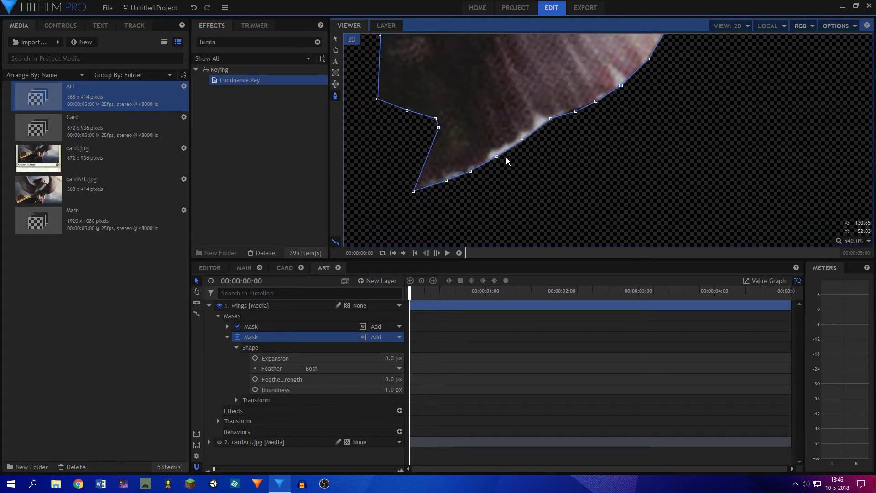
drag(495, 157, 496, 152)
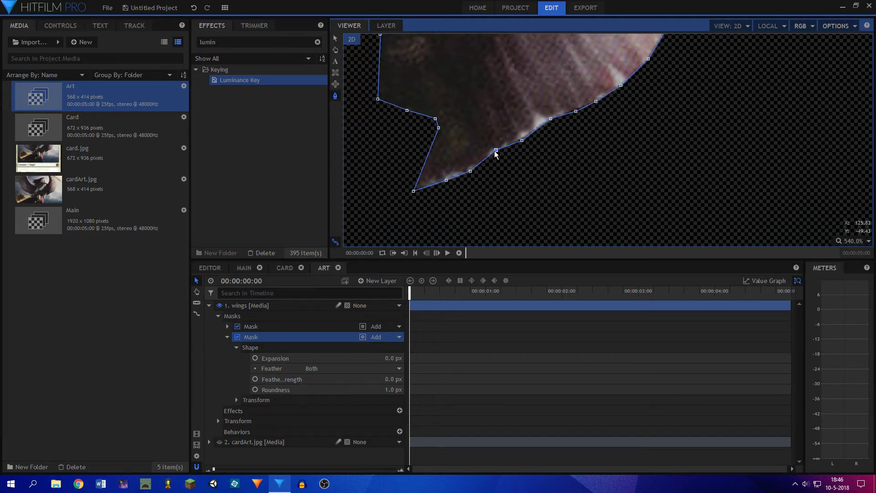
drag(549, 117, 532, 133)
click(544, 130)
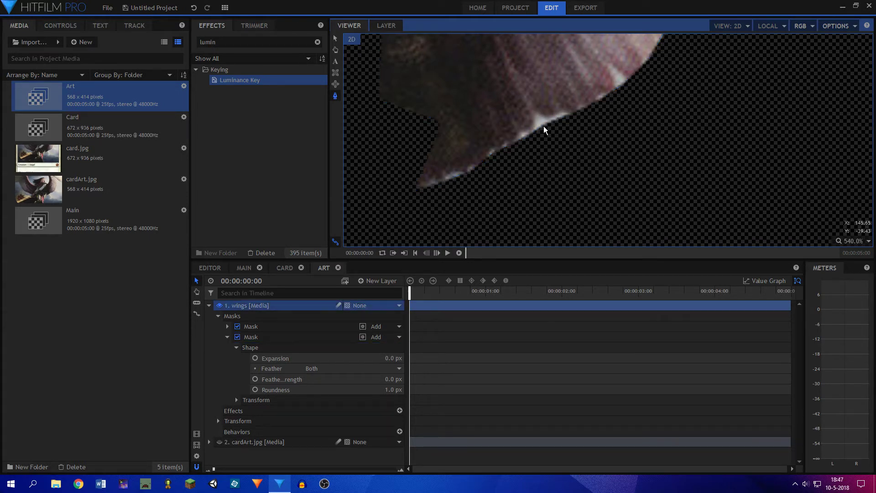
click(250, 337)
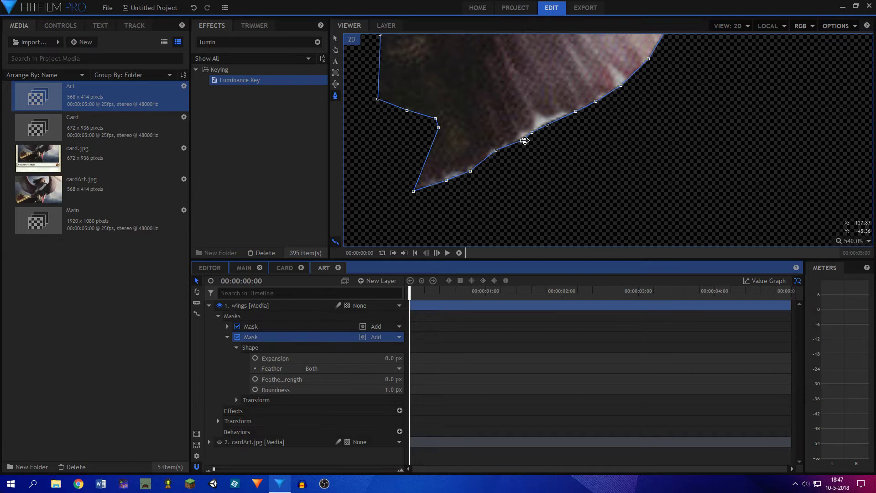
click(556, 123)
drag(547, 122, 537, 116)
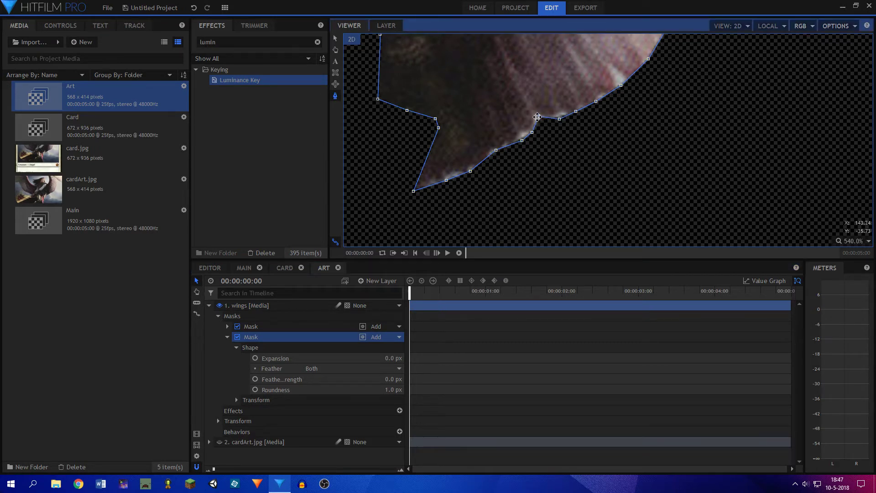
Refine the mask points around the pointed lower tip of the right wing
click(446, 180)
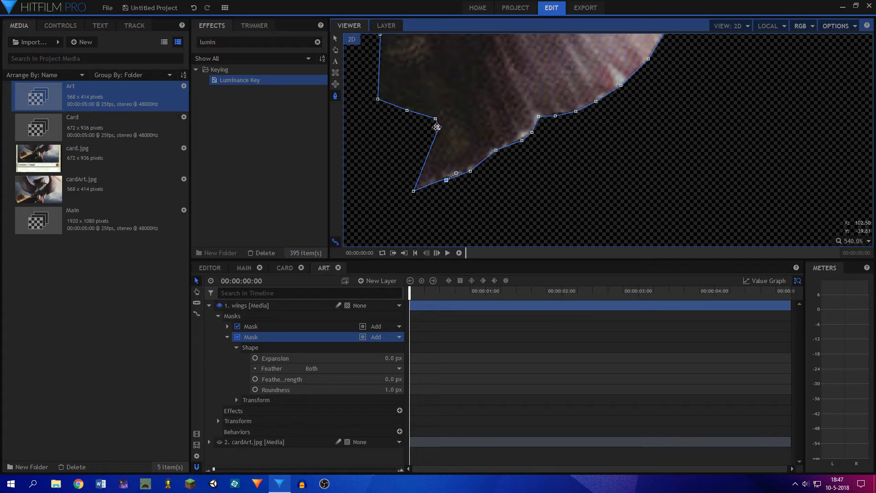
mouse_move(436, 119)
mouse_down()
mouse_move(364, 145)
mouse_move(435, 119)
mouse_up()
mouse_move(413, 191)
mouse_down()
mouse_move(382, 220)
mouse_move(410, 197)
mouse_up()
Carve a small notch into the mask on the right wing's lower outer edge to cut out the bright background spot
drag(552, 131, 459, 218)
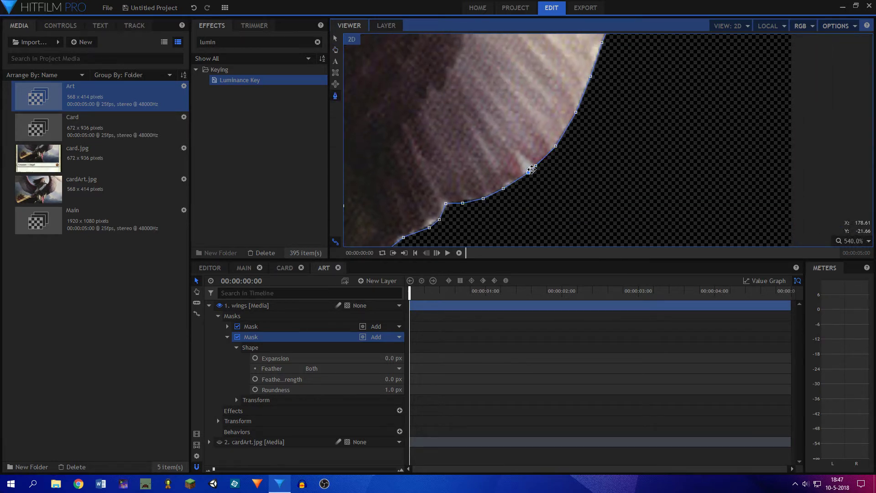
click(525, 175)
click(531, 170)
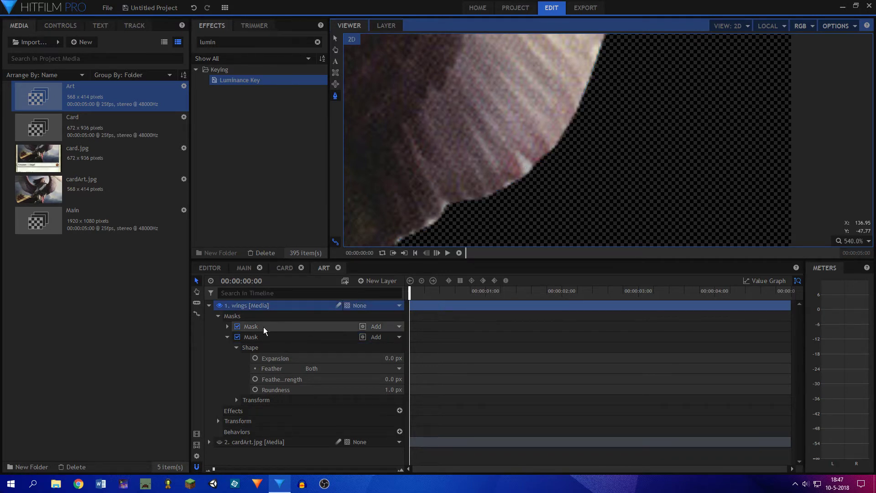
drag(534, 172, 519, 151)
scroll(563, 157, down, 1)
scroll(564, 156, down, 2)
scroll(523, 203, down, 2)
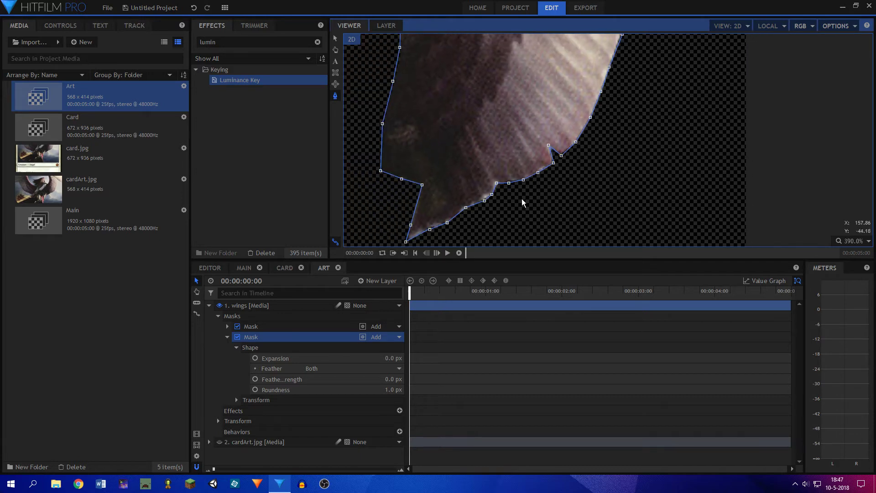
Deselect the wings mask and fit the whole Art composite in the viewer
scroll(784, 130, down, 5)
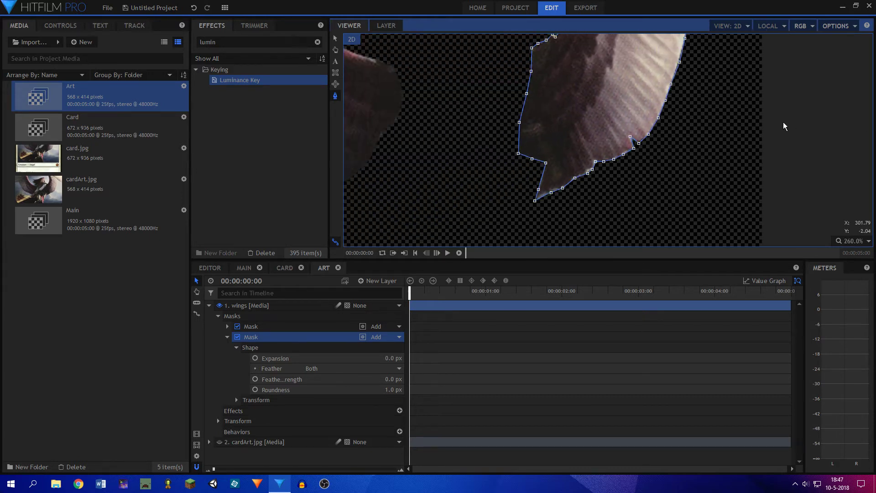
click(337, 40)
click(799, 146)
scroll(773, 111, down, 3)
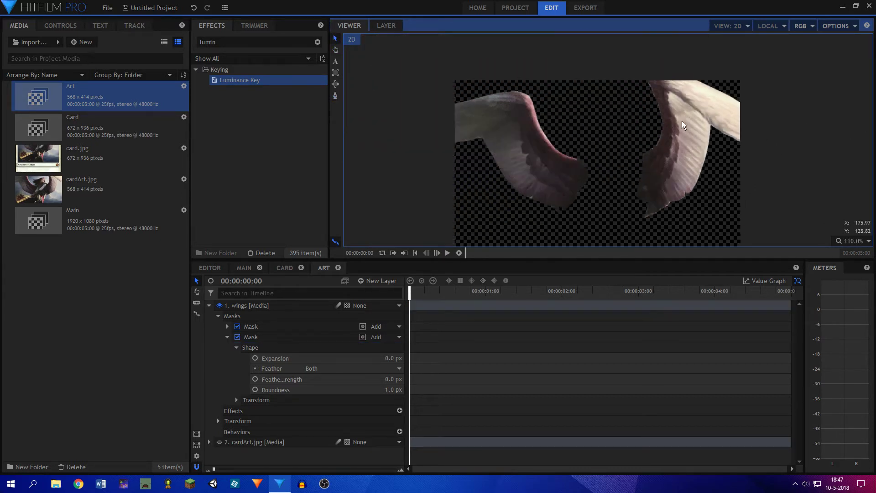
click(854, 241)
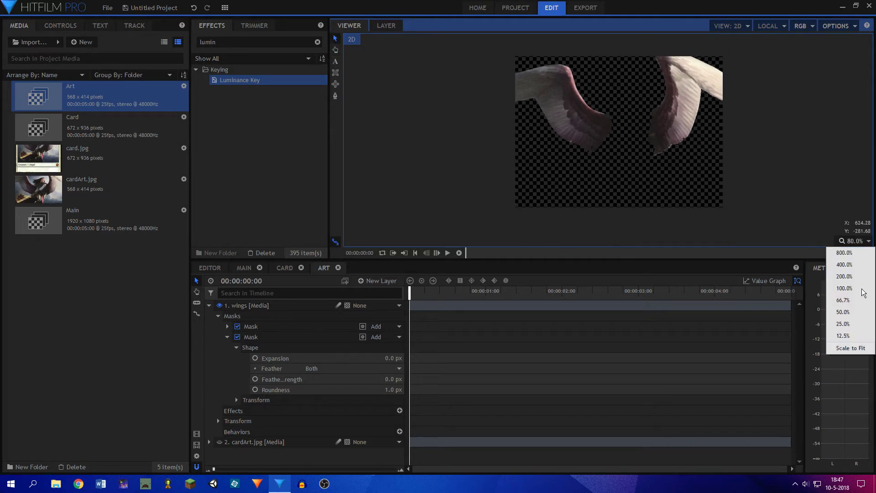
click(850, 348)
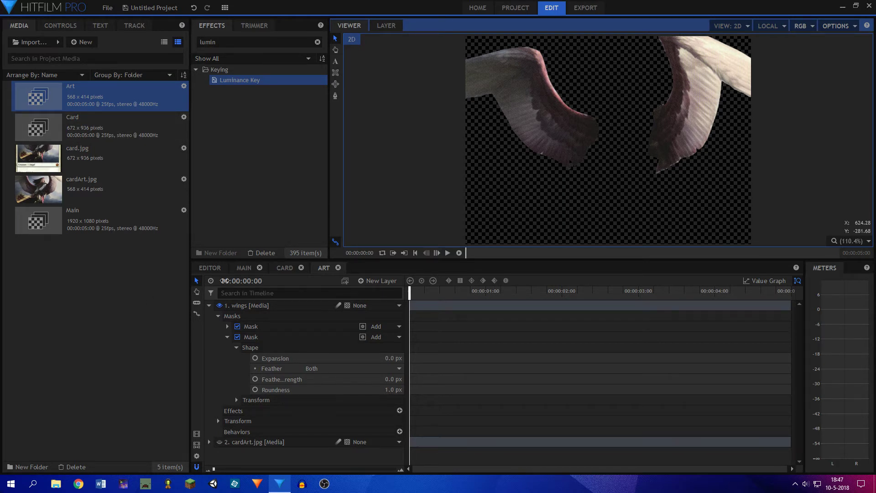
Compare the Main, Card and Art composites, toggling the Card layers' visibility to examine how the artwork sits on the card
click(246, 268)
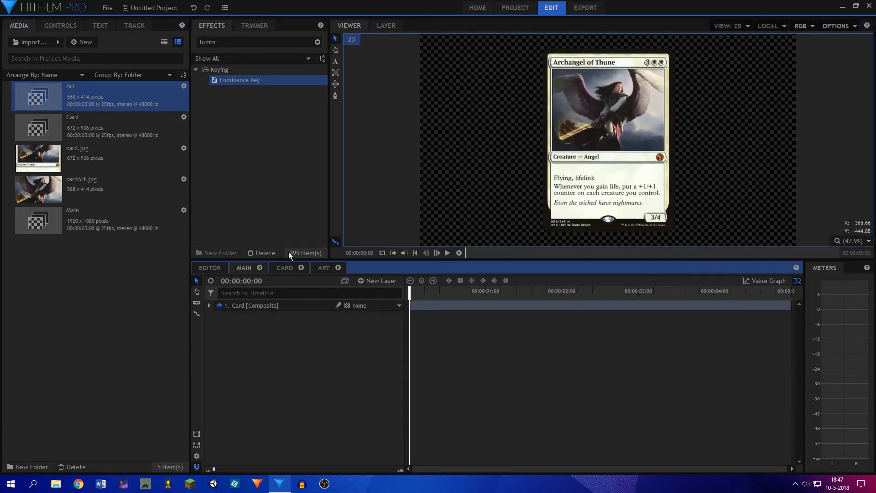
click(323, 266)
click(343, 186)
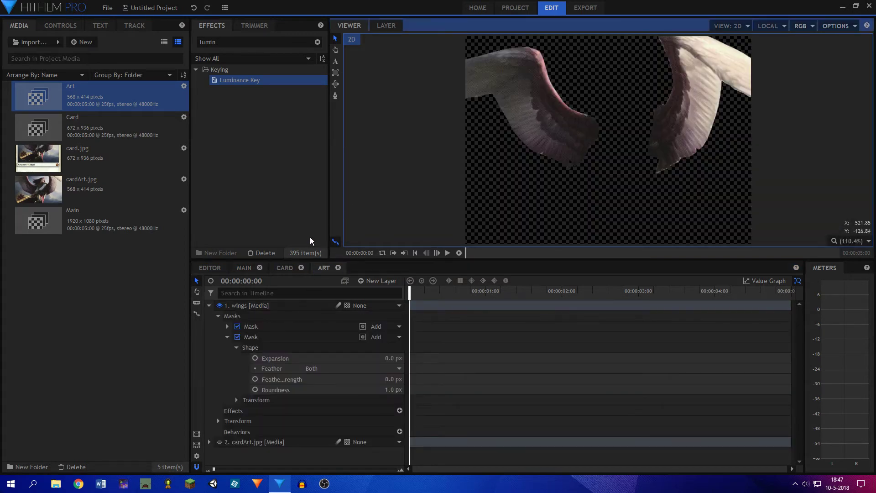
click(283, 269)
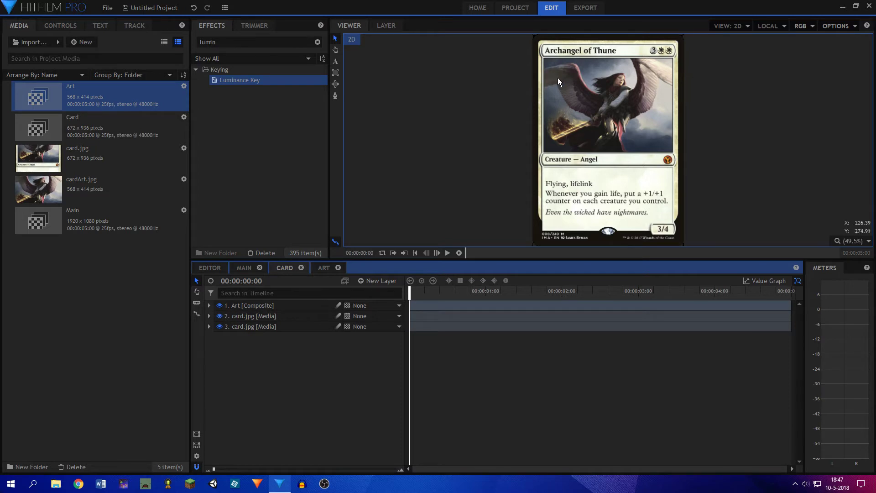
scroll(558, 78, up, 2)
scroll(564, 76, up, 2)
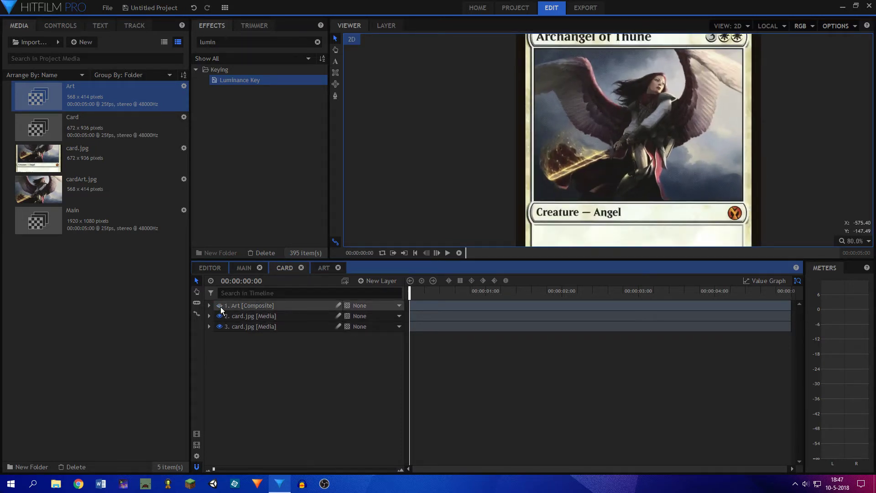
click(220, 316)
click(219, 326)
click(219, 326)
click(219, 315)
click(315, 267)
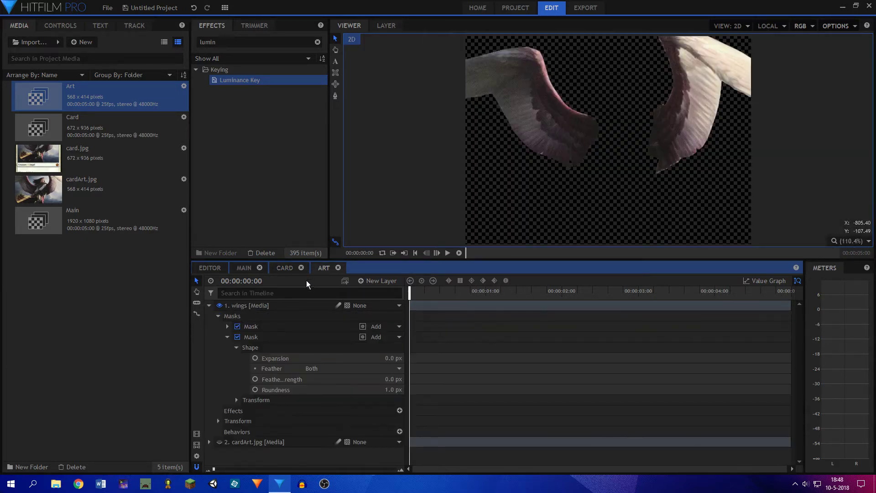
Inspect the card up close in the Main composite and fit the frame back to the viewer
click(242, 268)
scroll(649, 213, up, 3)
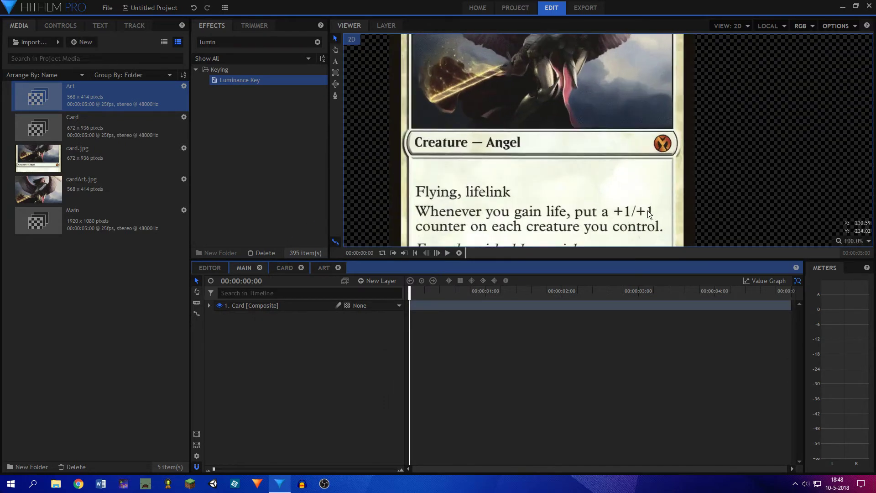
scroll(634, 182, down, 3)
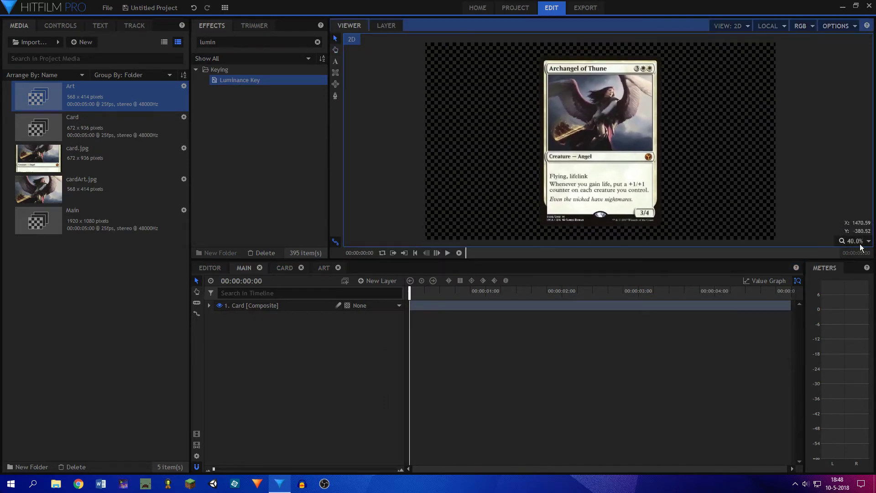
click(862, 241)
click(843, 336)
click(866, 242)
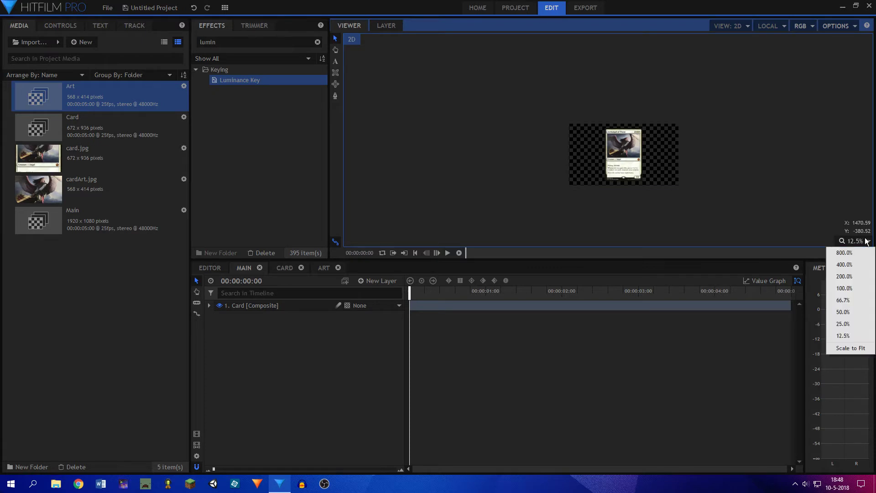
click(847, 348)
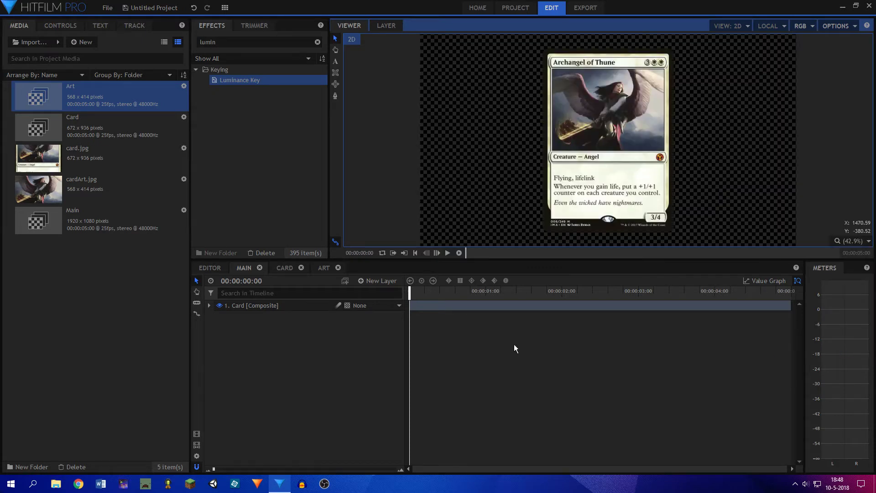
Return to the Art composite, collapse the wings layer and make the cardArt.jpg layer visible
click(282, 269)
click(325, 268)
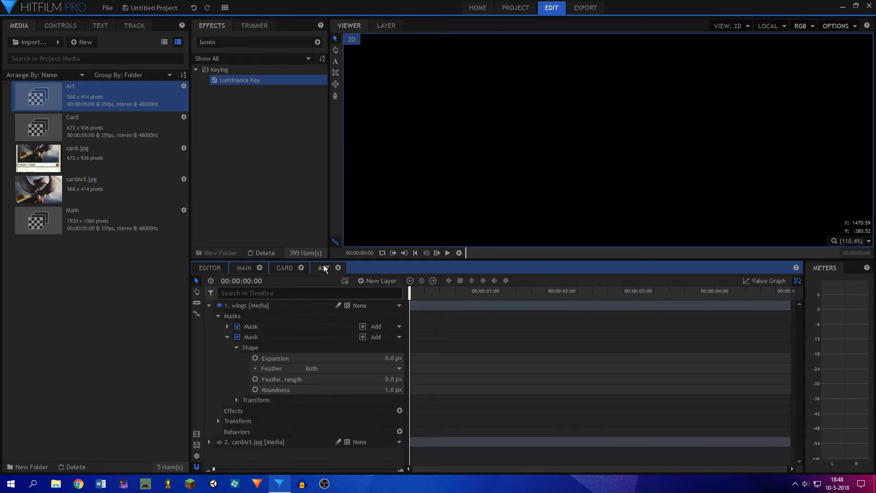
scroll(611, 92, up, 2)
scroll(601, 112, down, 3)
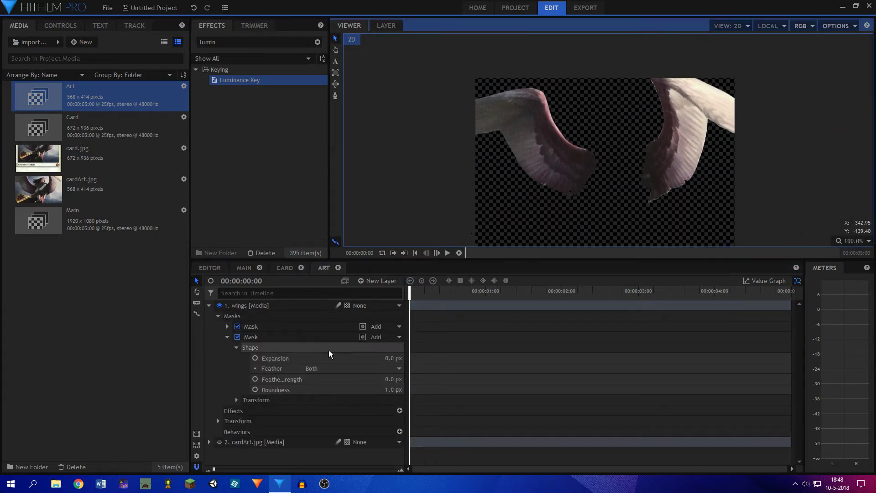
click(209, 305)
click(219, 316)
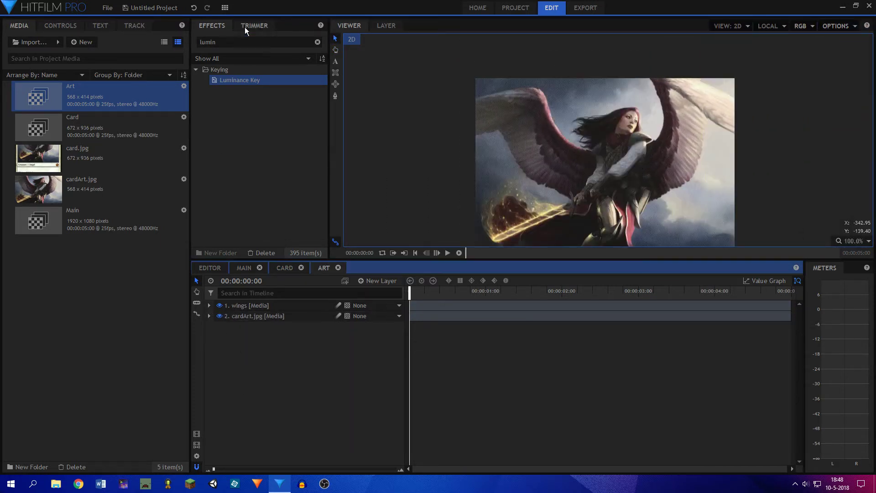
Apply the Puppet effect to the wings layer and generate its mesh
double_click(208, 42)
text(pupp)
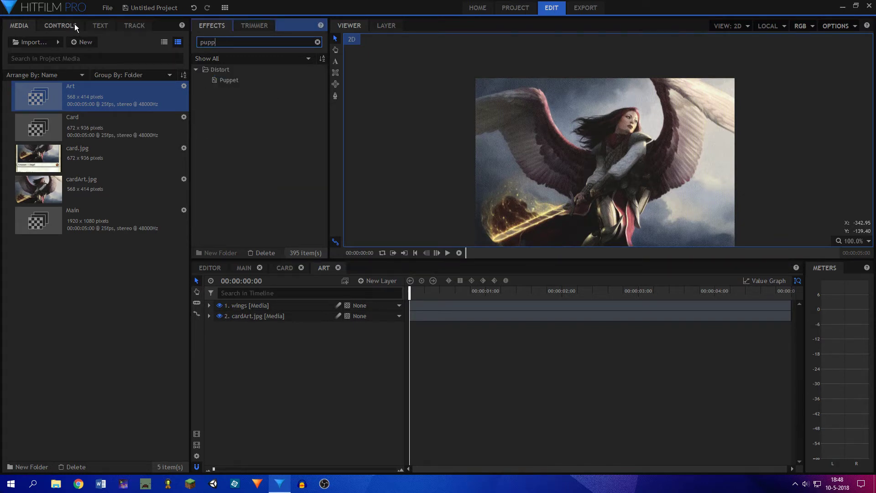
text(e)
drag(260, 81, 247, 305)
click(227, 419)
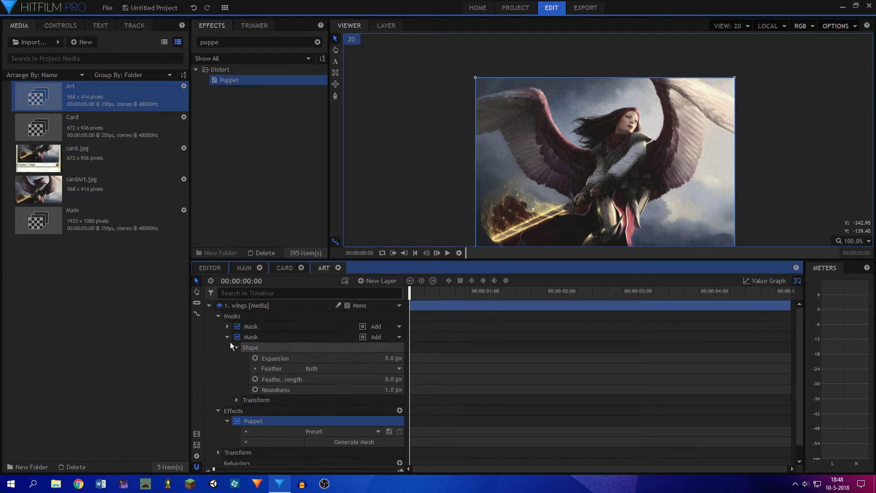
click(219, 316)
click(352, 359)
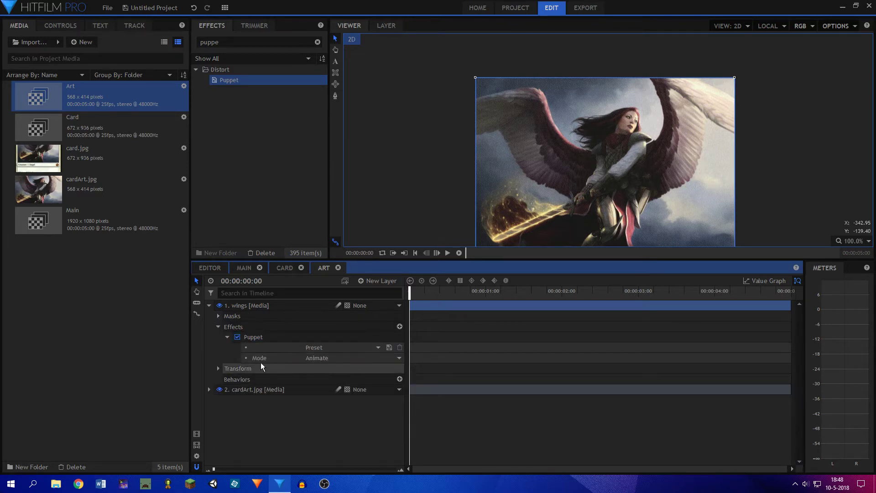
Switch the Puppet effect to Edit mode and set its Tessellation to 0.41
click(220, 368)
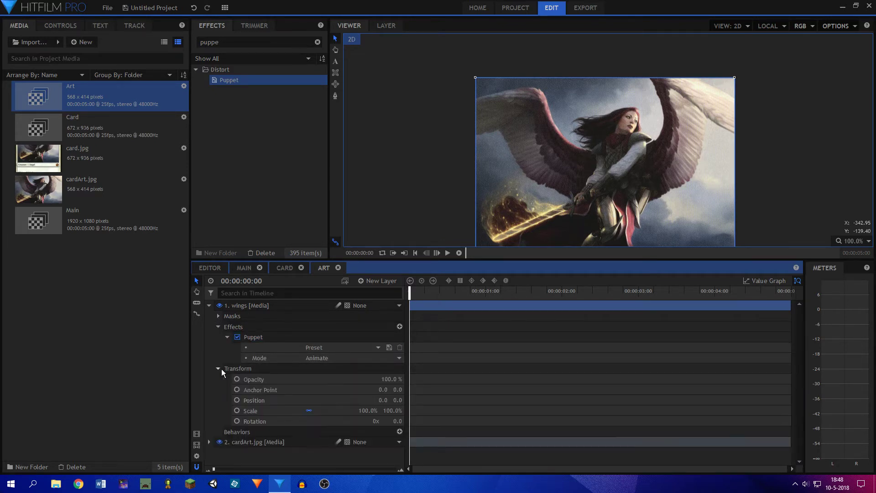
click(333, 360)
click(325, 368)
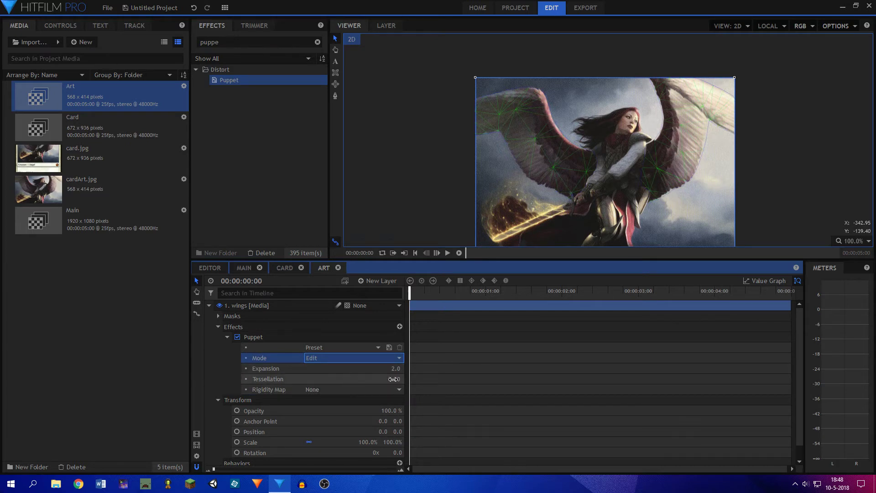
drag(393, 379, 386, 379)
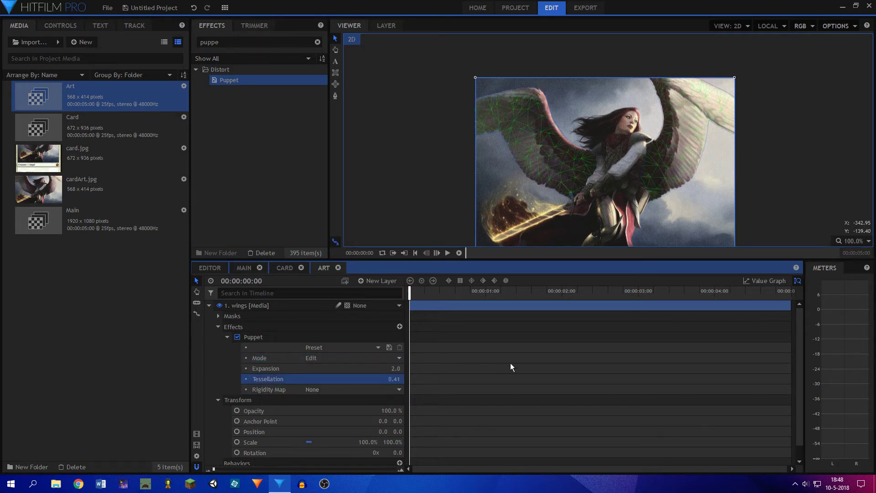
Collapse the wings layer's transform properties and switch the Puppet effect's mode to Animate
click(227, 337)
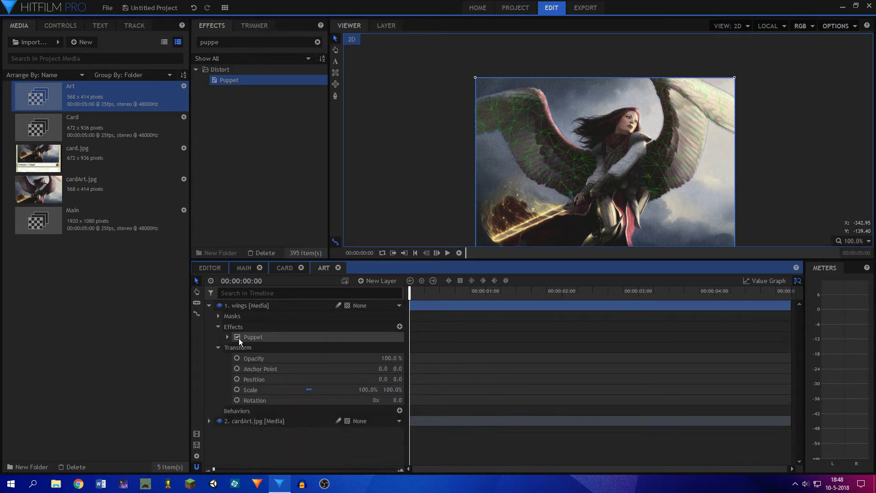
click(217, 347)
click(228, 338)
click(315, 358)
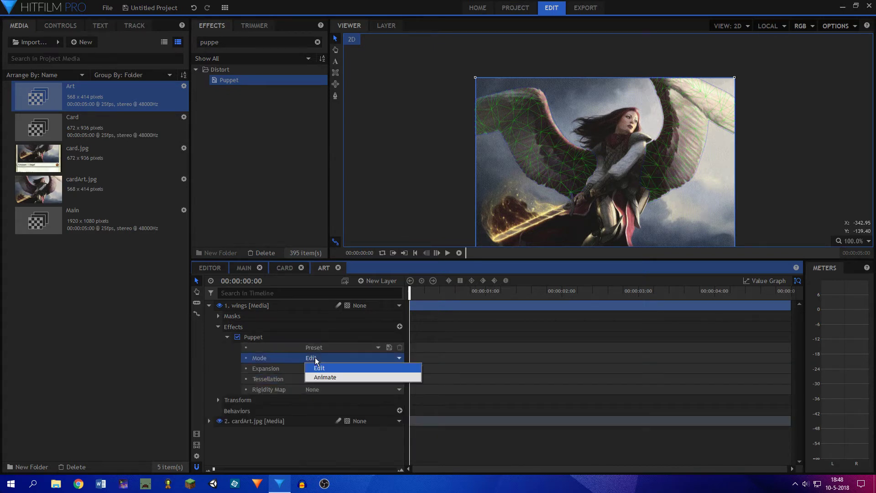
click(325, 377)
drag(509, 132, 508, 157)
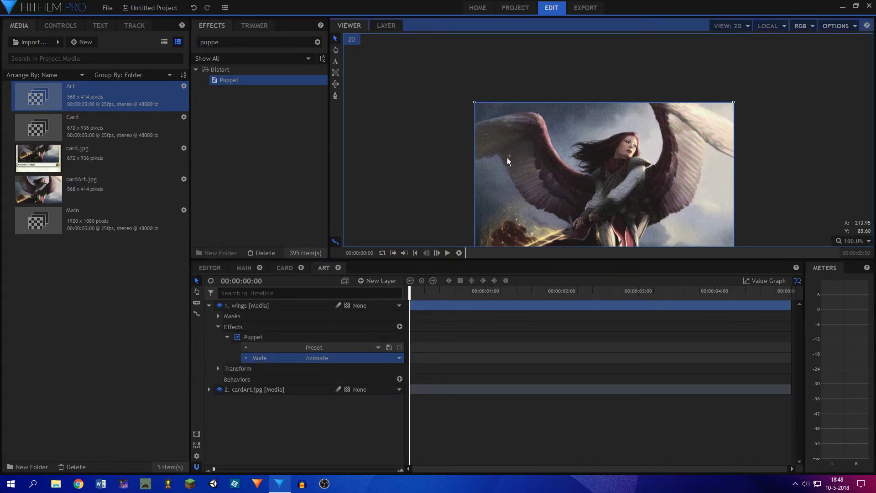
scroll(568, 163, up, 2)
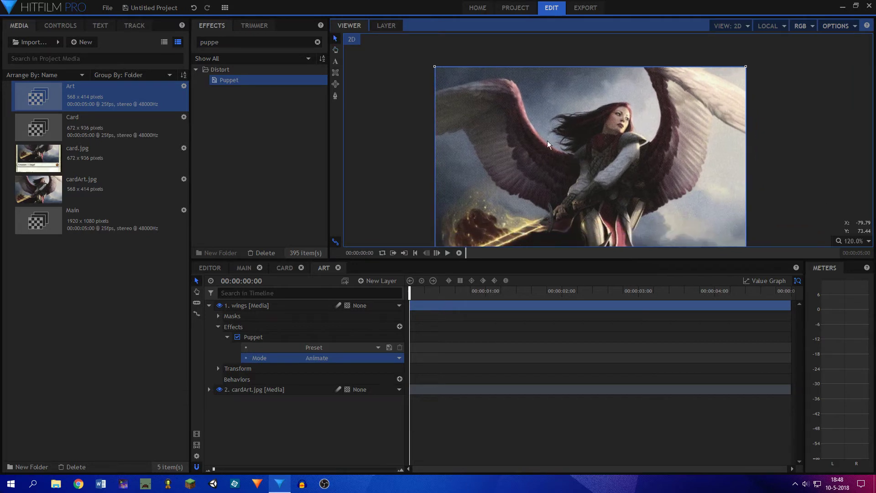
Place six Puppet control points on the wings layer, three along each wing from near the body to the outer tip
click(534, 175)
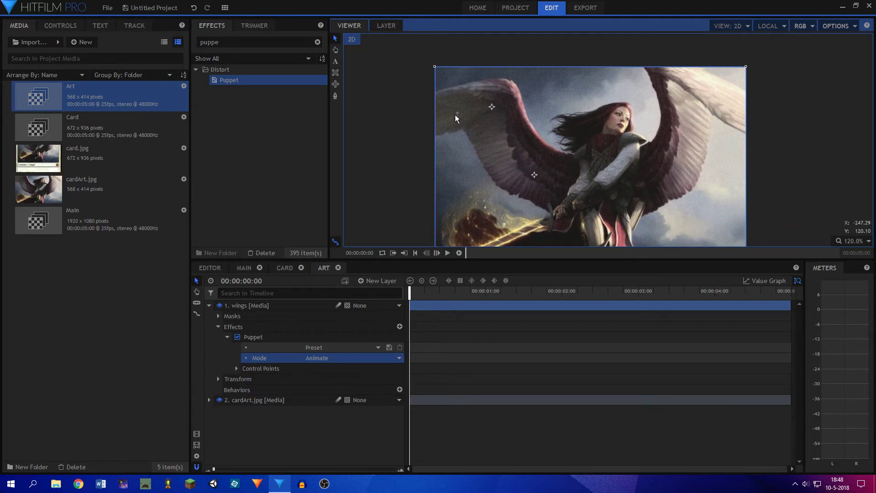
click(442, 117)
click(654, 185)
drag(492, 113, 492, 108)
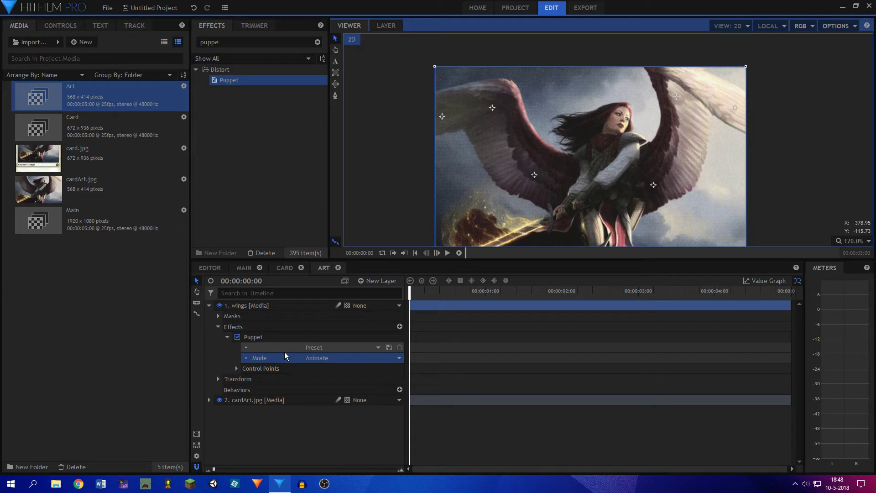
Enable keyframing for the Puppet control points' Position 1 through Position 6 at 00:00:00:00
click(236, 369)
scroll(247, 376, down, 2)
scroll(245, 368, up, 2)
scroll(255, 325, down, 2)
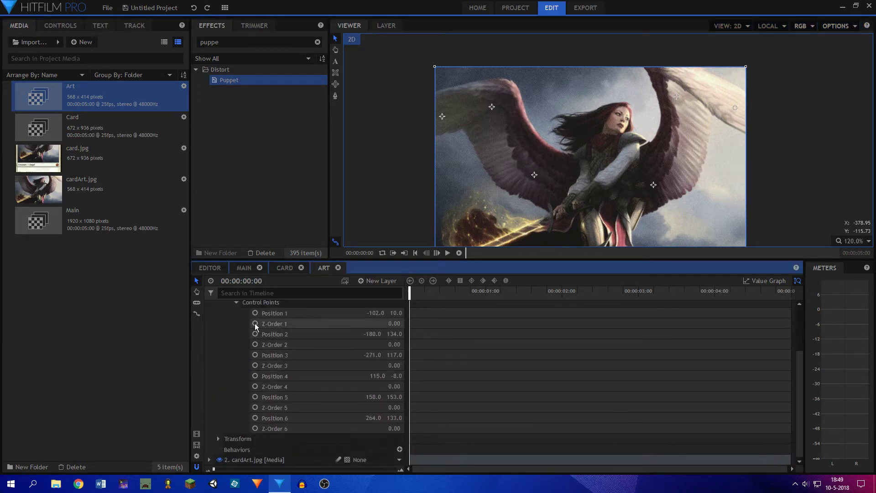
click(255, 313)
click(255, 334)
click(255, 355)
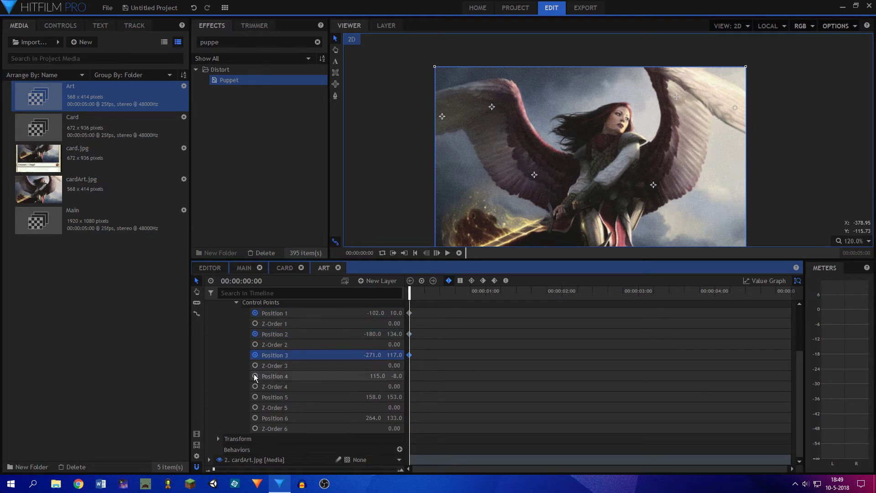
click(255, 376)
click(255, 397)
click(255, 418)
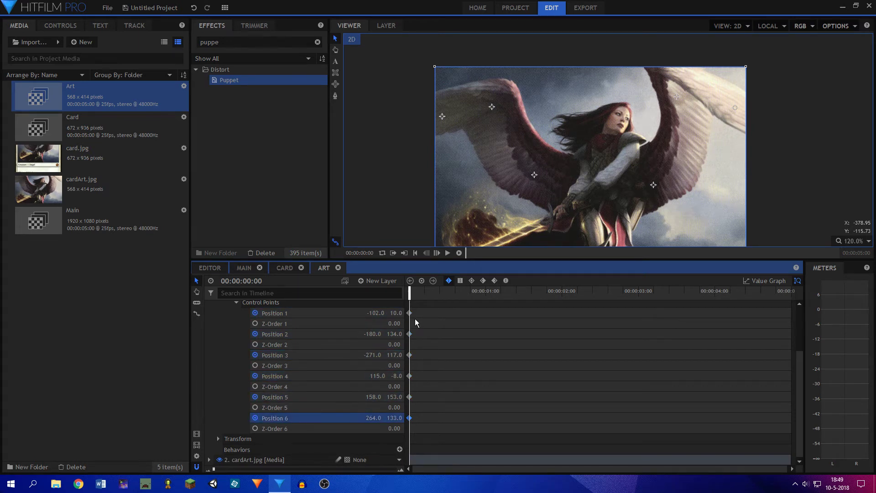
At 00:00:01:01, move the Position 1 control point near the base of the left wing to about -102.3, 11.0
drag(413, 292, 488, 292)
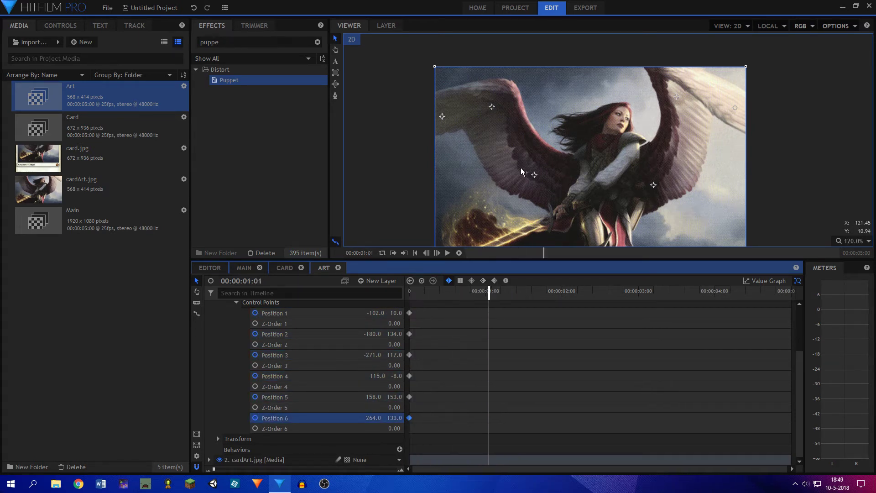
scroll(521, 168, up, 2)
drag(537, 190, 536, 191)
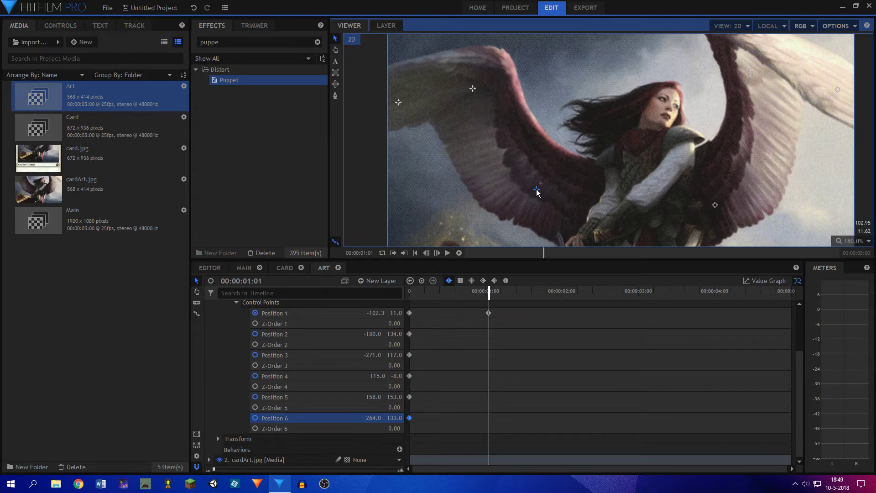
At 00:00:01:01, shift the left wing's Position 2 pin to about -167.9, 134.3 and the Position 3 tip pin to about -292.3, 110.5
drag(472, 89, 474, 89)
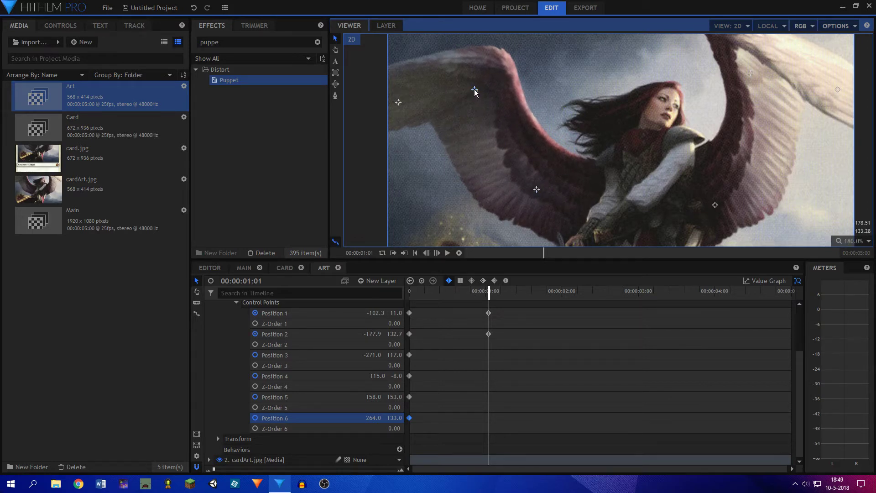
drag(393, 428, 390, 429)
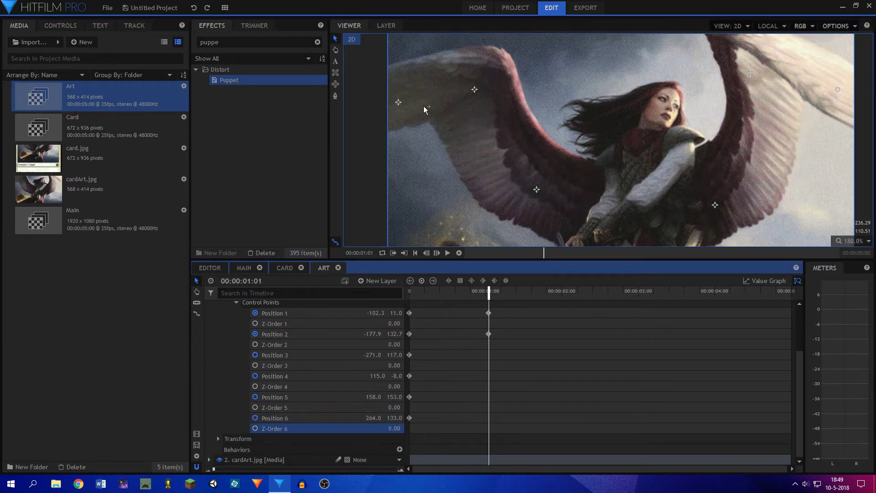
drag(398, 103, 380, 108)
drag(475, 89, 482, 88)
Play the animation from the start to 00:00:01:24 and there move Position 2 to about -160.1, 131.0 and Position 3 to about -279.6, 116.6
drag(482, 288, 410, 291)
key(space)
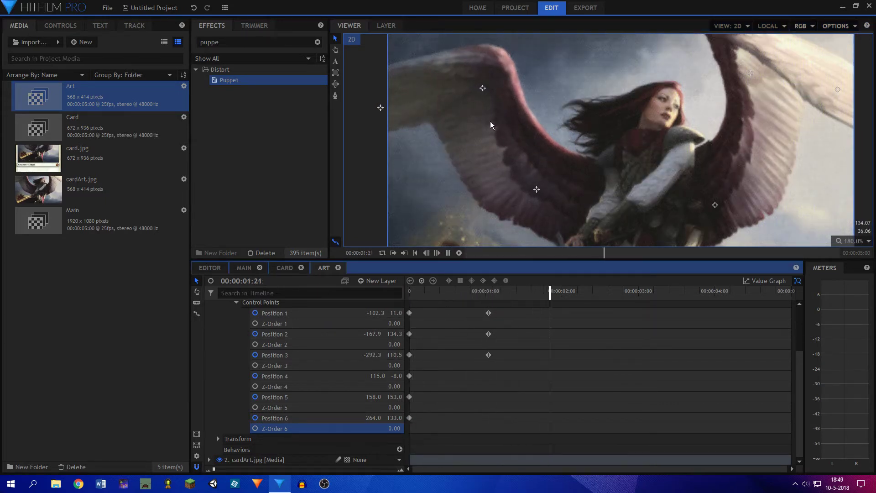
key(space)
drag(483, 89, 489, 92)
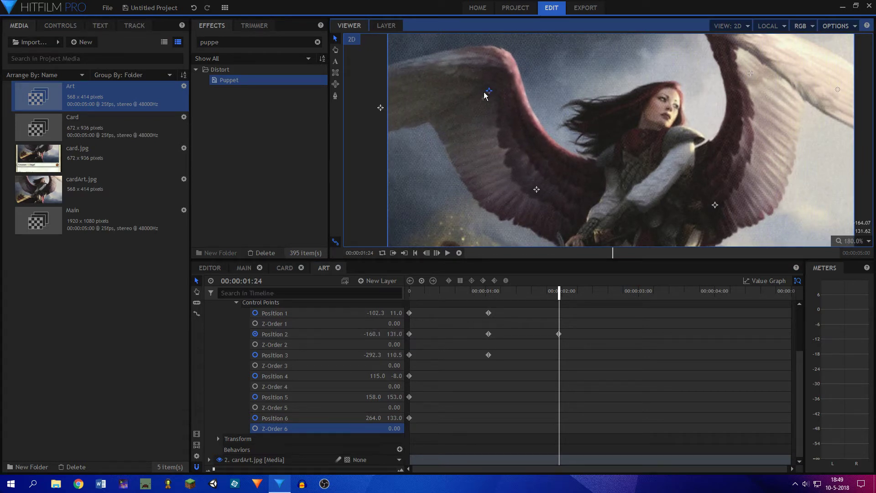
drag(390, 108, 391, 105)
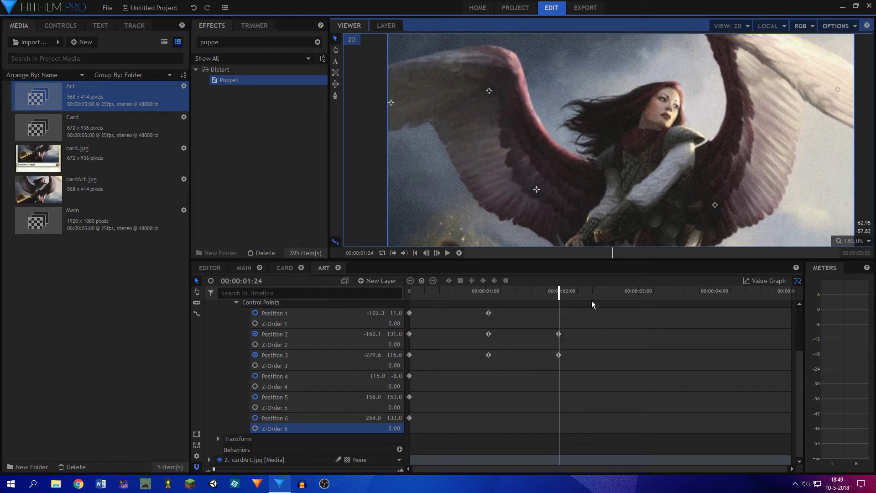
At 00:00:03:05, move the left wing's base pin, Position 1, to about -105.1, 16.0
click(561, 295)
drag(561, 296, 654, 295)
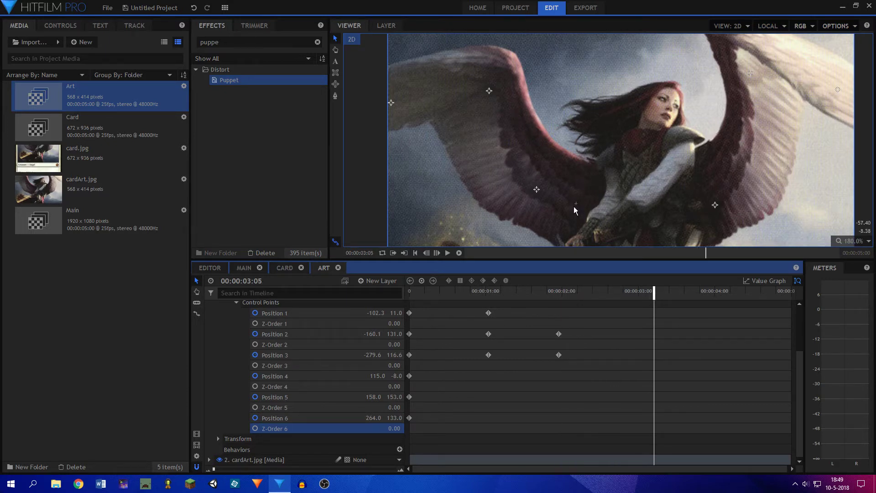
drag(537, 190, 534, 187)
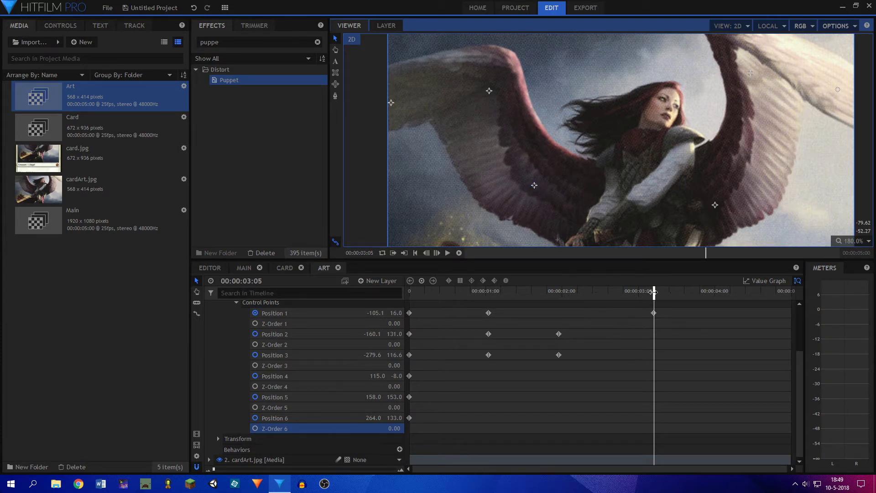
Play back the left wing's puppet animation from the first frame
drag(654, 291, 486, 292)
drag(420, 269, 410, 274)
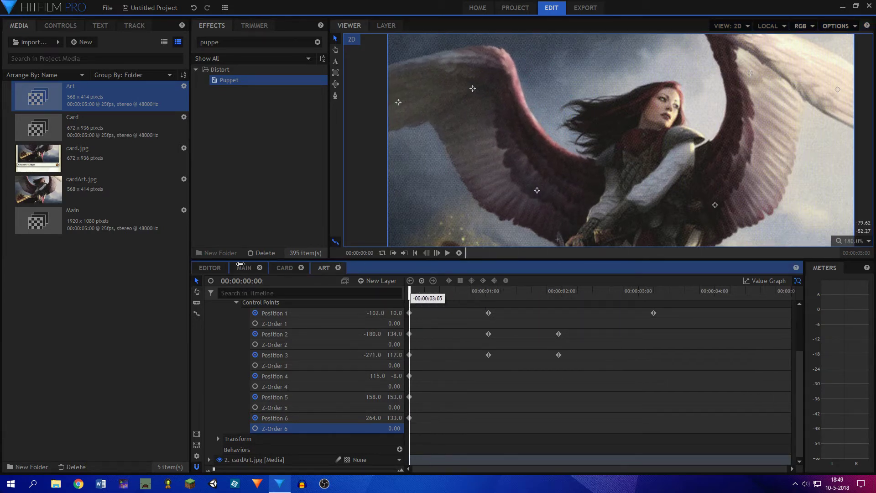
key(space)
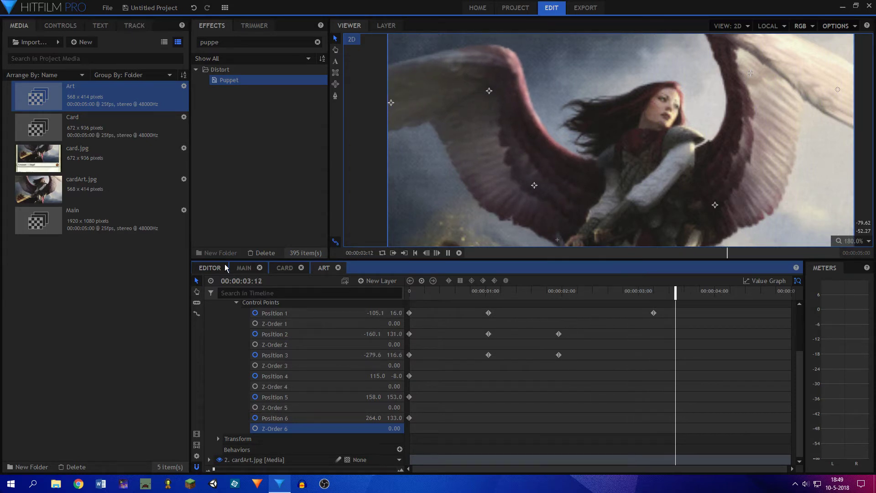
key(space)
Copy the first-frame keyframes of all six puppet position points to the last frame, 00:00:04:24, so the motion loops
drag(738, 289, 790, 288)
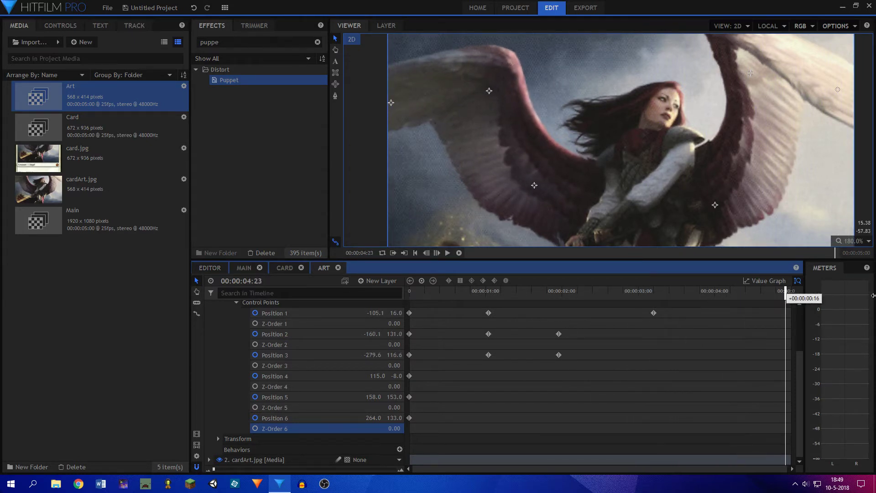
drag(432, 434, 393, 308)
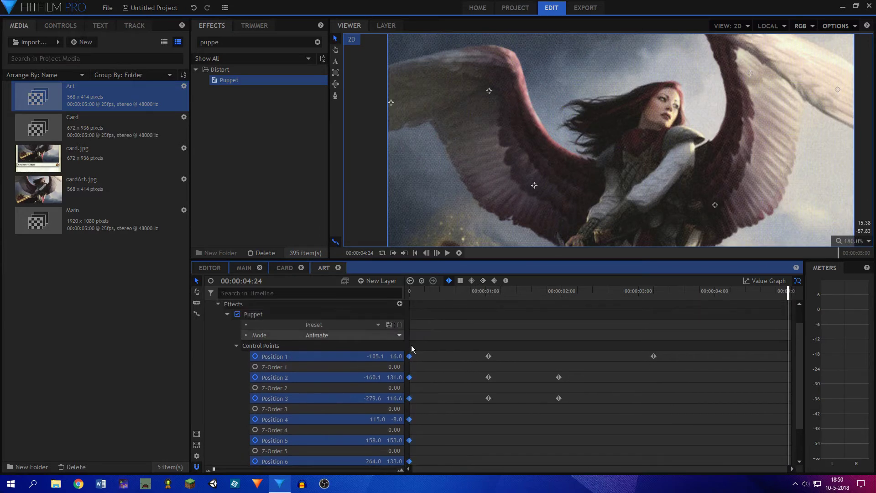
scroll(443, 400, down, 1)
key(ctrl+c)
key(ctrl+v)
click(650, 345)
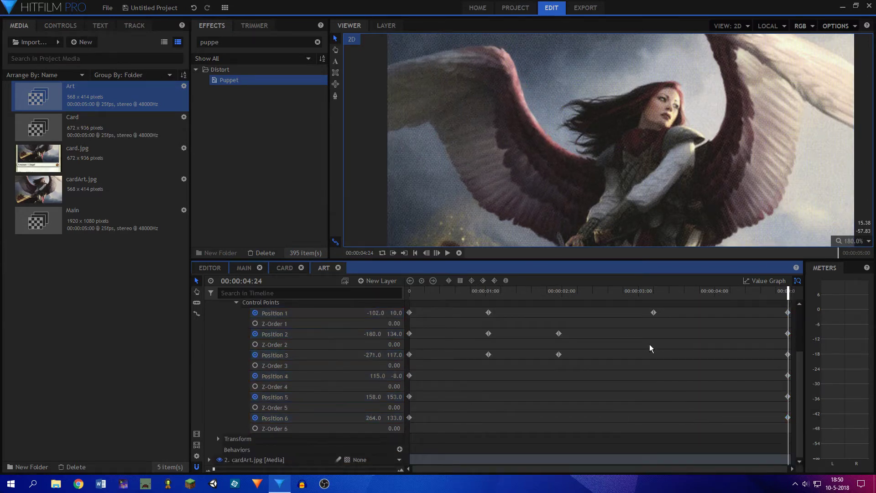
At 00:00:00:13, move the right wing's Puppet pins, Position 5 to about 149.2, 158.2 and Position 4 to about 117.0, -6.1
drag(709, 294, 449, 292)
scroll(306, 333, up, 3)
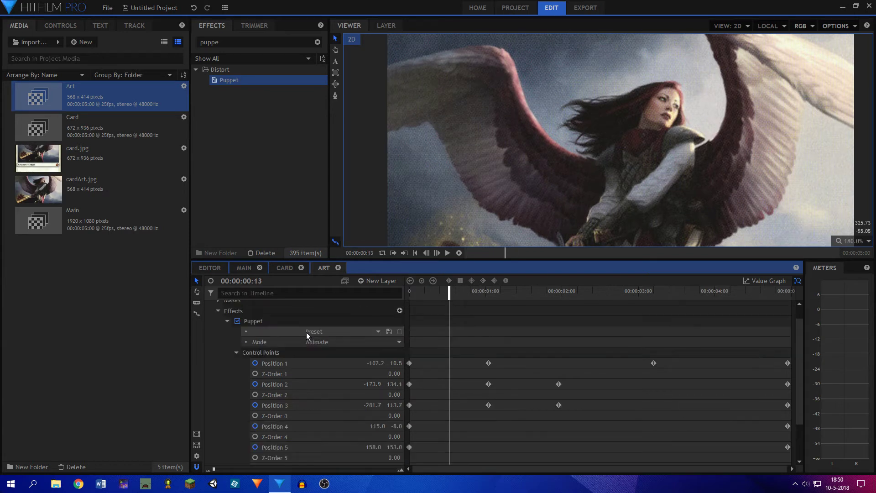
click(273, 322)
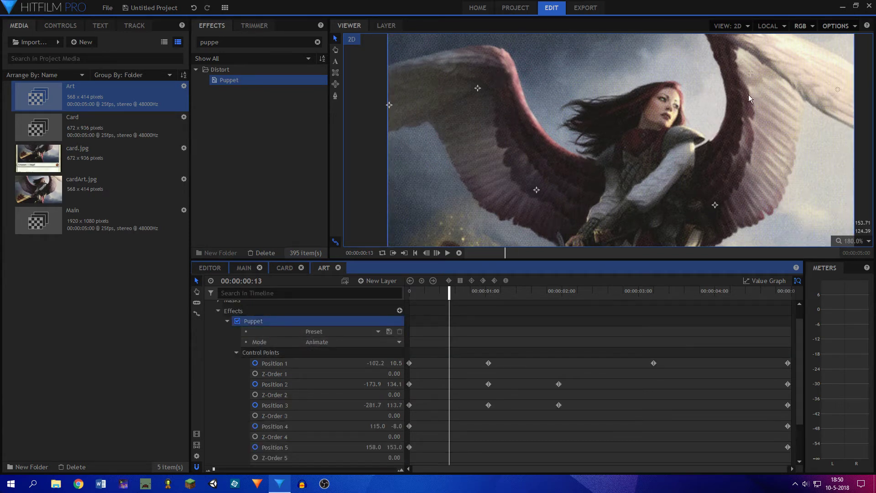
drag(822, 135, 752, 123)
drag(662, 101, 650, 99)
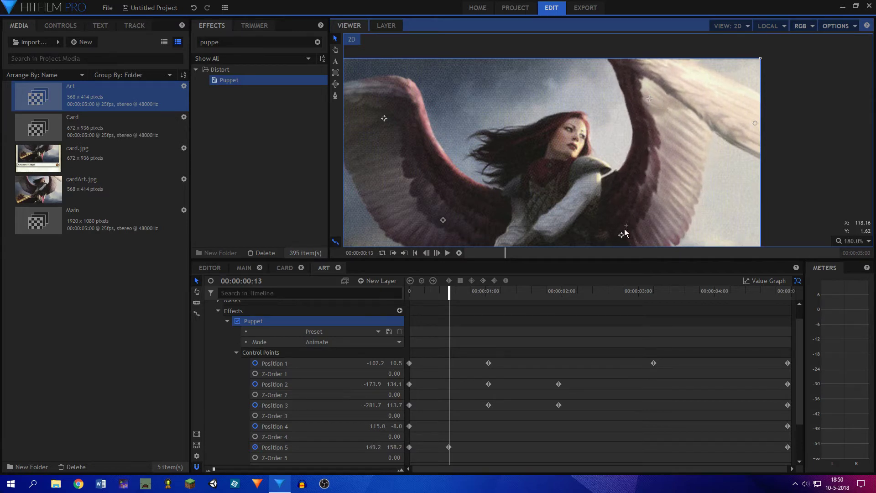
drag(625, 235, 604, 163)
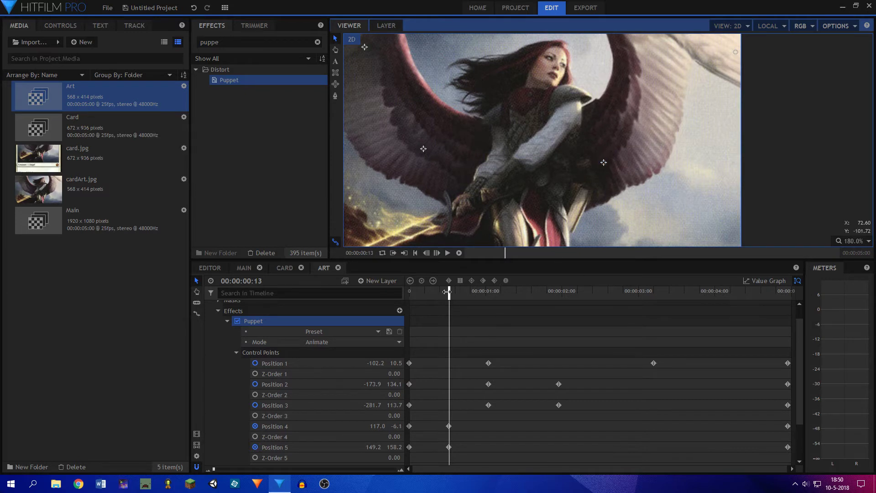
At 00:00:02:06, move Position 5 to about 146.4, 164.9 and nudge the right wing's tip pin slightly outward
drag(446, 291, 580, 294)
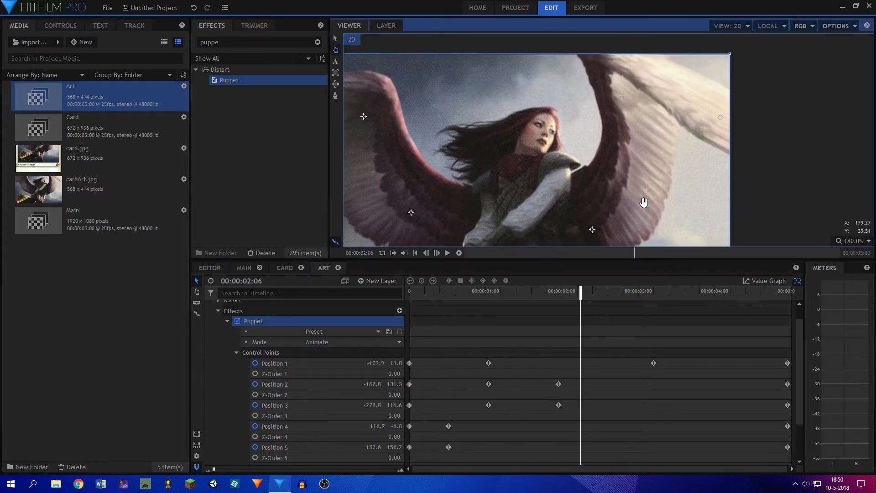
drag(623, 97, 617, 88)
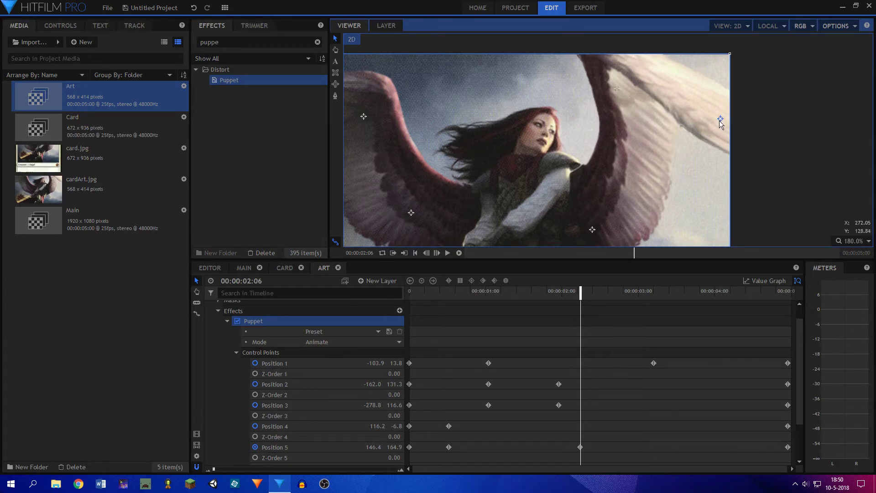
click(725, 120)
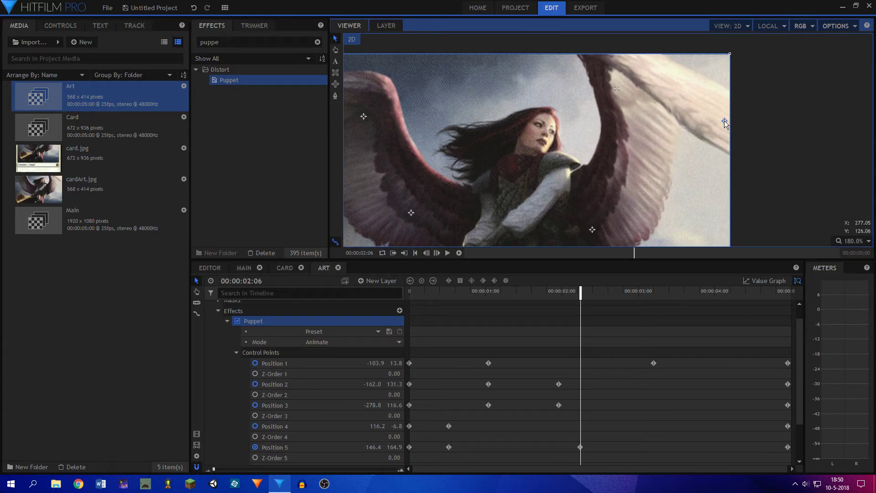
Scale the viewer to fit and play back the animation of both wings from the first frame
drag(584, 291, 153, 332)
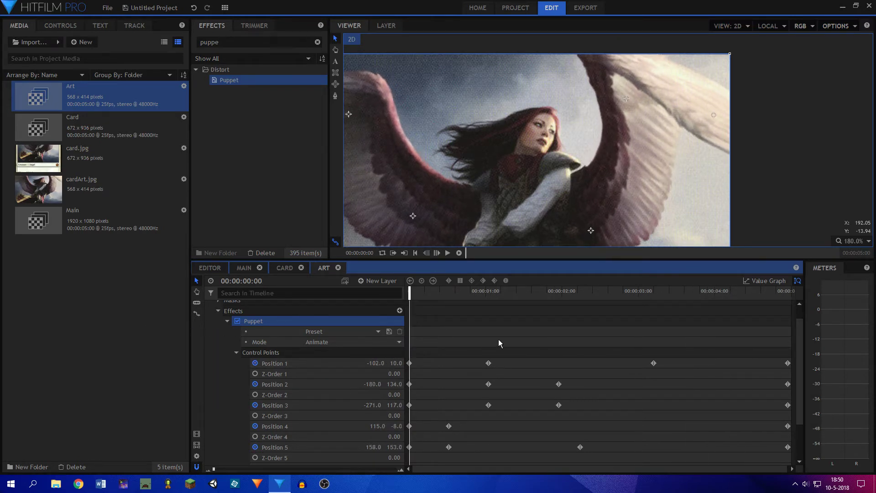
click(851, 241)
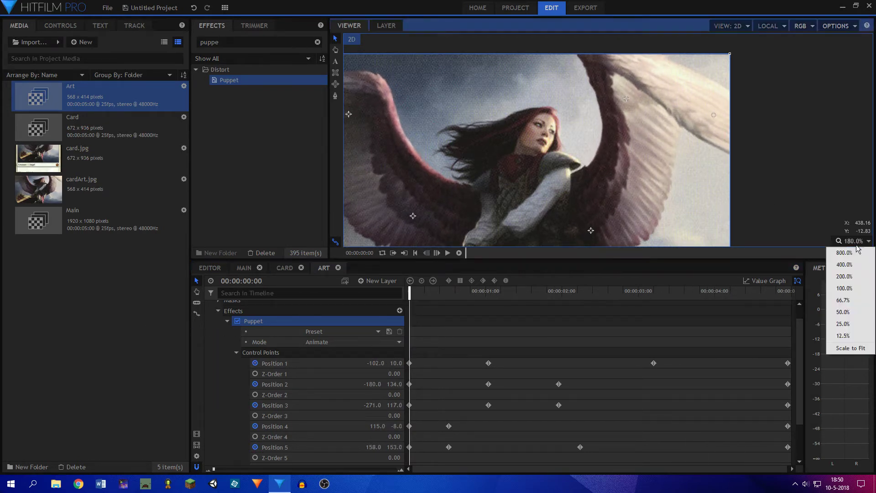
click(847, 348)
key(space)
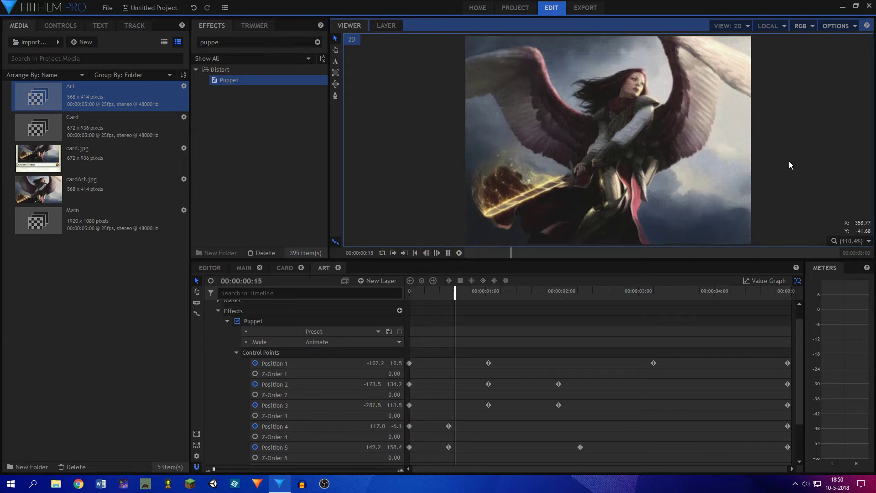
key(space)
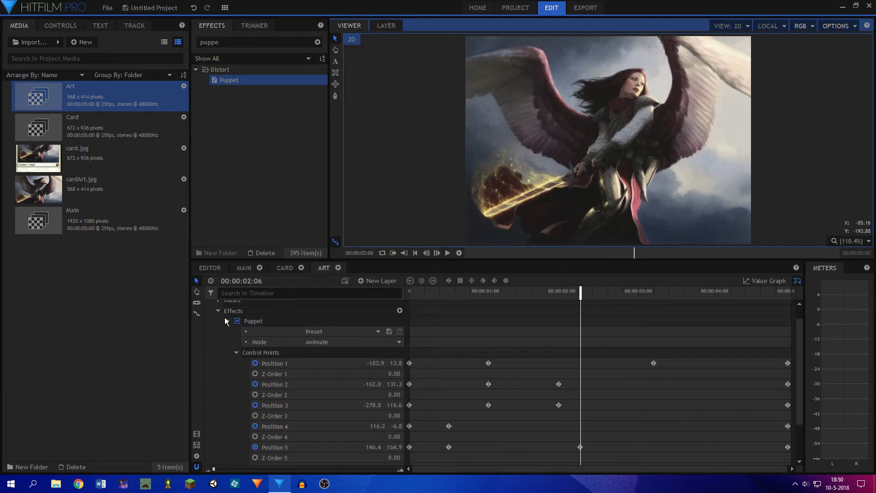
Collapse the wings layer and add a new Grade layer named sword
scroll(221, 318, up, 1)
click(217, 309)
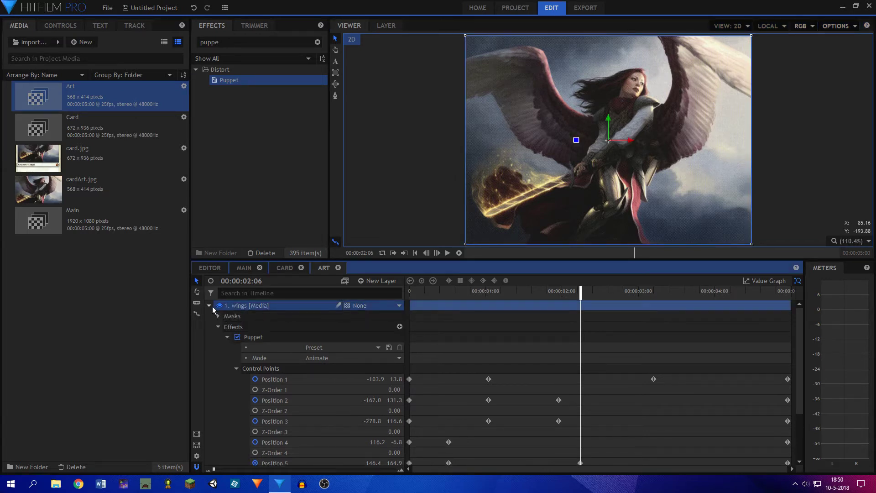
click(209, 305)
click(250, 316)
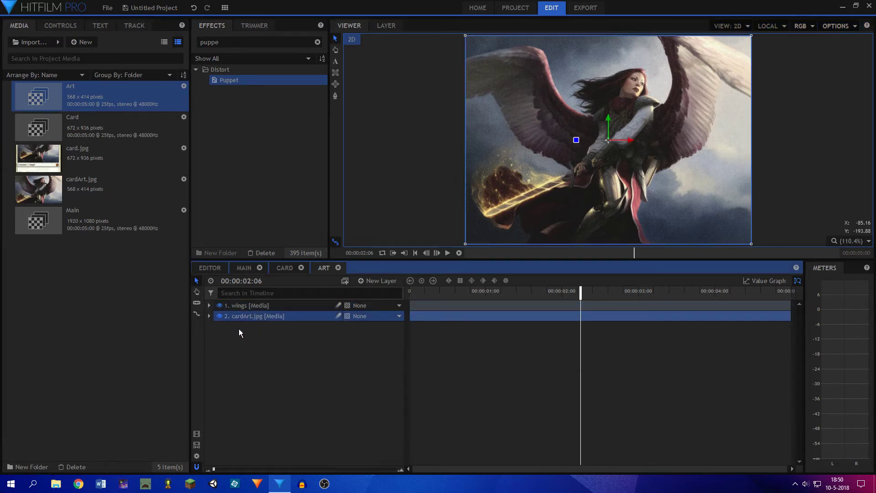
click(375, 281)
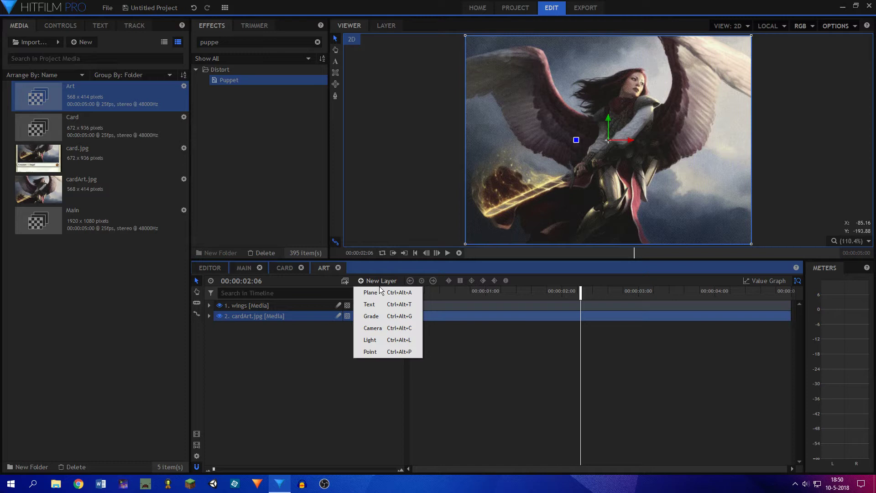
click(372, 316)
key(F2)
text(Di)
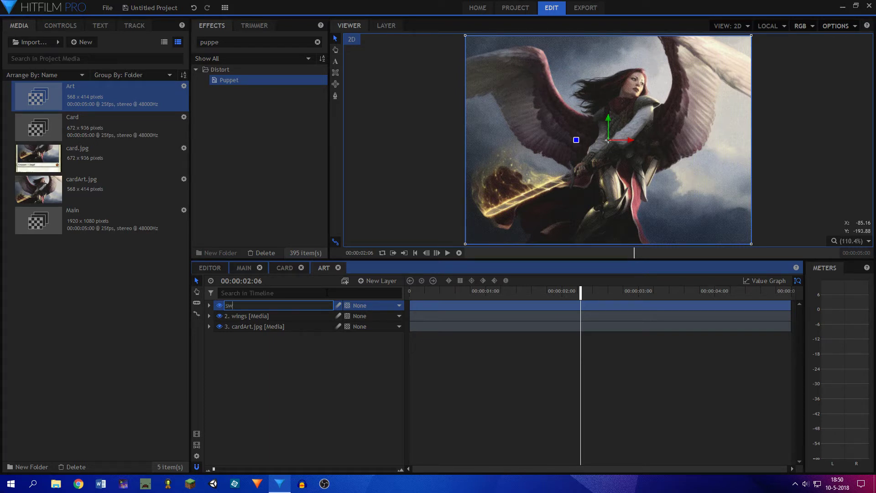
key(Return)
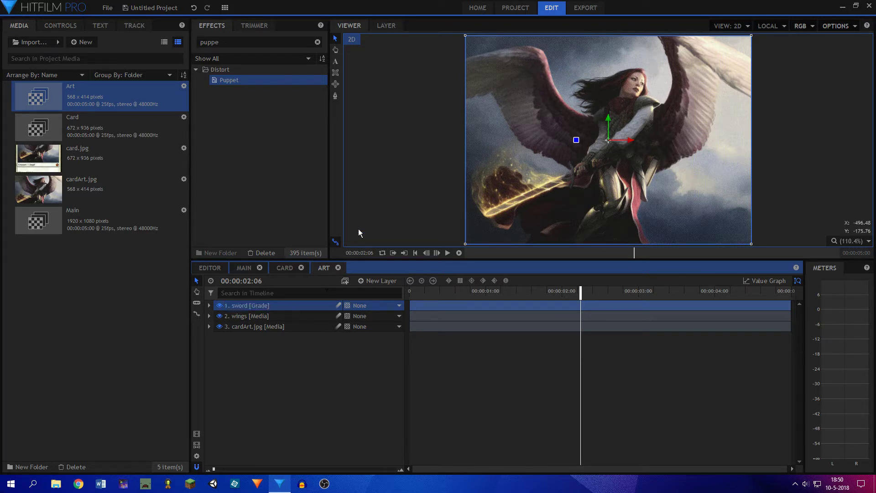
Apply the Fill Color effect to the sword layer and set its Blend Amount to 50%
click(209, 306)
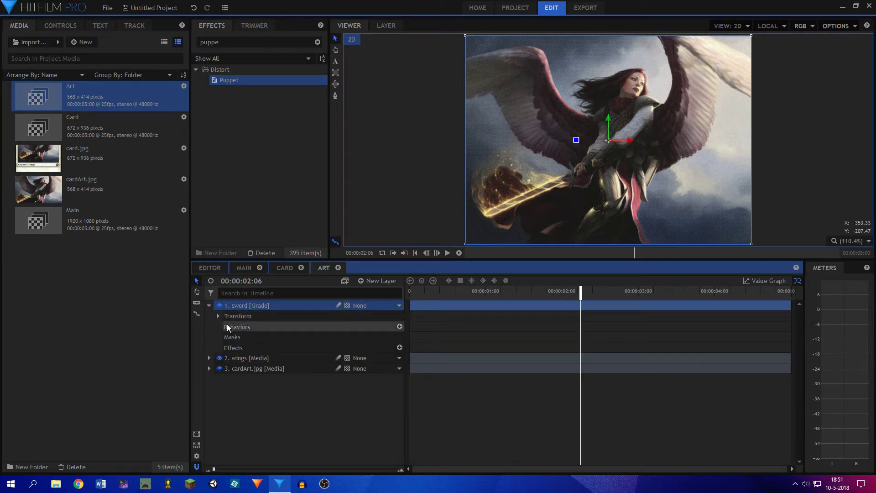
drag(228, 42, 13, 13)
text(fil)
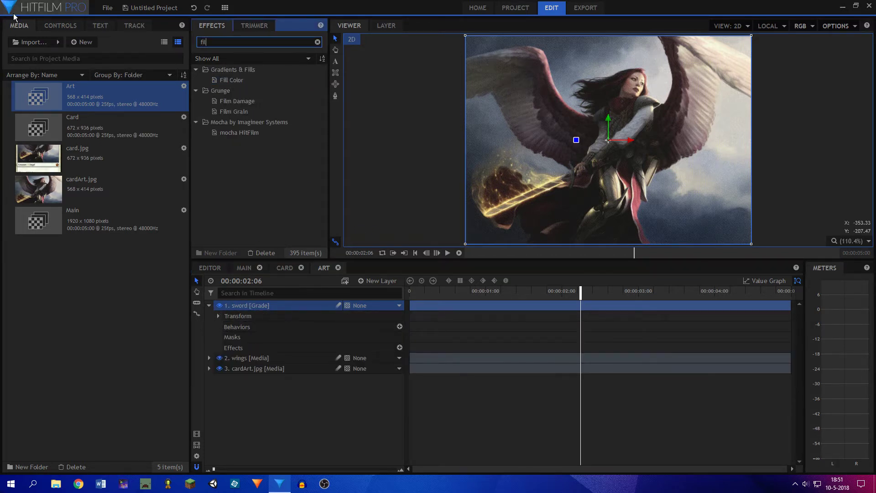
drag(231, 80, 254, 310)
click(228, 358)
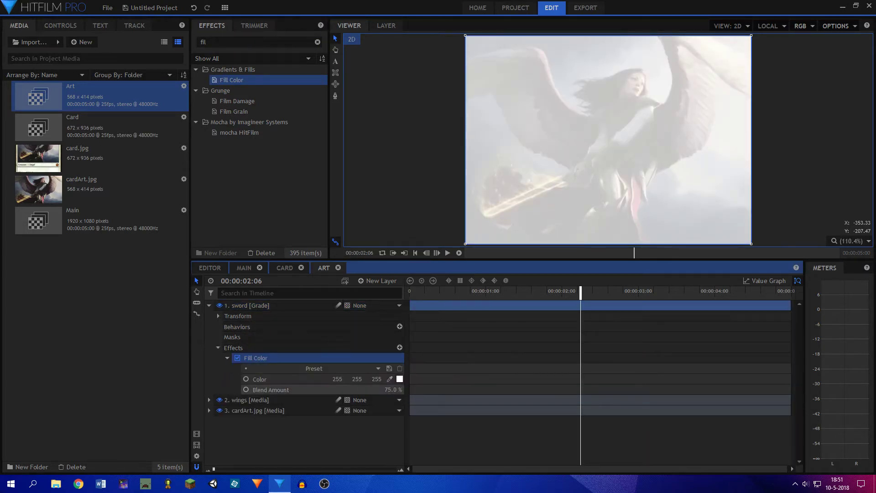
click(391, 389)
text(50)
key(Return)
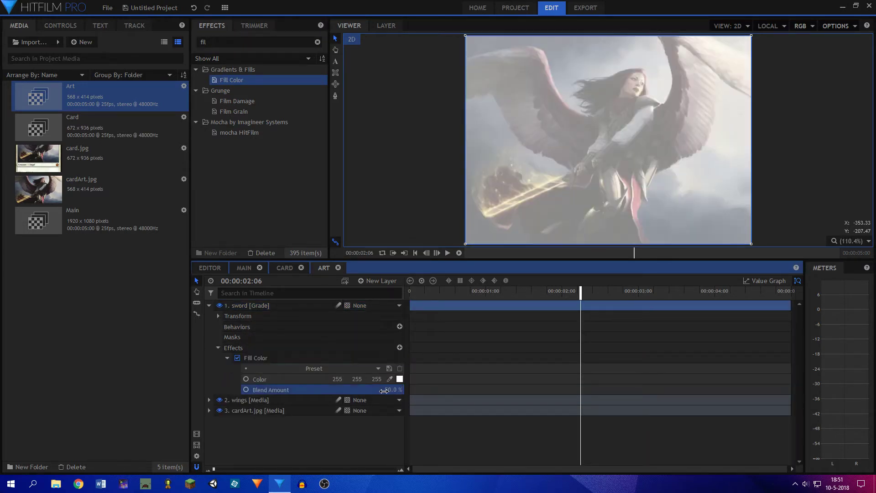
Draw a closed freehand mask on the sword layer around the flaming sword and its smoke and sparks
click(336, 96)
scroll(532, 222, up, 3)
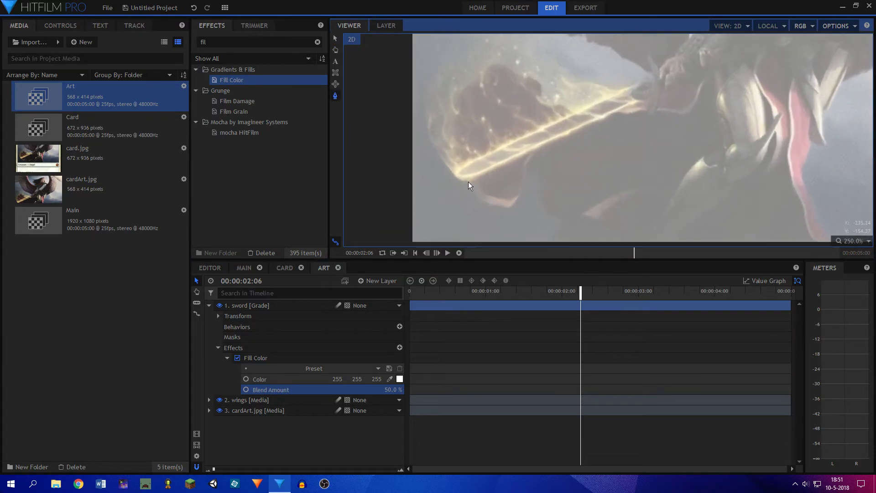
click(464, 183)
click(645, 101)
drag(629, 85, 647, 144)
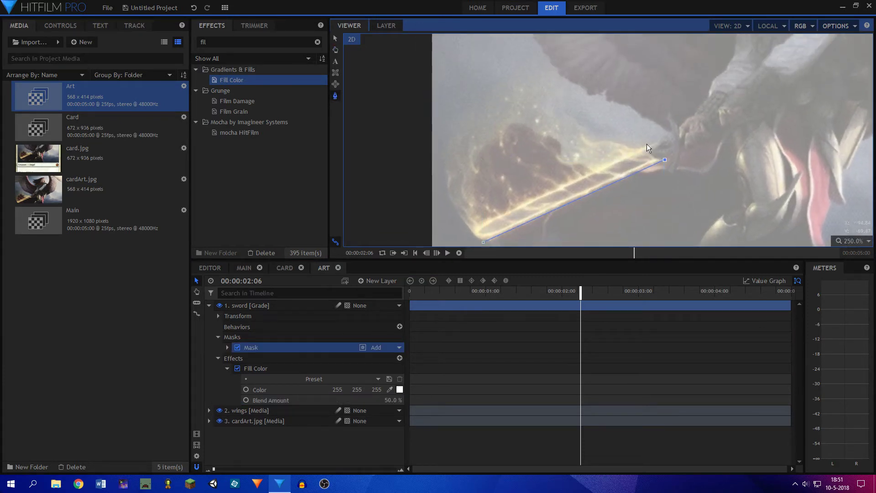
click(590, 130)
click(556, 61)
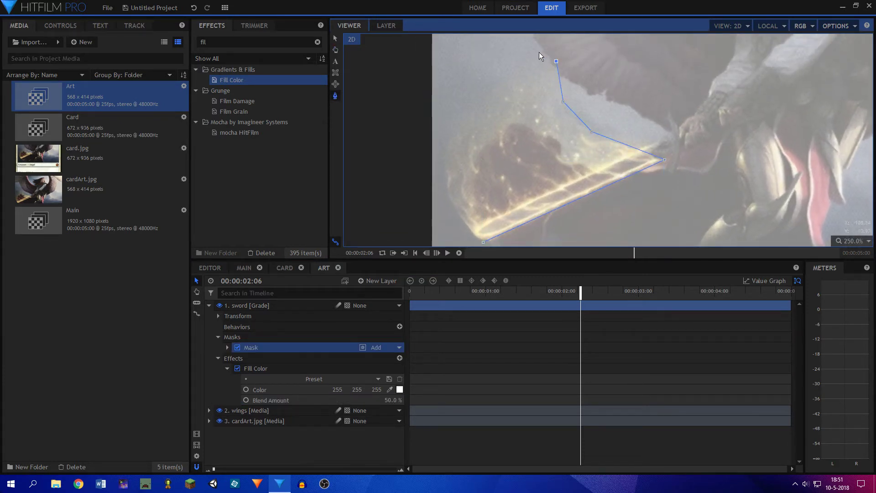
click(496, 87)
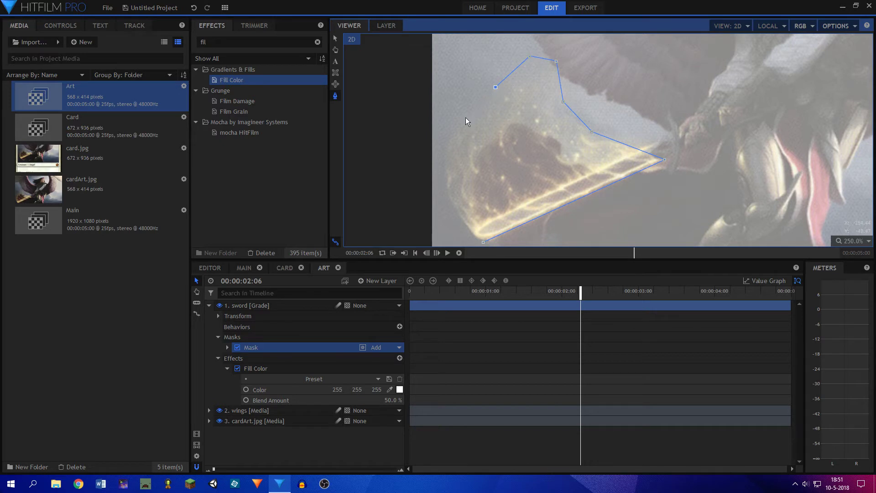
click(483, 242)
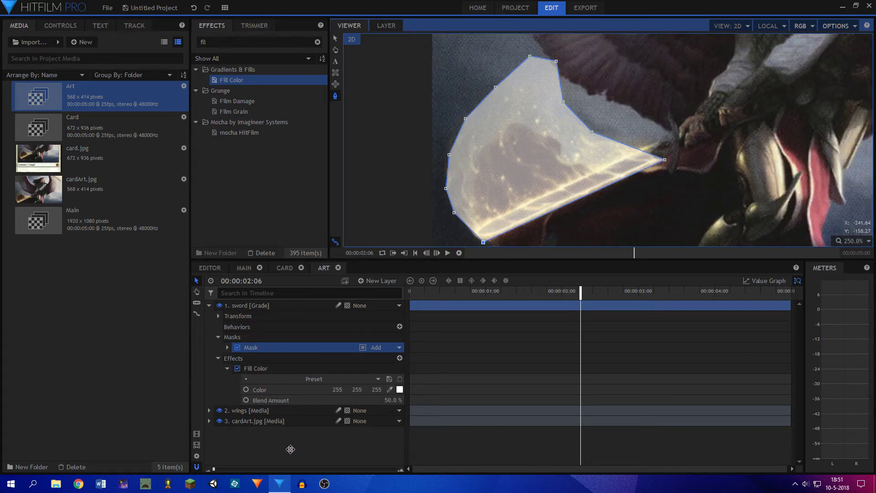
Set the sword mask's shape to 13 px Expansion, 19 px Feather Strength and 4 px Roundness
click(289, 446)
click(227, 347)
click(237, 358)
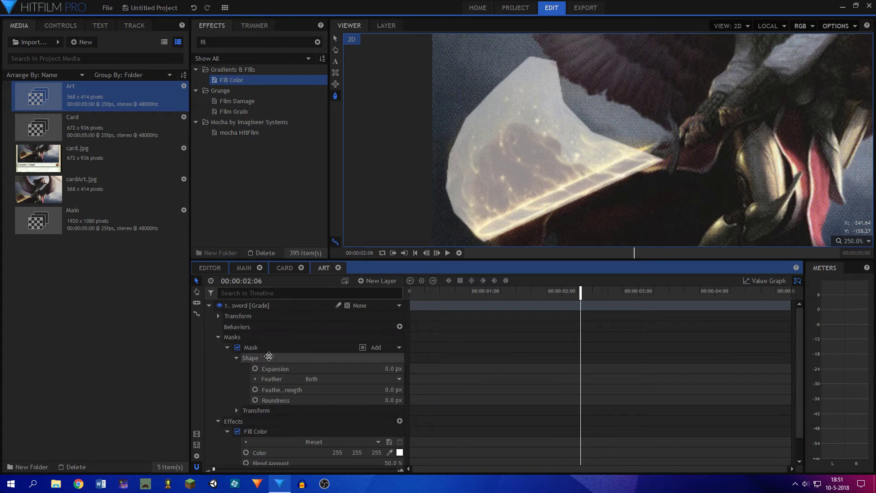
drag(393, 401, 396, 360)
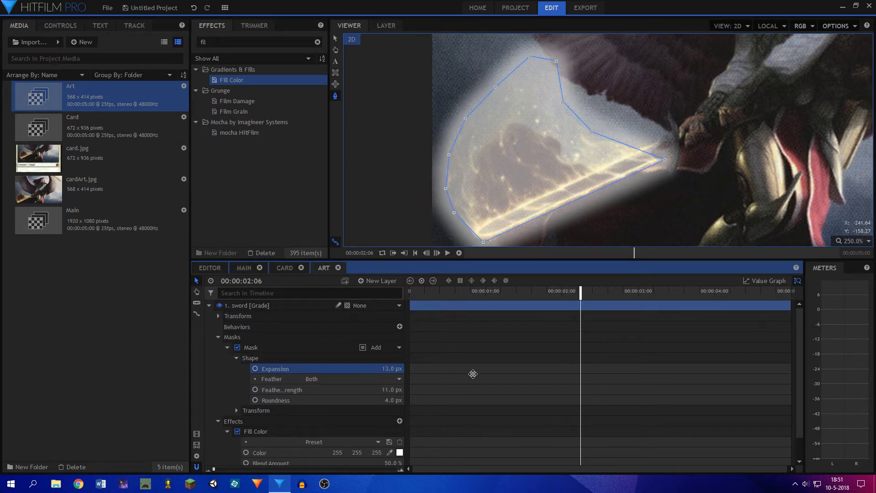
drag(401, 392, 404, 386)
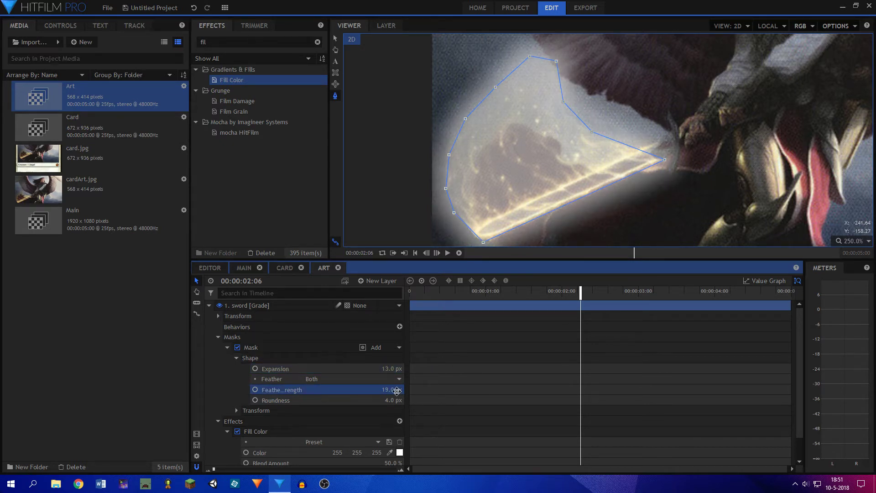
View the feathered mask with the whole artwork scaled to fit, and collapse the Mask and Fill Color properties
key(v)
click(410, 112)
scroll(411, 112, down, 5)
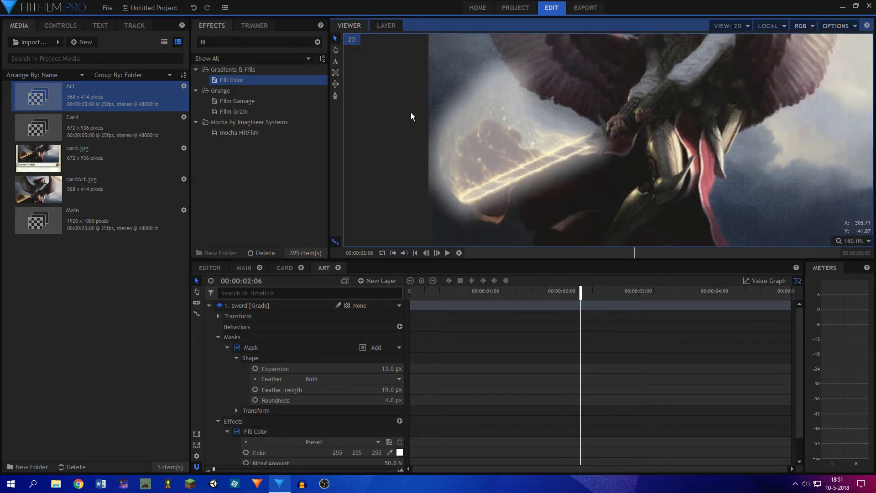
click(854, 240)
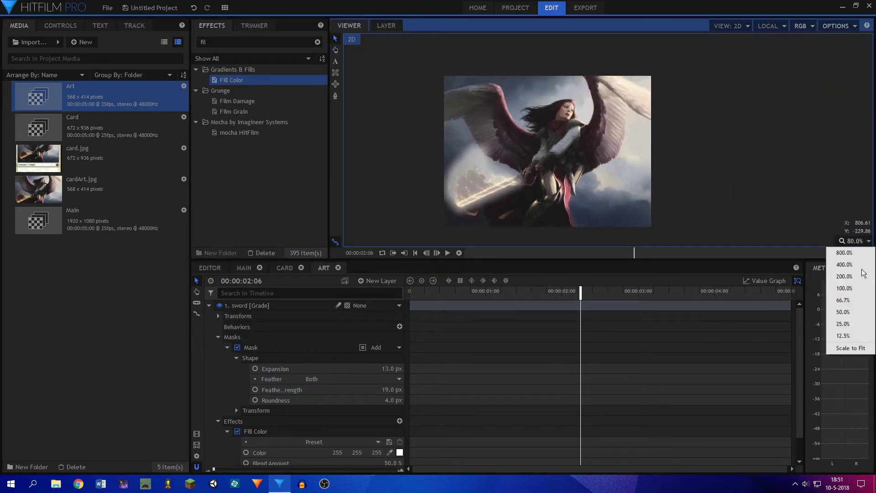
click(849, 349)
click(227, 348)
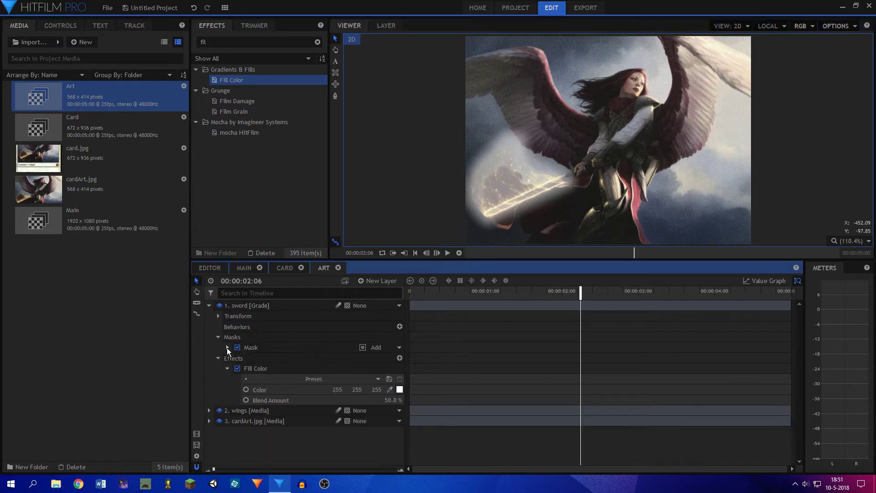
click(256, 368)
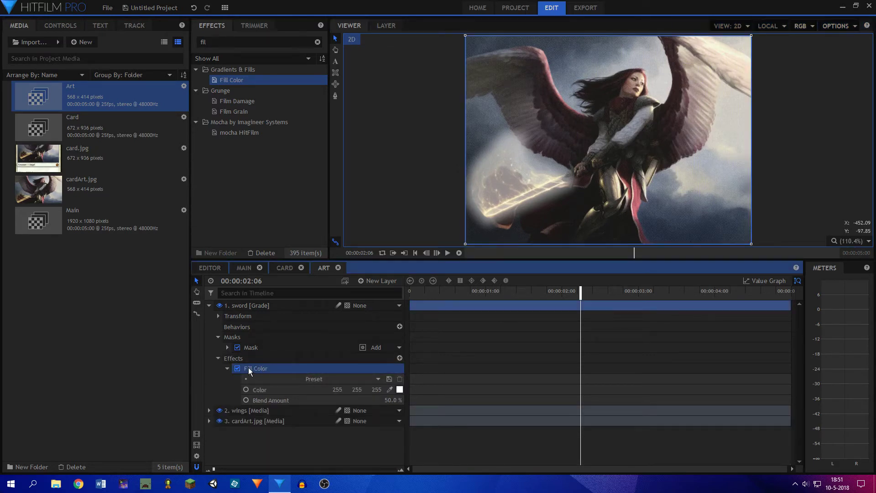
click(228, 369)
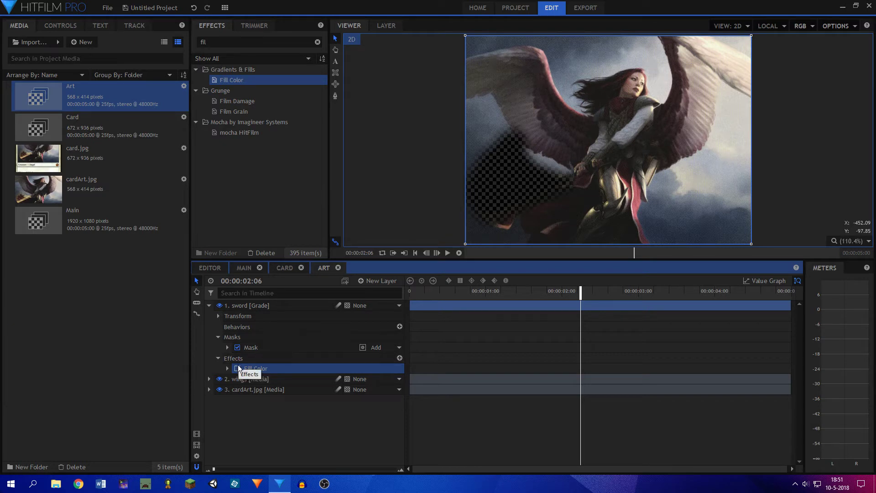
Toggle the sword layer's mask and Fill Color effect off and on to compare how the mask limits the grade
click(237, 368)
click(317, 196)
click(237, 347)
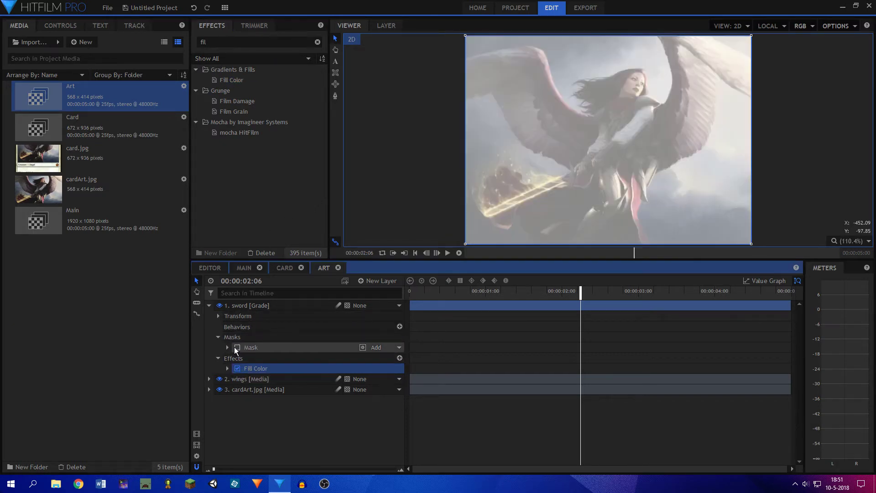
click(238, 368)
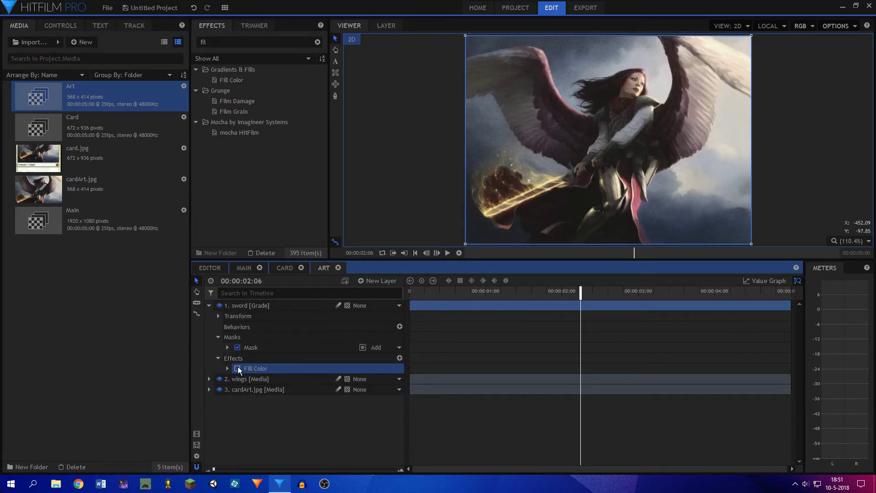
click(237, 368)
click(238, 368)
click(237, 368)
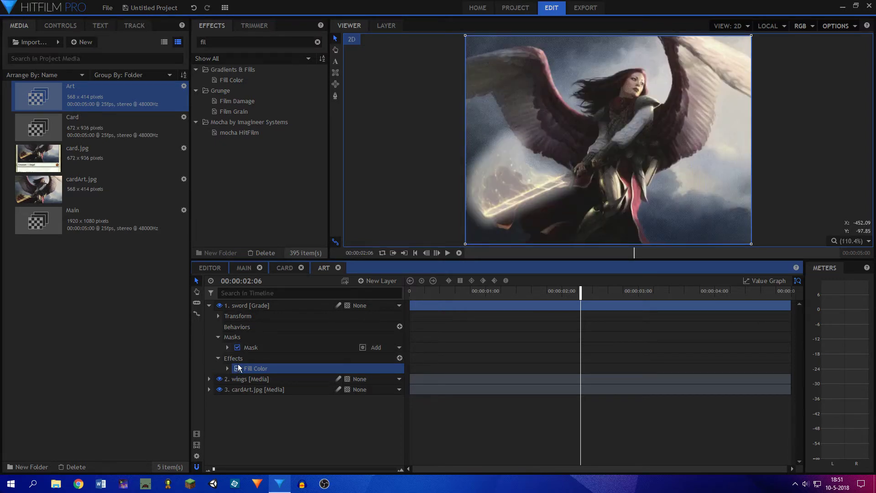
click(237, 347)
click(236, 347)
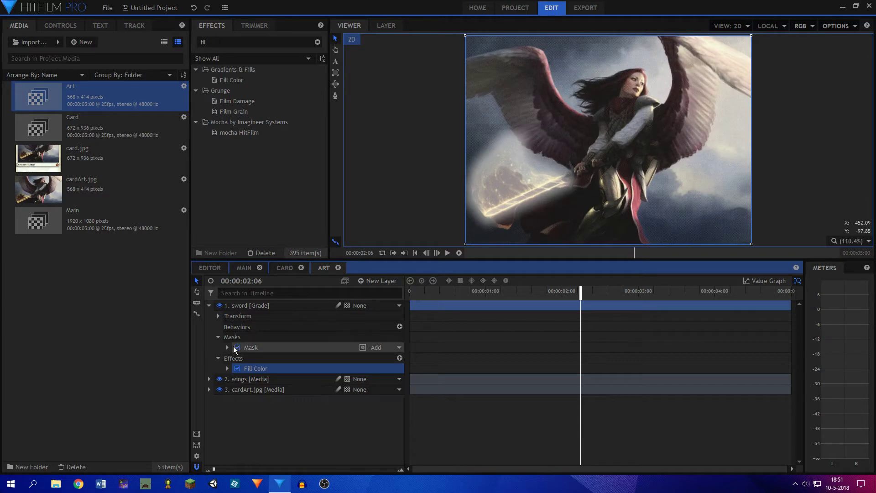
click(237, 347)
click(237, 368)
click(238, 368)
click(237, 347)
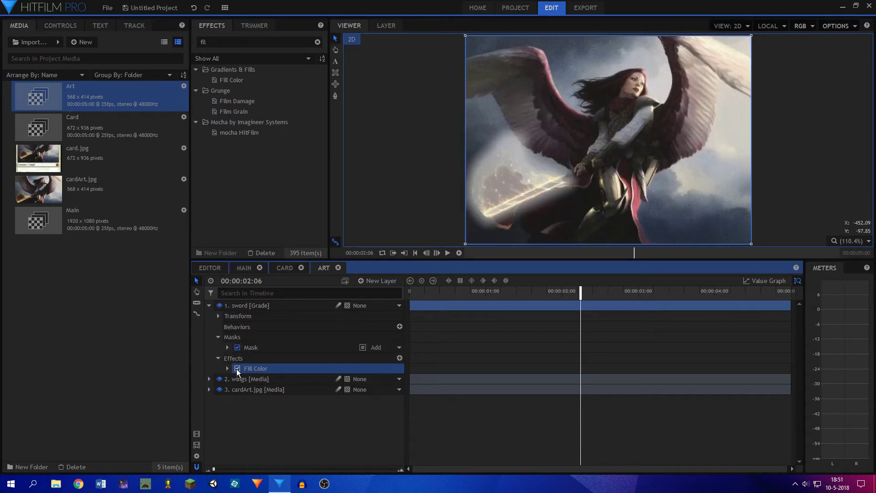
Disable the Fill Color effect on the sword layer
click(237, 368)
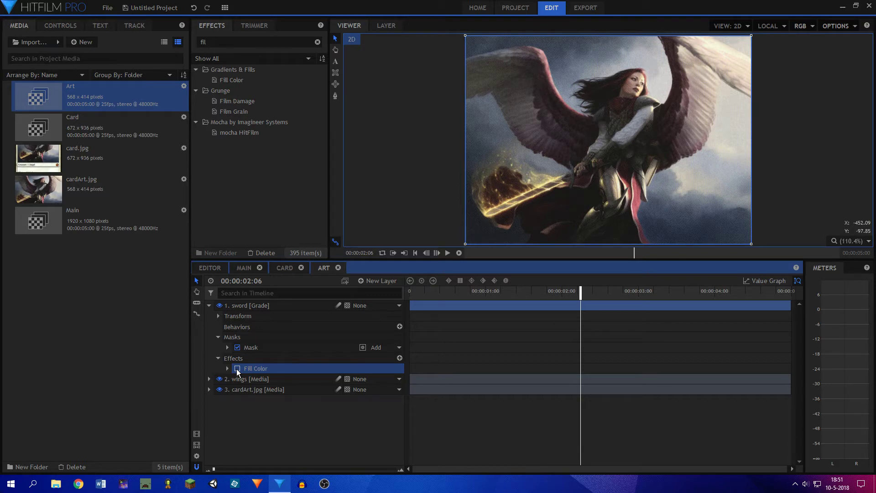
click(238, 368)
click(237, 368)
scroll(569, 186, up, 3)
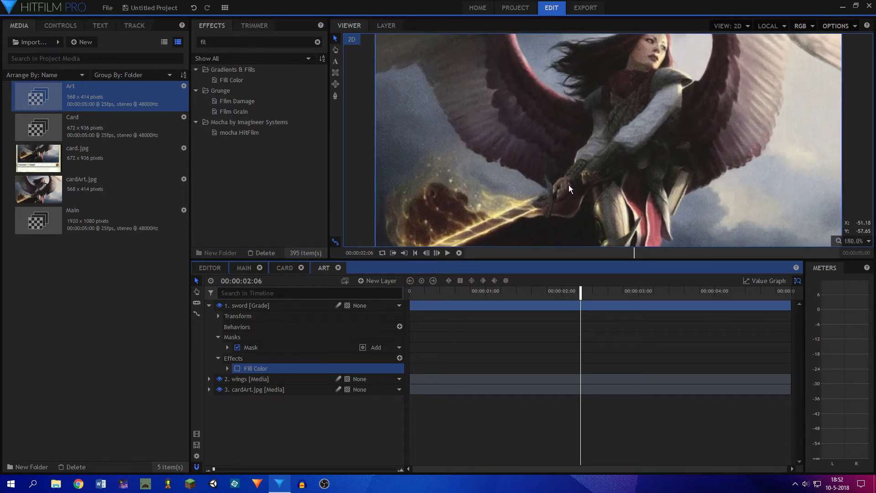
scroll(569, 185, down, 3)
scroll(585, 171, up, 2)
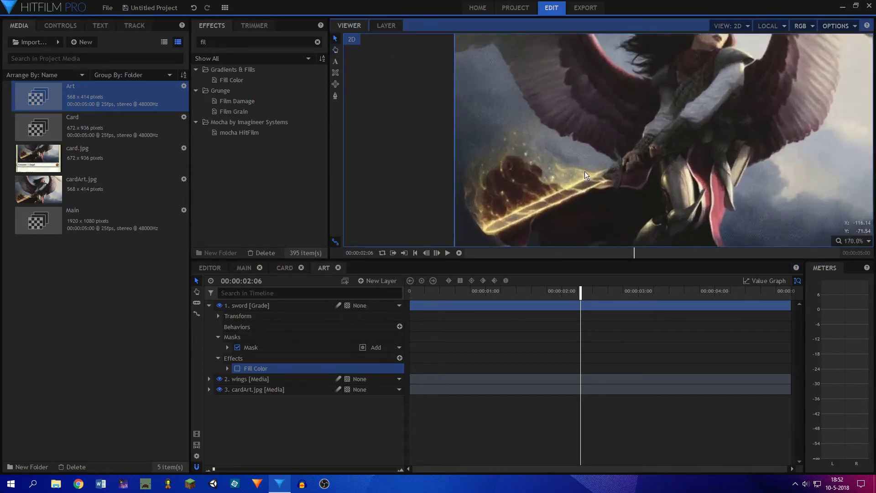
scroll(586, 178, up, 2)
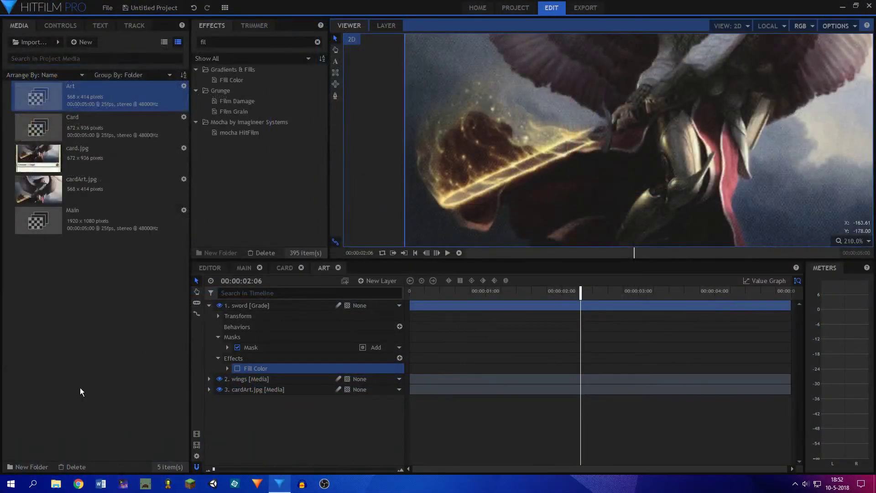
Clear the effects search and apply Heat Distortion from the Distort category to the sword layer
click(80, 388)
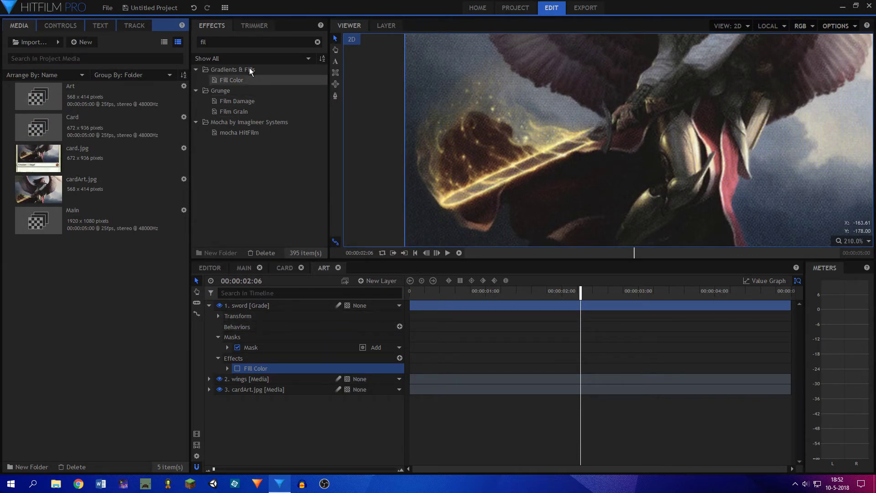
click(232, 41)
text(ene)
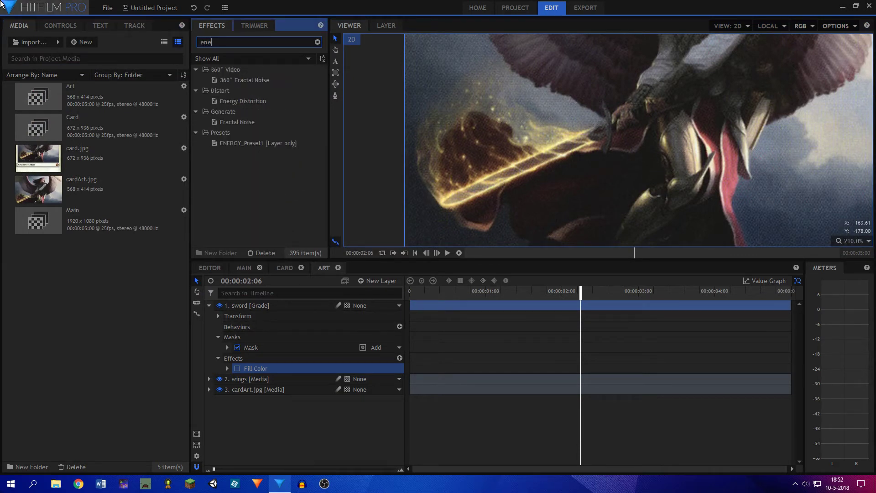
key(BackSpace)
key(BackSpace)
key(BackSpace)
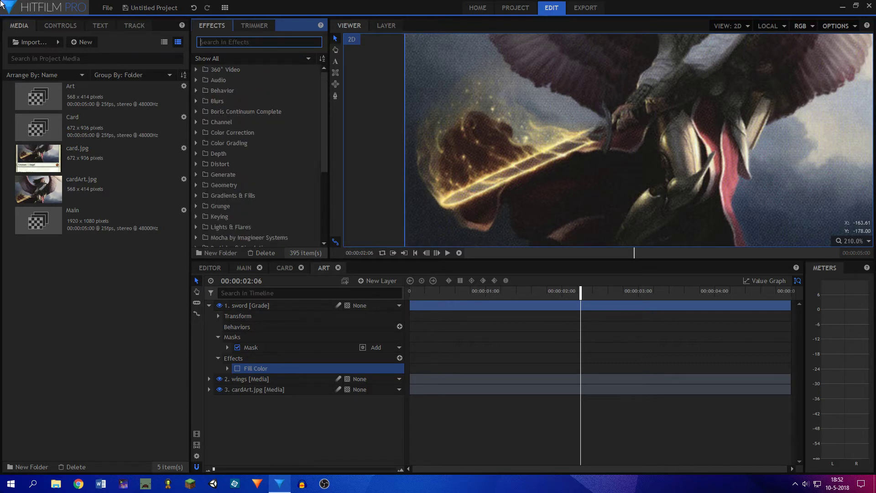
click(196, 166)
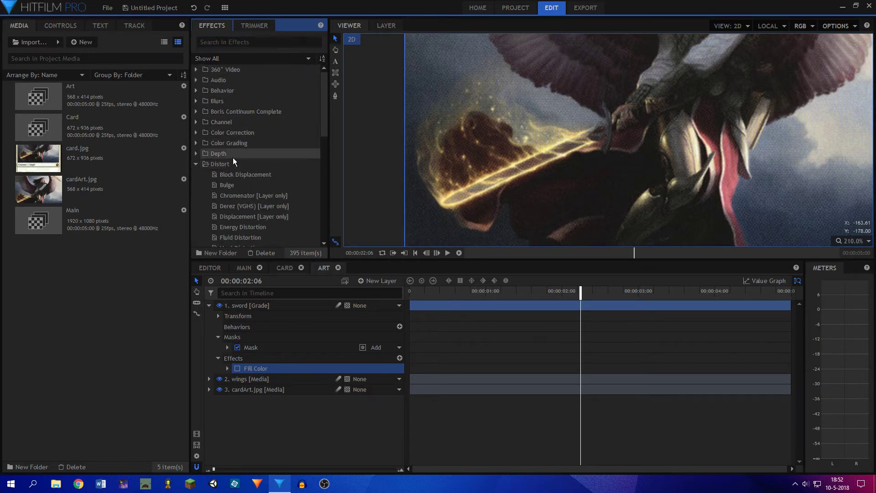
scroll(232, 161, down, 2)
drag(240, 197, 263, 371)
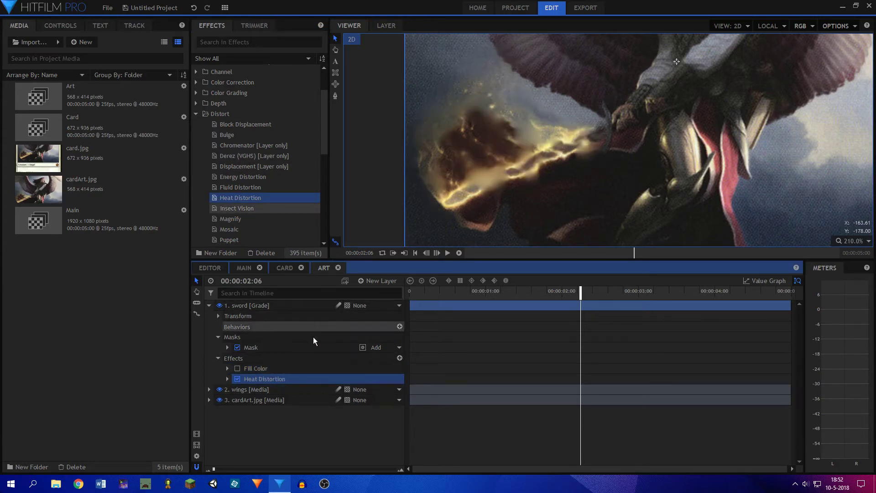
Set Heat Distortion's Diffusion Bias to 100 and Diffusion Strength to 0, and scrub the timeline to check the motion
click(227, 379)
scroll(233, 391, down, 1)
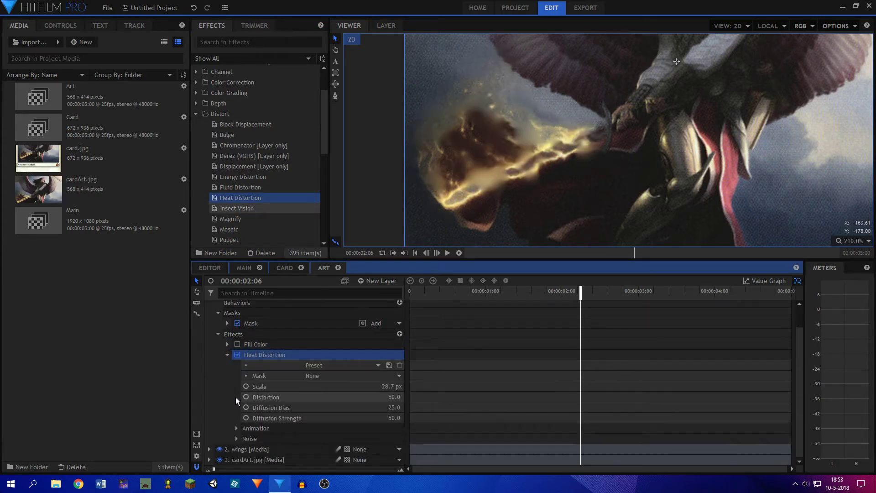
mouse_move(390, 407)
mouse_down()
mouse_move(320, 407)
mouse_move(393, 407)
mouse_up()
drag(392, 418, 356, 418)
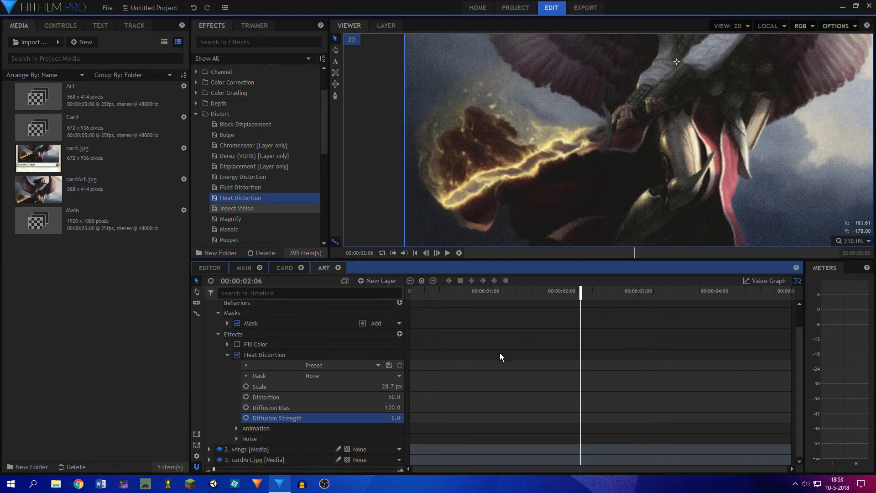
drag(461, 299, 451, 321)
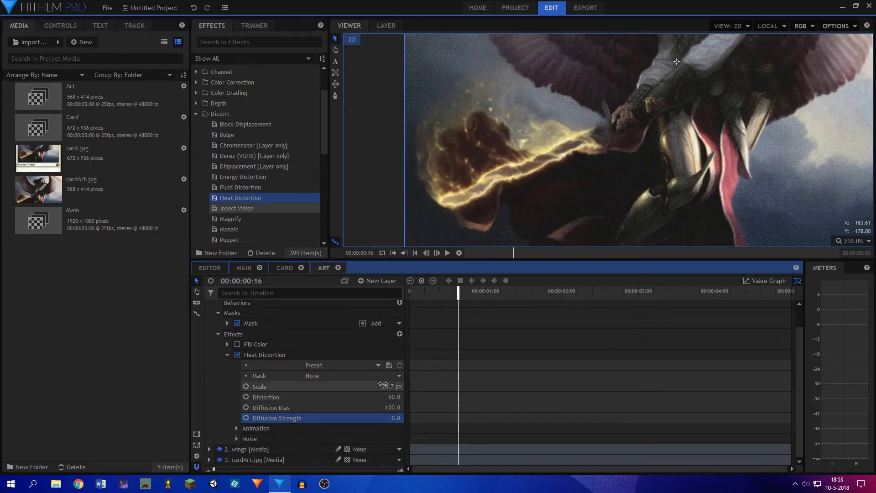
Try a Heat Distortion Scale of 10 px and play back the animation
click(397, 386)
text(10)
key(Return)
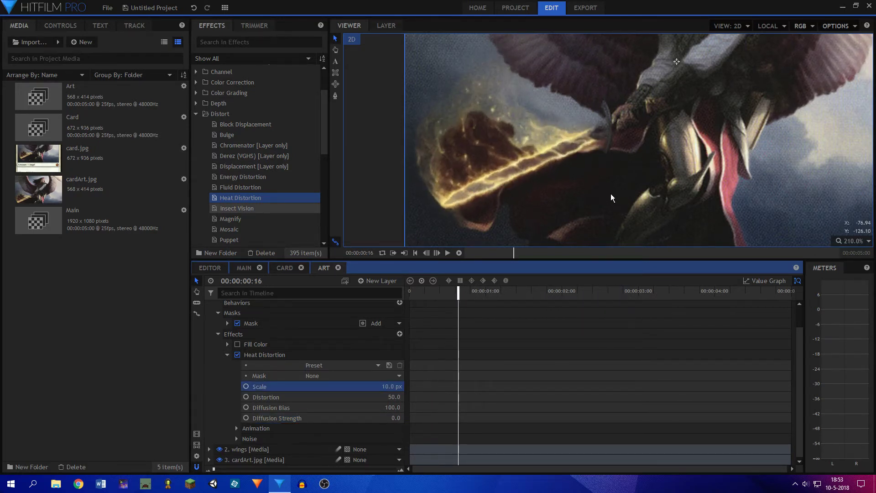
key(space)
key(space)
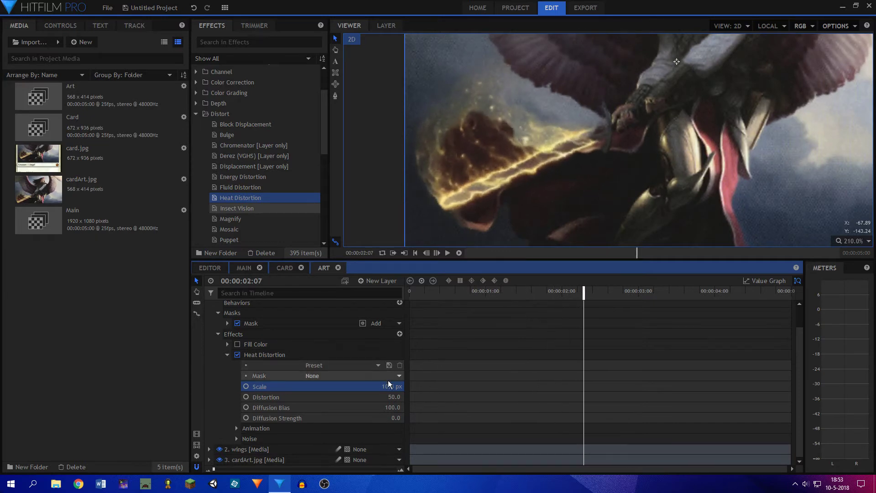
Set Heat Distortion's Distortion to 5 and Scale to 40 px, and play back the flame motion
click(395, 397)
text(5)
key(Return)
click(393, 387)
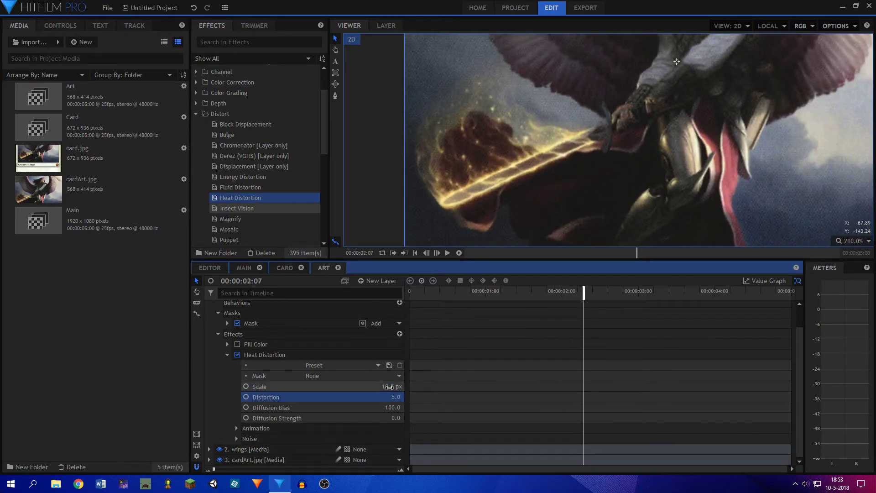
text(40)
key(Return)
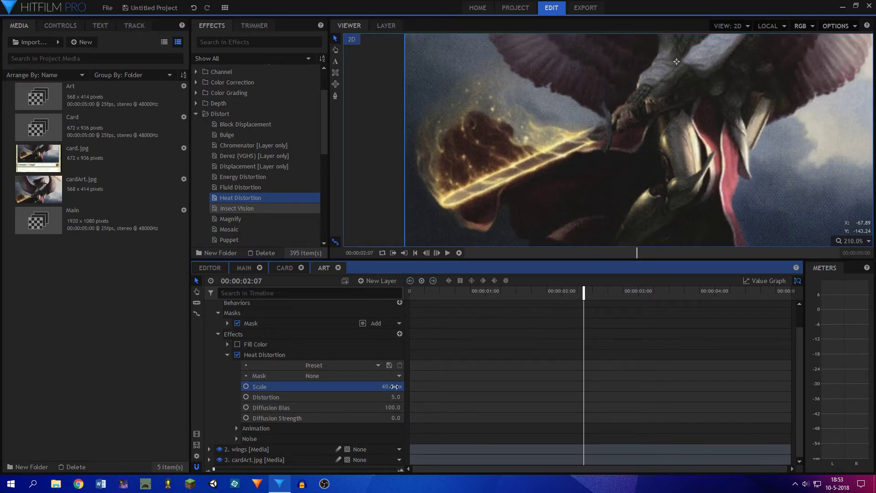
key(space)
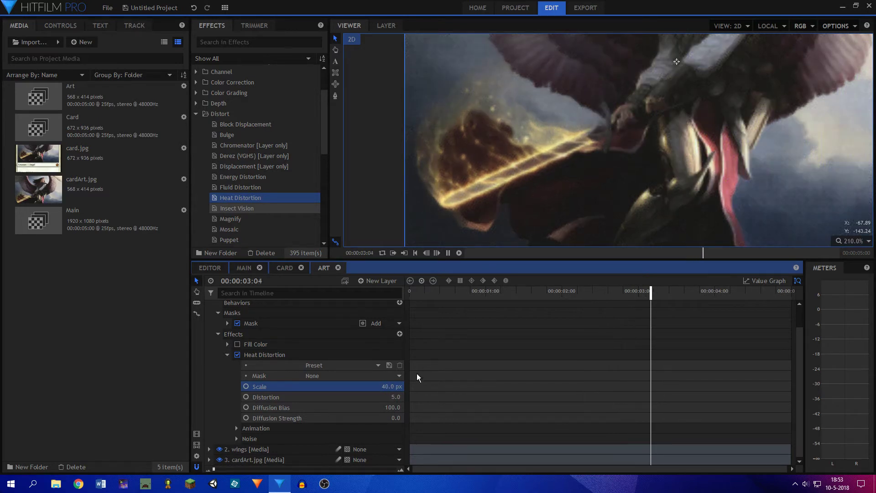
Set the sword layer's Heat Distortion amount to 10, play back the flames, and return near the start of the timeline
key(space)
click(393, 396)
text(10)
key(Return)
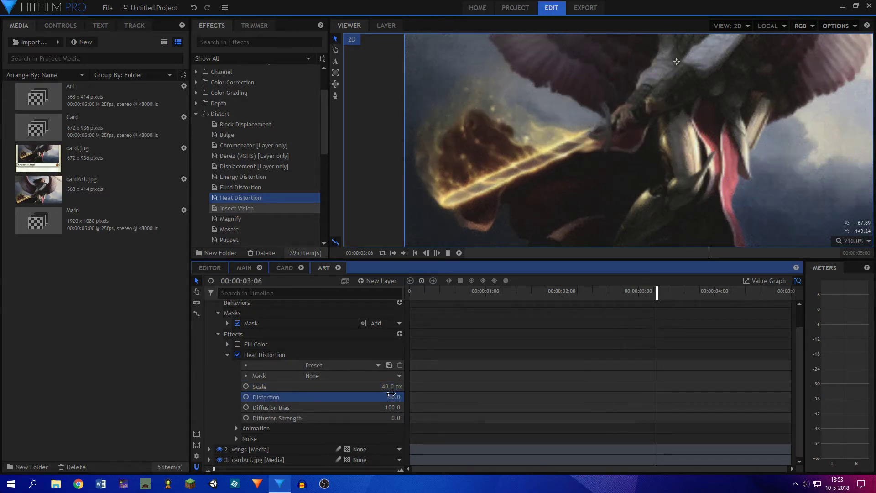
key(space)
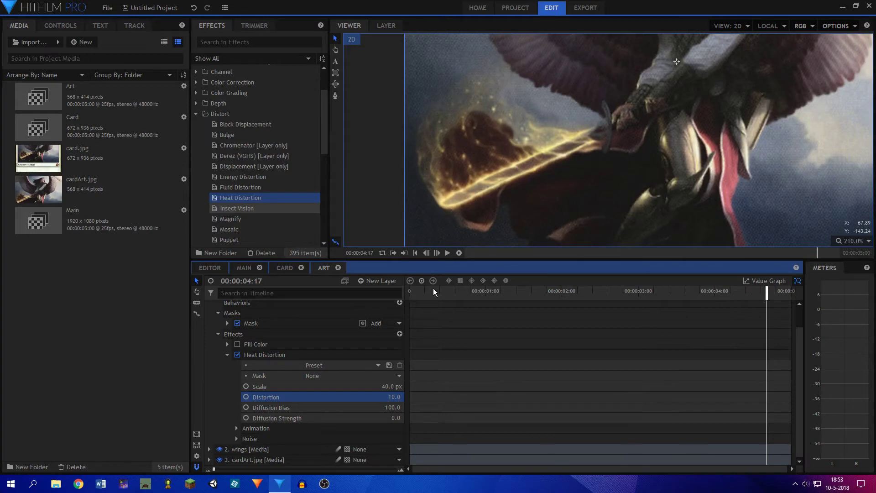
click(434, 288)
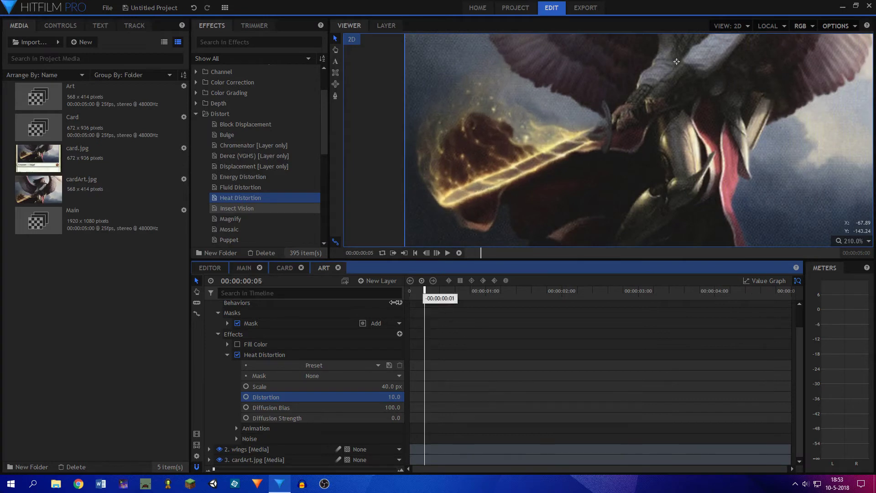
Check the viewer's playback resolution options in the Main composition
click(242, 268)
click(854, 28)
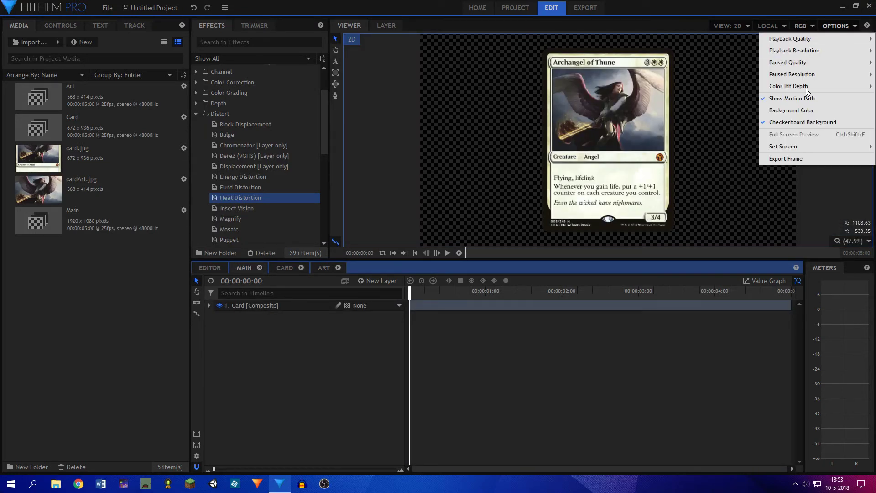
mouse_move(794, 64)
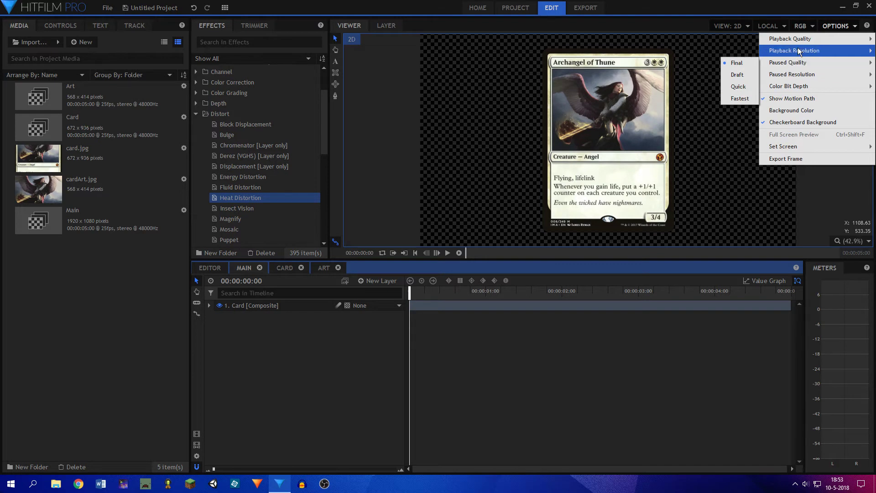
click(746, 59)
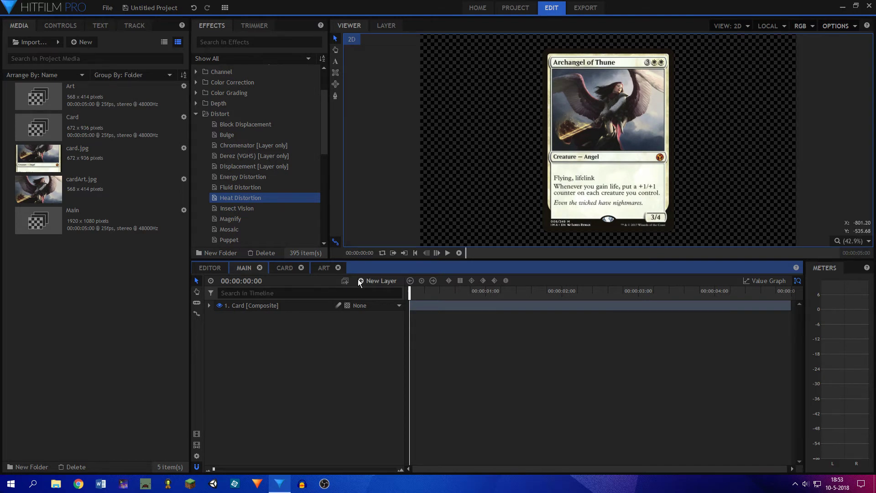
Play back the Art composition with the whole artwork scaled to fit the viewer
click(328, 267)
key(space)
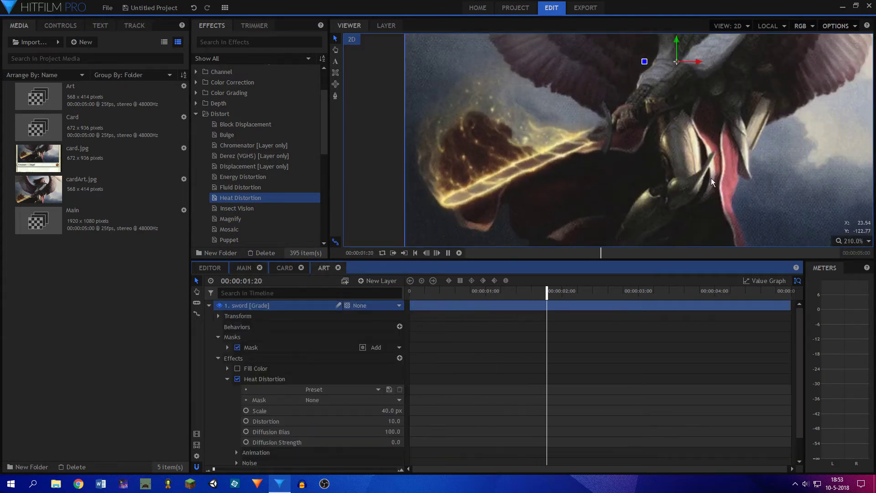
scroll(821, 182, down, 2)
key(space)
click(852, 240)
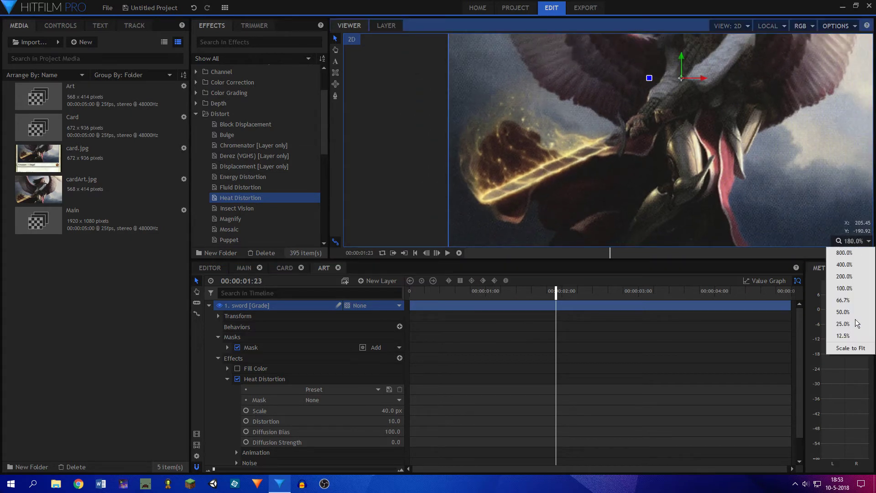
click(857, 324)
click(445, 211)
key(space)
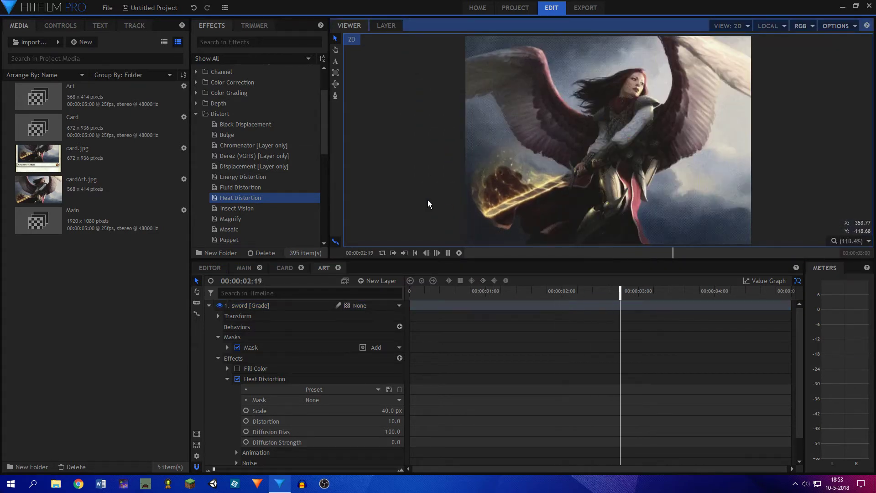
key(space)
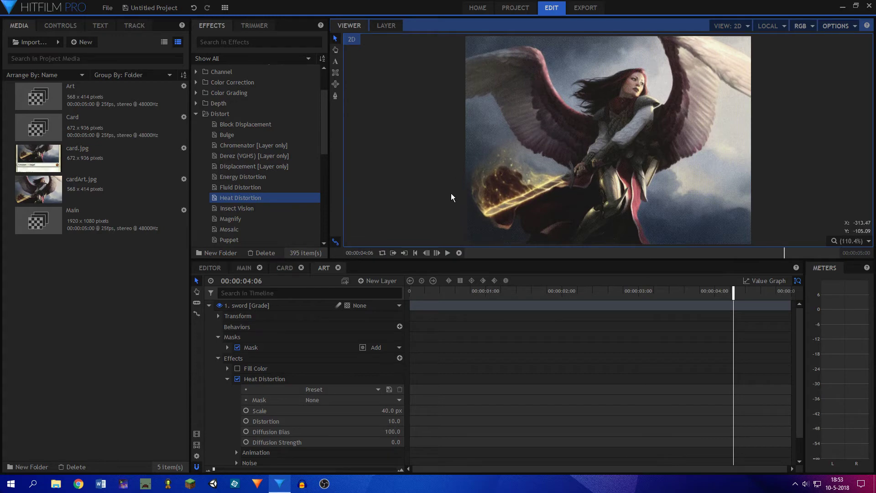
Play back the Main composition with a close view of the card art, and return to the first frame
click(248, 267)
key(space)
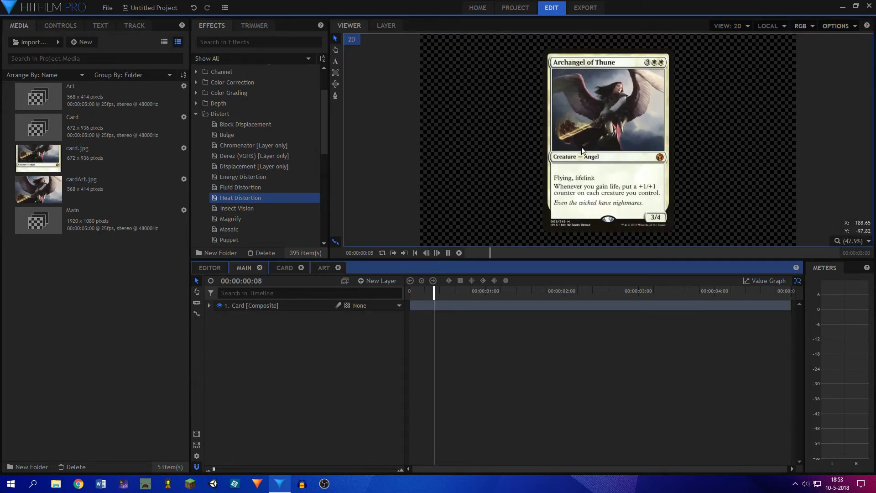
scroll(612, 91, up, 3)
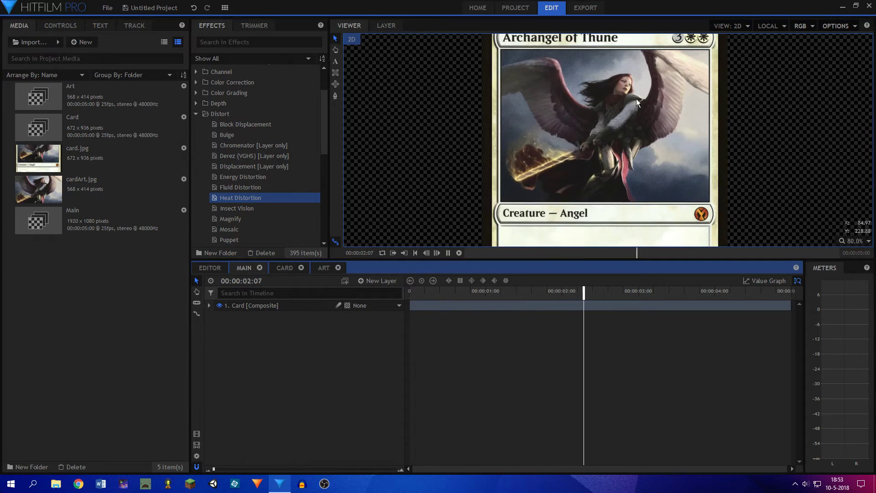
key(space)
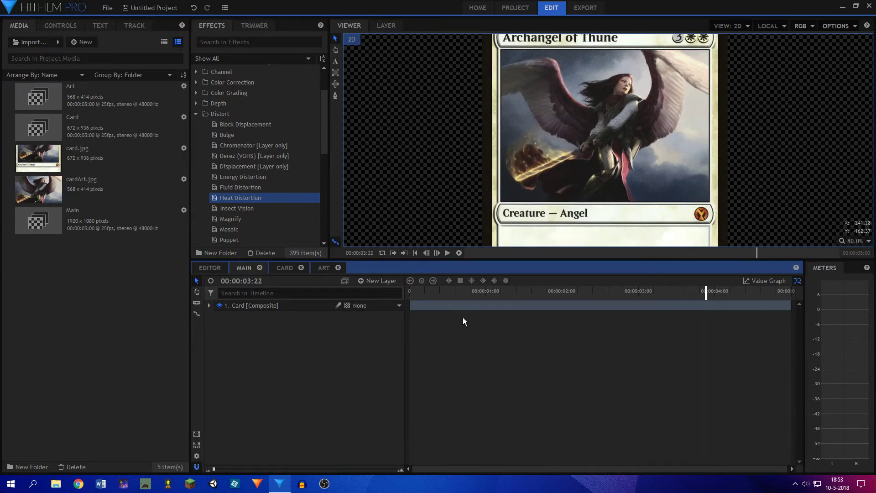
drag(464, 319, 410, 318)
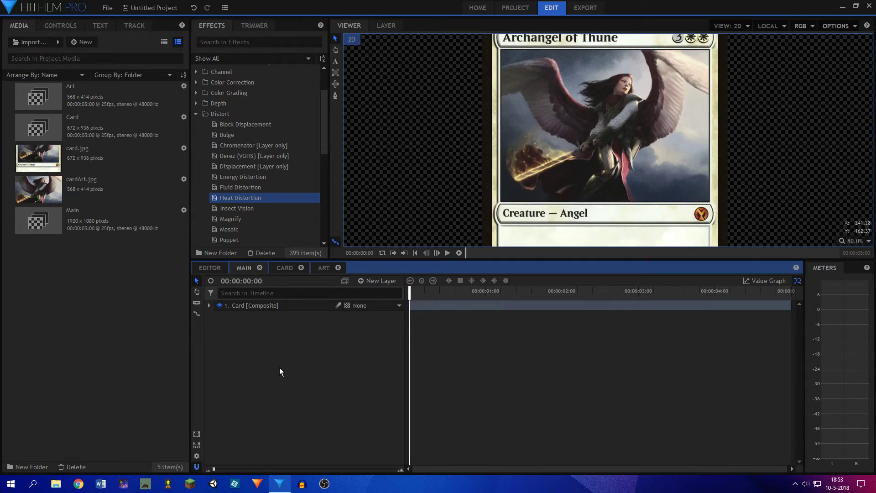
Reopen the Art composition, move the playhead to 00:00:02:07, and collapse the sword layer
click(322, 267)
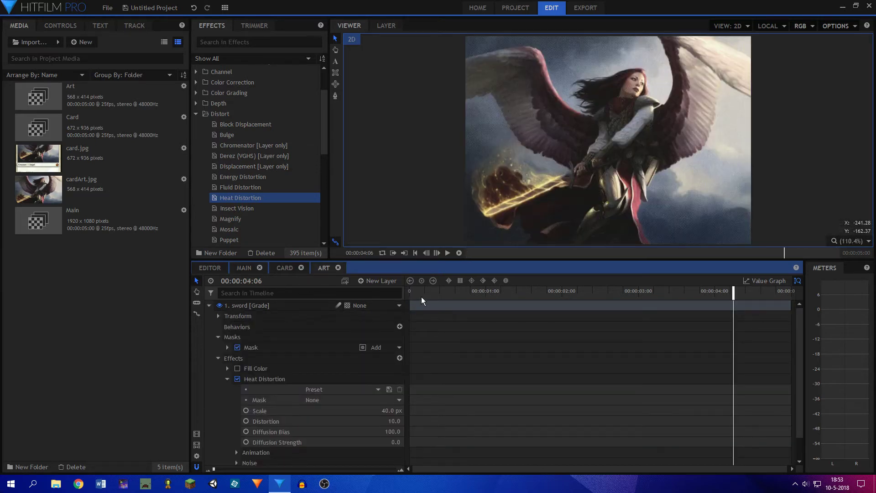
drag(410, 298, 583, 294)
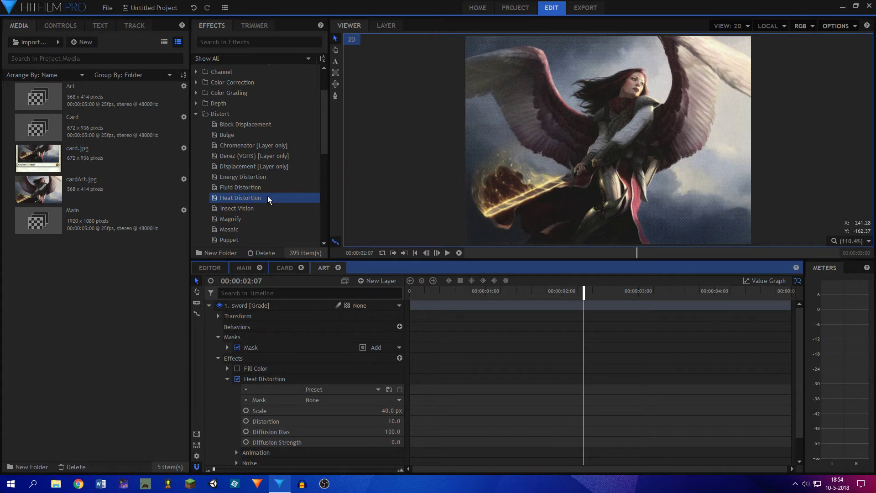
scroll(269, 187, down, 2)
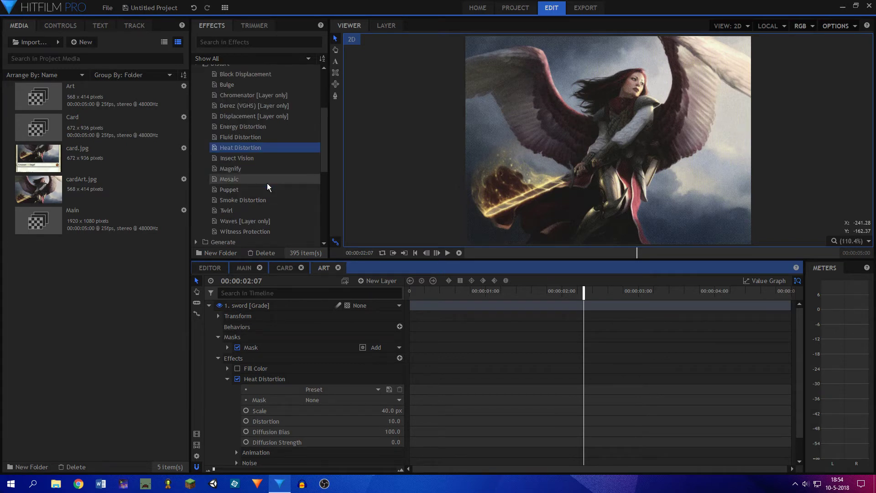
scroll(269, 187, up, 2)
click(210, 305)
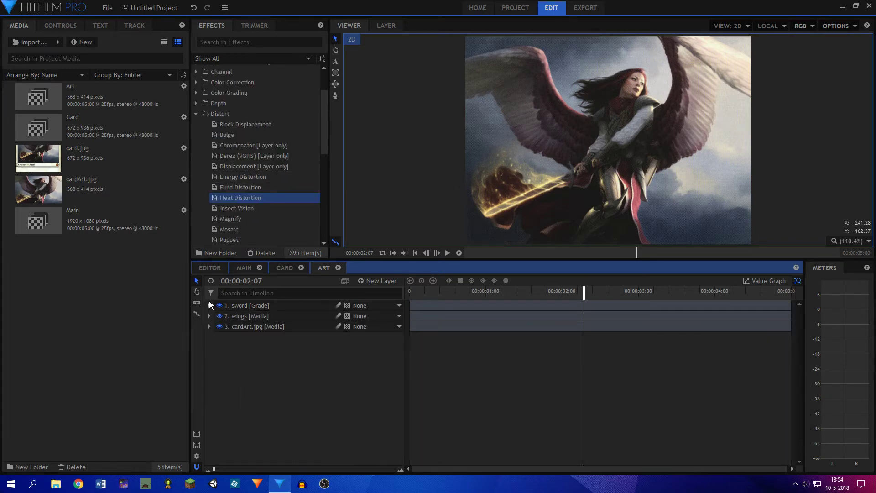
Add a new grade layer named hair to the Art composition
click(362, 280)
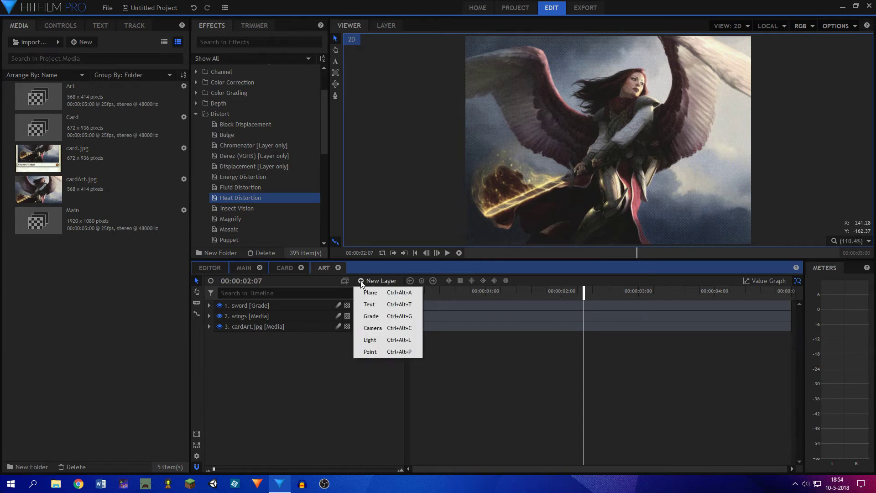
click(377, 315)
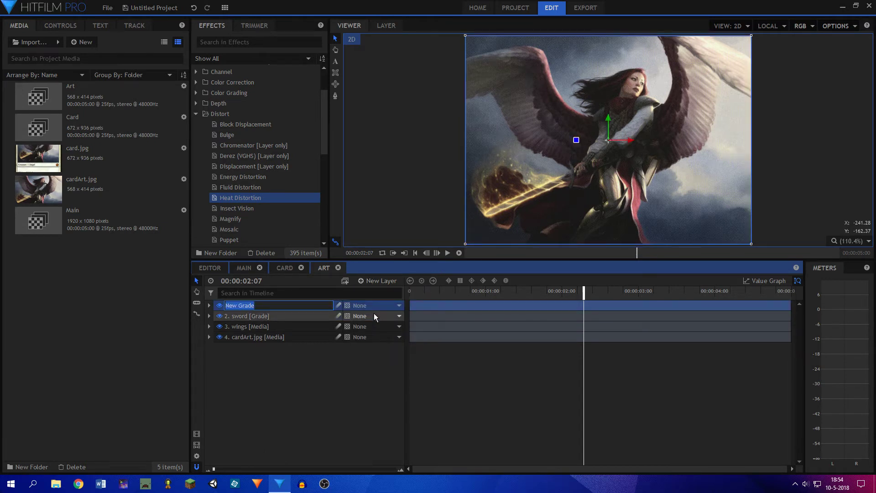
text(hair)
key(Return)
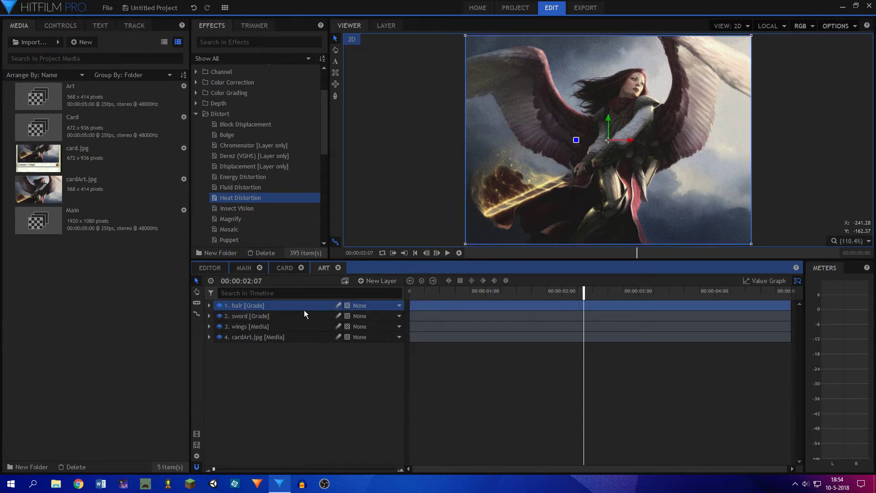
Copy the Fill Color effect from the sword layer to the hair layer and enable it there
click(209, 316)
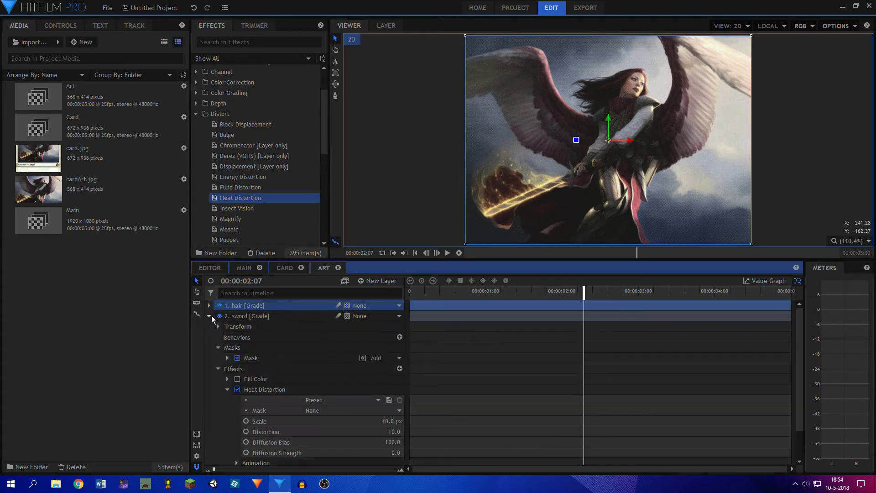
click(255, 376)
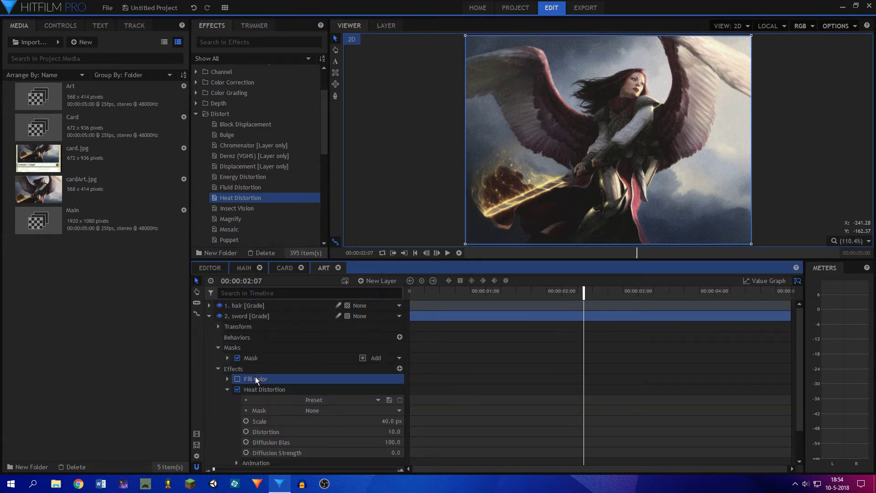
click(242, 304)
click(209, 305)
click(209, 368)
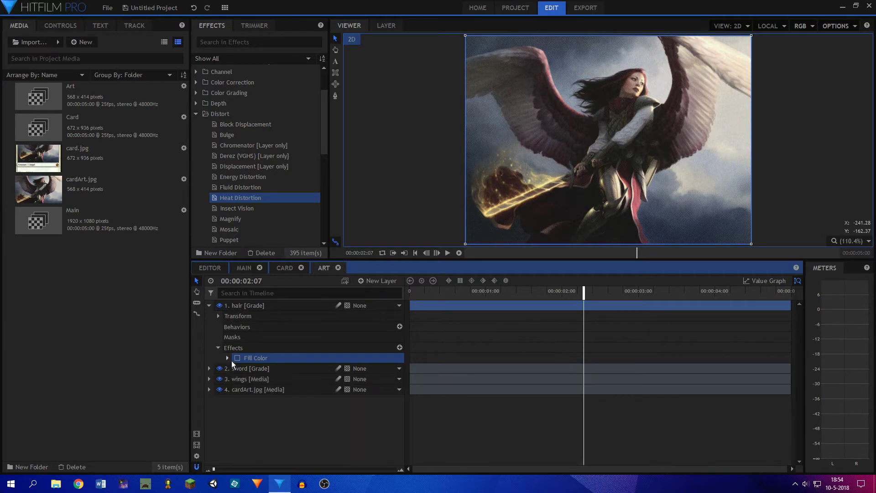
click(237, 358)
Draw a closed freehand mask on the hair layer around the angel's flowing hair, leaving her face out
click(335, 95)
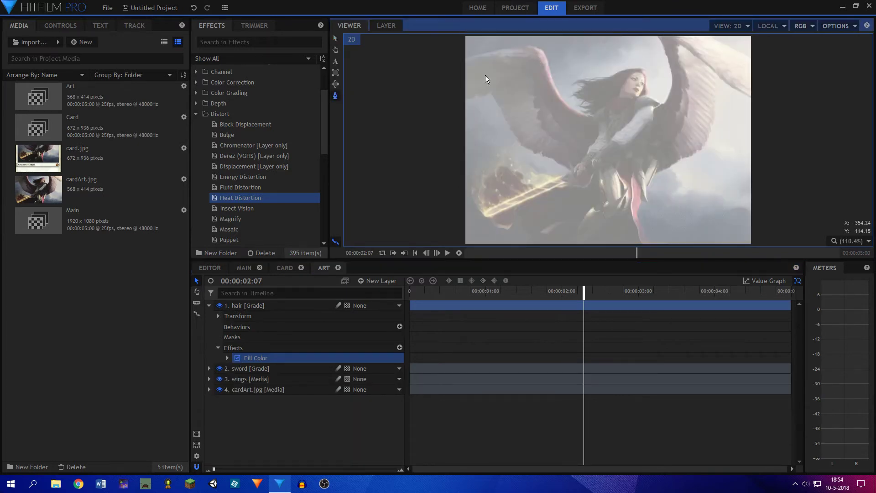
scroll(754, 62, up, 5)
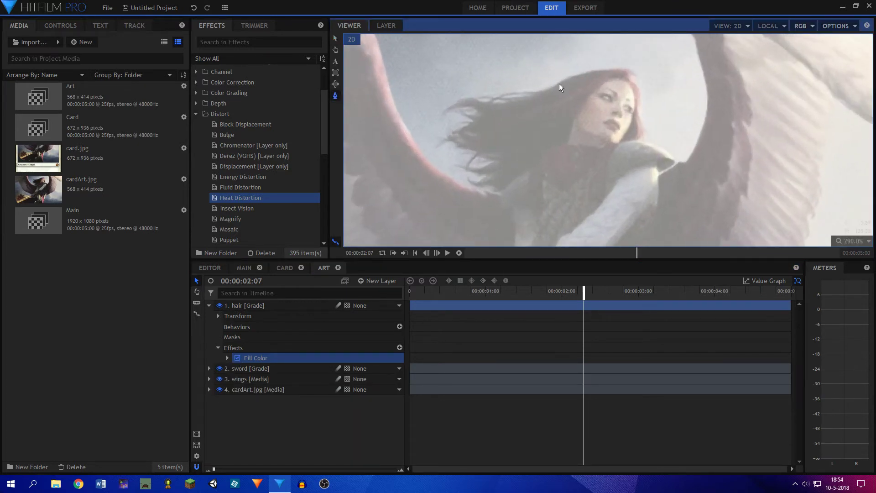
click(582, 75)
click(551, 86)
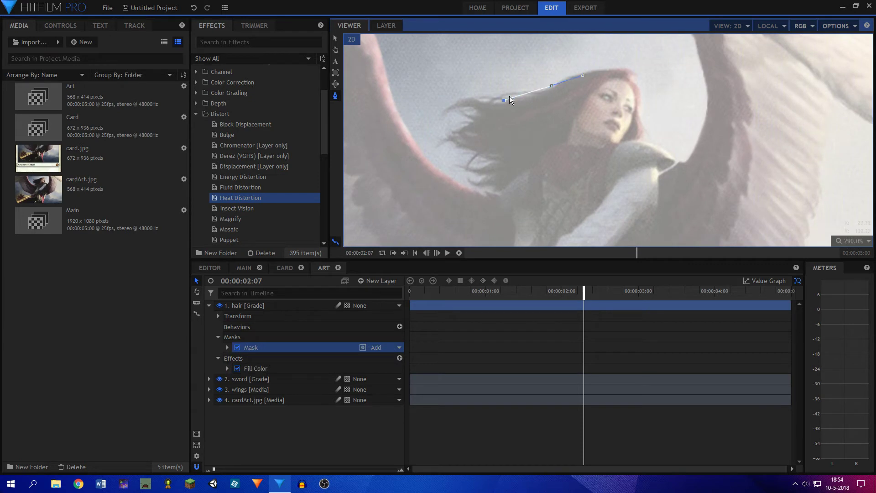
click(502, 99)
click(459, 99)
click(464, 116)
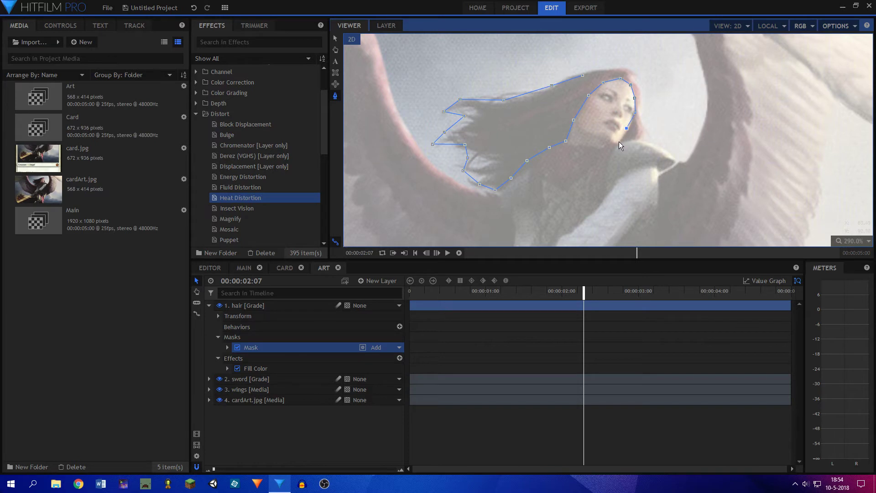
click(643, 130)
click(642, 119)
click(640, 102)
click(640, 83)
click(630, 73)
click(611, 71)
click(583, 74)
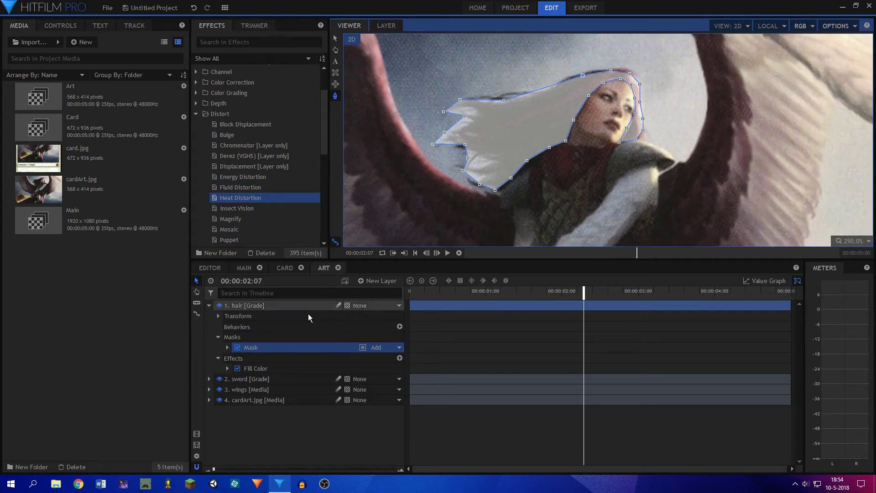
Set the hair mask's Roundness to 4 px and Feather Strength to 8 px, and adjust its Expansion
click(227, 348)
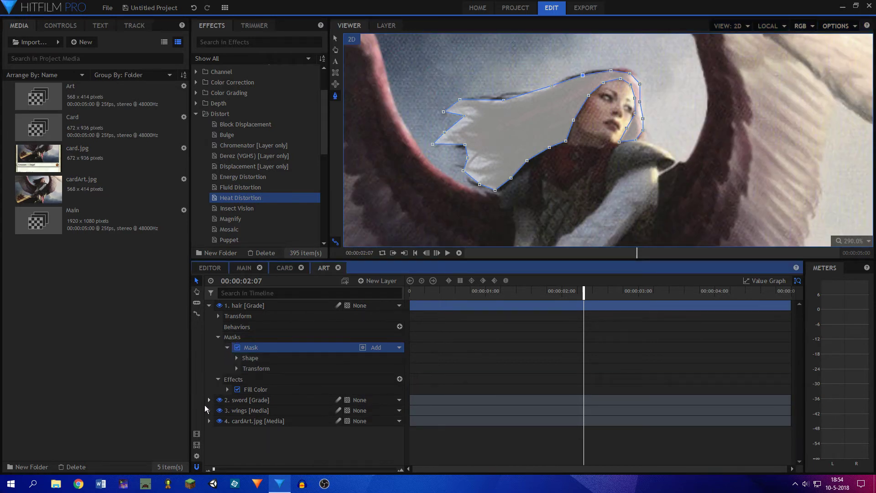
click(236, 358)
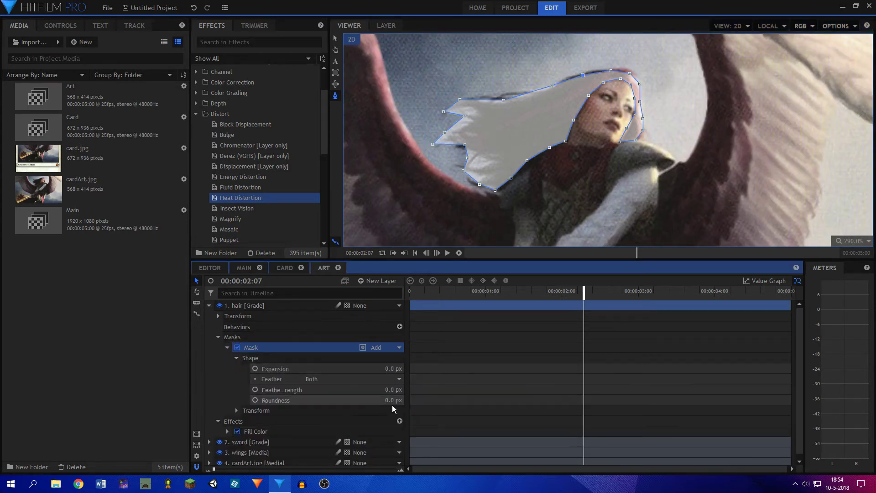
drag(395, 400, 390, 370)
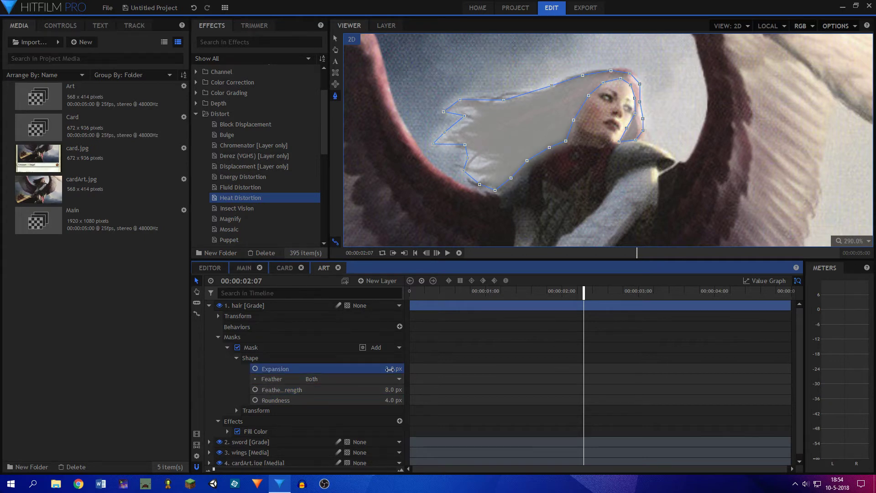
click(228, 347)
Disable the Fill Color effect on the hair layer
click(237, 369)
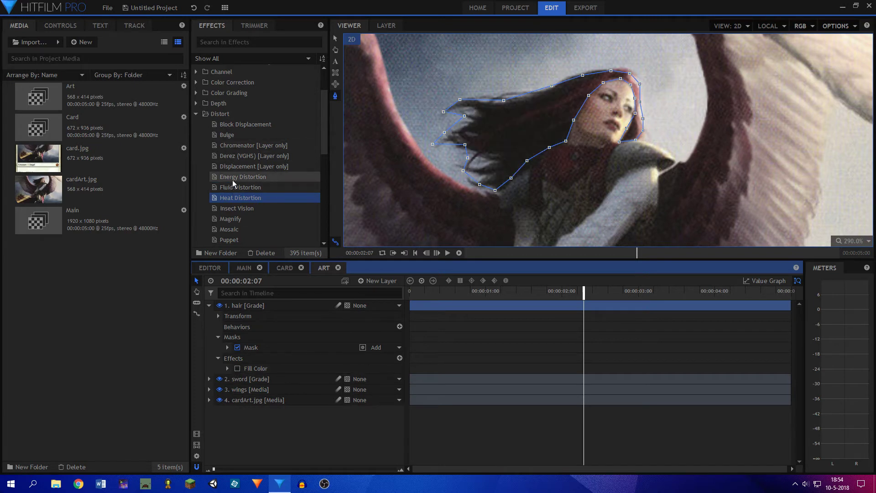
drag(232, 177, 229, 380)
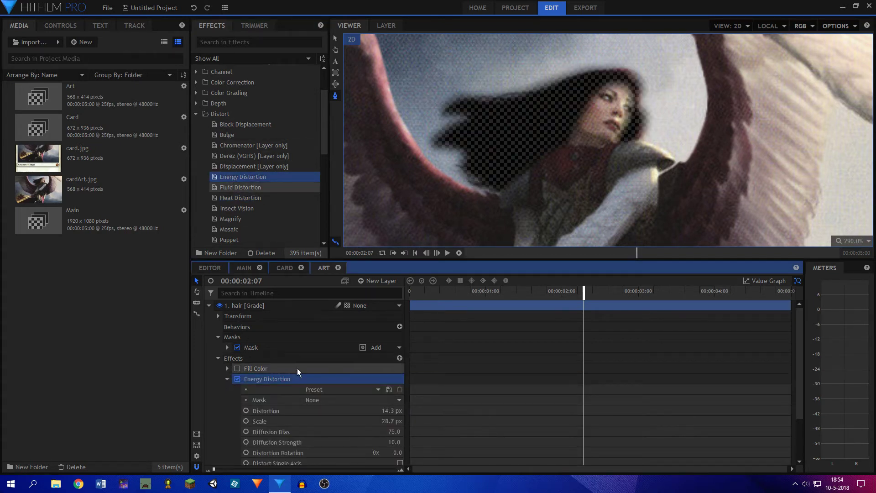
click(322, 388)
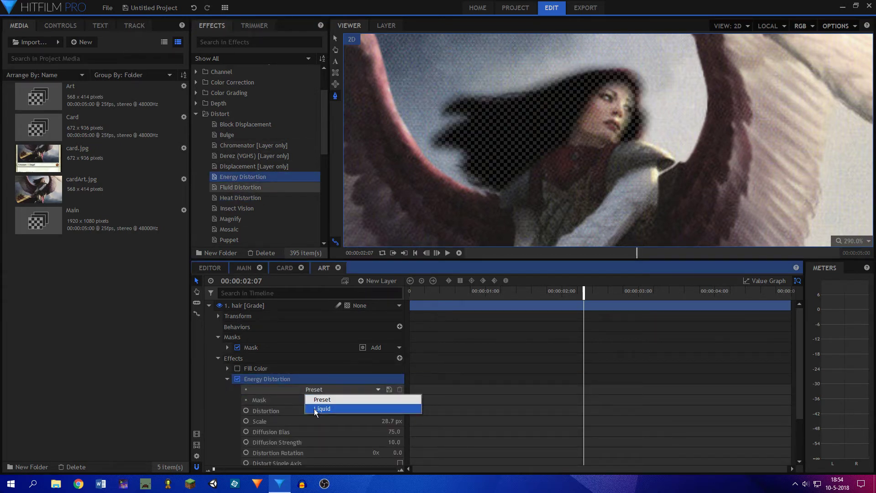
click(330, 405)
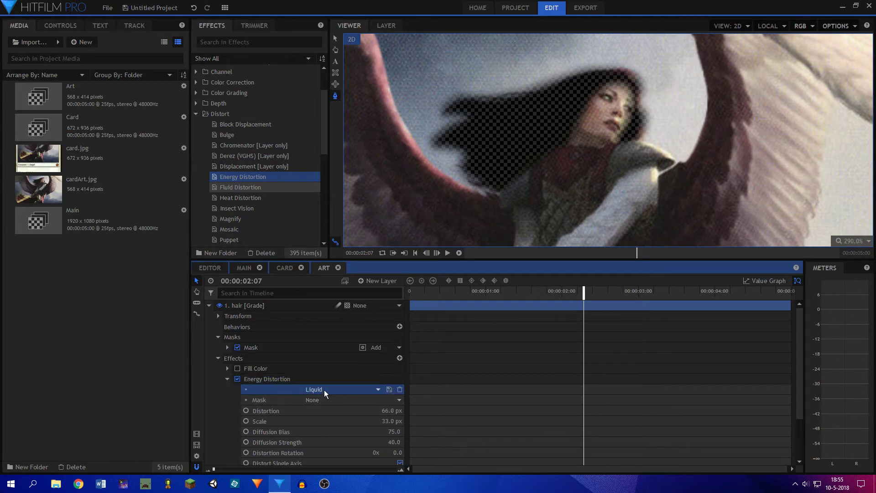
click(324, 390)
click(310, 388)
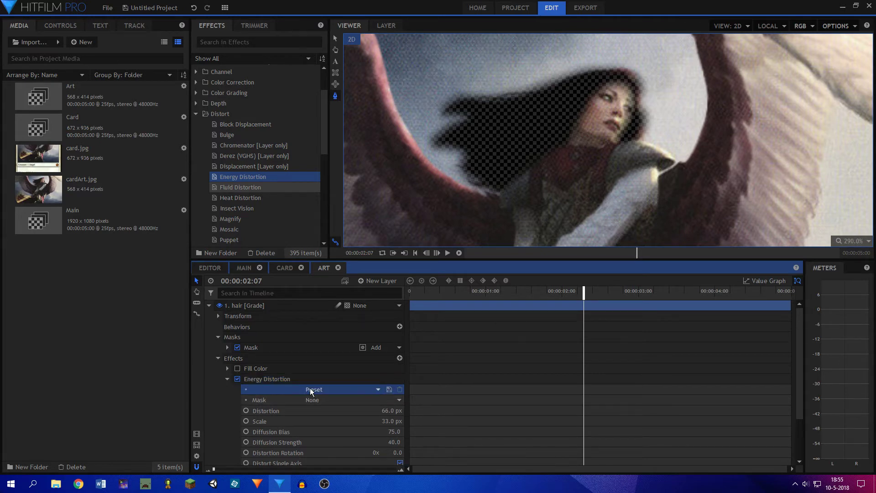
click(238, 370)
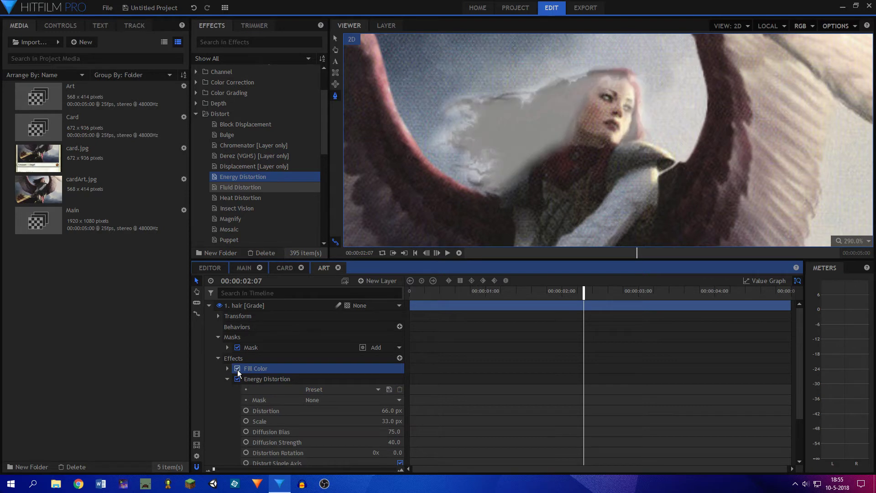
click(299, 379)
key(Delete)
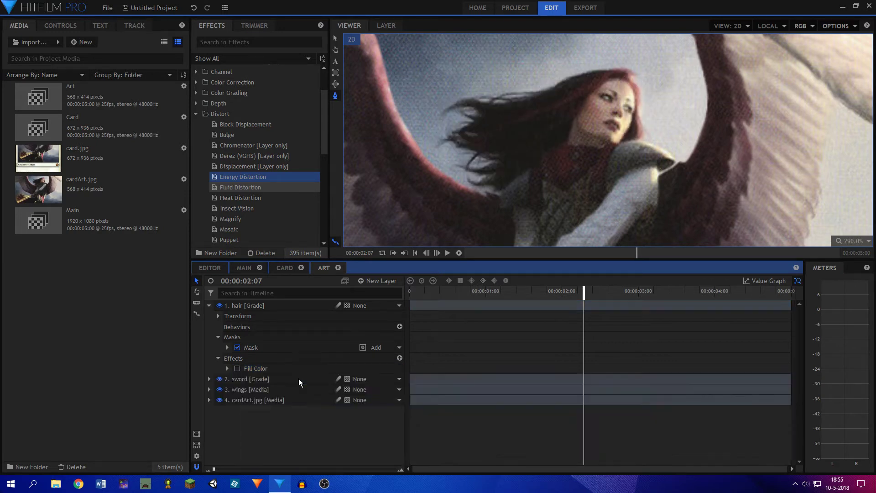
Add Energy Distortion to the hair layer with the Liquid preset, and compare the hair with the effect off and on
drag(252, 180, 255, 372)
click(228, 378)
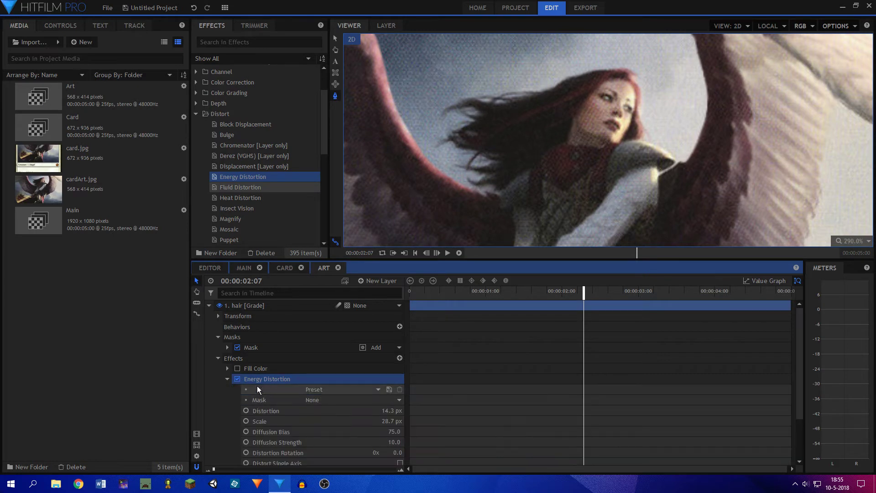
click(316, 390)
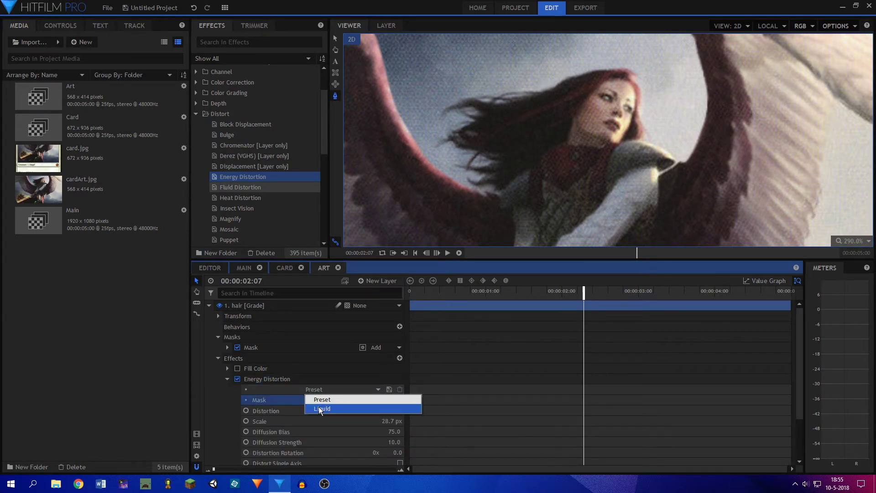
click(318, 409)
click(319, 395)
click(320, 396)
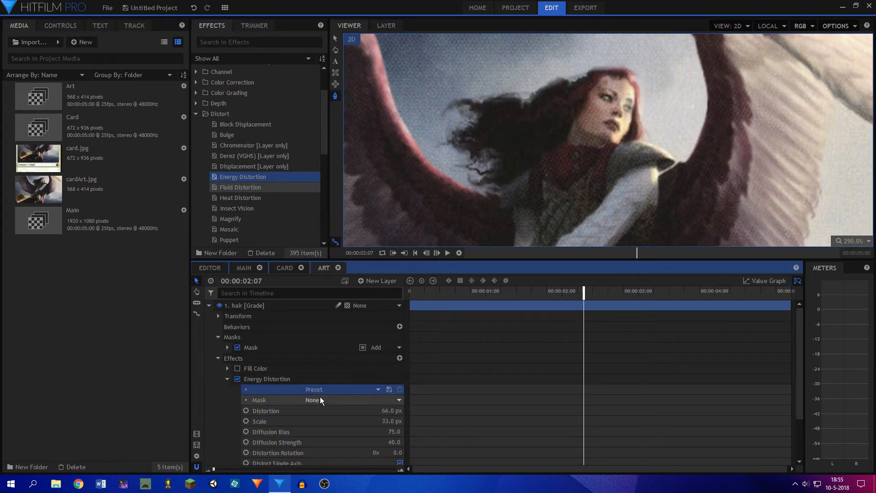
click(237, 379)
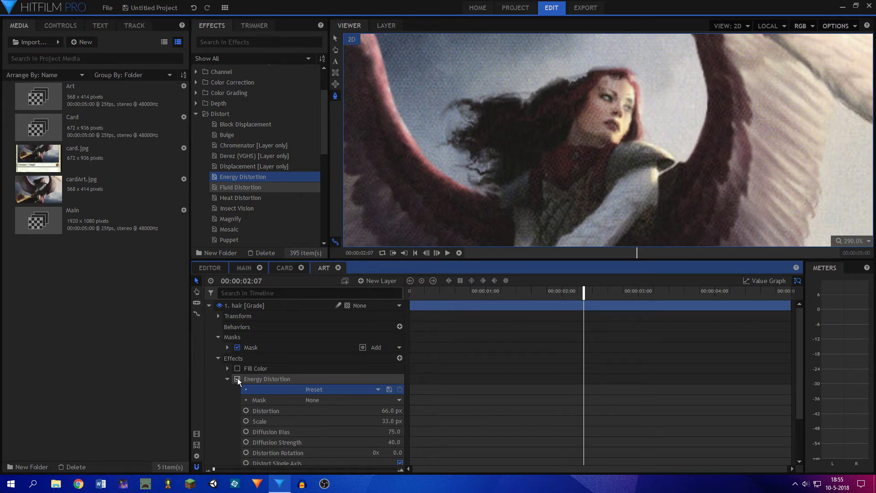
click(237, 379)
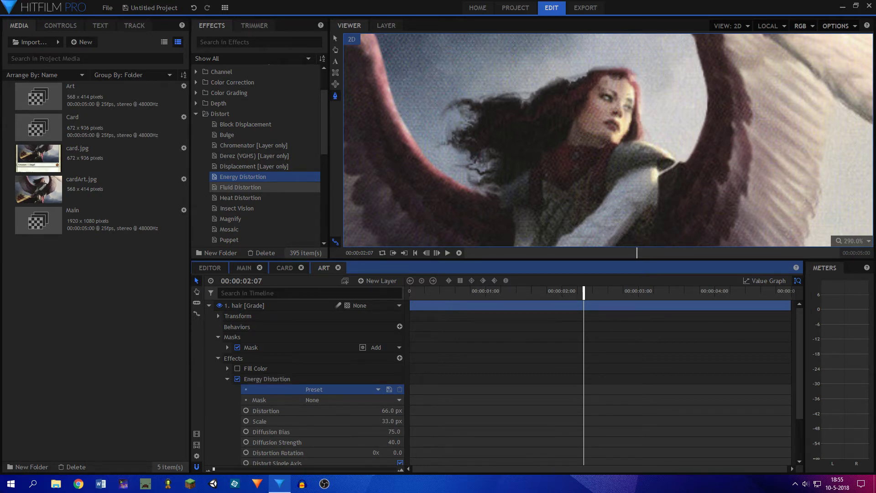
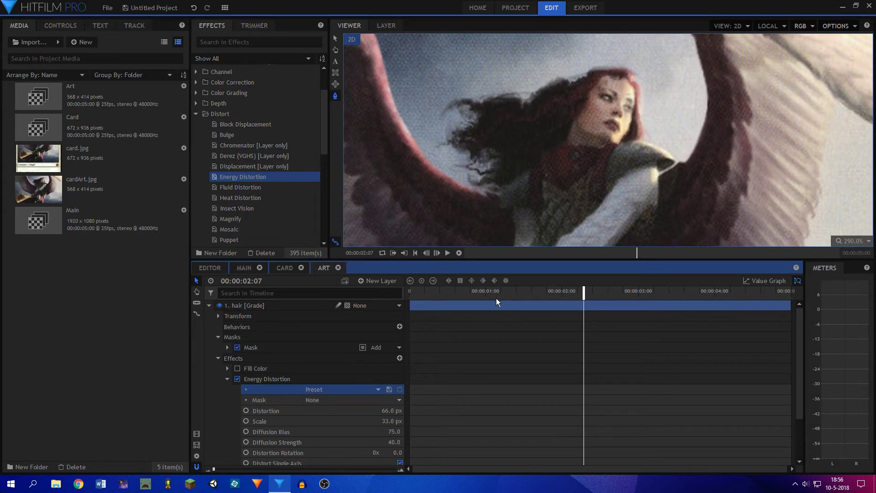
Try a different Wind Direction in the Energy Distortion's Animation settings and play back the hair motion
drag(502, 292, 531, 292)
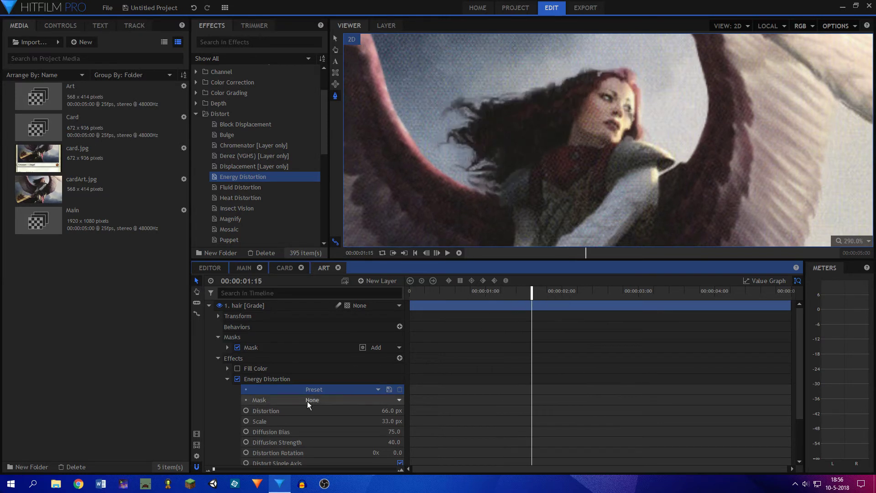
scroll(292, 383, down, 2)
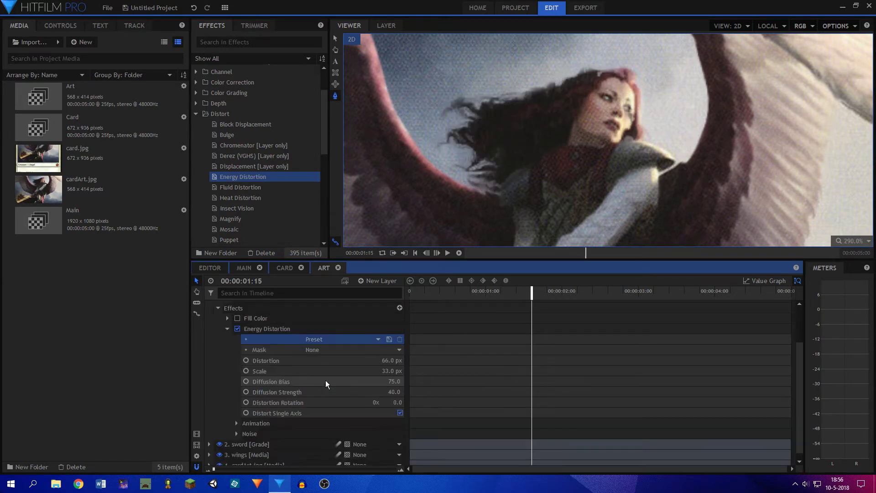
click(236, 423)
scroll(278, 330, up, 2)
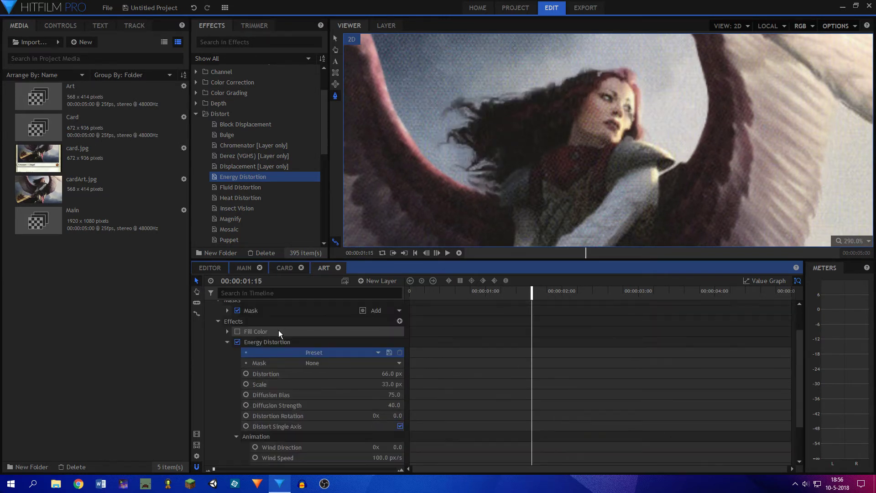
scroll(278, 330, down, 2)
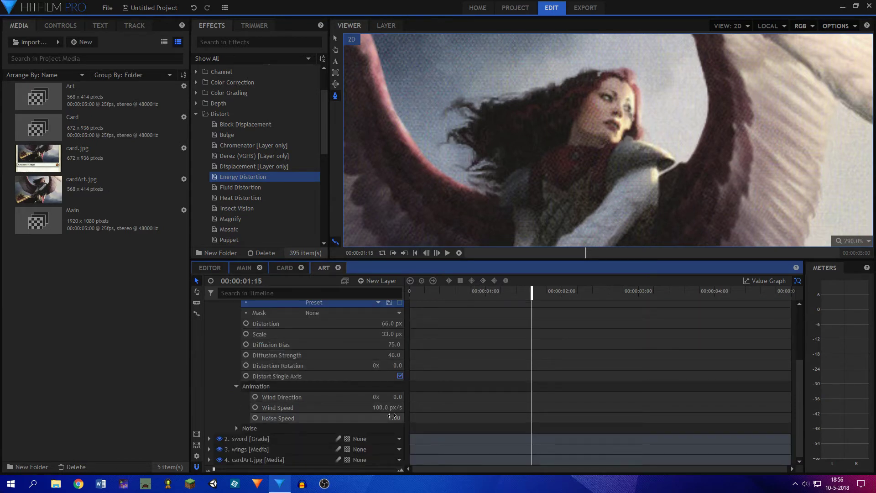
click(391, 397)
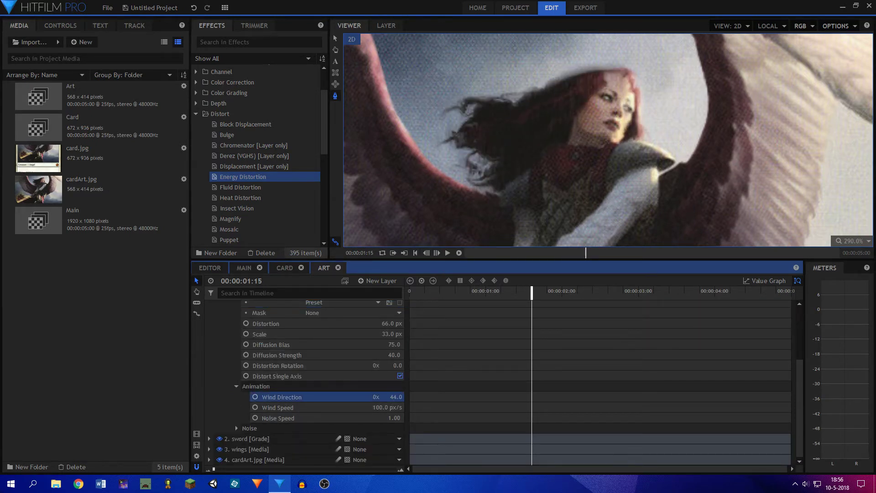
key(space)
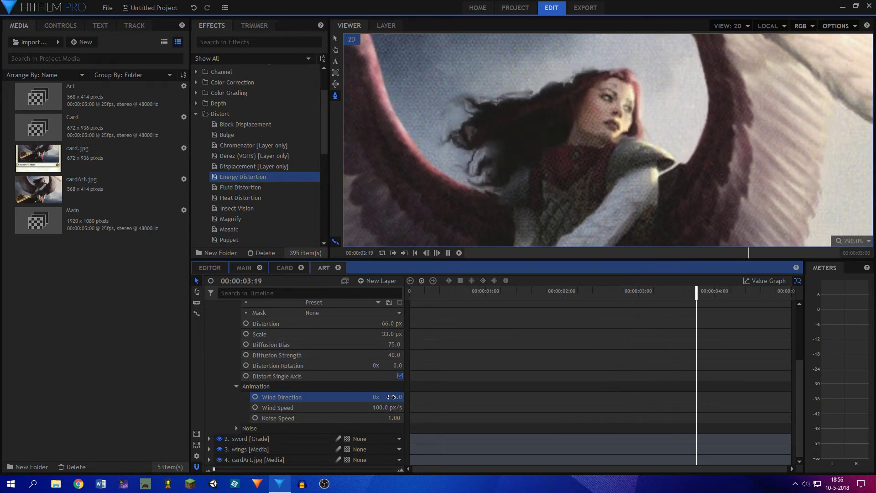
key(space)
key(space)
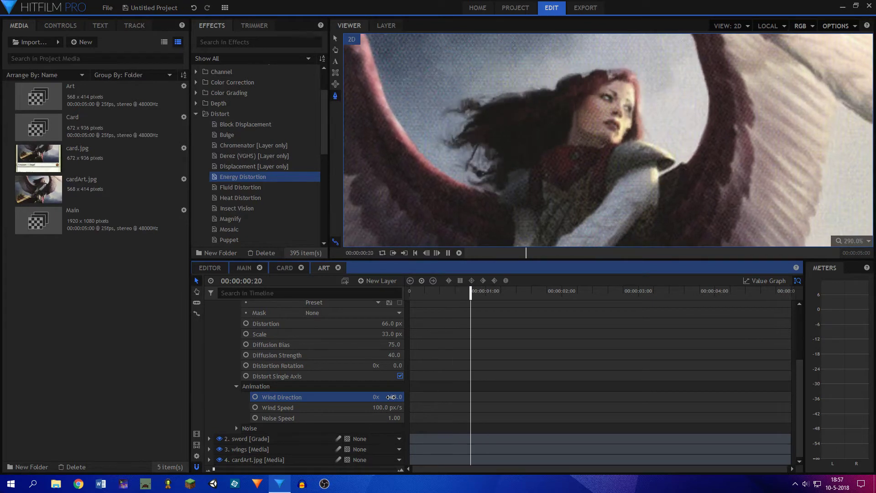
Set the Energy Distortion's Wind Direction to -85 and review the hair motion in playback
click(392, 396)
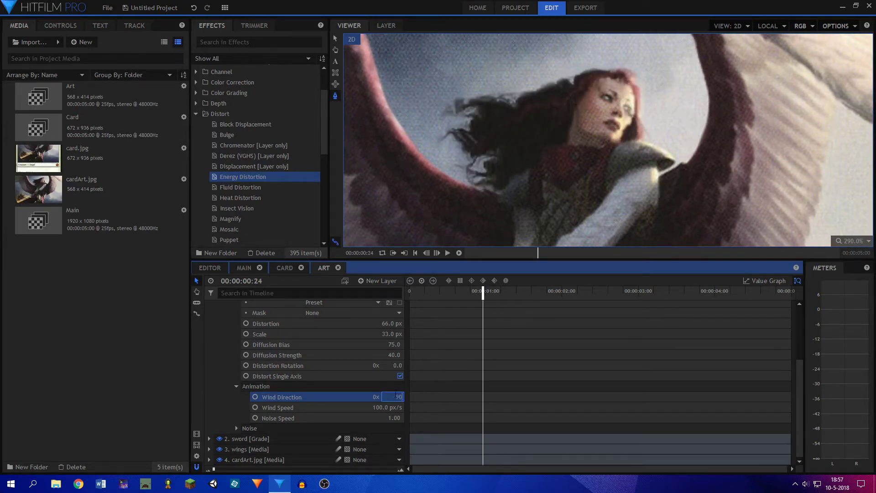
key(Return)
key(space)
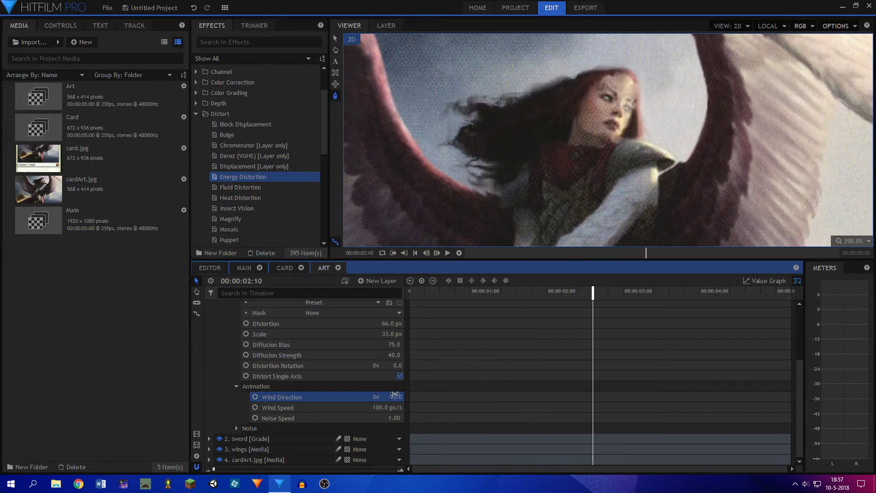
drag(395, 393, 397, 394)
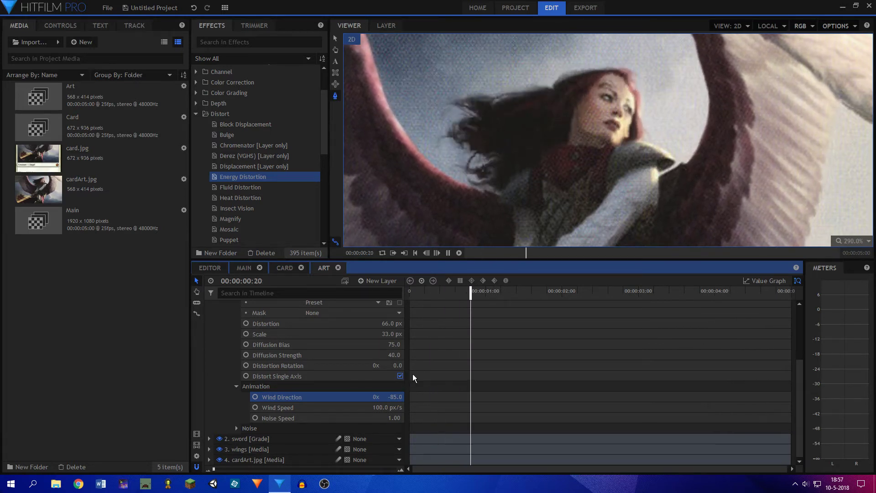
key(space)
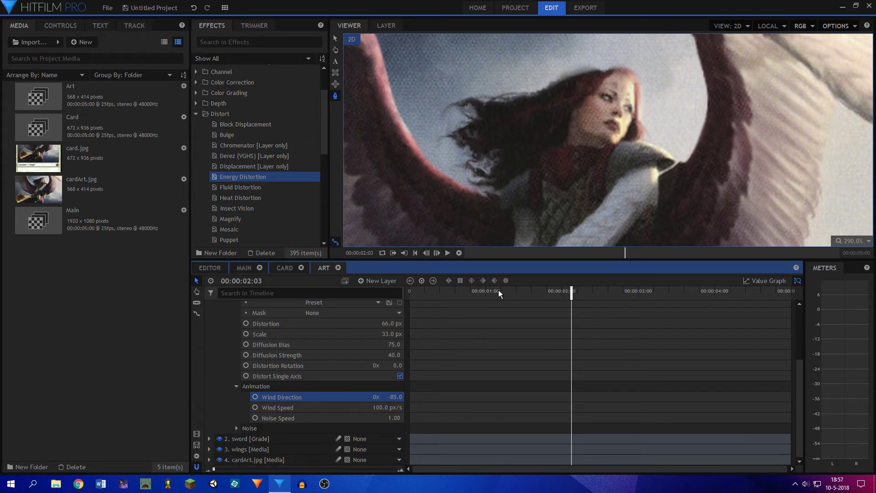
drag(498, 290, 562, 291)
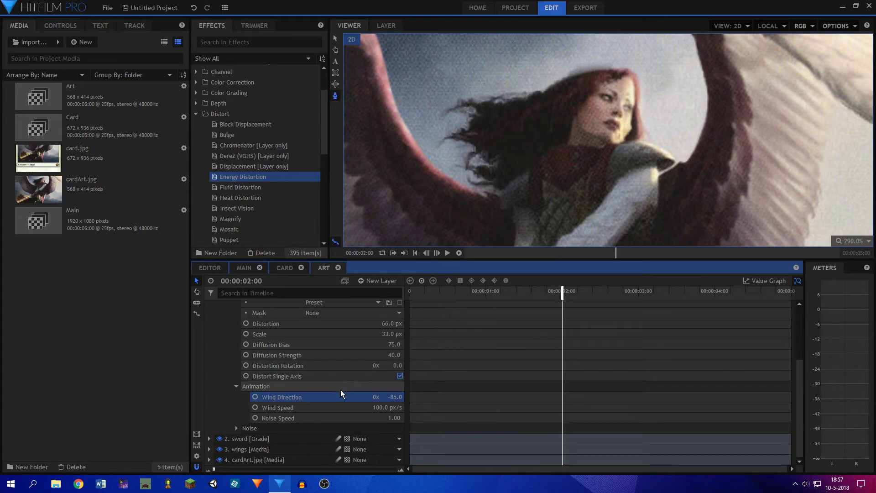
scroll(377, 392, up, 3)
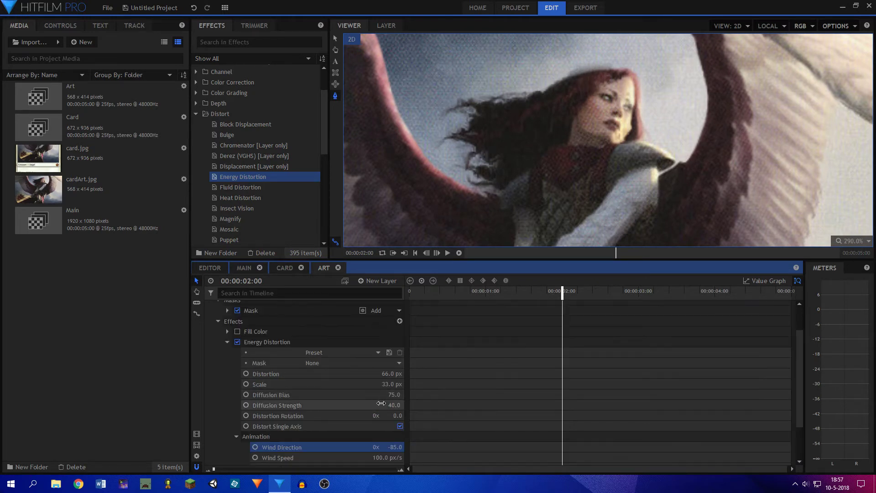
key(space)
key(space)
Try a Wind Speed of 50 px/s for the hair distortion and play it back
scroll(386, 411, down, 3)
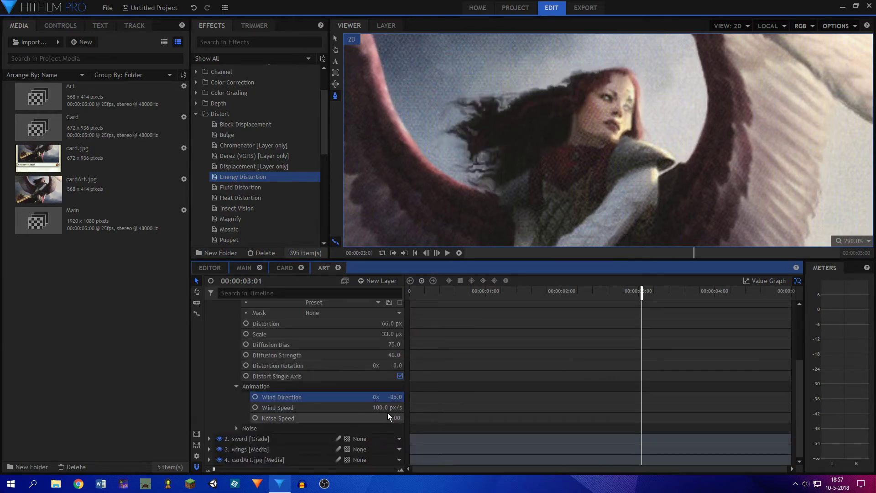
click(388, 409)
click(379, 406)
key(Return)
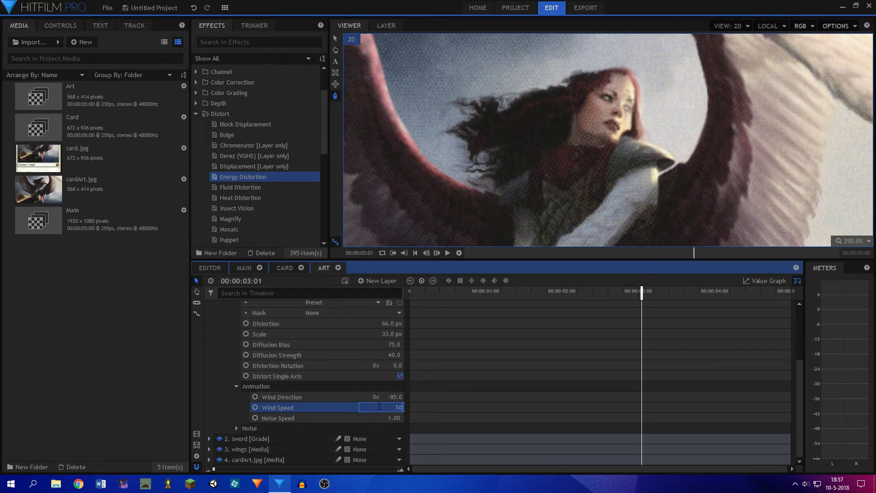
key(space)
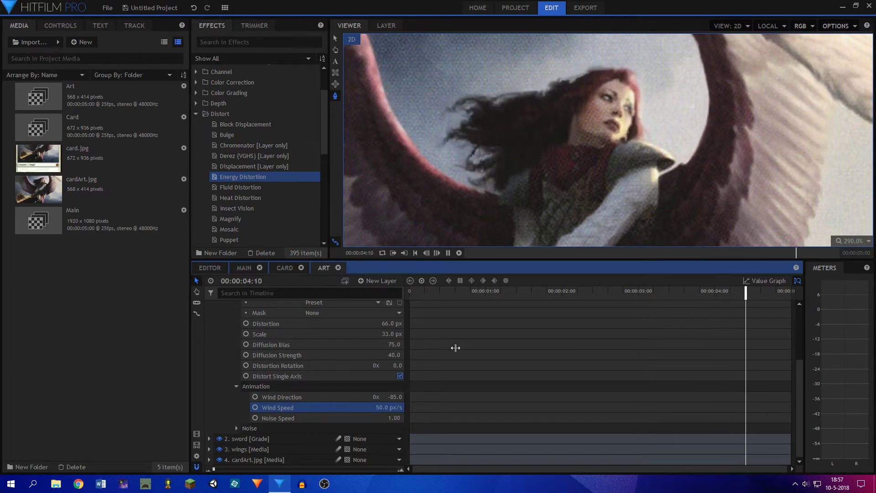
Set the Energy Distortion's Wind Speed to 20 px/s and preview the hair animation
click(393, 406)
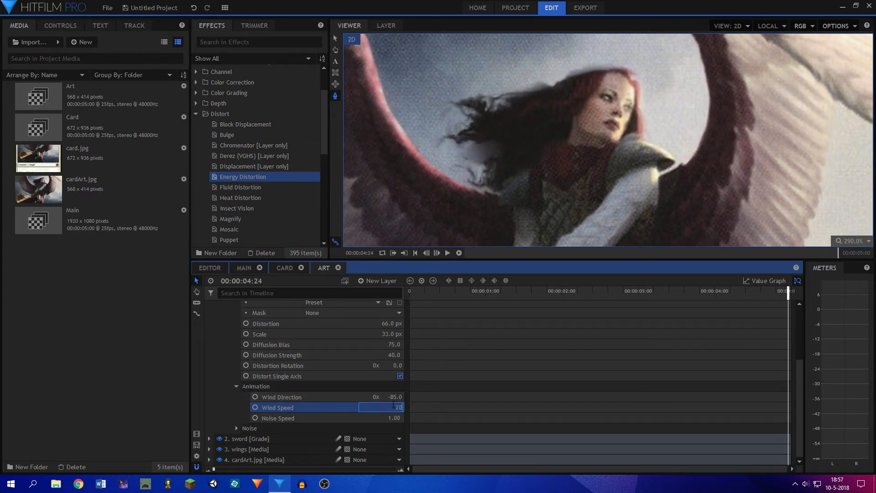
key(Return)
key(space)
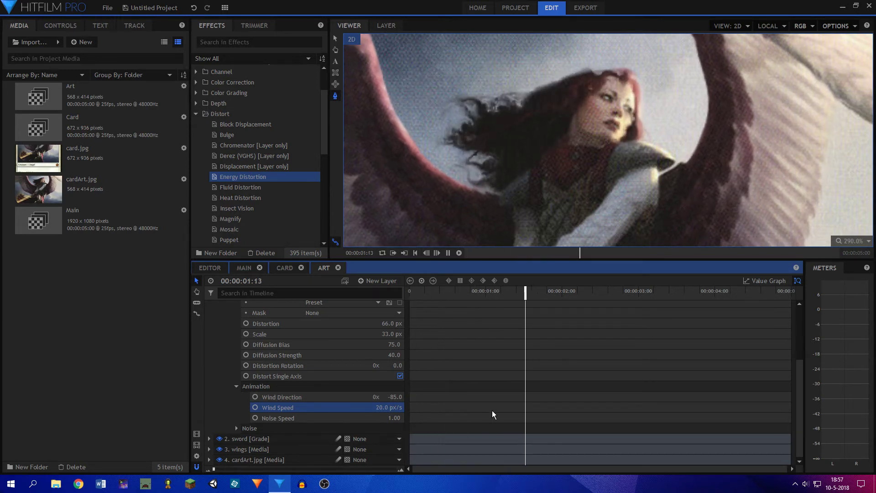
key(space)
Set the Energy Distortion's Diffusion Strength to 0, Diffusion Bias to -100 and Distortion to 30 px
scroll(347, 401, up, 2)
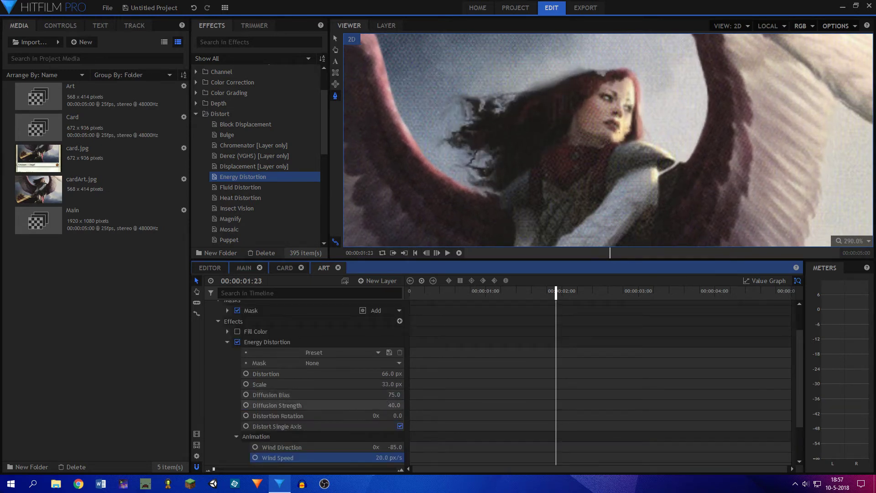
drag(394, 405, 360, 395)
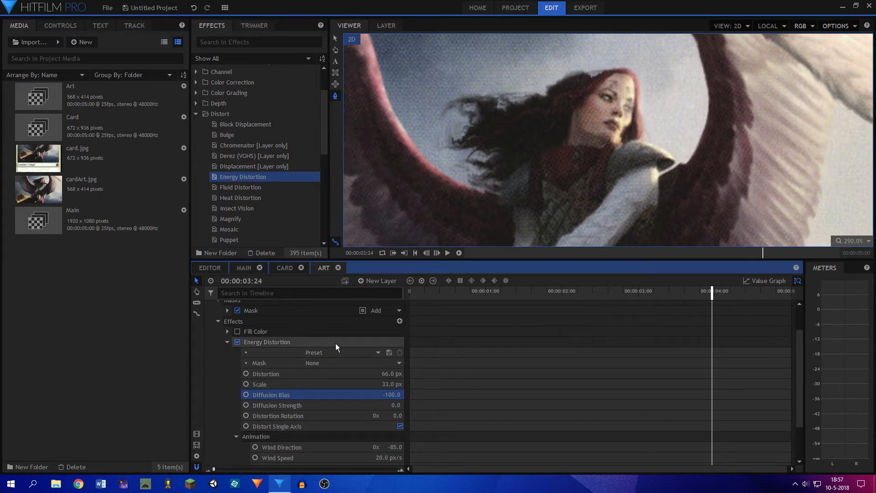
click(388, 374)
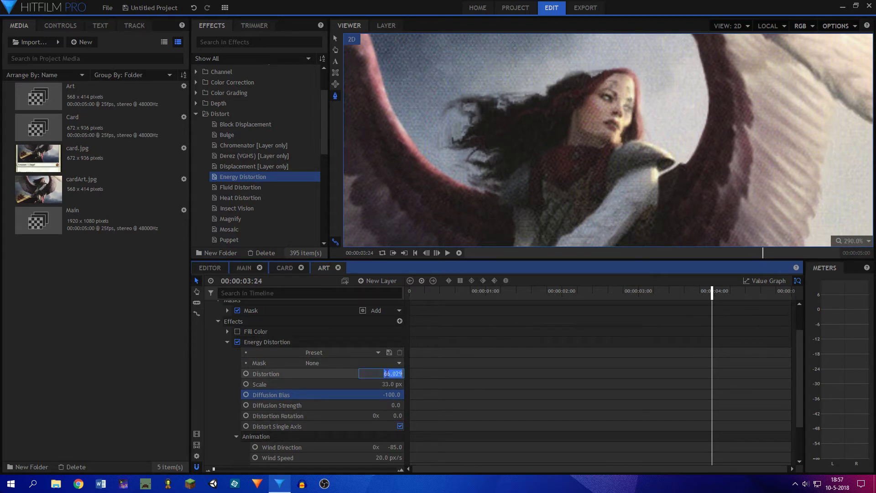
text(30)
key(Return)
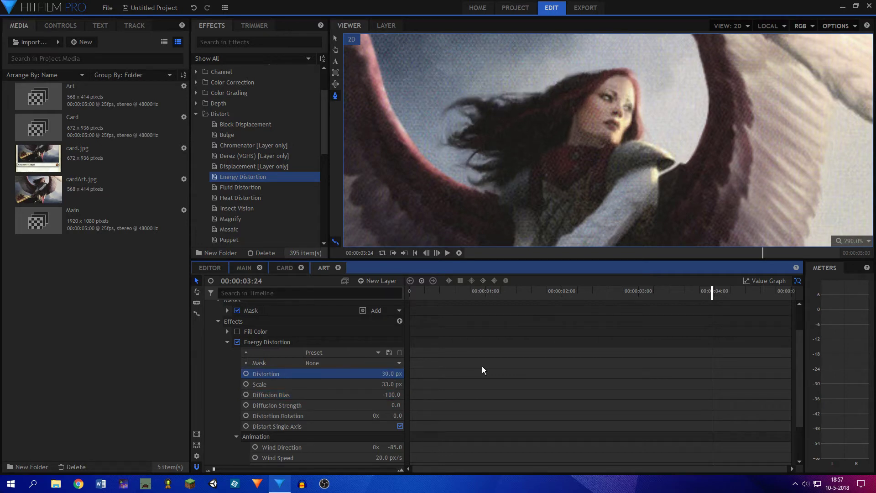
Set the Energy Distortion's Scale to 30 px and play back the hair motion
click(393, 384)
text(30)
key(Return)
key(space)
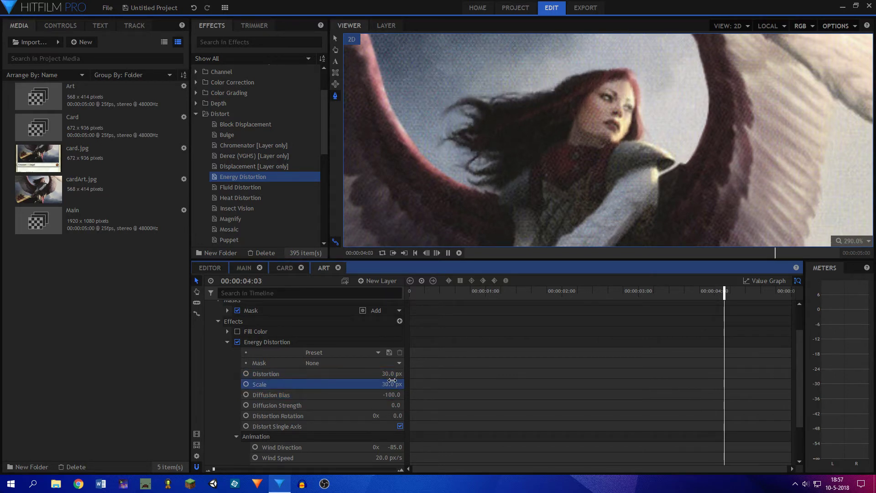
click(440, 287)
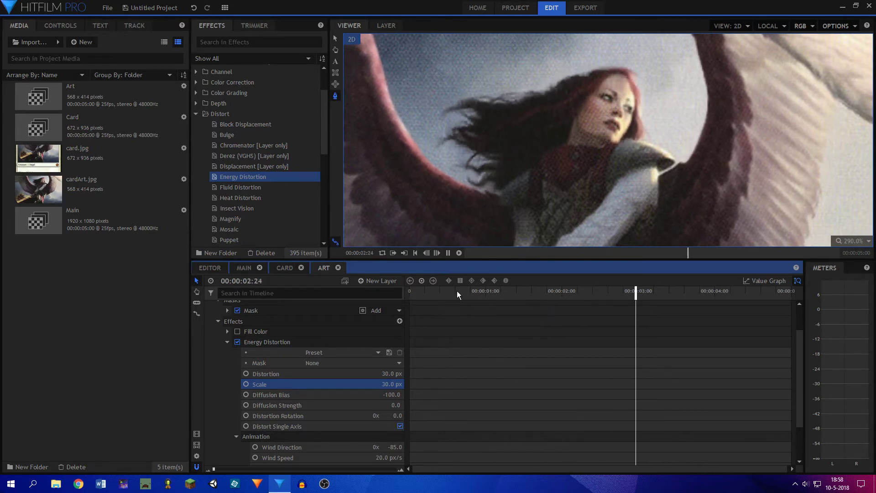
key(space)
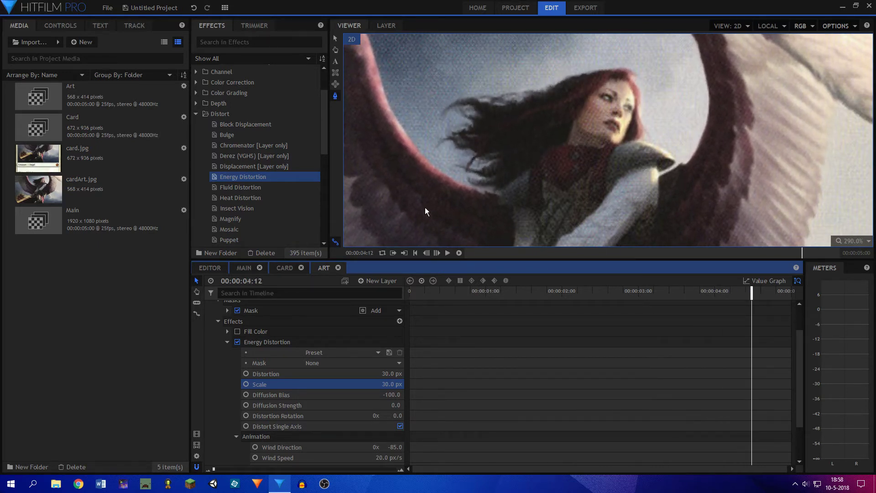
Preview the hair animation in the Card composite, comparing it with the Art composite
click(291, 267)
key(space)
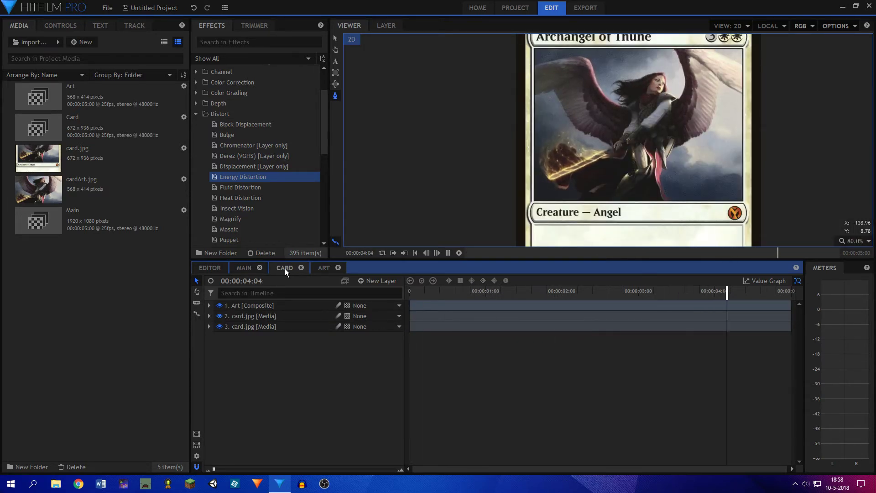
click(323, 267)
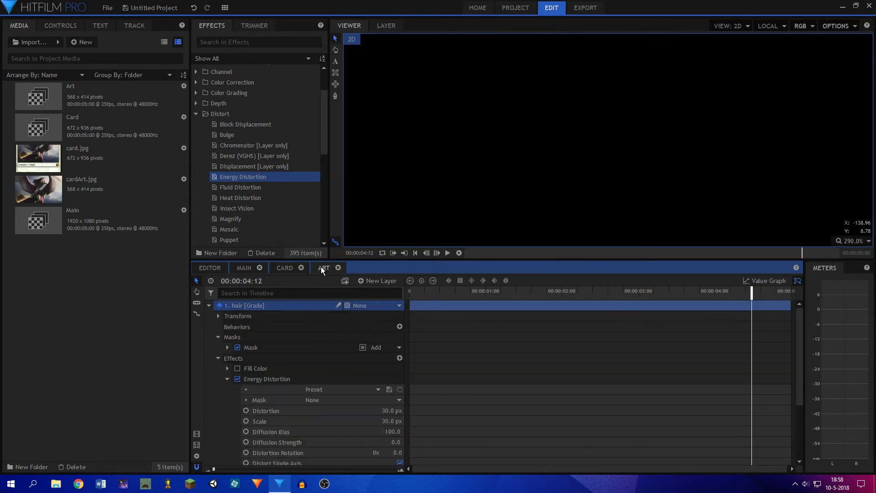
click(425, 290)
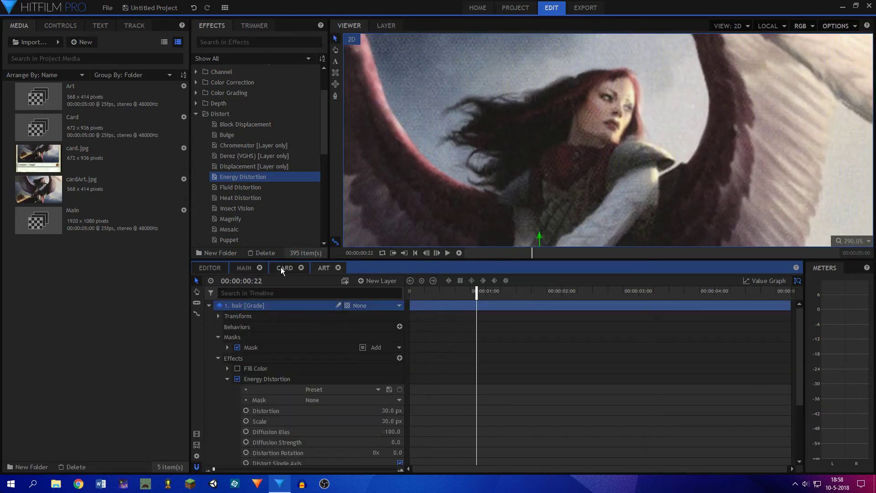
click(284, 267)
key(space)
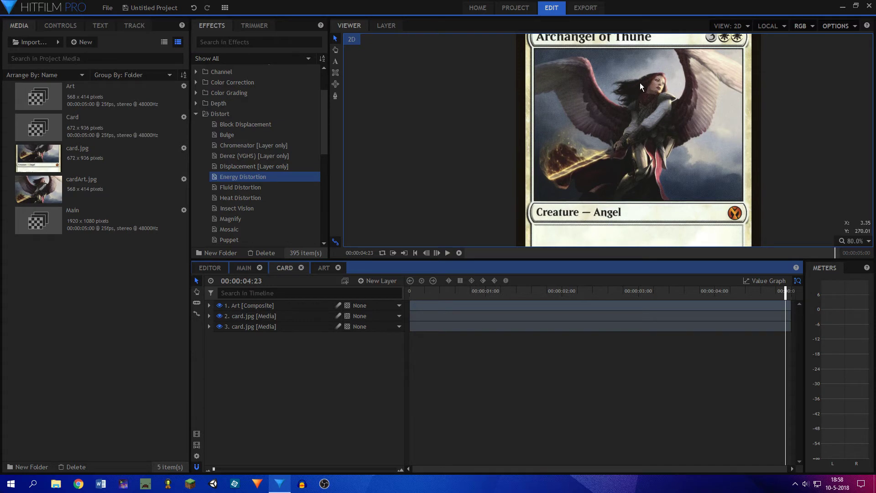
Enable looped playback, reopen the Card composite and play its animation from the start
drag(470, 290, 287, 275)
click(383, 253)
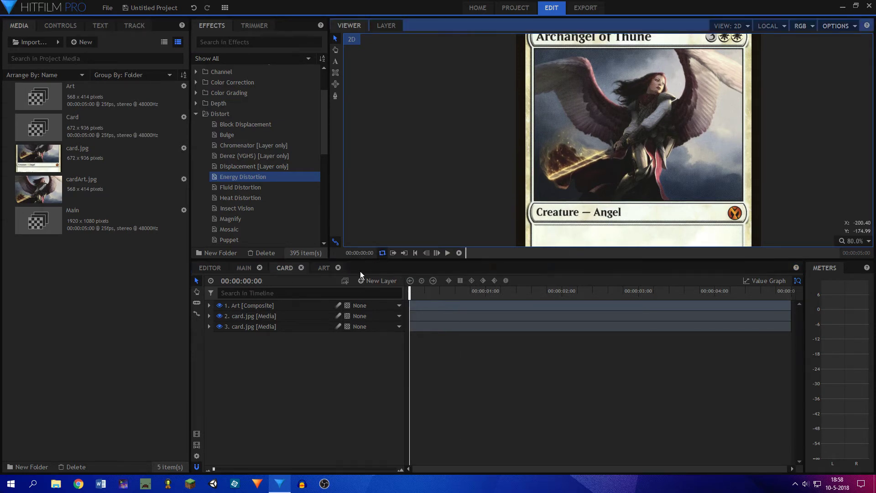
click(302, 268)
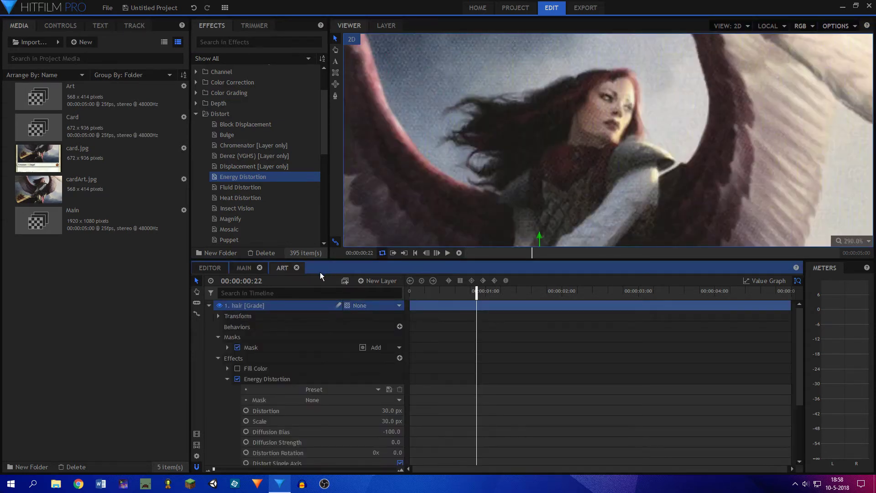
double_click(89, 127)
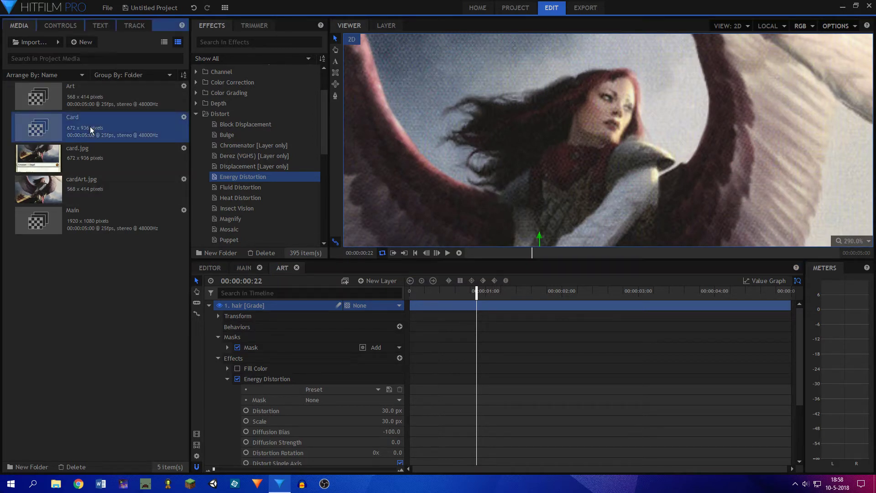
key(space)
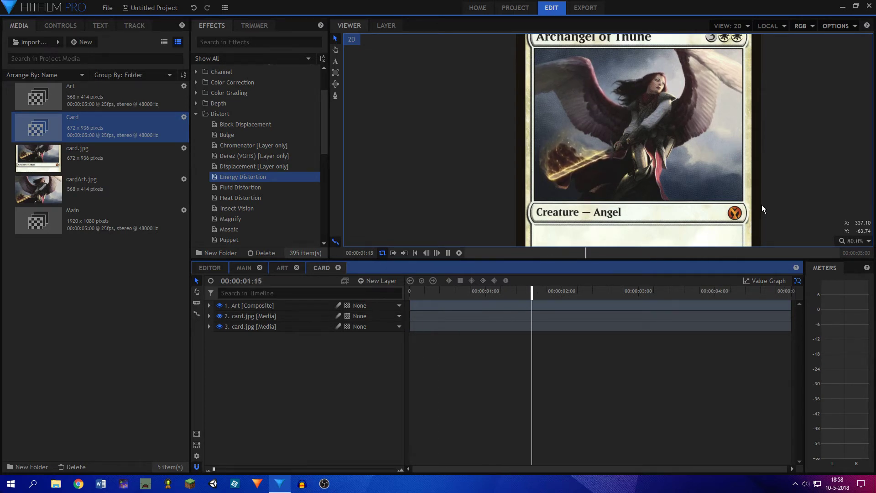
key(space)
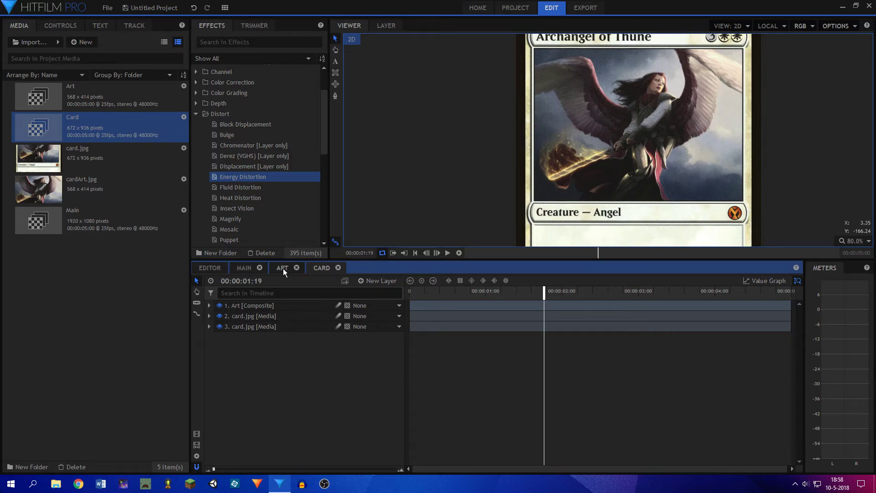
Reorder the open timelines so Card comes before Art, and fit the Art composite to the viewer
mouse_move(321, 268)
mouse_down()
mouse_move(292, 270)
mouse_move(305, 271)
mouse_up()
click(323, 270)
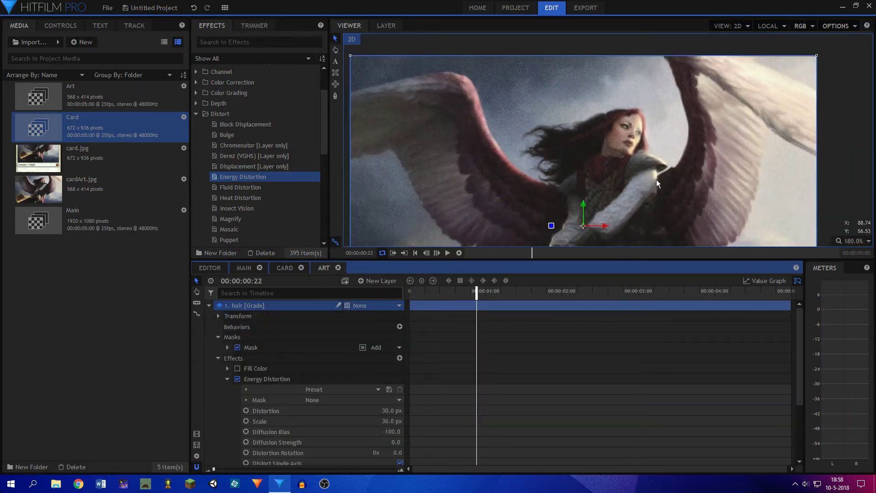
scroll(656, 179, down, 5)
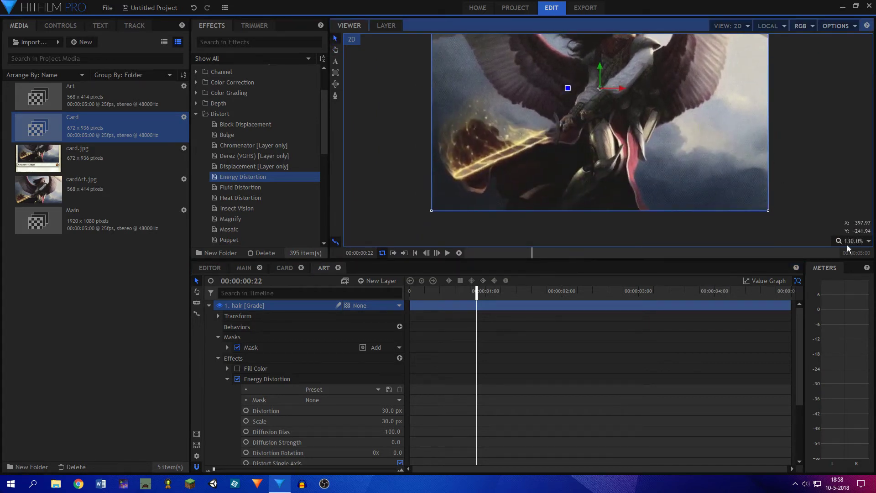
click(849, 242)
click(851, 350)
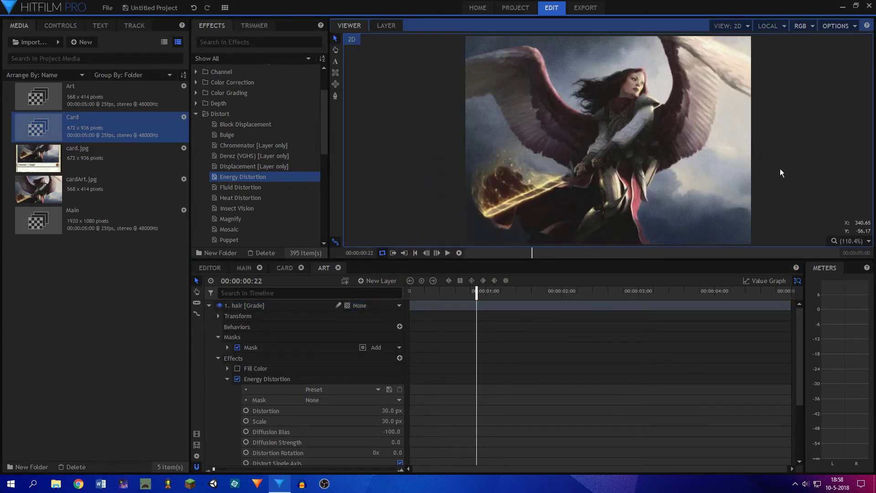
Collapse the hair layer and add a new grade layer named "grade" above it in the Art composite
click(209, 305)
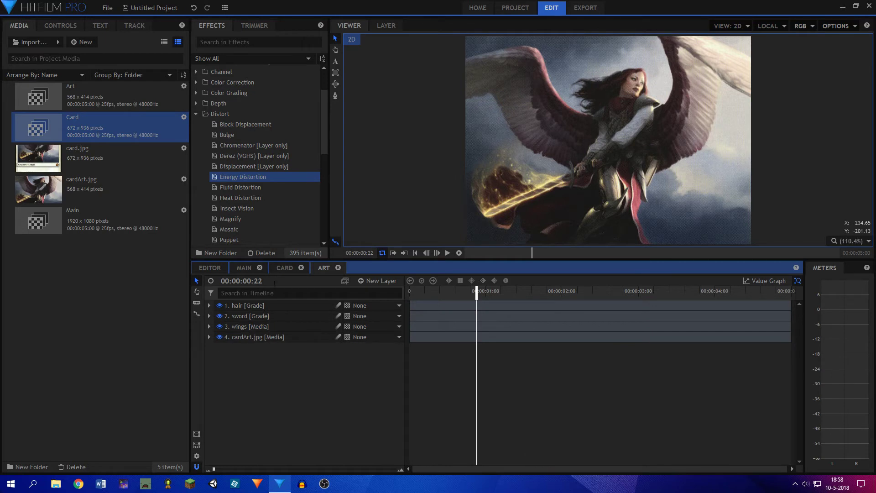
right_click(270, 394)
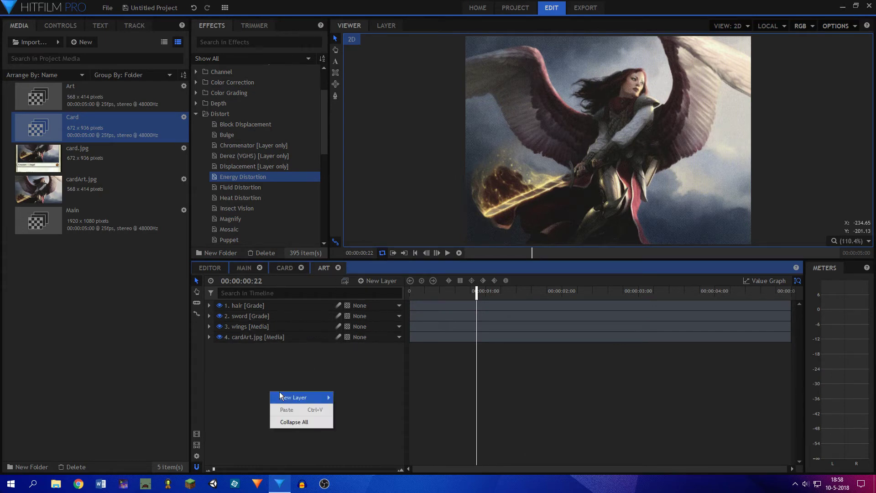
mouse_move(286, 398)
click(347, 408)
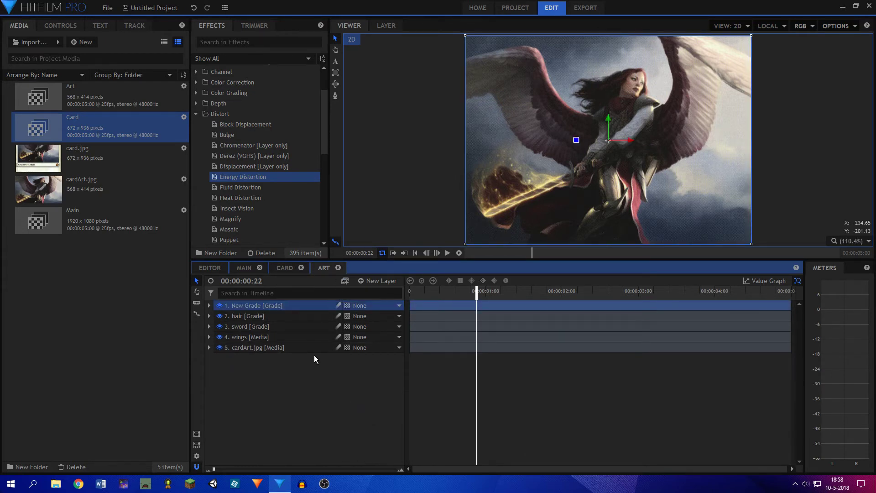
key(F2)
text(grade)
key(Return)
Apply the Vignette effect from Color Grading to the grade layer
click(195, 114)
scroll(237, 123, up, 2)
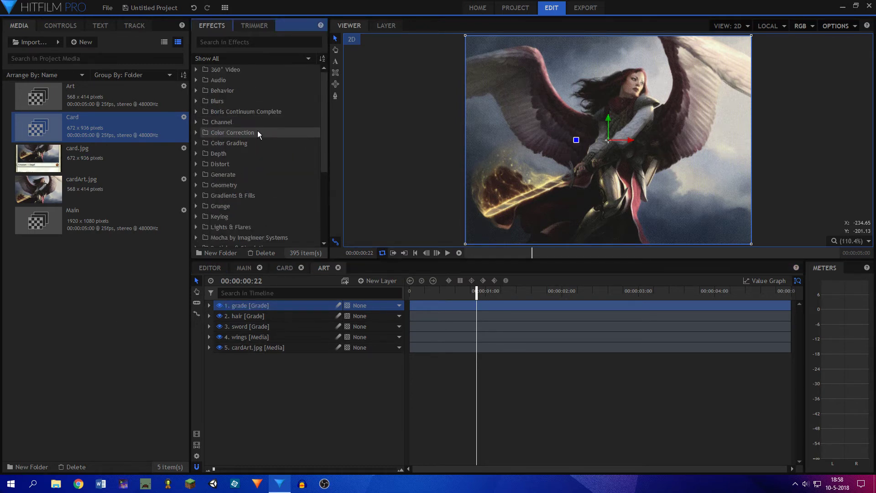
click(195, 143)
scroll(227, 147, down, 5)
scroll(259, 146, up, 2)
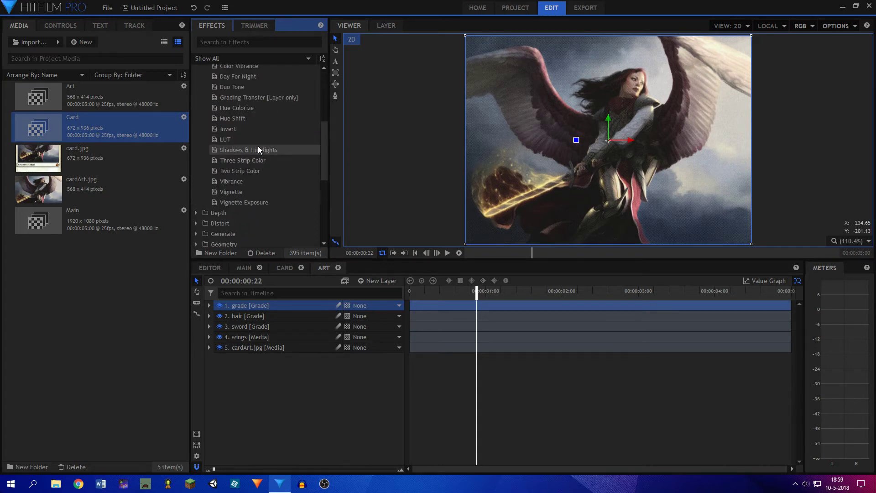
drag(251, 190, 254, 306)
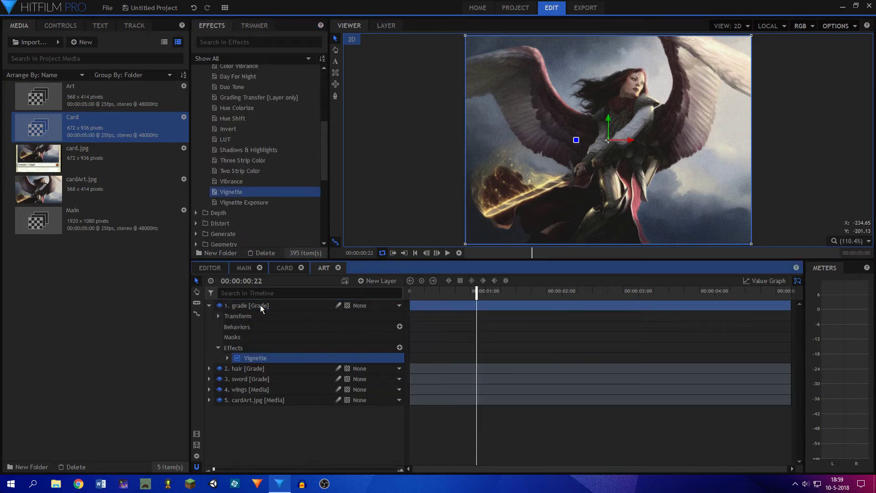
Compare the Card composite with the Art layer shown and hidden, then return to the Art composite
click(278, 268)
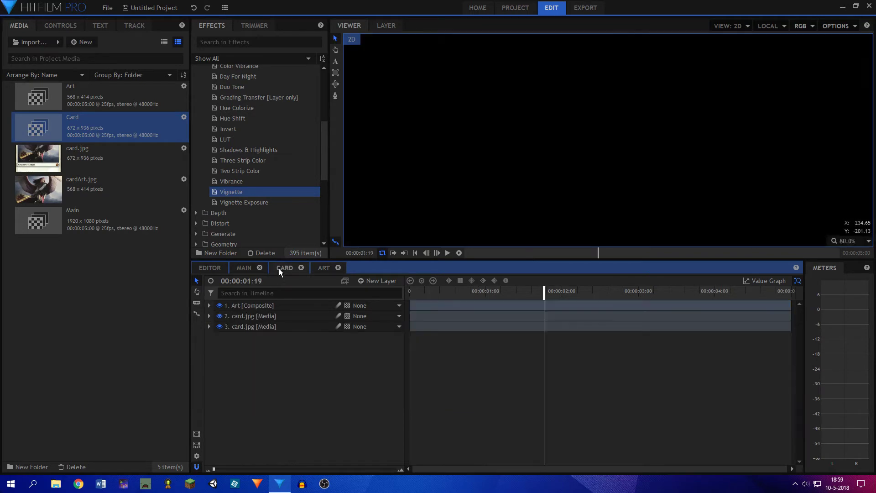
click(243, 267)
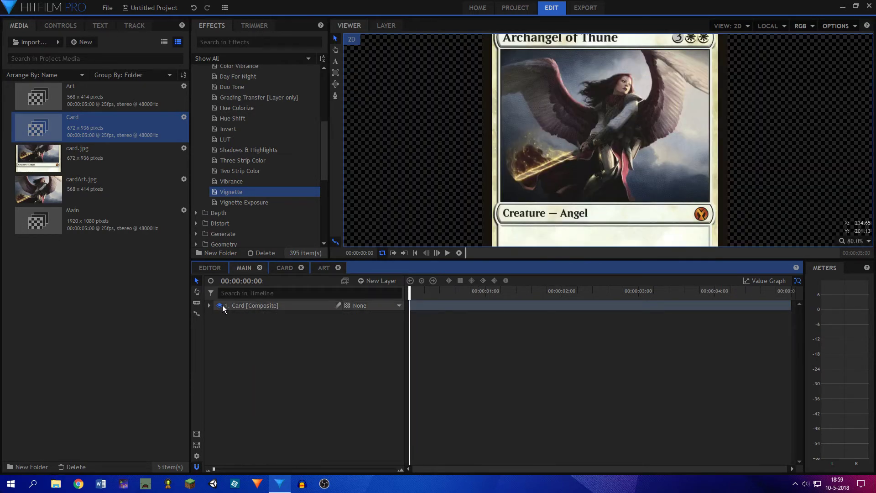
click(284, 268)
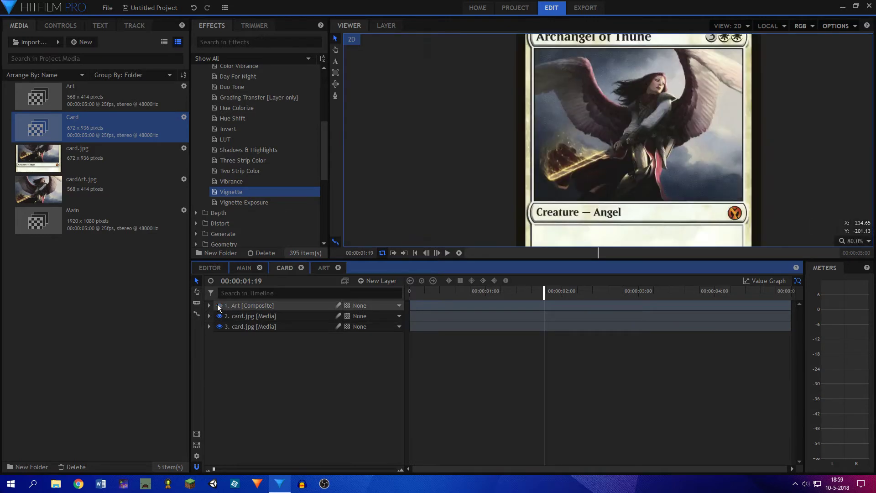
click(218, 305)
click(218, 305)
click(218, 304)
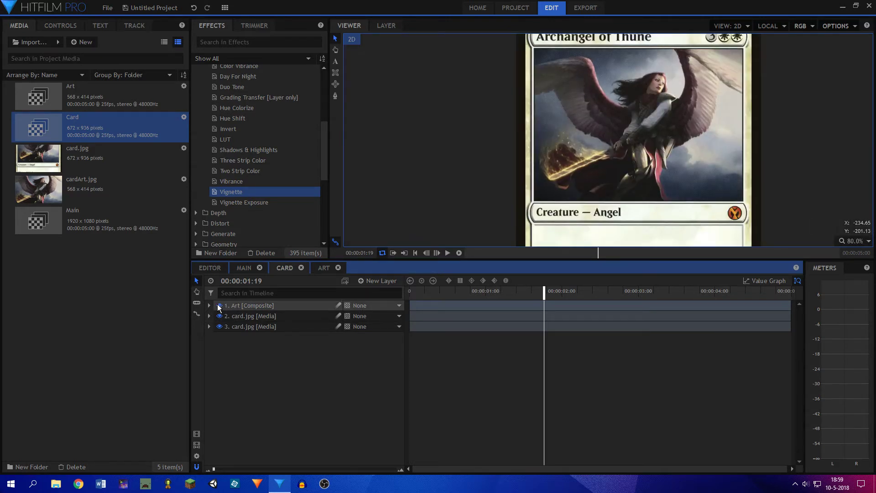
click(217, 305)
click(218, 305)
click(218, 305)
click(217, 305)
click(325, 268)
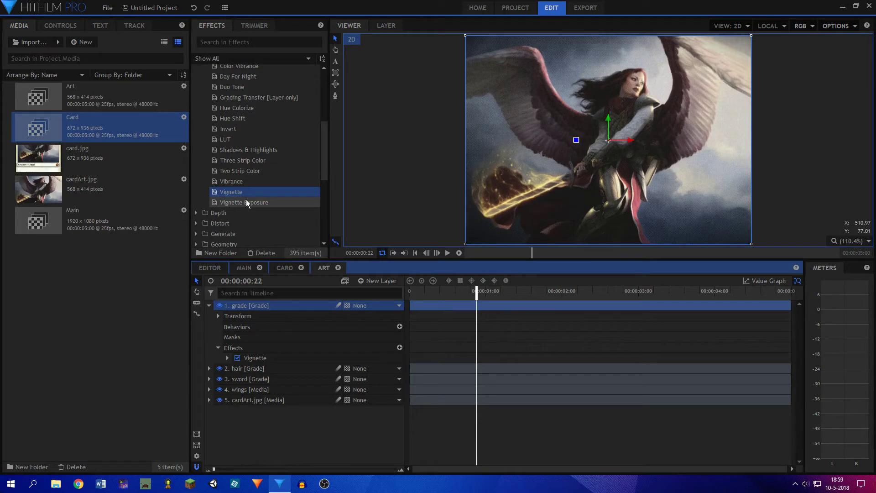
Try the Cine Style effect on the grade layer with its 2.35:1 Letter Box disabled
scroll(243, 101, up, 3)
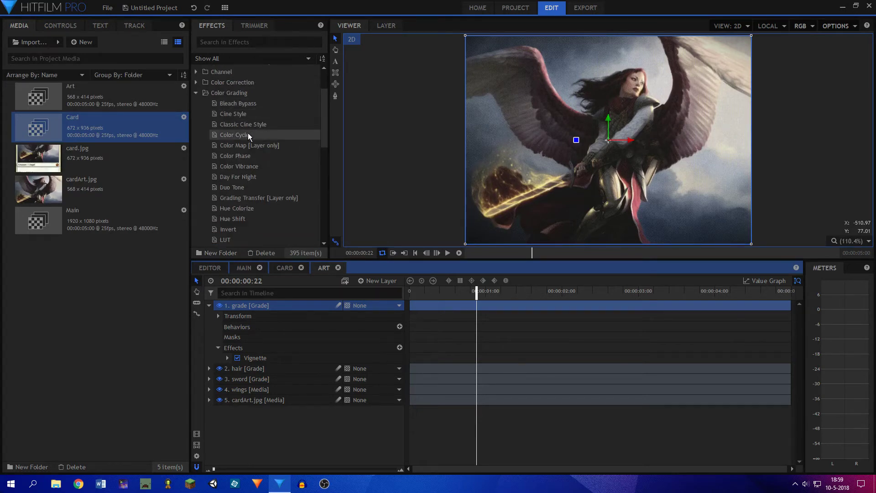
drag(242, 115, 242, 362)
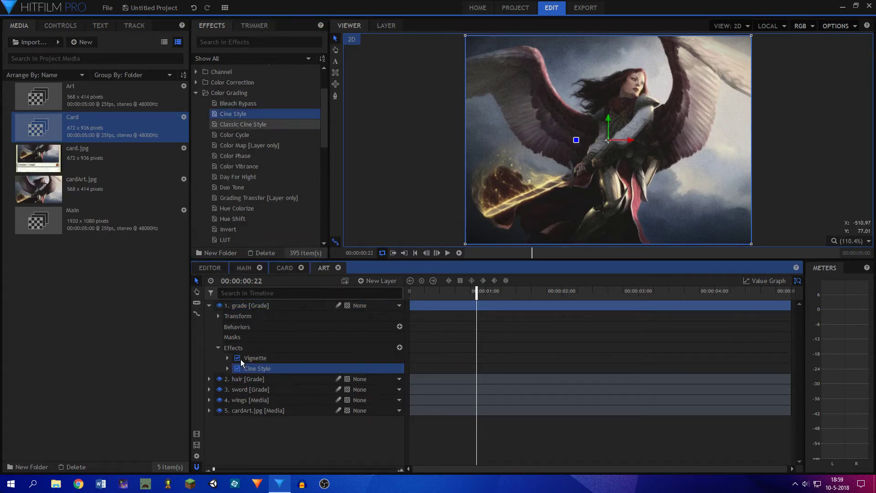
click(229, 369)
scroll(247, 387, down, 2)
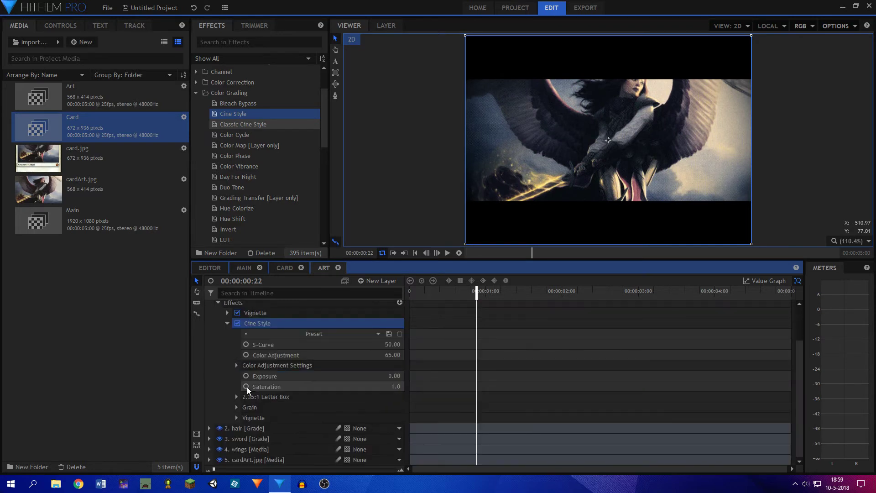
click(236, 397)
click(400, 408)
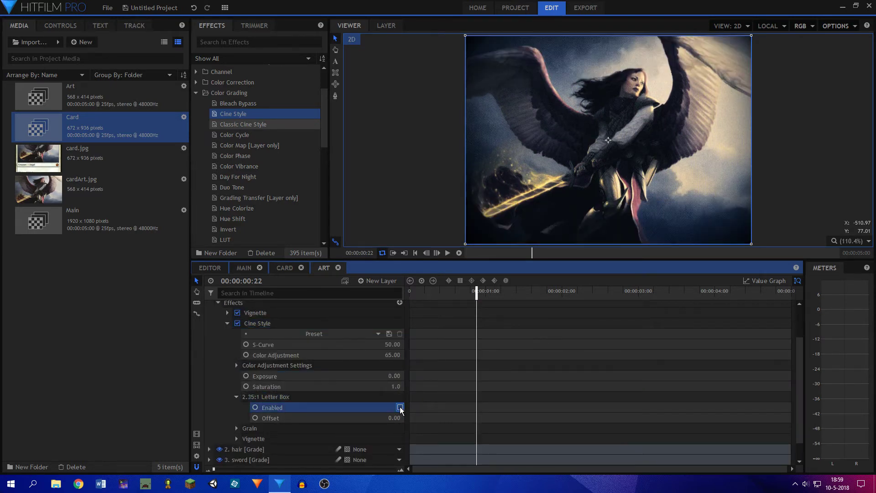
Compare the art with Cine Style off and on, and delete the effect from the grade layer
scroll(280, 357, up, 2)
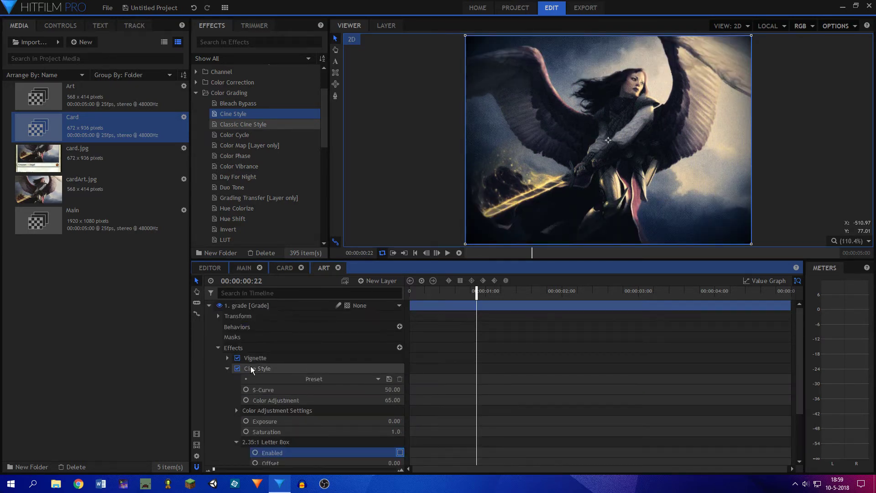
click(238, 369)
click(238, 369)
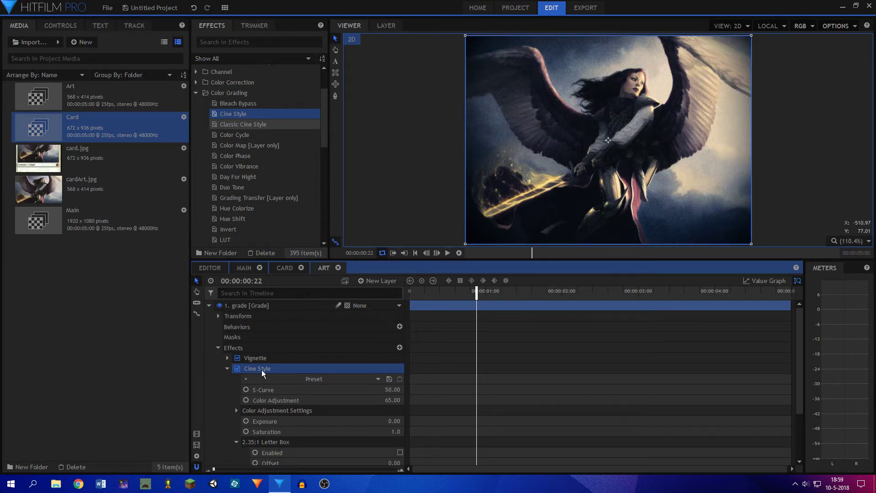
key(Delete)
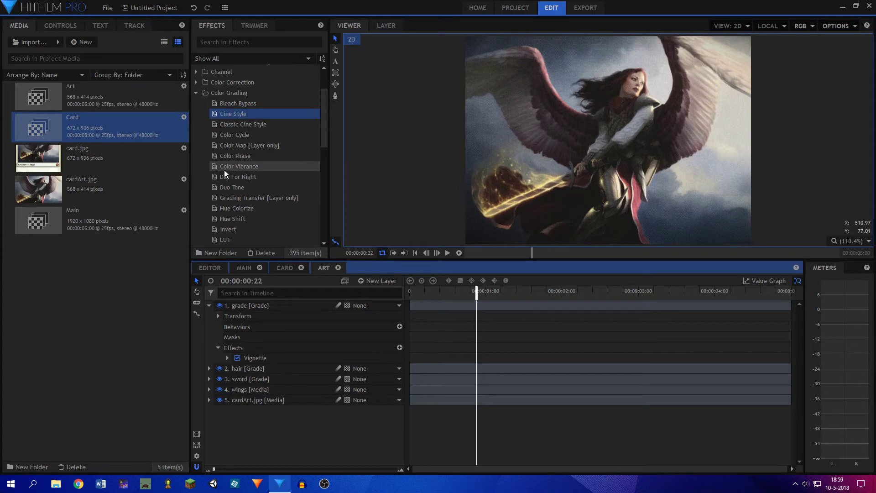
Apply the Brightness & Contrast effect from Color Correction to the grade layer
click(197, 93)
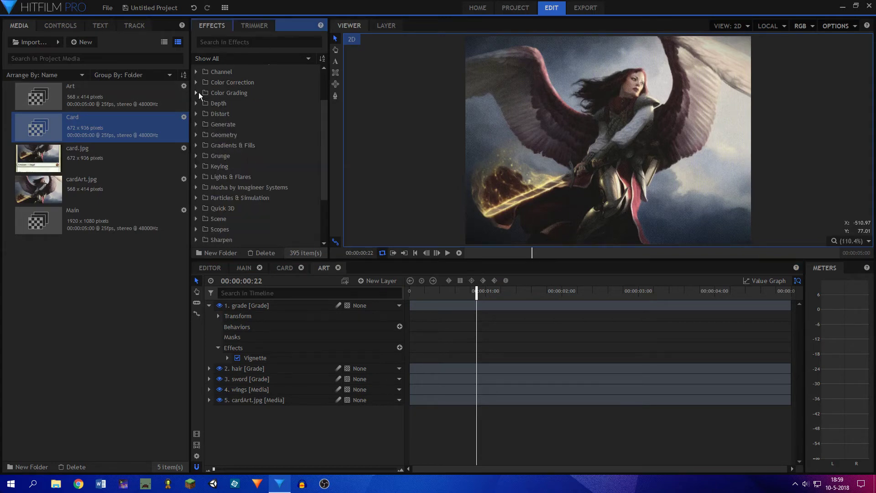
click(196, 84)
drag(246, 125, 255, 362)
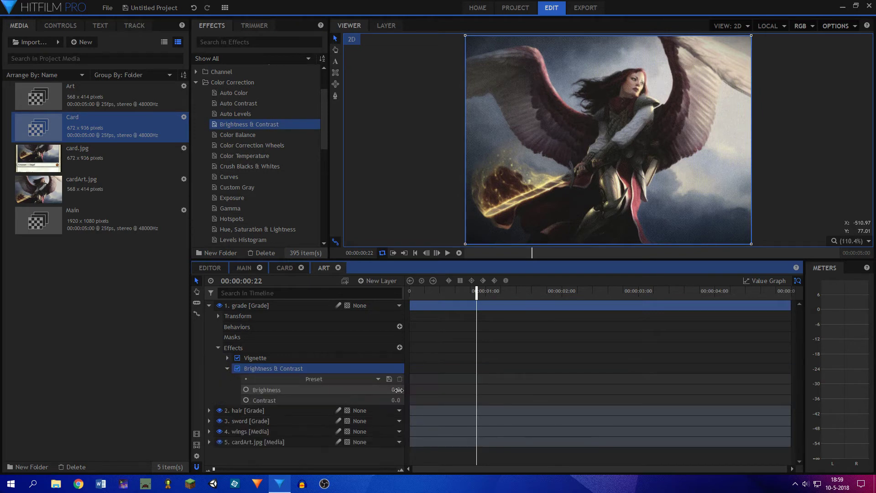
Set the grade layer's Brightness to -3.0 and Contrast to 10.0, and check the graded art in the Card composite
drag(395, 389, 403, 389)
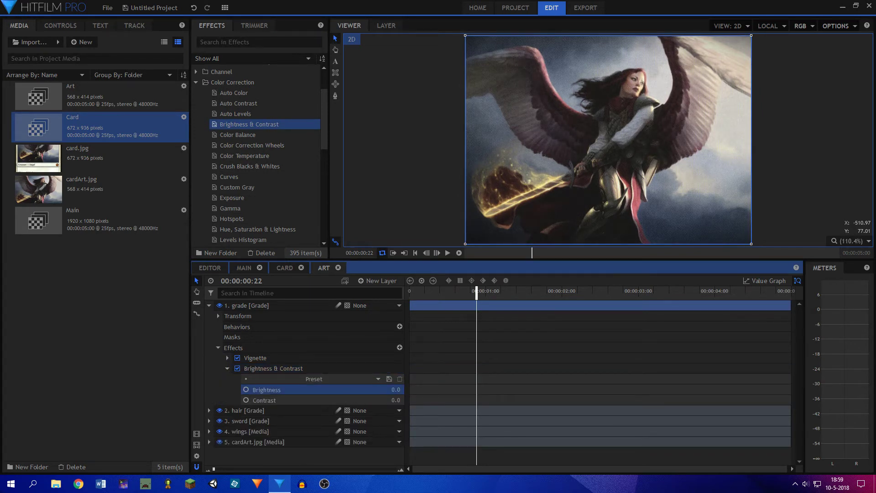
drag(395, 389, 397, 401)
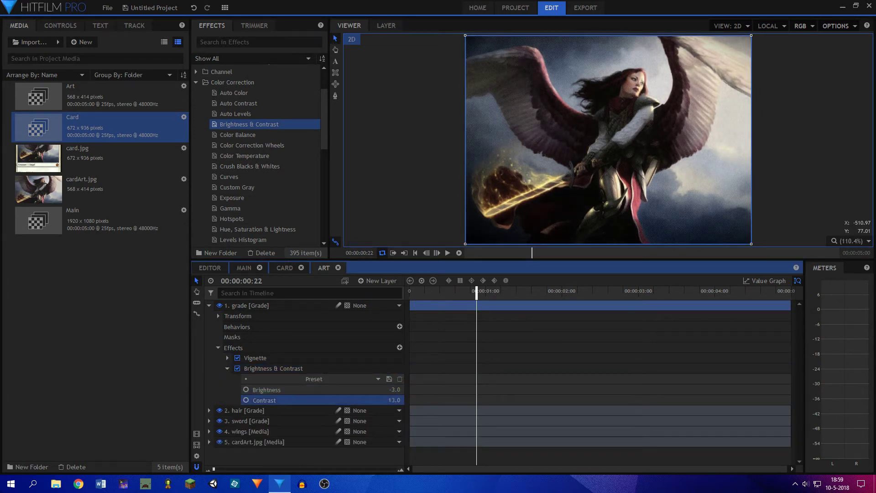
key(space)
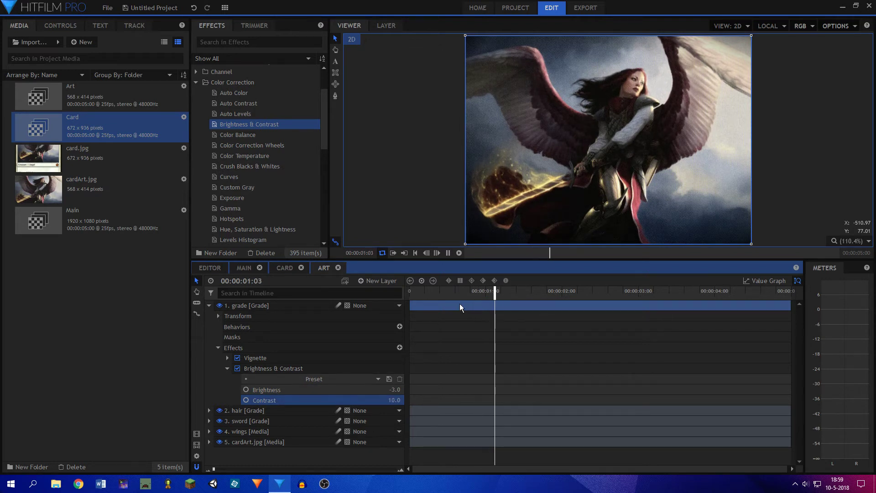
click(284, 268)
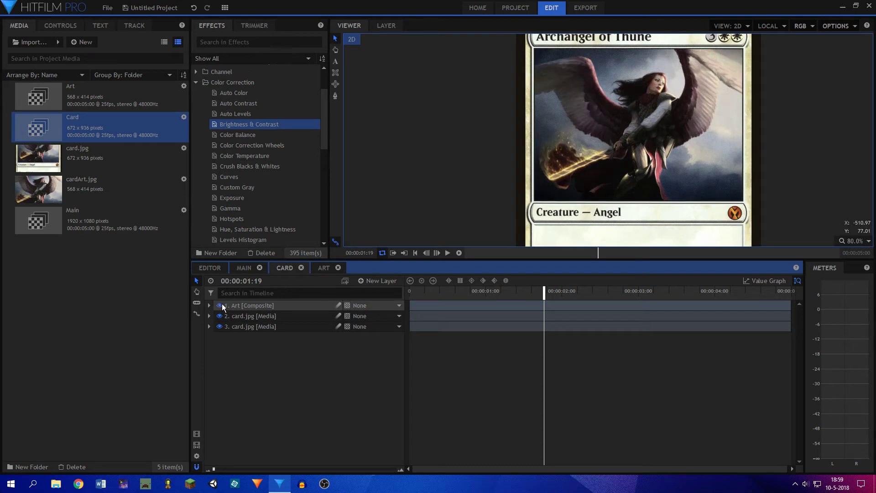
double_click(224, 306)
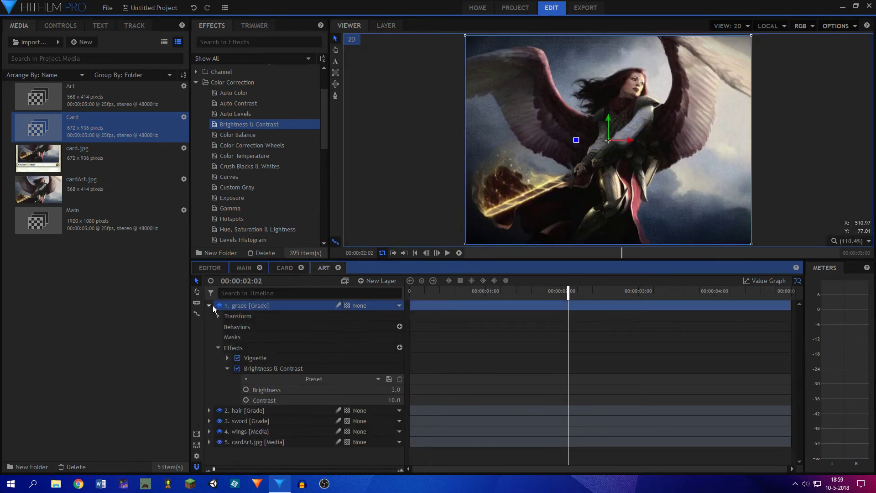
Find the Lightning & Electricity effect, try it on the grade layer across the animation, and delete it
click(228, 368)
scroll(256, 137, up, 2)
click(197, 135)
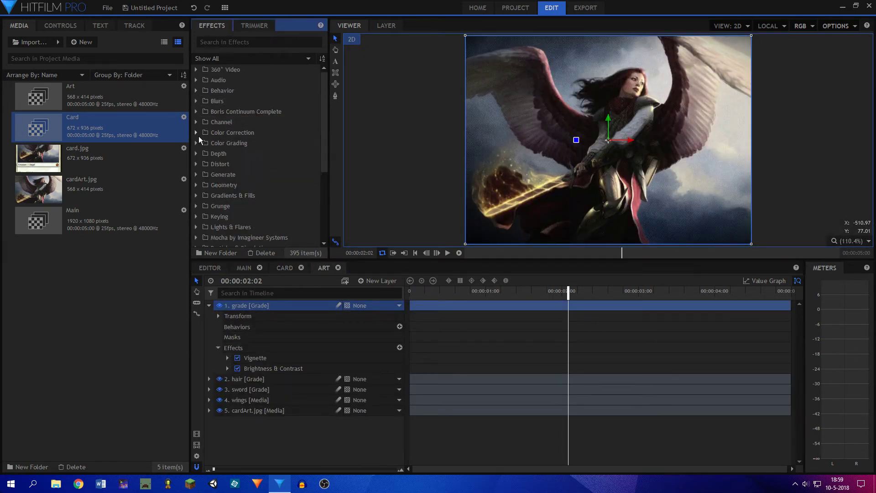
click(197, 175)
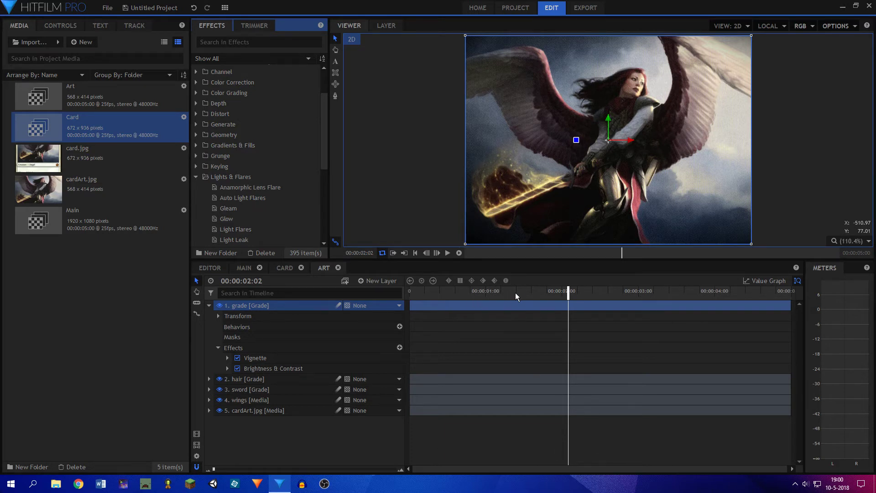
drag(568, 329, 579, 339)
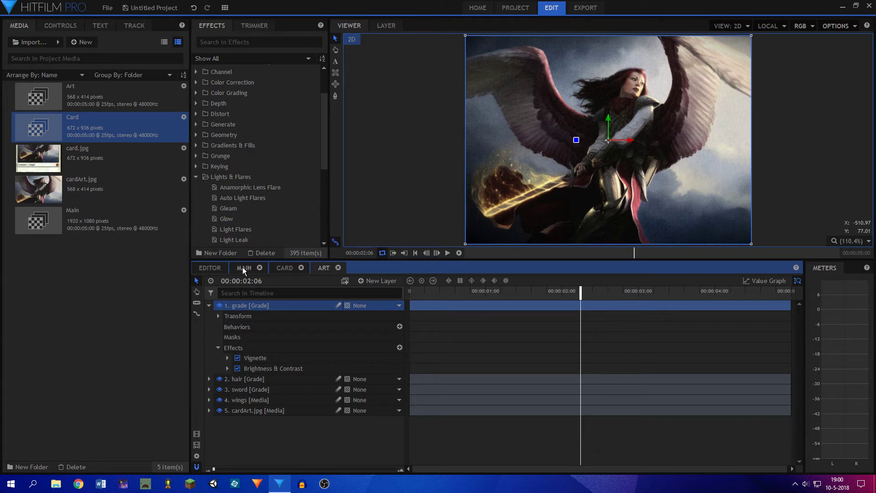
click(241, 42)
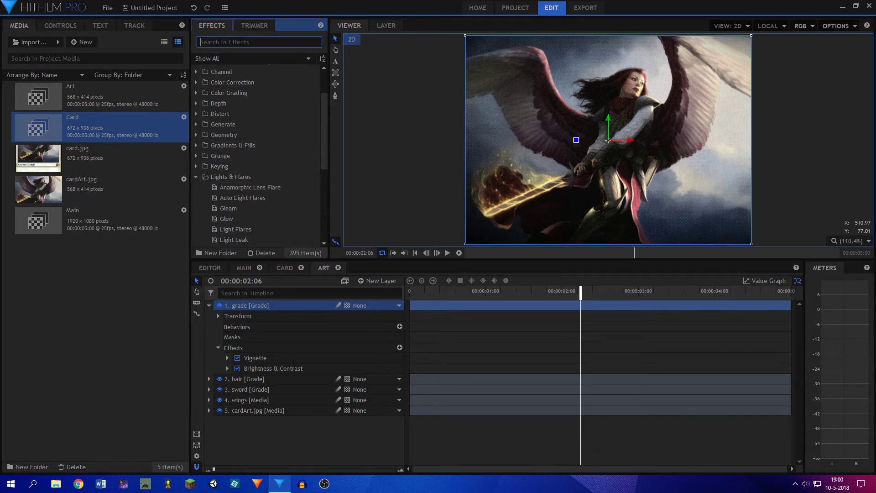
text(lightni)
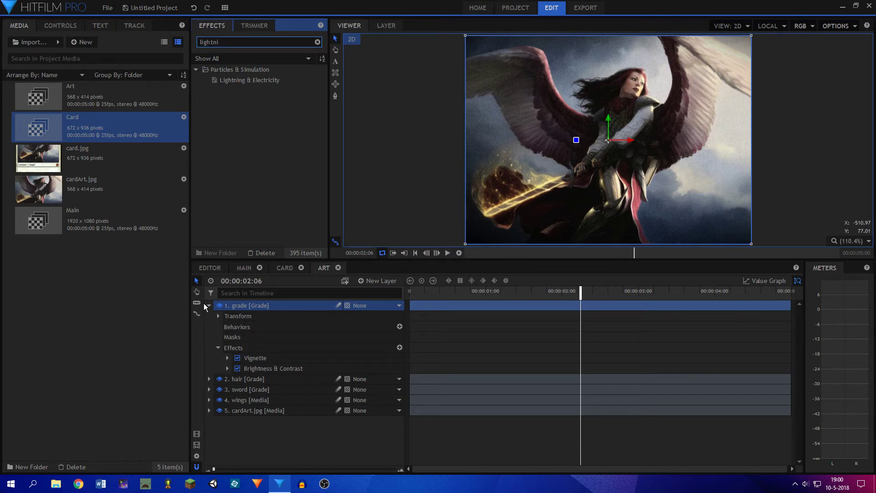
drag(240, 81, 246, 358)
drag(503, 297, 685, 292)
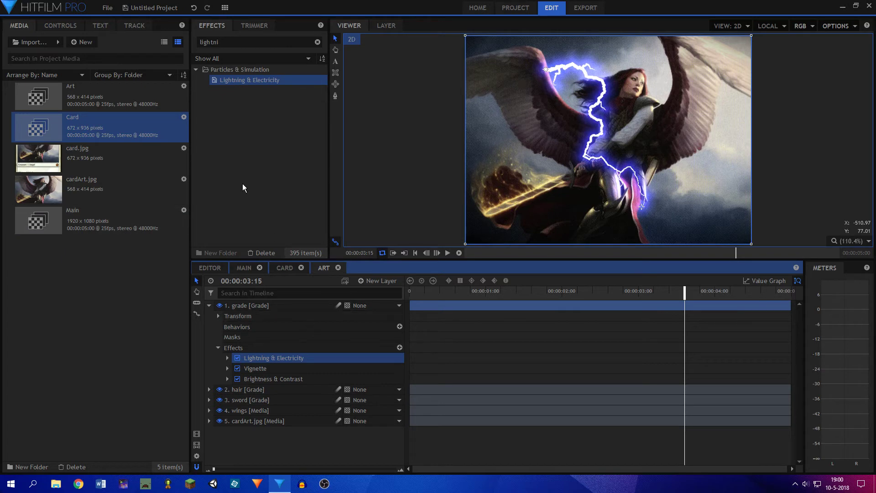
key(Delete)
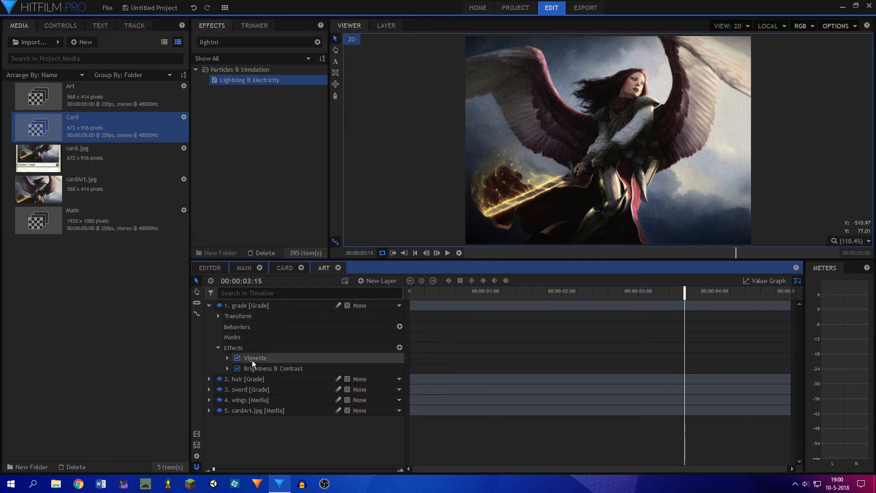
Create a new grade layer above the other layers in the Art composite and name it "lightning"
click(209, 305)
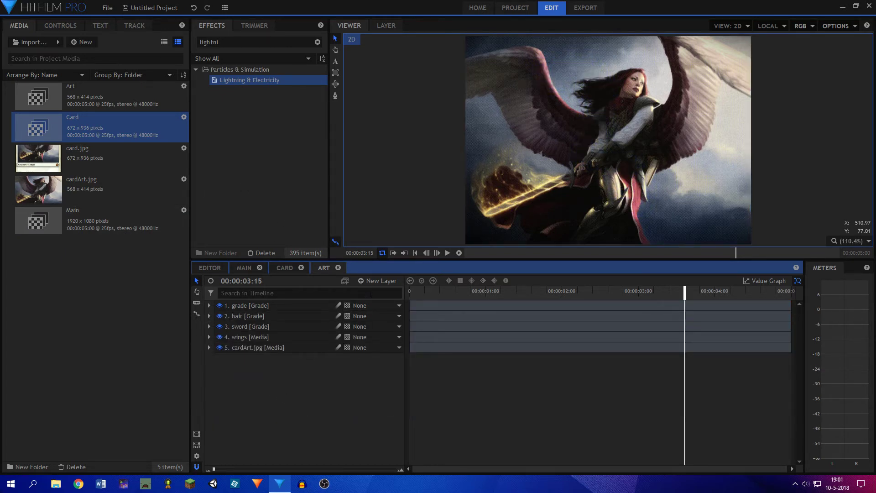
click(377, 280)
click(377, 316)
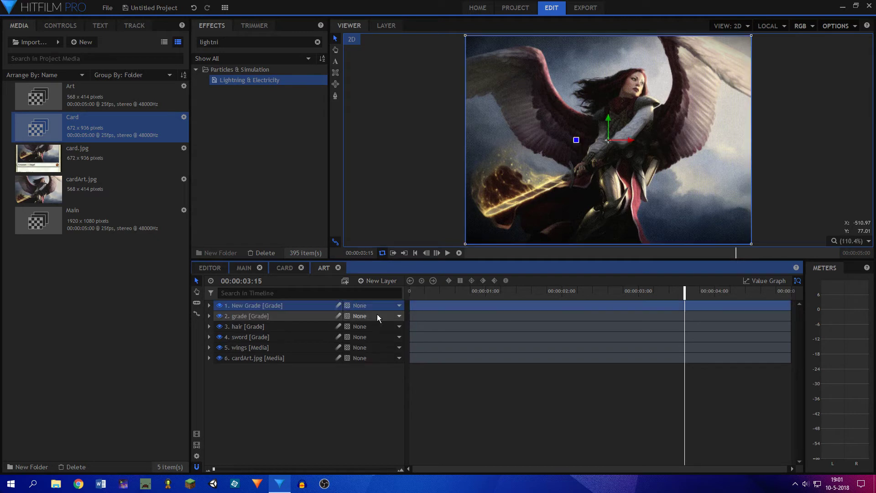
double_click(292, 305)
text(Grade)
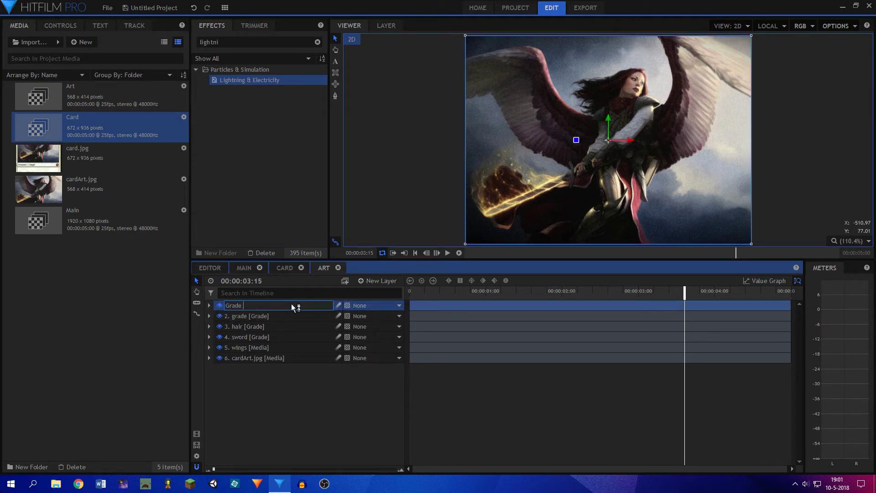
key(BackSpace)
key(BackSpace)
key(BackSpace)
key(BackSpace)
key(BackSpace)
text(lightning)
key(Return)
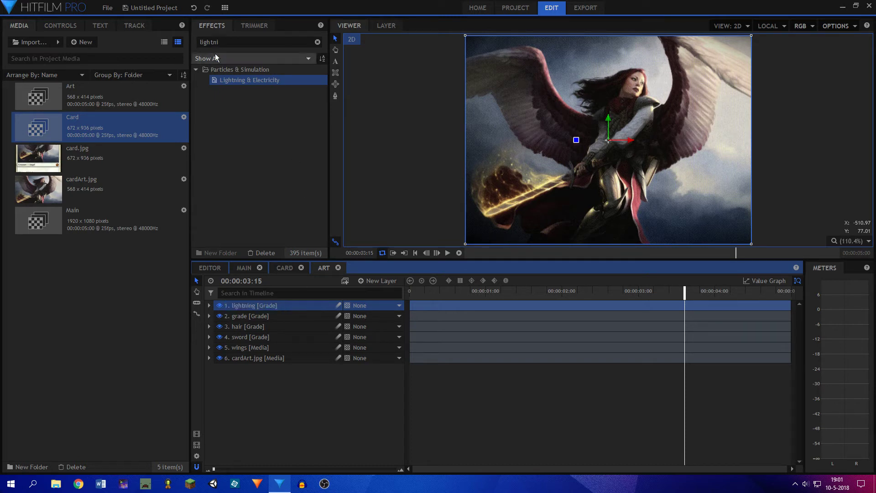
Activate the pen mask tool with the lightning layer selected and the whole sword in view
scroll(536, 156, up, 2)
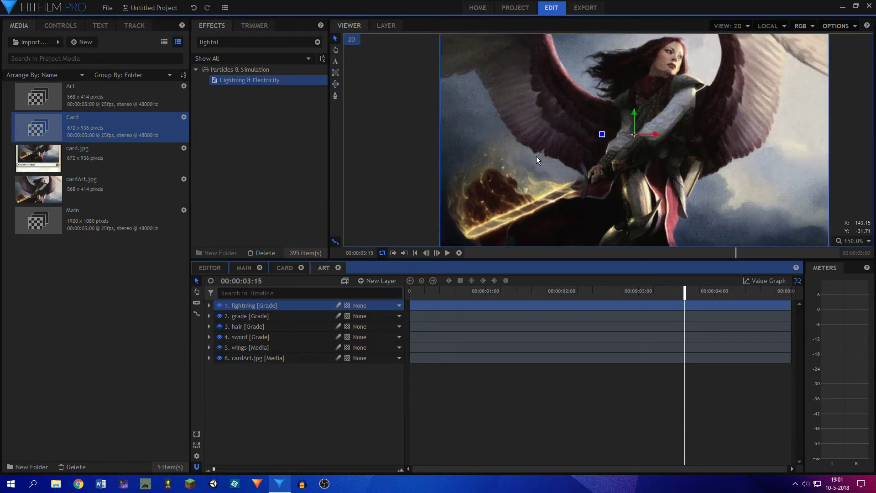
scroll(548, 151, down, 2)
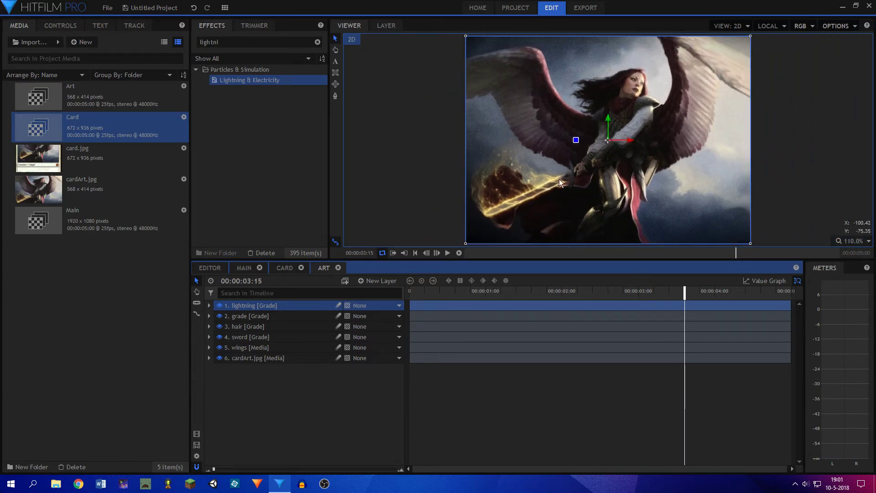
click(335, 96)
scroll(601, 147, up, 2)
scroll(587, 147, down, 1)
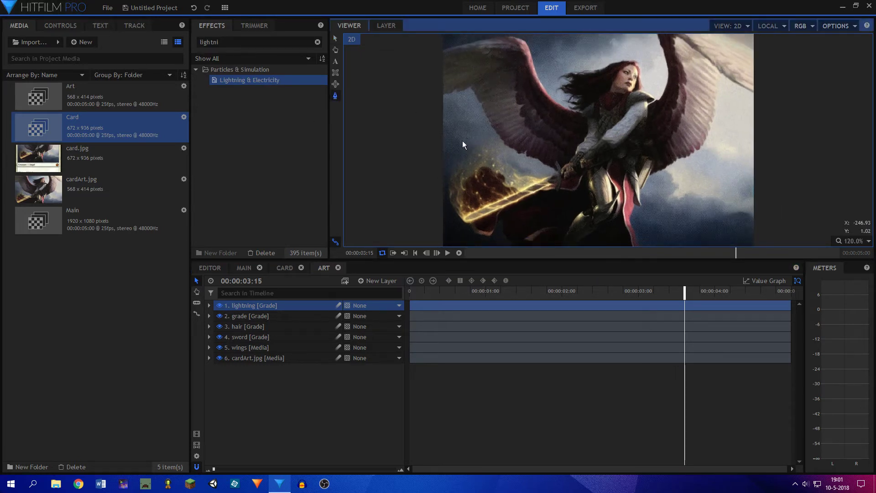
Examine the masks and effects used on the grade and hair layers
double_click(235, 41)
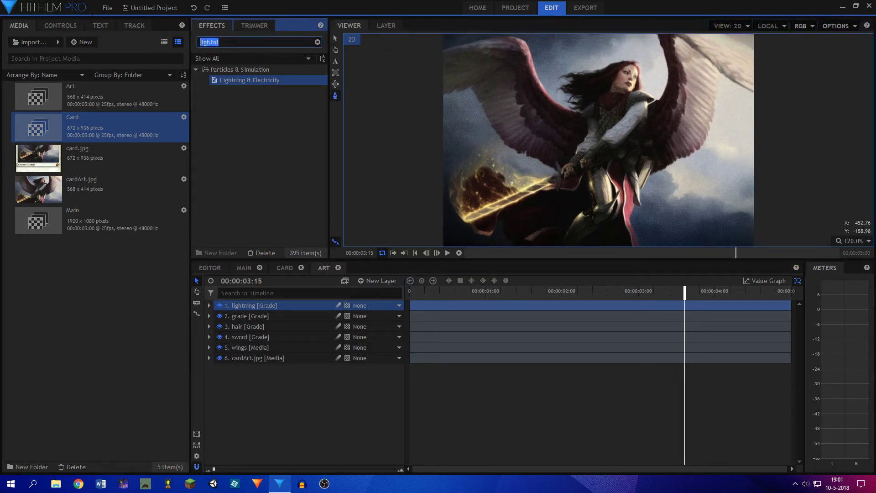
click(209, 316)
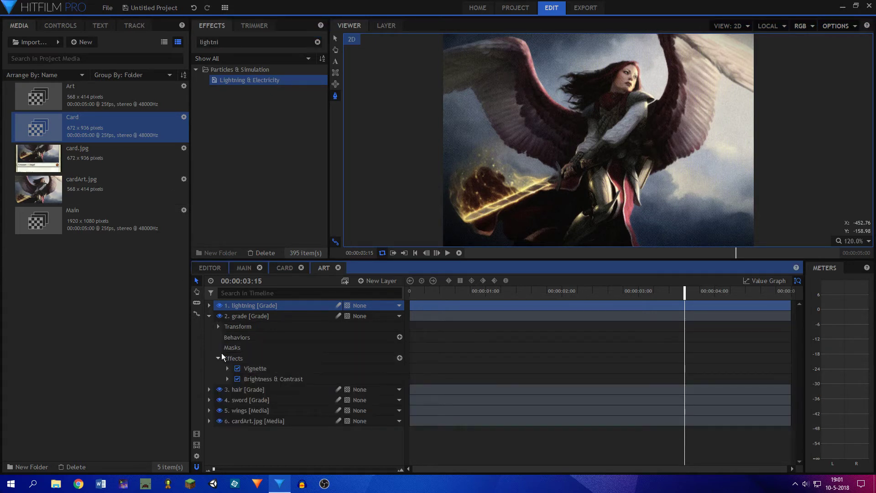
click(210, 390)
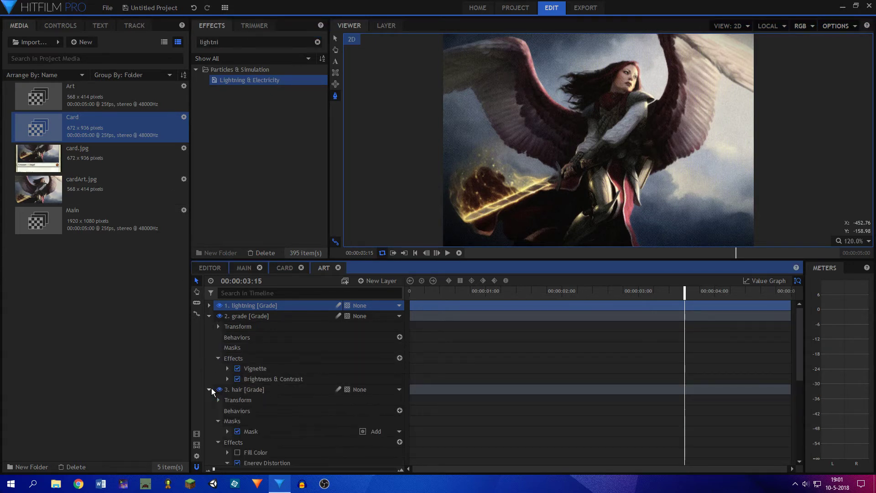
click(253, 452)
click(209, 316)
click(209, 327)
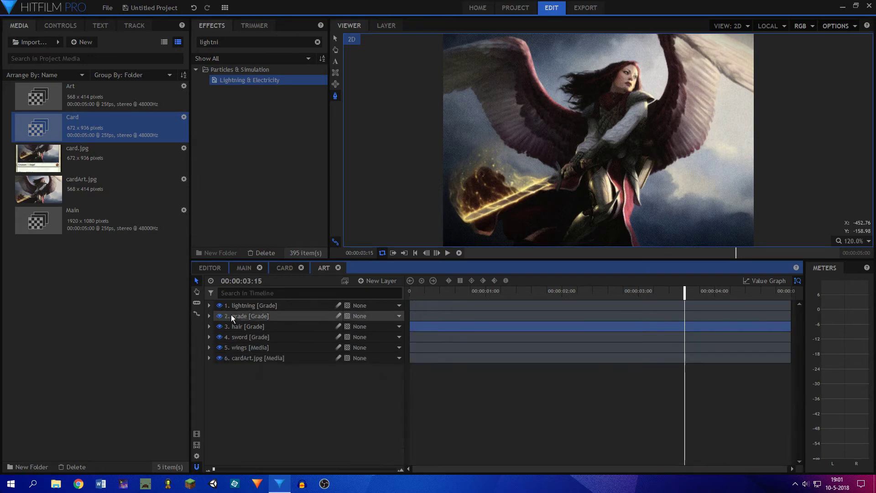
Apply the Fill Color effect to the lightning layer and set its Blend Amount to 50%
click(244, 305)
click(209, 305)
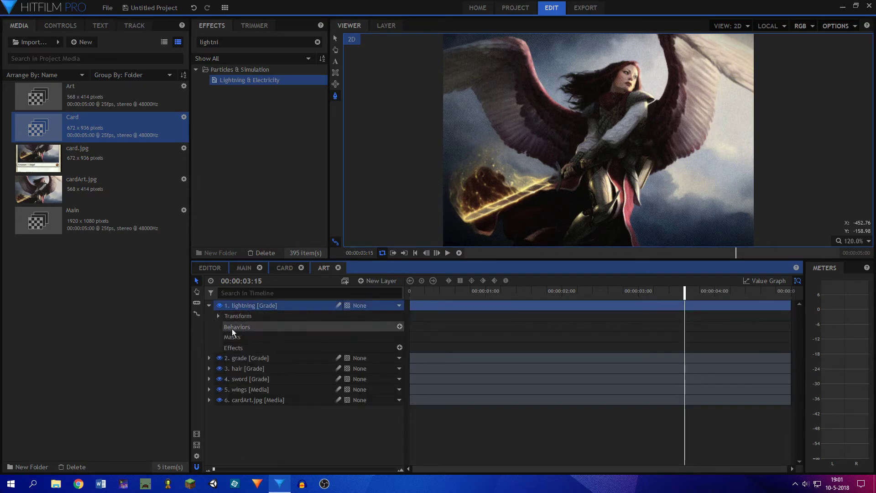
click(234, 348)
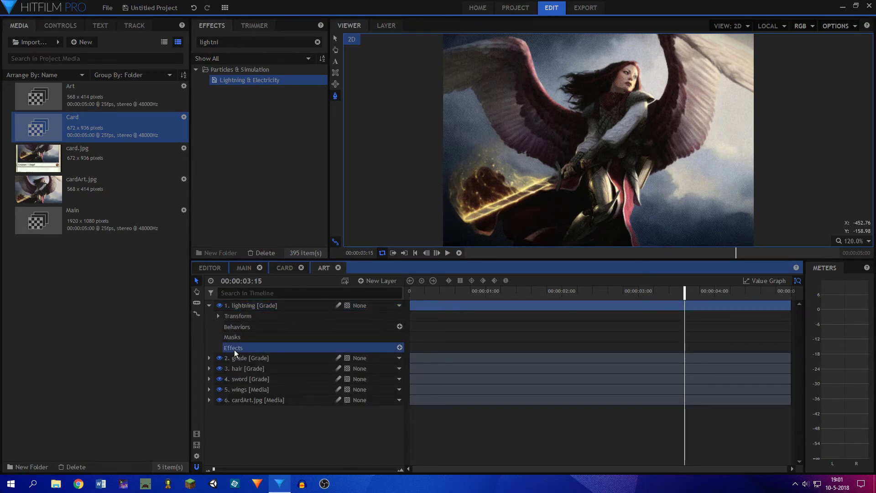
click(246, 42)
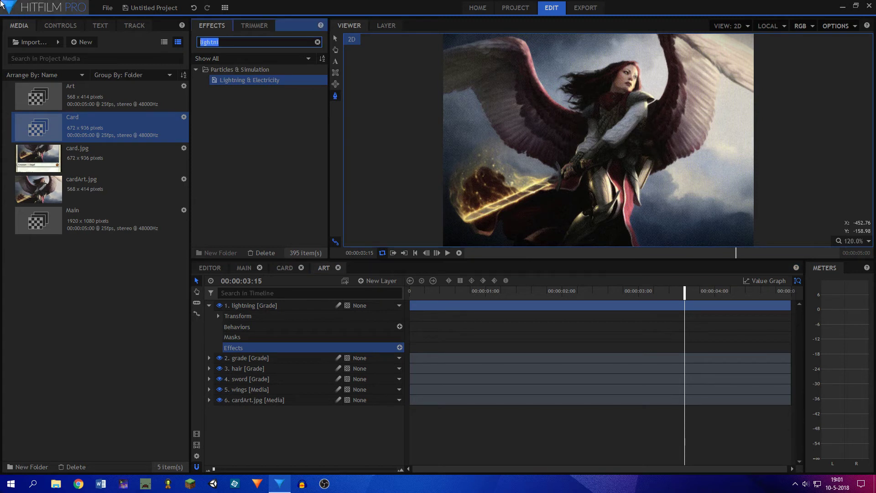
text(fill)
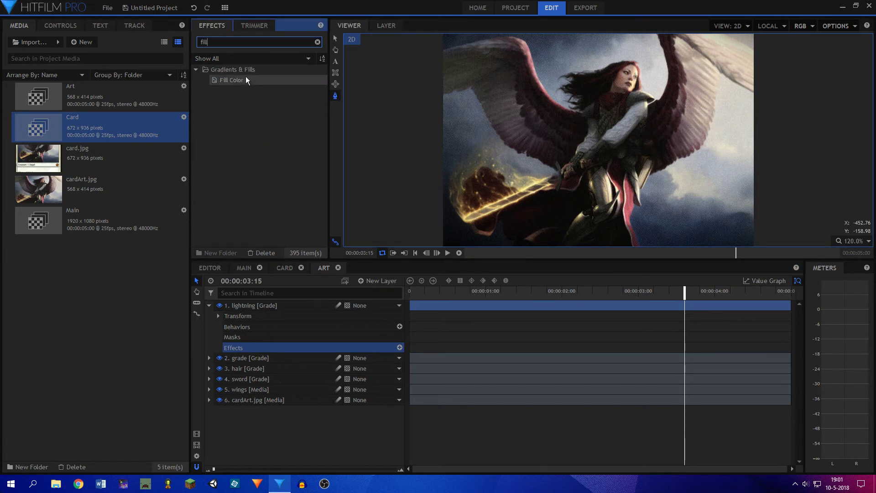
drag(246, 81, 230, 348)
click(227, 357)
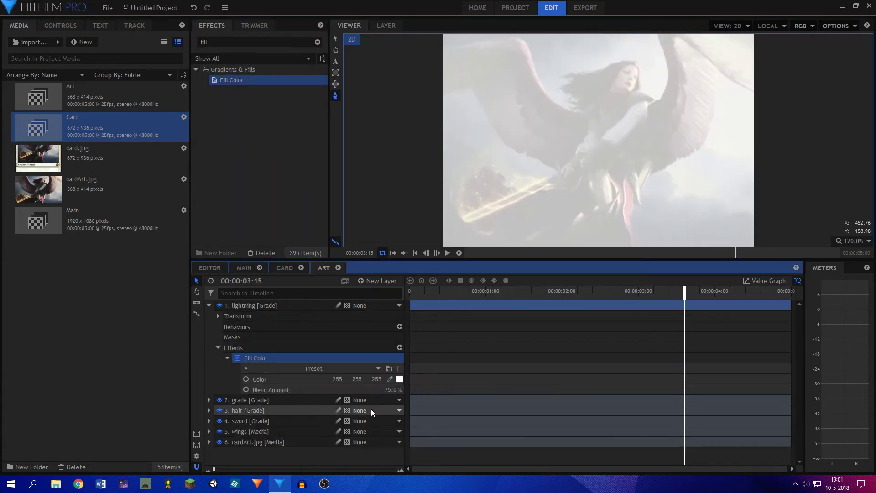
double_click(390, 389)
text(50)
key(Return)
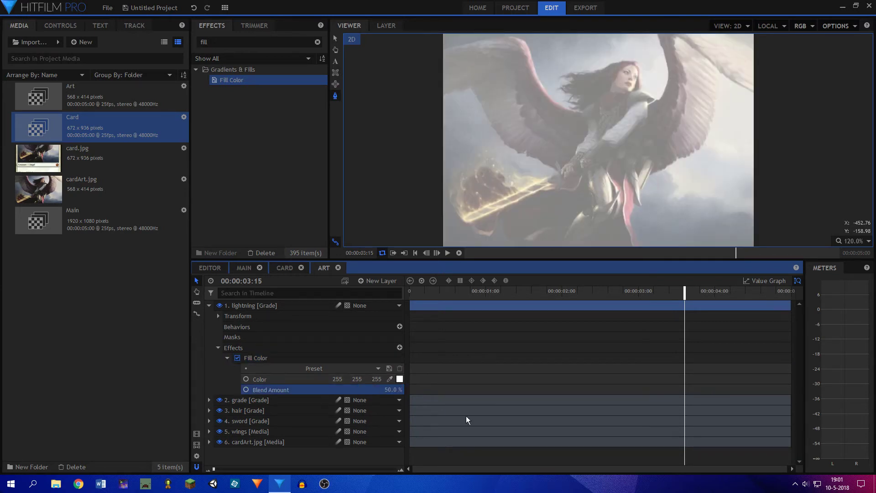
Draw a closed mask on the lightning layer around the angel and sky, leaving out the lower-left area with the sword
click(240, 305)
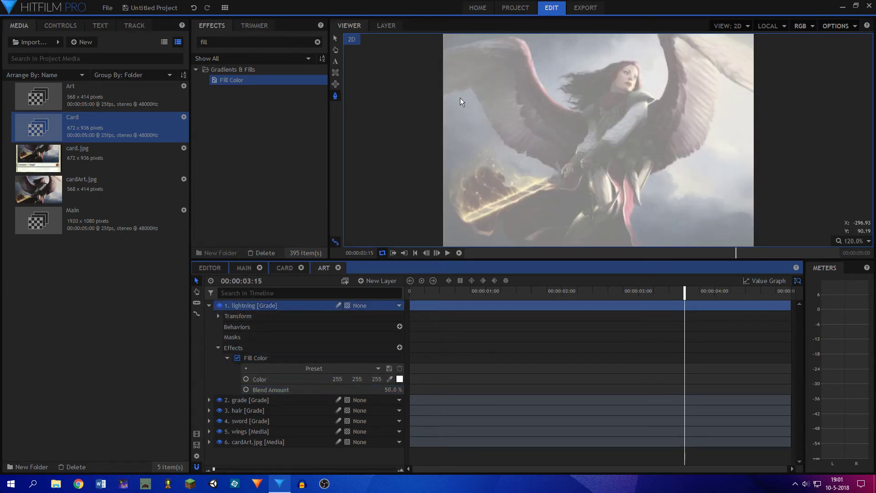
click(417, 121)
key(h)
drag(756, 237, 738, 190)
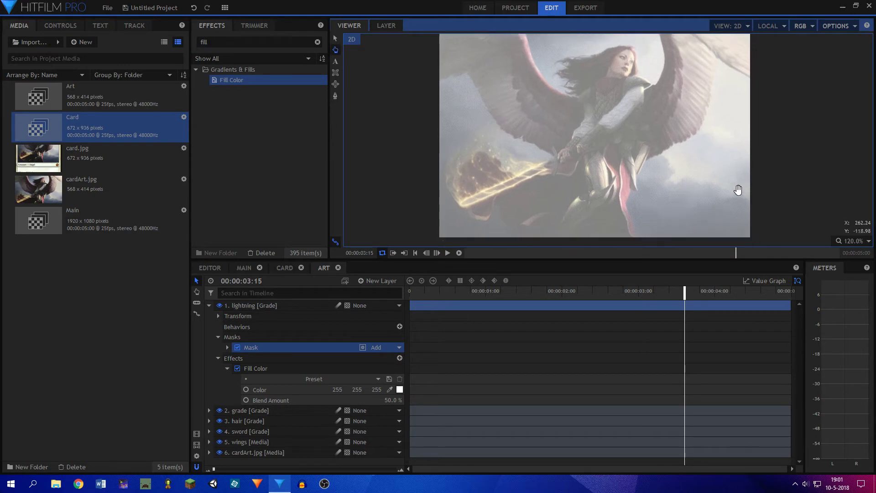
scroll(650, 169, up, 2)
scroll(676, 205, down, 2)
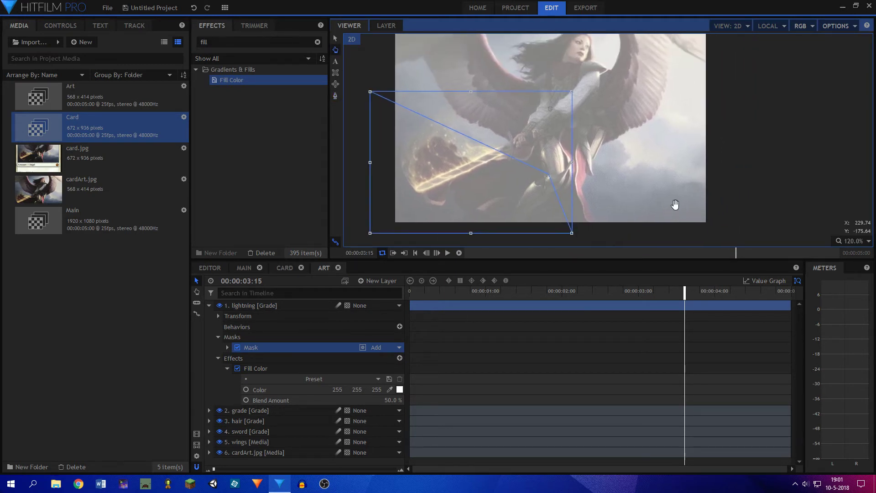
drag(705, 64, 702, 186)
click(335, 95)
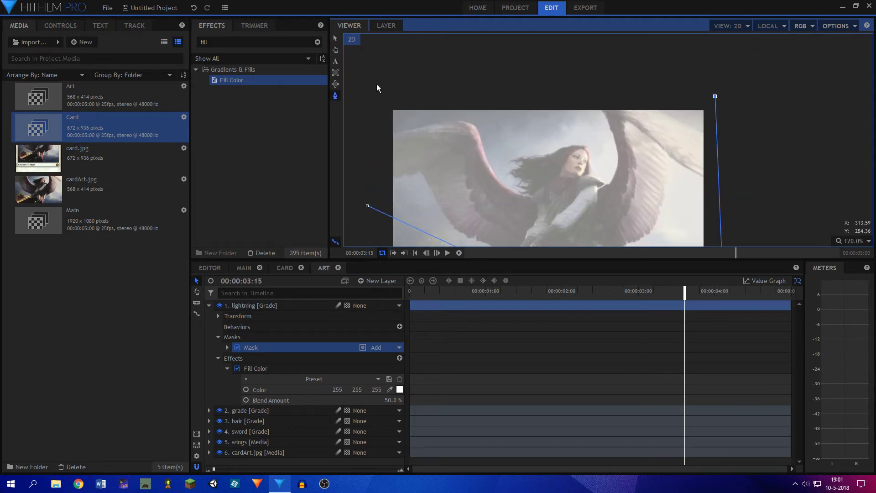
click(367, 205)
drag(385, 182, 403, 106)
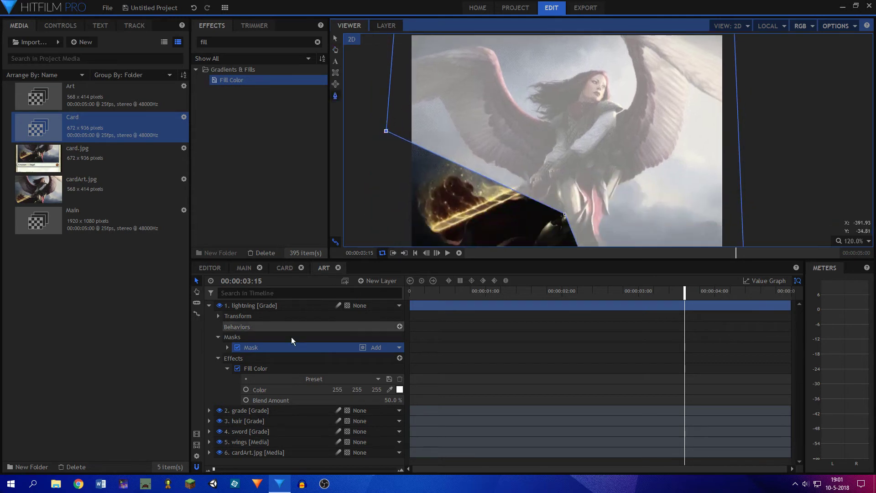
click(227, 368)
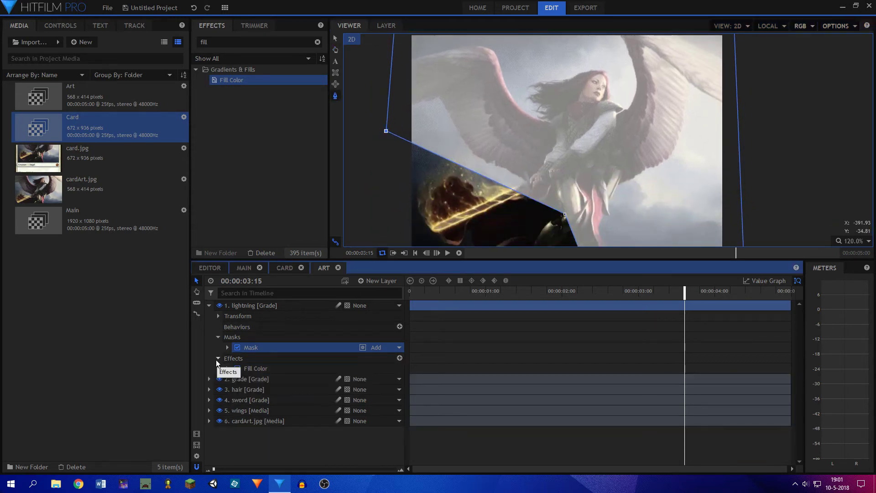
Set the lightning mask's Roundness to 3 px and its Feather Strength to 46 px
click(217, 358)
click(227, 347)
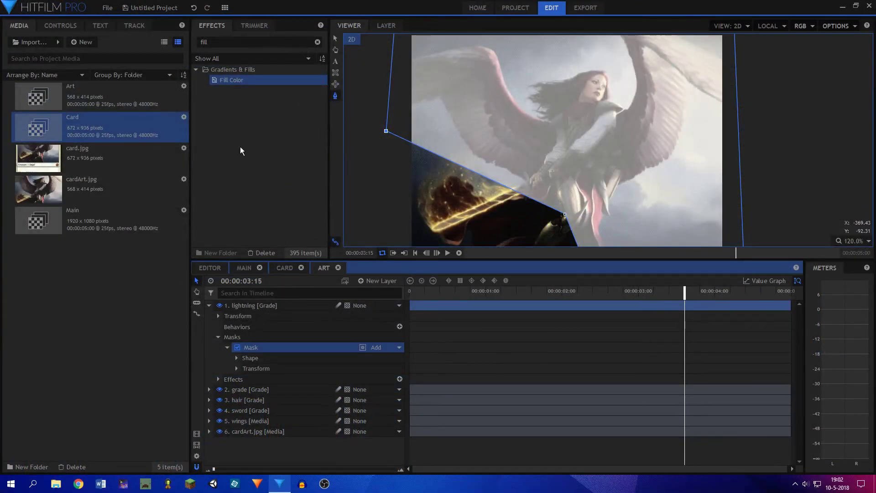
click(237, 358)
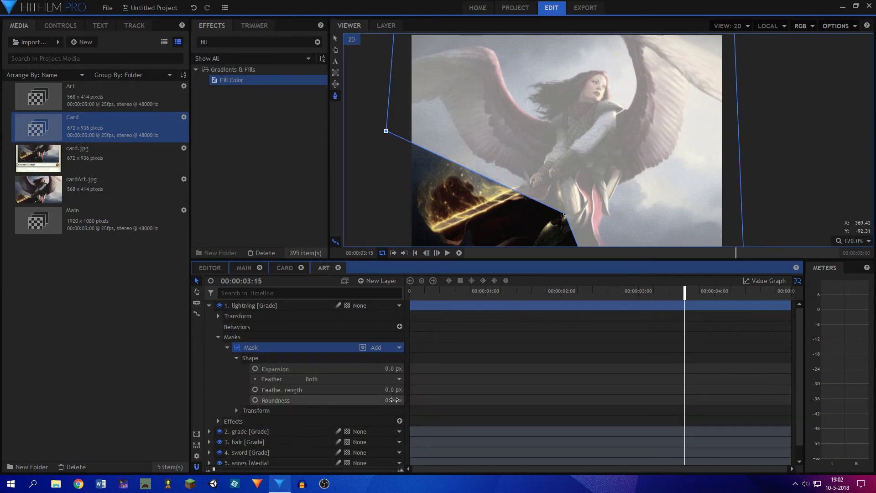
drag(394, 400, 394, 399)
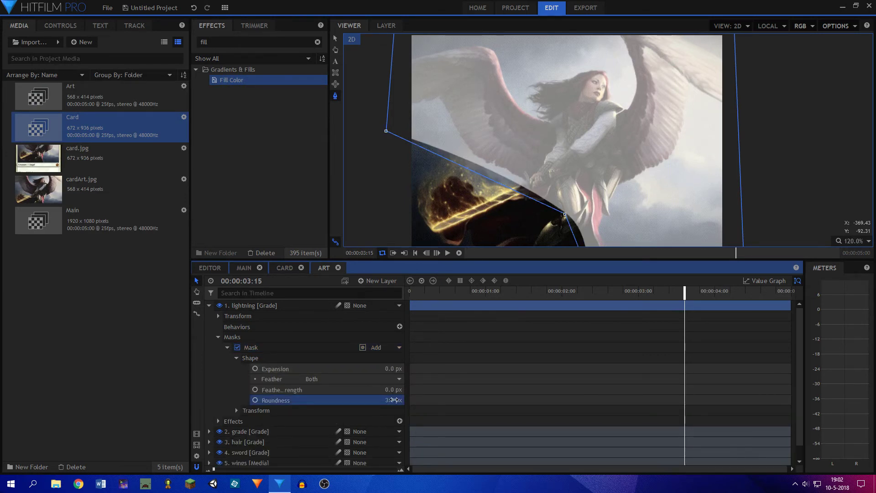
drag(504, 235, 495, 155)
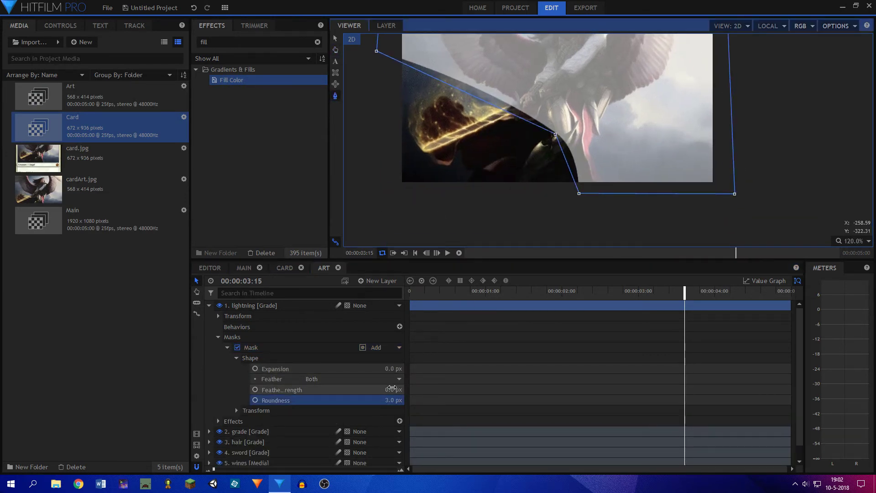
drag(392, 388, 416, 388)
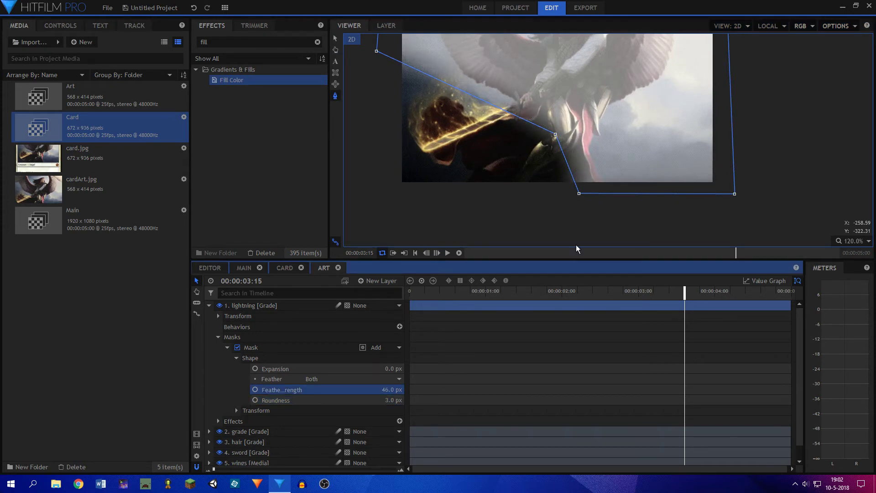
scroll(577, 248, up, 3)
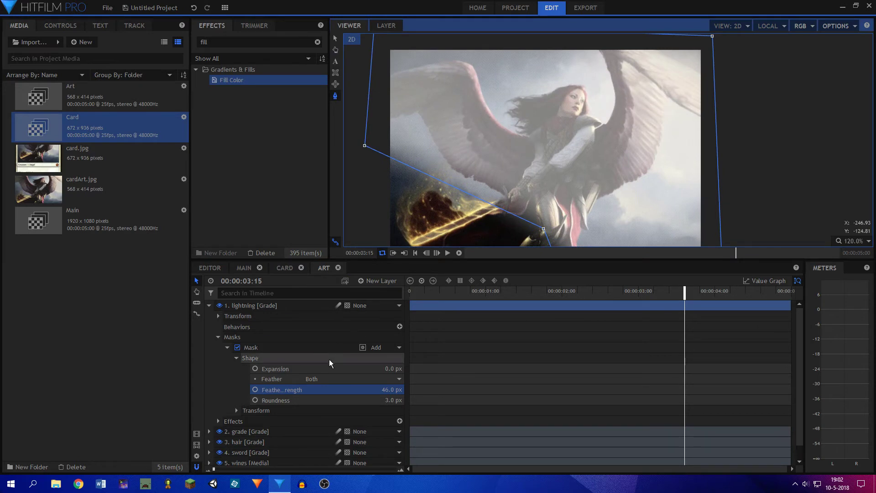
Move the lightning mask's corner point beside the sword hilt closer to the blade and set the mask's Feather Strength to 33 px
click(385, 389)
scroll(539, 192, down, 3)
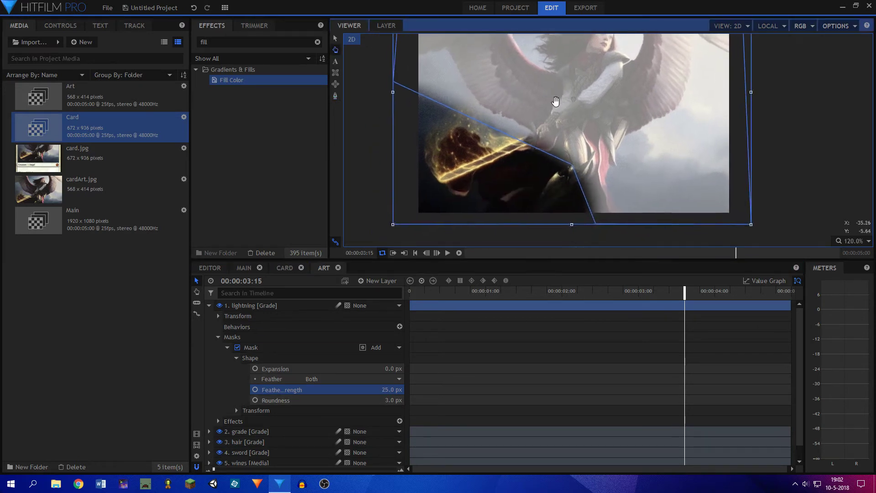
drag(553, 166, 529, 153)
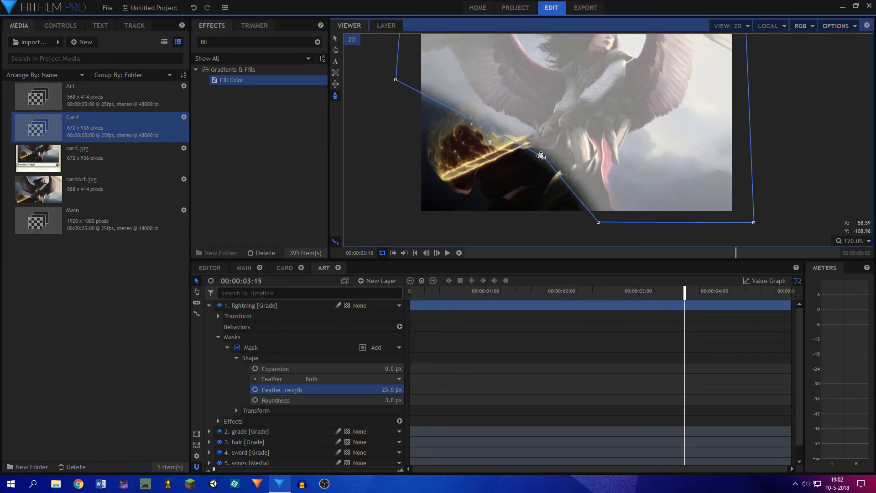
click(389, 389)
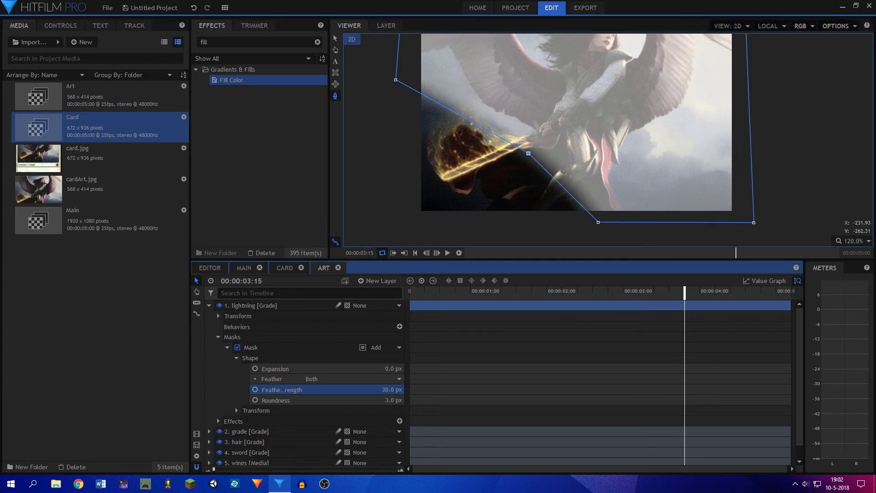
text(33)
click(411, 188)
click(334, 38)
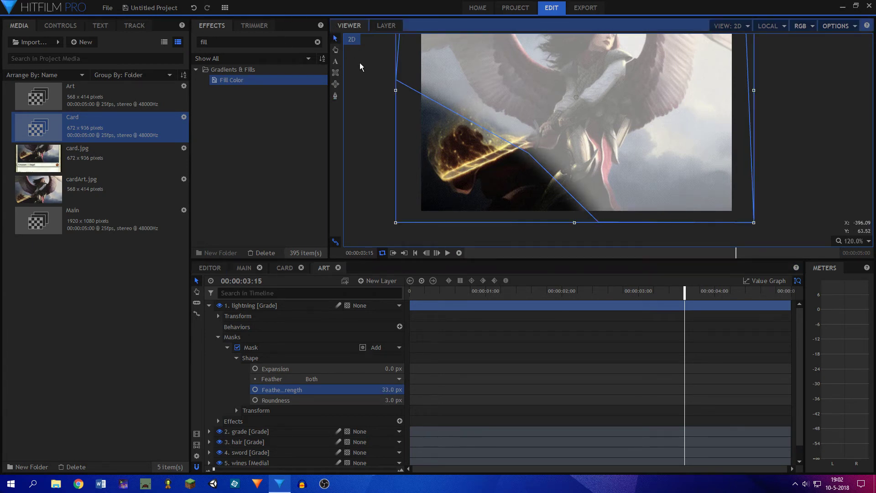
click(365, 64)
drag(401, 80, 451, 57)
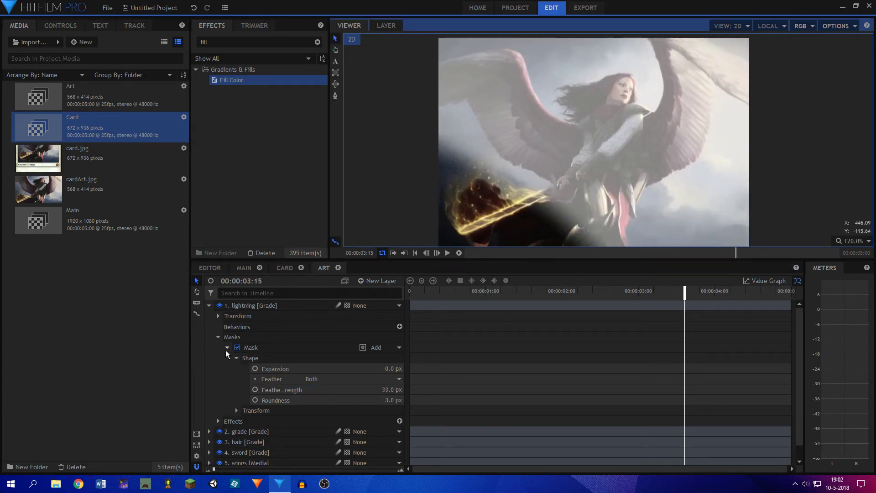
Disable the lightning layer's mask and activate the pen mask tool with the angel's left-hand wing magnified
click(237, 347)
click(335, 97)
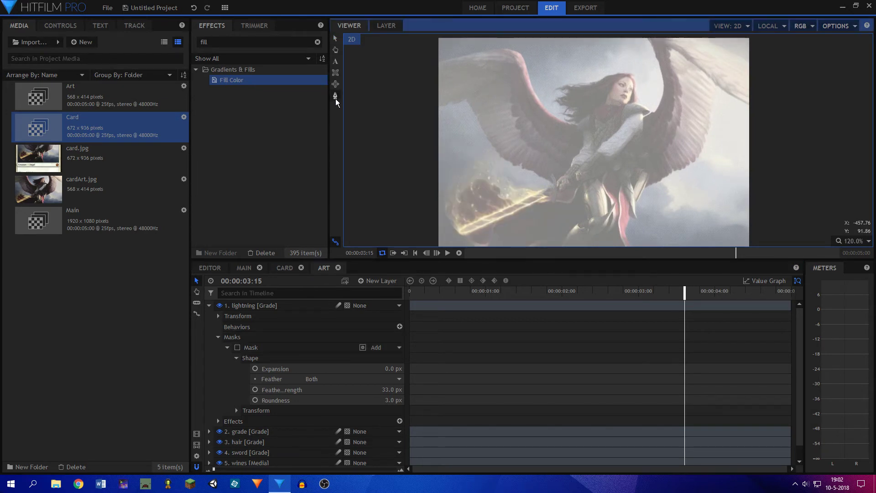
scroll(468, 92, up, 5)
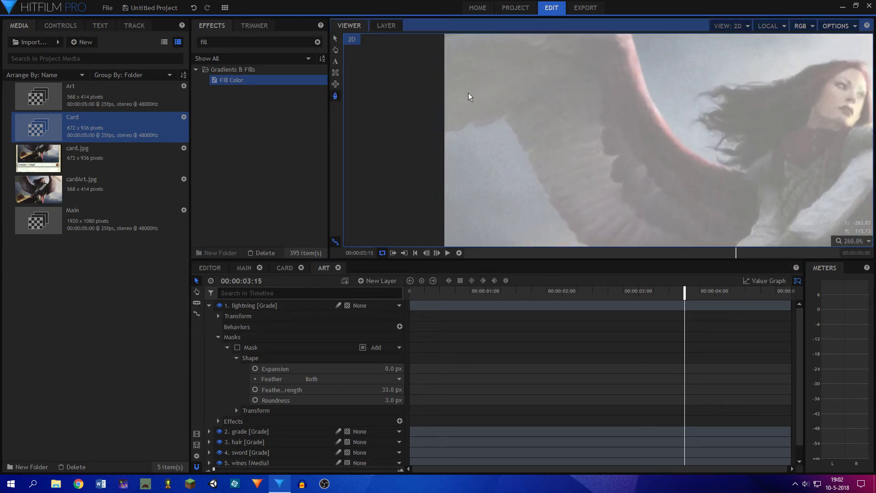
scroll(483, 141, up, 1)
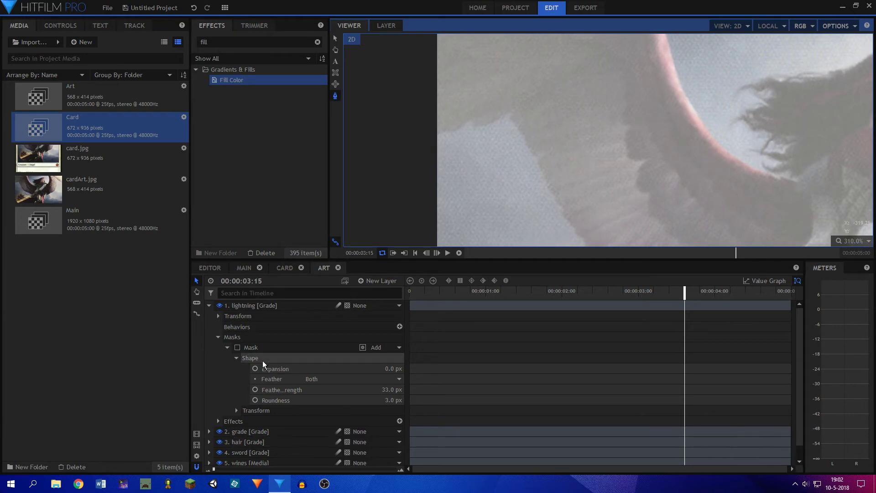
Examine the Puppet effect and the two masks on the wings layer
scroll(234, 433, down, 1)
click(210, 450)
scroll(256, 445, down, 10)
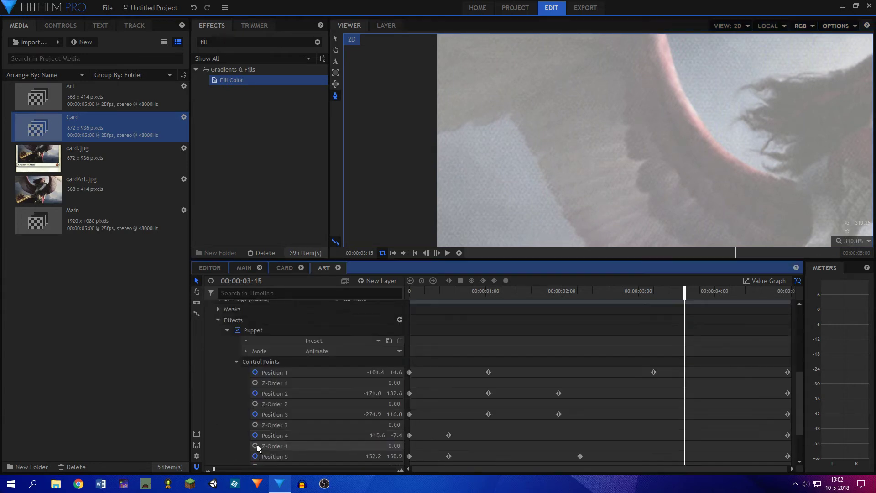
click(226, 329)
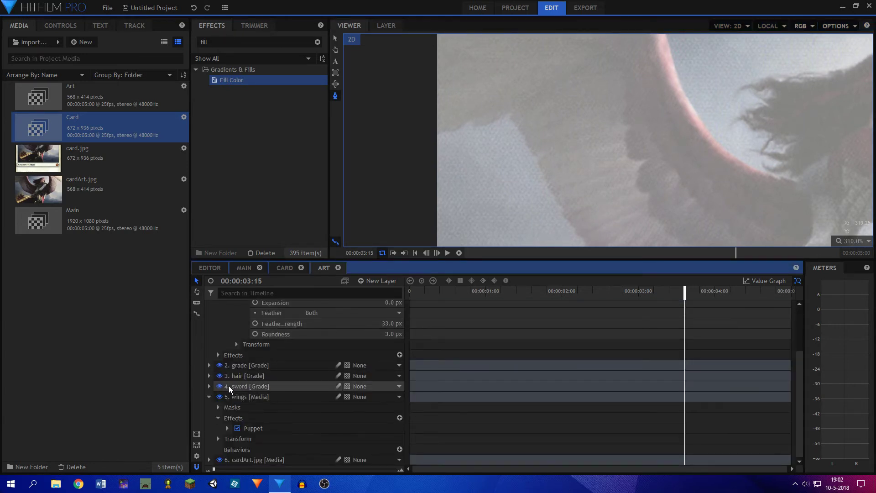
click(218, 417)
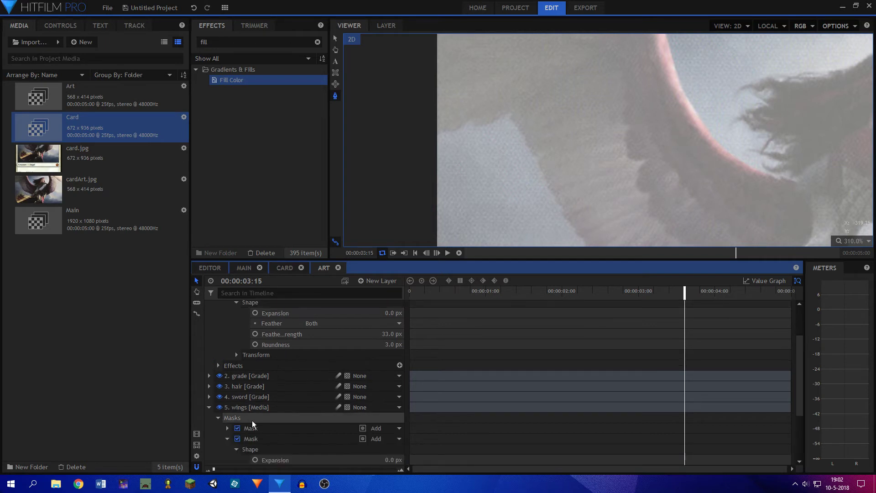
click(227, 438)
scroll(253, 408, up, 3)
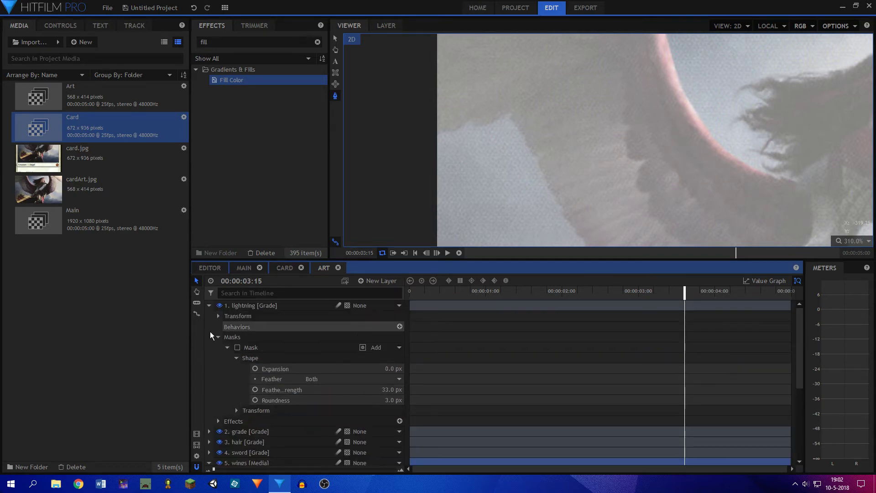
Try to copy the wings layer's first mask into the lightning layer's masks
click(261, 350)
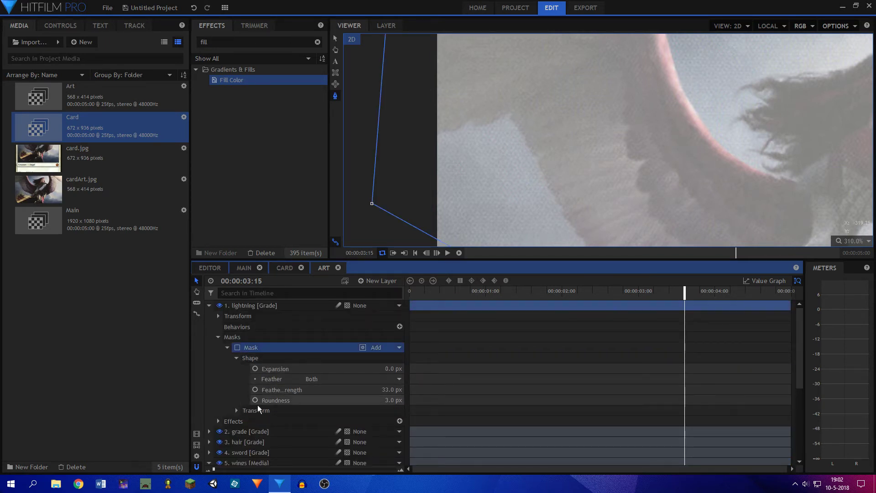
click(248, 348)
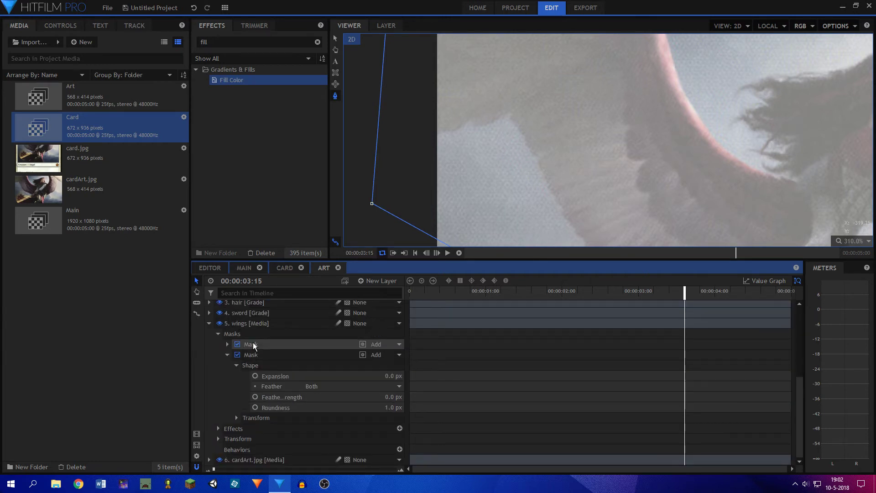
click(234, 303)
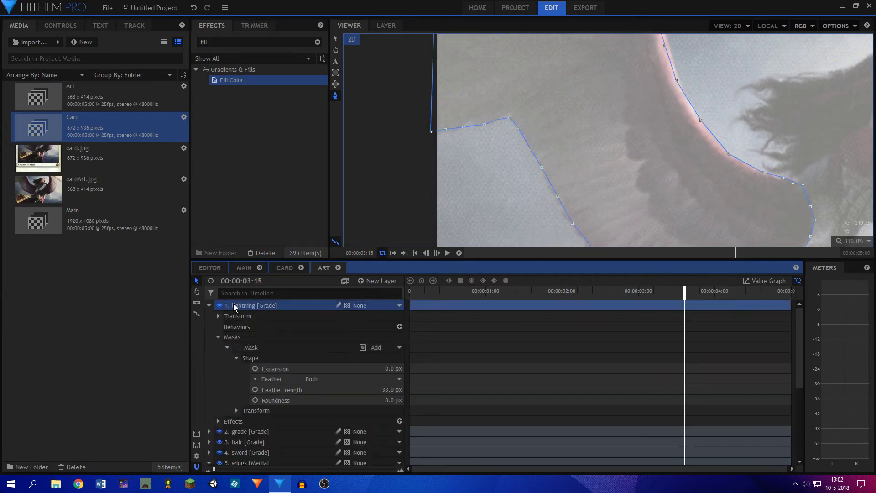
scroll(464, 196, down, 1)
scroll(464, 195, down, 1)
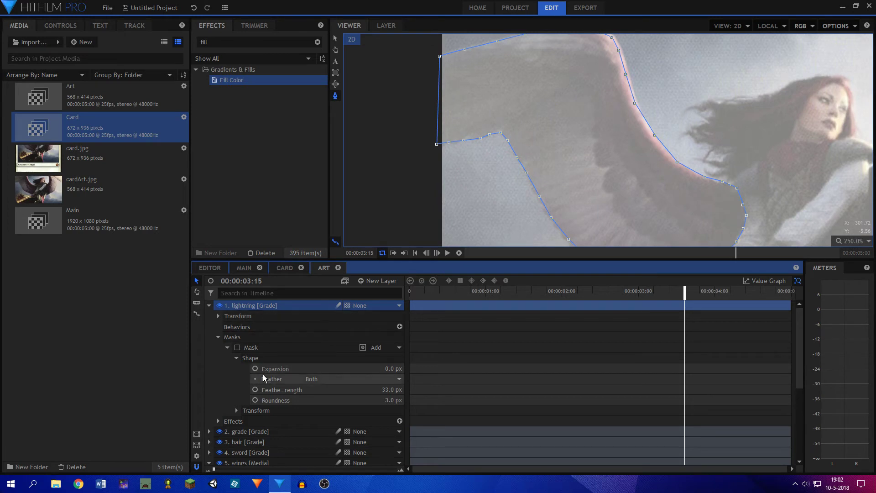
scroll(473, 184, down, 1)
drag(473, 184, 461, 94)
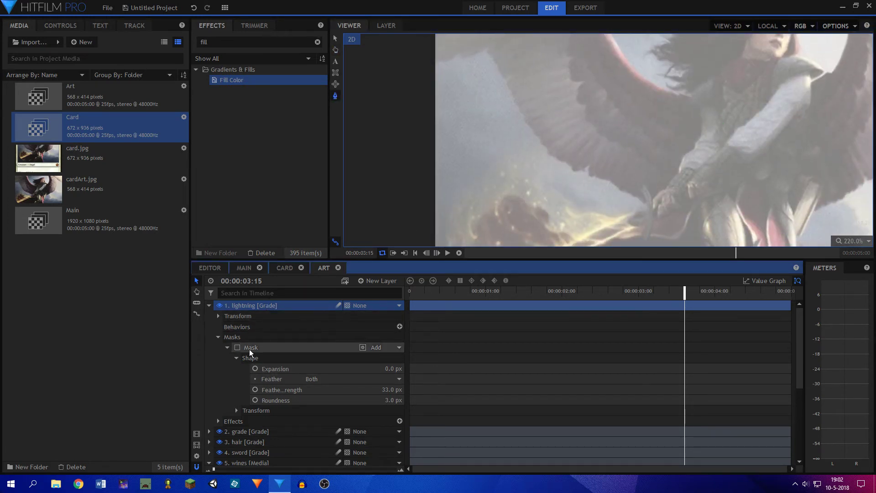
click(227, 347)
click(236, 338)
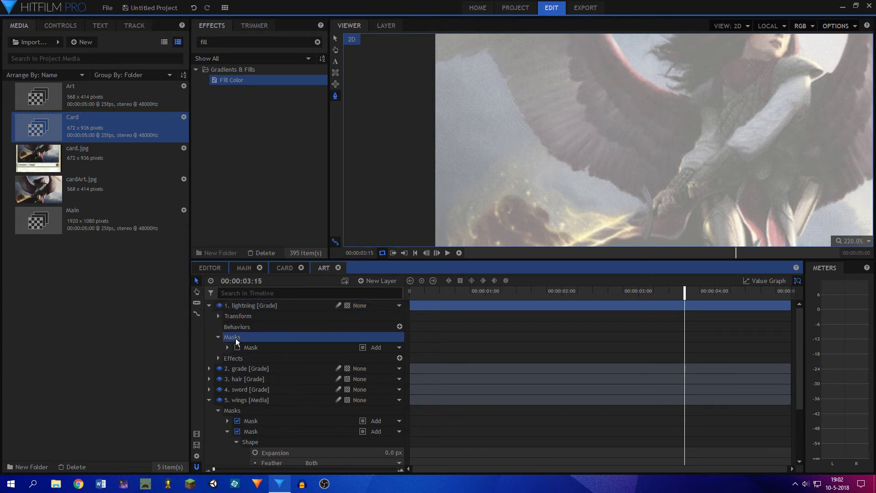
click(267, 420)
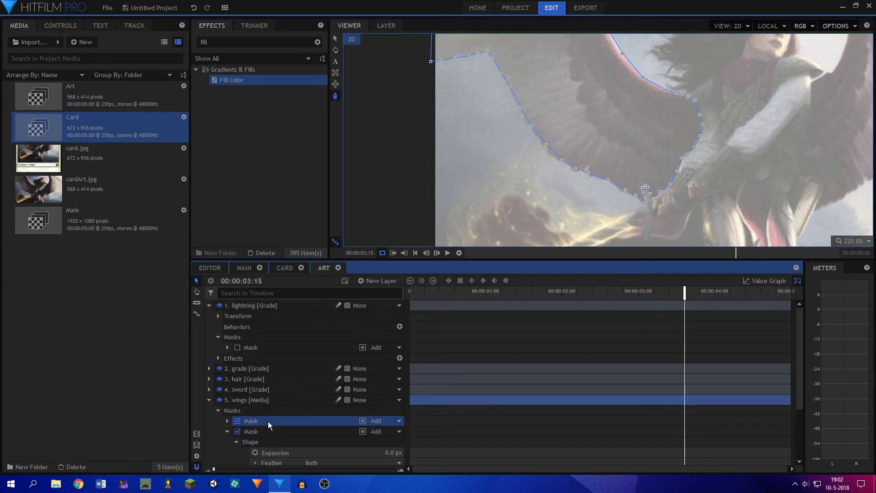
click(243, 338)
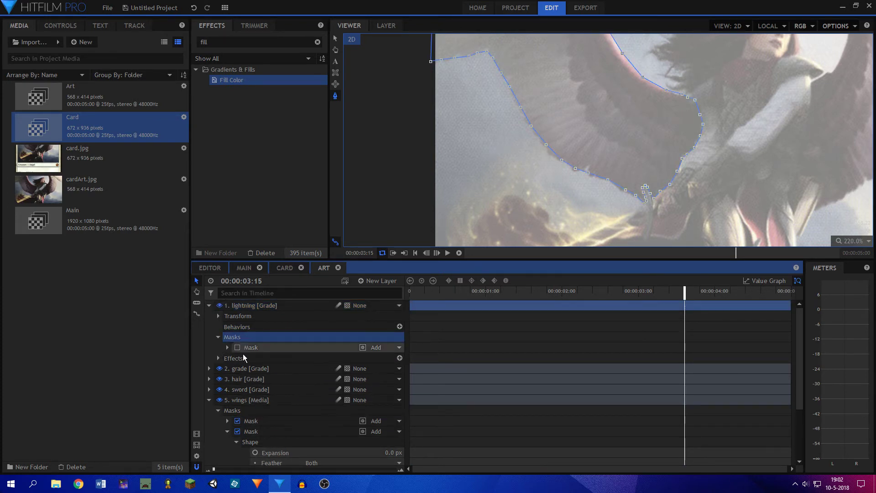
click(231, 309)
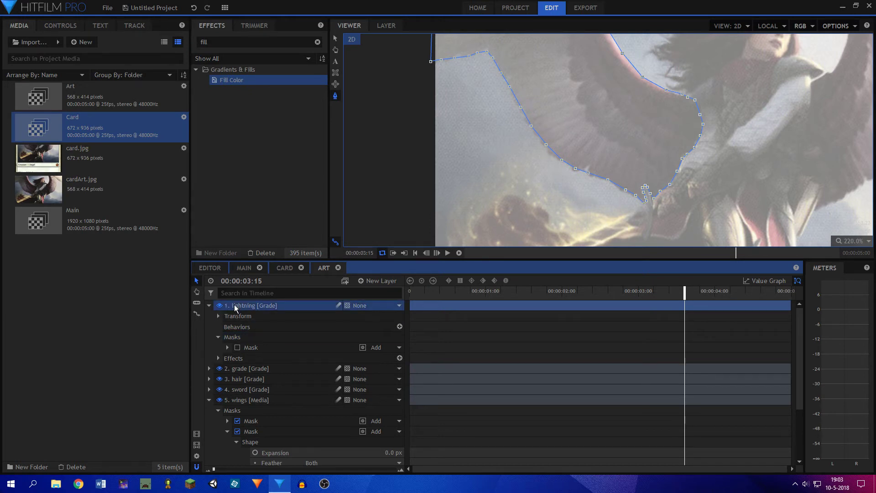
Move the lightning layer below the wings layer, directly above cardArt.jpg
click(209, 306)
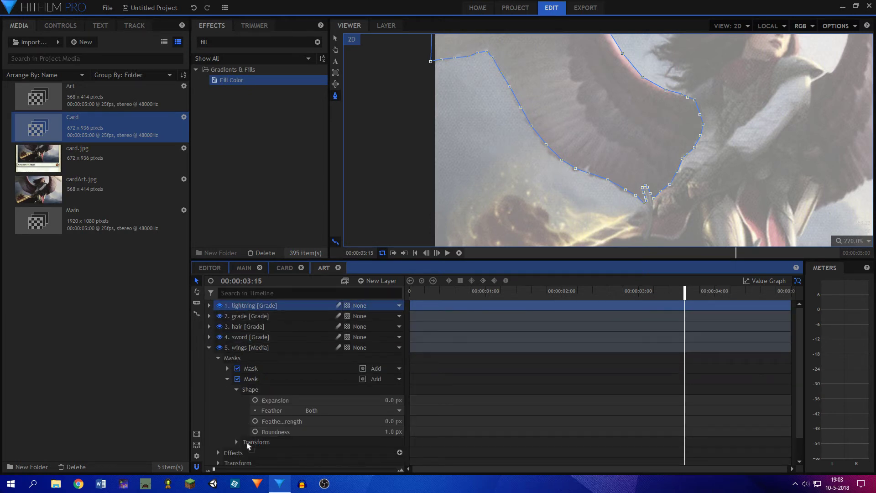
drag(235, 305, 244, 349)
scroll(653, 204, down, 3)
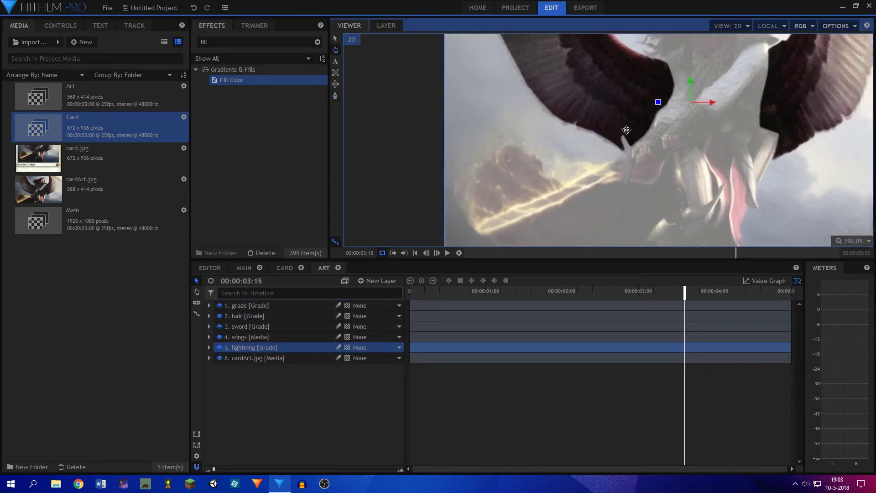
drag(618, 138, 578, 129)
Re-enable the lightning layer's mask and check its effect around the sword and wings
click(239, 349)
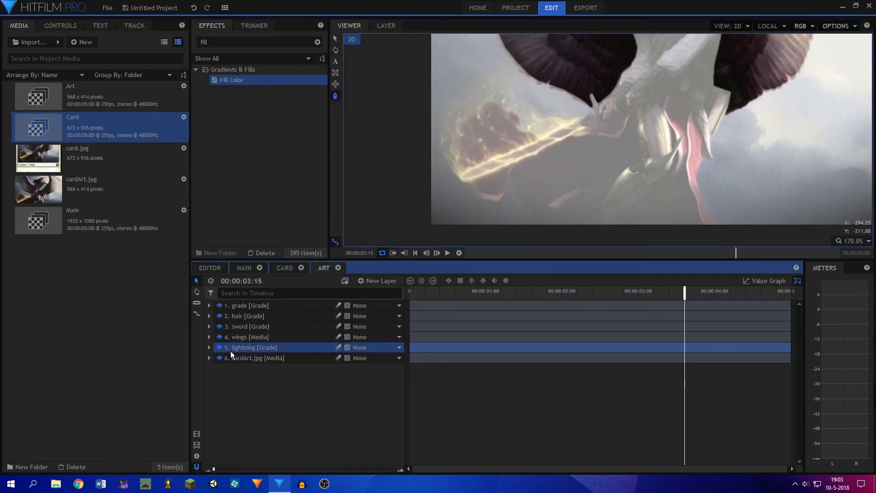
click(209, 348)
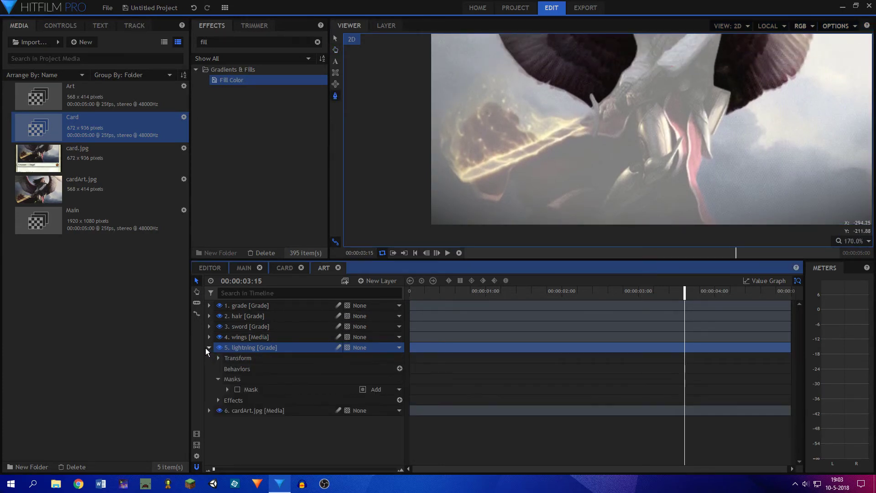
click(238, 390)
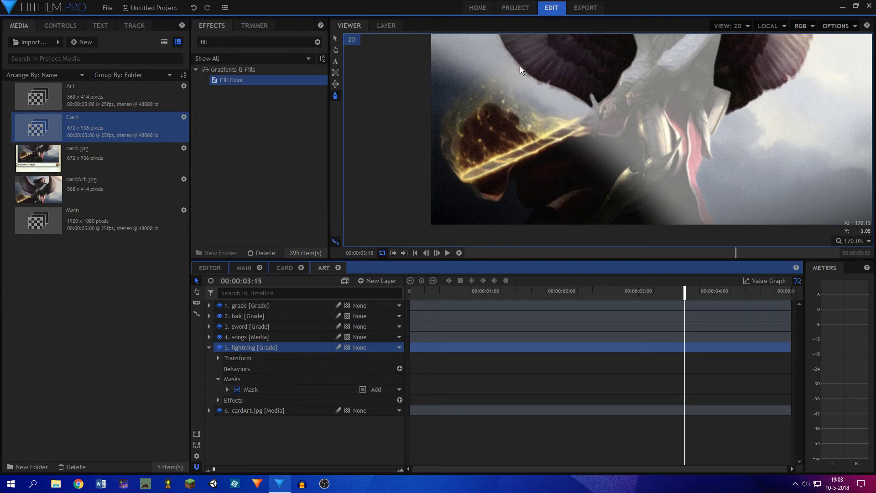
scroll(519, 67, down, 3)
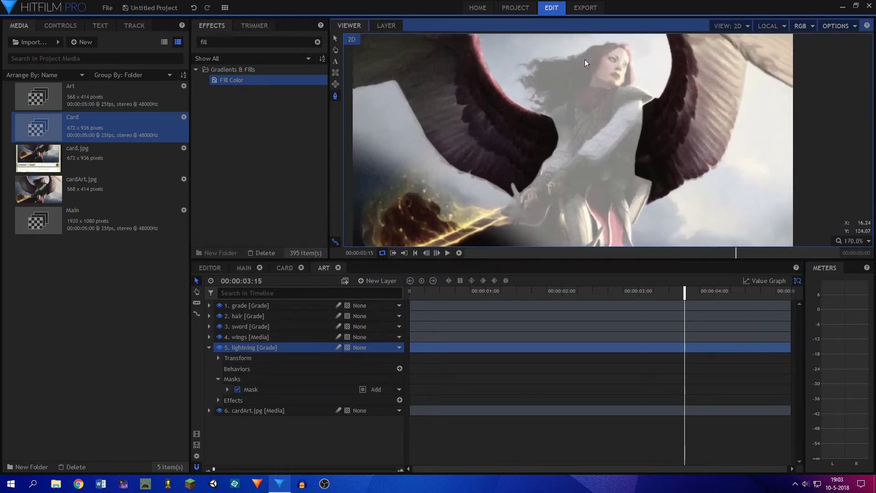
scroll(585, 60, up, 3)
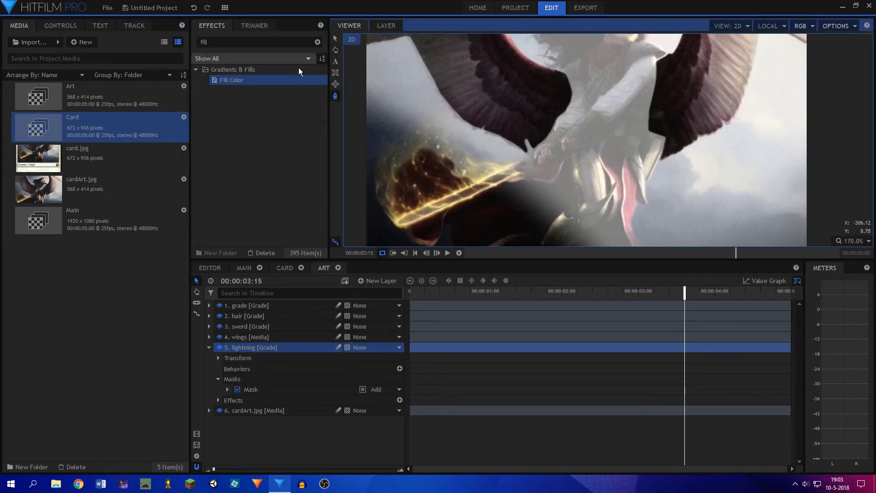
scroll(505, 116, up, 2)
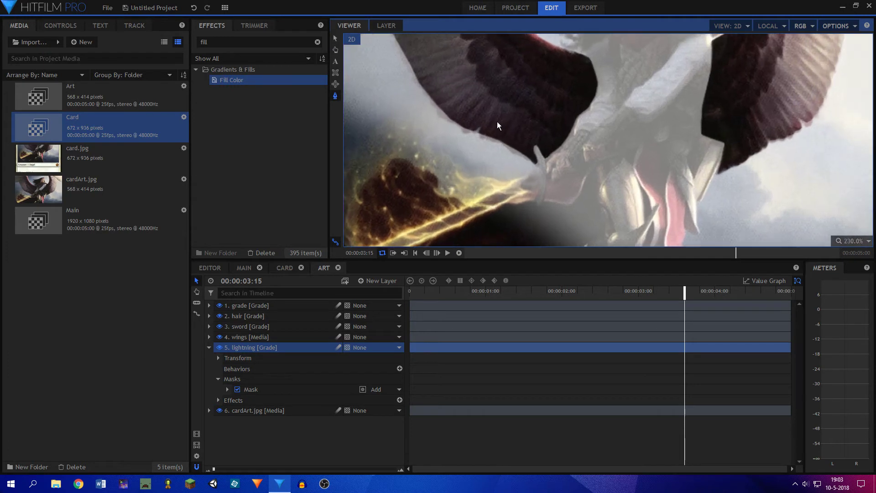
Start a second freehand mask on the lightning layer, outlining from the sword blade past the hilt and arm to the back of the hair
click(254, 349)
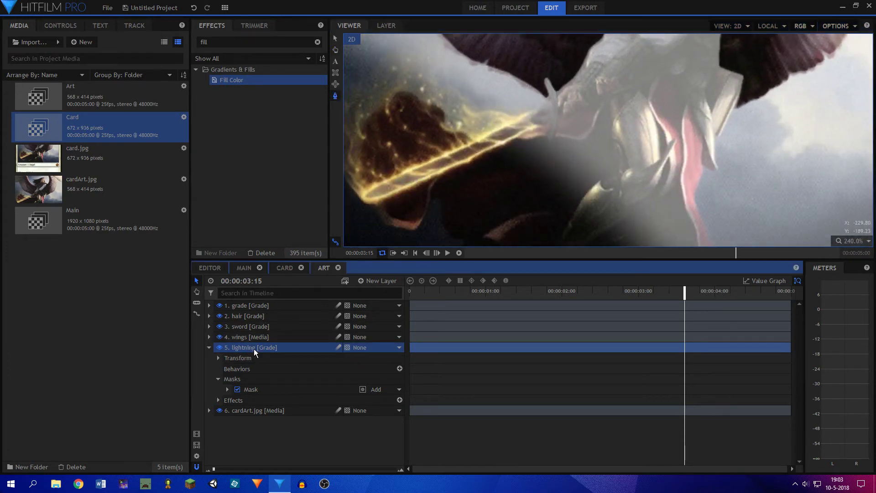
click(252, 338)
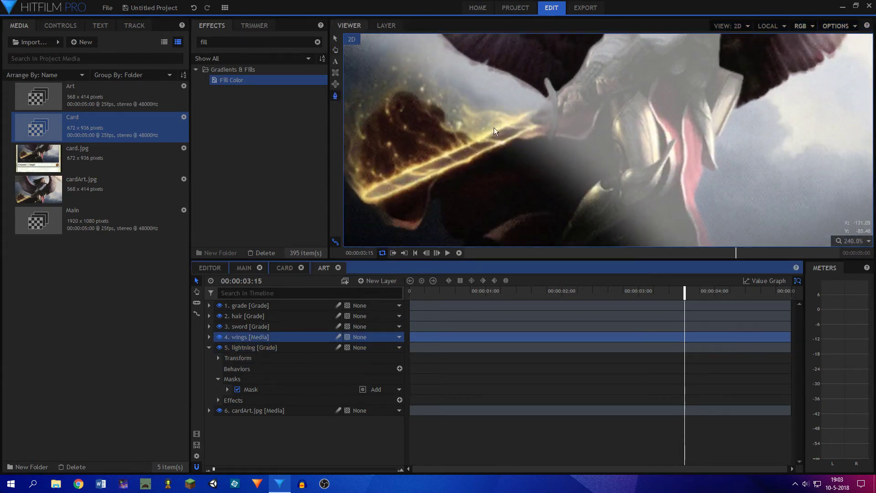
scroll(521, 112, up, 1)
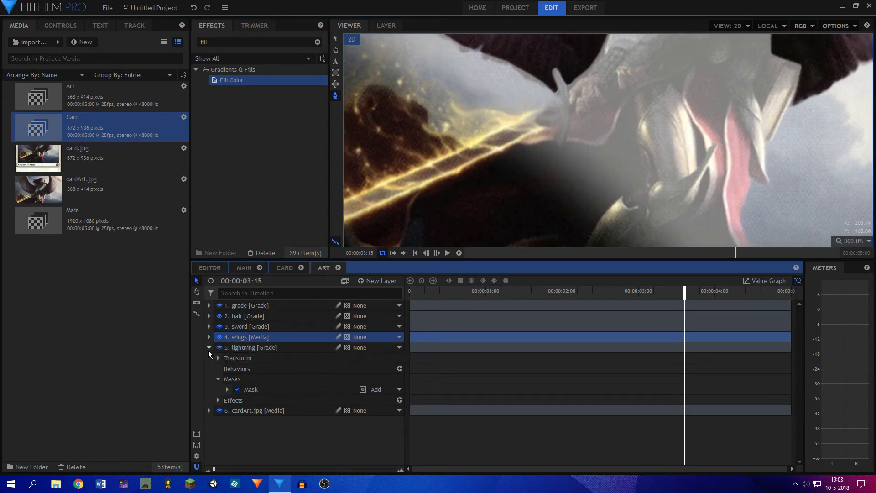
click(234, 349)
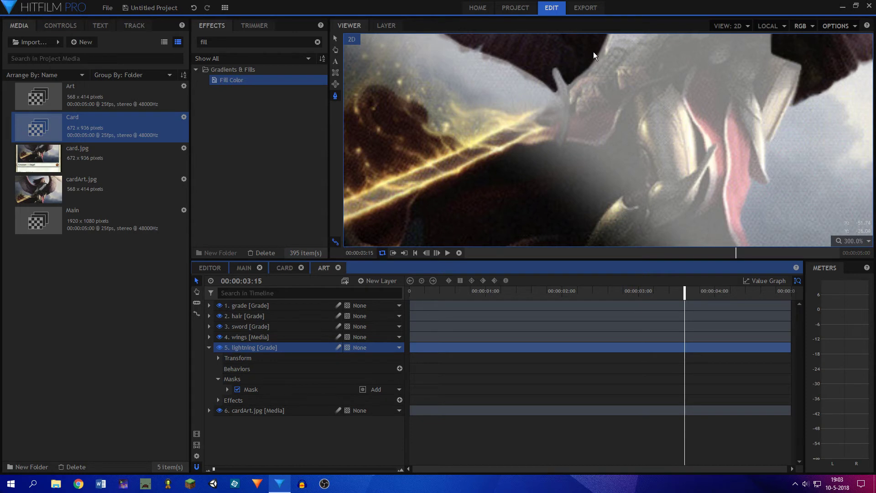
scroll(579, 130, up, 1)
click(474, 163)
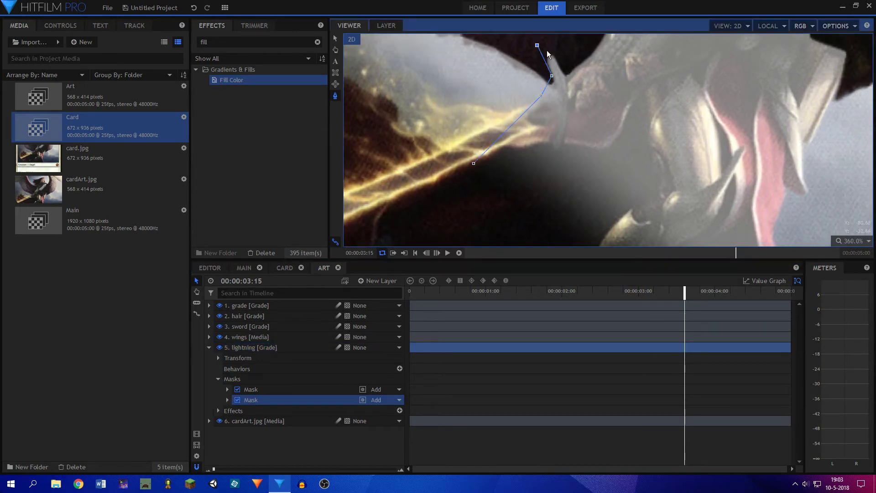
drag(549, 82, 529, 143)
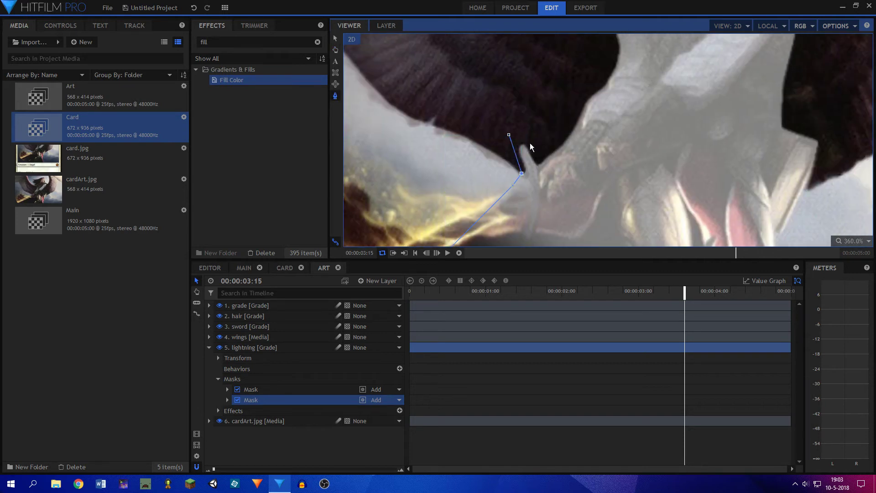
drag(588, 56, 567, 215)
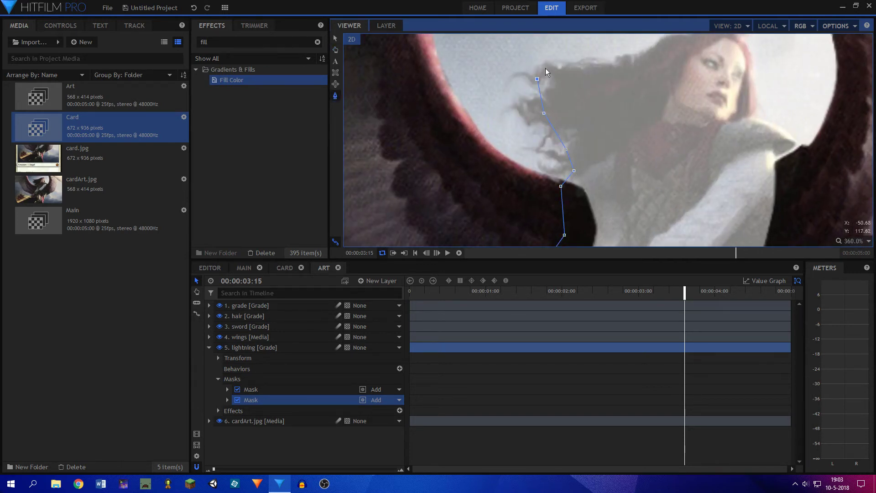
Continue the mask outline over the hair and head, past the shoulder and down to the lower edge of the far wing
drag(680, 37, 665, 83)
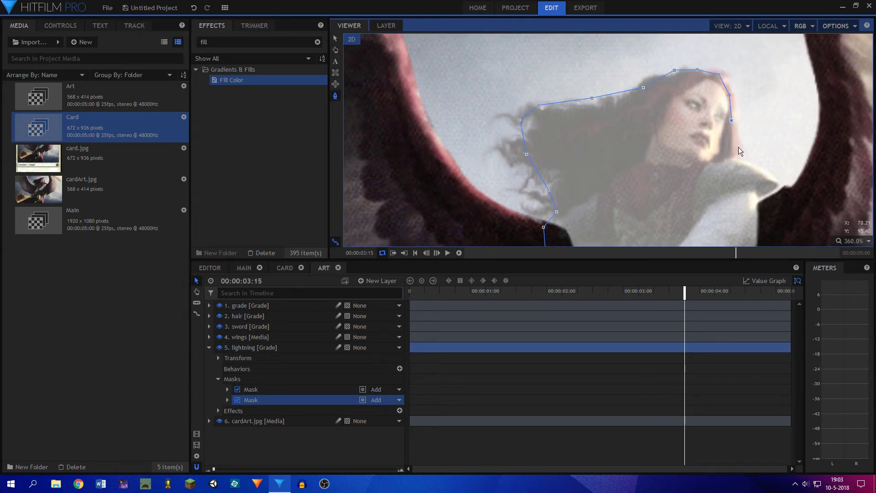
drag(791, 189, 657, 93)
drag(639, 201, 664, 144)
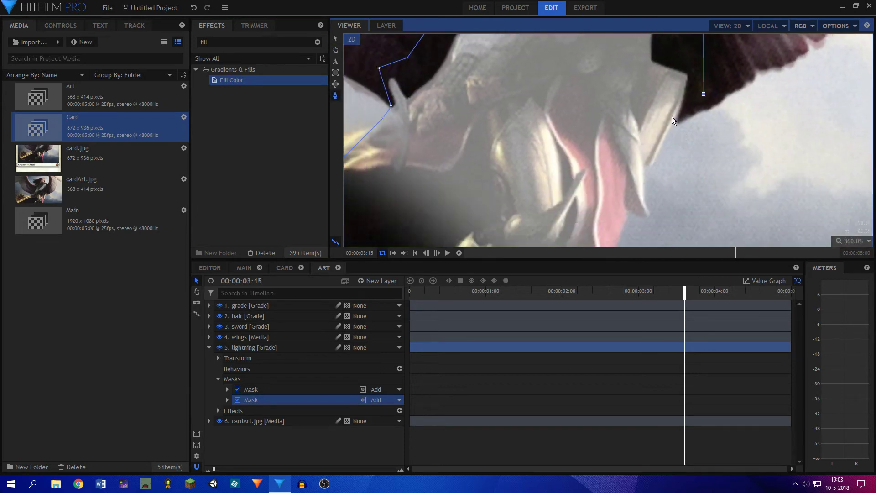
Trace the mask along the armour plates and red cloth down to the lower edge of the artwork
click(646, 174)
scroll(641, 166, down, 2)
click(644, 176)
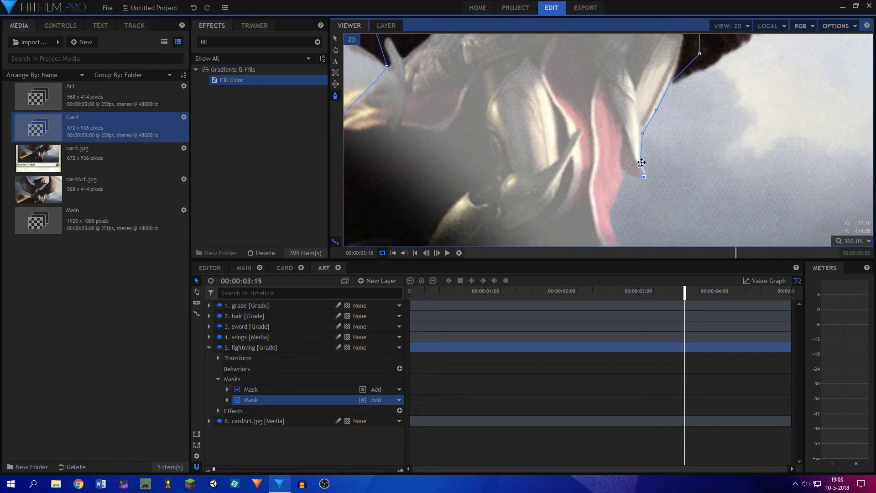
click(628, 173)
click(621, 181)
click(610, 209)
scroll(610, 209, down, 5)
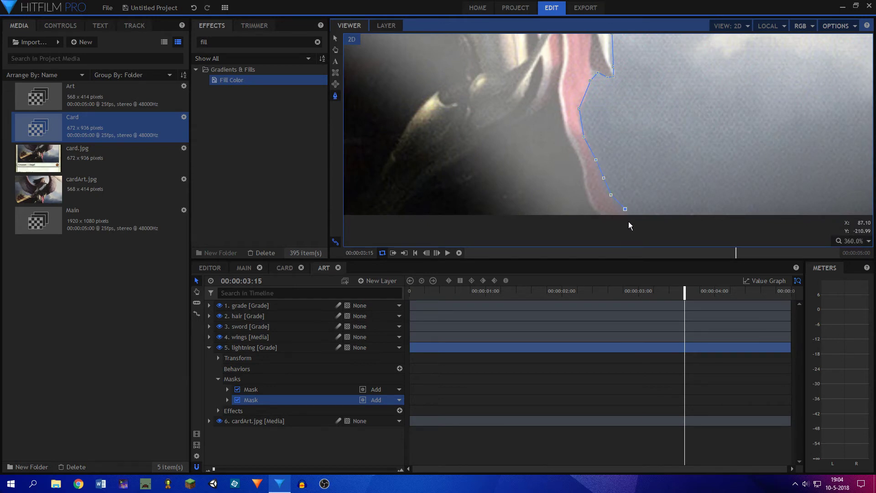
Run the outline outside the artwork's lower corner and close the mask at its first point beneath the sword blade
scroll(538, 123, left, 6)
scroll(464, 146, down, 1)
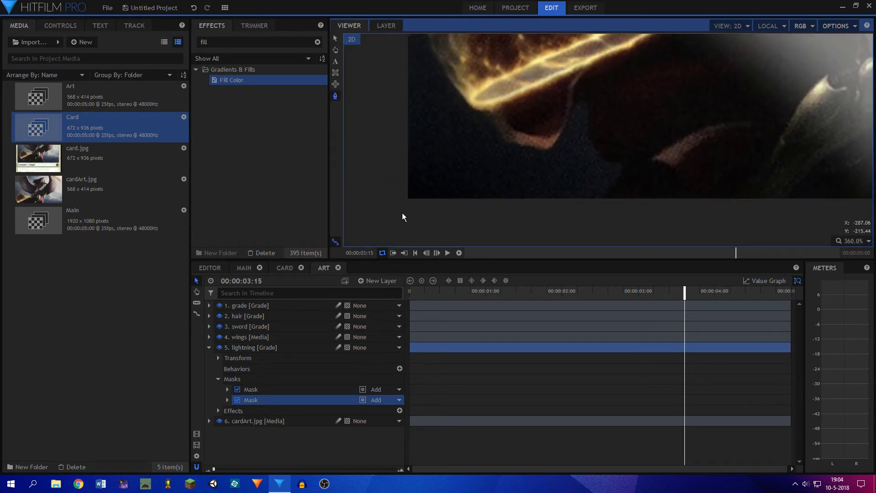
scroll(393, 215, up, 3)
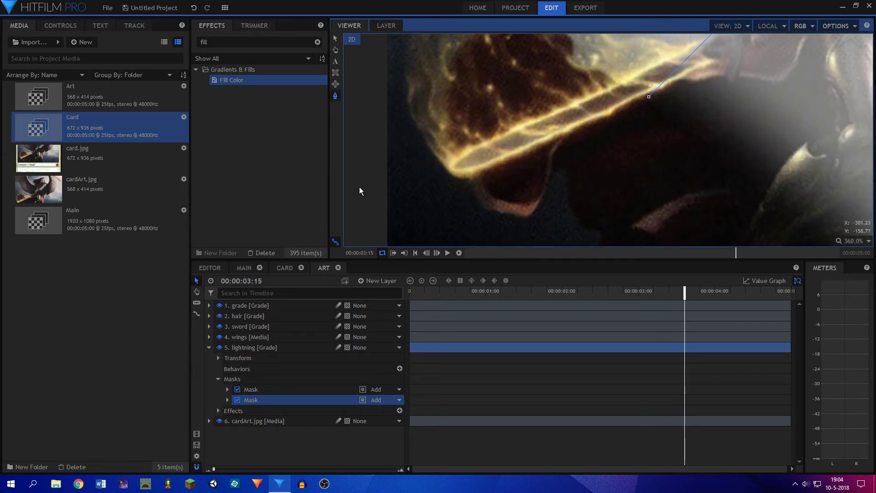
click(649, 97)
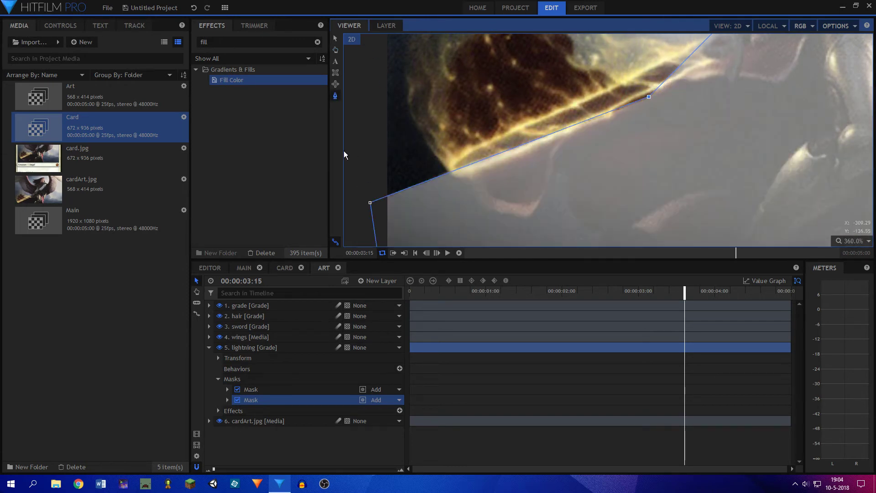
Set the new mask's blend mode to Subtract without inverting it, and deselect the layer
click(363, 398)
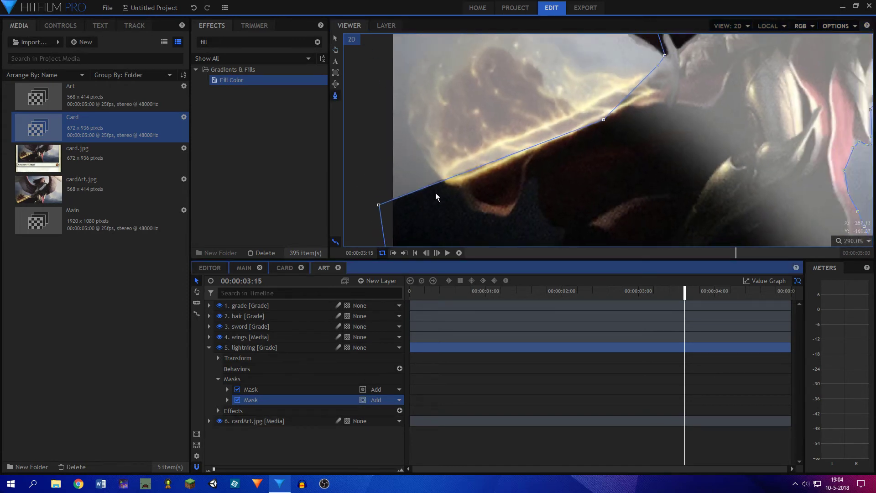
scroll(449, 180, down, 2)
scroll(469, 162, down, 1)
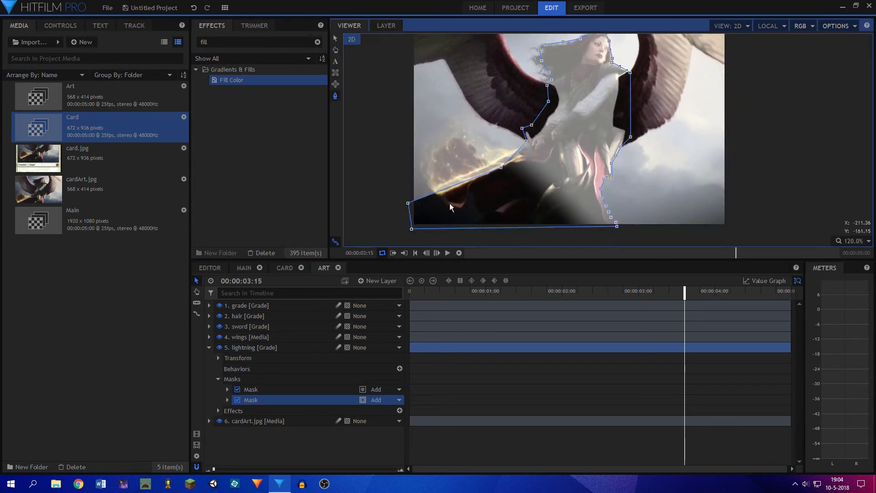
click(376, 400)
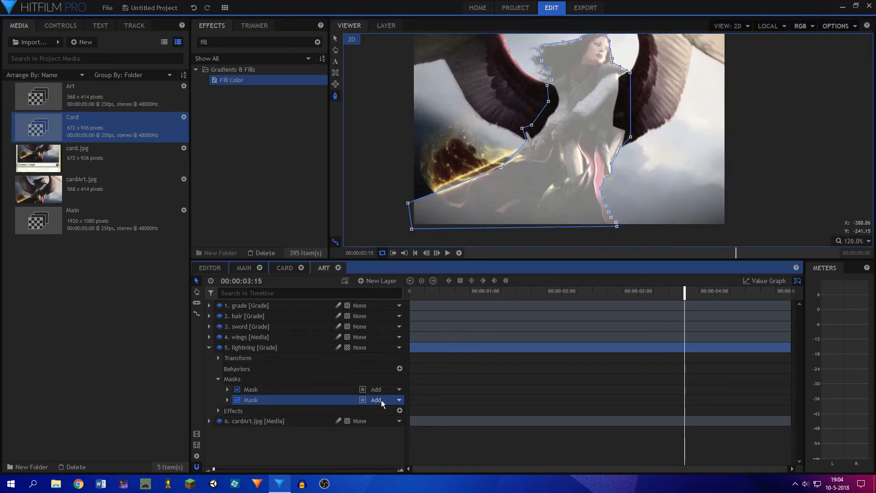
click(387, 464)
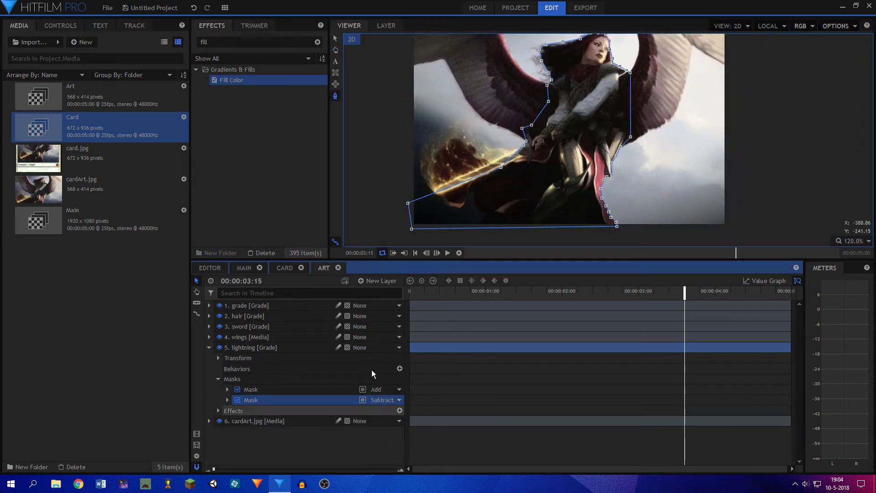
drag(403, 139, 397, 176)
click(335, 38)
click(396, 102)
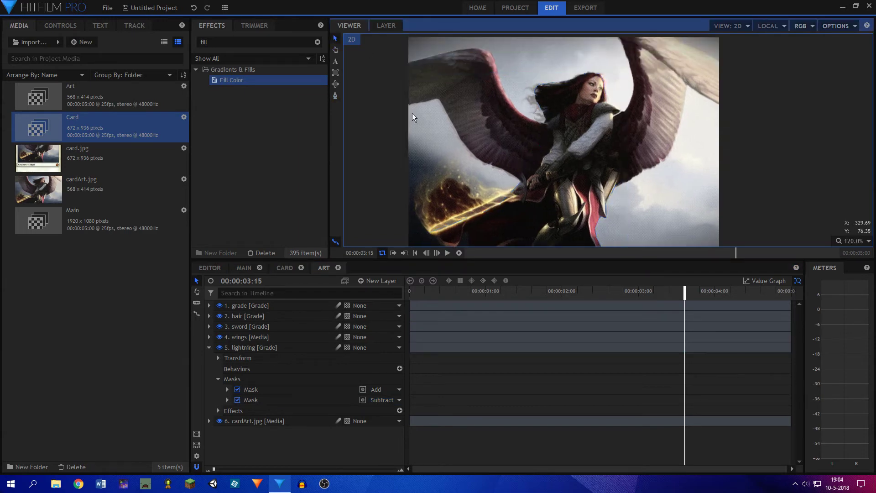
Set the subtracting mask's feather strength to 10 px, roundness to 10 px and expansion to 7 px
drag(569, 152, 548, 76)
scroll(549, 75, up, 5)
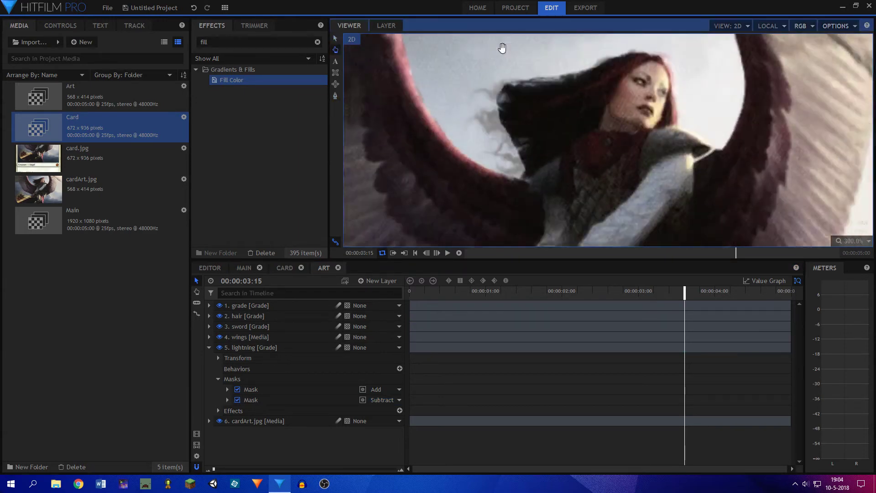
click(228, 400)
click(236, 410)
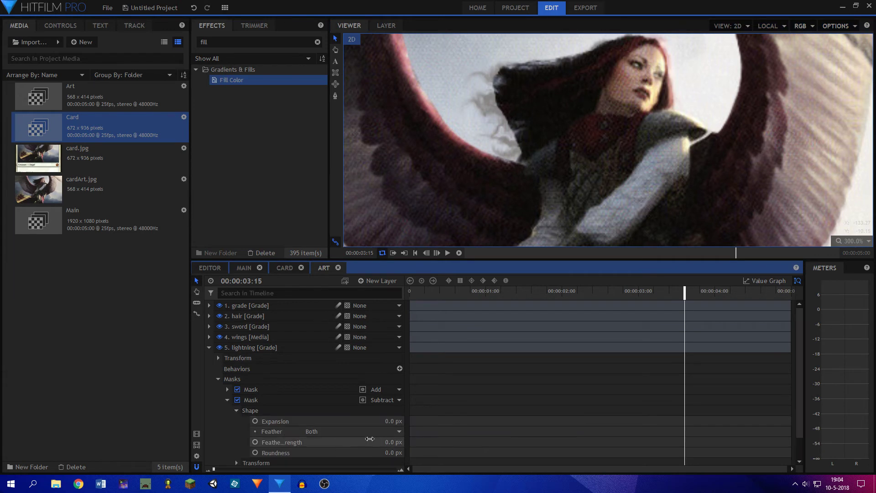
click(379, 442)
drag(390, 450, 395, 451)
drag(390, 420, 393, 421)
Examine the softened mask edges around the hair, wings, body and sword
drag(504, 202, 458, 58)
drag(580, 226, 588, 172)
click(563, 212)
drag(507, 68, 585, 183)
drag(383, 154, 546, 247)
scroll(580, 165, down, 8)
scroll(541, 180, down, 10)
scroll(519, 174, up, 6)
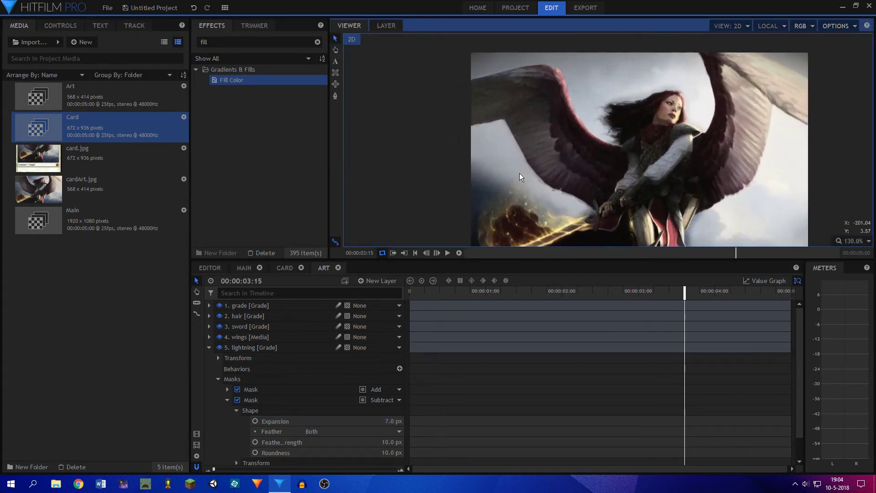
drag(522, 110, 474, 55)
scroll(496, 98, down, 4)
drag(437, 161, 447, 207)
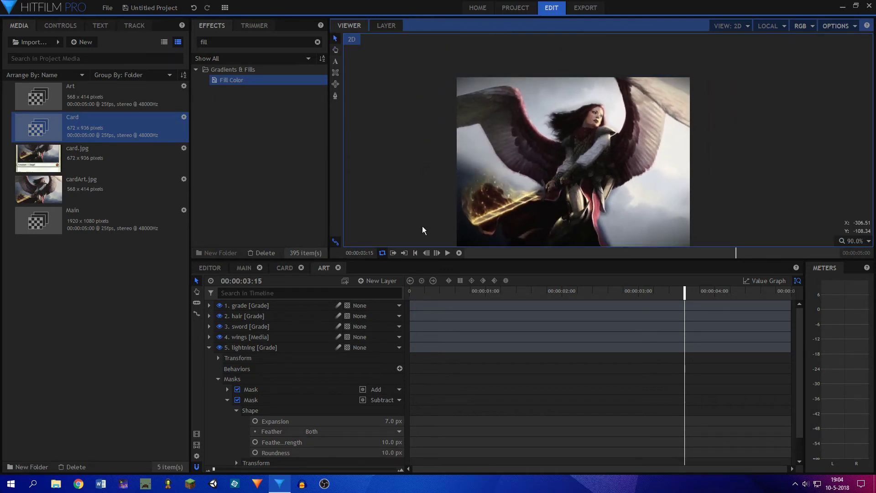
Apply the Lightning & Electricity effect to the lightning layer and disable its Fill Color effect
click(227, 399)
click(201, 42)
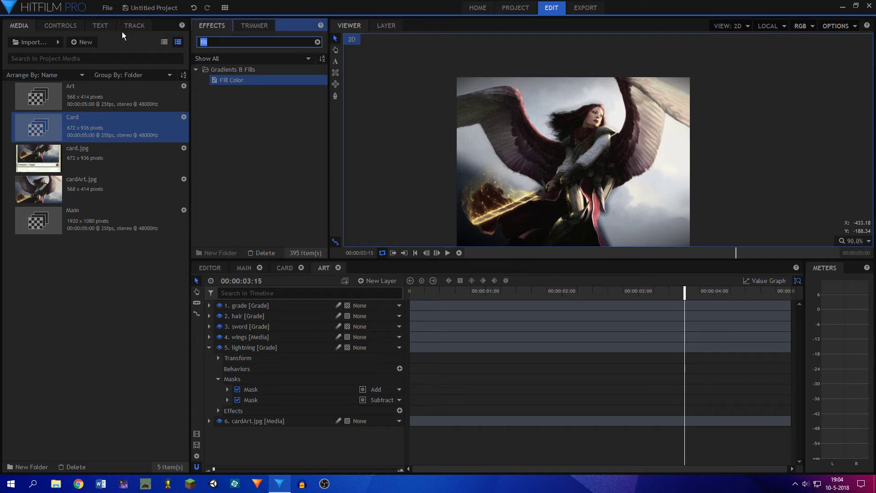
text(light)
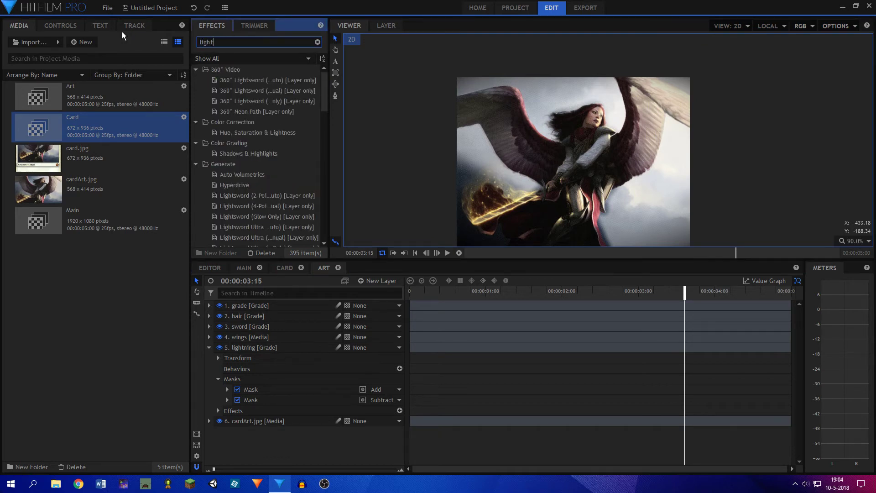
text(nin)
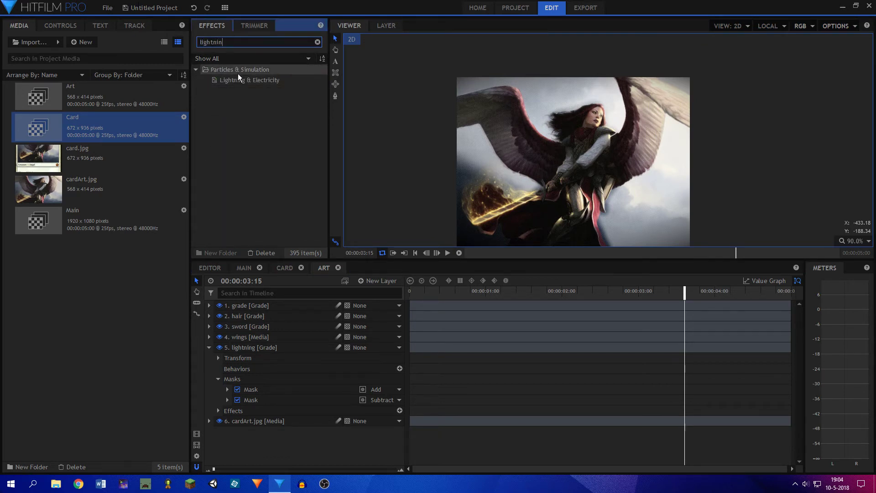
drag(235, 85, 279, 389)
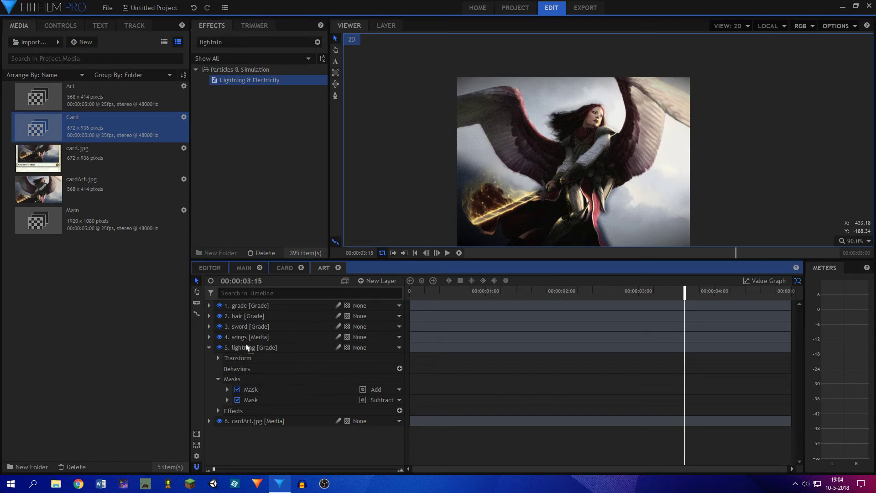
drag(247, 348, 244, 350)
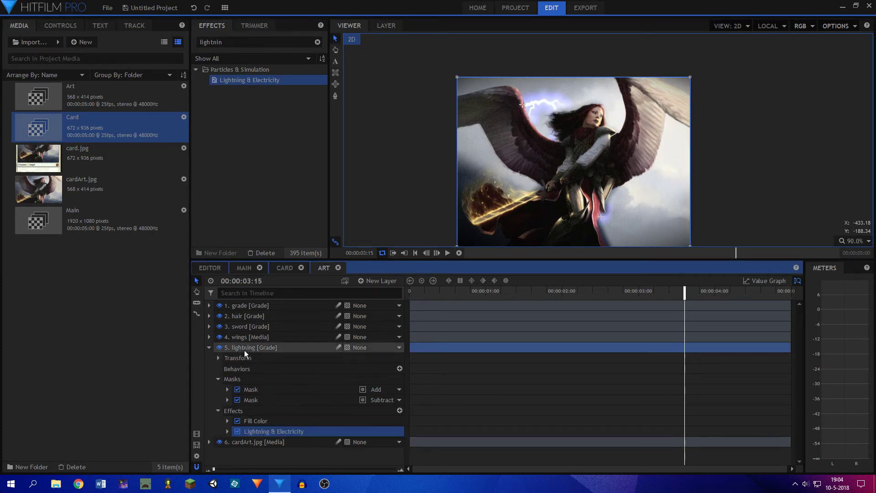
click(237, 420)
Place the lightning's start point just above the artwork over the near wing and its end point in the dark cloth below the sword
scroll(552, 136, up, 2)
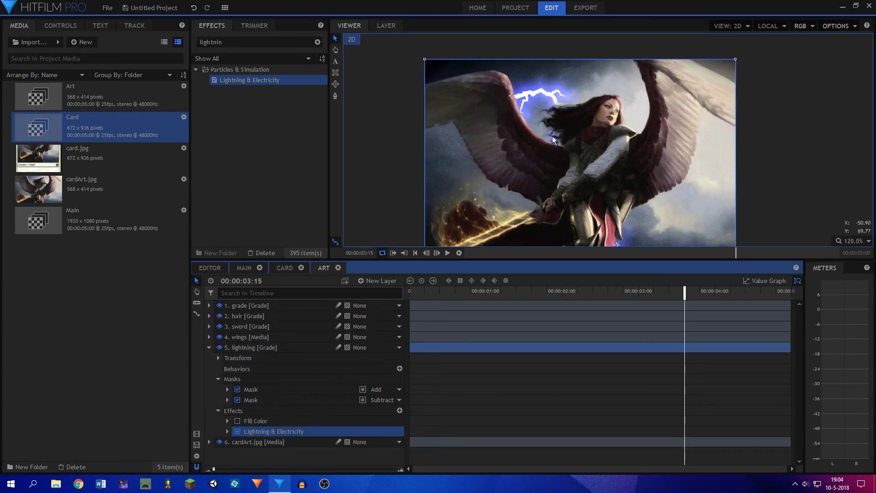
drag(553, 136, 522, 122)
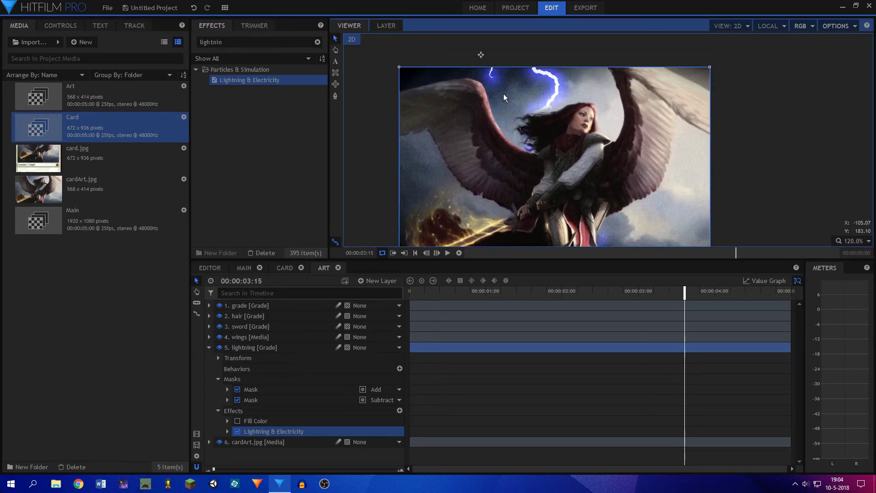
drag(503, 94, 541, 149)
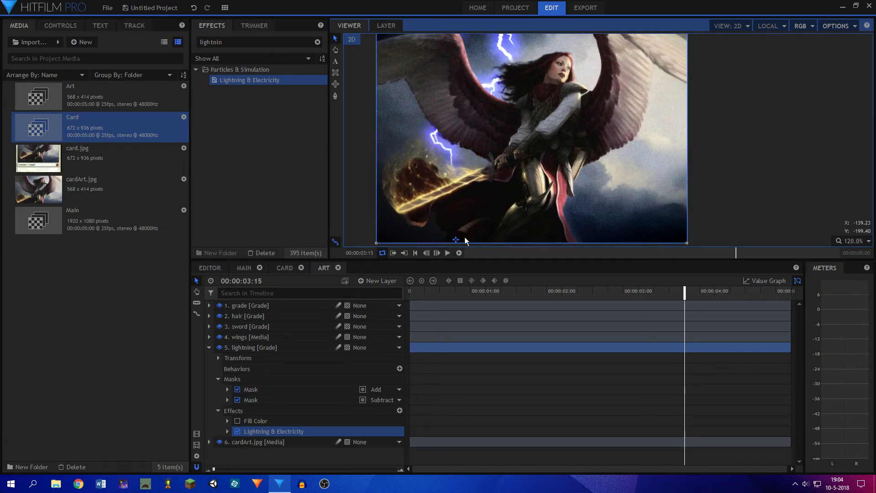
drag(478, 231, 468, 228)
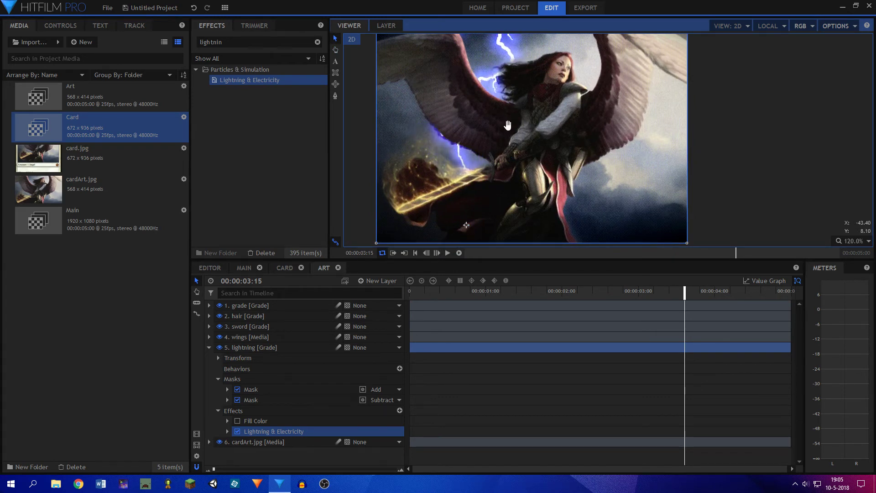
scroll(507, 125, down, 4)
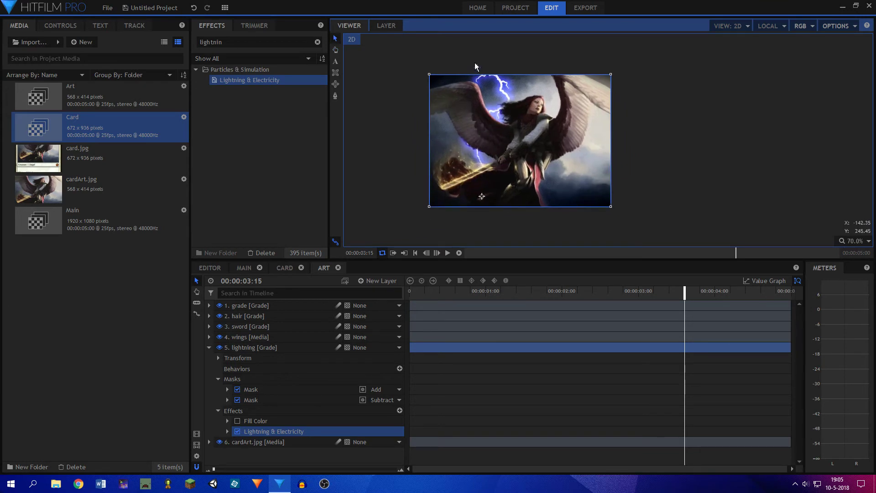
drag(474, 66, 464, 68)
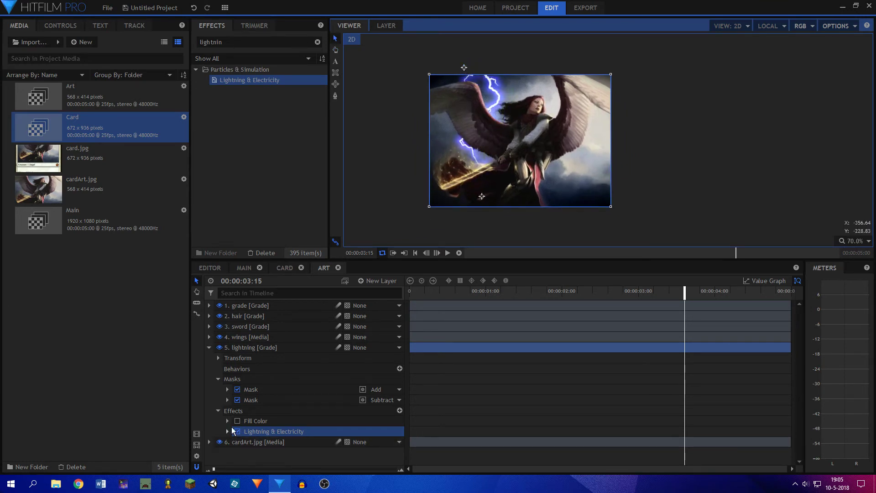
Set the Lightning & Electricity effect's trunks to 10, wave scale to 0.76 and twitch scale to 0.52
click(227, 432)
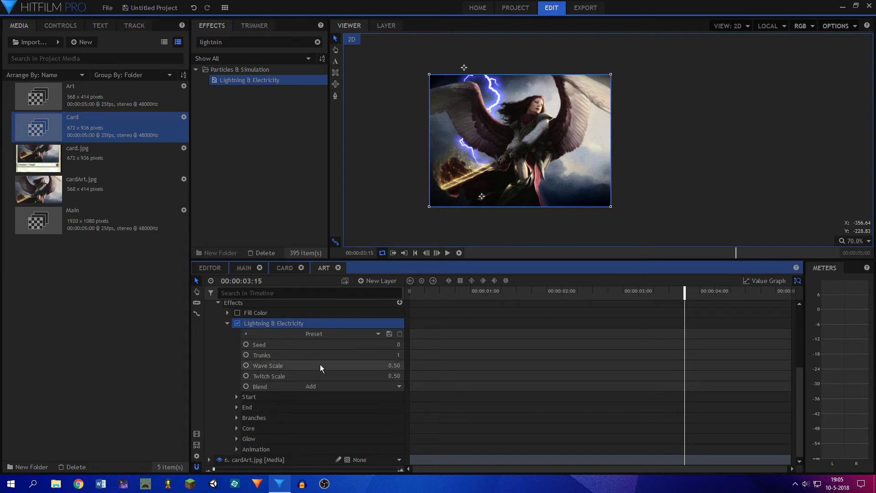
click(388, 355)
text(23)
key(Return)
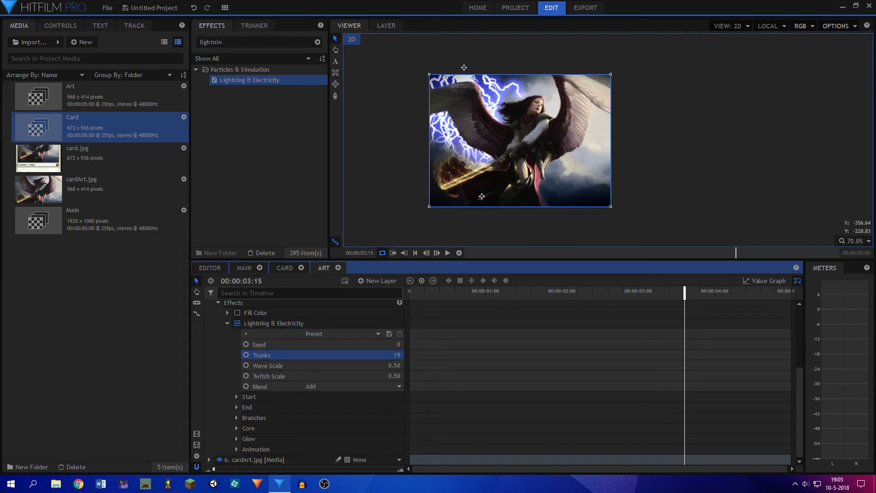
drag(397, 355, 395, 376)
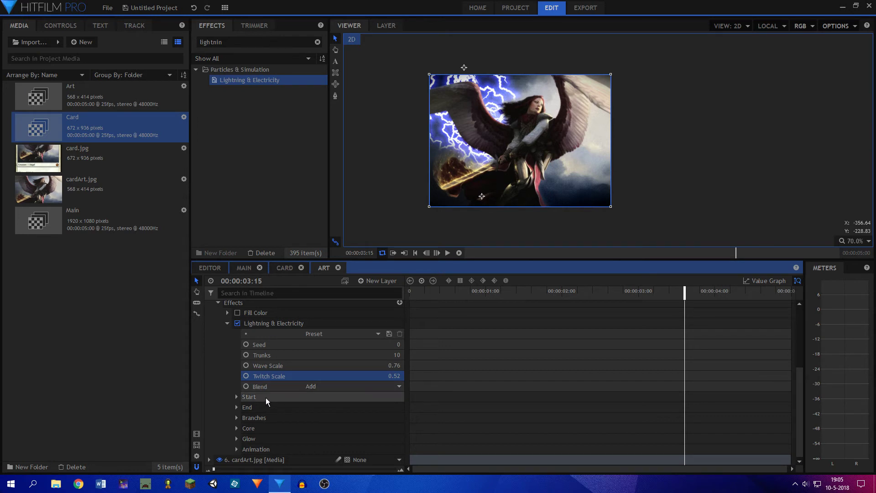
Set the lightning branches' rotation to 51.0, angle range to 32.0 and twig scale to 1.91
click(236, 417)
scroll(255, 402, down, 2)
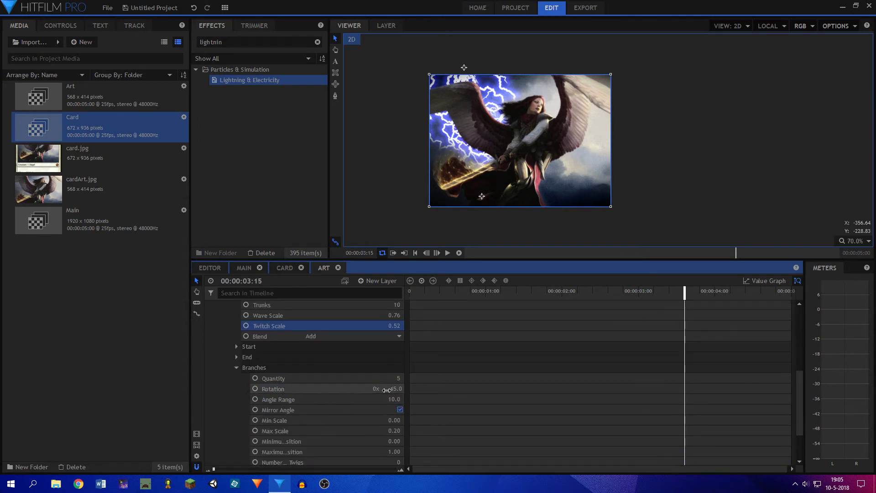
drag(391, 389, 400, 399)
scroll(387, 399, down, 3)
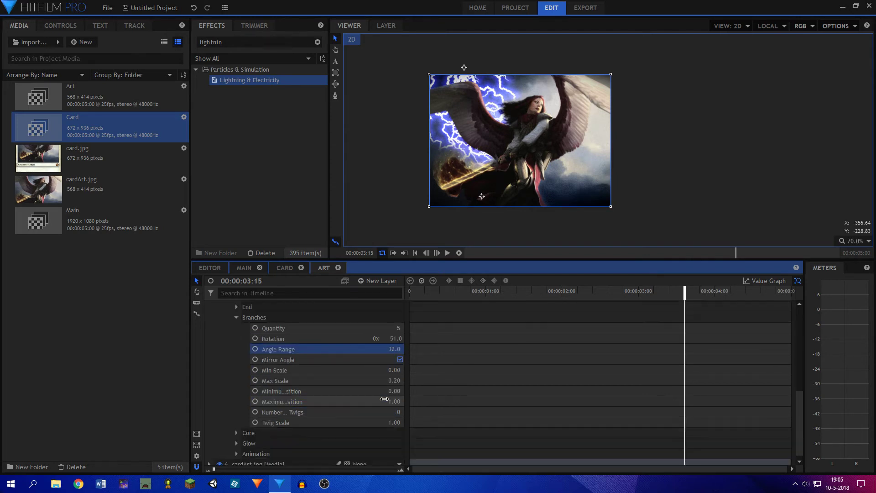
click(401, 360)
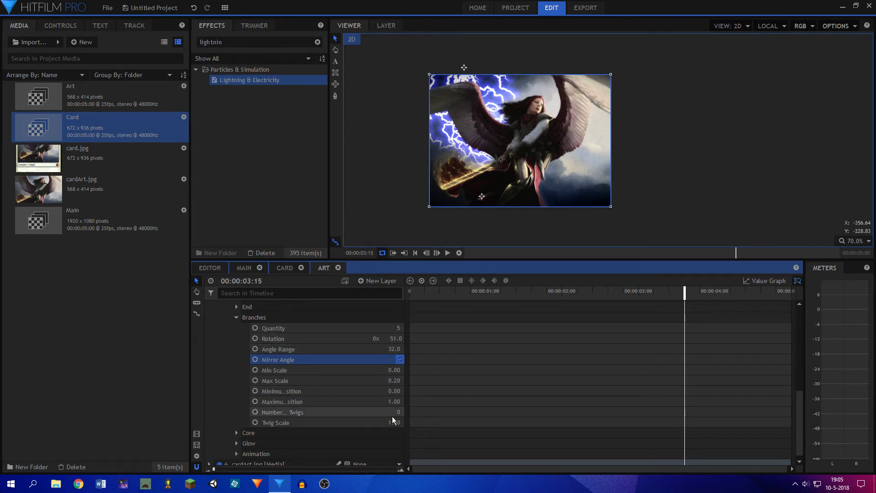
drag(389, 422, 391, 422)
scroll(344, 346, up, 10)
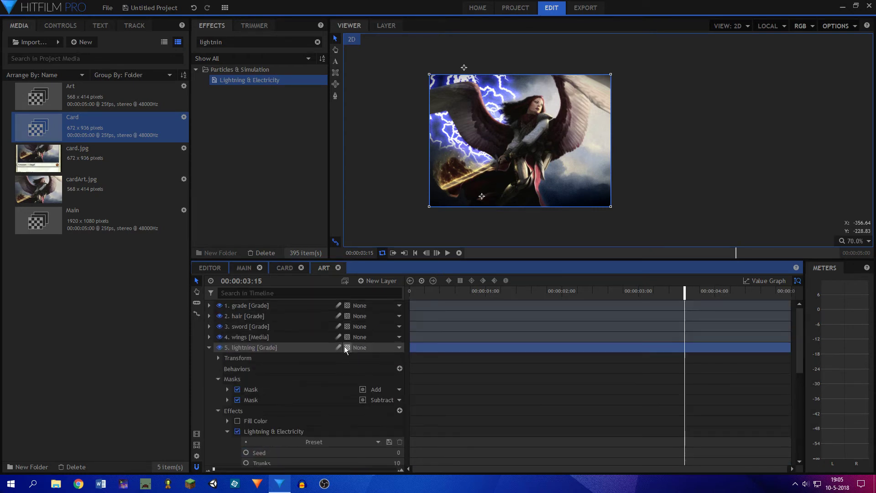
Set the lightning's trunks to 2 and move its start point above the artwork between the two wings
scroll(345, 346, down, 2)
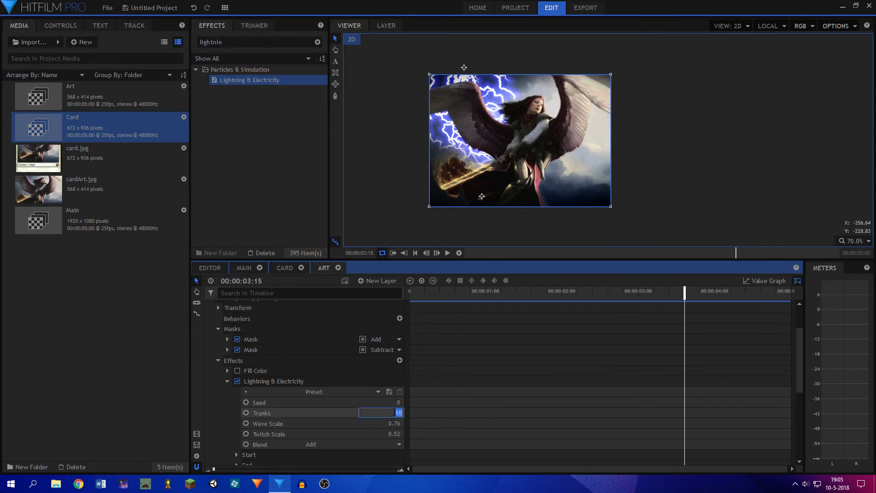
drag(394, 412, 393, 411)
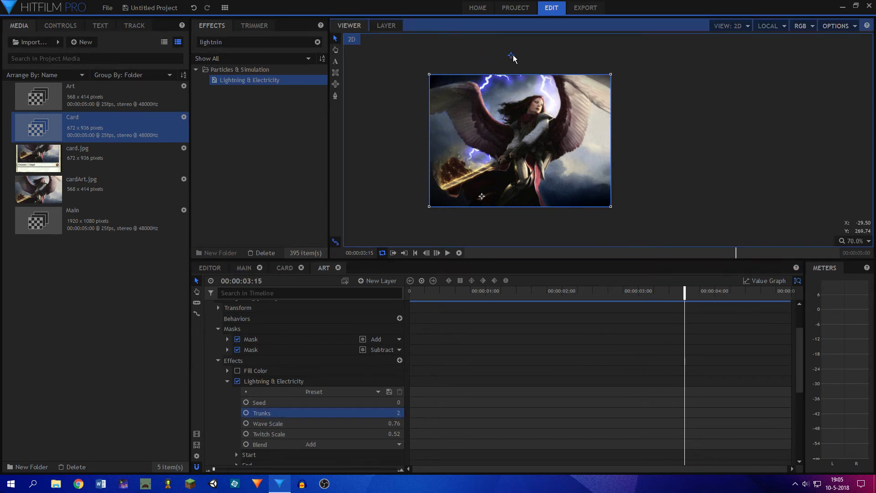
scroll(271, 335, down, 3)
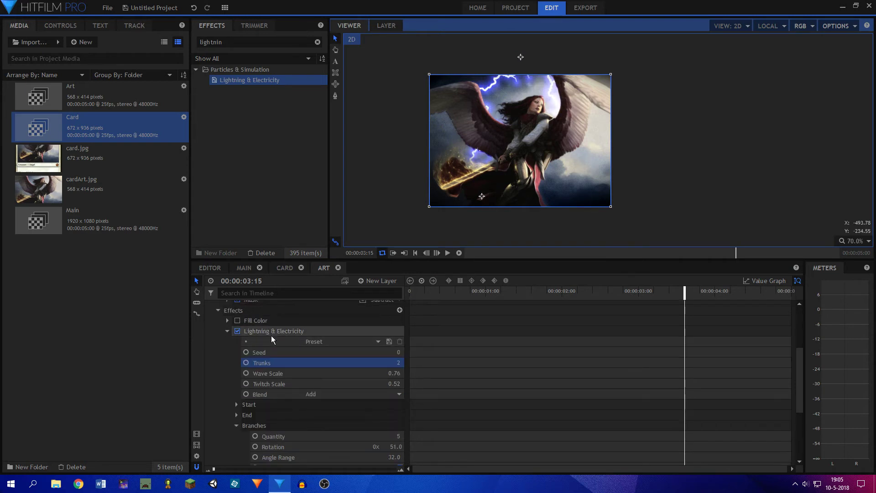
Preview the lightning animation from near the start and check the effect's available presets
click(439, 292)
key(space)
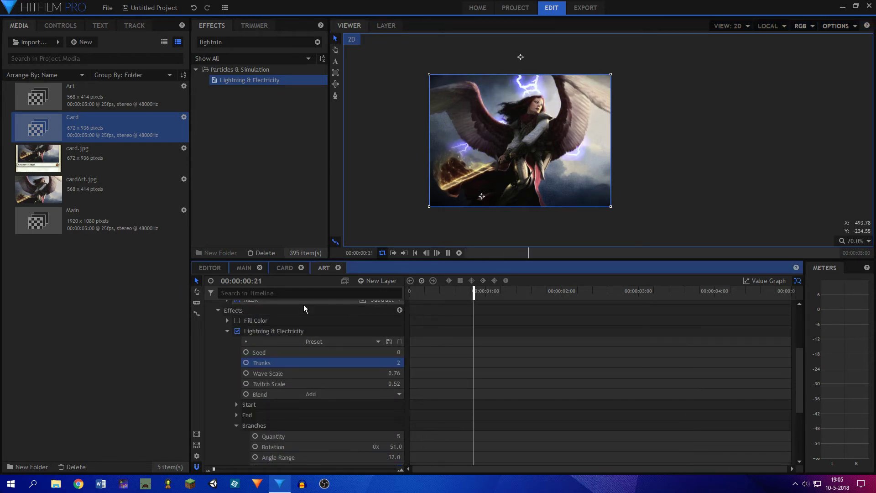
key(space)
click(320, 341)
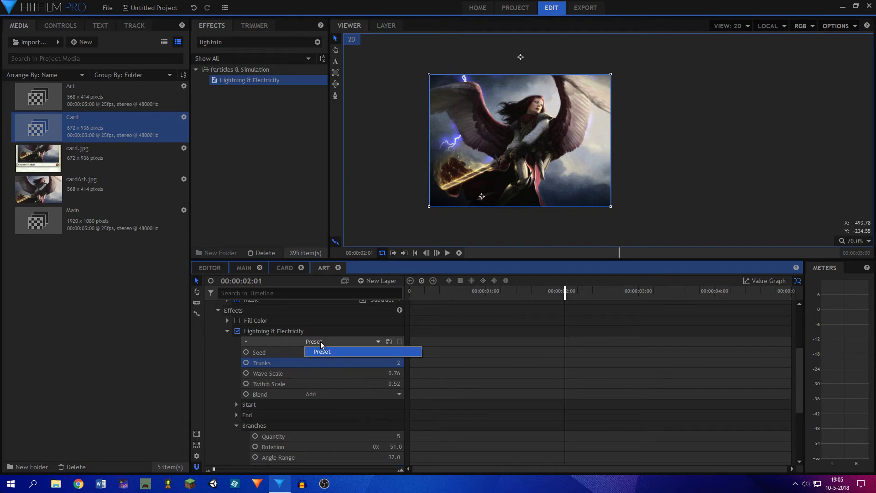
scroll(244, 329, down, 5)
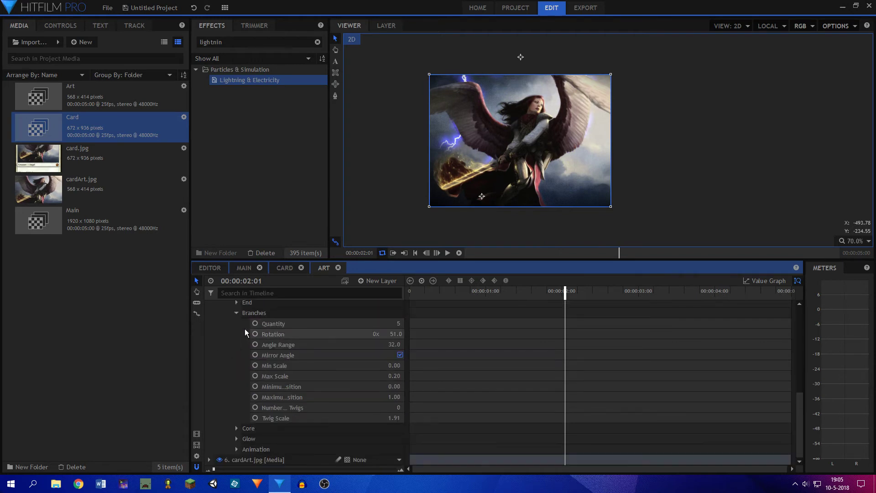
Try a lightning animation speed of 2.00 in playback and restore the speed to 1.00
click(237, 448)
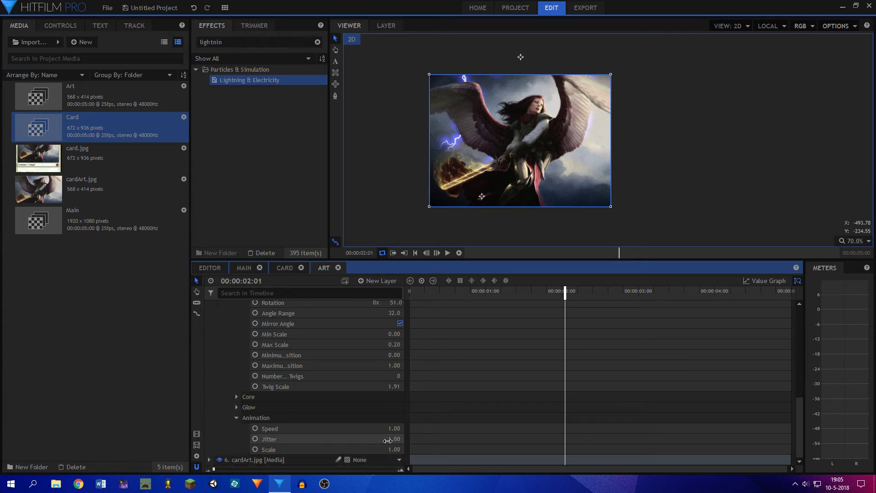
drag(421, 298, 409, 298)
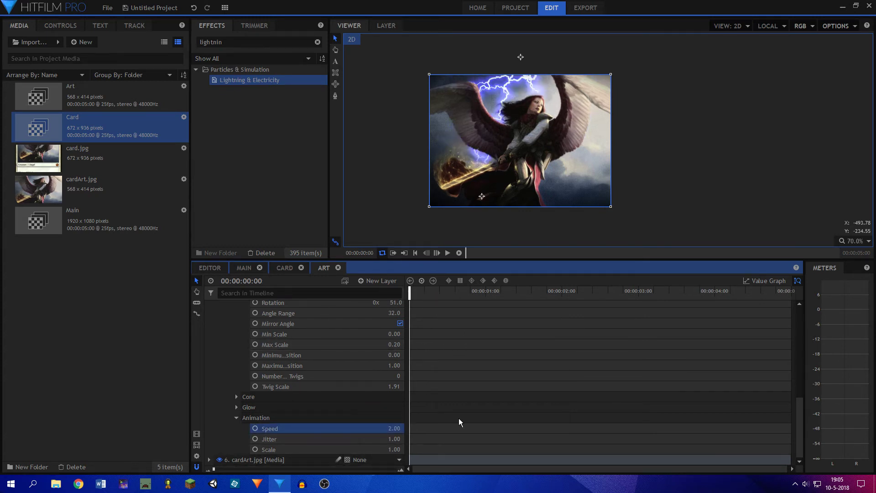
key(space)
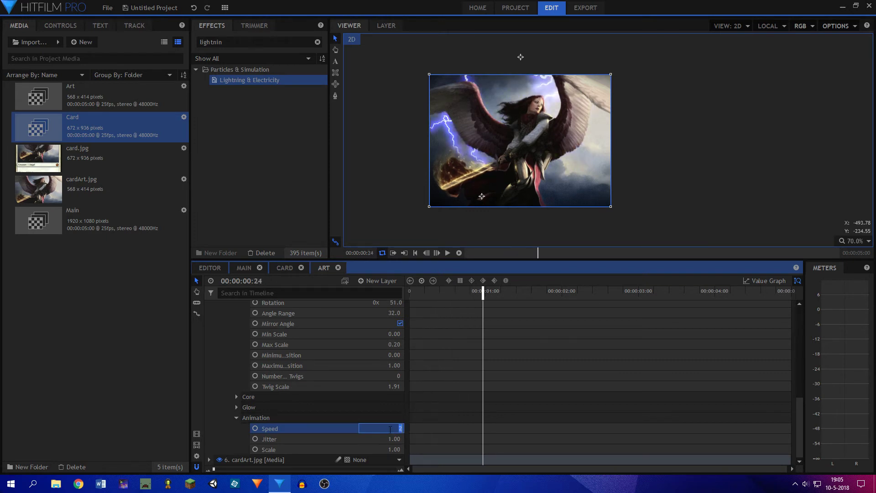
key(Return)
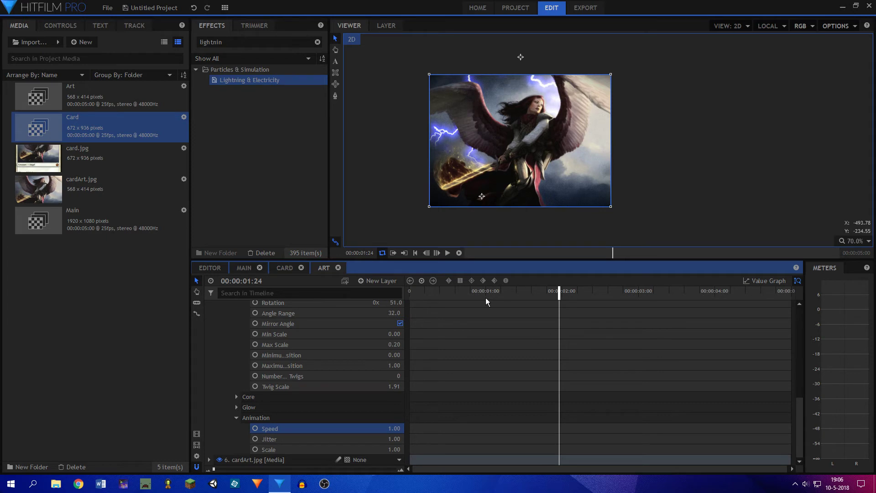
Move the lightning's start point to just above the character's head and preview the animation from the first frame
drag(487, 291, 409, 291)
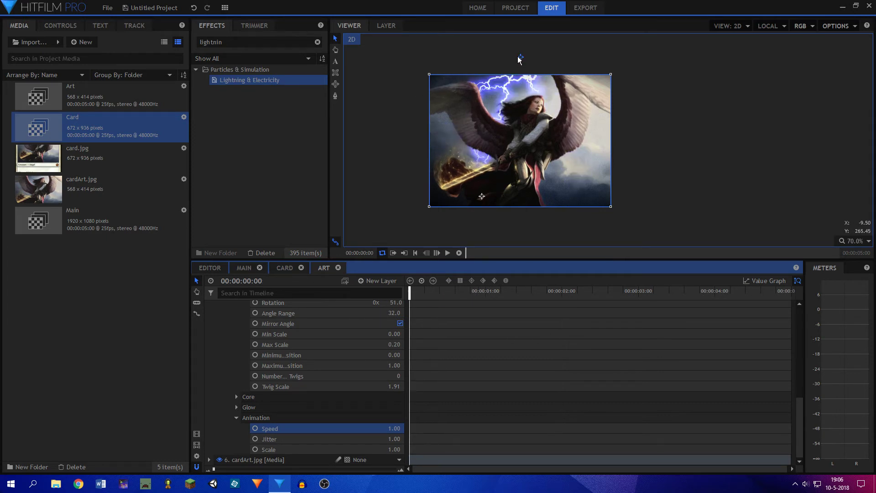
click(519, 59)
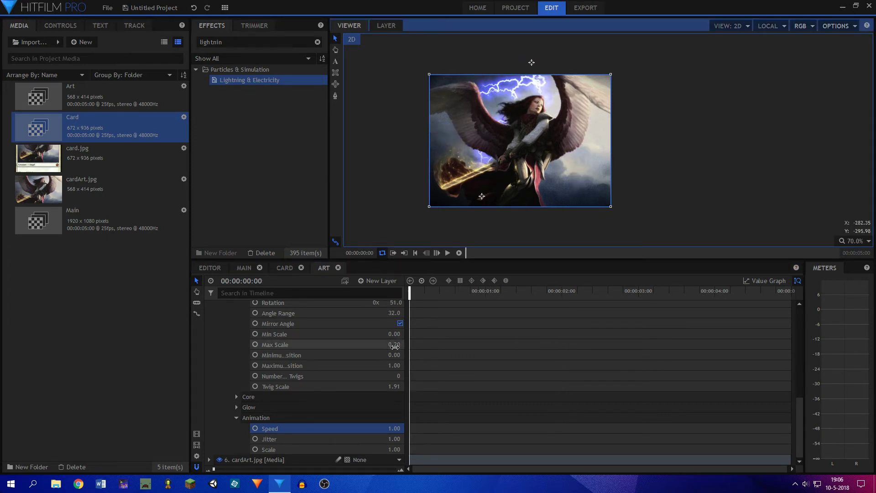
key(space)
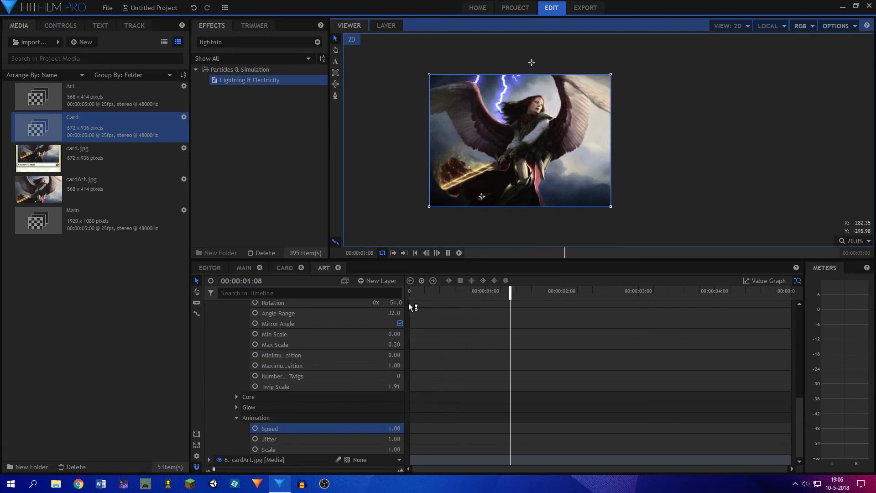
key(space)
key(space)
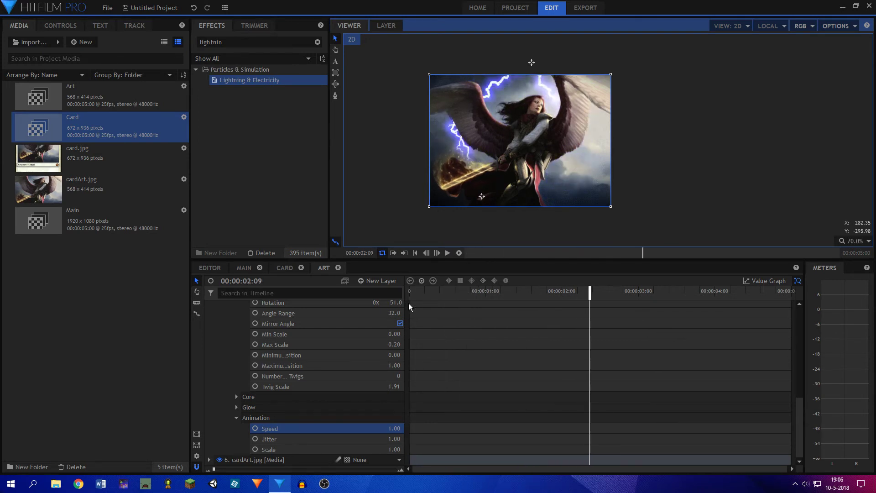
Return to the first frame and collapse the lightning effect's Branches and Animation settings
scroll(426, 319, up, 5)
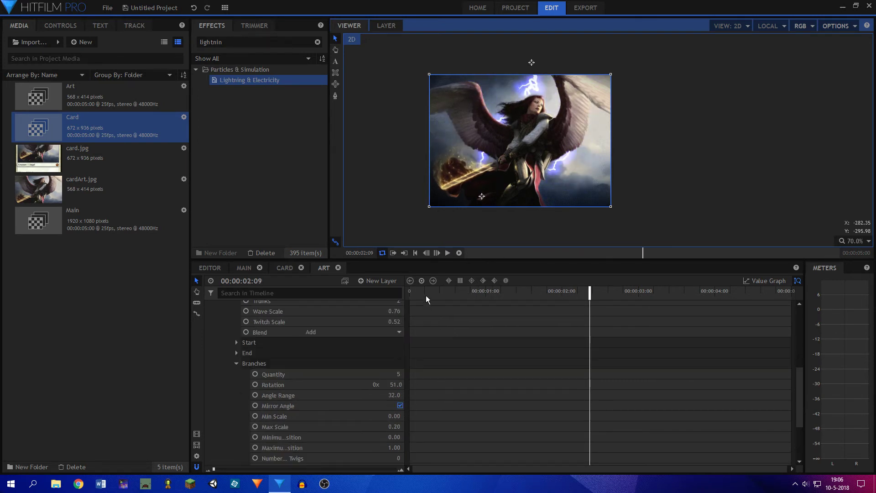
drag(425, 295, 409, 293)
scroll(292, 348, up, 2)
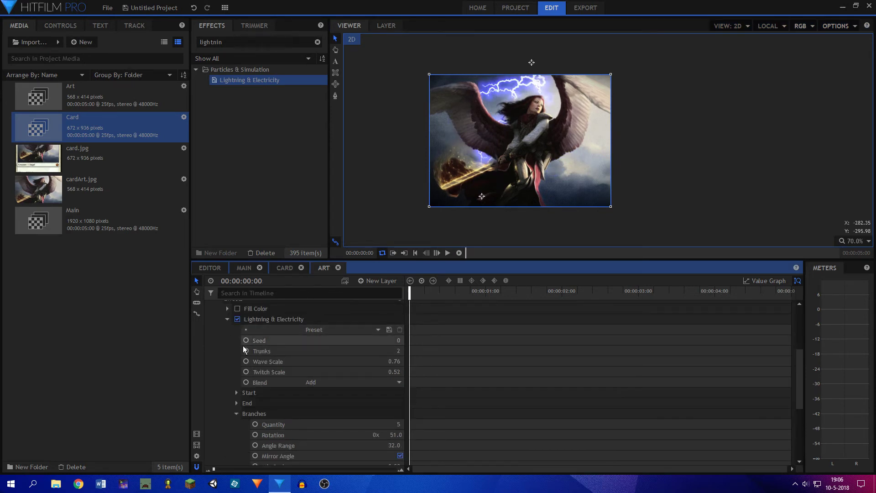
drag(461, 292, 409, 293)
scroll(311, 349, down, 4)
scroll(242, 333, up, 2)
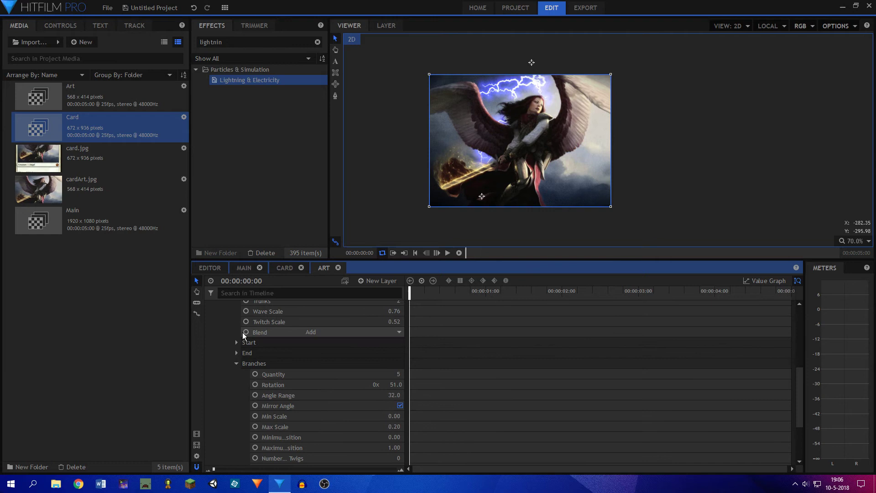
click(236, 363)
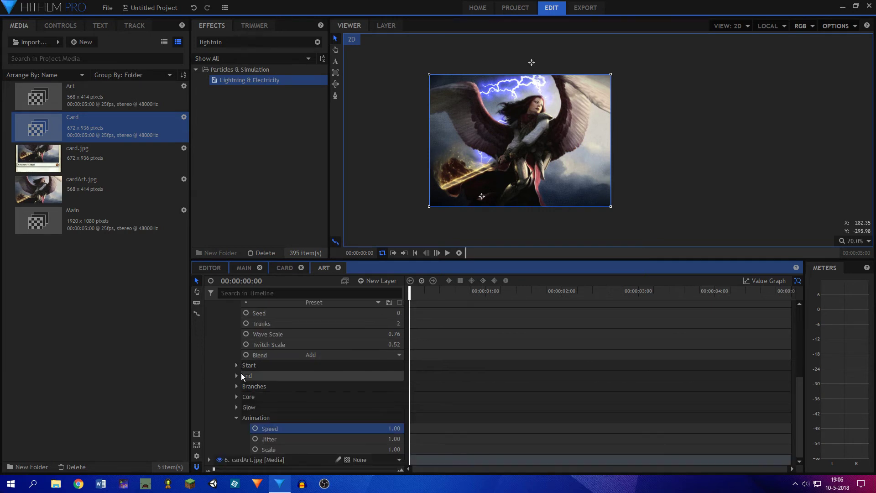
click(237, 417)
Try the Normal and None blend modes on the lightning effect and restore Add
click(310, 387)
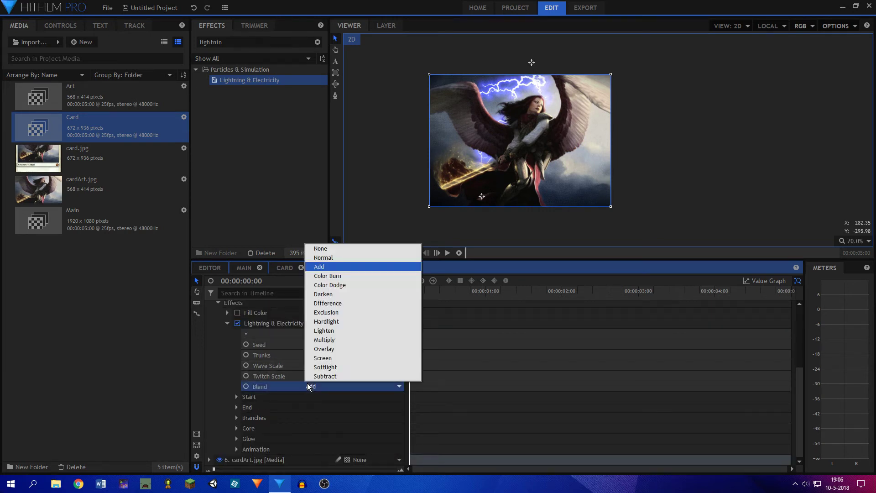
click(337, 257)
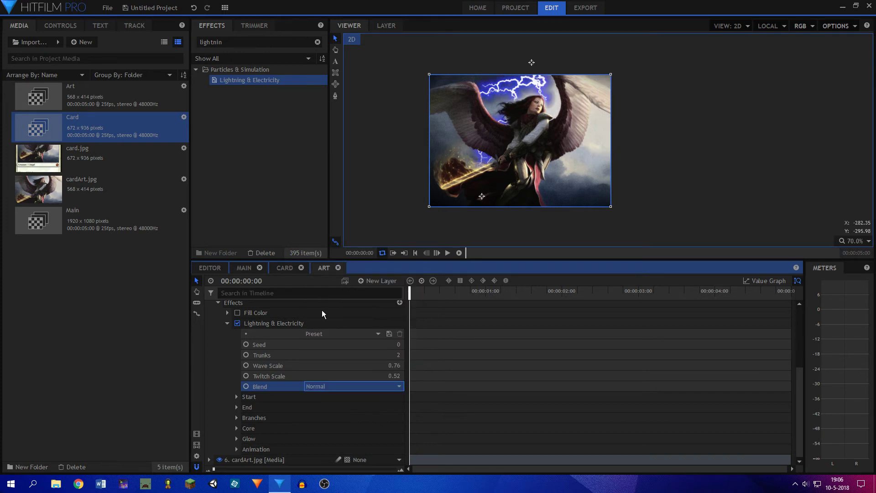
click(314, 386)
click(327, 250)
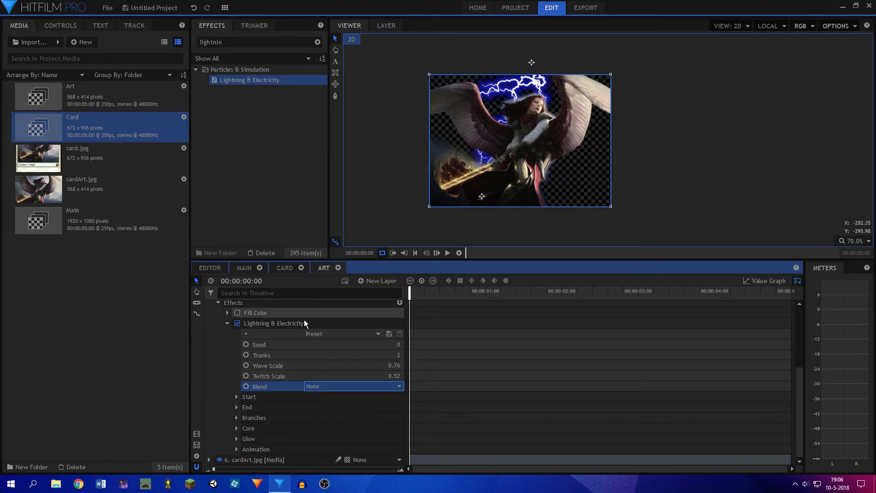
click(307, 385)
click(323, 267)
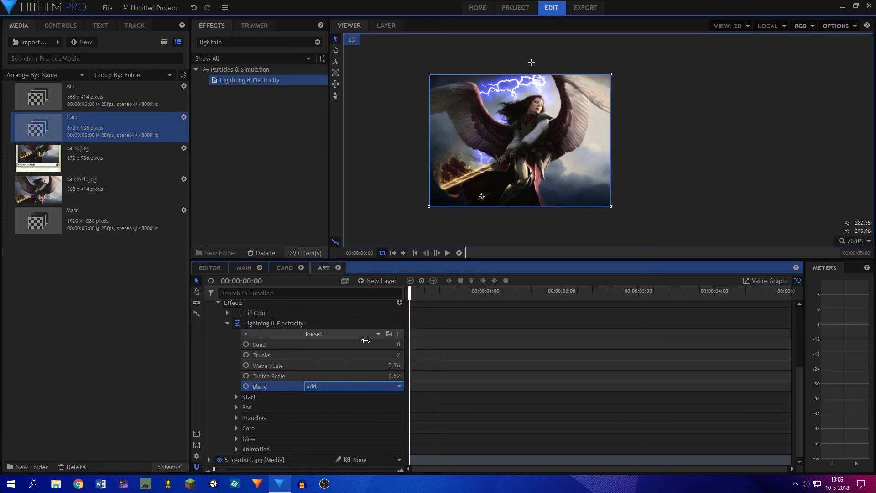
Collapse the lightning layer's mask and effect settings and lower the layer's opacity until it is fully transparent at the first frame
click(227, 323)
click(209, 347)
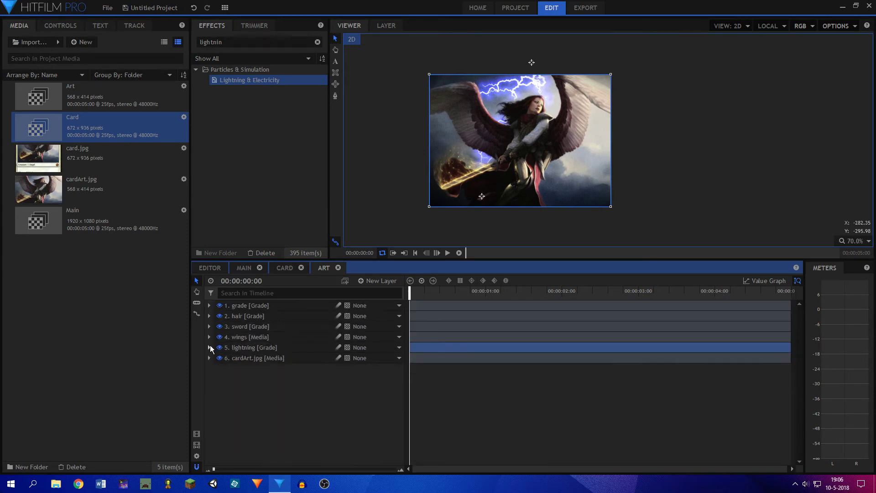
click(208, 347)
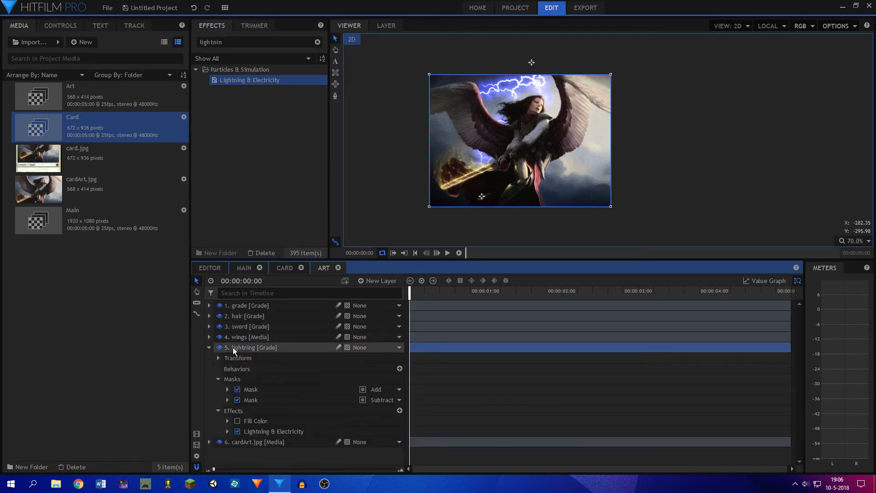
click(217, 410)
click(218, 379)
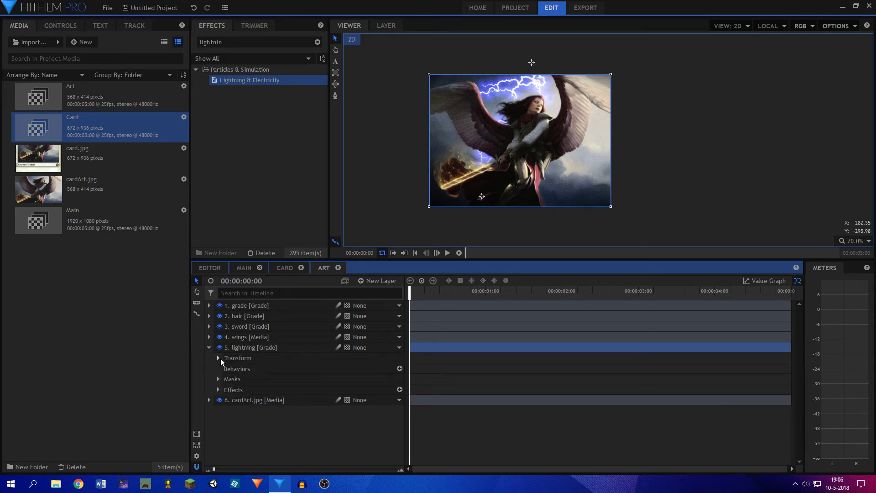
click(219, 358)
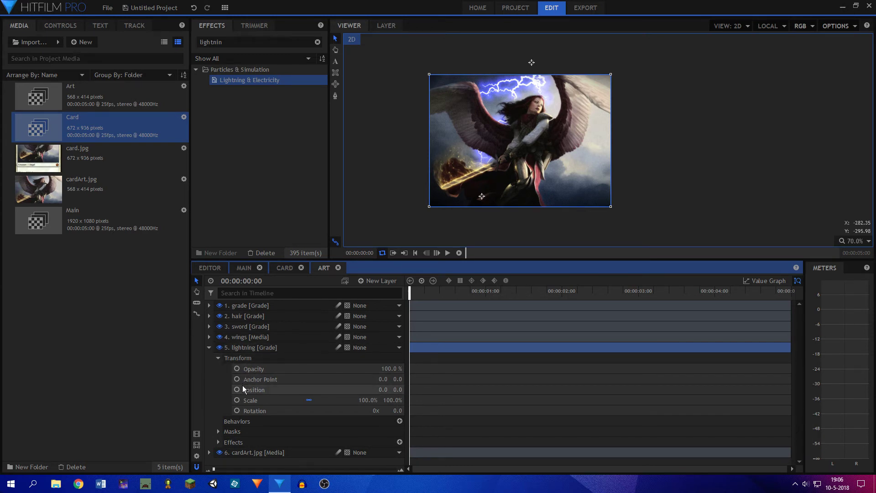
click(372, 400)
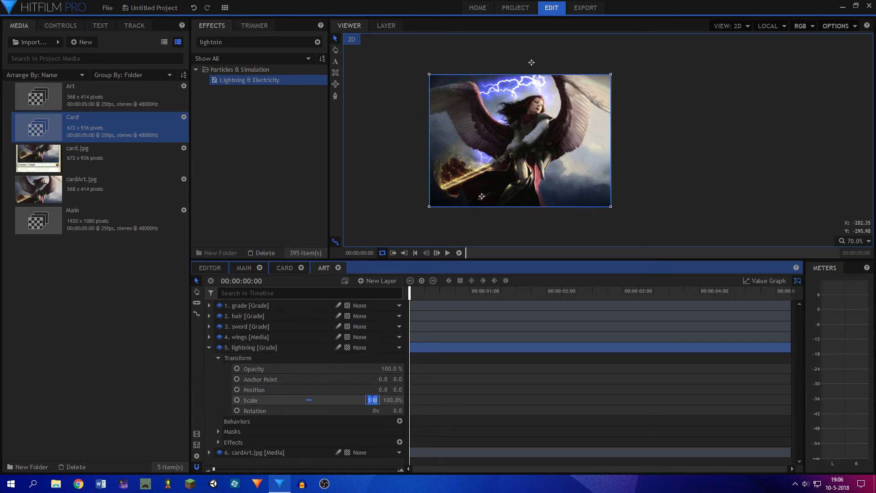
click(390, 369)
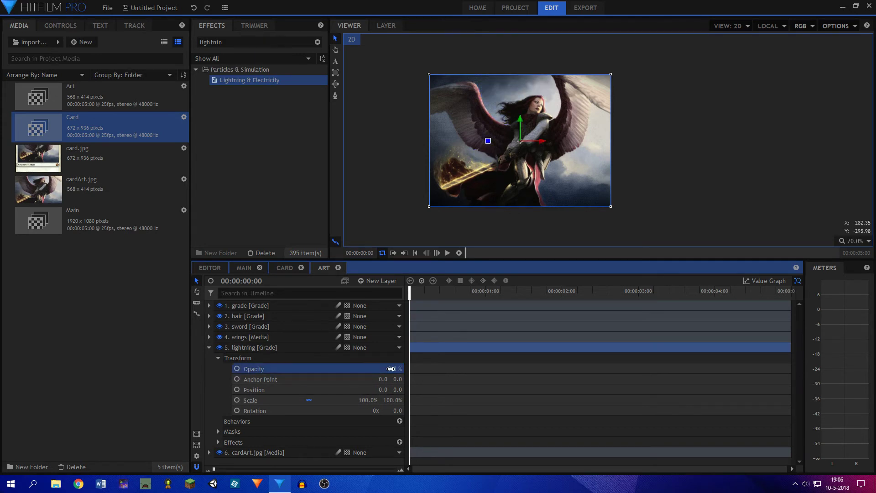
Keyframe the lightning layer's opacity from 0% at the first frame to 100% at 00:00:00:04 and preview the animation
click(237, 369)
key(shift+Right)
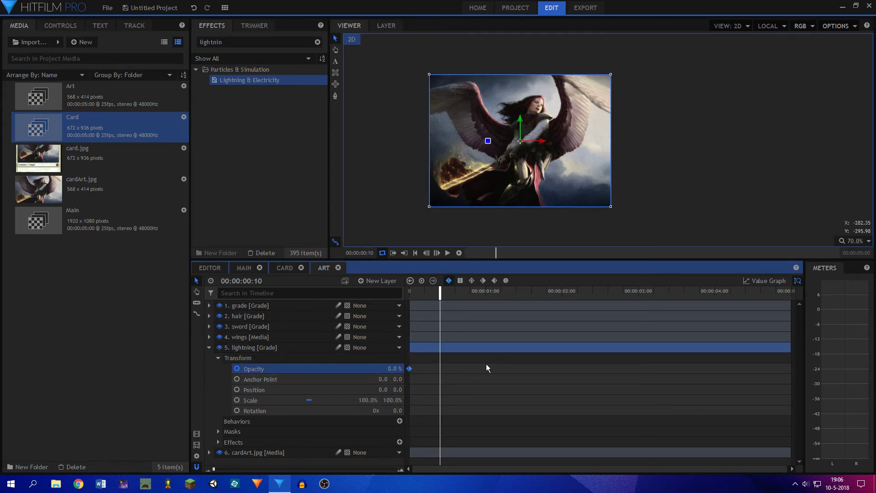
click(385, 368)
key(Return)
drag(419, 291, 154, 257)
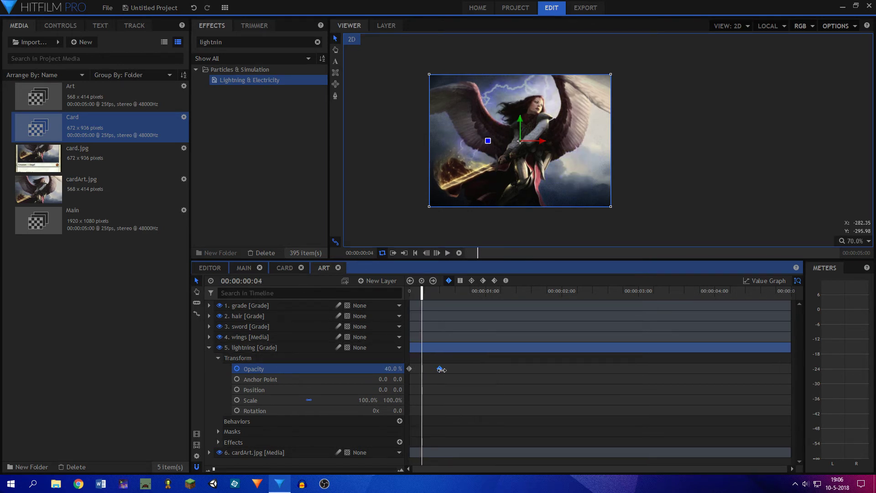
drag(441, 369, 421, 369)
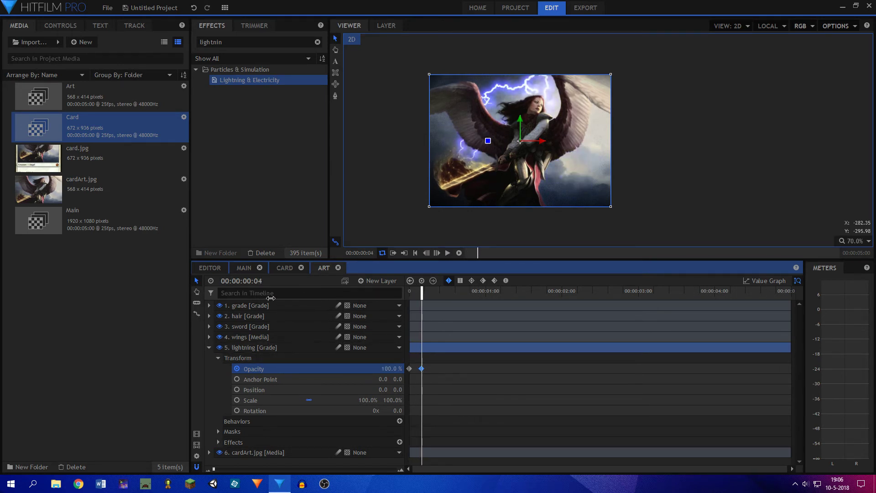
key(space)
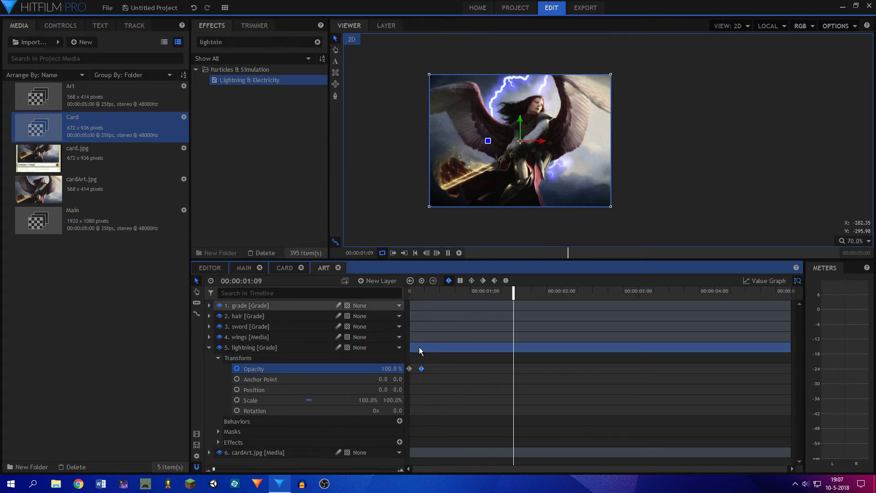
key(space)
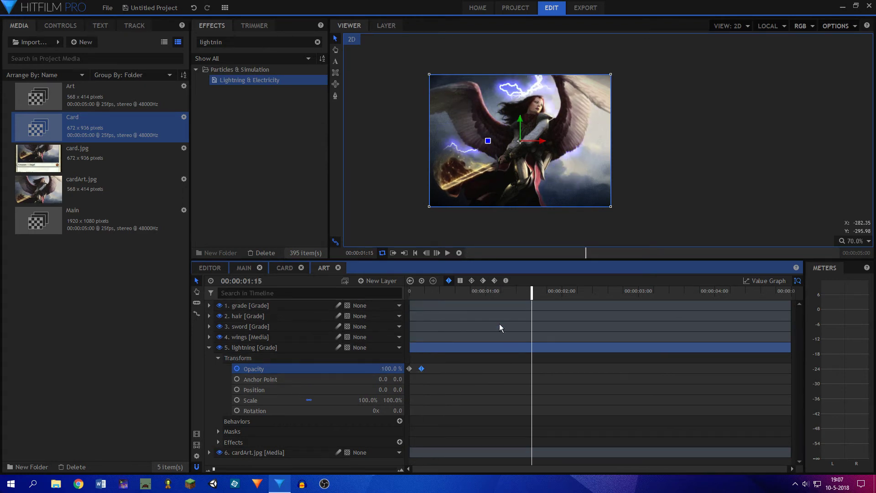
Add lightning opacity keyframes of 100% at 00:00:00:17 and 0% at 00:00:00:21
drag(432, 295, 461, 294)
mouse_move(423, 368)
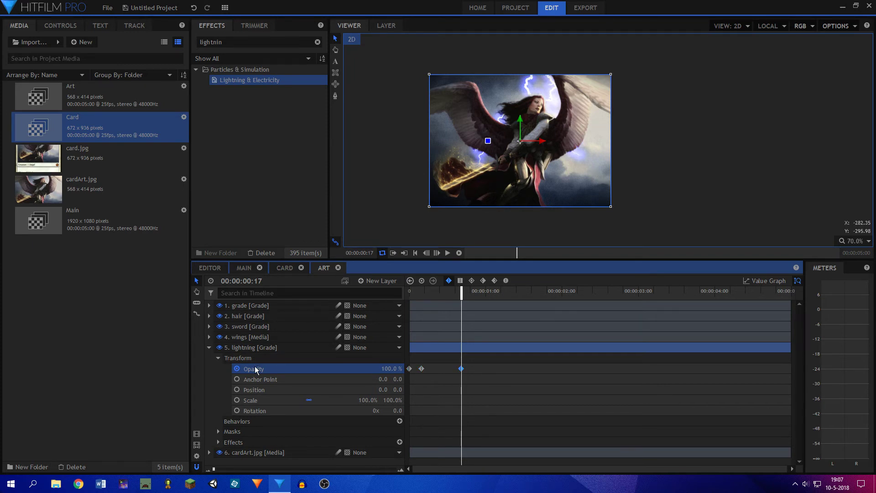
click(387, 368)
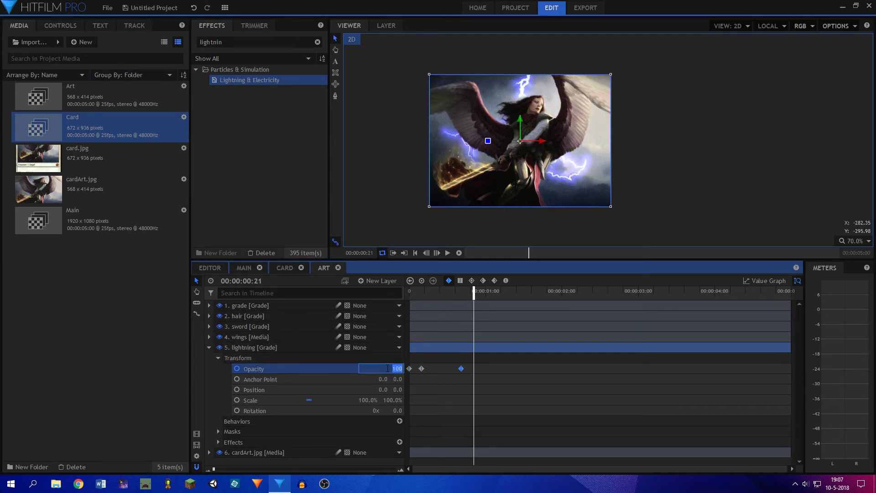
text(0)
key(Return)
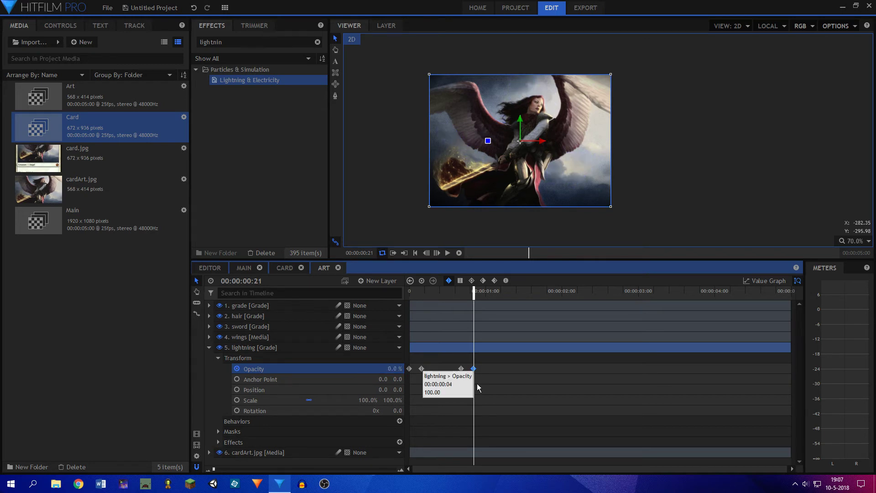
Change all four lightning opacity keyframes from linear to the circular keyframe interpolation type and preview the flash from the first frame
drag(533, 385, 371, 354)
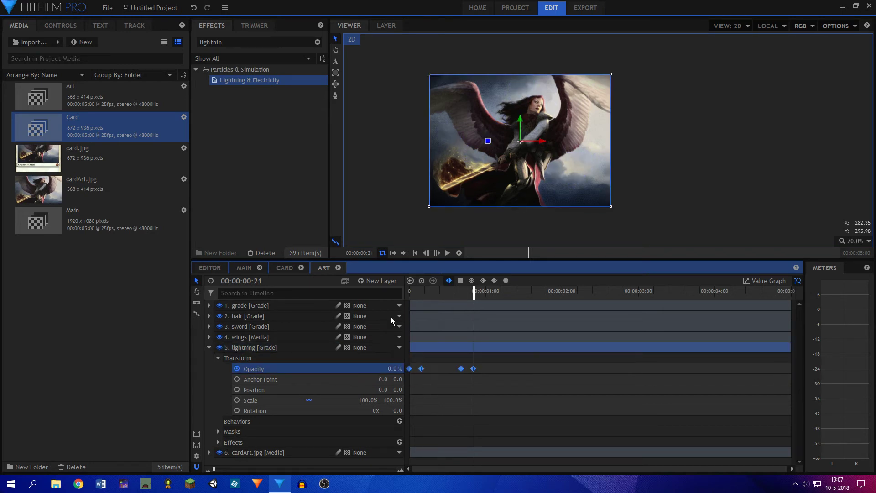
click(506, 281)
click(522, 394)
drag(474, 292, 471, 292)
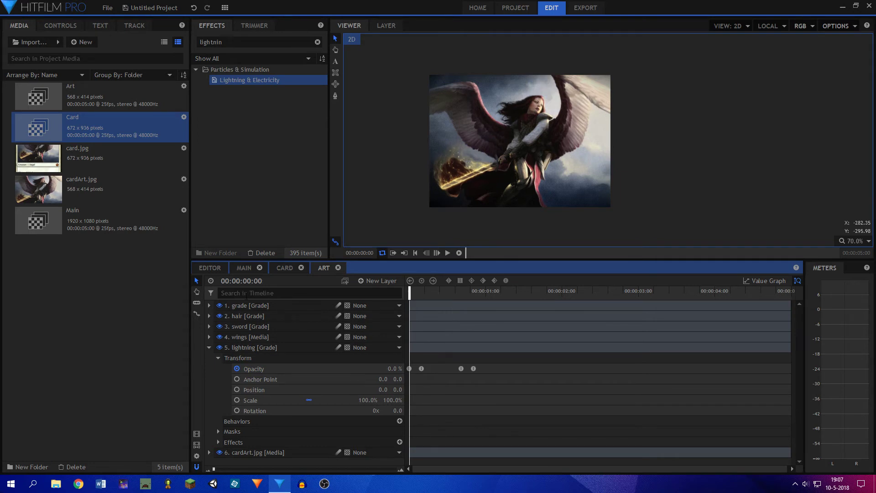
key(space)
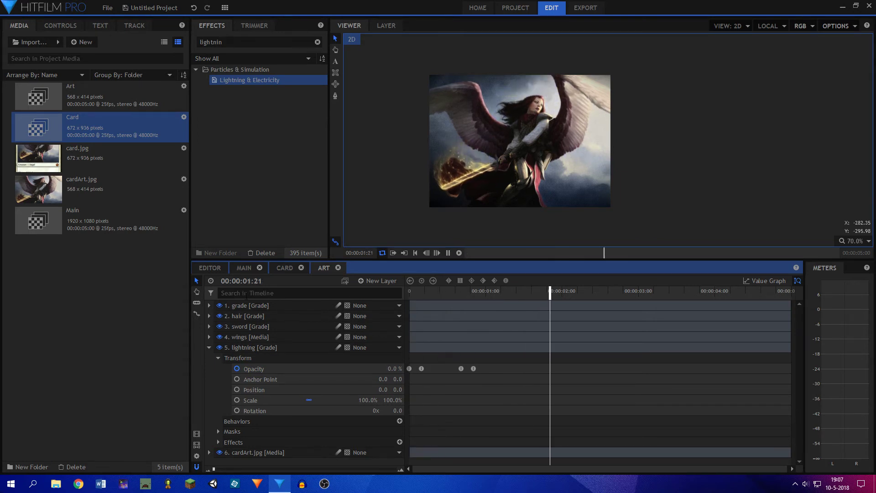
key(space)
Preview the lightning flash on the full card in the Main composite and return to the Art composite
click(244, 268)
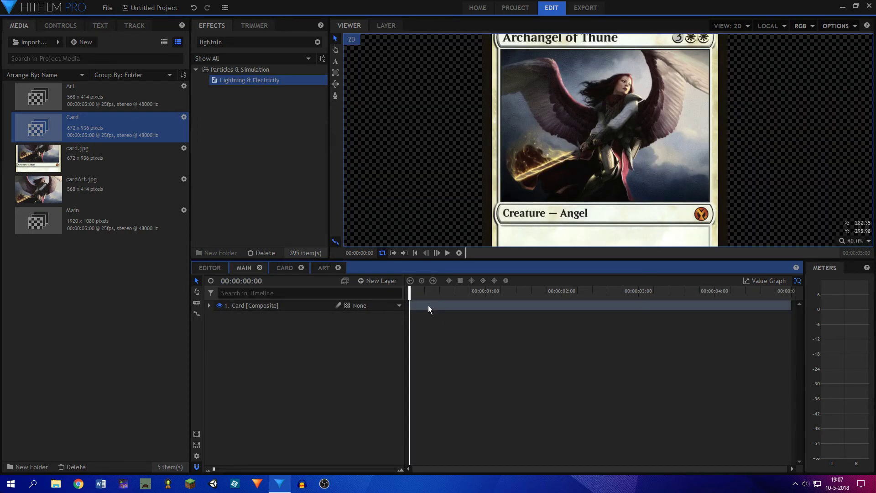
key(space)
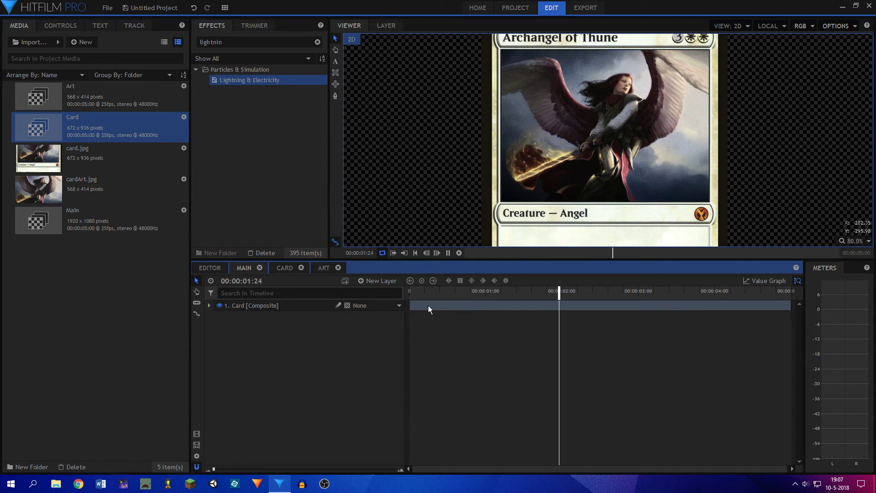
key(space)
click(323, 268)
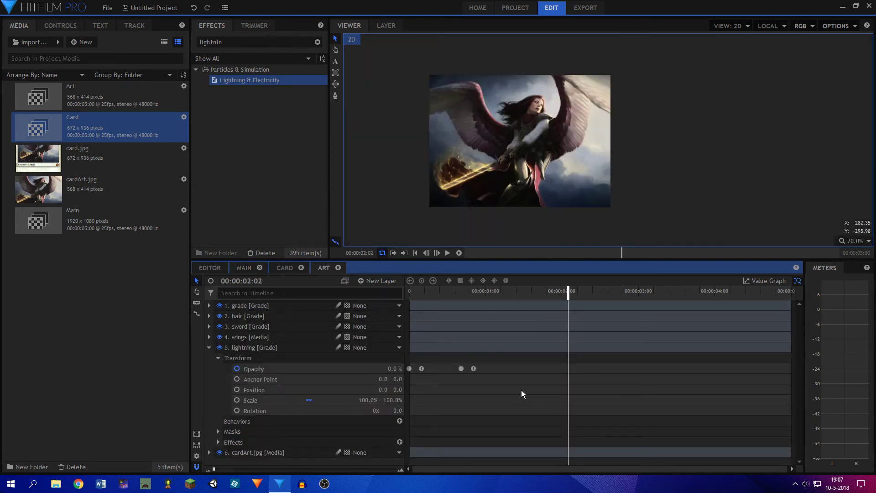
drag(522, 389, 404, 365)
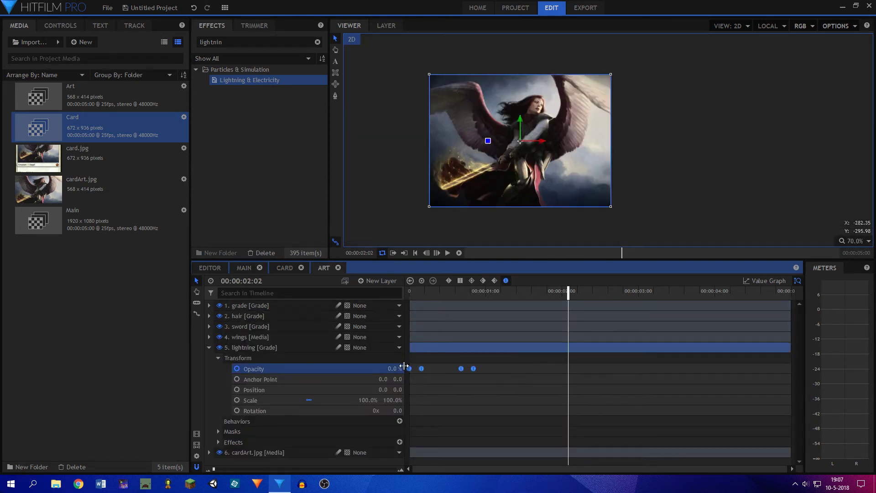
drag(495, 372, 412, 358)
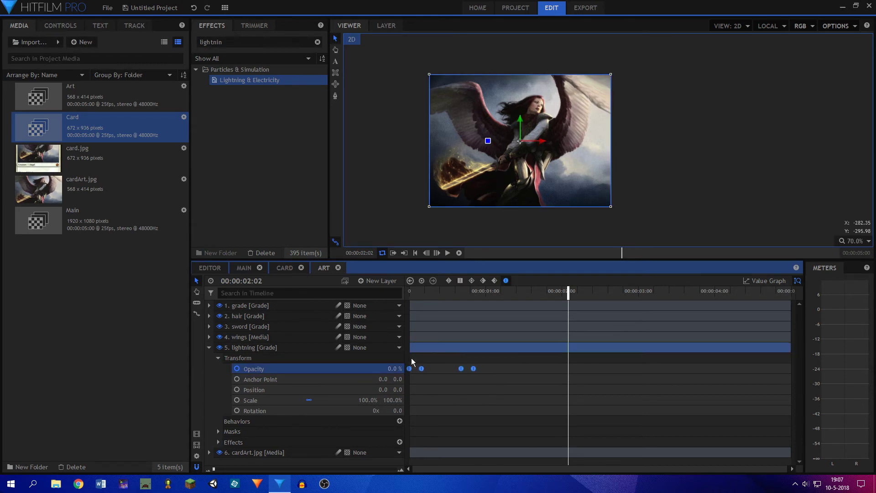
click(536, 373)
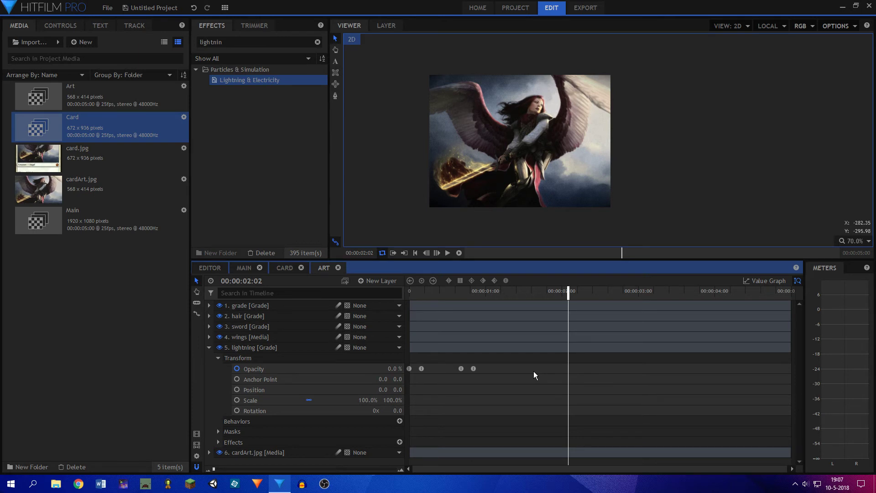
drag(516, 372, 450, 364)
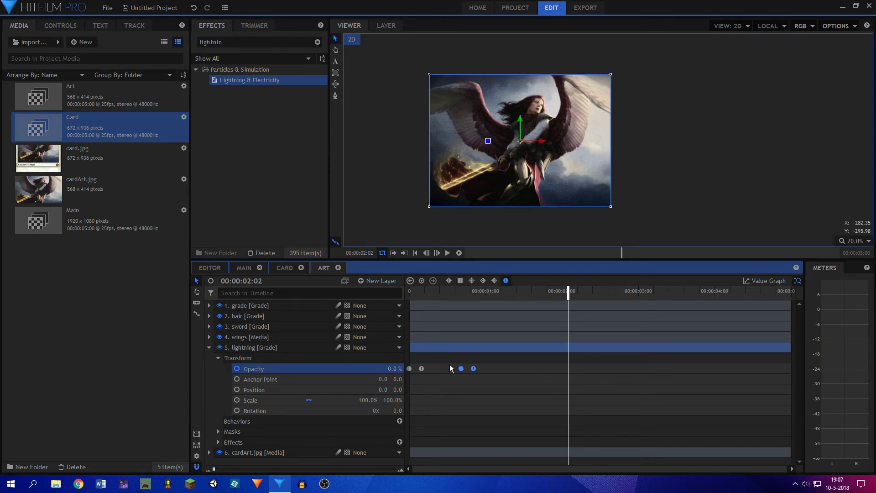
click(569, 367)
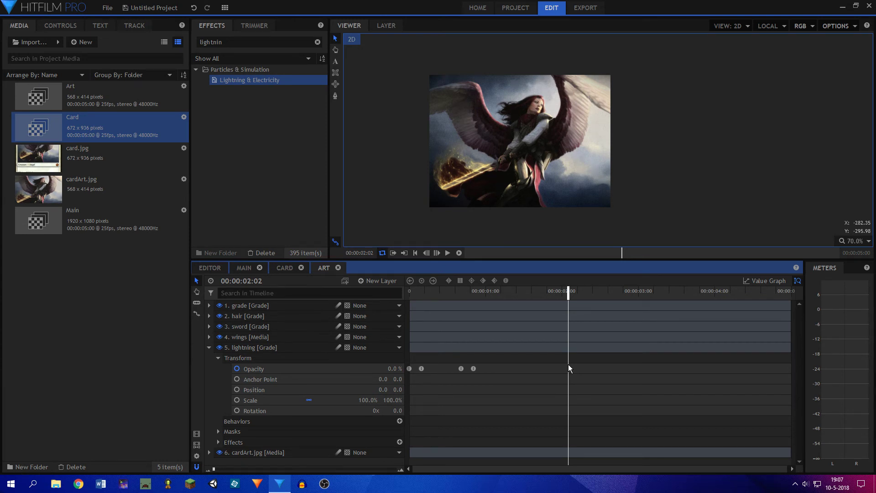
drag(478, 388, 456, 364)
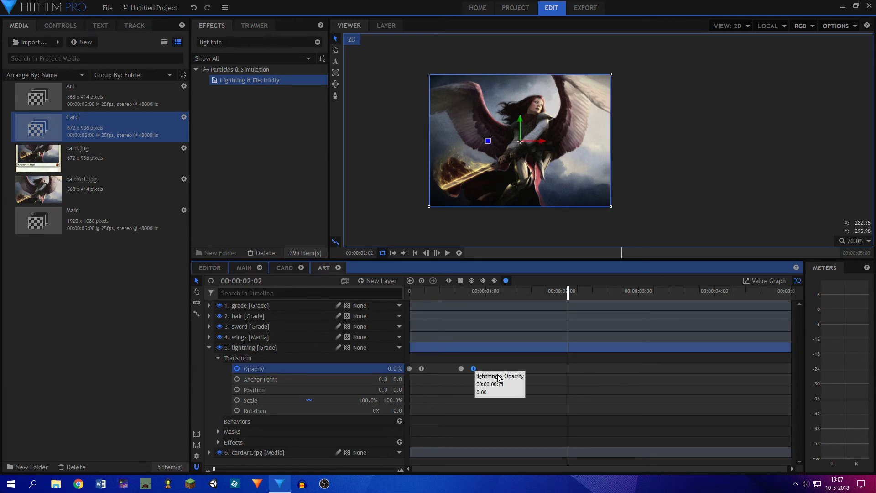
click(495, 372)
Add a 0% opacity keyframe for the lightning layer at 00:00:02:02 and advance four frames to 00:00:02:06
click(349, 368)
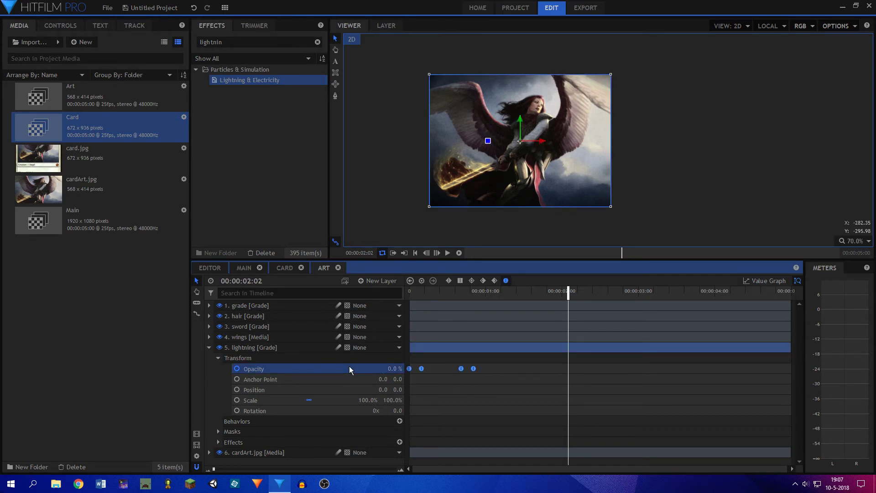
key(period)
key(period)
key(period)
key(period)
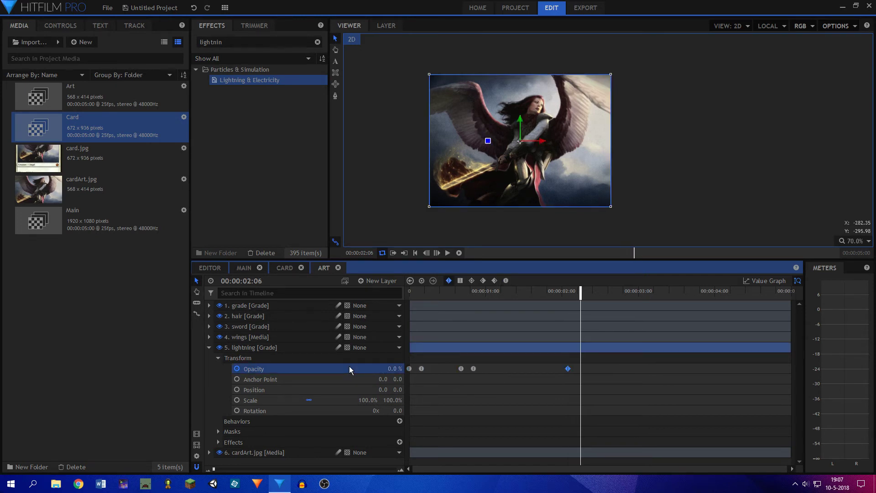
Set the lightning layer's opacity to 100% at 00:00:02:06 and keyframe the same value at 00:00:03:01
drag(384, 368, 386, 368)
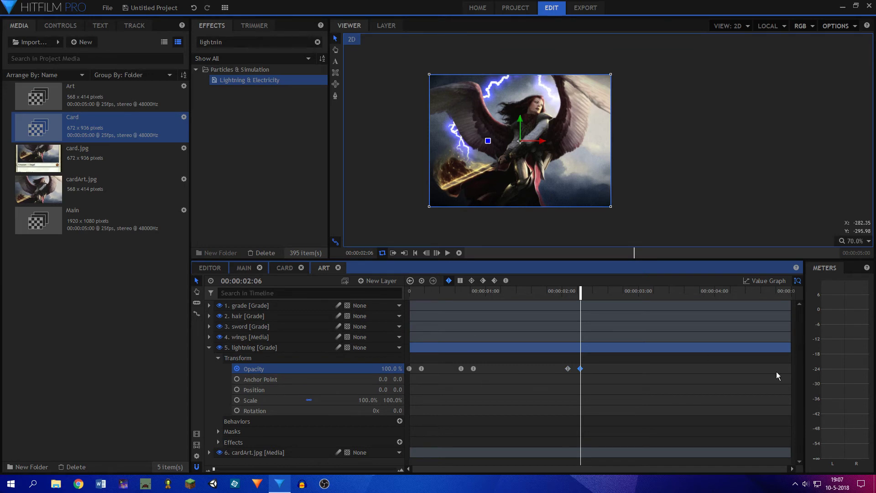
key(shift+period)
key(shift+period)
key(shift+period)
key(shift+comma)
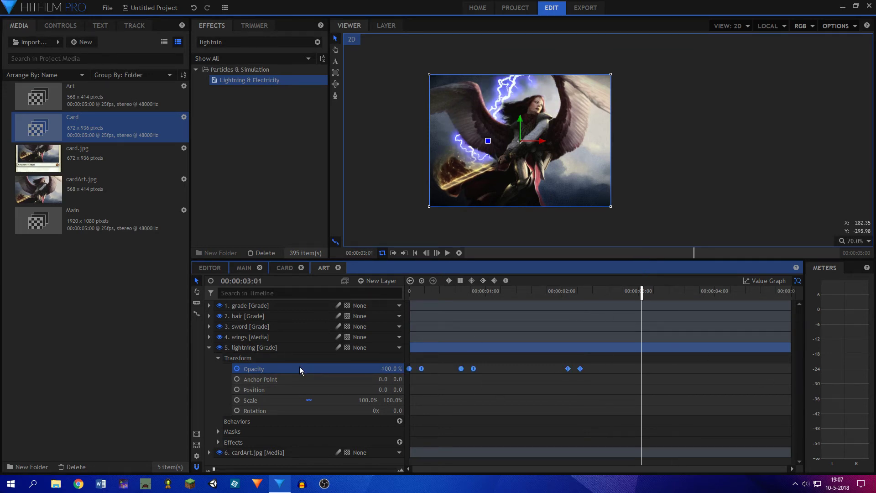
Set the lightning opacity to 0% at 00:00:03:05 and give the last four opacity keyframes the same interpolation as the earlier ones
key(Right)
key(Right)
key(Right)
key(Right)
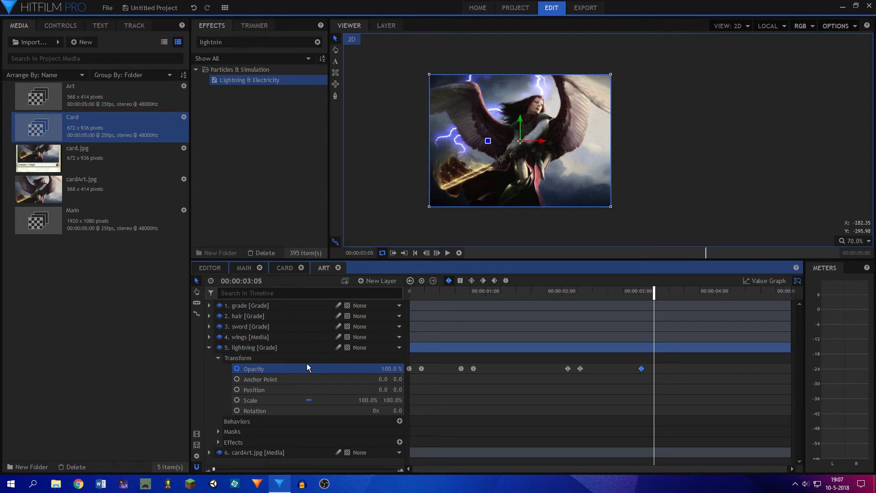
double_click(386, 369)
text(00)
key(Return)
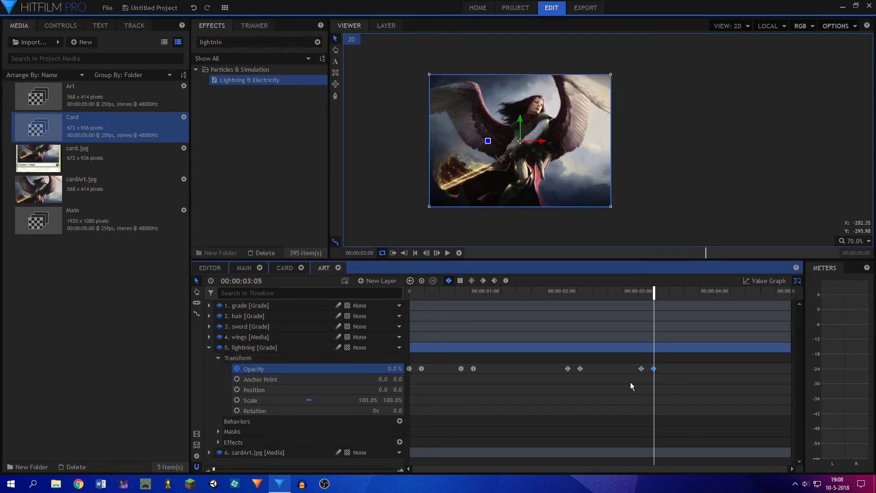
drag(673, 392, 544, 357)
Expand the lightning layer's Lightning & Electricity start settings and keyframe the Start Point at 00:00:01:09
drag(554, 294, 514, 295)
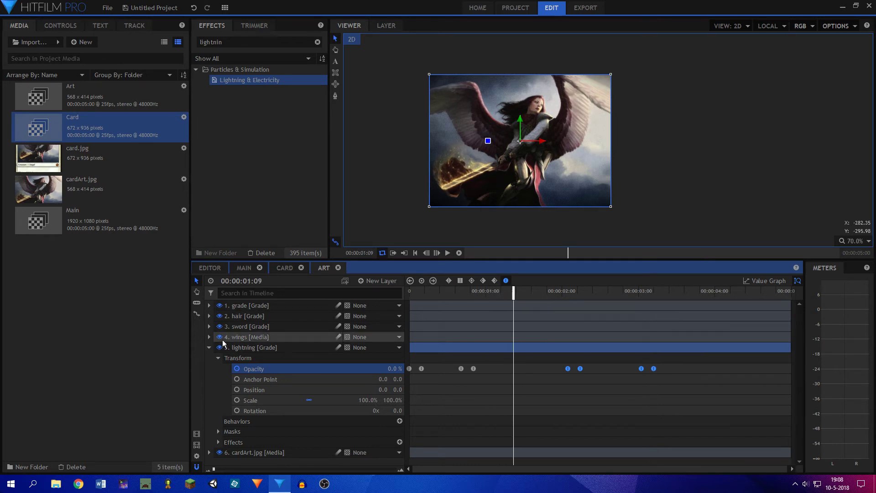
click(209, 348)
click(210, 348)
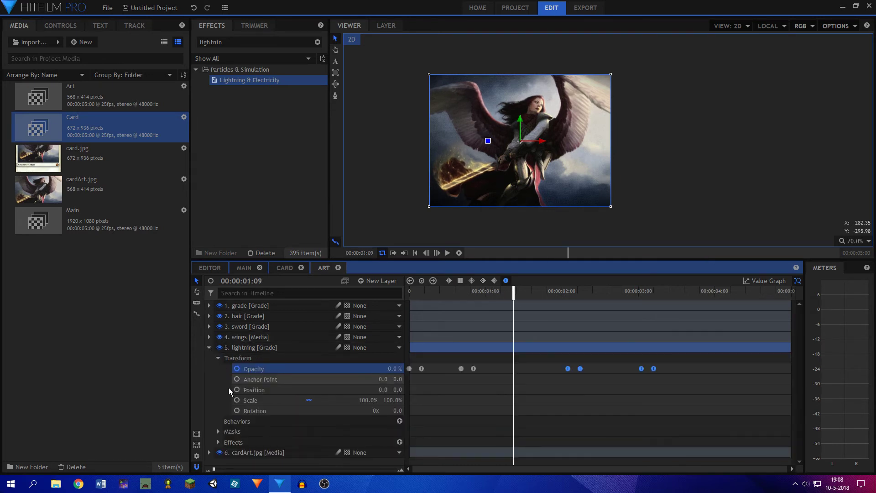
click(218, 358)
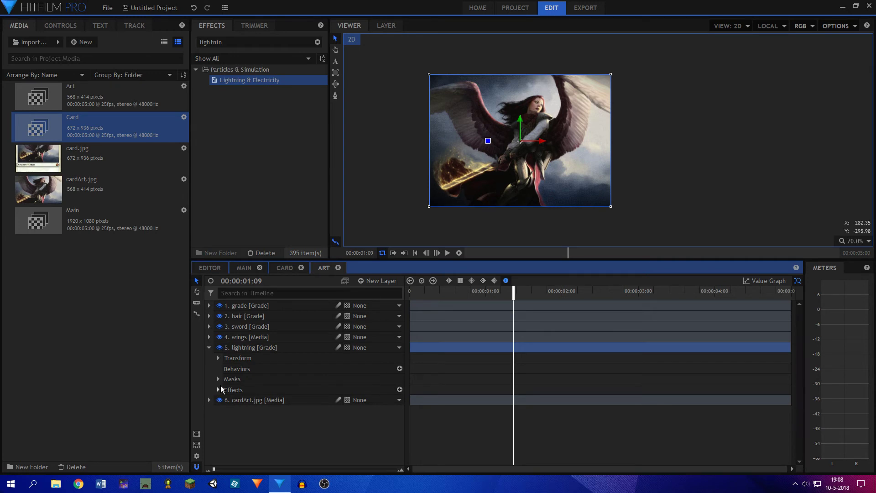
click(219, 389)
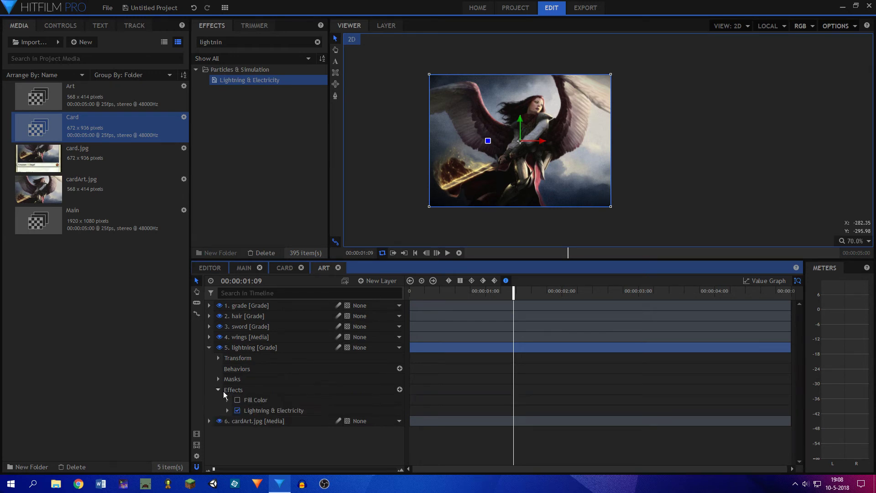
click(227, 411)
scroll(247, 390, down, 3)
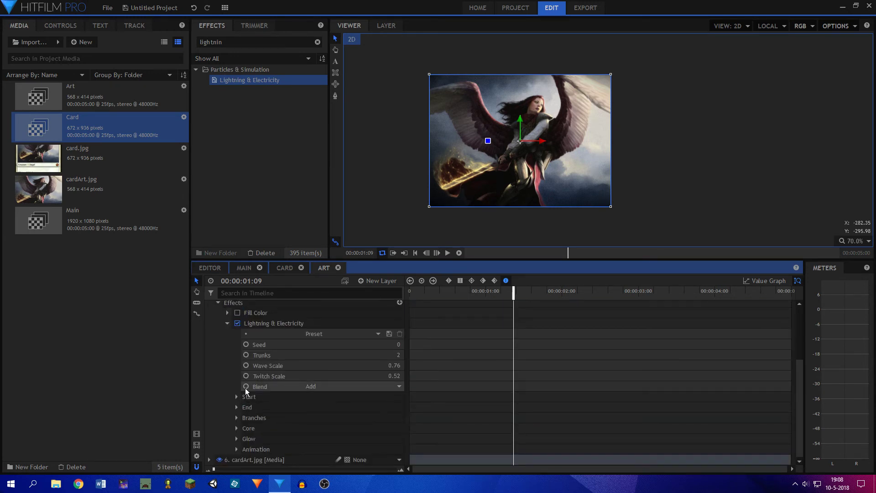
click(237, 396)
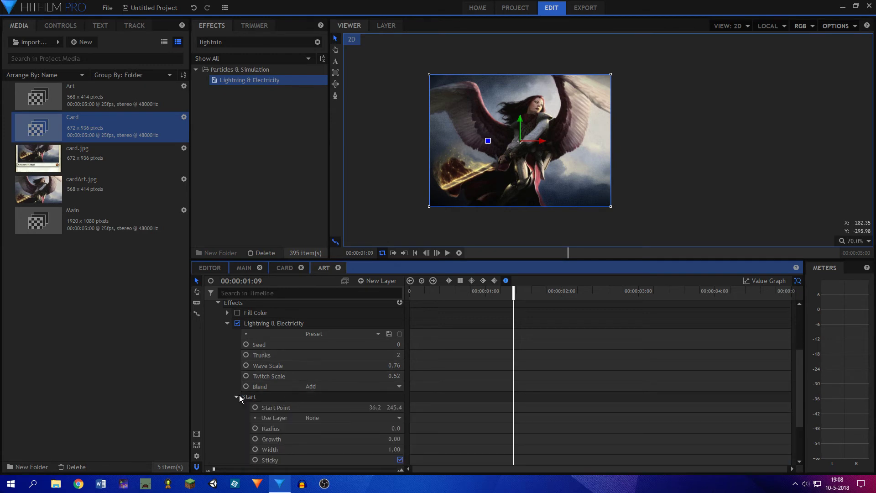
scroll(264, 387, down, 2)
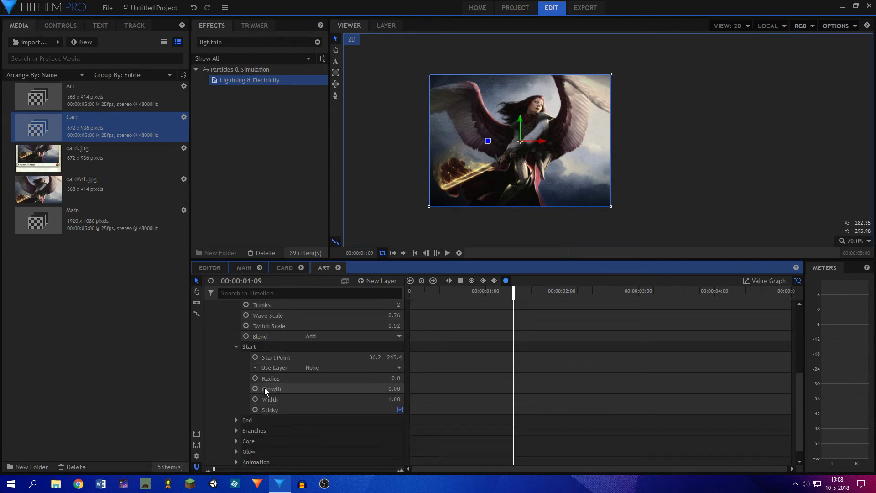
click(251, 357)
Add Start Point keyframes at 00:00:01:01 and at the beginning of the timeline
click(455, 290)
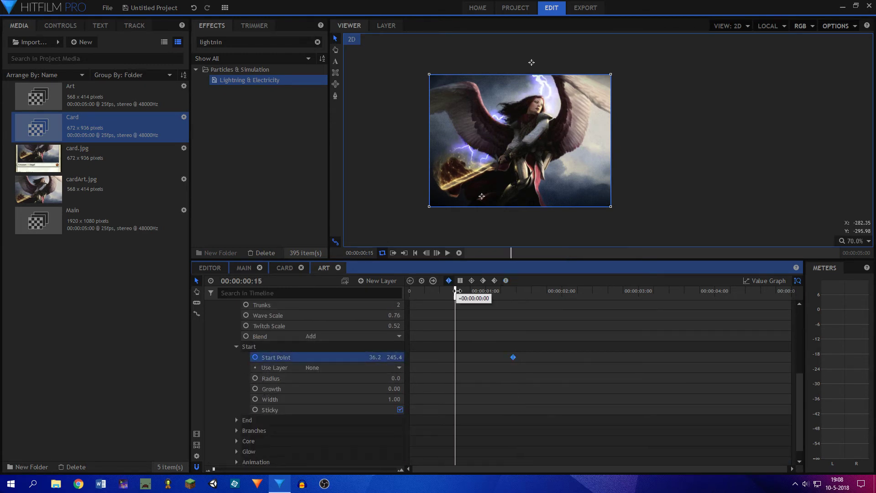
drag(456, 290, 489, 296)
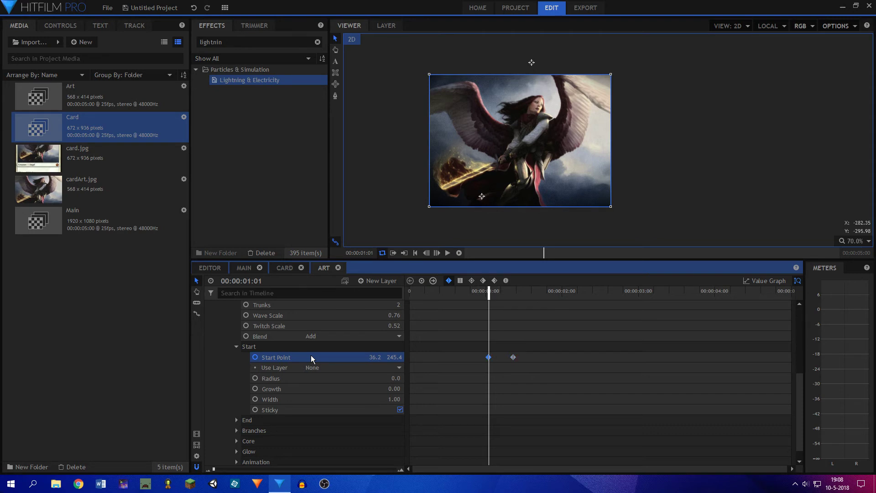
click(411, 294)
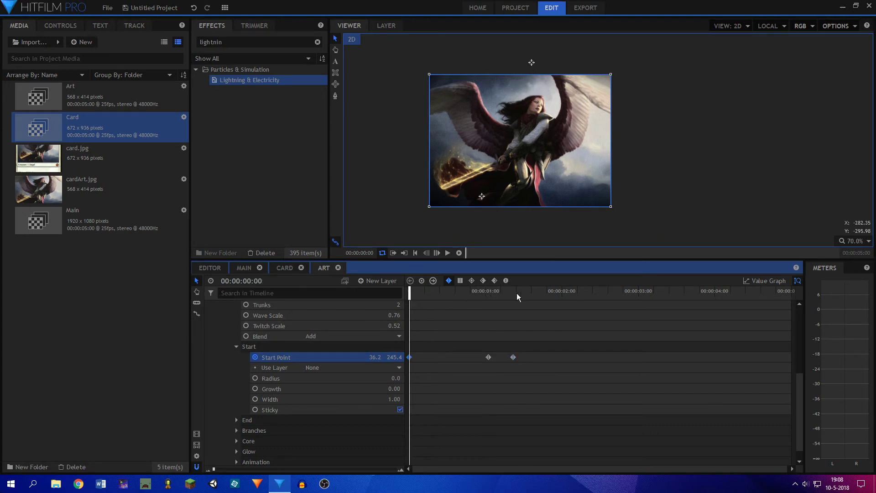
Set the Start Point's X value to 236.2 at 00:00:01:09 and hold it with a keyframe at 00:00:03:11
drag(517, 297, 514, 296)
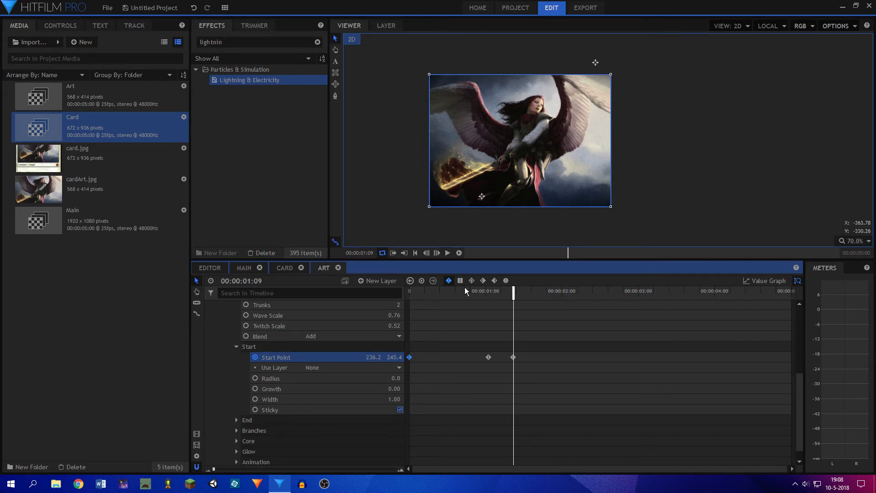
drag(540, 297, 672, 298)
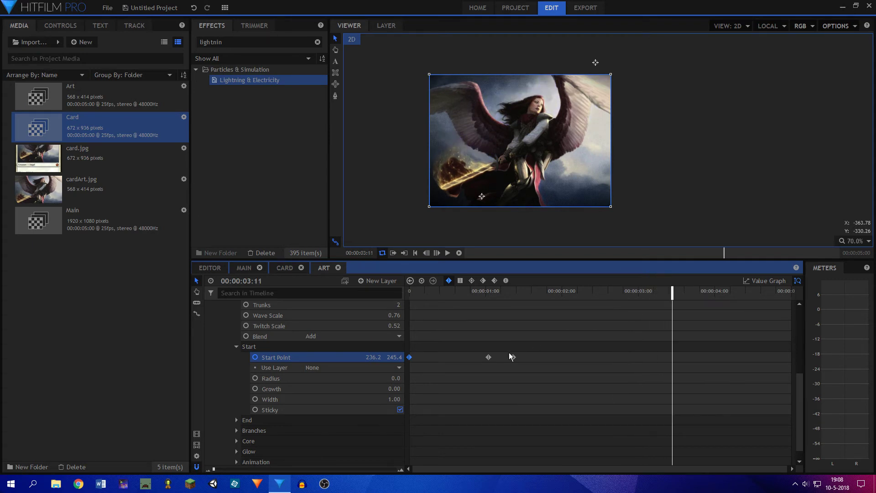
click(320, 357)
key(shift+Right)
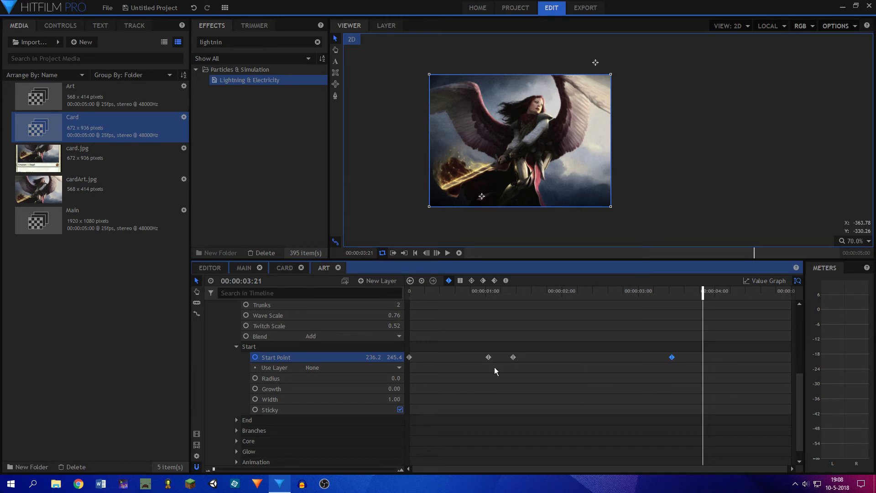
Set the Start Point's X value to 36.2 at 00:00:03:13 and play the animation from the beginning
click(486, 356)
drag(491, 297, 678, 299)
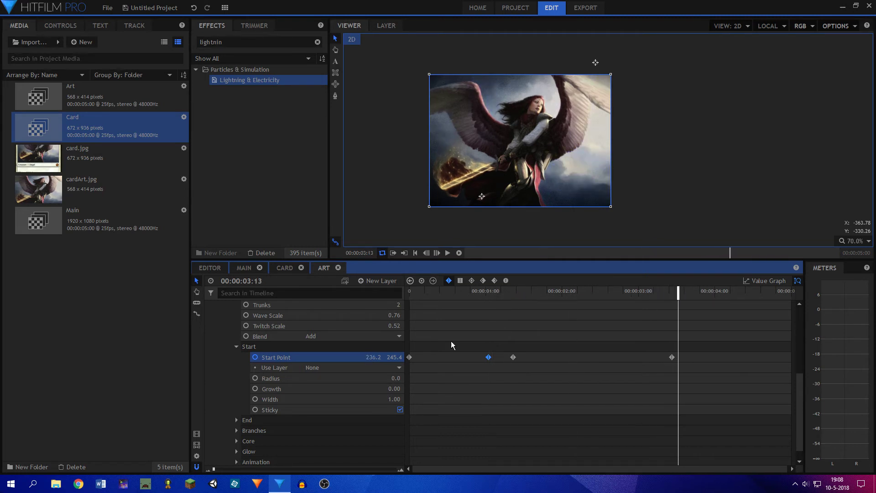
click(380, 357)
key(BackSpace)
text(36)
key(Return)
key(Home)
key(space)
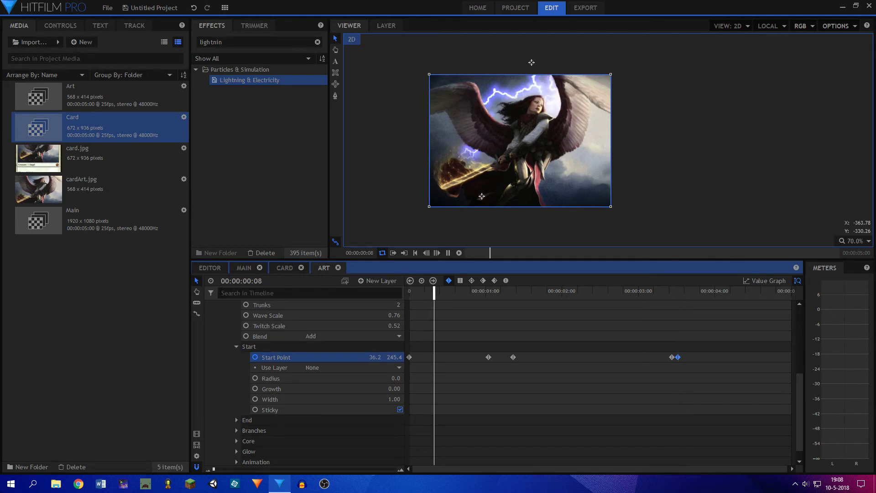
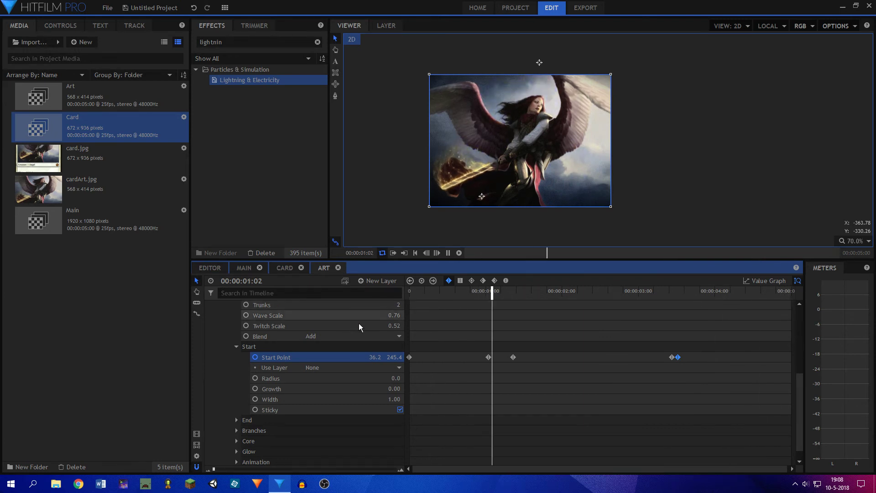
Check the Main composite, play the Card composite from the start, and return to the Art composite with the lightning effects collapsed
click(249, 270)
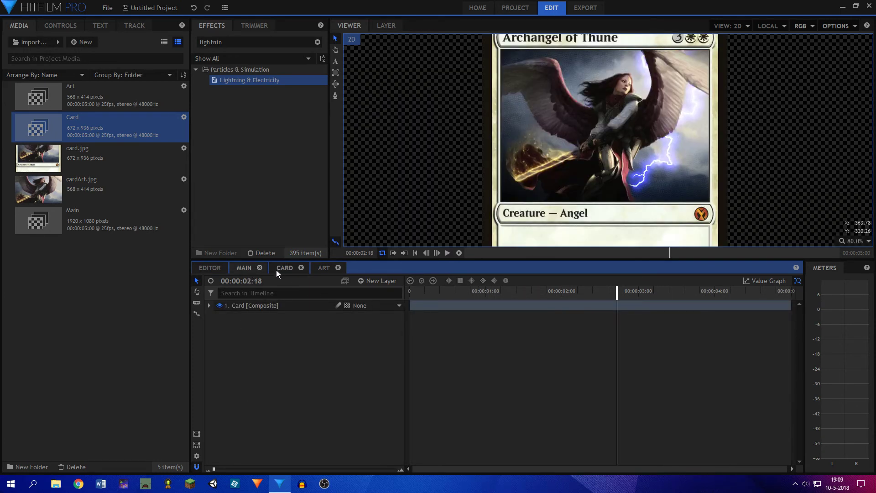
click(276, 270)
drag(440, 294, 113, 277)
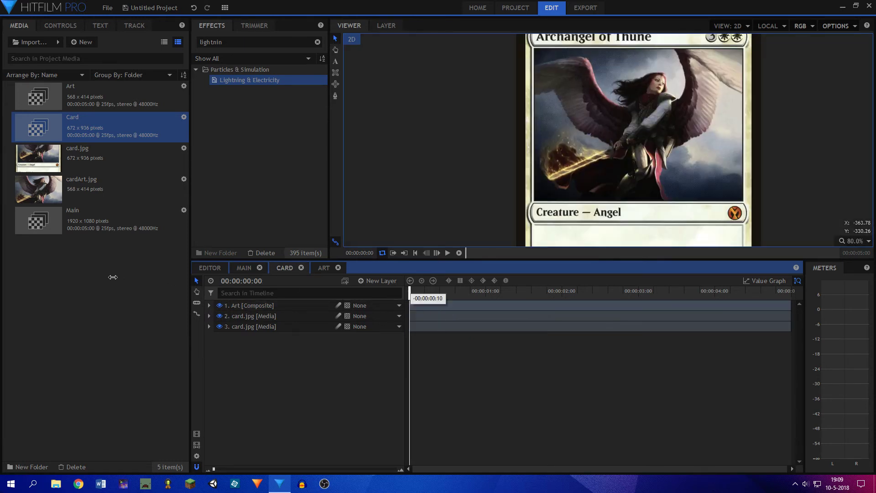
key(space)
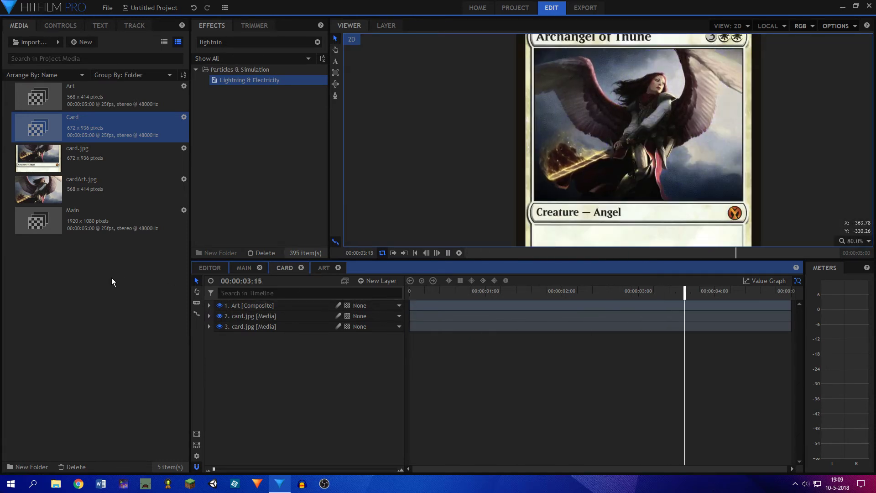
click(323, 268)
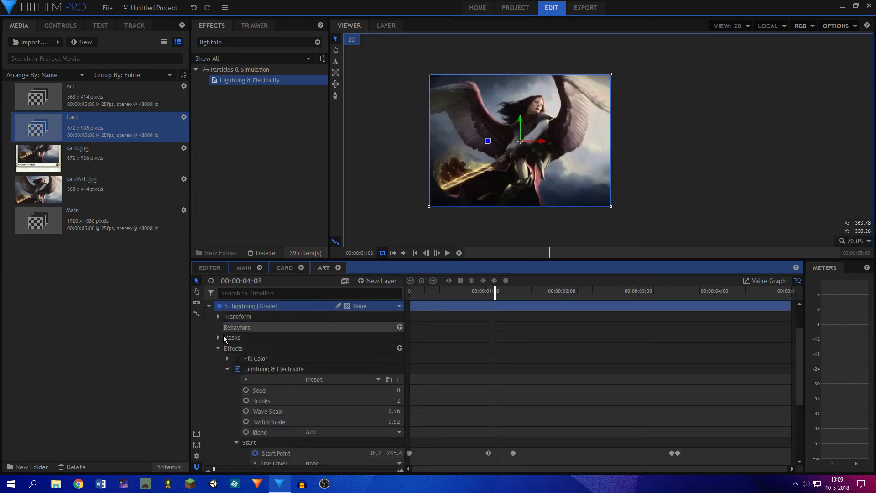
click(218, 348)
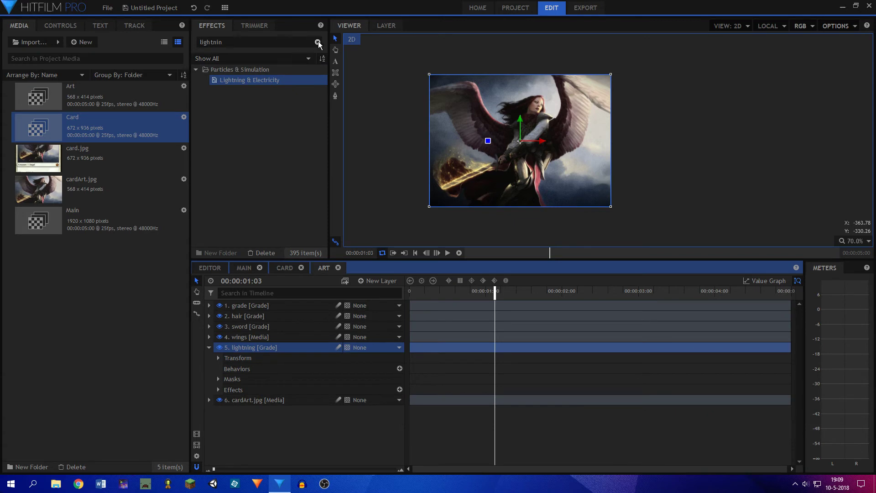
Try applying the Blur effect to the lightning layer while viewing a bolt close up at 00:00:02:07
click(318, 42)
drag(498, 292, 585, 285)
scroll(553, 147, up, 5)
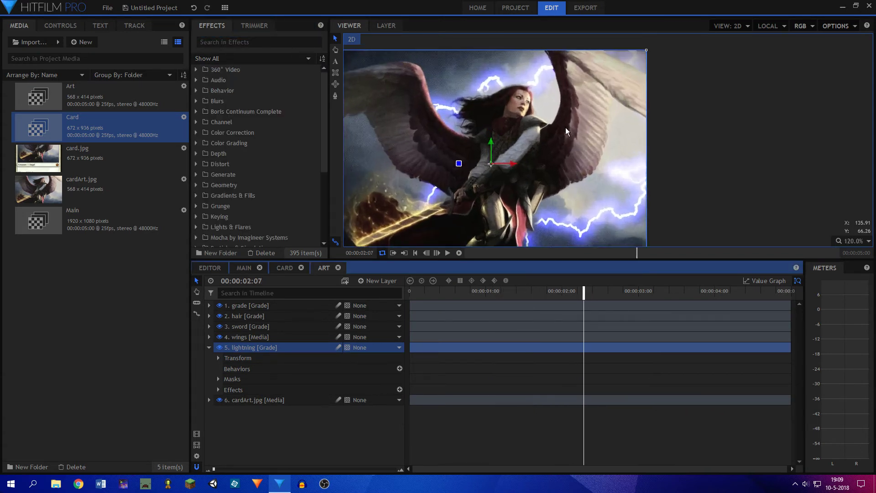
click(269, 42)
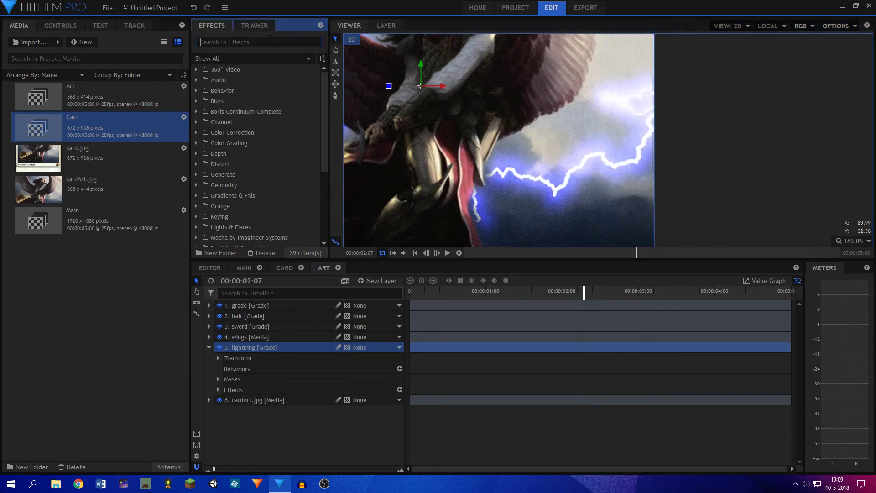
text(blur)
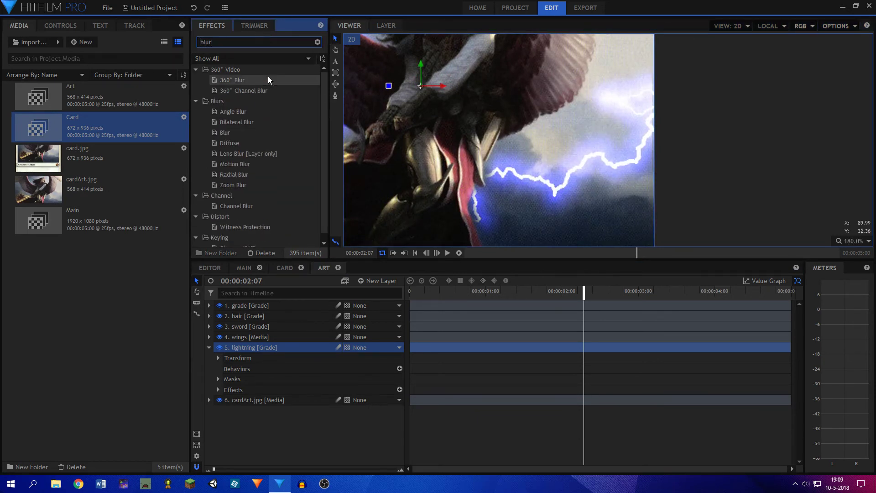
drag(233, 133, 240, 349)
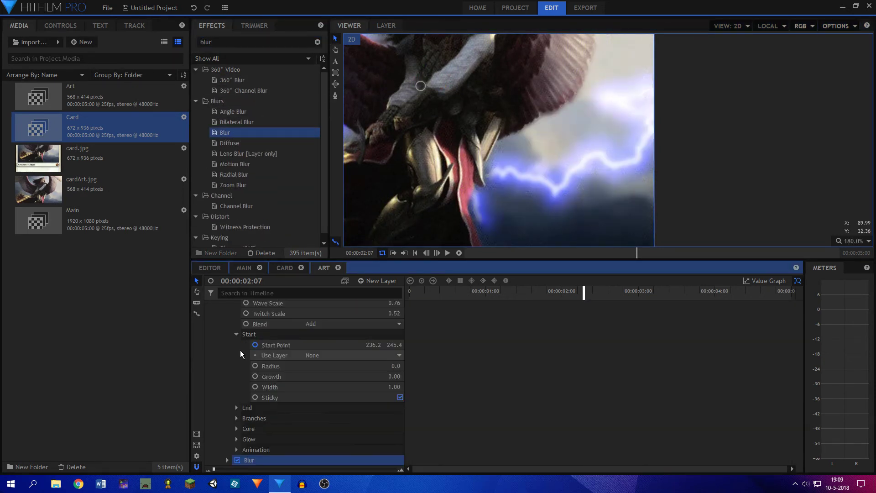
click(228, 461)
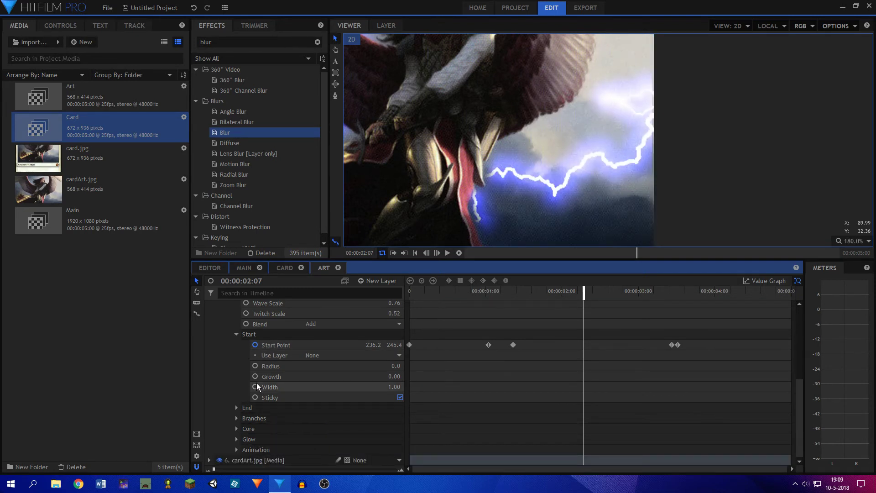
Review the lightning layer's effect settings and select the wings layer
scroll(253, 382, up, 5)
scroll(225, 372, down, 4)
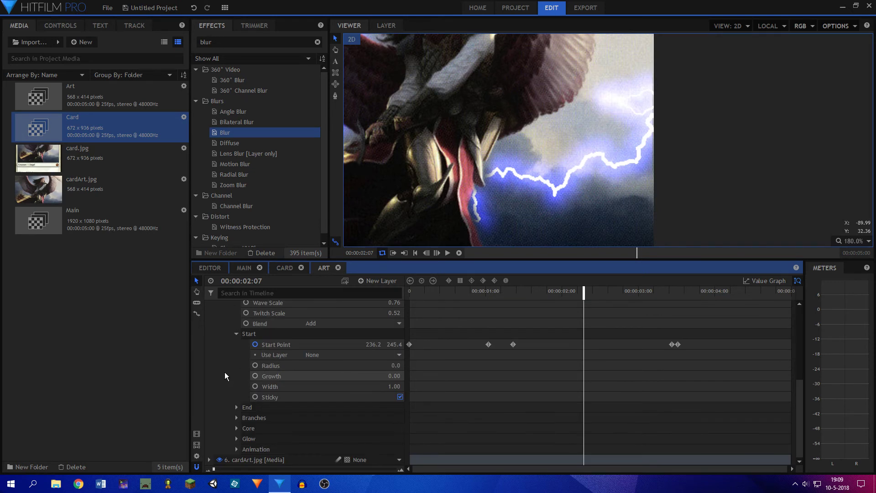
scroll(224, 371, up, 3)
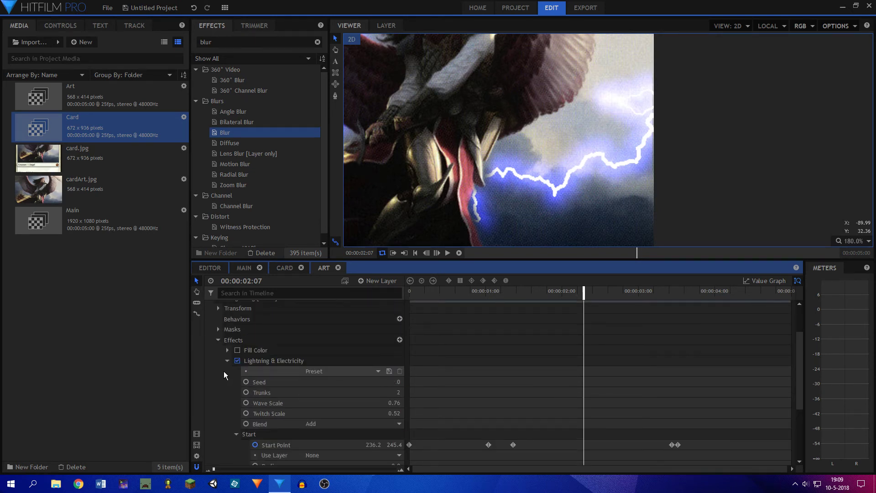
scroll(287, 351, up, 2)
scroll(288, 352, down, 5)
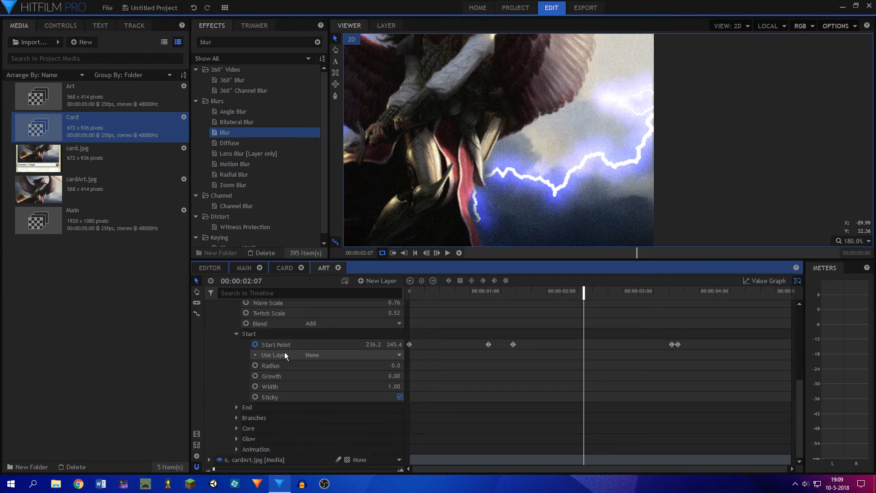
scroll(285, 355, up, 5)
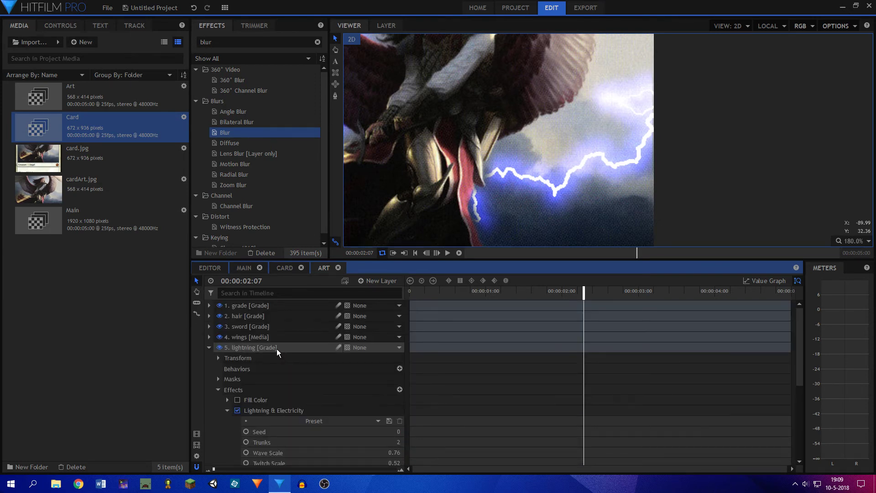
click(227, 336)
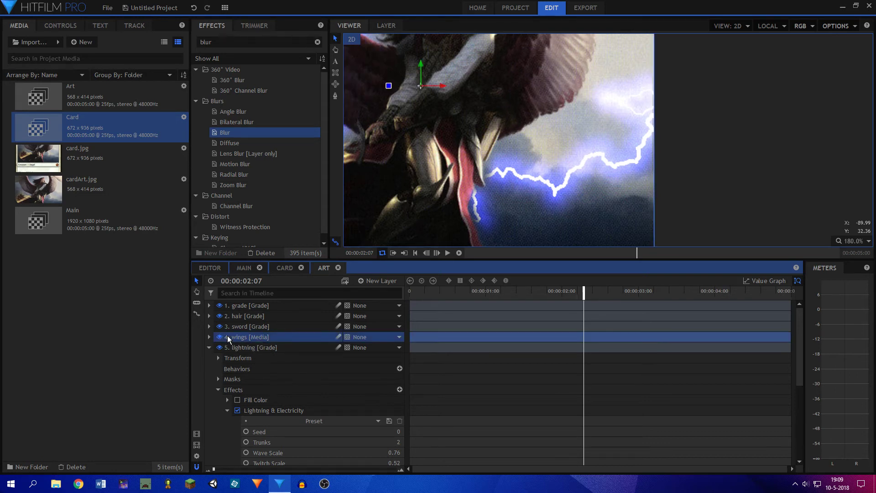
Inspect the two masks on the wings layer and check the lightning layer's masks
click(209, 337)
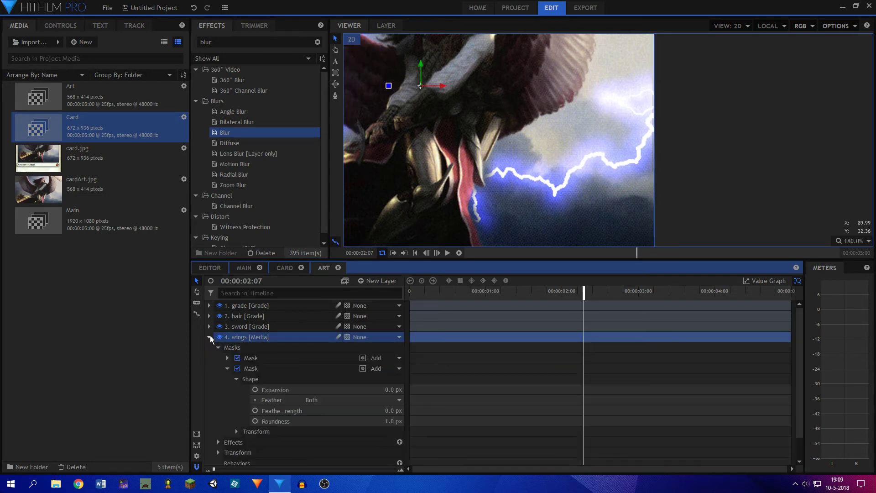
click(250, 358)
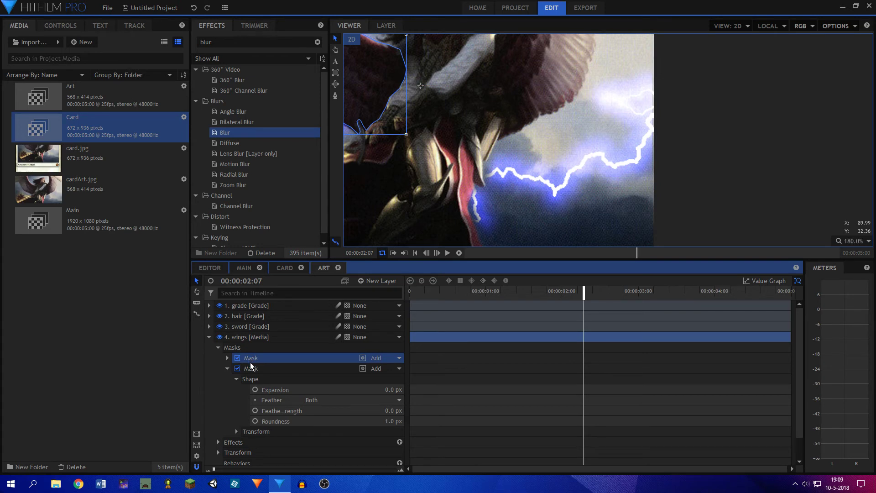
click(250, 365)
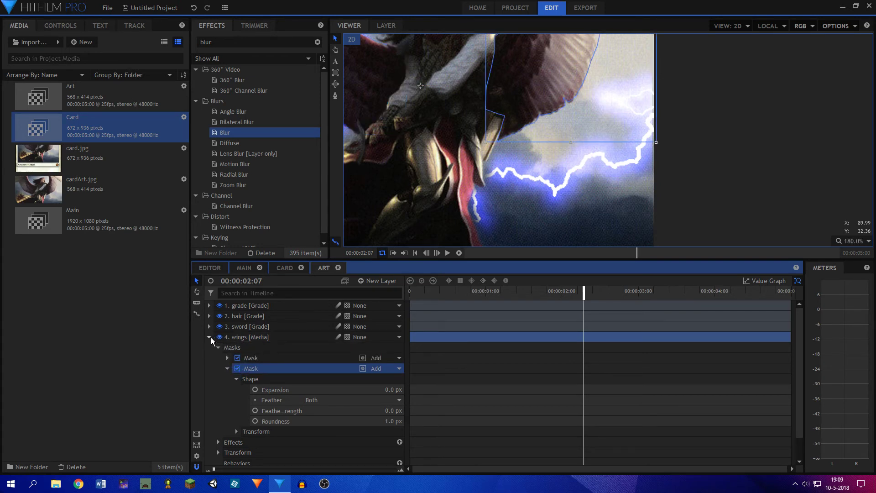
click(209, 337)
click(209, 347)
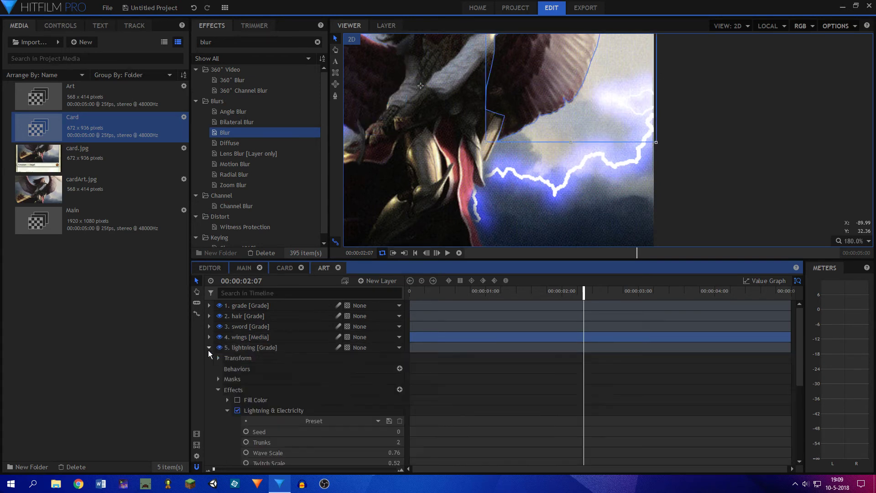
click(219, 379)
click(218, 378)
Scrub through the Lightning & Electricity animation to examine the flashes, stopping at 00:00:00:12
click(270, 410)
scroll(347, 369, down, 3)
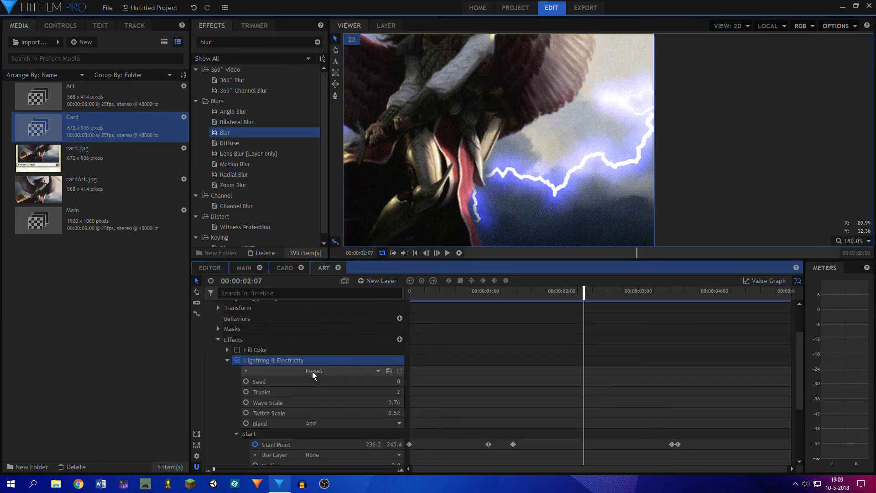
click(462, 291)
drag(497, 292, 648, 320)
scroll(345, 357, down, 3)
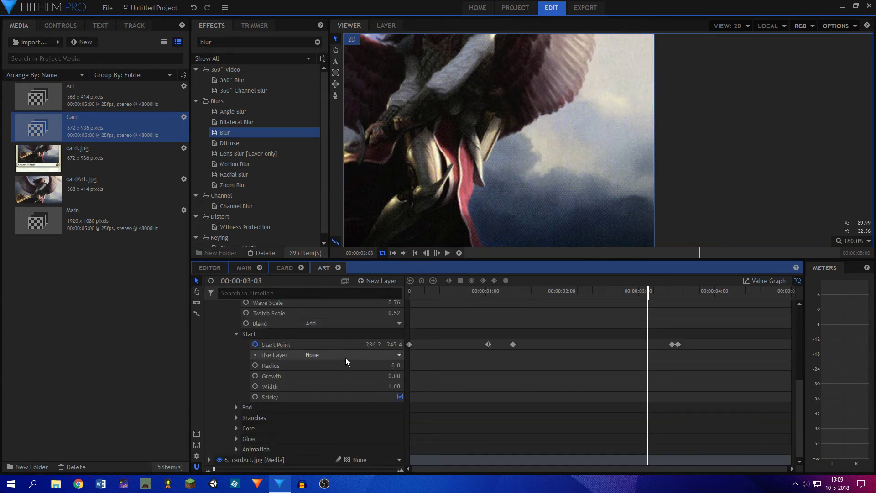
drag(472, 290, 416, 294)
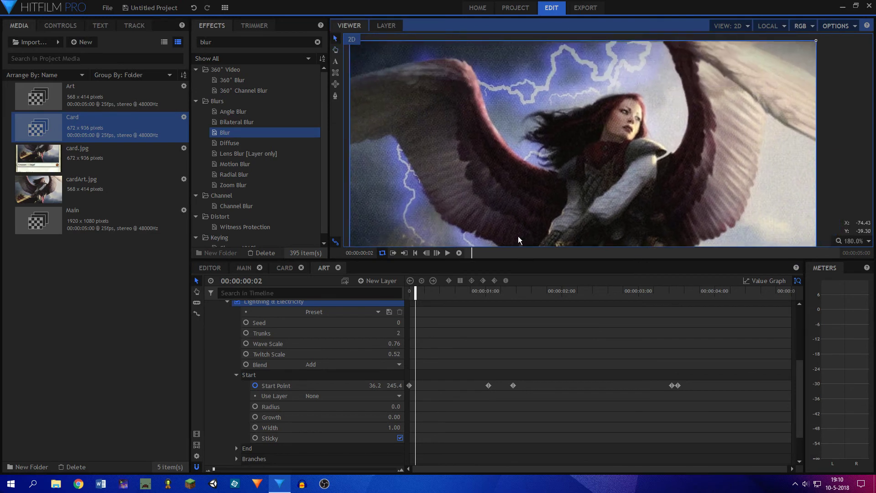
click(446, 292)
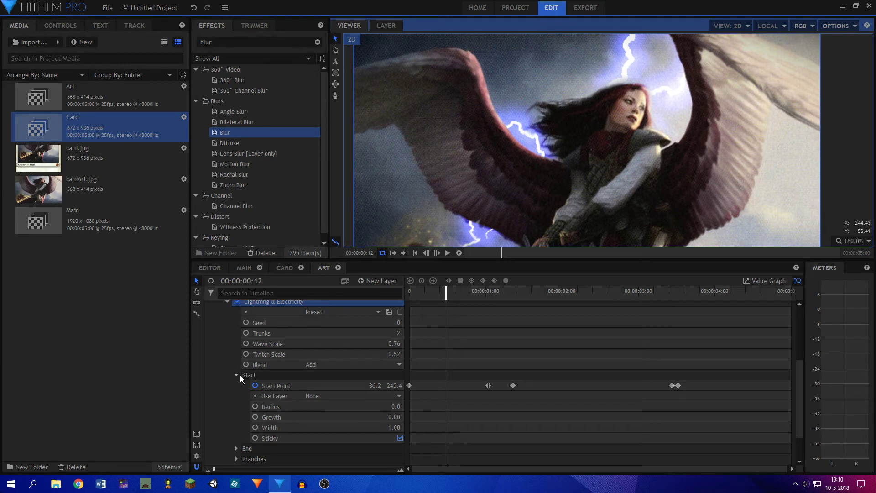
Sample the glowing sword's golden tone as the lightning's Glow color, ending at RGB 227, 189, 102
click(238, 375)
click(237, 439)
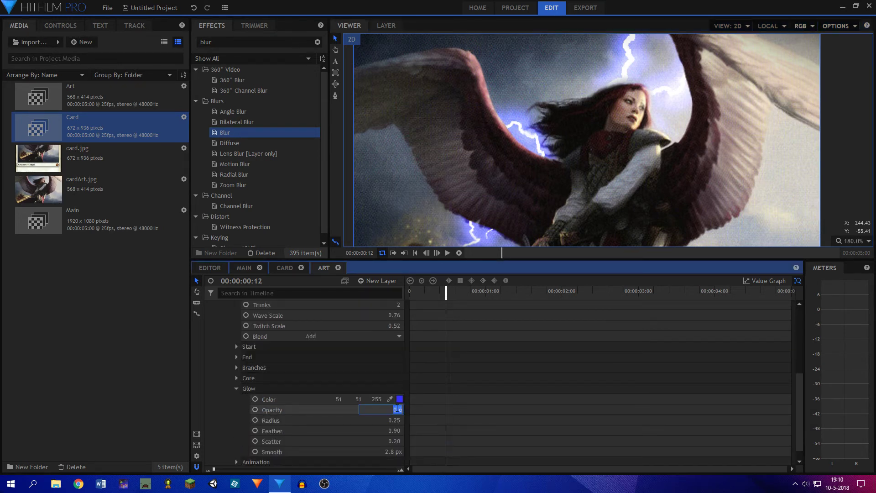
click(400, 399)
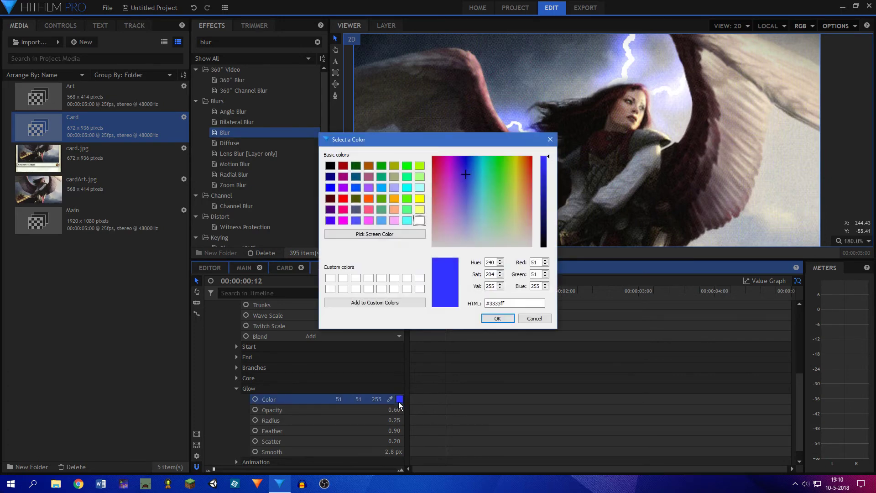
click(546, 143)
scroll(551, 129, up, 2)
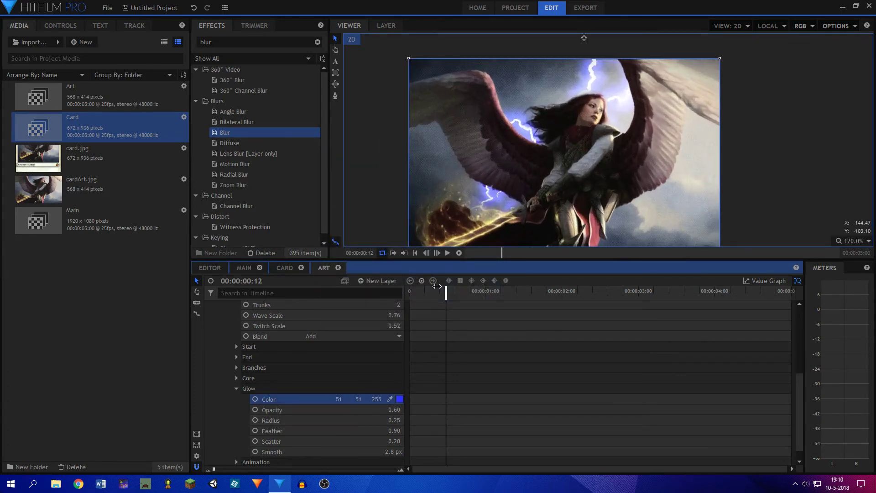
click(390, 399)
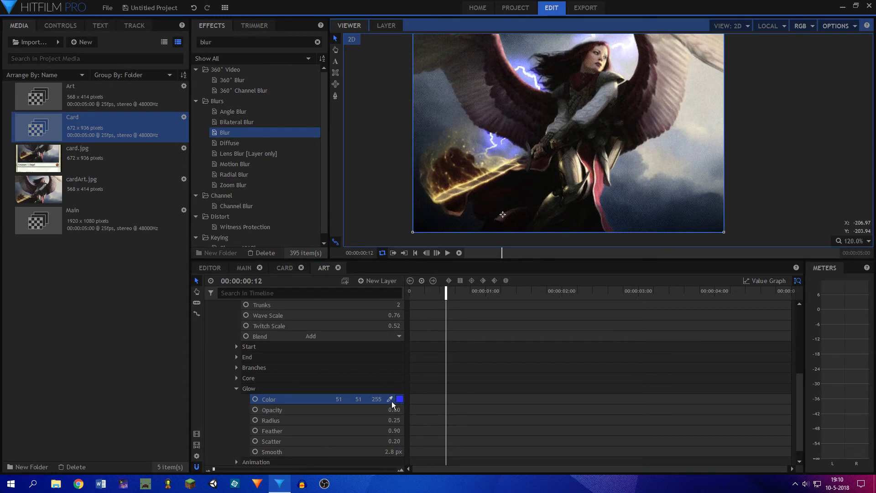
click(461, 174)
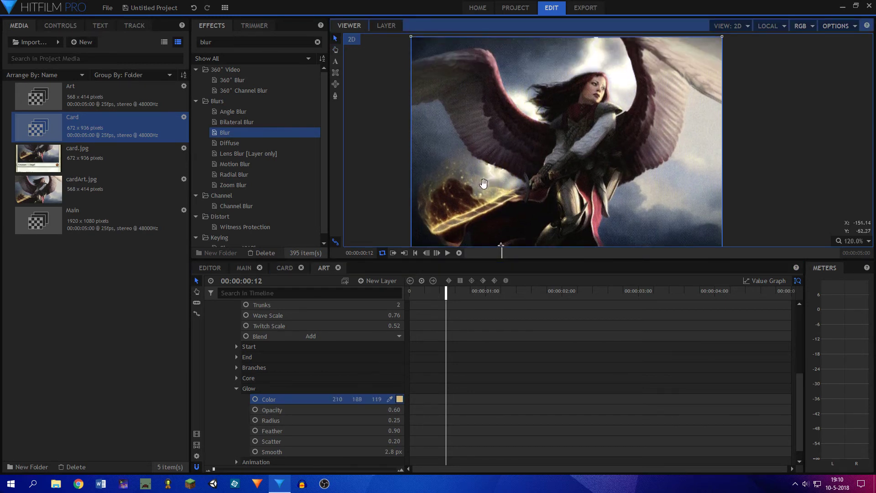
scroll(463, 210, up, 3)
click(400, 399)
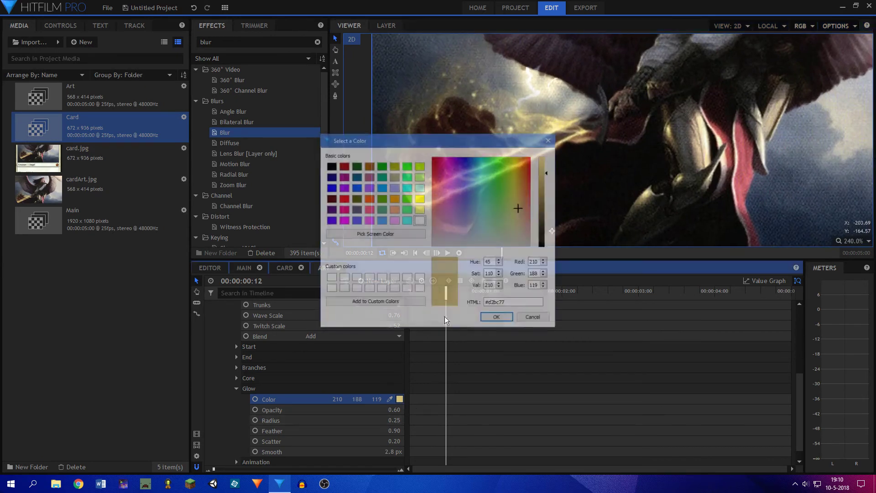
click(533, 320)
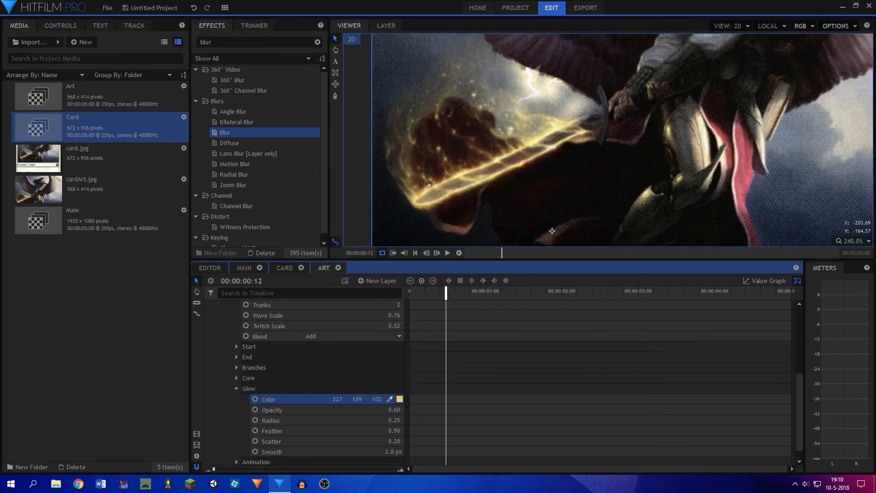
Fit the whole artwork in view and play the animation to preview the golden lightning glow
scroll(552, 231, down, 5)
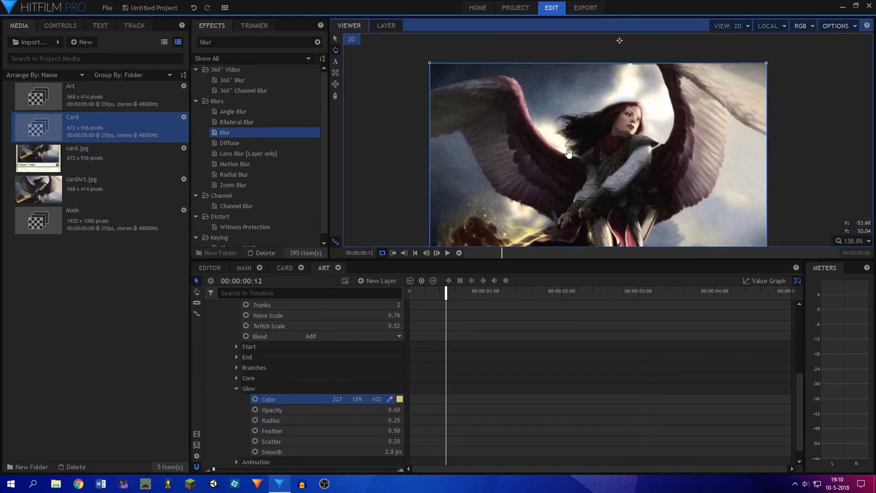
drag(571, 151, 570, 127)
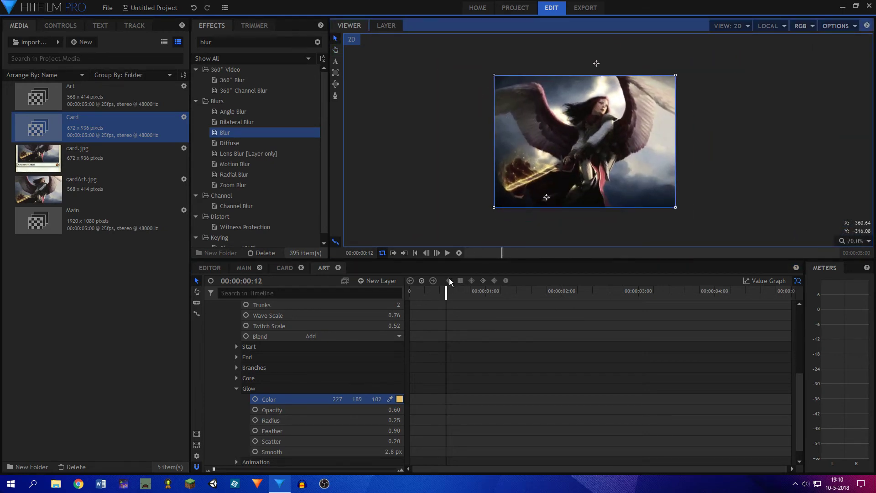
click(433, 301)
key(space)
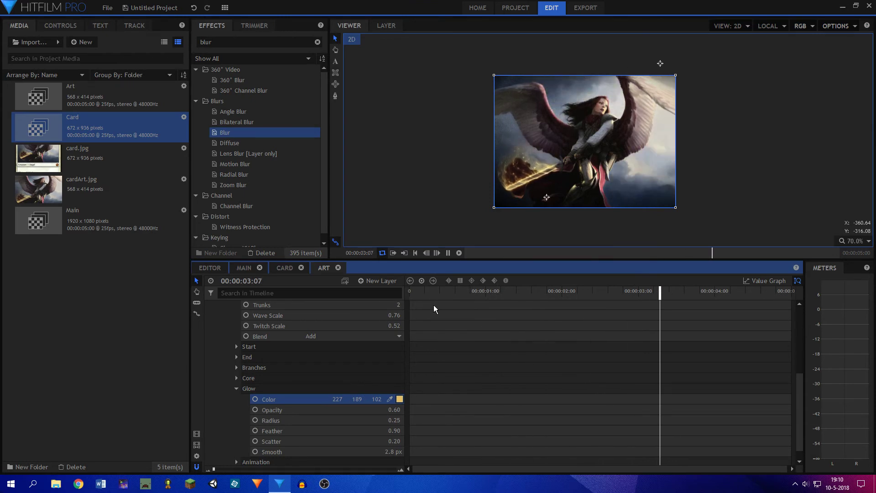
key(space)
Collapse the lightning layer and hide the lightning, wings, sword, hair and grade layers
scroll(246, 342, up, 5)
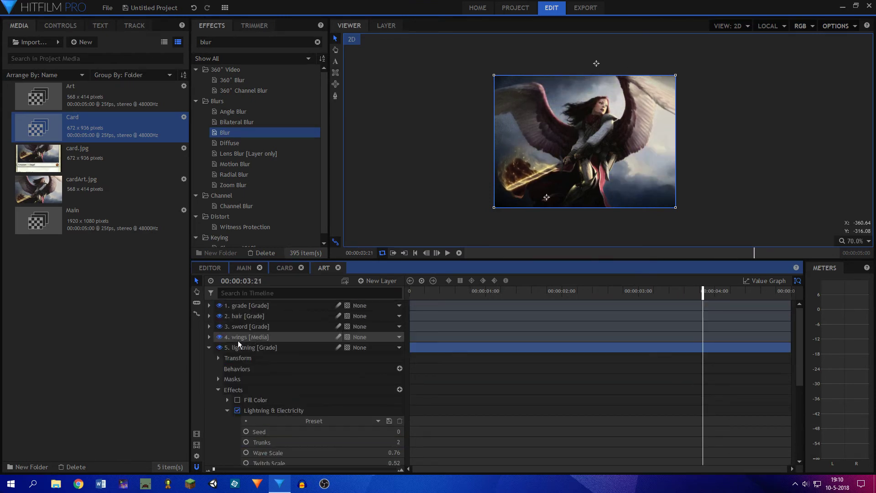
click(231, 347)
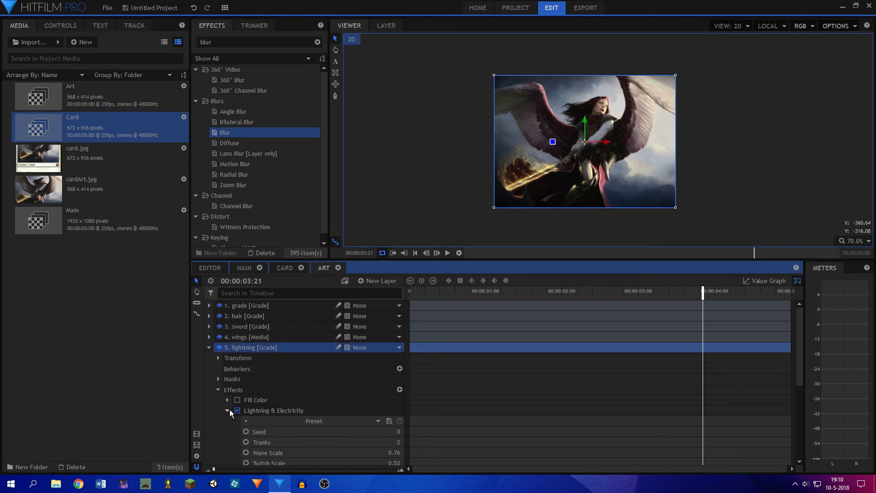
click(228, 410)
click(209, 347)
click(255, 385)
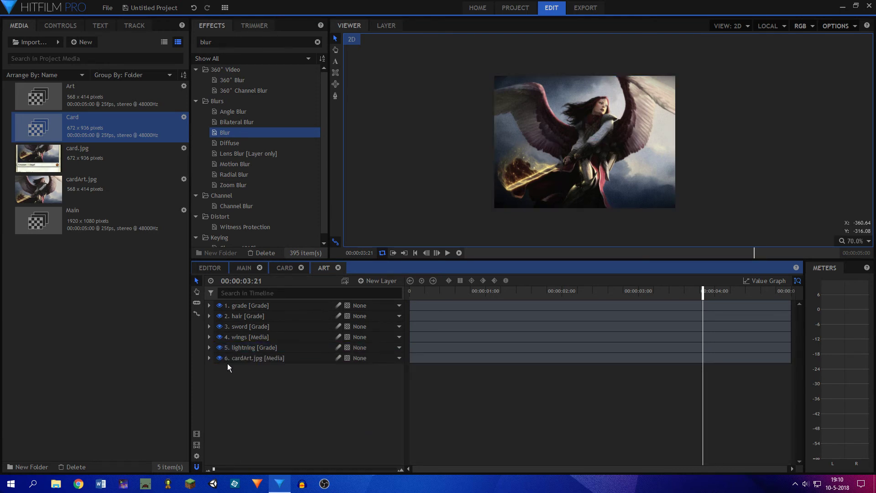
drag(218, 348, 220, 306)
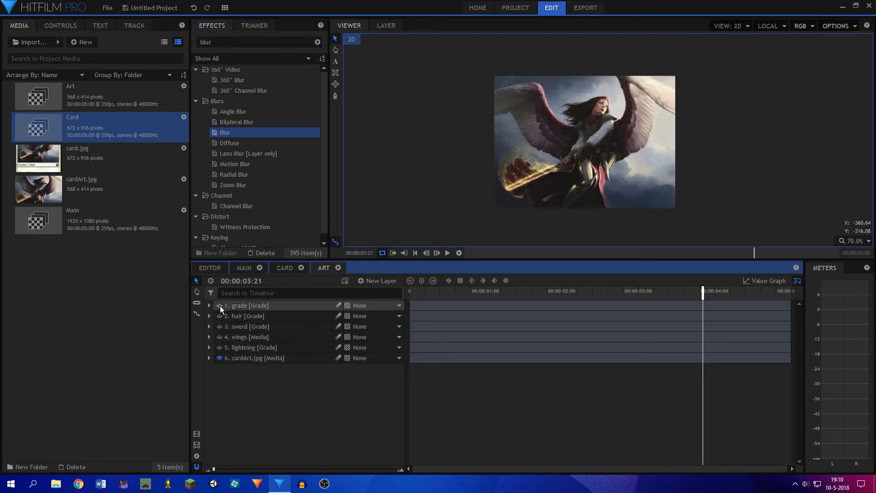
Duplicate the cardArt.jpg layer and rename the copy clouds
click(253, 360)
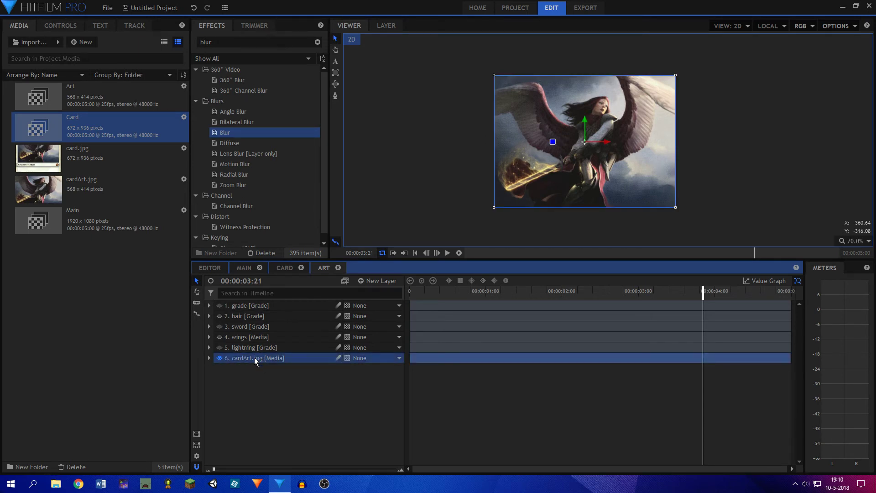
ctrl+click(254, 357)
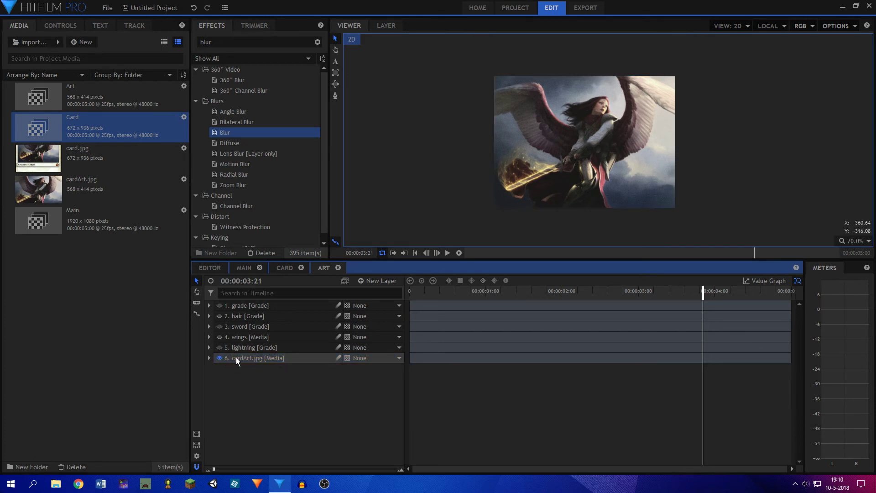
click(237, 358)
key(ctrl+d)
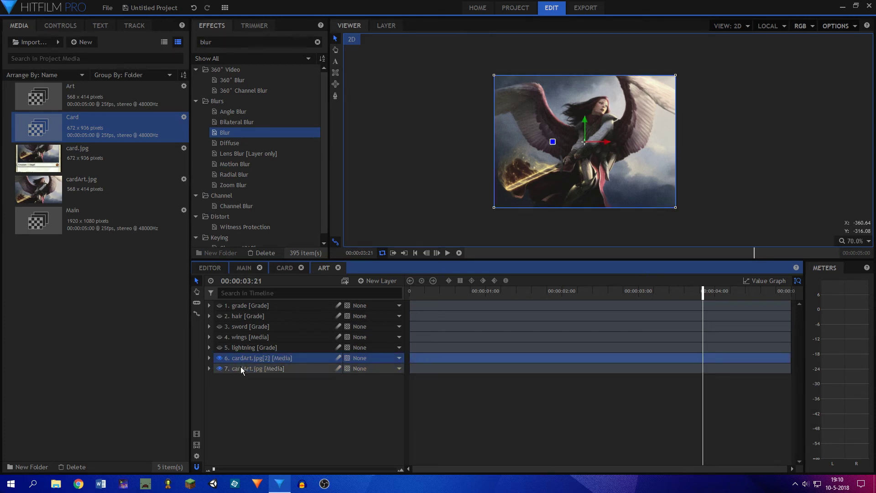
click(240, 366)
click(246, 355)
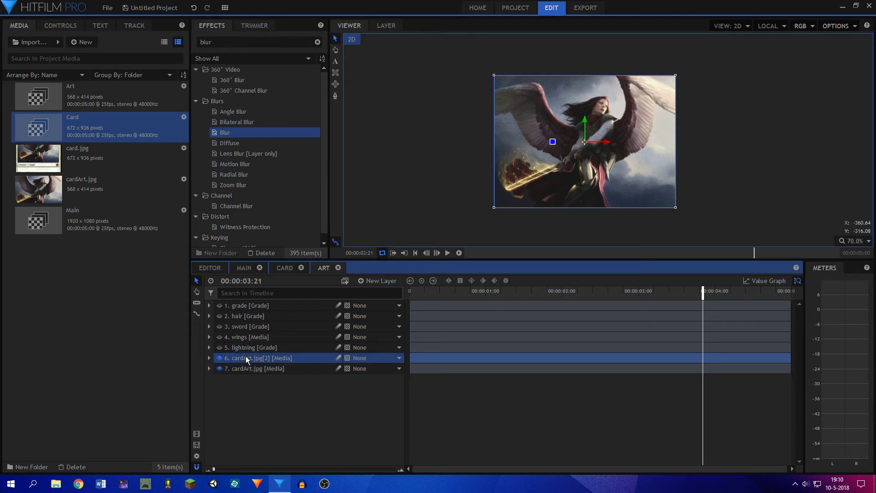
click(245, 356)
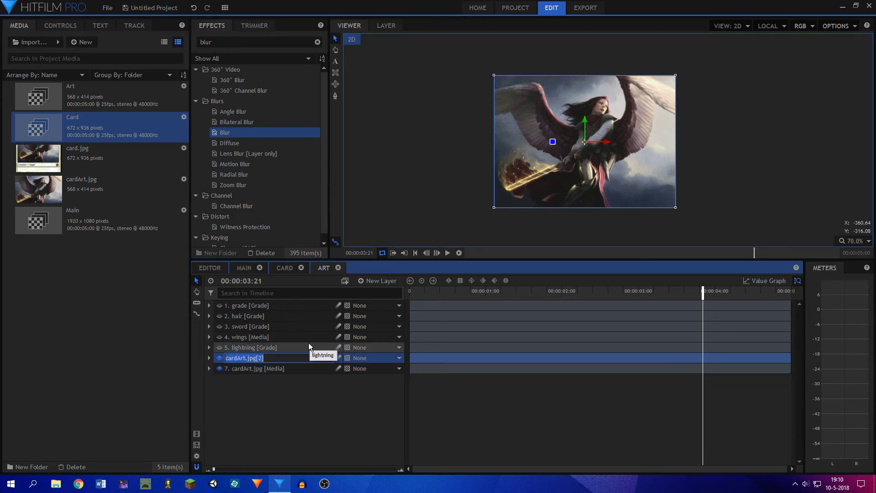
text(clouds)
key(Return)
Draw a closed freehand mask on the clouds layer around the sky beside the angel's legs and wing, and hide the original cardArt.jpg layer
click(337, 96)
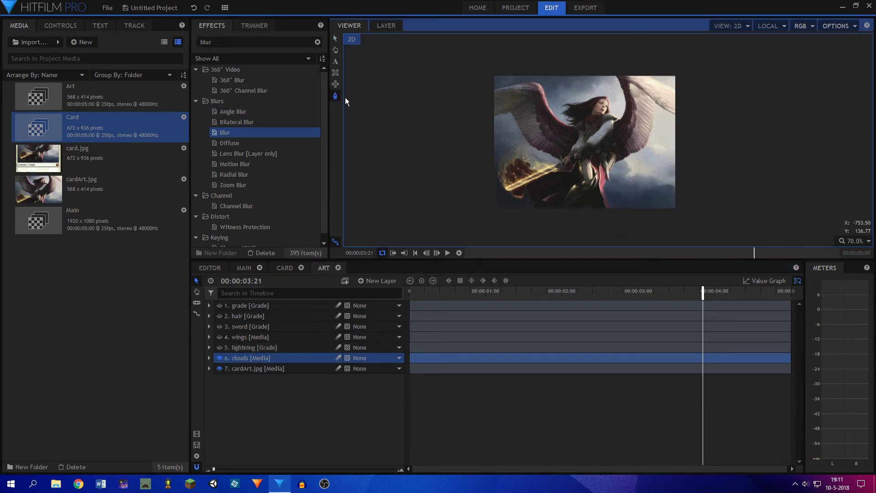
scroll(520, 140, up, 4)
scroll(520, 141, up, 3)
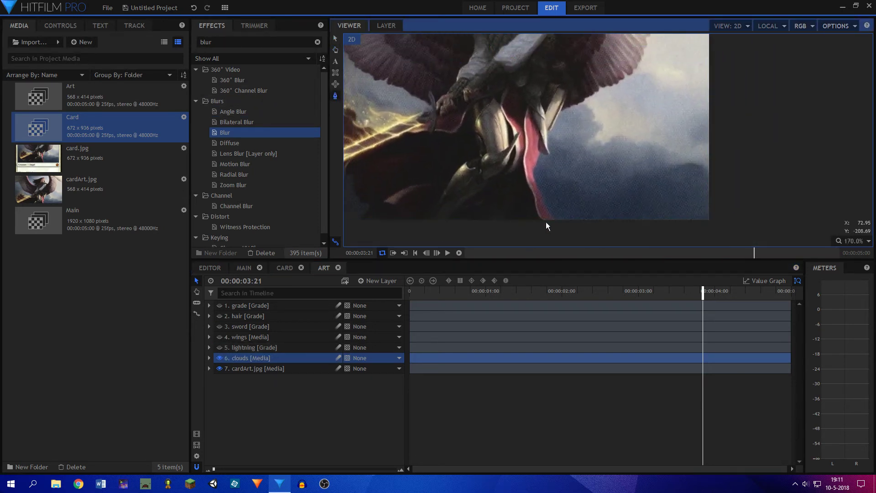
click(560, 223)
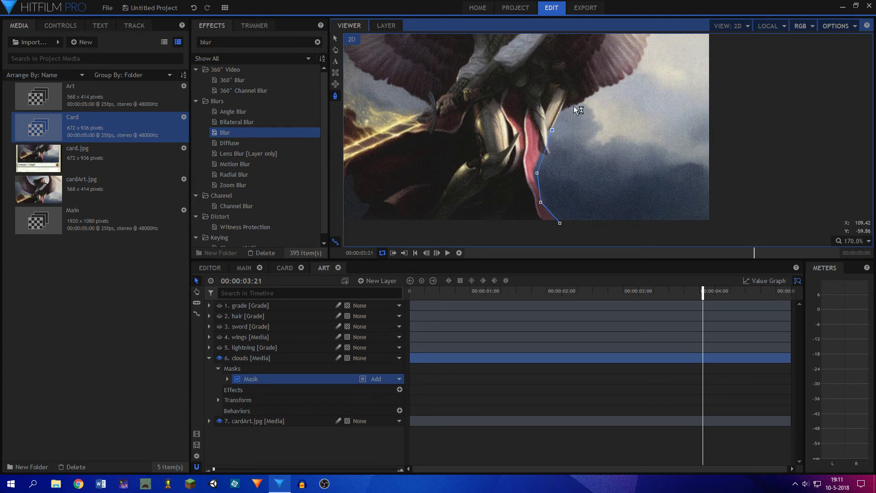
click(615, 84)
drag(649, 74, 644, 114)
click(638, 106)
click(692, 97)
drag(693, 142, 681, 51)
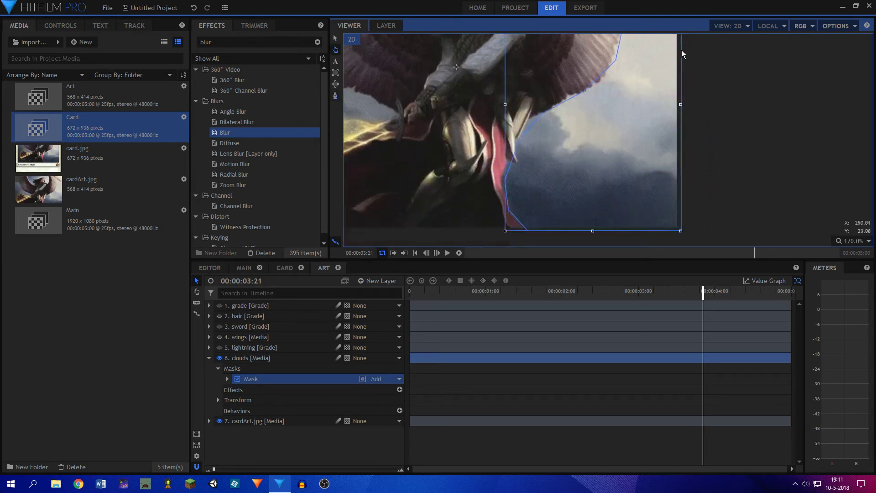
click(690, 231)
click(527, 231)
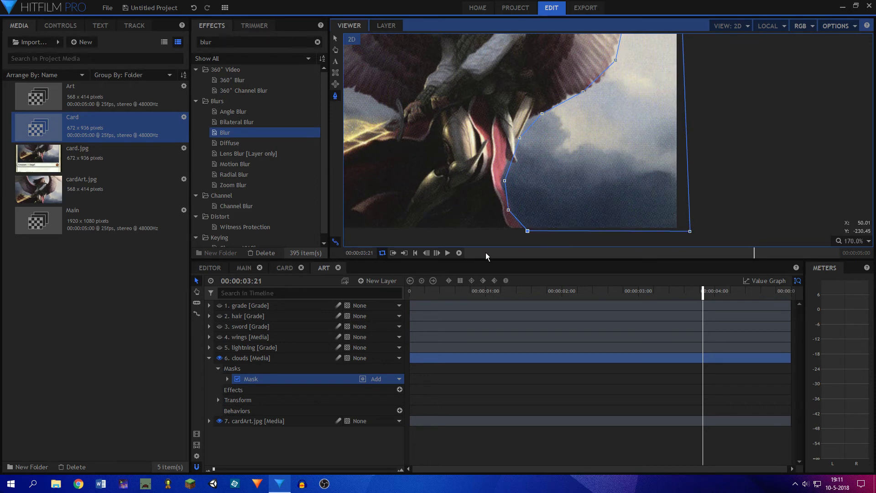
click(220, 421)
Set the clouds mask's feather strength to 40 px and its roundness to 5 px
click(227, 378)
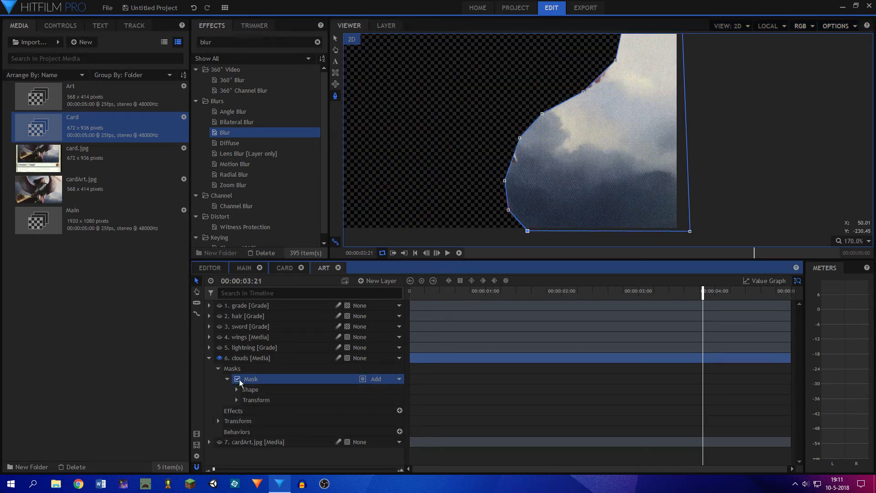
click(237, 390)
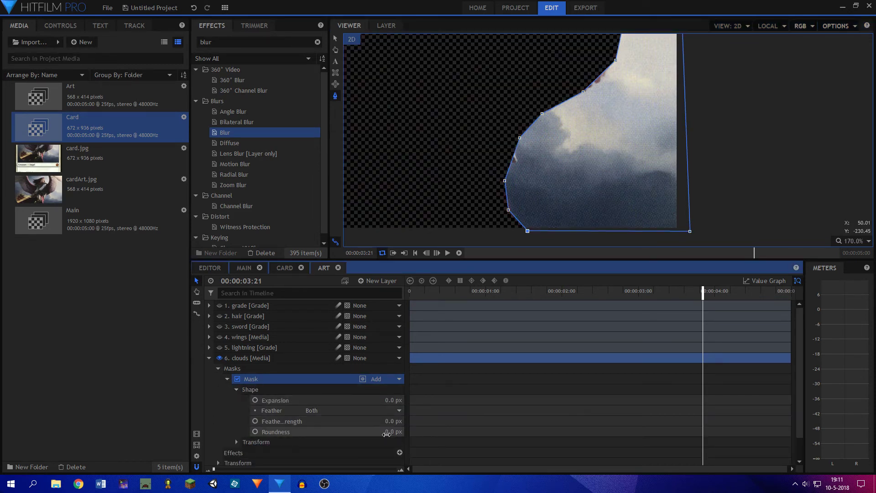
drag(387, 427, 427, 421)
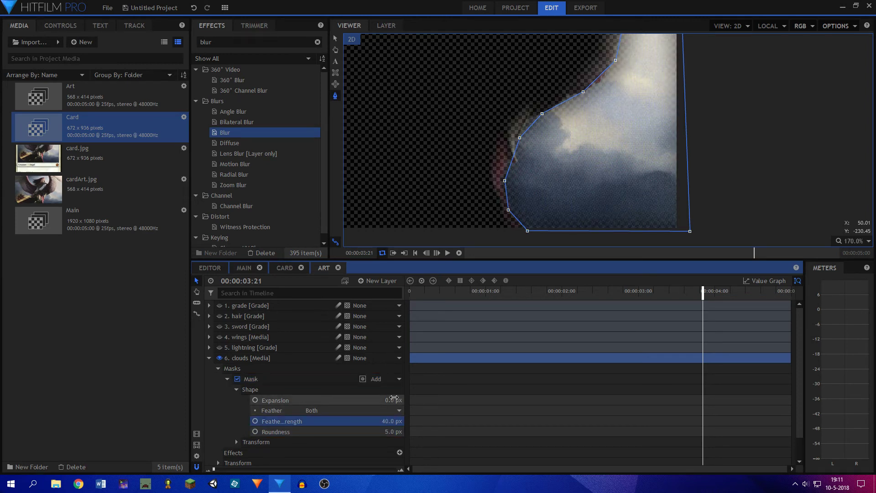
Try the clouds mask's feather direction as In, and restore it to Both
click(388, 410)
click(365, 440)
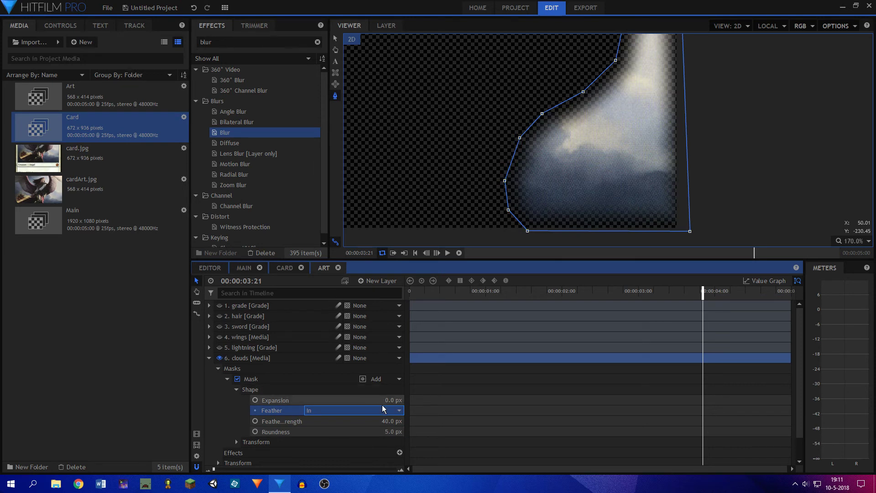
click(384, 411)
click(351, 419)
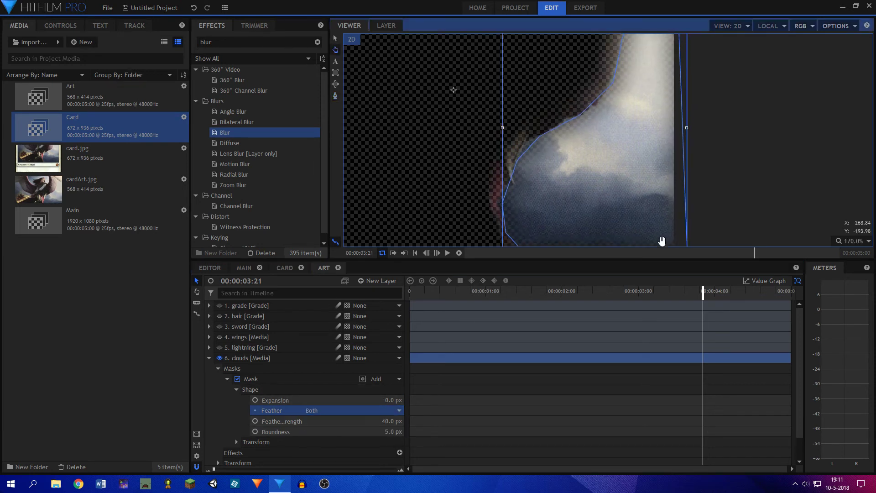
Disable the clouds layer's first mask and draw a closed triangular mask over the artwork's upper-right sky corner above the wing
drag(662, 238, 657, 176)
click(237, 378)
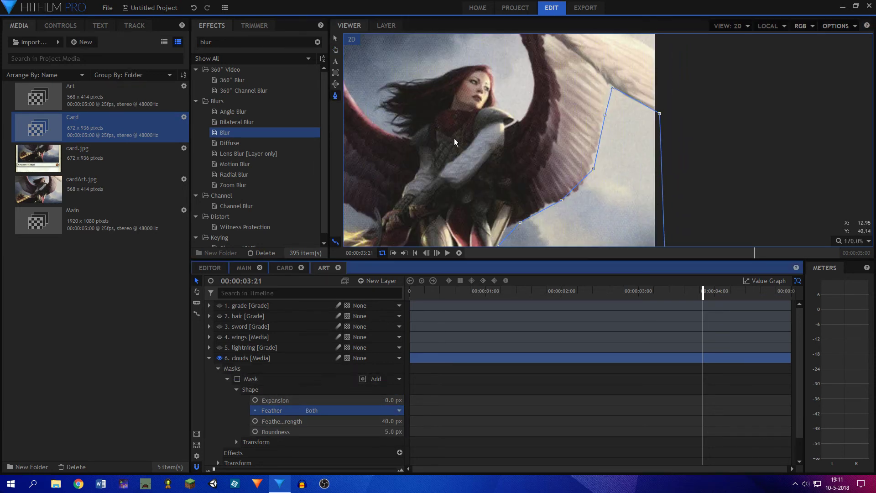
key(ctrl+z)
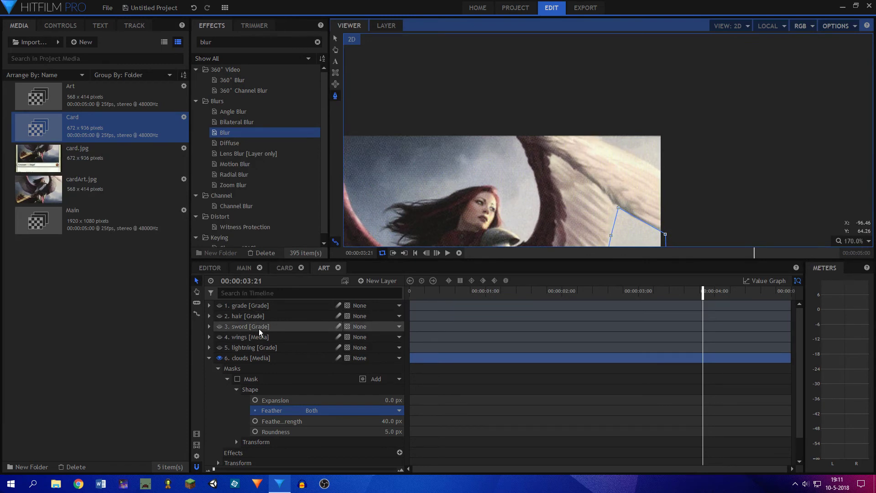
click(256, 358)
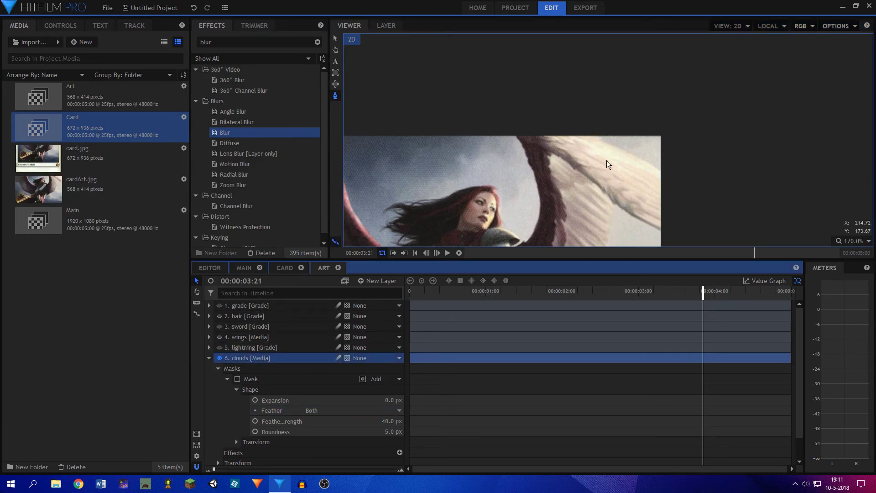
click(593, 133)
click(672, 175)
click(677, 108)
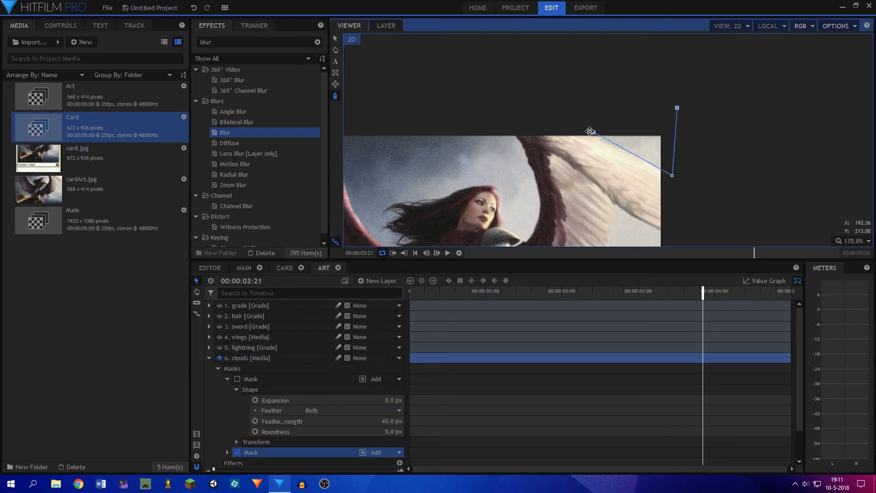
click(591, 131)
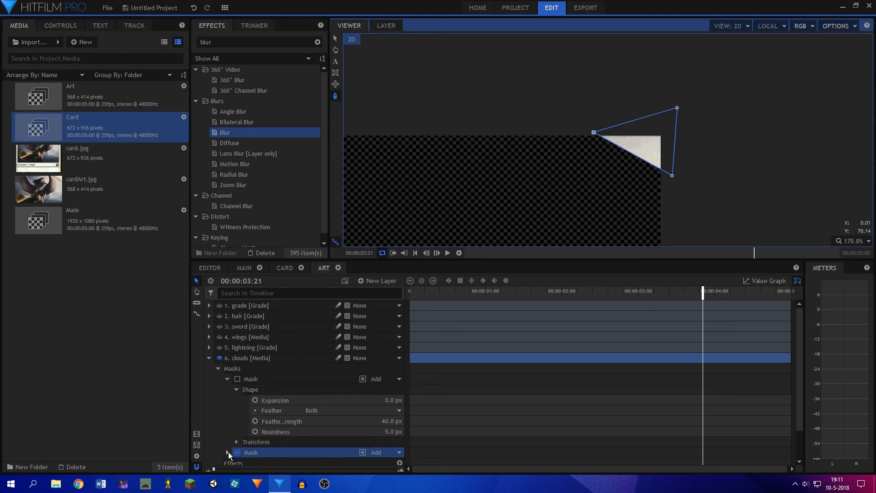
Set the triangular corner mask's feather strength to 40 px
click(228, 451)
click(236, 407)
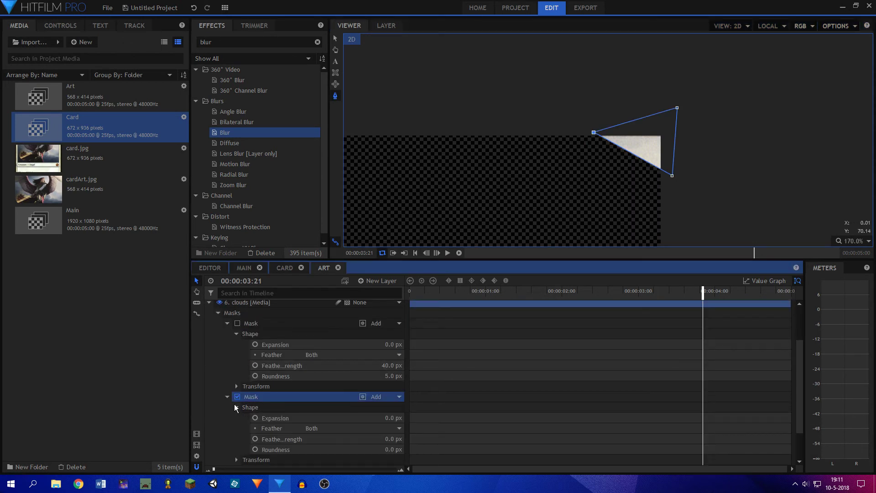
click(383, 438)
text(40)
key(Return)
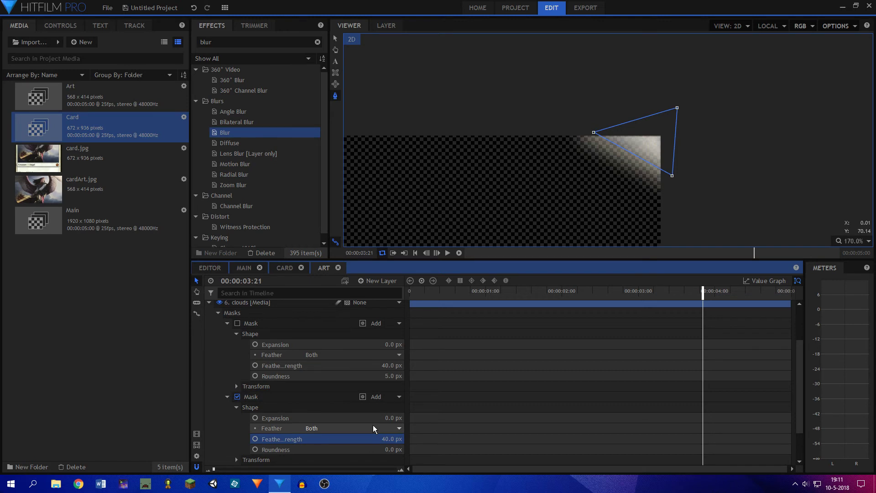
Disable the triangular corner mask and collapse the settings of both clouds masks
click(237, 396)
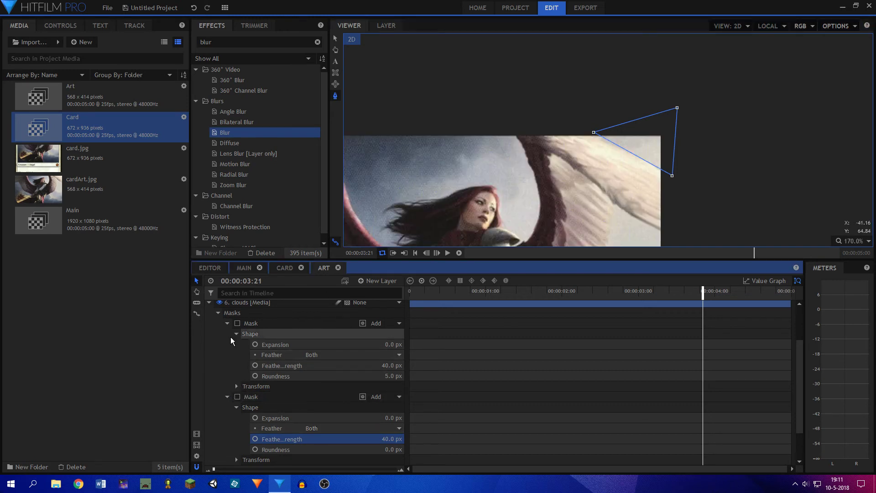
click(227, 323)
click(228, 354)
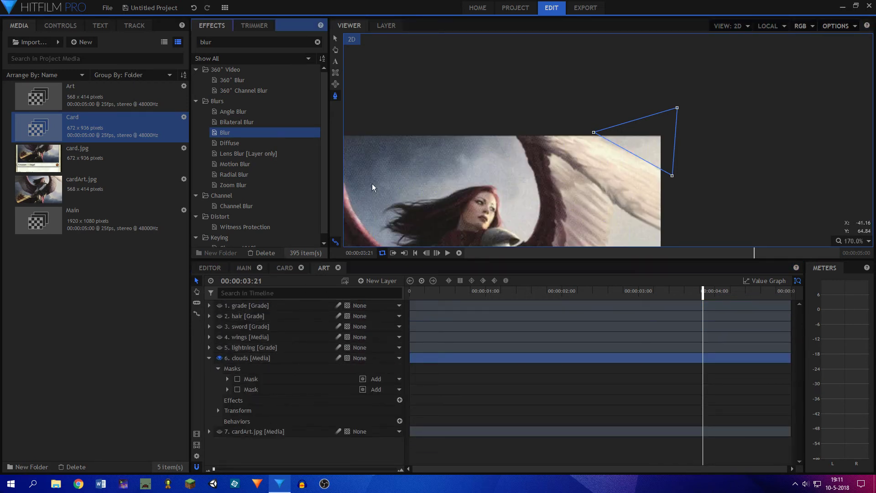
Draw a closed freehand mask on the clouds layer around the upper sky between the wings, following the left wing and hair
drag(371, 184, 520, 161)
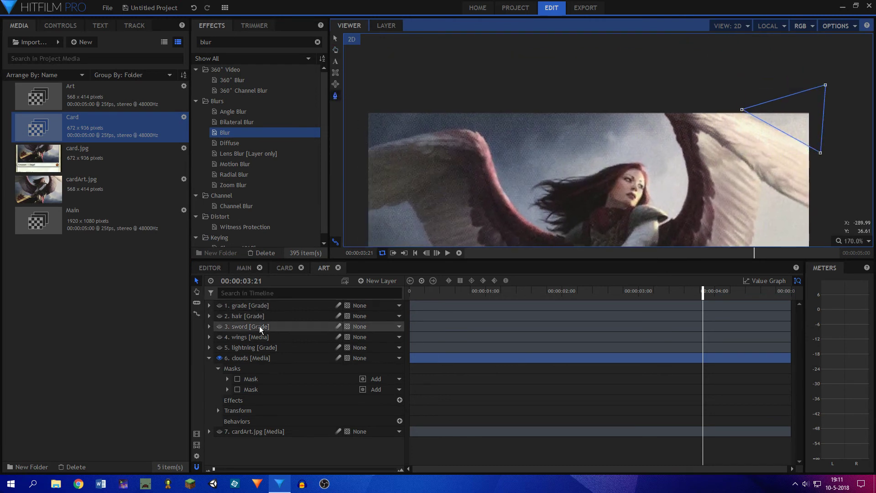
click(366, 146)
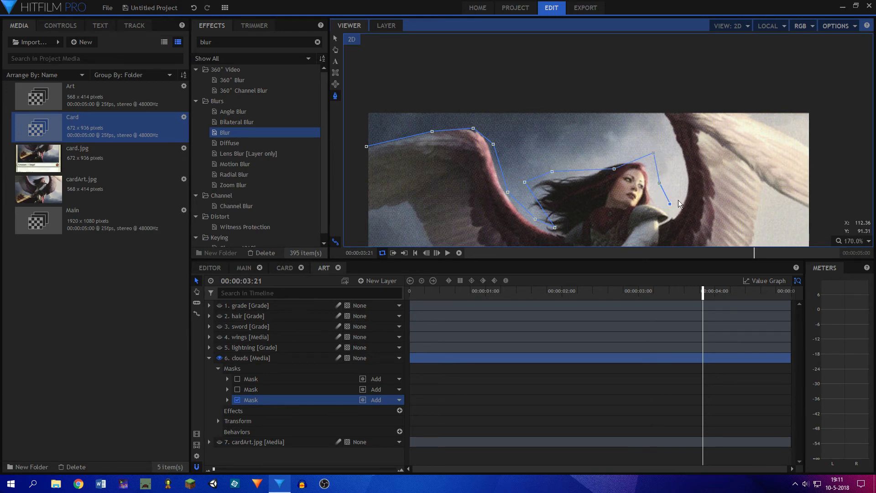
drag(576, 95, 657, 93)
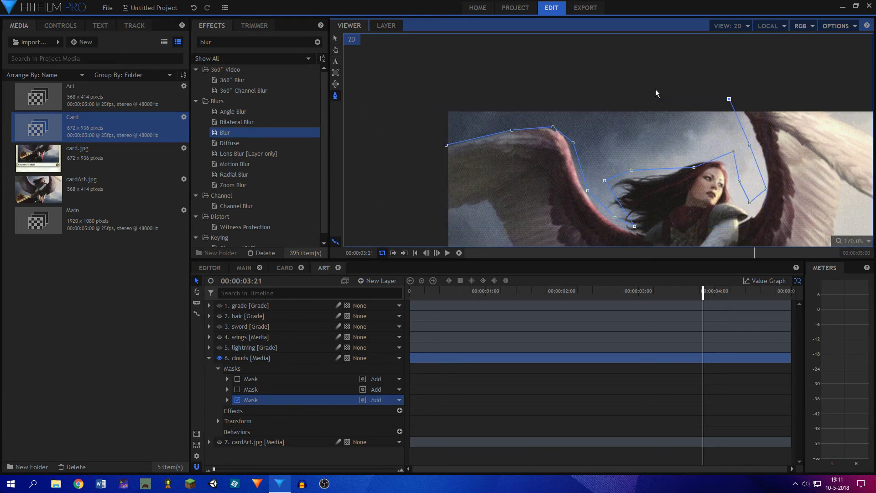
click(446, 94)
click(446, 146)
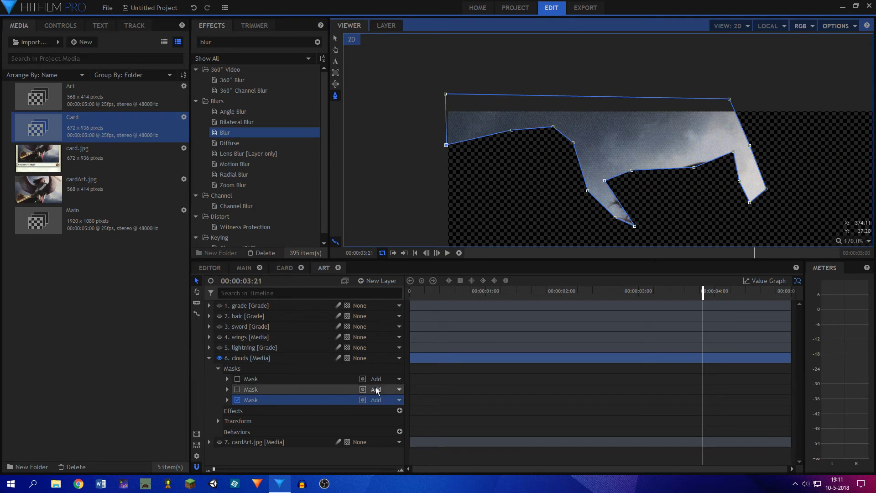
Set the upper sky mask's roundness to 5 px and its feather strength to 40 px
click(227, 399)
click(237, 420)
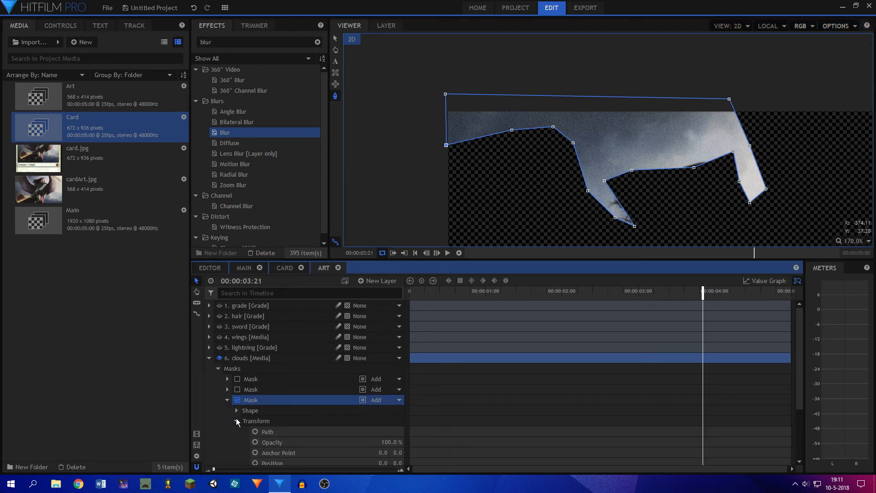
scroll(342, 404, down, 3)
click(237, 343)
scroll(229, 364, up, 3)
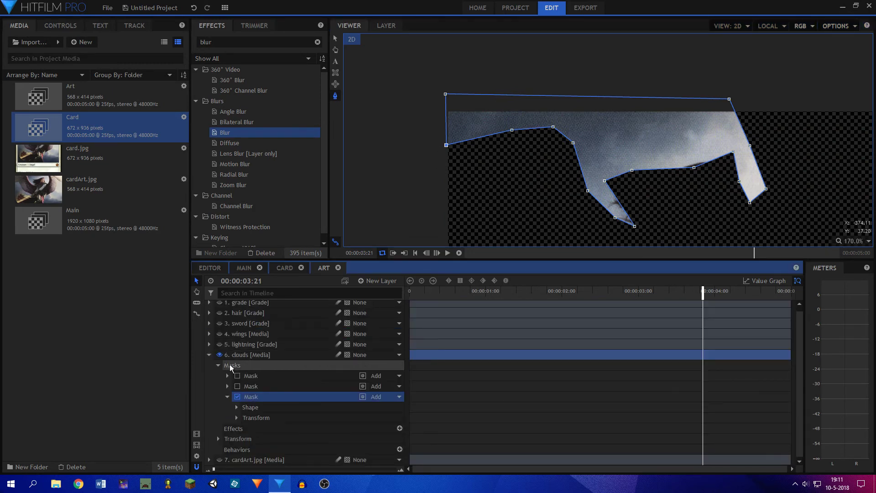
click(236, 407)
click(237, 407)
click(236, 407)
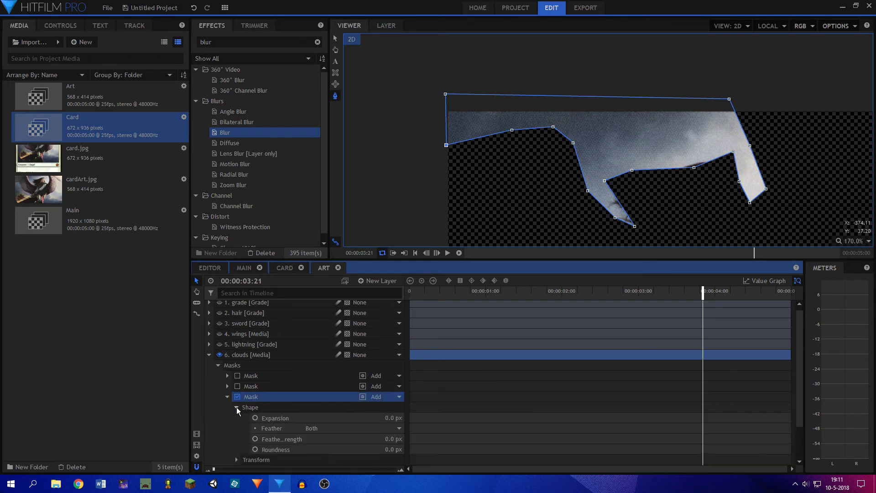
click(385, 450)
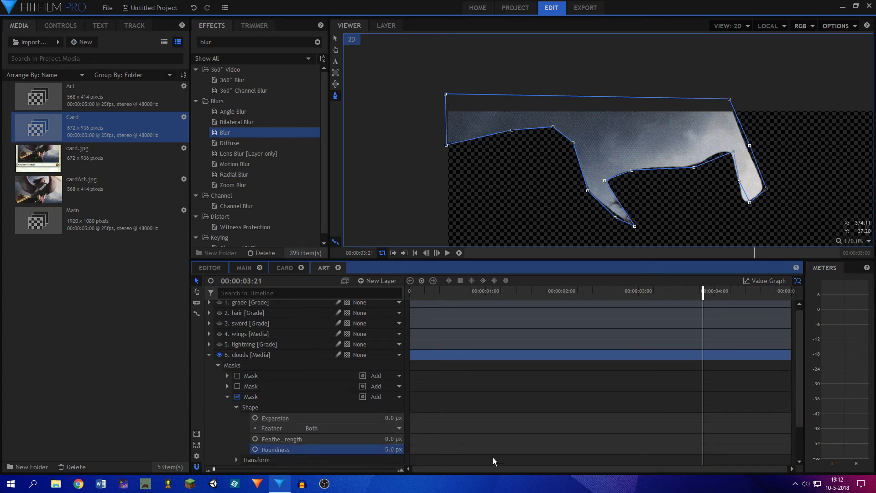
click(391, 435)
key(Return)
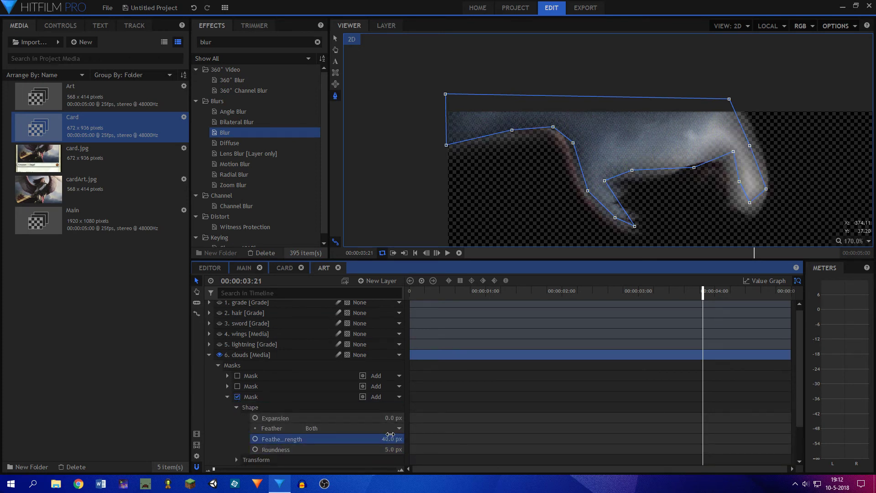
Disable the upper sky mask and draw a closed mask around the sky along the artwork's left edge, skirting the glowing sword and wing
click(237, 396)
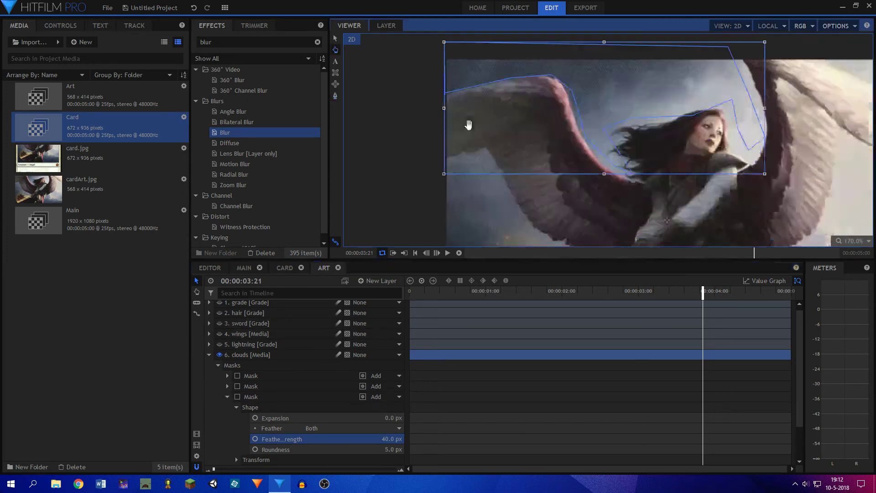
drag(470, 127, 500, 72)
click(270, 356)
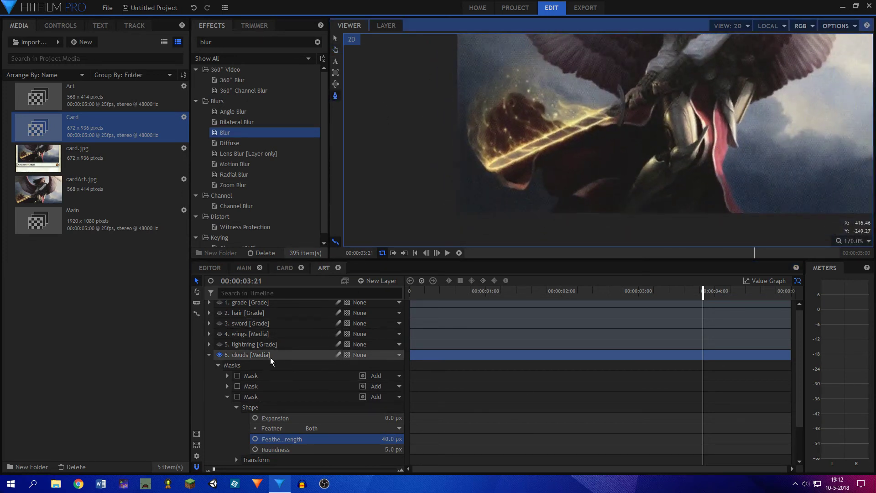
click(539, 221)
click(546, 202)
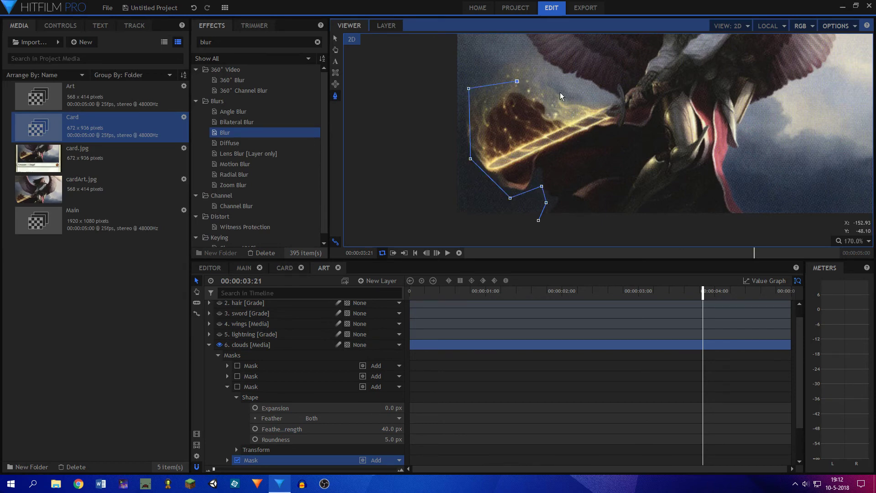
drag(522, 54, 536, 155)
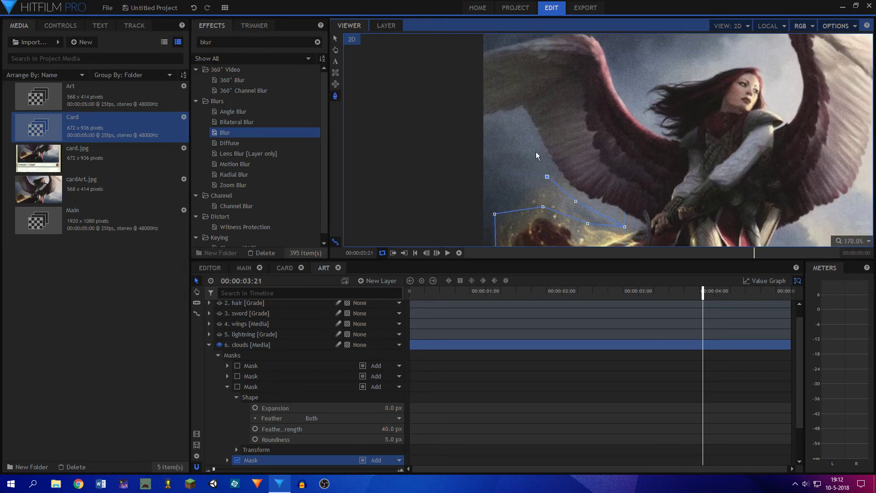
scroll(472, 129, down, 6)
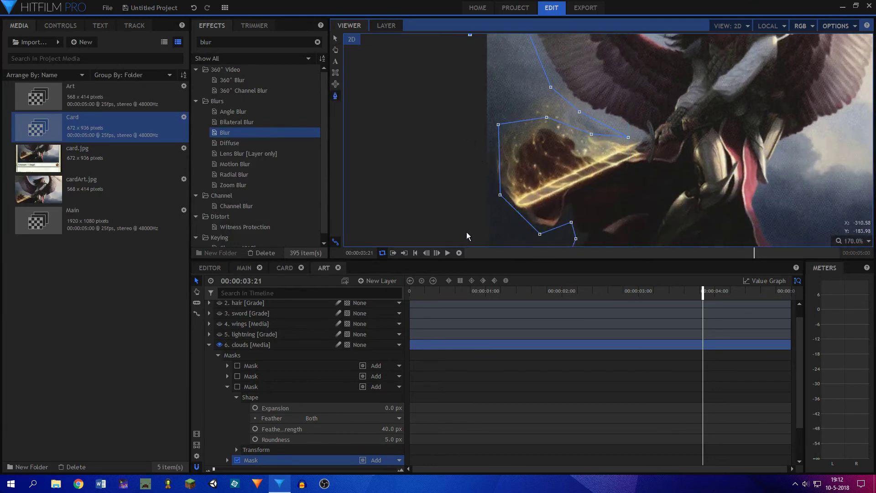
click(461, 169)
click(562, 178)
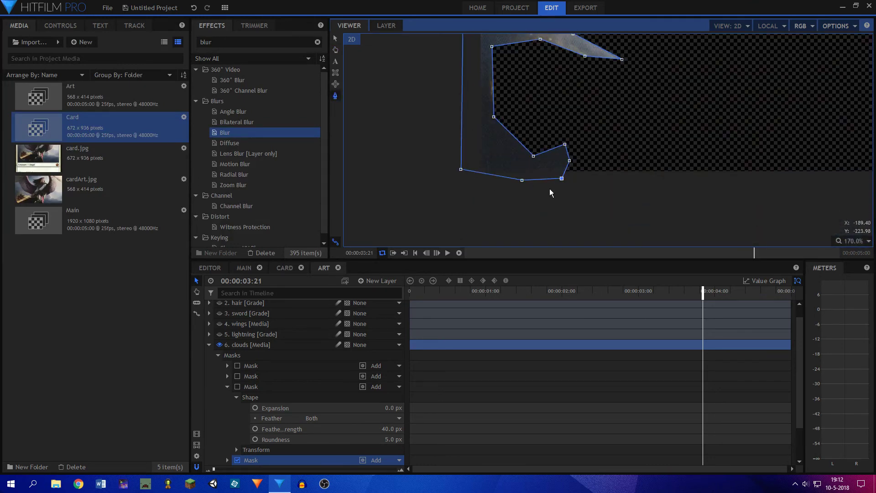
Set the left-edge sky mask's feather strength to 40 px
scroll(257, 395, down, 2)
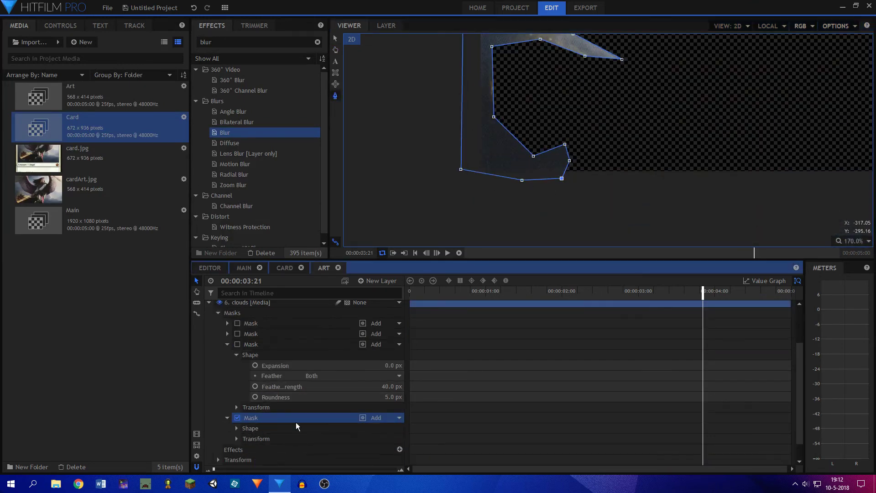
click(227, 417)
click(386, 459)
scroll(426, 405, down, 2)
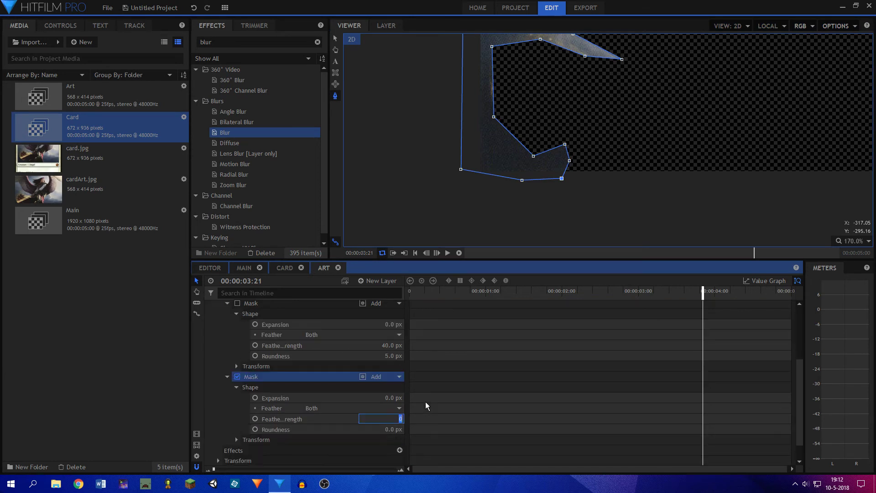
text(40)
key(Return)
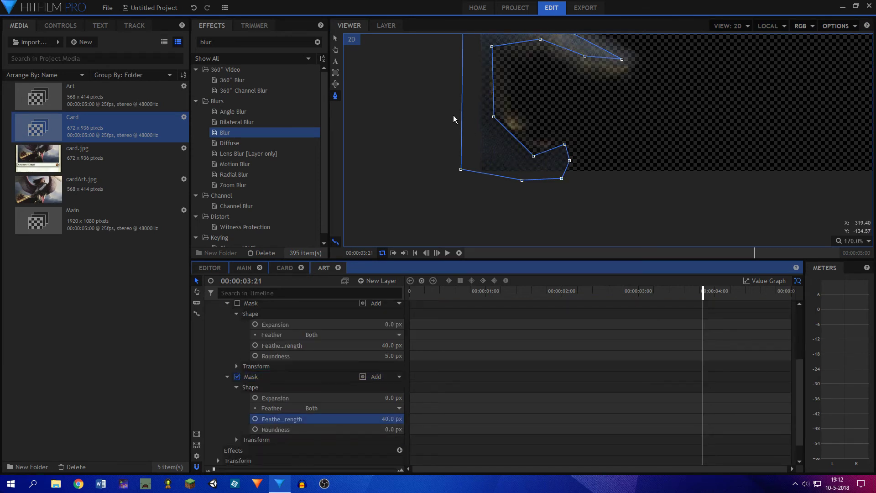
Deselect the left-edge mask and re-enable the first three masks on the clouds layer
click(334, 38)
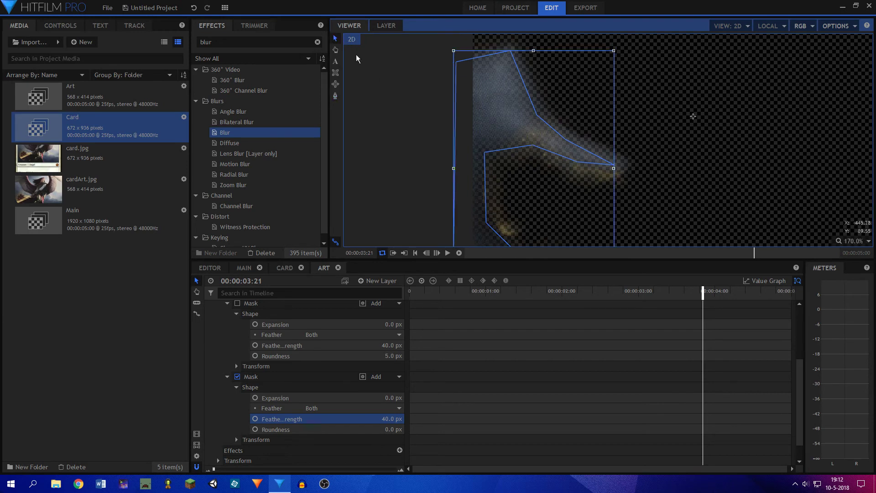
click(356, 54)
scroll(390, 120, down, 3)
scroll(244, 365, up, 2)
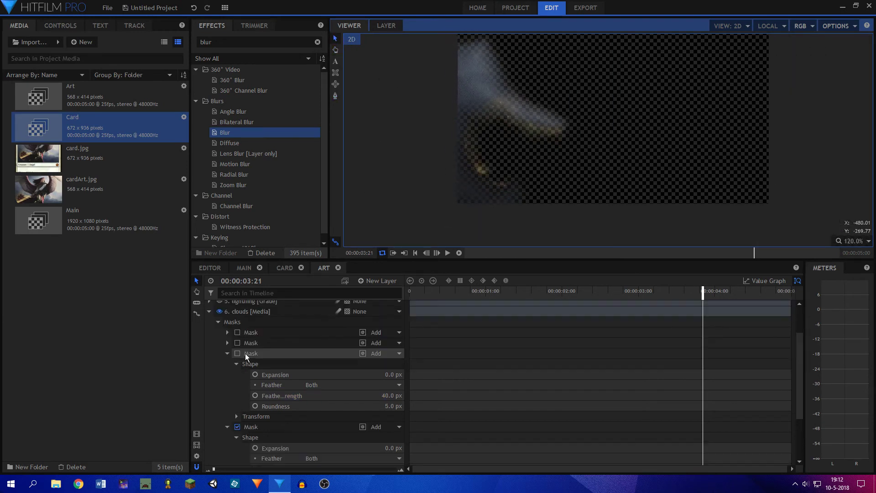
click(237, 353)
click(238, 332)
click(237, 343)
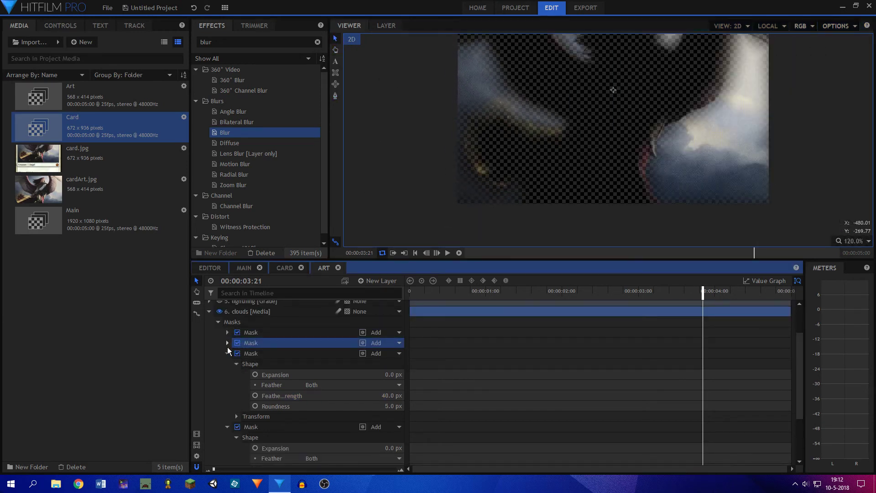
Collapse the settings of the third and fourth clouds masks and fit the whole masked artwork in view
click(228, 353)
click(227, 363)
scroll(528, 147, down, 3)
click(674, 102)
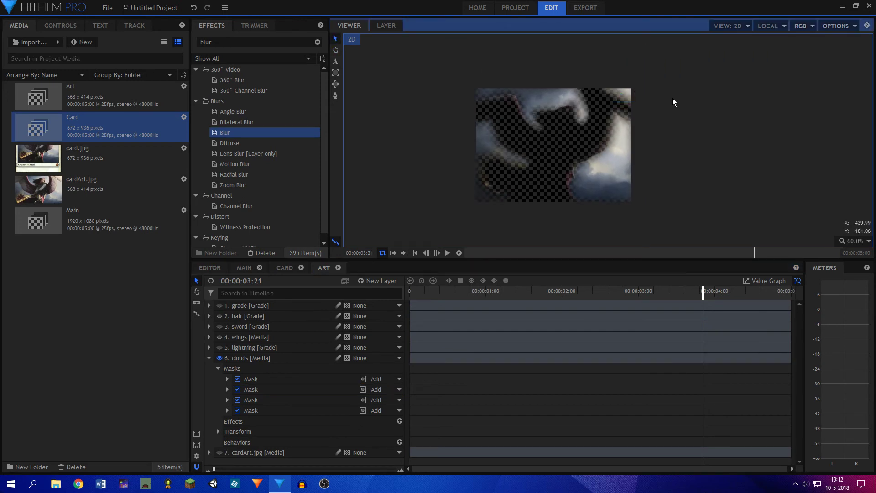
scroll(675, 71, up, 2)
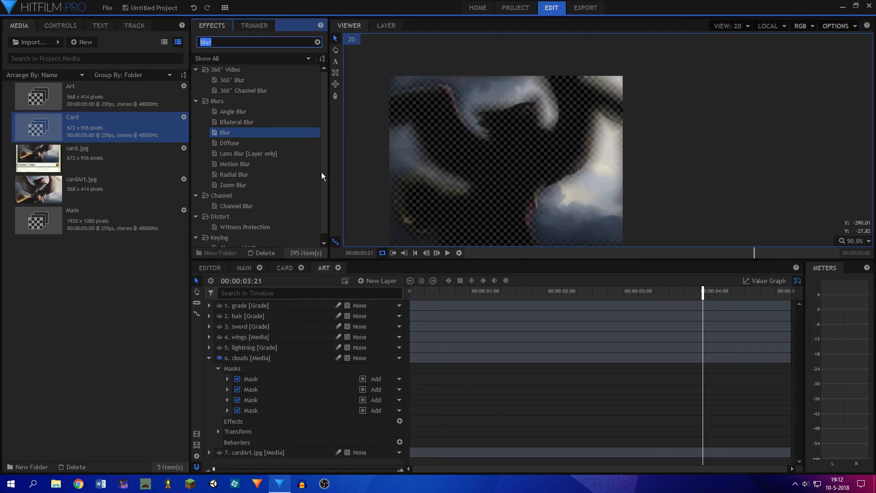
Add the Energy Distortion effect from the Distort category to the clouds layer and scrub the timeline to preview it
click(195, 101)
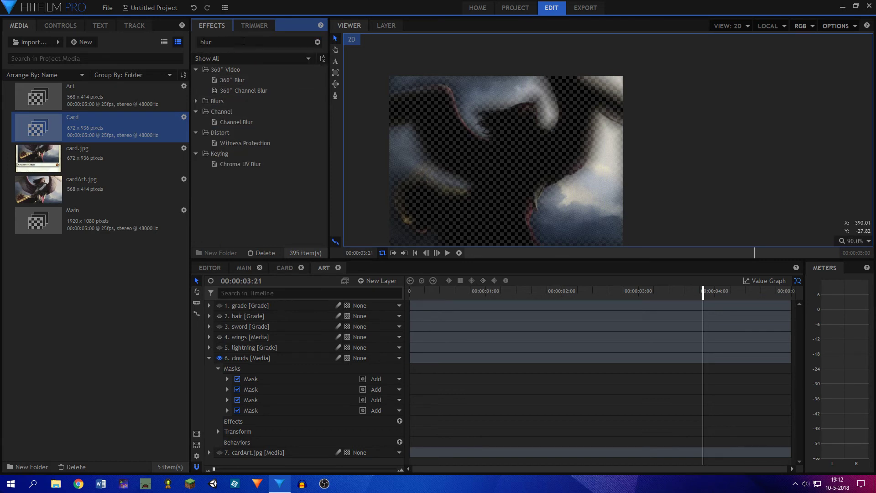
click(318, 42)
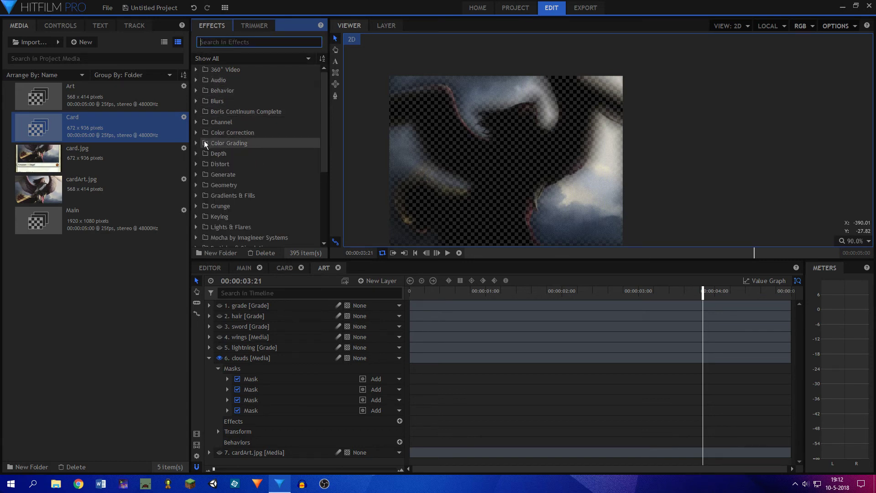
click(197, 164)
scroll(205, 158, down, 2)
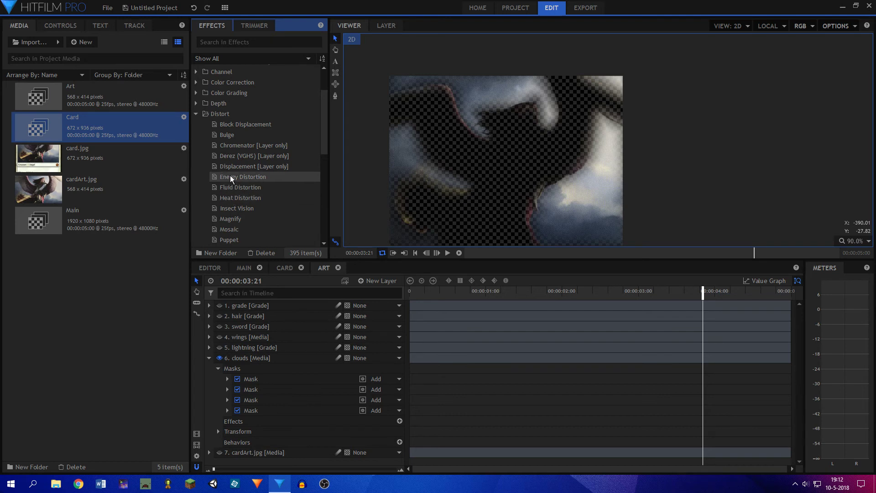
drag(232, 179, 253, 361)
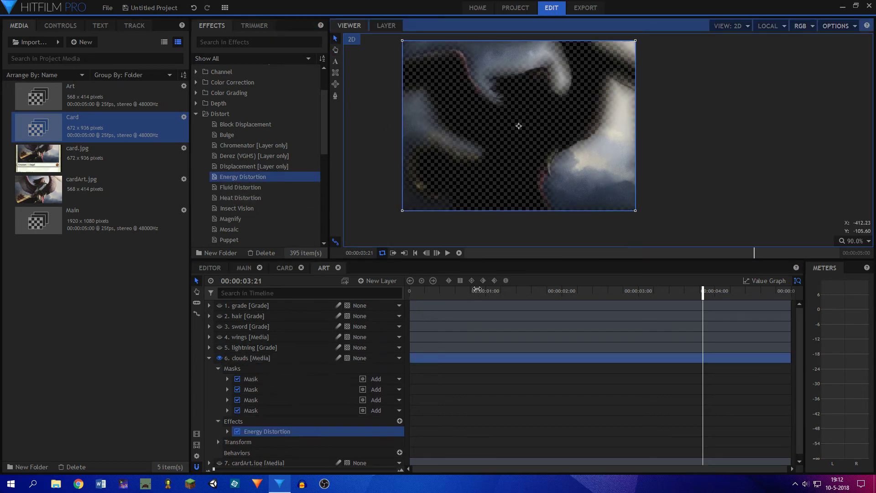
drag(477, 289, 682, 286)
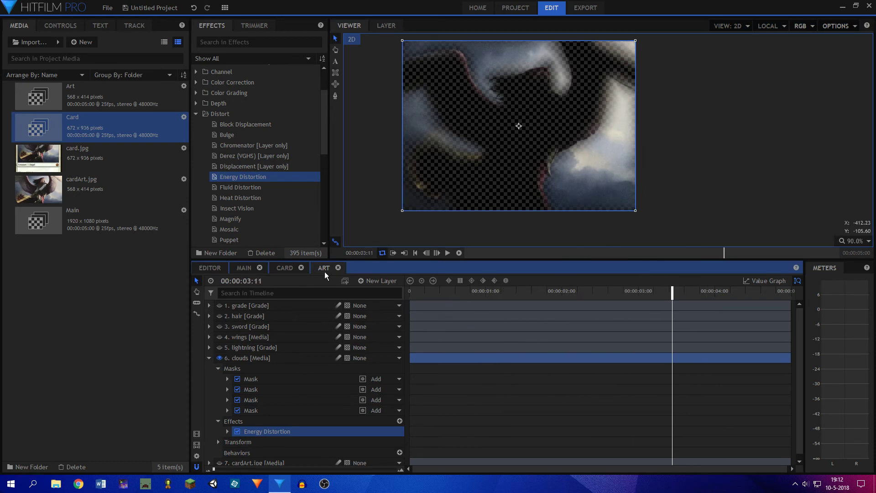
Make the cardArt.jpg layer visible beneath the collapsed clouds layer and play back the distorted sky over the artwork
click(209, 357)
click(219, 368)
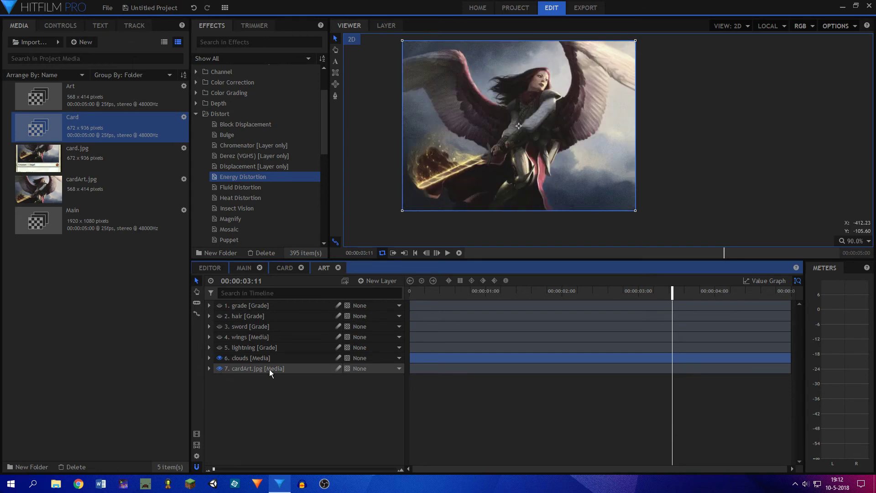
key(space)
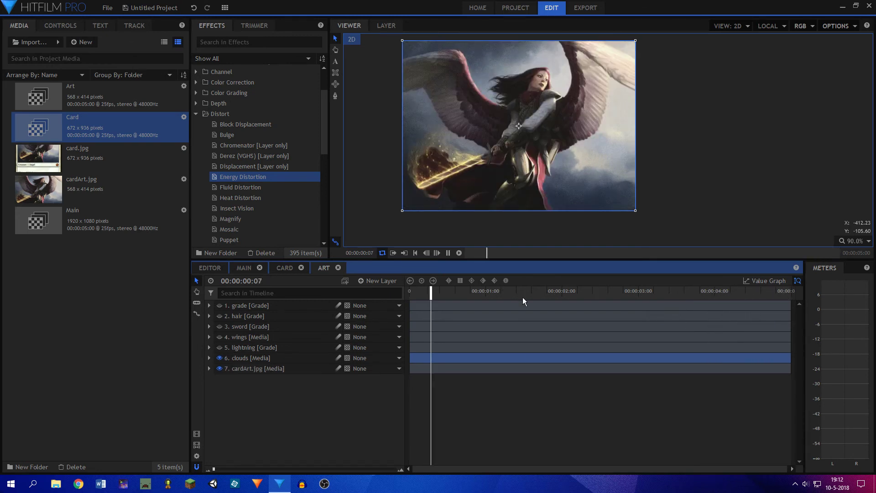
key(space)
click(209, 369)
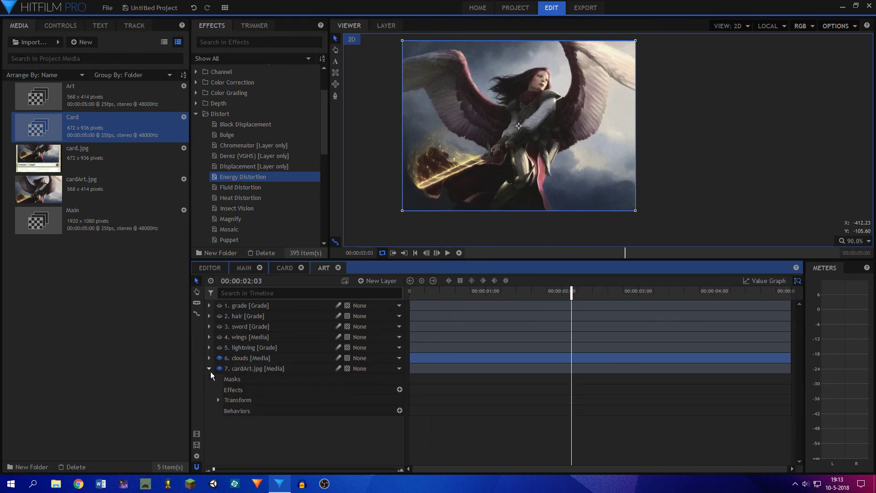
click(209, 369)
Set the wind speed in the clouds layer's Energy Distortion animation settings to 10 px/s
click(210, 358)
click(227, 431)
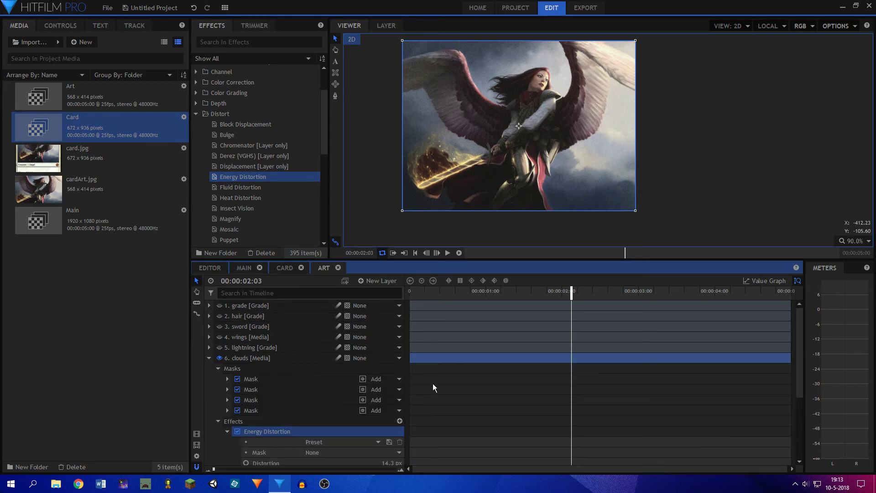
scroll(327, 418, down, 4)
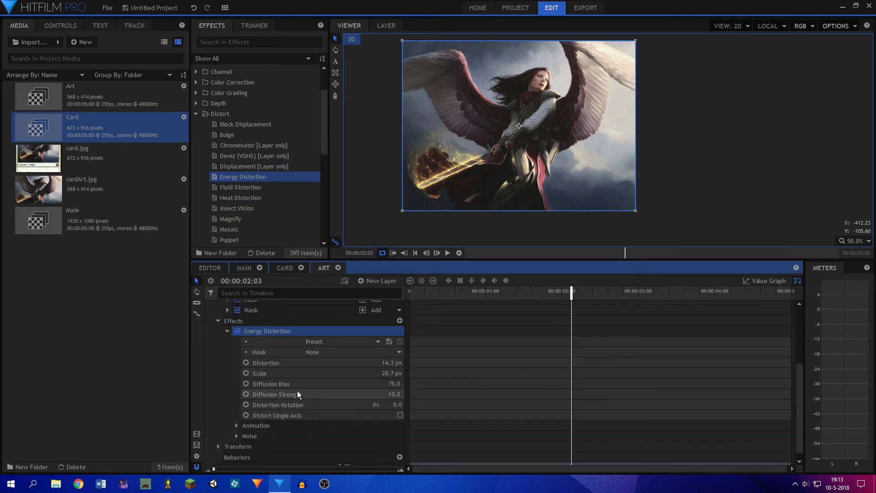
click(237, 425)
scroll(261, 429, down, 2)
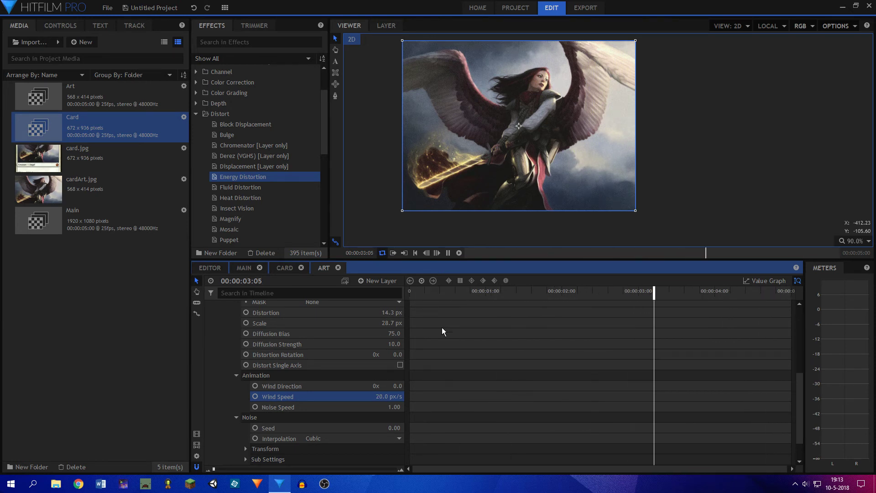
click(377, 396)
text(1)
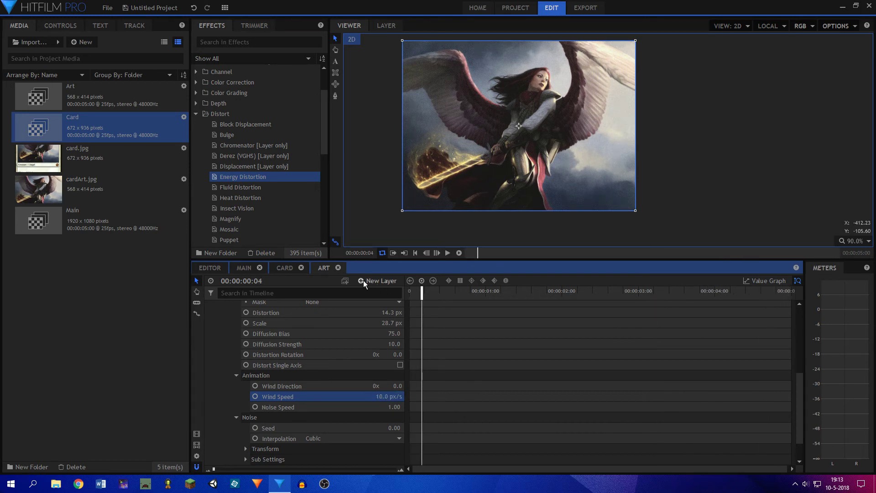
Make the grade, hair, sword, wings and lightning layers of the Art composite visible again
click(292, 272)
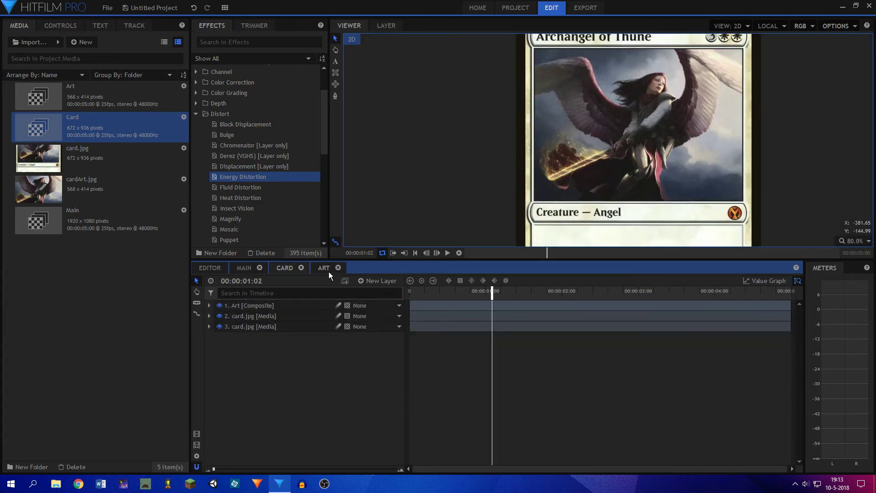
click(327, 271)
click(210, 306)
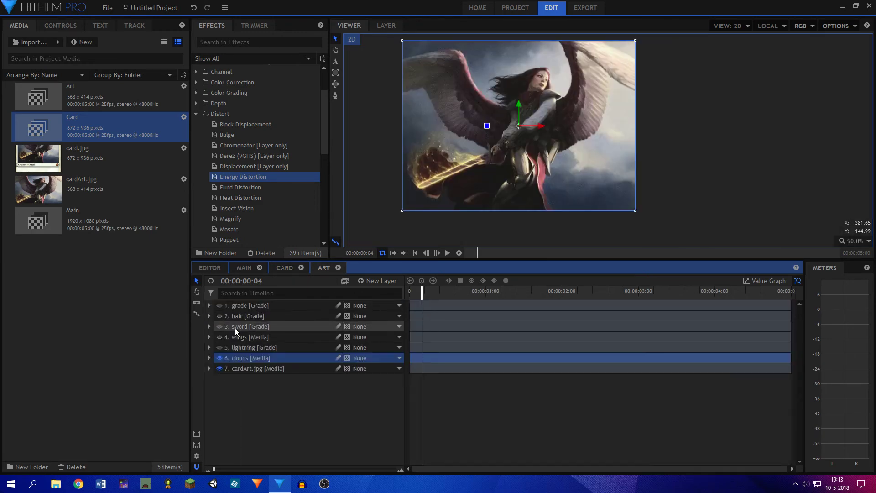
click(236, 346)
shift+click(228, 306)
click(219, 305)
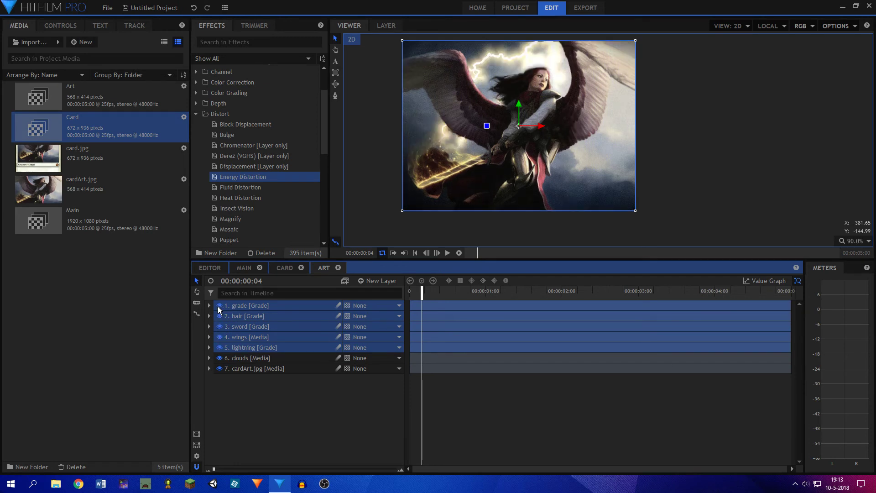
click(265, 406)
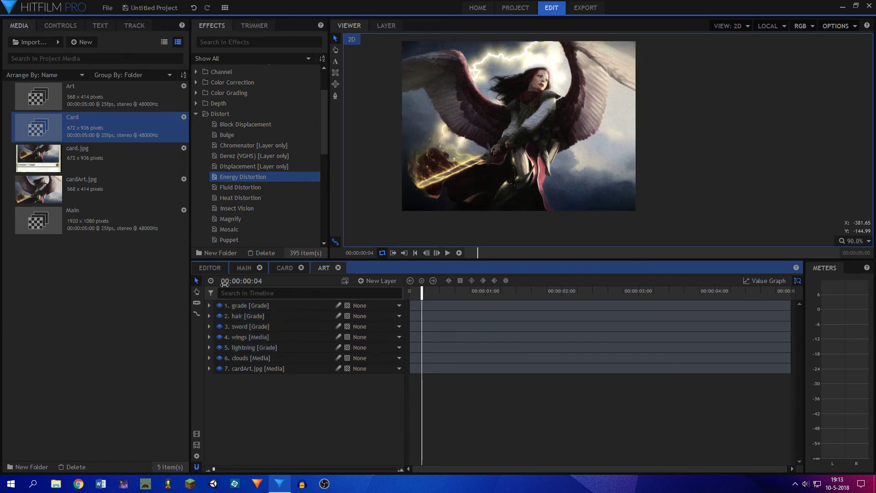
Hide and show the six layers above cardArt.jpg together to compare the edited artwork with the original
click(233, 358)
shift+click(228, 305)
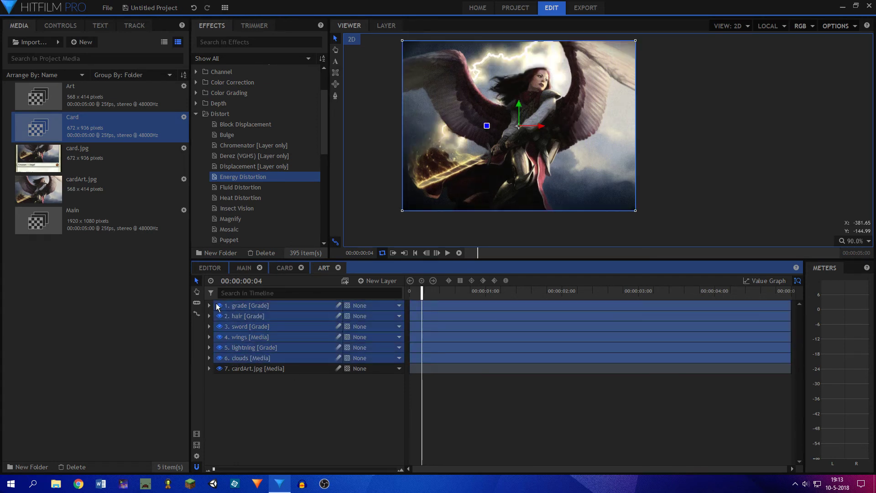
click(219, 306)
click(218, 306)
click(265, 398)
Play back the complete Art composite animation and replay it from near the beginning of the timeline
key(space)
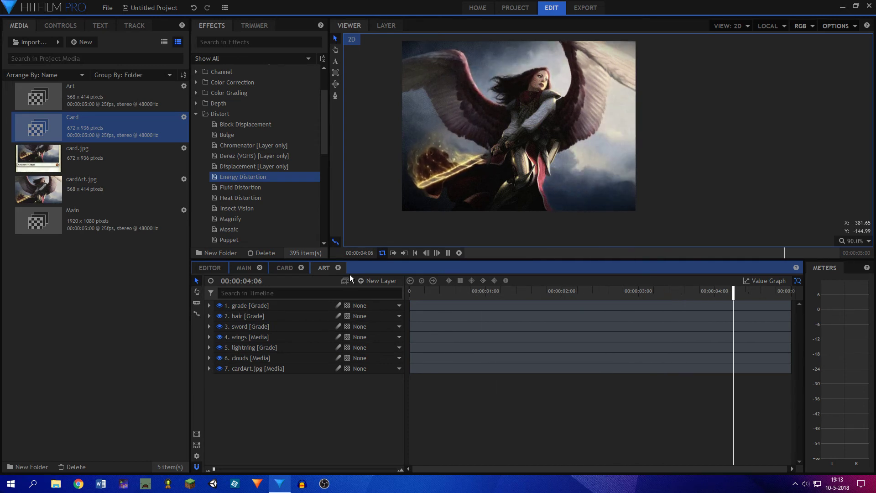
click(286, 269)
click(322, 269)
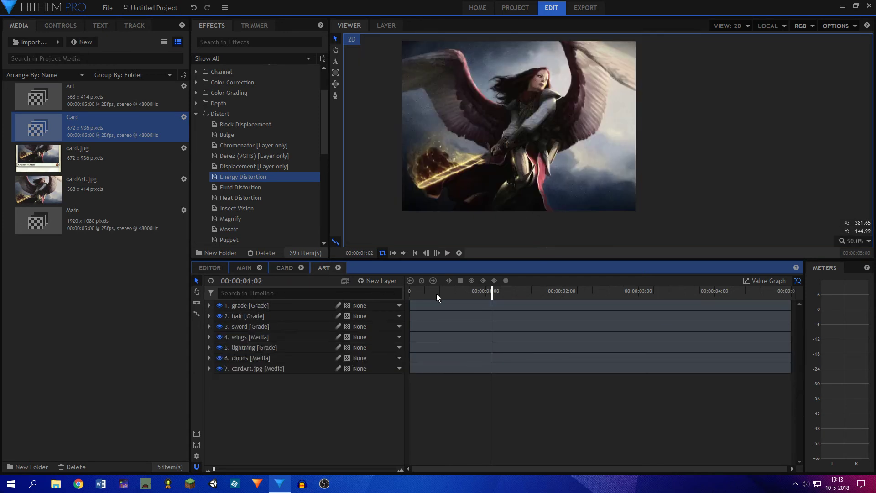
drag(436, 293, 328, 287)
key(space)
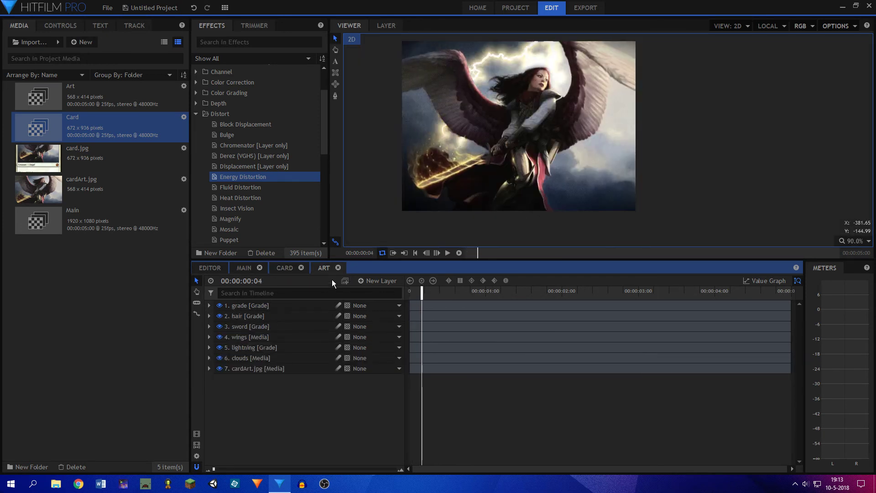
Fit the whole card in view in the Card composite and play its animation from the first frame
click(276, 268)
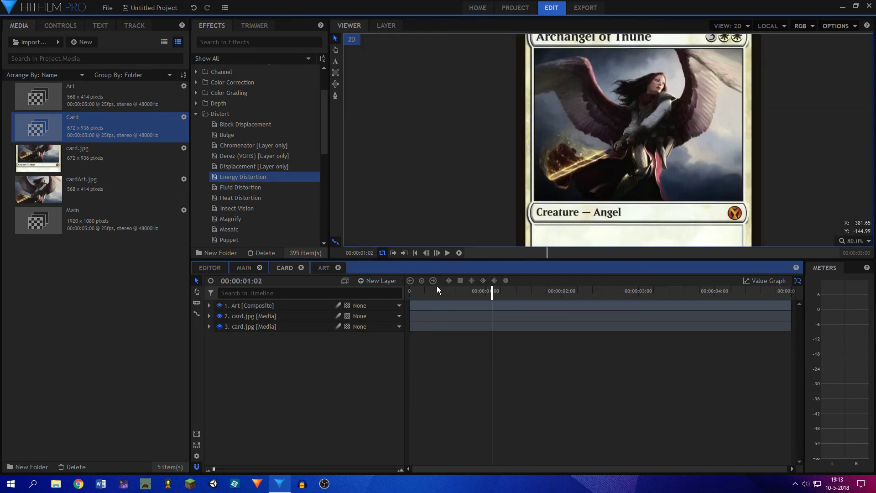
key(Home)
click(853, 241)
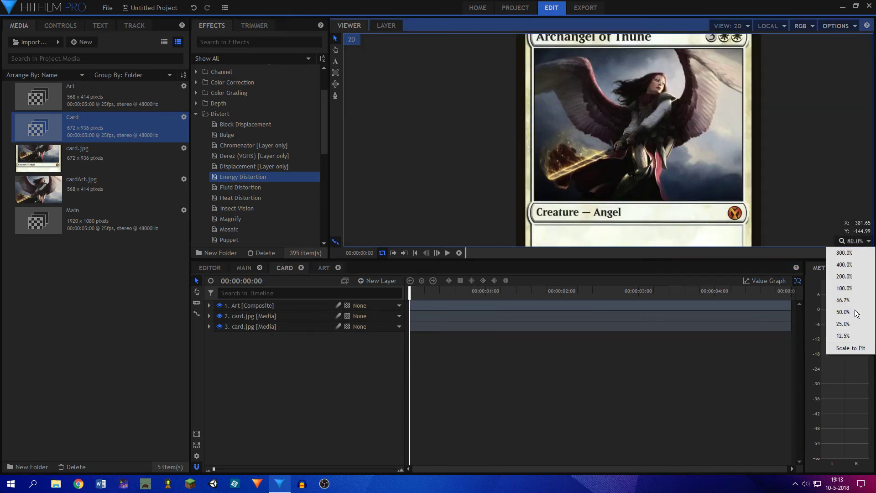
click(848, 345)
key(space)
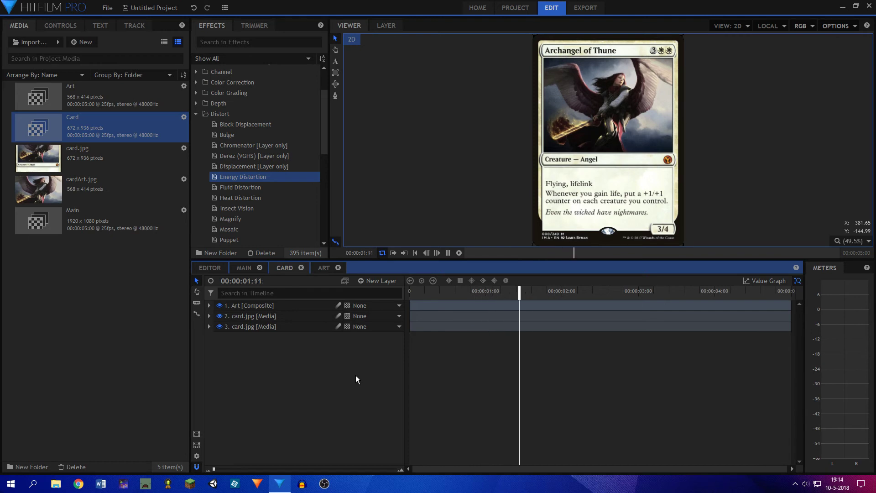
key(space)
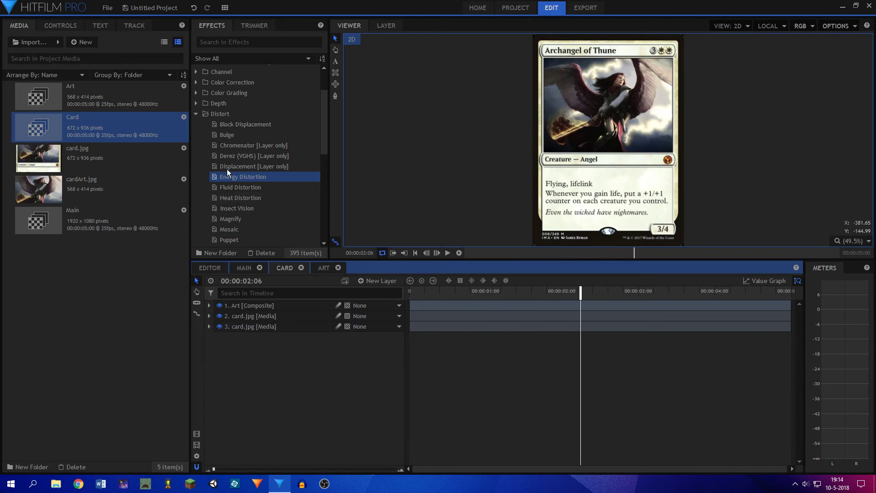
click(195, 114)
scroll(217, 154, down, 3)
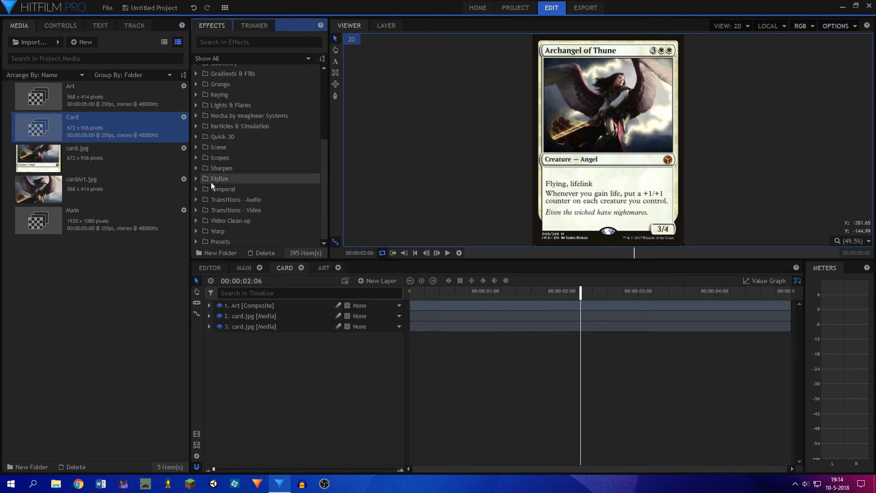
click(198, 211)
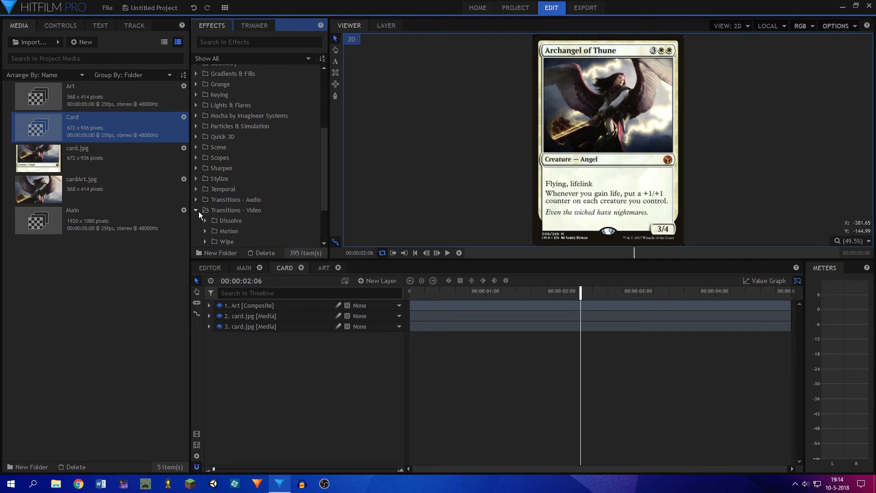
click(195, 212)
key(ctrl+i)
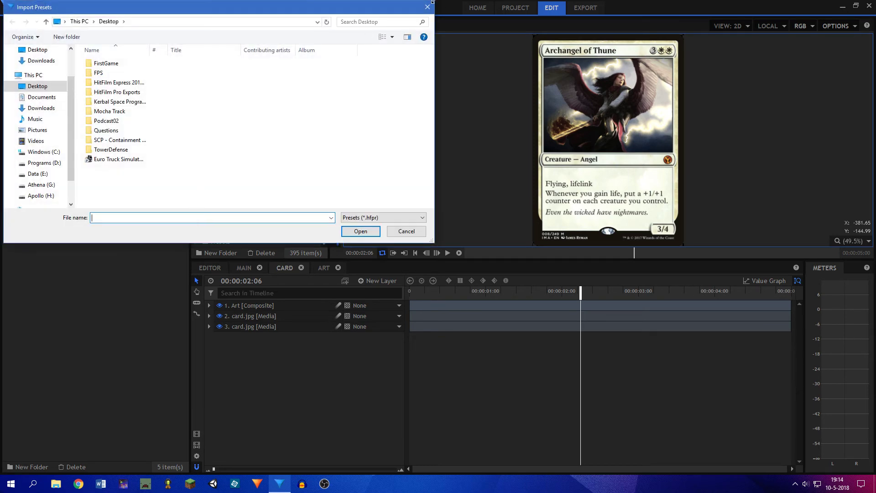
key(Escape)
click(196, 178)
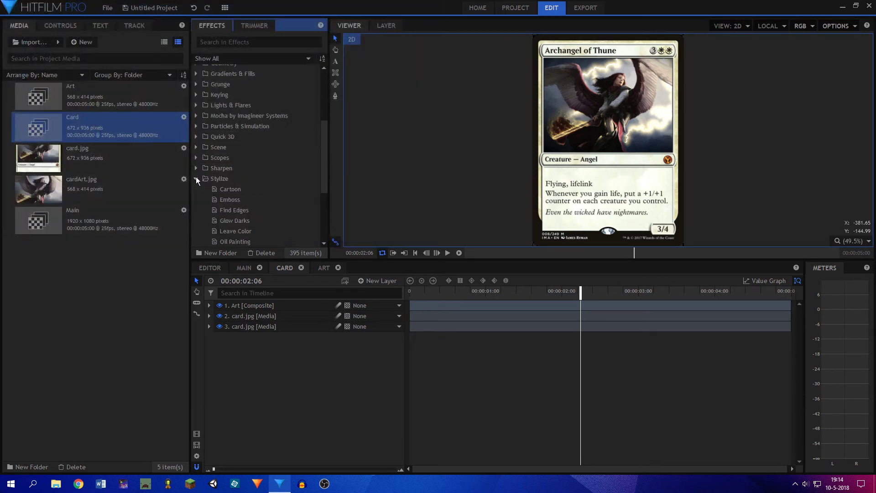
scroll(204, 176, down, 2)
click(196, 129)
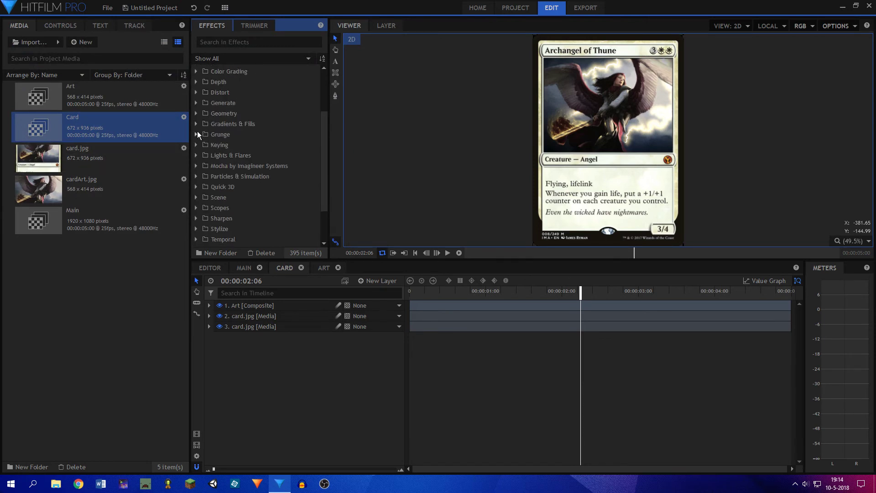
Try the Light Streaks effect on the Art composite's grade layer, remove it, and apply Light Rays instead
click(196, 154)
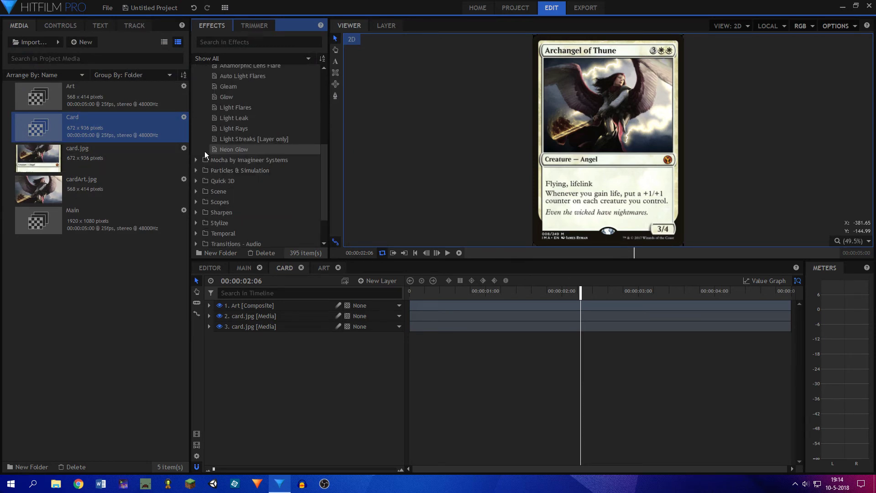
scroll(204, 149, down, 2)
click(323, 267)
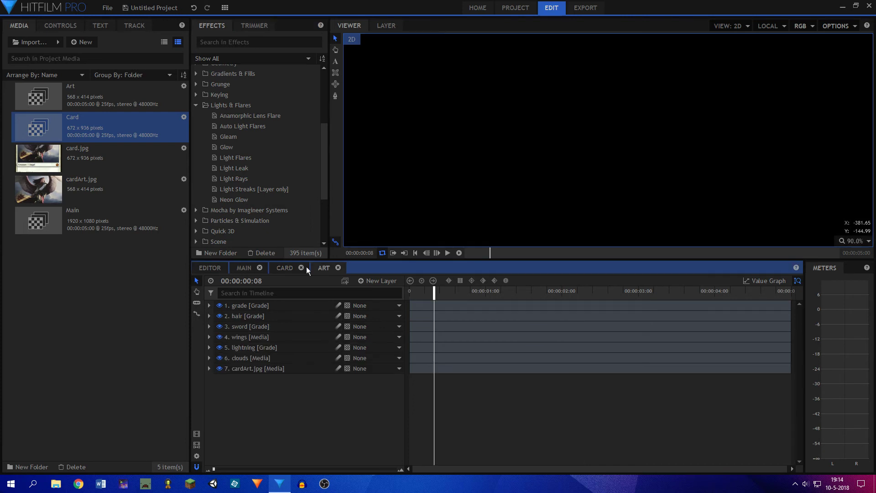
click(245, 305)
click(209, 305)
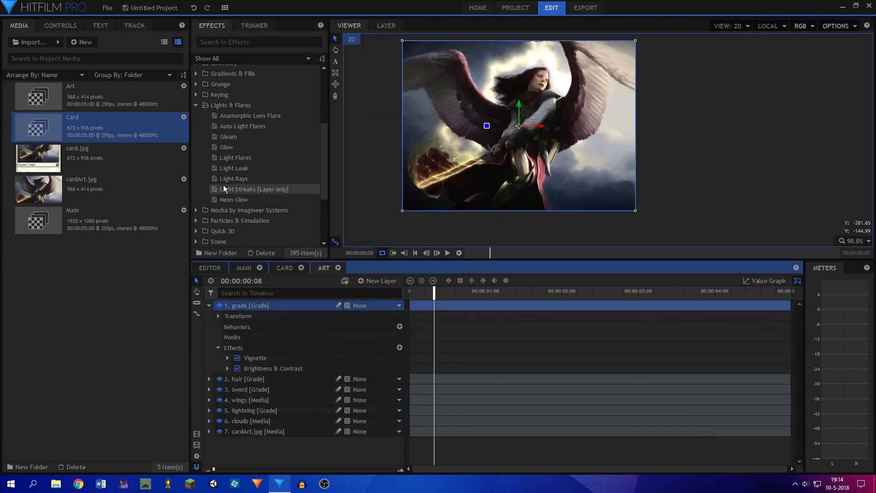
drag(228, 188, 251, 306)
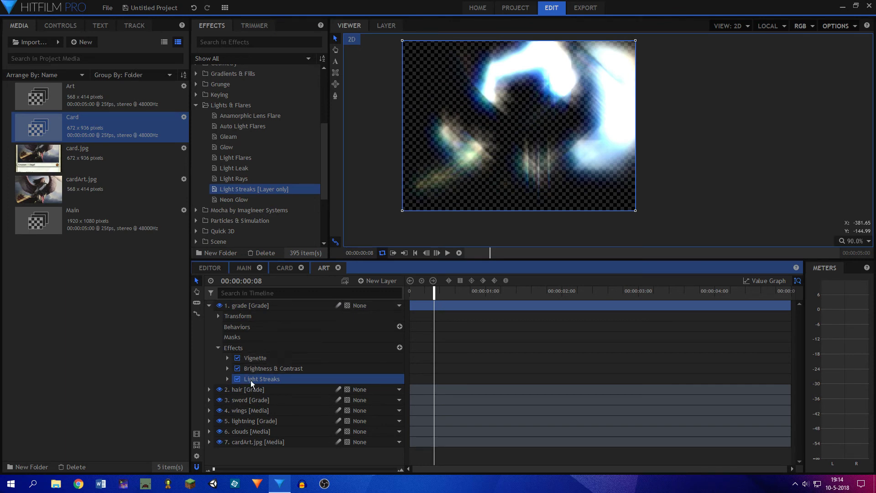
key(Delete)
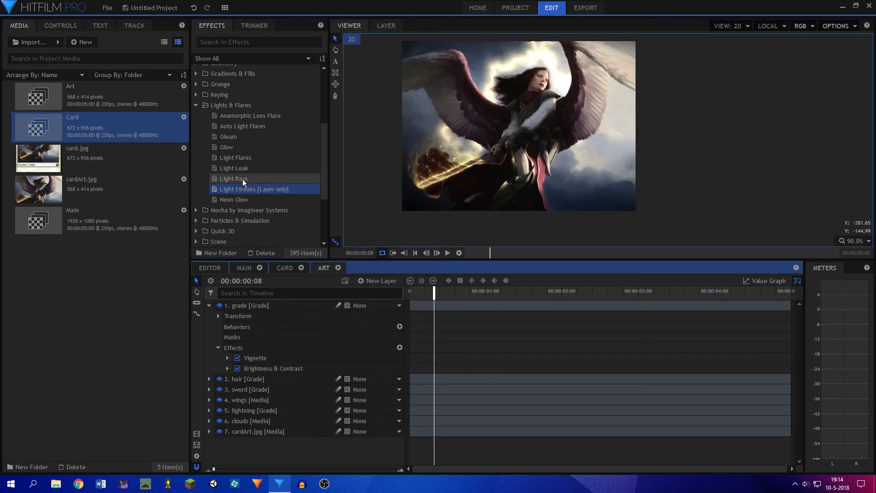
drag(242, 179, 258, 308)
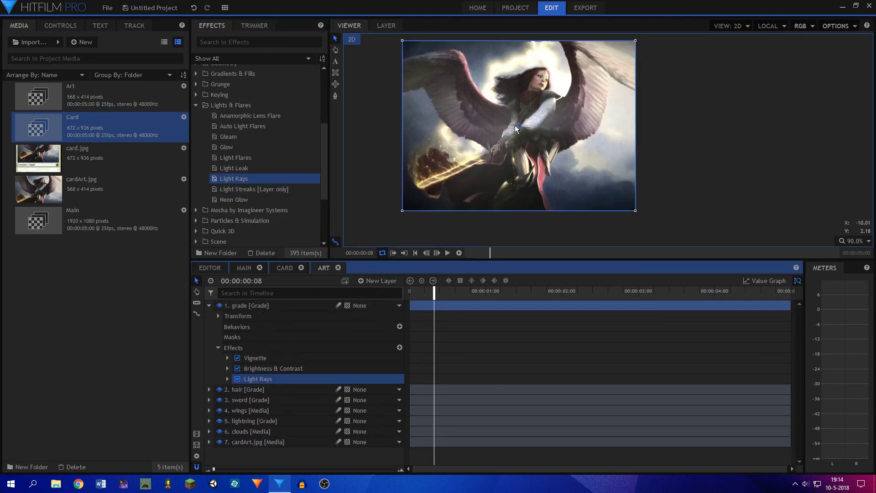
Centre the Light Rays effect just above the angel's head and set its intensity to 0.6, previewing the animation
drag(516, 125, 531, 67)
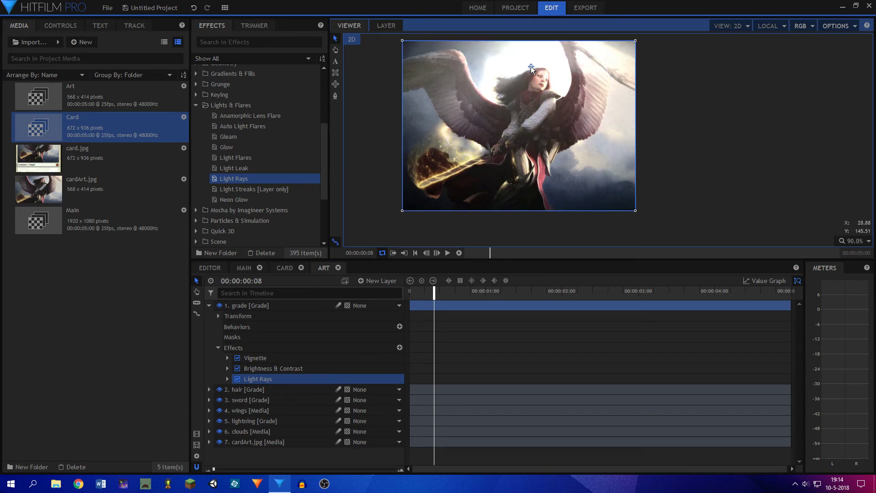
drag(431, 286, 277, 281)
click(228, 379)
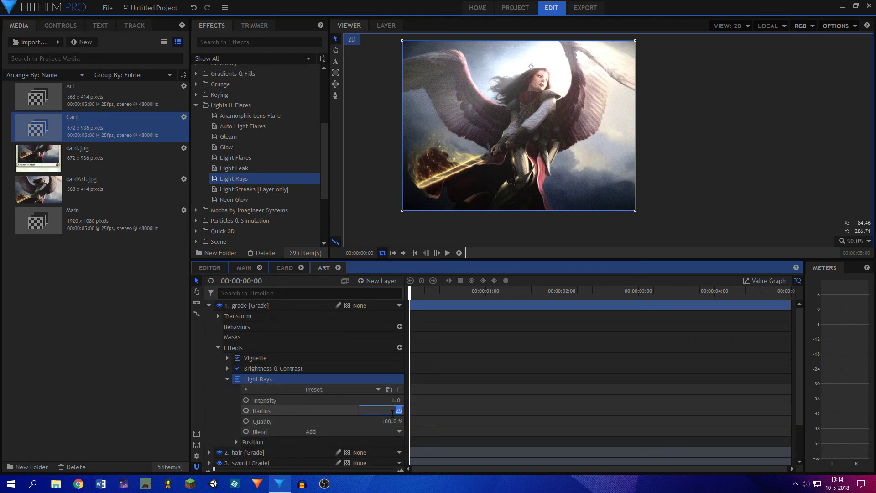
click(352, 421)
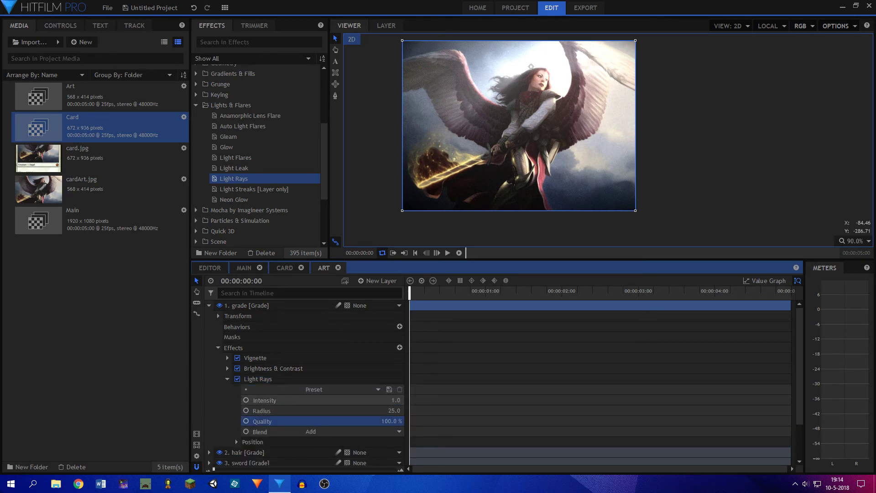
drag(393, 400, 390, 399)
key(space)
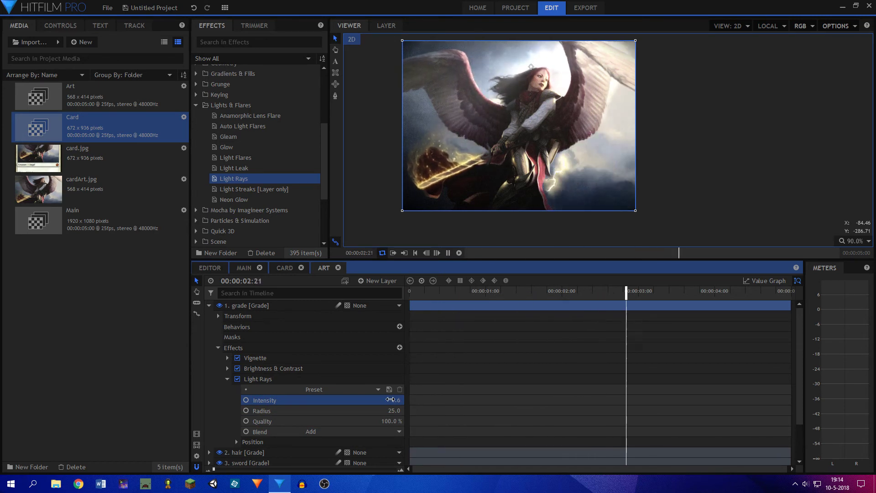
key(space)
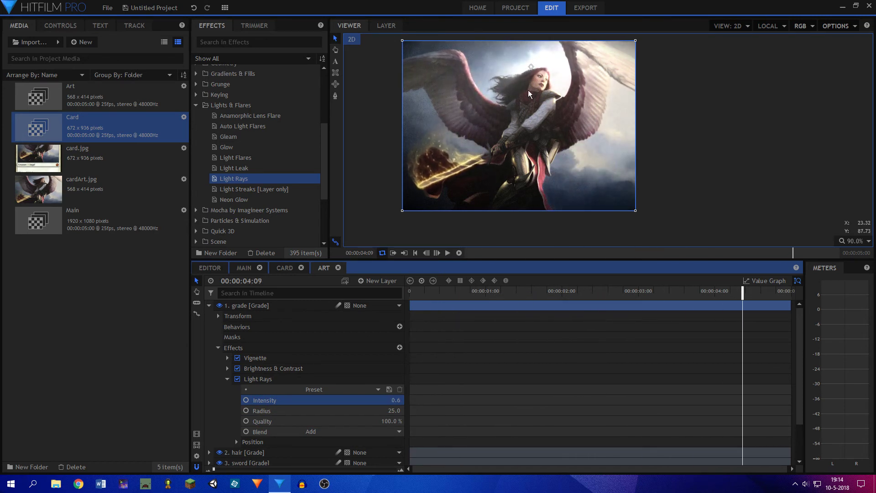
Duplicate the Light Rays effect and centre the copy over the clouds beside the angel's lower wing, previewing the animation
click(227, 379)
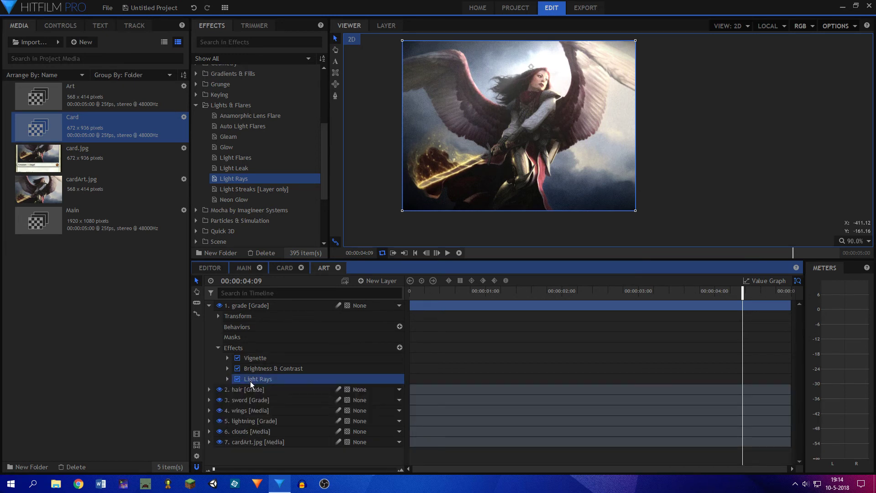
key(ctrl+d)
click(227, 389)
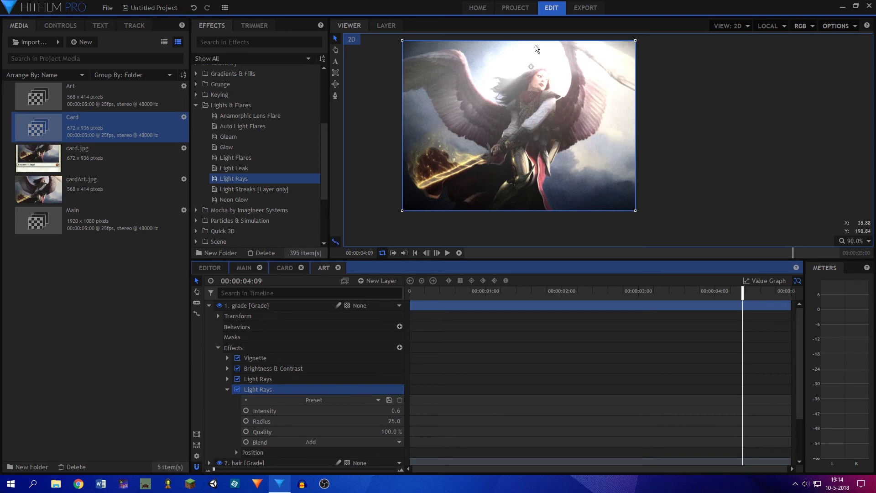
drag(531, 67, 606, 141)
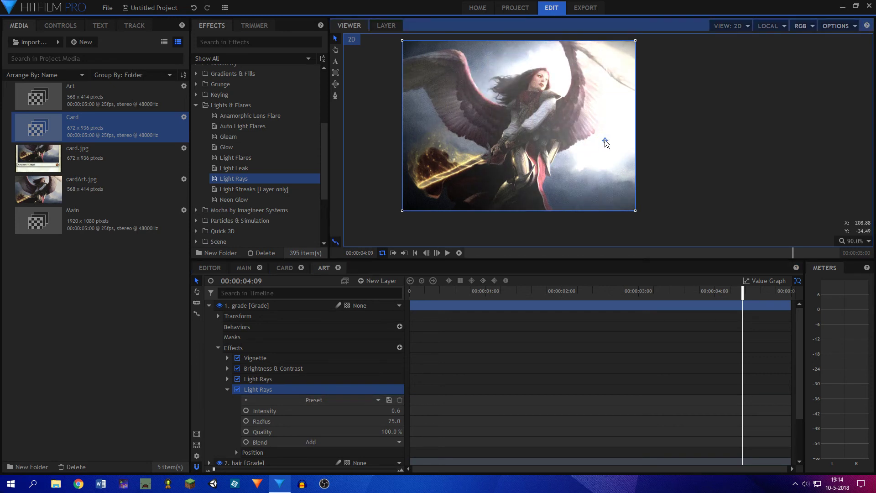
click(682, 143)
drag(510, 294, 410, 294)
key(space)
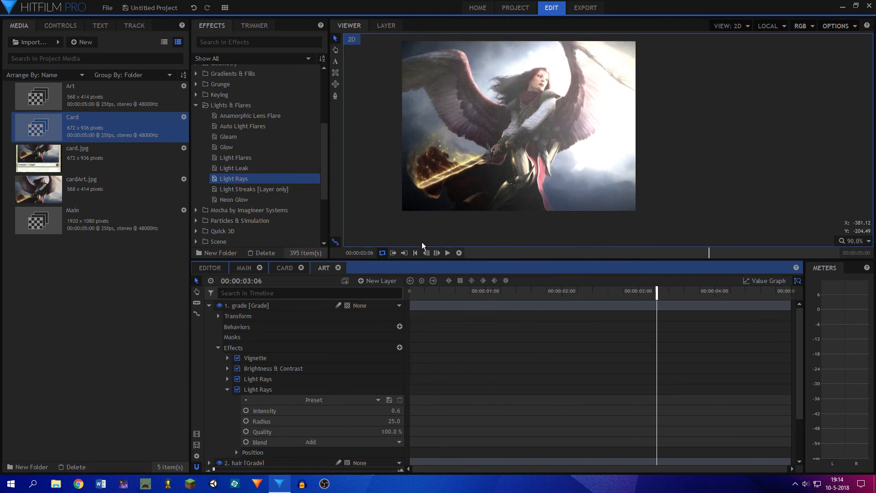
Set the intensity of the duplicated Light Rays effect to 0.1 and replay the animation from near the beginning
click(258, 390)
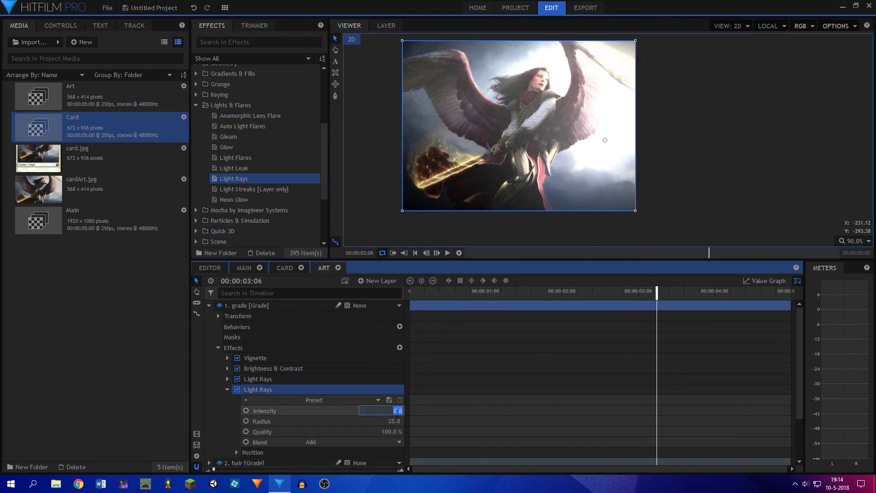
text(.1)
key(Return)
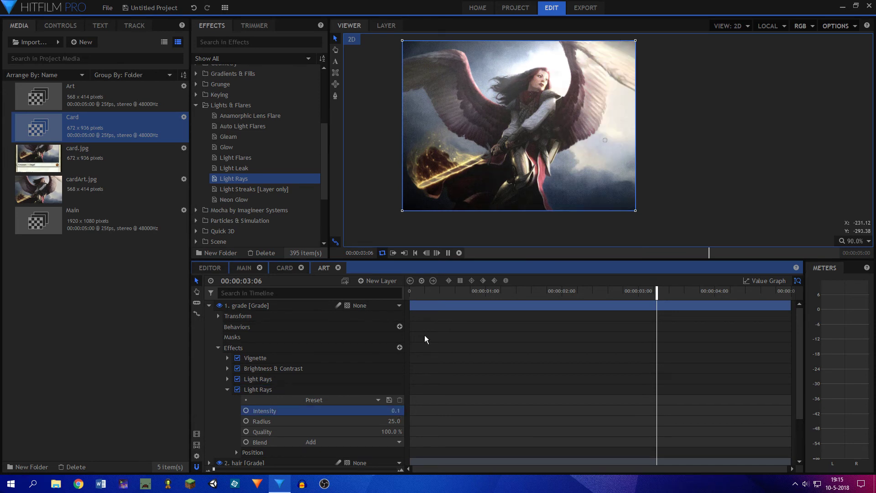
key(space)
drag(459, 293, 429, 293)
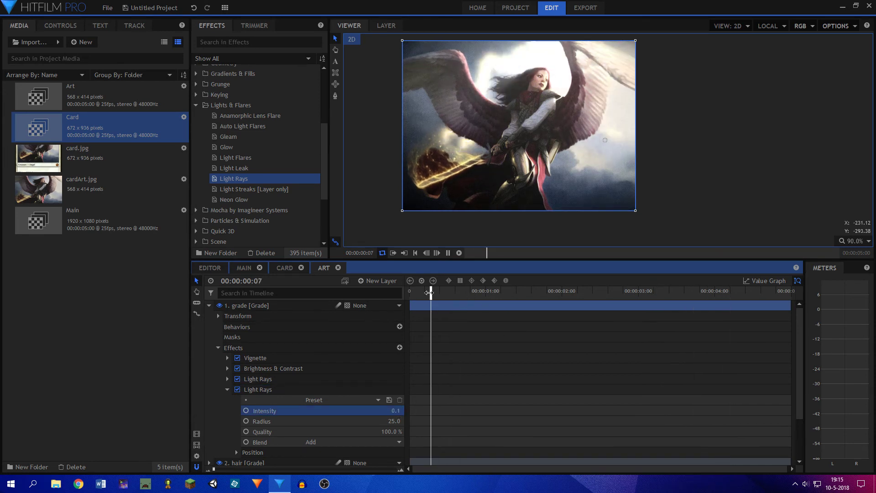
key(space)
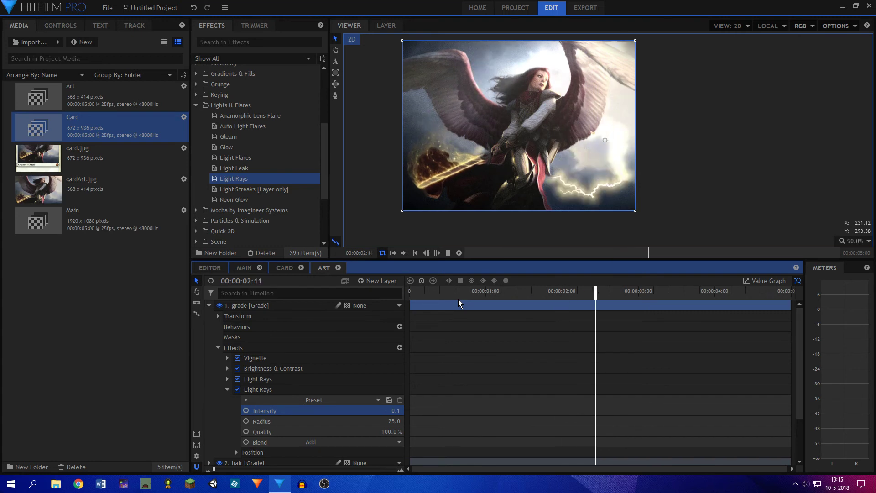
key(space)
Try an intensity of 0.3 on the first Light Rays effect and preview the animation from the first frame
click(227, 389)
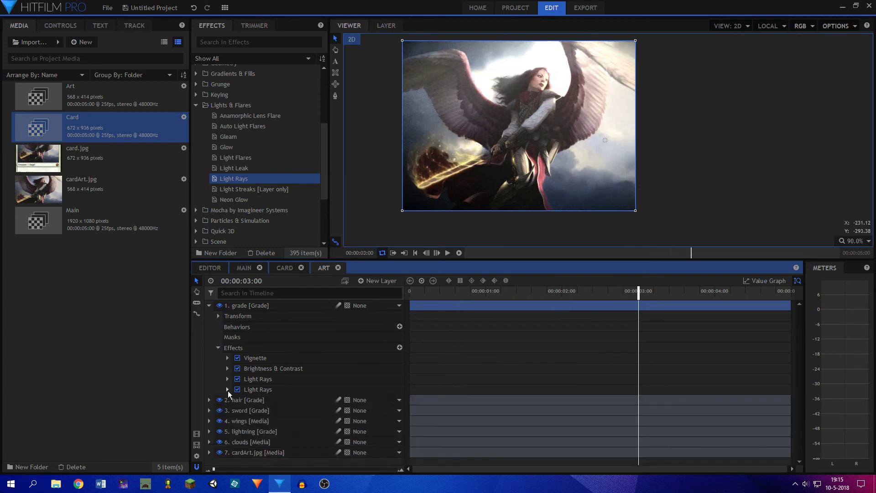
click(227, 379)
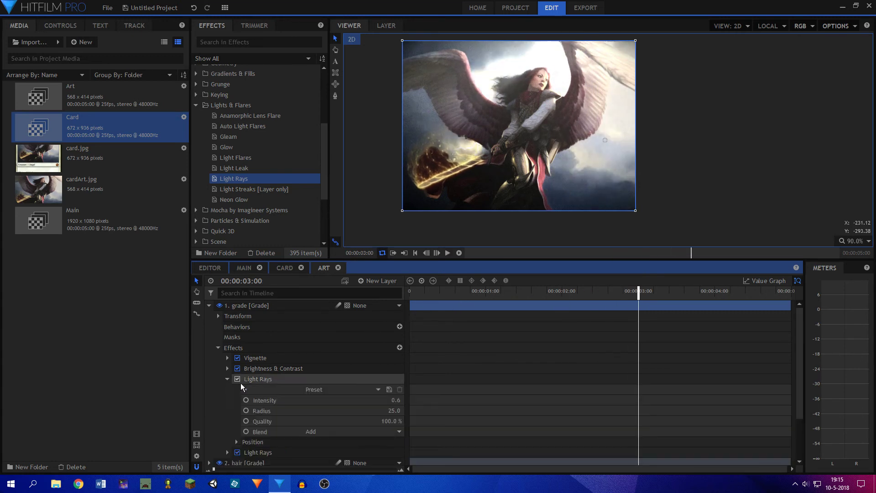
click(392, 400)
text(0.3)
key(Return)
drag(480, 291, 410, 291)
key(space)
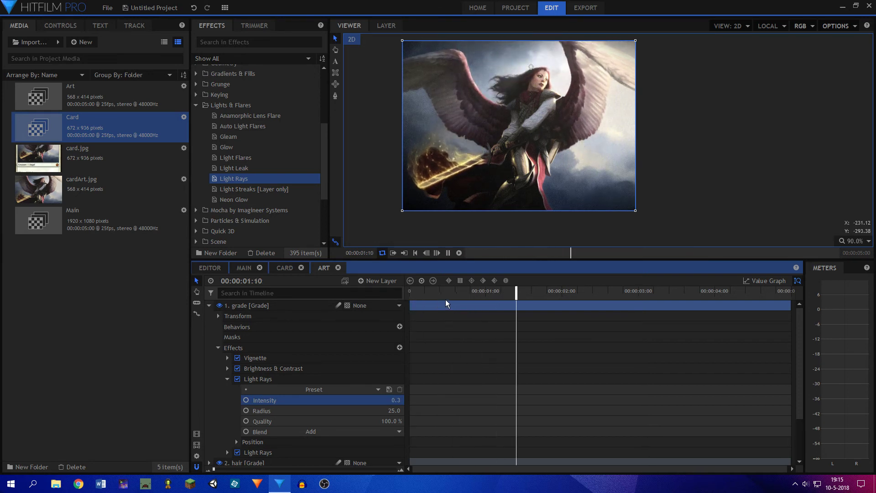
key(space)
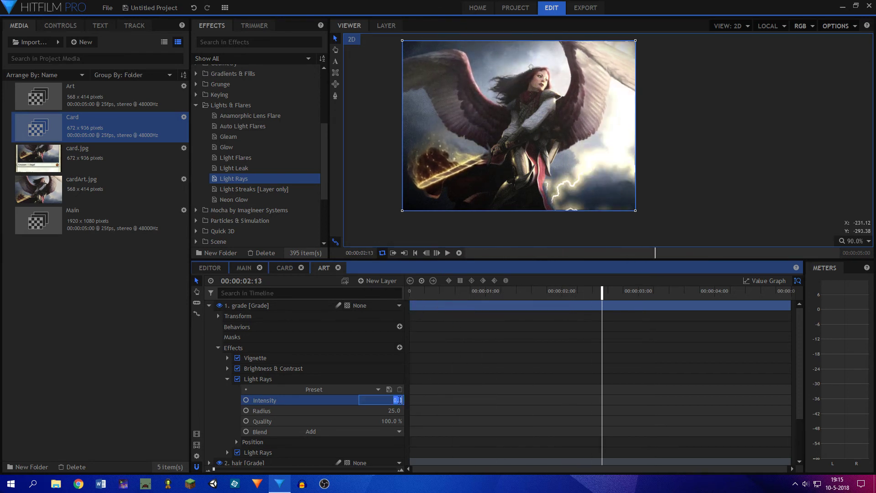
Set the first Light Rays effect's intensity to 0.4 and return to the first frame of the timeline
key(Return)
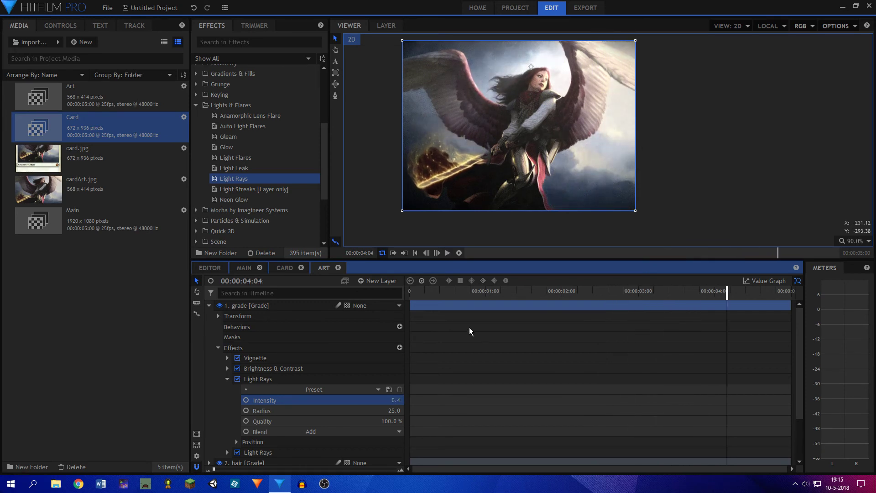
click(473, 291)
drag(473, 291, 308, 305)
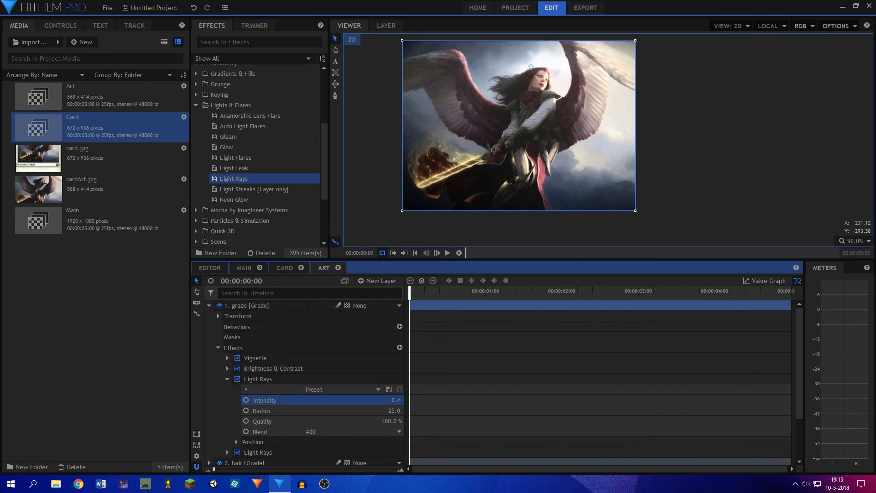
click(209, 305)
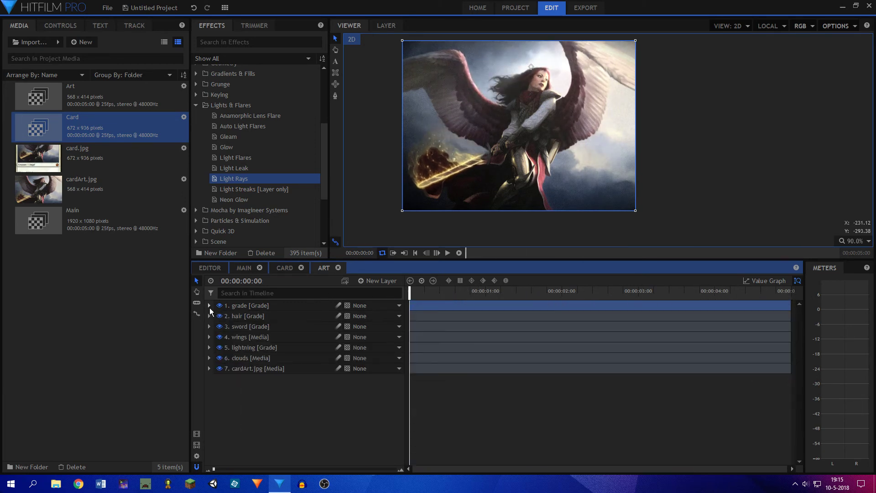
click(257, 405)
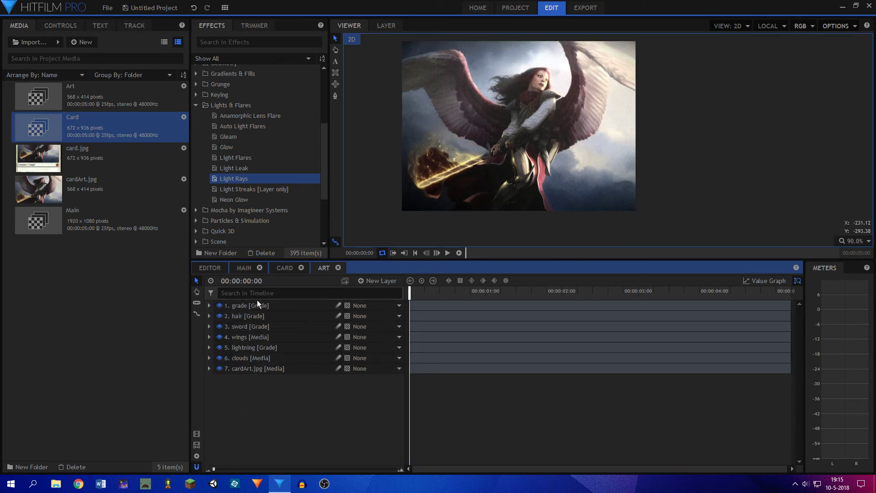
Apply the Gleam effect to the grade layer and open its settings
click(209, 305)
drag(232, 137, 267, 305)
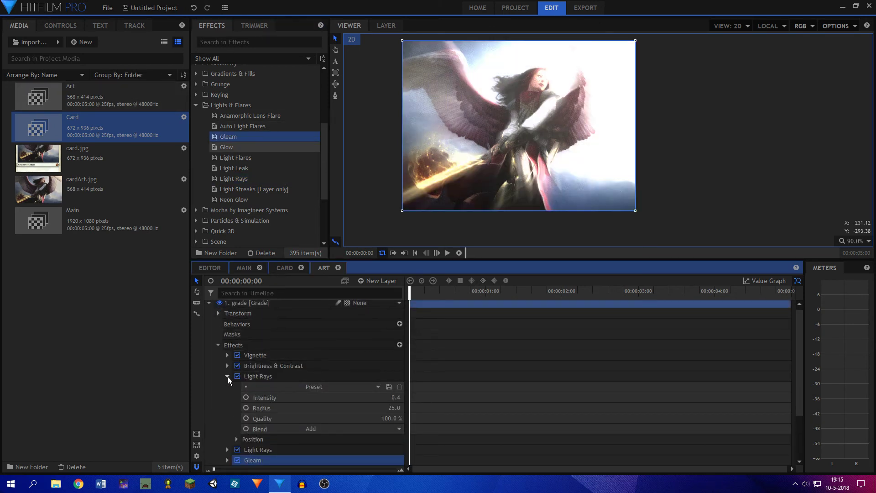
click(227, 376)
click(227, 397)
scroll(231, 396, down, 3)
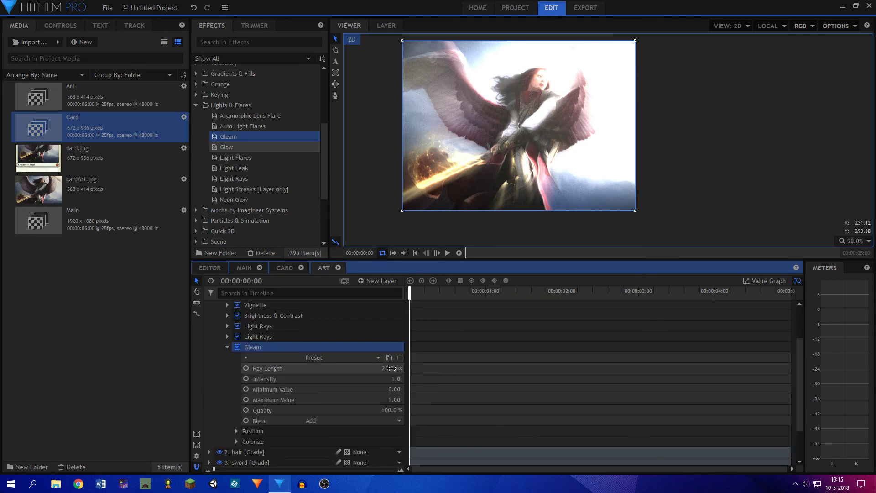
Set the Gleam effect's ray length to 25.7 px and its intensity to 0.1, previewing the animation
drag(391, 369, 357, 369)
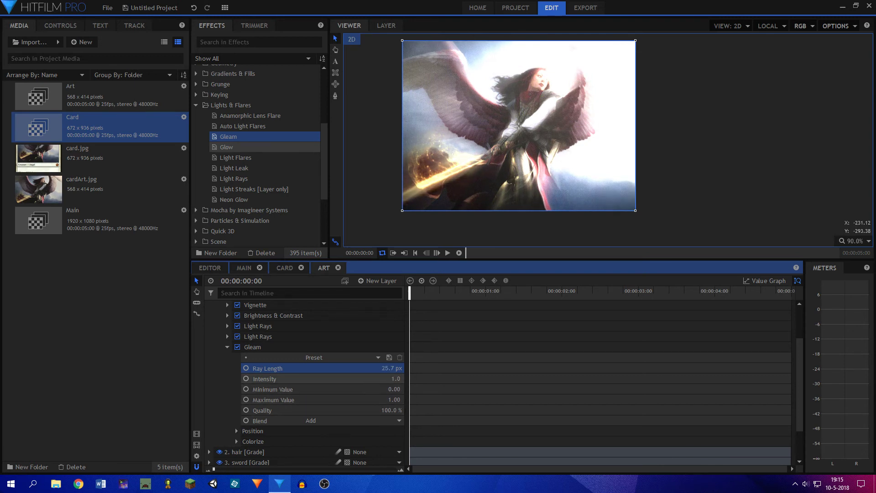
click(394, 380)
text(0.1)
key(Return)
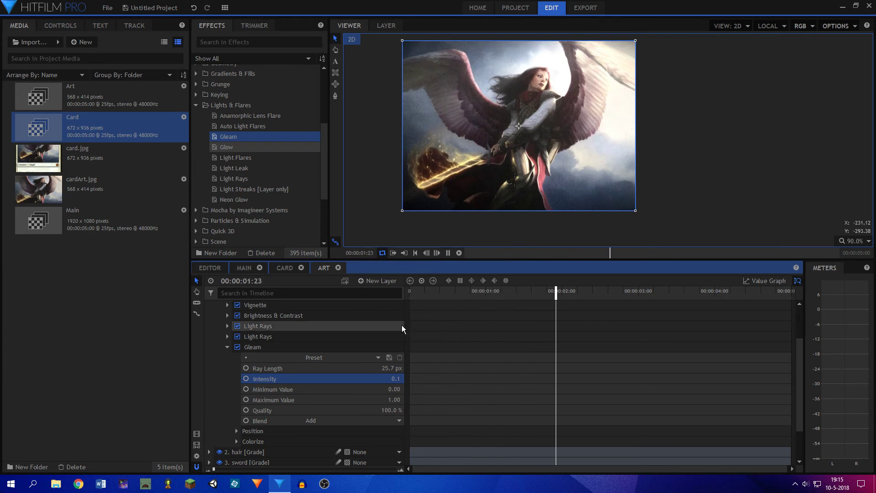
key(space)
Switch the Gleam effect off and on repeatedly to compare the artwork with and without it
click(237, 347)
click(237, 347)
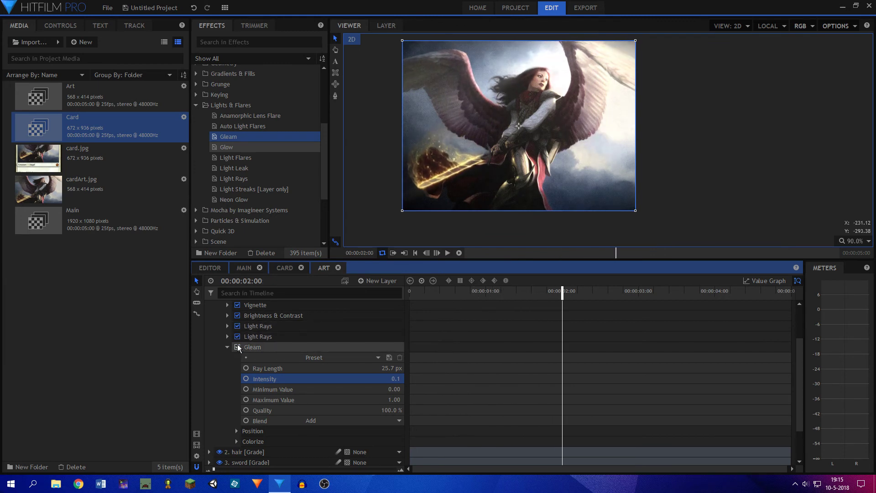
click(238, 346)
click(238, 347)
click(237, 346)
click(238, 347)
Set the Gleam effect's ray length to -9.2 px and try out its minimum value, maximum value and quality settings
drag(381, 368, 363, 367)
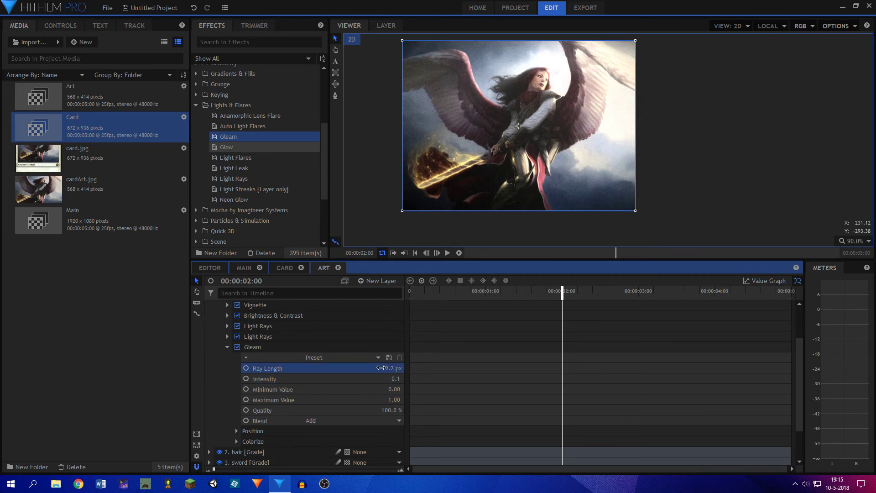
drag(392, 389, 411, 389)
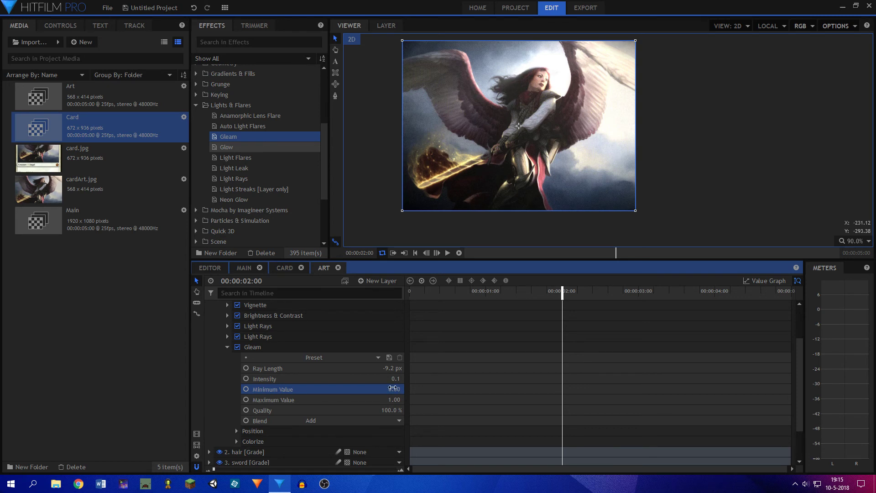
drag(393, 399, 357, 410)
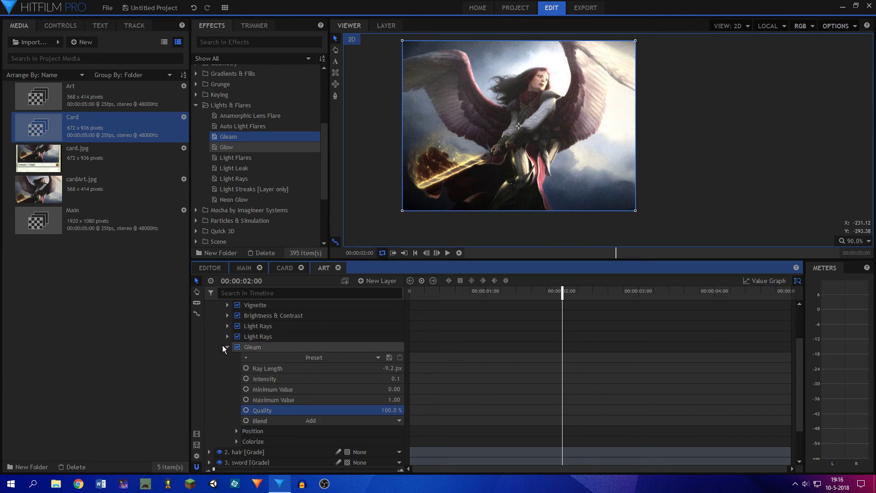
click(224, 349)
click(227, 348)
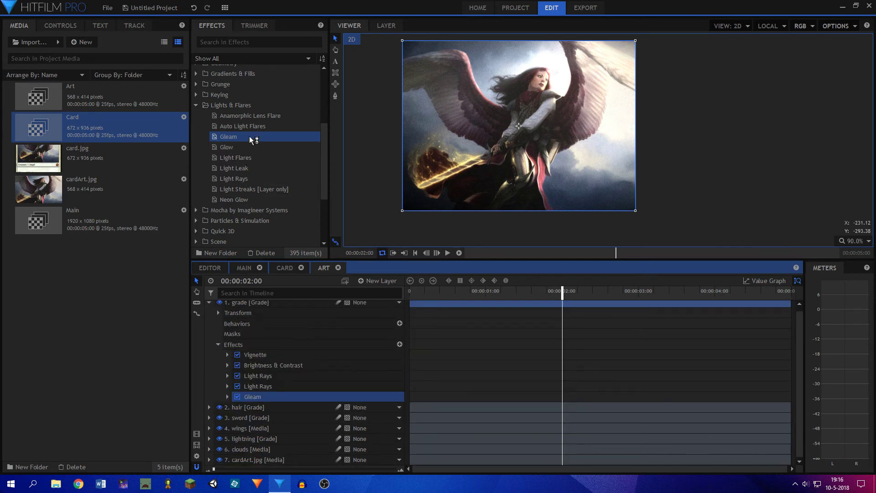
Apply the Anamorphic Lens Flare effect to the grade layer, set its intensity to 1.50 and preview the animation
drag(250, 115, 240, 403)
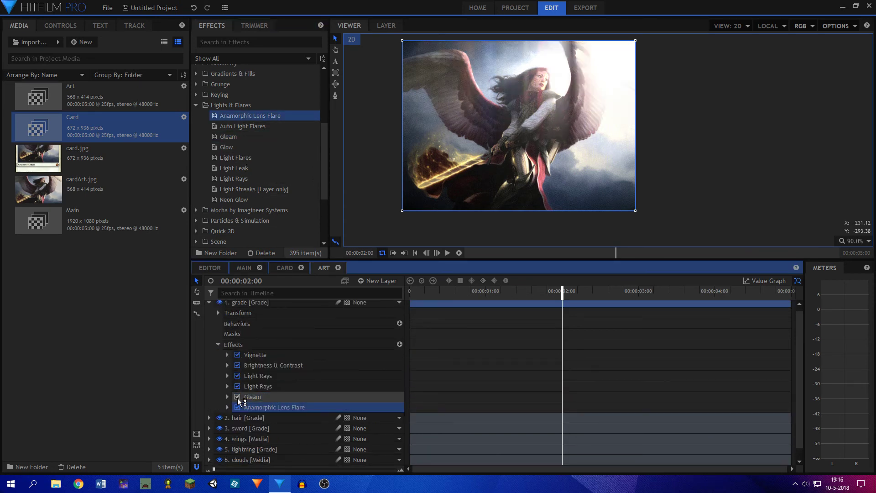
click(228, 407)
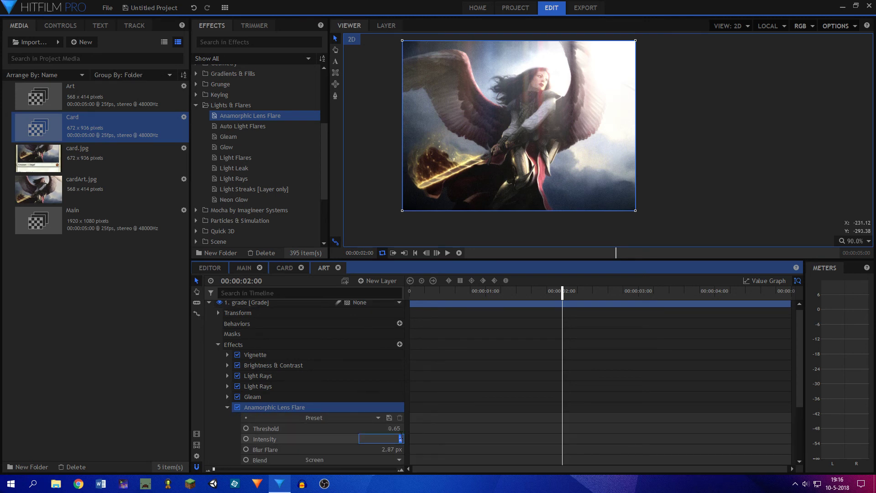
key(Return)
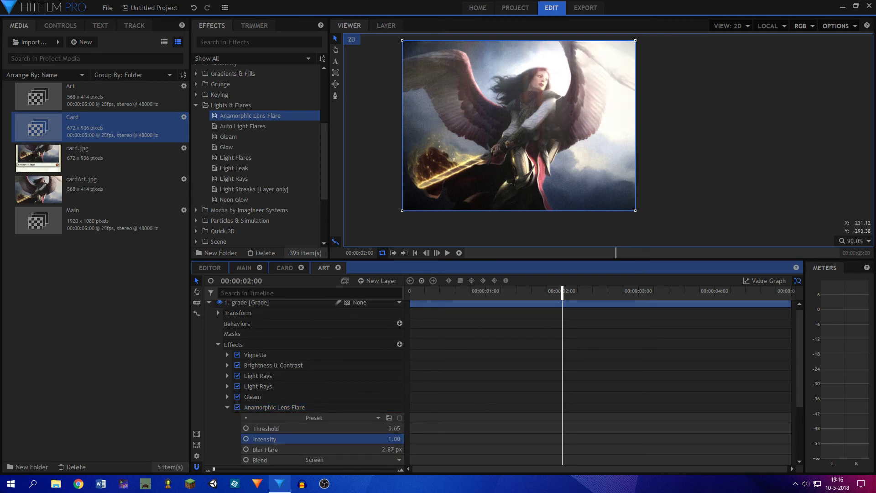
key(Return)
key(space)
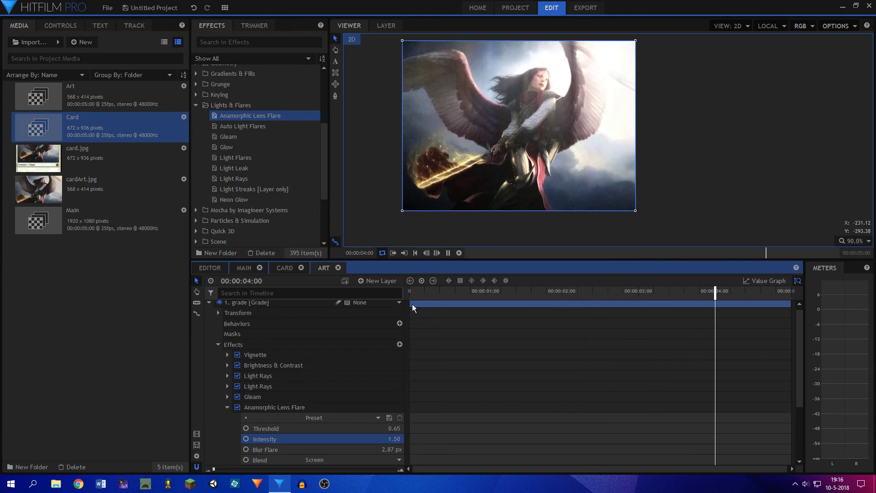
key(space)
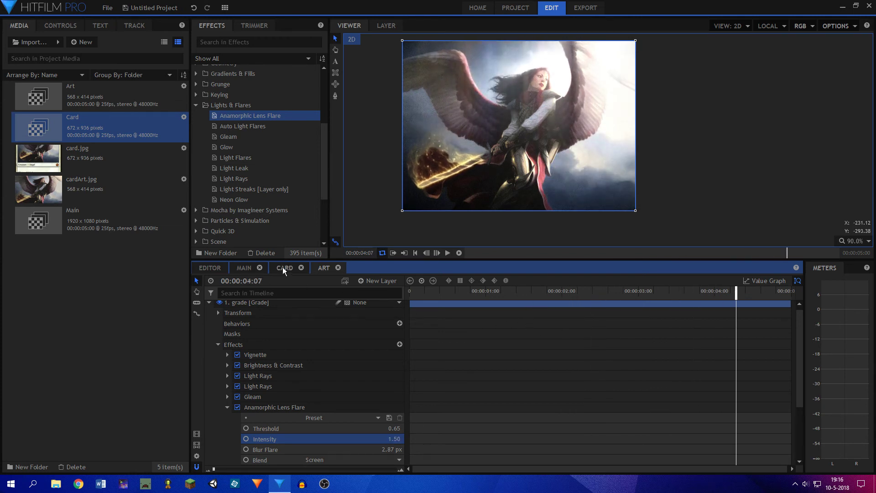
Play the Art composite's animation to review the lens flare, and collapse the grade layer
click(462, 291)
key(space)
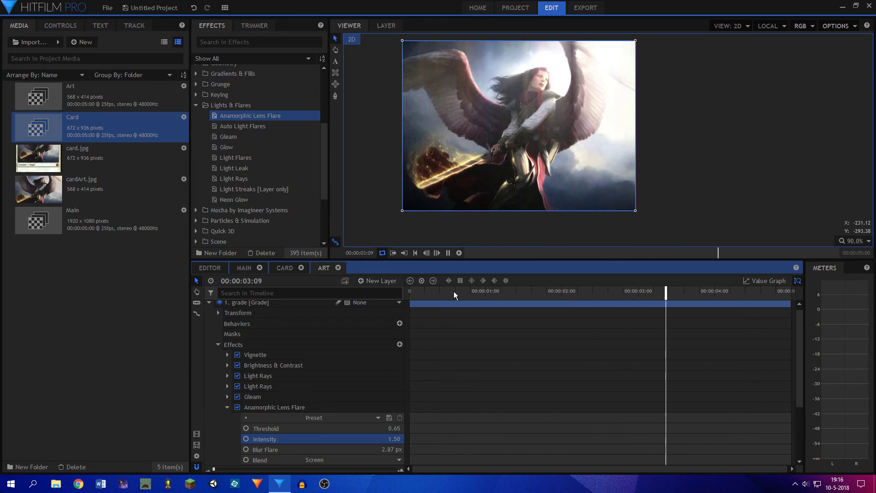
key(space)
click(228, 406)
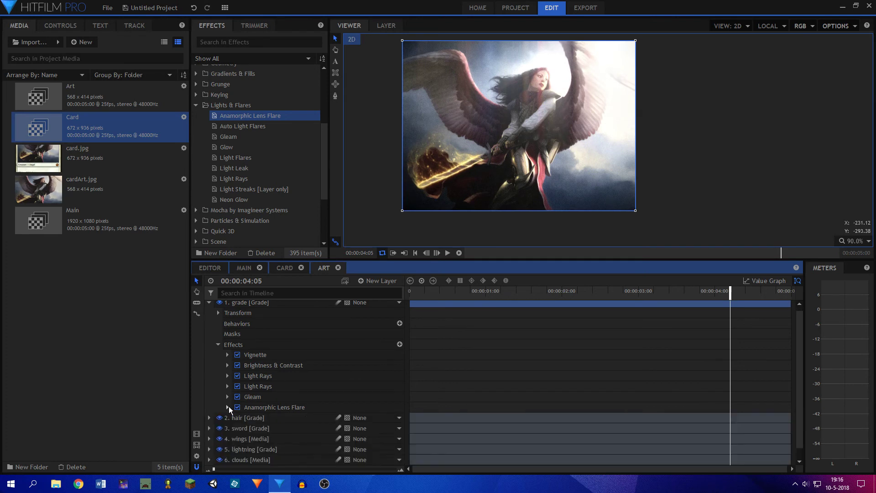
click(209, 302)
Open the Card composite and play back the animated artwork inside the full card
click(283, 270)
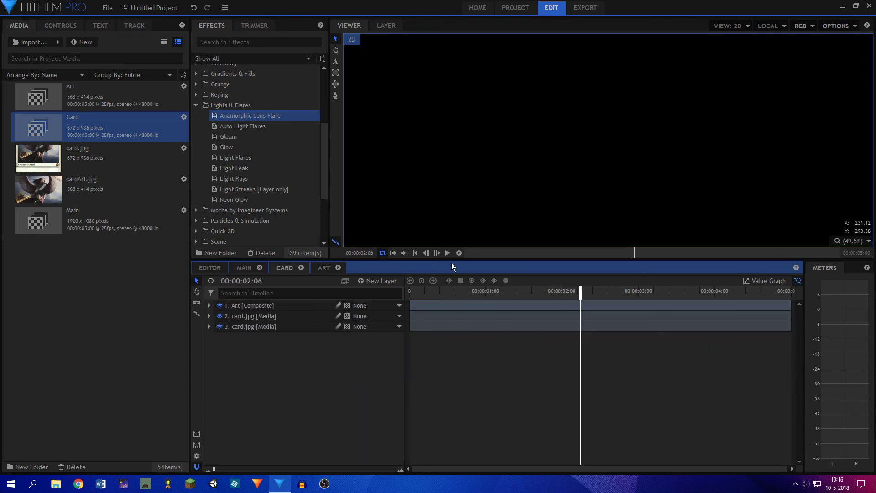
click(448, 253)
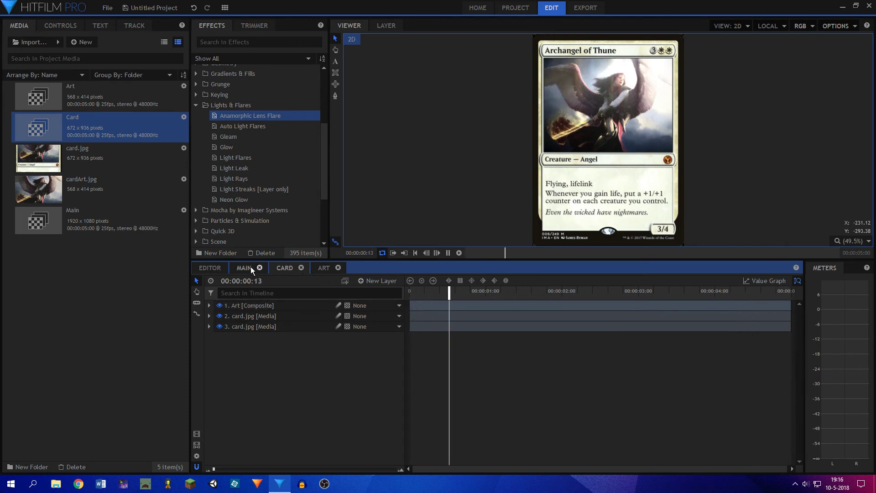
key(space)
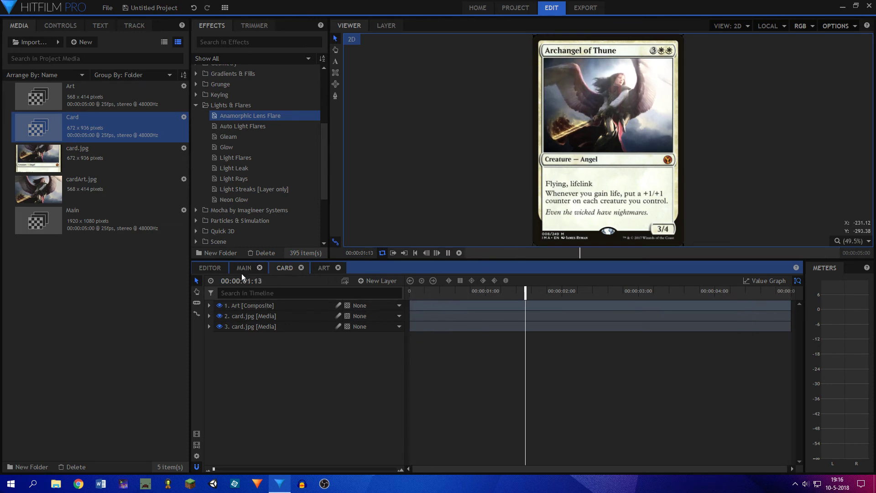
key(space)
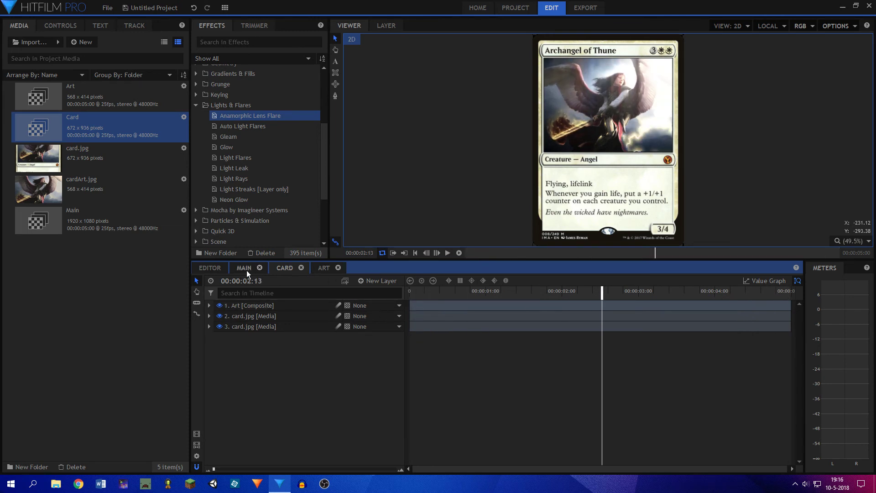
Duplicate the upper card.jpg layer in the Card composite, focusing on the oval foil stamp at the card's bottom edge
scroll(659, 204, up, 6)
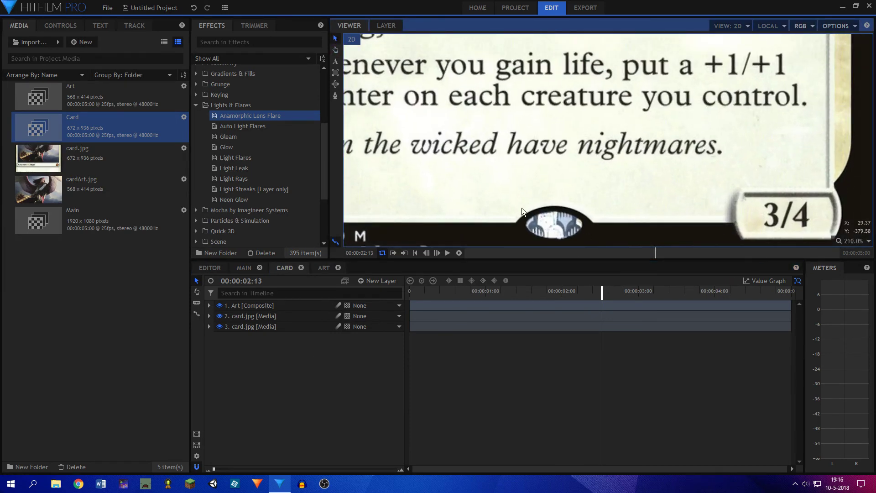
scroll(522, 208, down, 3)
scroll(561, 171, up, 1)
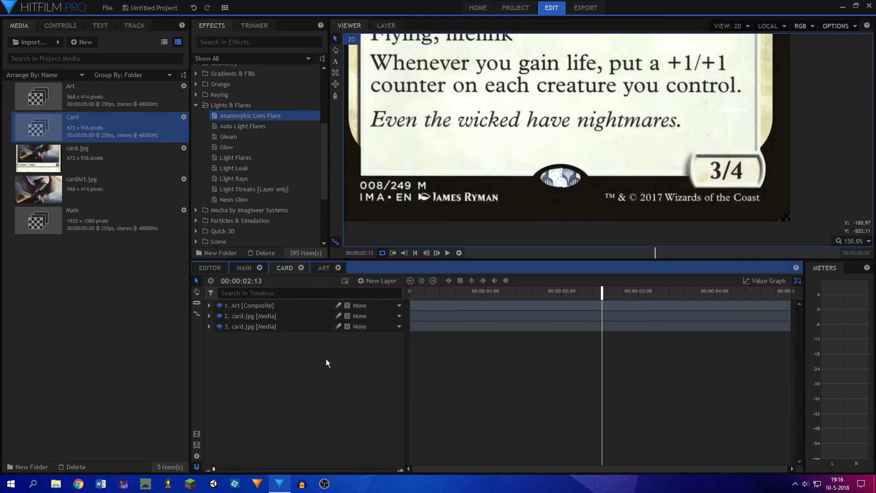
click(261, 316)
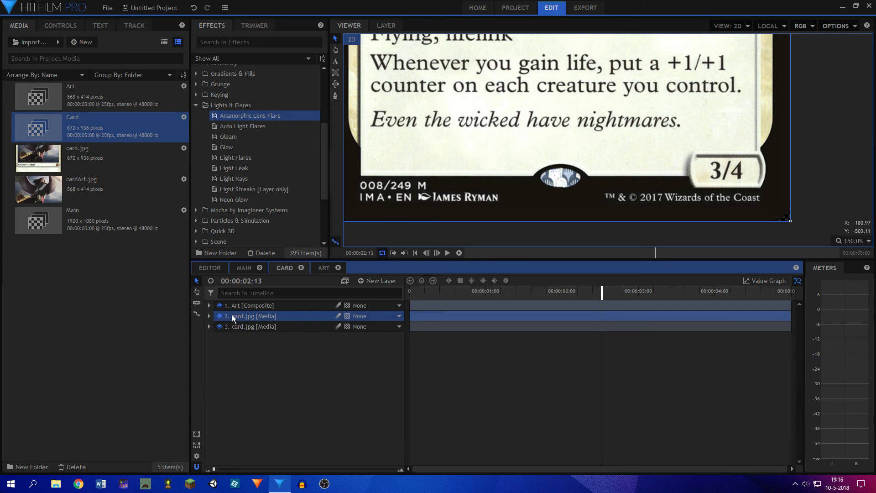
key(ctrl+d)
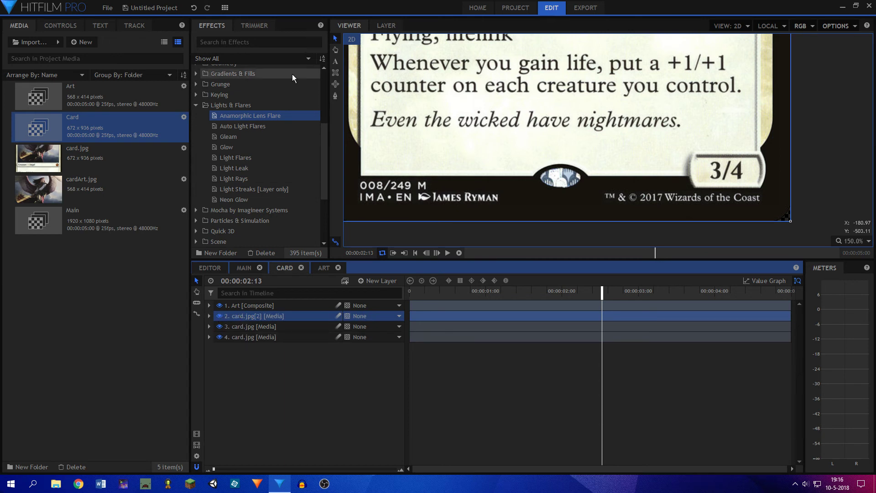
Hide the two original card.jpg layers and draw an elliptical mask around the oval foil stamp on the duplicate
click(335, 83)
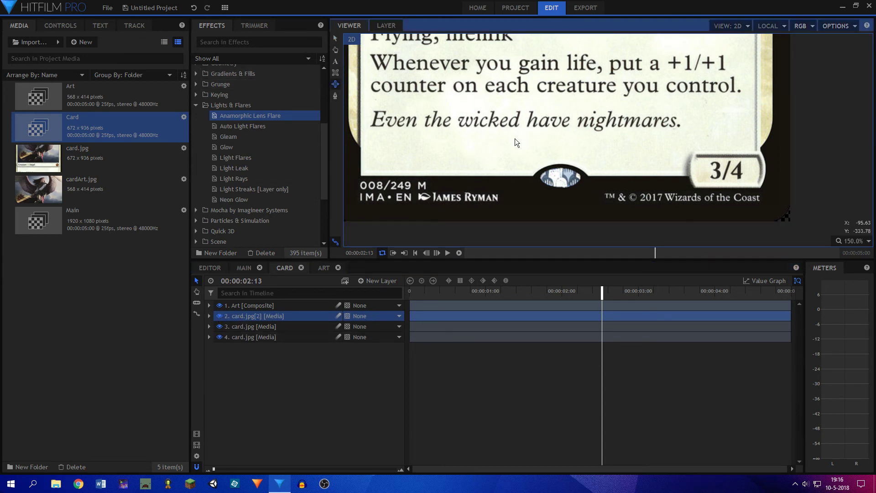
scroll(606, 178, up, 5)
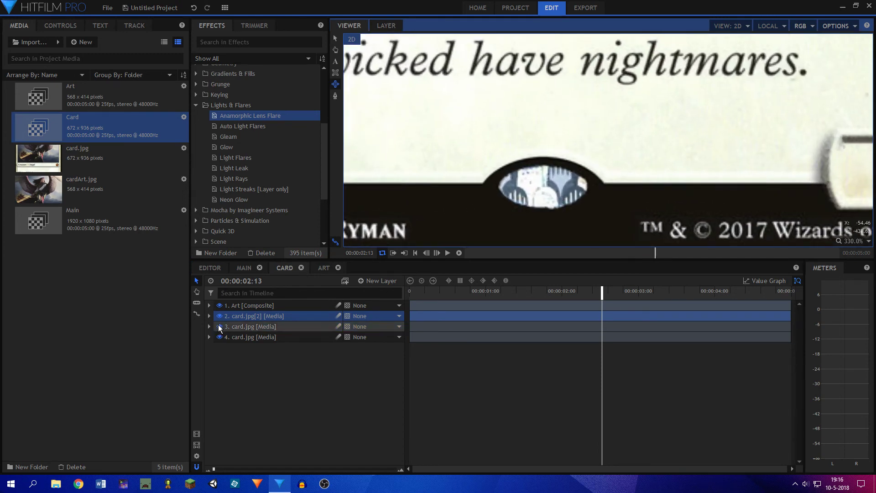
drag(219, 327, 219, 337)
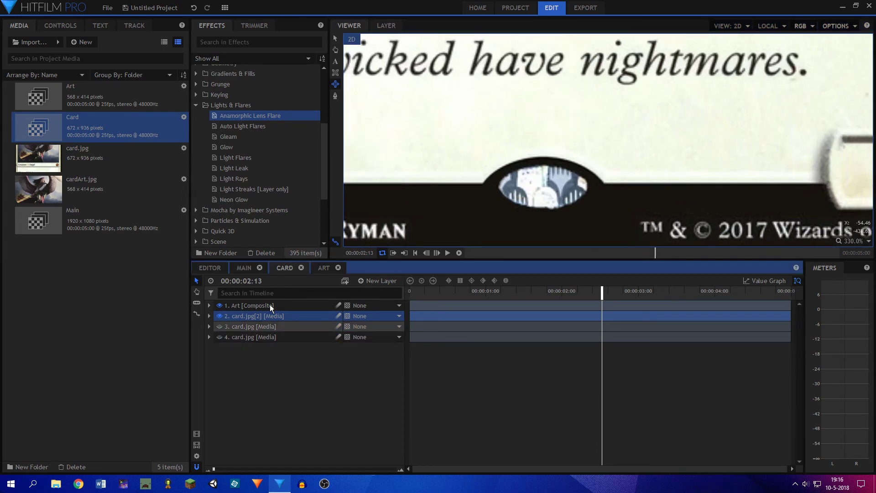
click(540, 187)
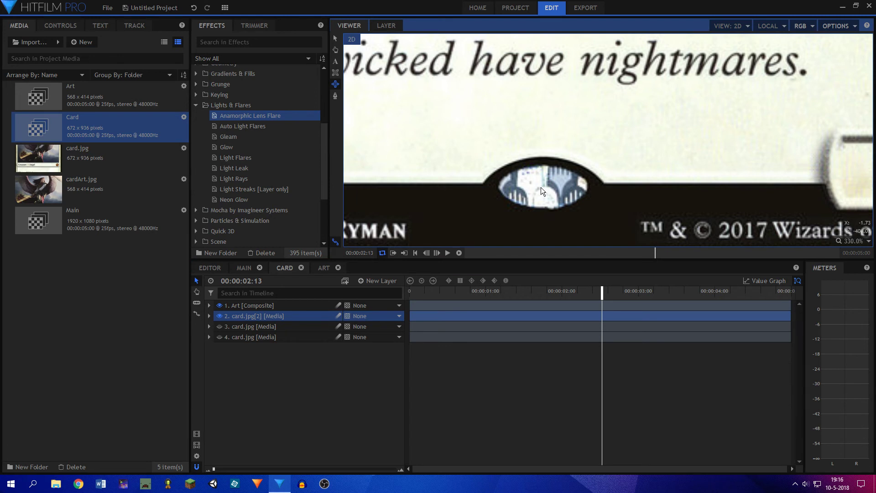
drag(540, 187, 584, 208)
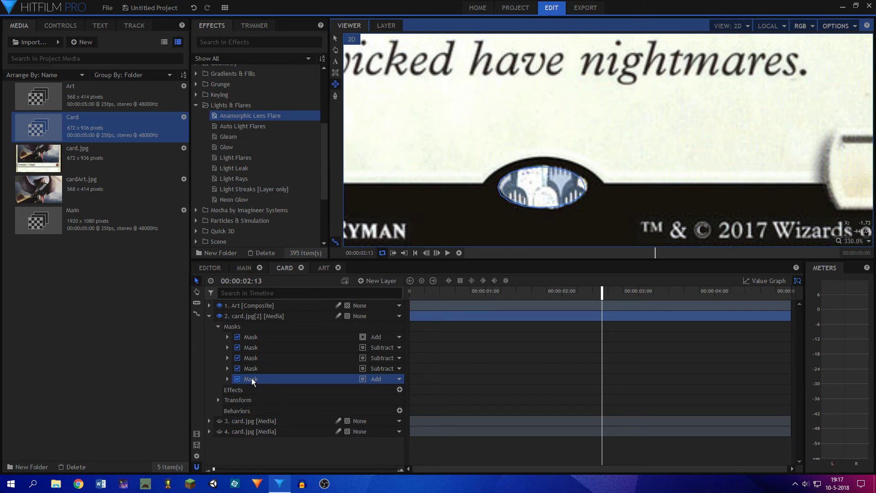
Delete the four inherited masks from the duplicated card layer, keeping only the new oval mask
click(379, 379)
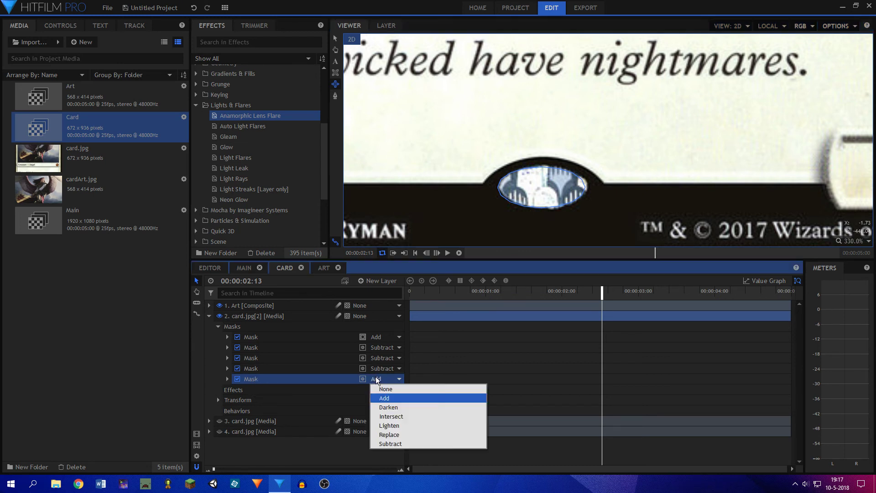
click(383, 409)
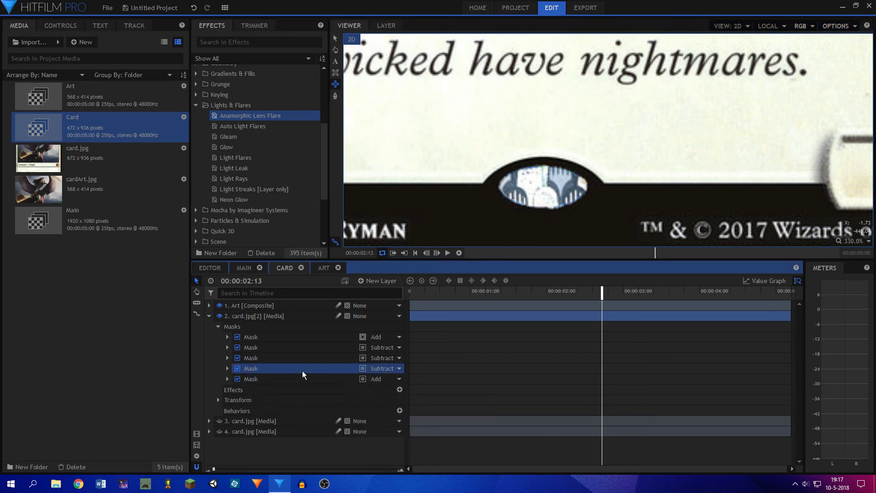
shift+click(258, 338)
key(Delete)
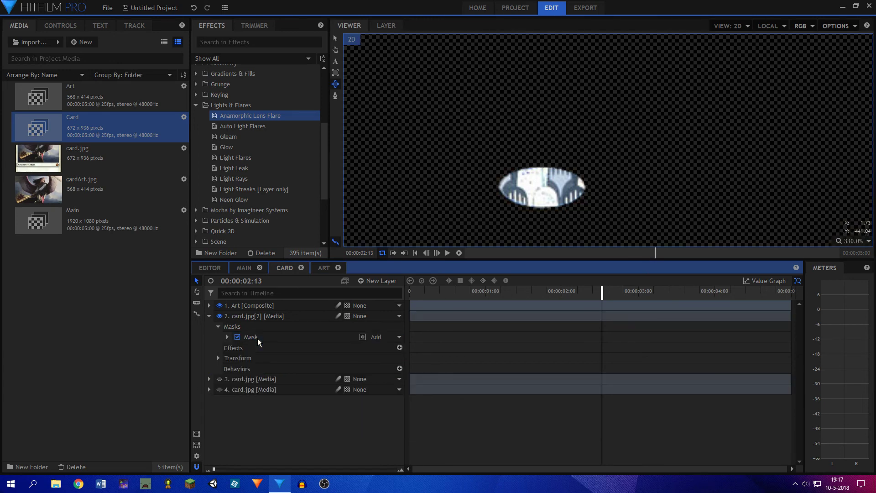
Set the oval mask's feather strength to 5 px
click(227, 338)
click(236, 349)
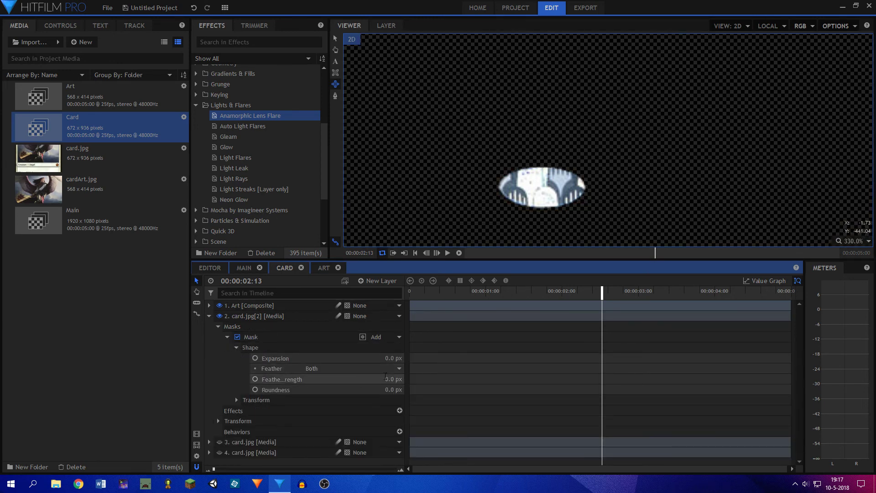
text(2)
key(Return)
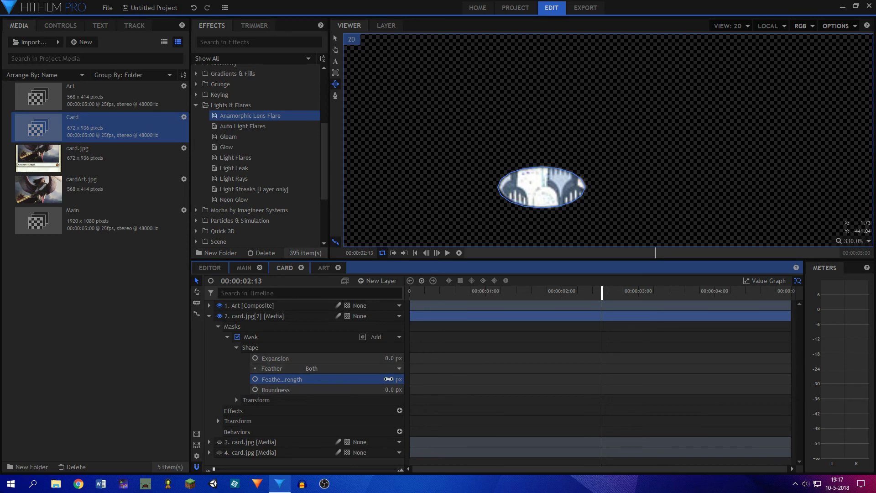
text(5)
key(Return)
click(420, 156)
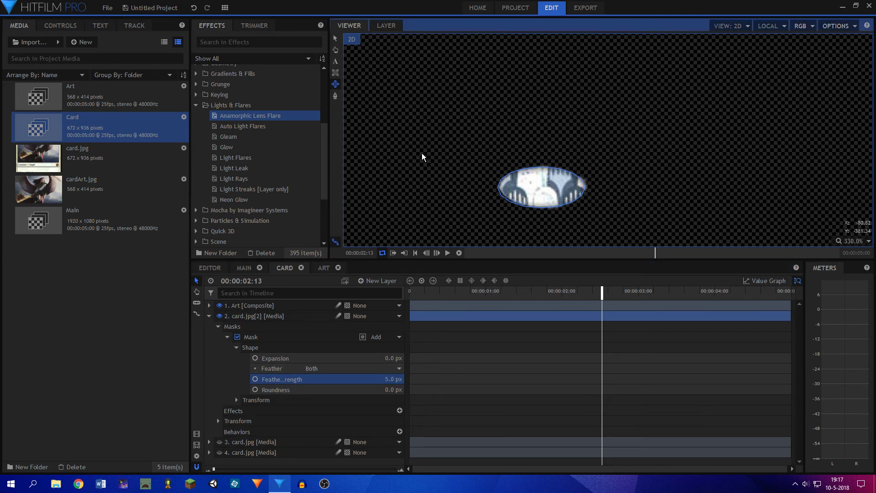
Show the two original card.jpg layers again and rename the masked duplicate to foil
click(209, 316)
click(219, 326)
click(219, 337)
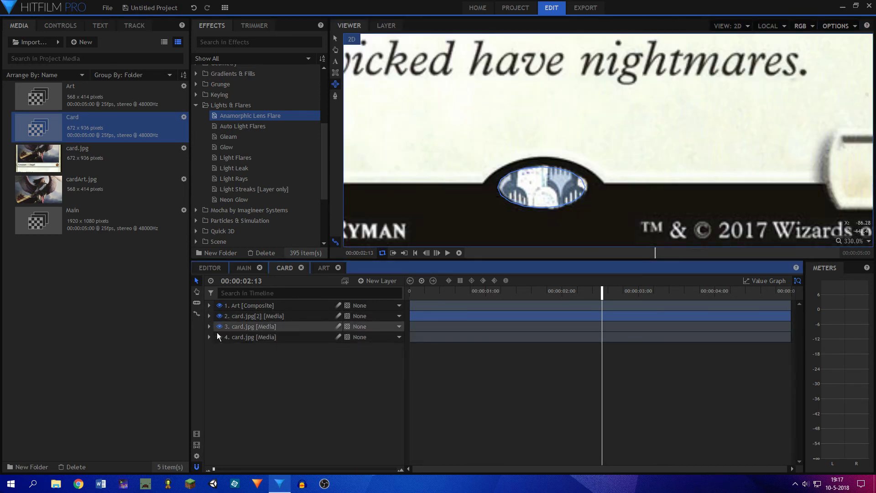
double_click(241, 317)
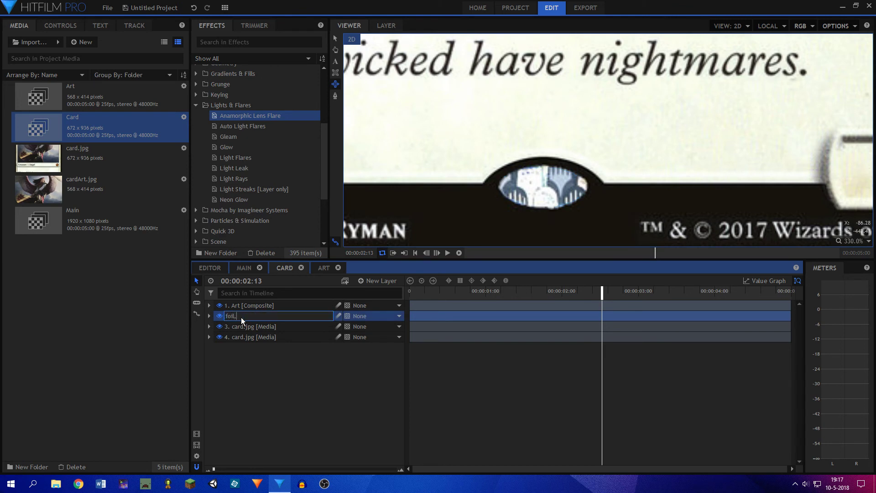
key(Return)
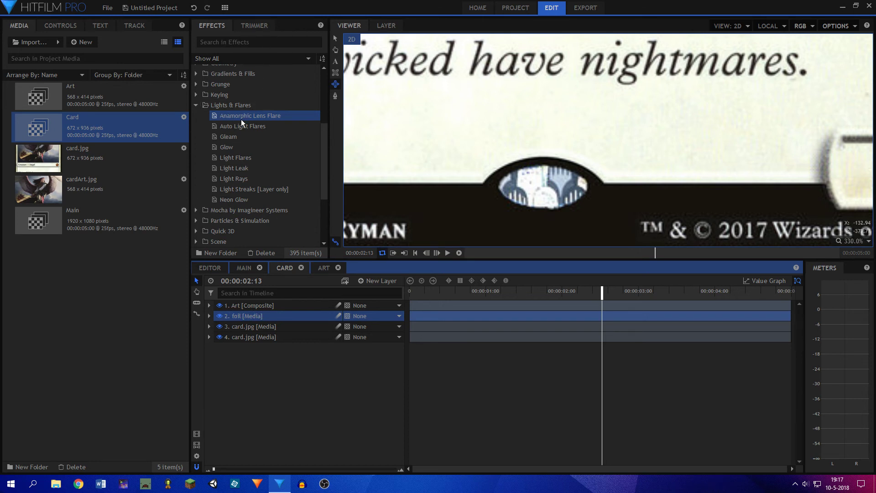
Try the Gleam effect on the foil layer, moving its centre point onto the oval foil stamp
drag(233, 137, 243, 313)
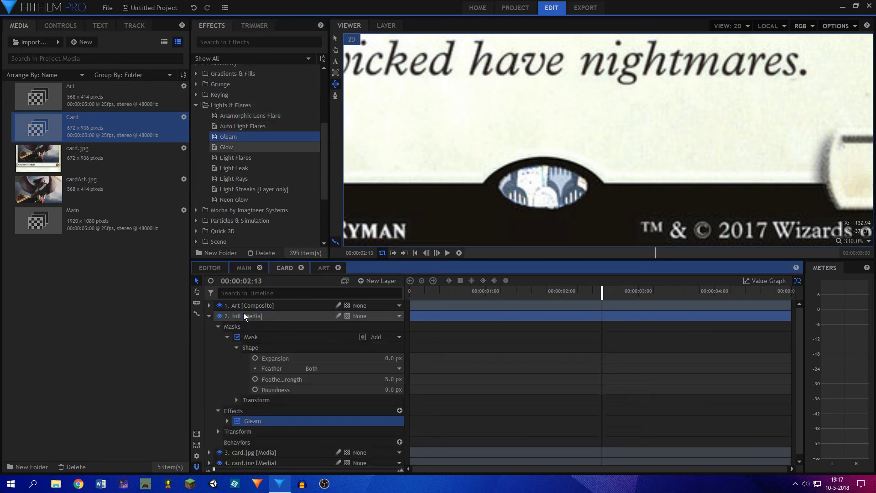
click(228, 420)
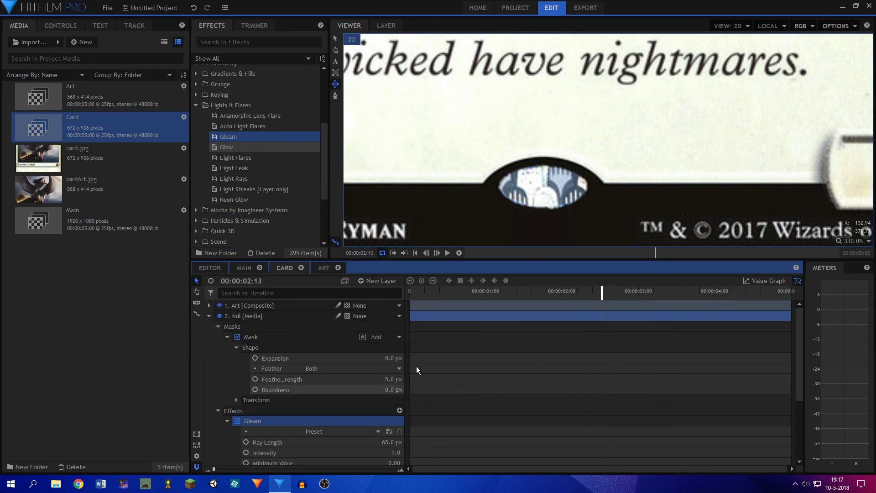
scroll(548, 112, down, 5)
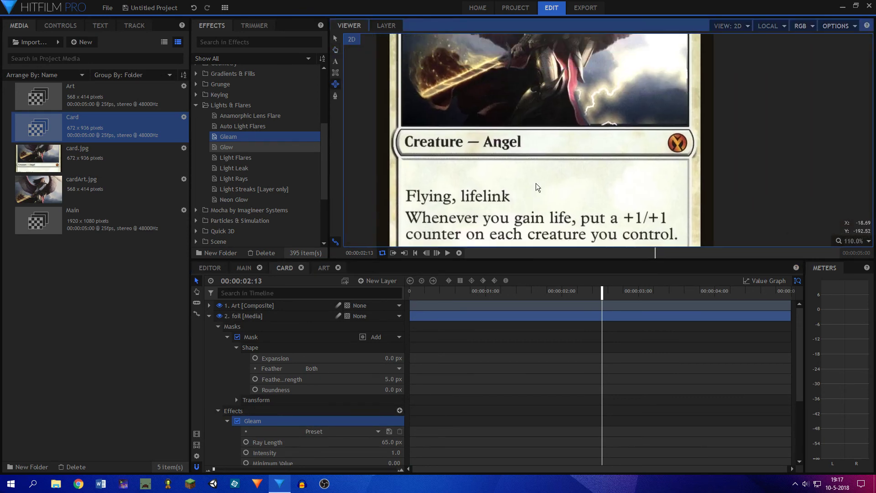
click(261, 422)
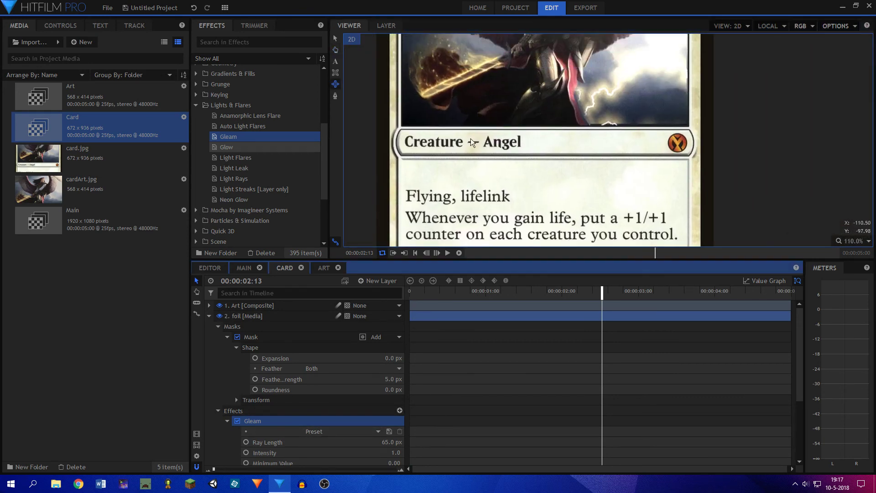
click(335, 39)
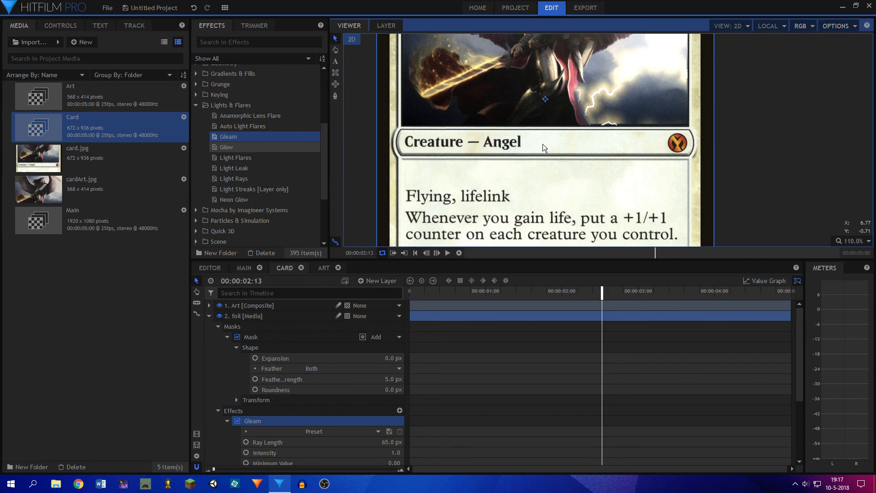
drag(559, 187, 535, 70)
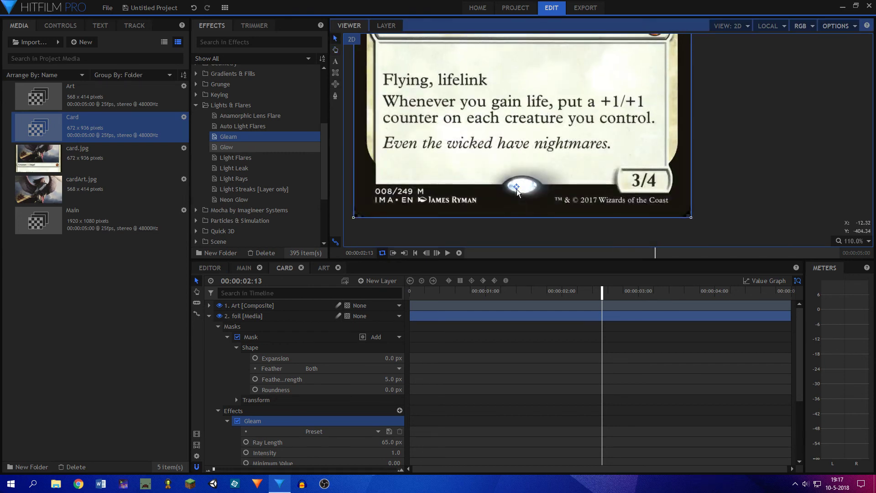
drag(517, 189, 520, 184)
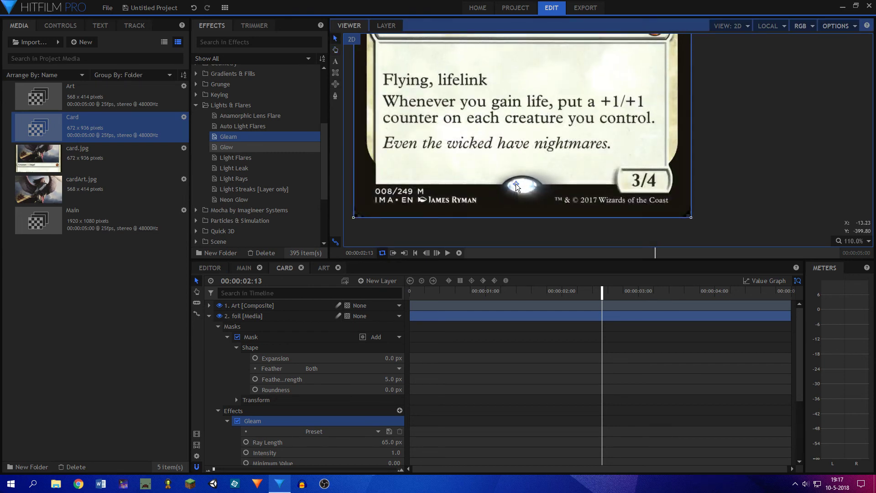
scroll(515, 183, up, 5)
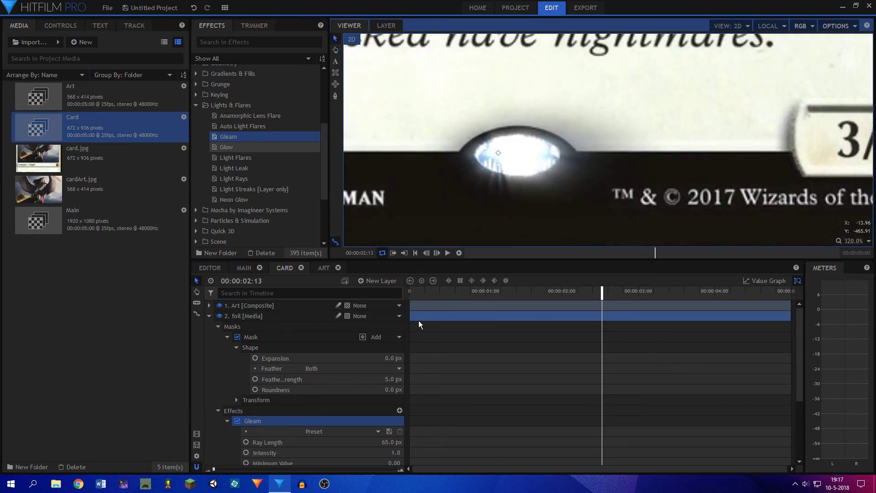
Shift the Gleam centre towards the stamp's upper-left edge at the timeline start, and remove the effect from the foil layer
click(419, 323)
drag(602, 291, 386, 292)
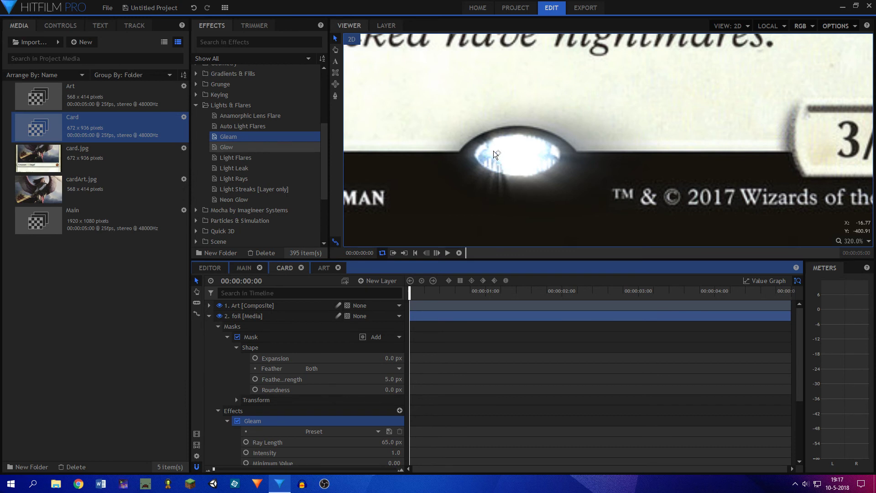
mouse_move(498, 152)
mouse_down()
mouse_move(289, 159)
mouse_move(255, 221)
mouse_move(472, 214)
mouse_move(530, 148)
mouse_move(486, 146)
mouse_up()
click(259, 422)
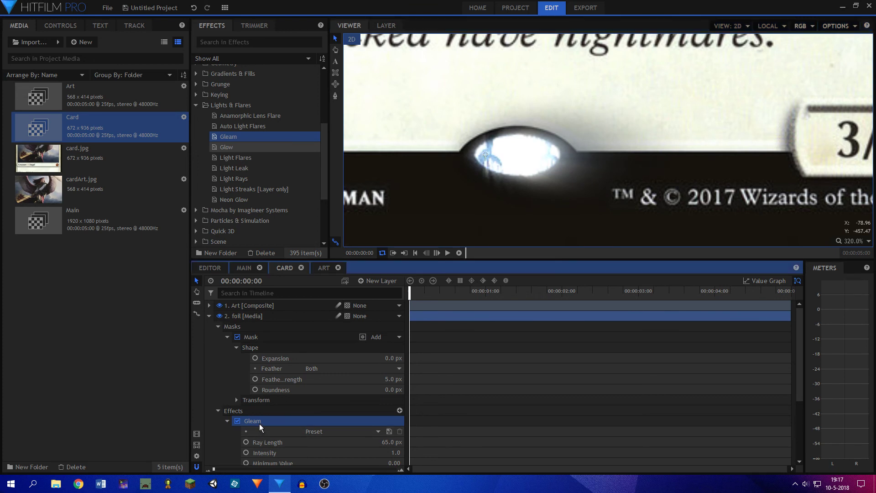
key(Delete)
Apply the Light Streaks effect to the foil layer and expand its settings
click(227, 146)
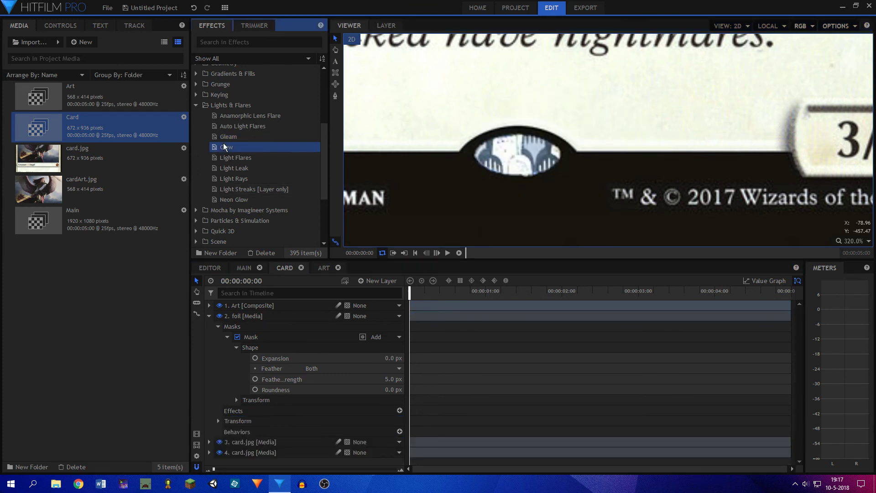
drag(248, 190, 270, 400)
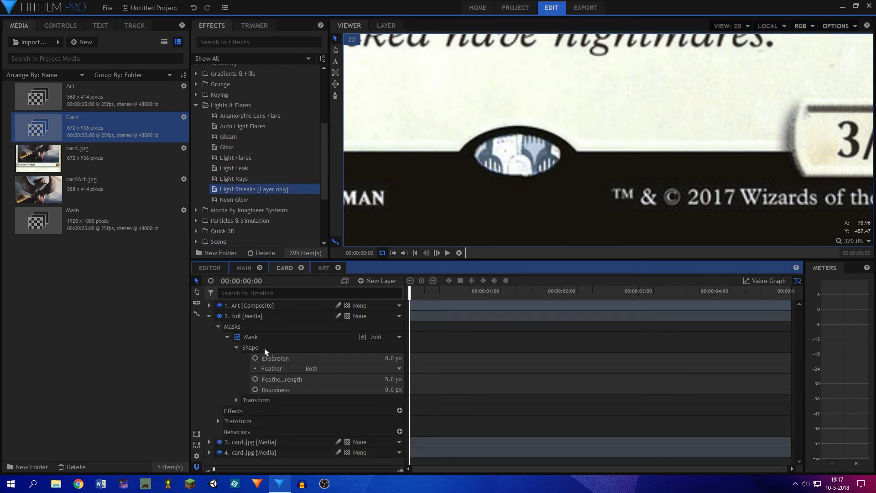
drag(254, 318, 251, 318)
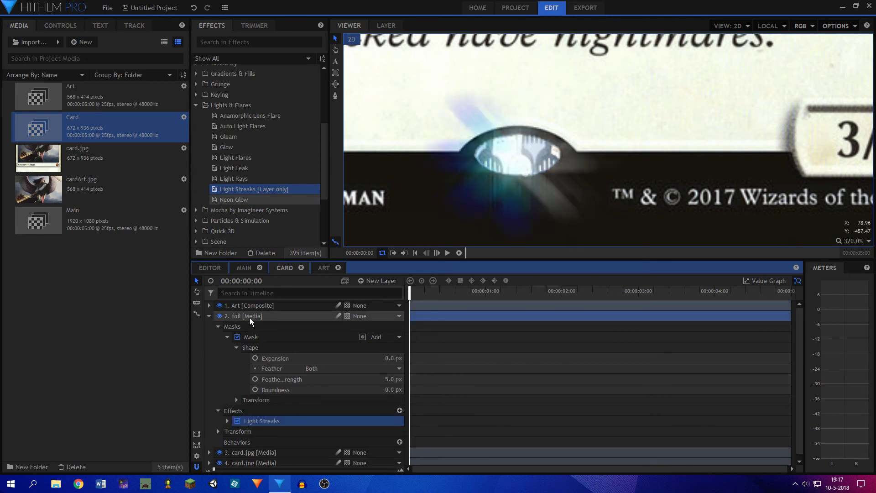
scroll(538, 137, down, 3)
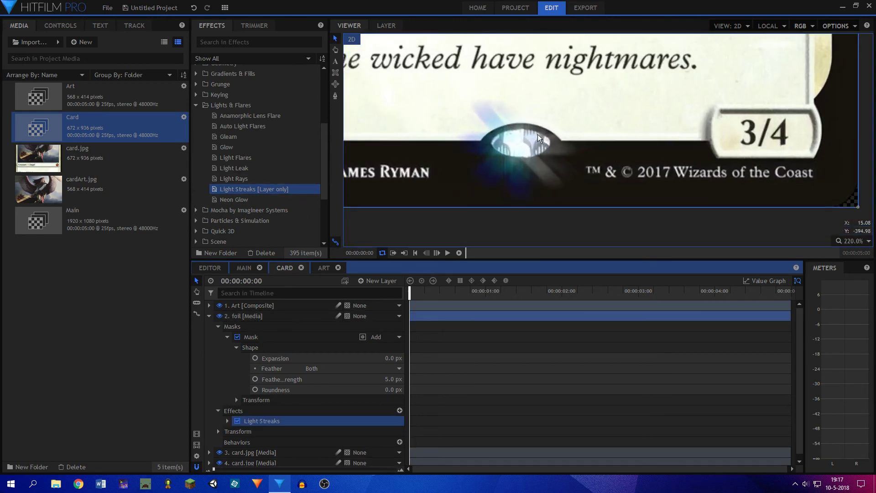
scroll(538, 136, up, 3)
click(228, 421)
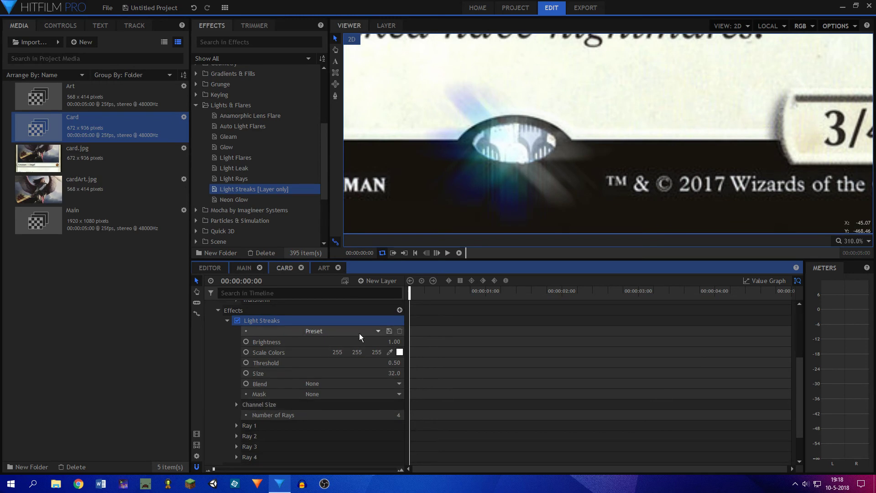
Try a Light Streaks size of 10.0 on the foil stamp and reduce it to 1.0 at the timeline start
scroll(359, 336, up, 3)
scroll(498, 151, down, 5)
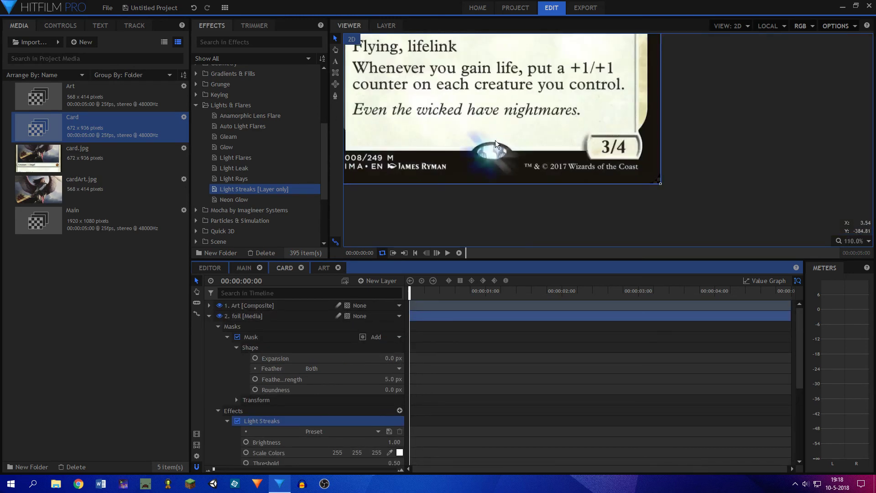
scroll(497, 151, up, 4)
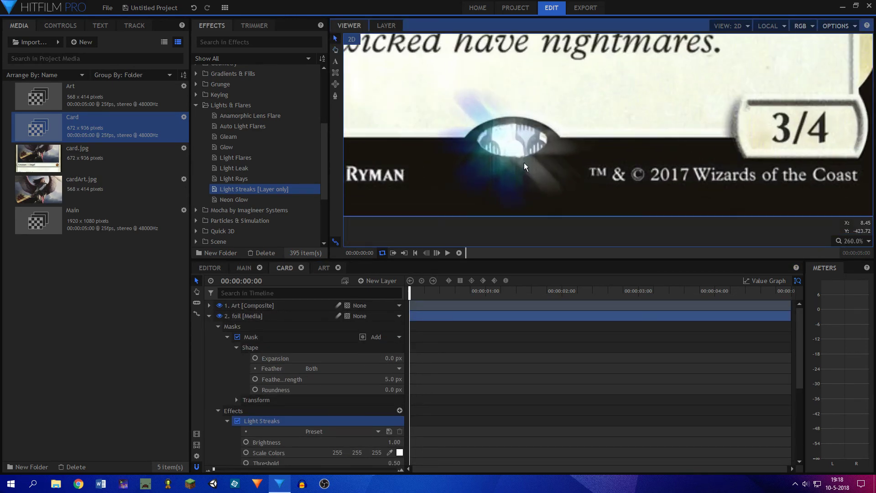
scroll(343, 420, down, 4)
scroll(268, 360, up, 3)
scroll(275, 360, down, 2)
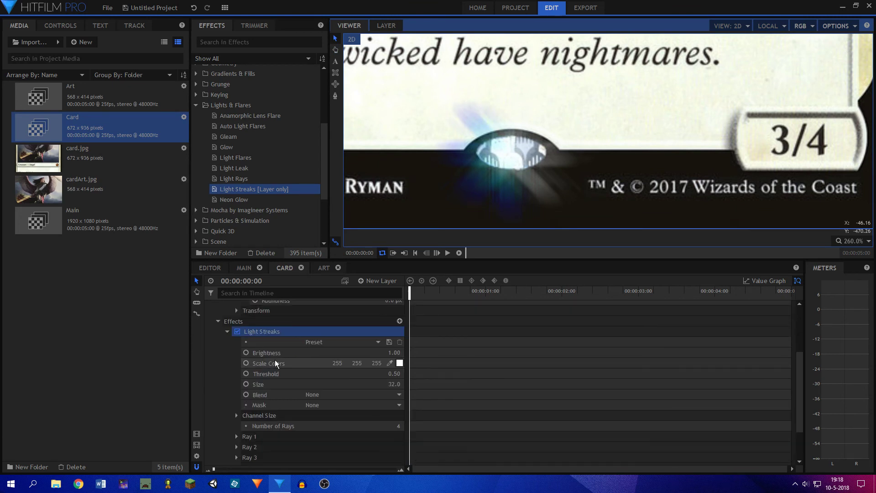
mouse_move(371, 383)
mouse_down()
mouse_move(338, 384)
mouse_move(359, 384)
mouse_up()
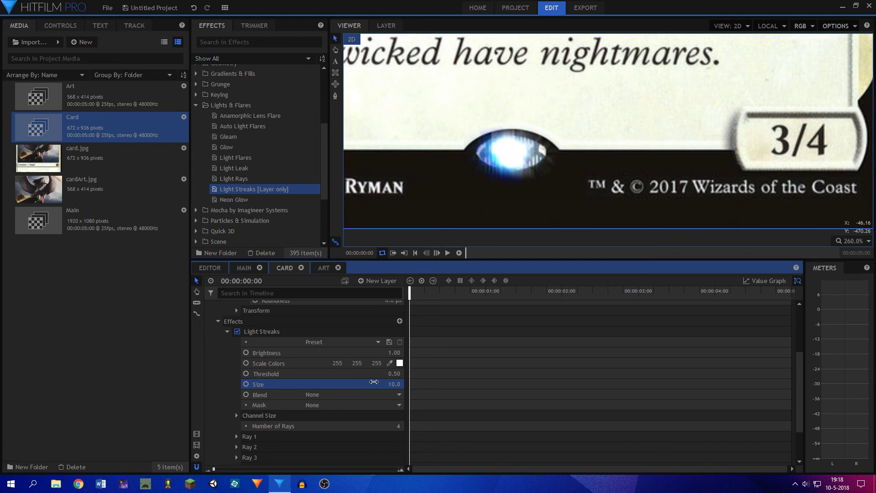
text(1)
key(Return)
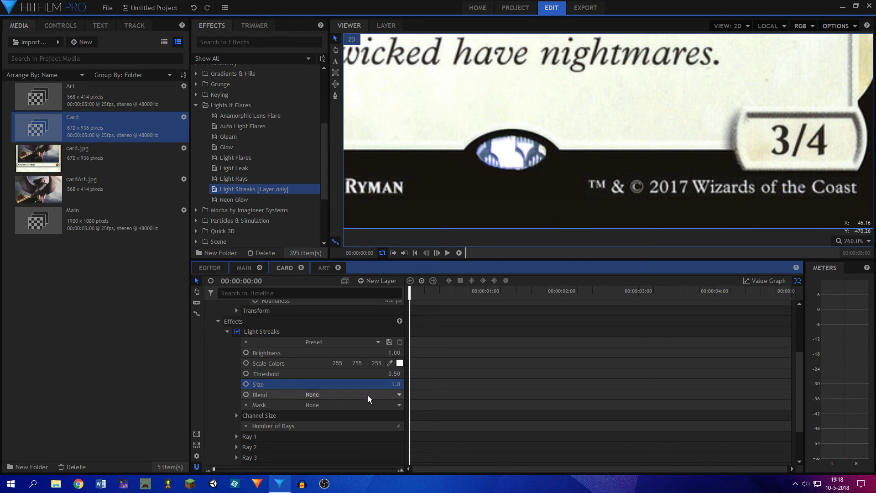
Keyframe the Light Streaks size at 1.0 for the start and 00:00:04:24, and at 10.0 for 00:00:02:14
drag(718, 305, 796, 296)
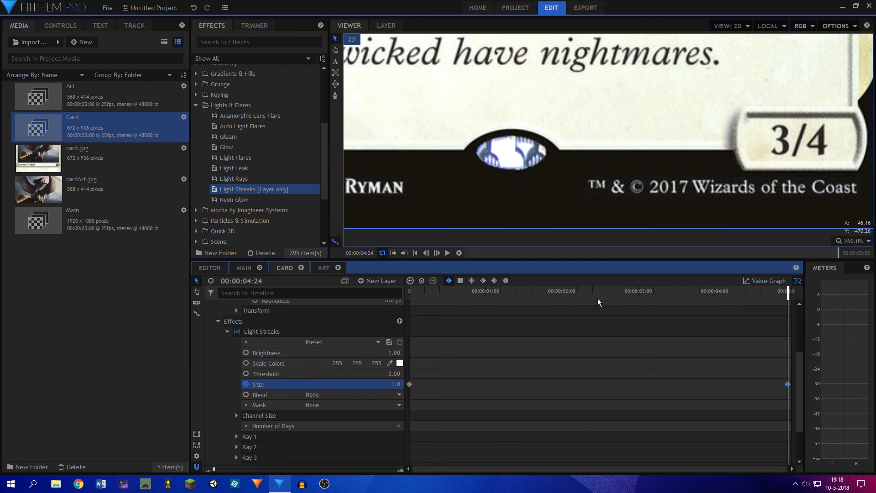
key(Left)
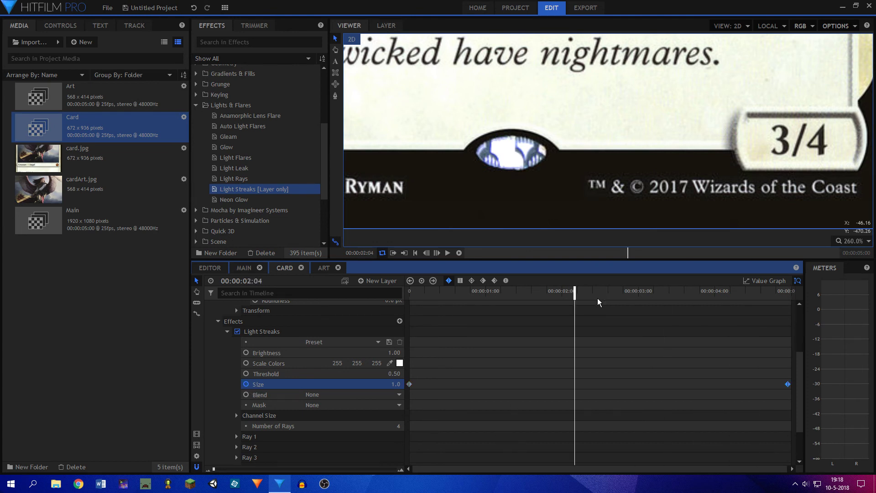
key(Right)
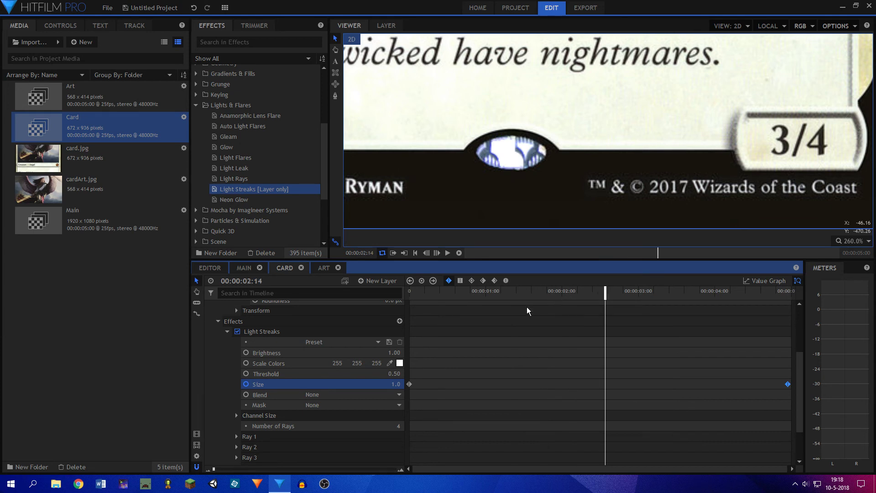
text(0)
key(Return)
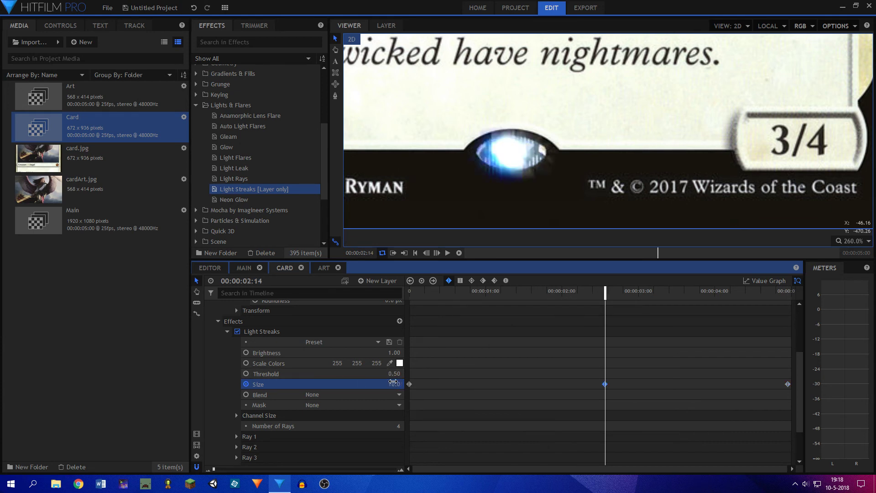
Change all three Light Streaks size keyframes to eased interpolation and play the glow from the timeline start
drag(412, 379, 792, 385)
click(500, 299)
drag(500, 293, 252, 291)
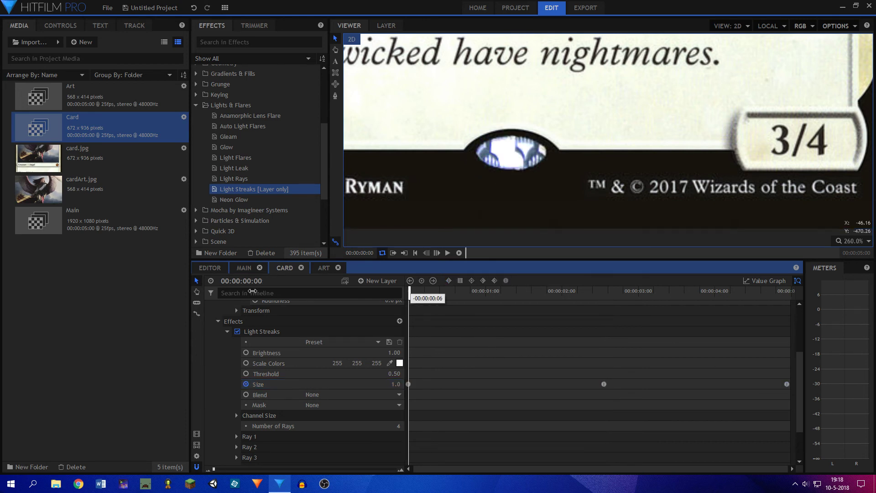
key(space)
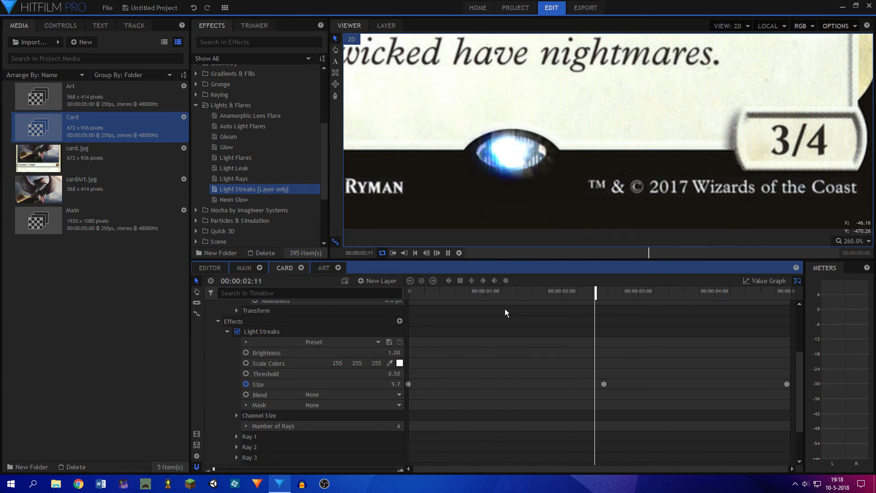
key(space)
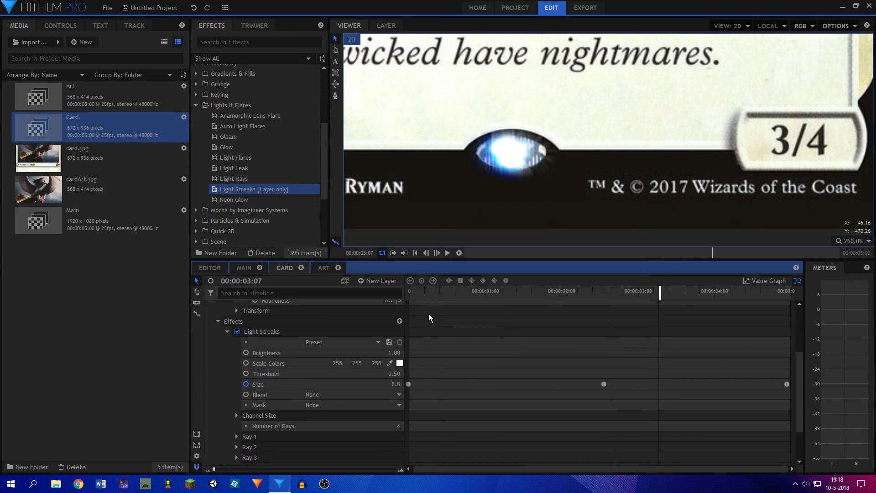
Try a bright green scale colour (87, 255, 26) on the Light Streaks effect
click(401, 362)
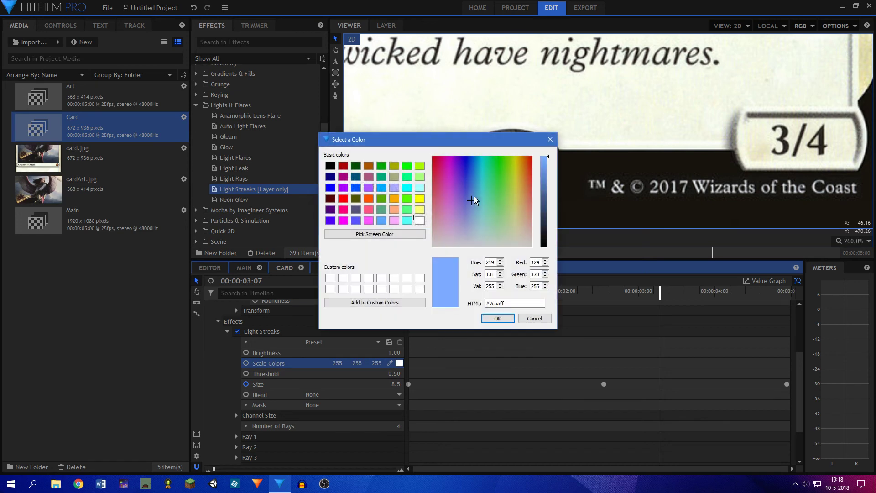
click(503, 167)
click(494, 323)
Set the Light Streaks scale colours to a pale blue of 208, 233, 255
click(400, 363)
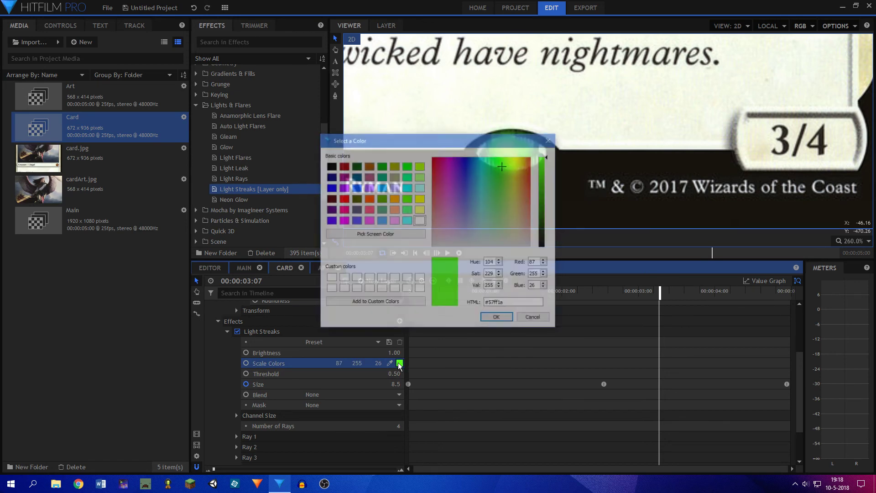
drag(461, 245, 563, 296)
drag(483, 243, 474, 231)
click(497, 318)
Set the Light Streaks brightness to 0.70 and scrub through the timeline to check the stamp's glow
drag(427, 295, 376, 296)
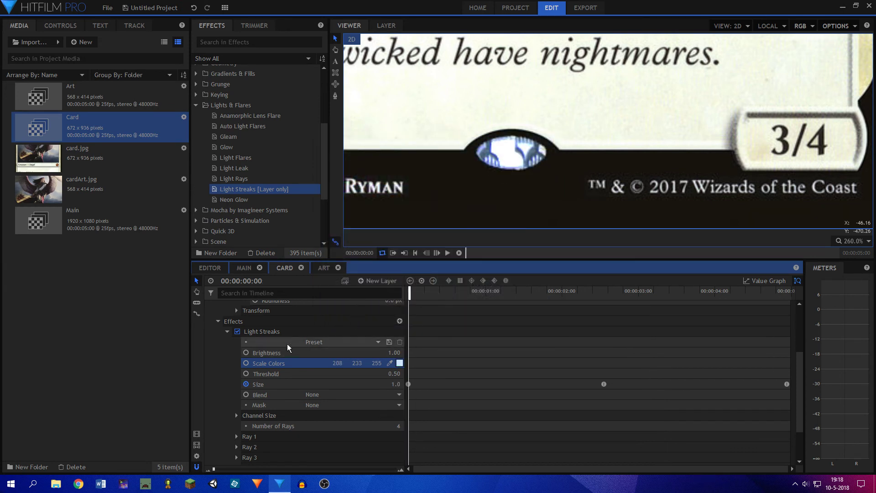
drag(395, 353, 398, 353)
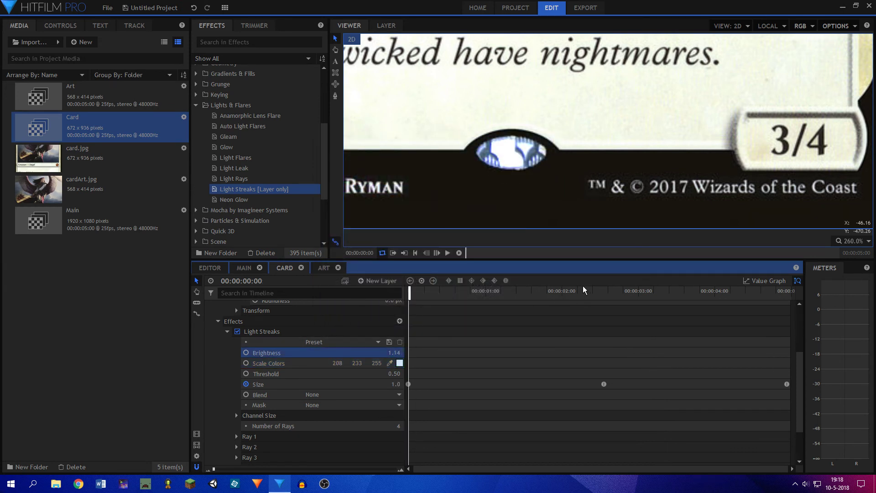
drag(584, 289, 592, 292)
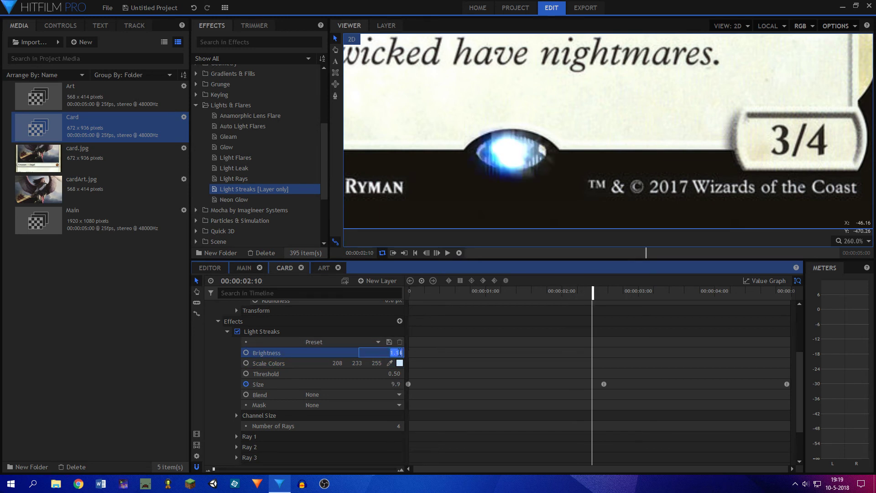
key(Return)
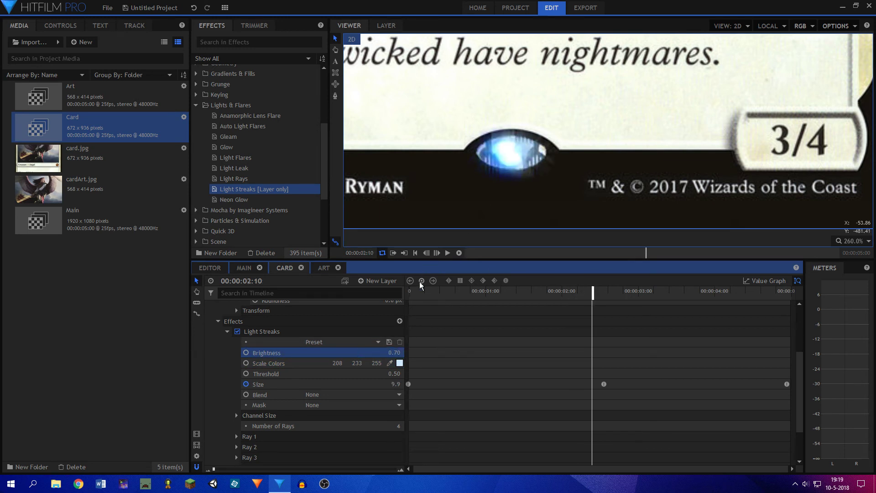
drag(420, 291, 708, 292)
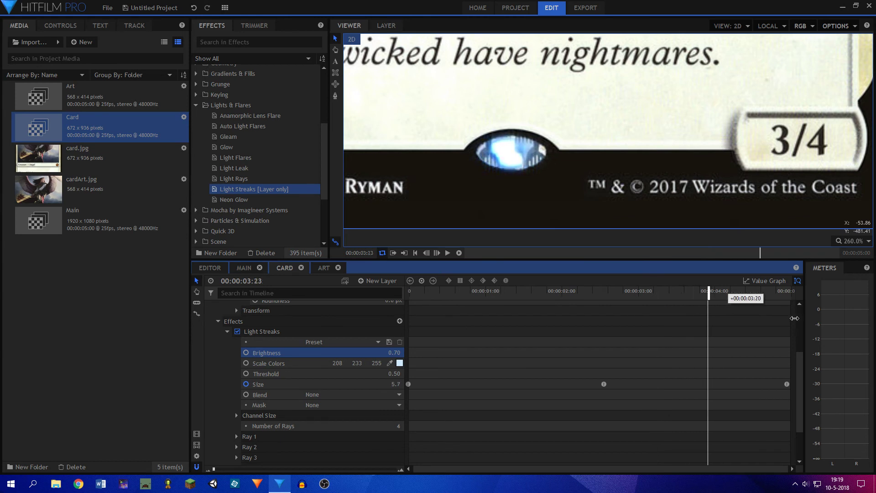
mouse_move(795, 318)
mouse_down()
mouse_move(806, 296)
mouse_move(409, 297)
mouse_up()
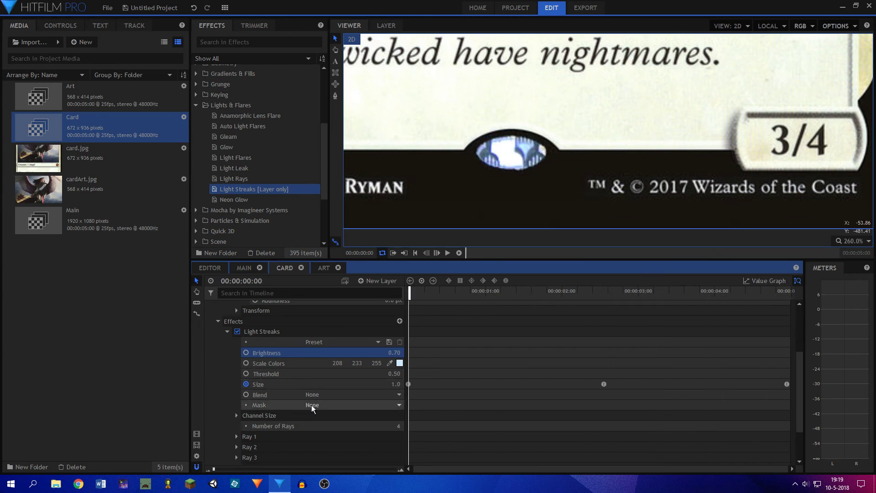
Collapse the foil layer's properties and fit the whole card in the viewer
scroll(243, 416, down, 2)
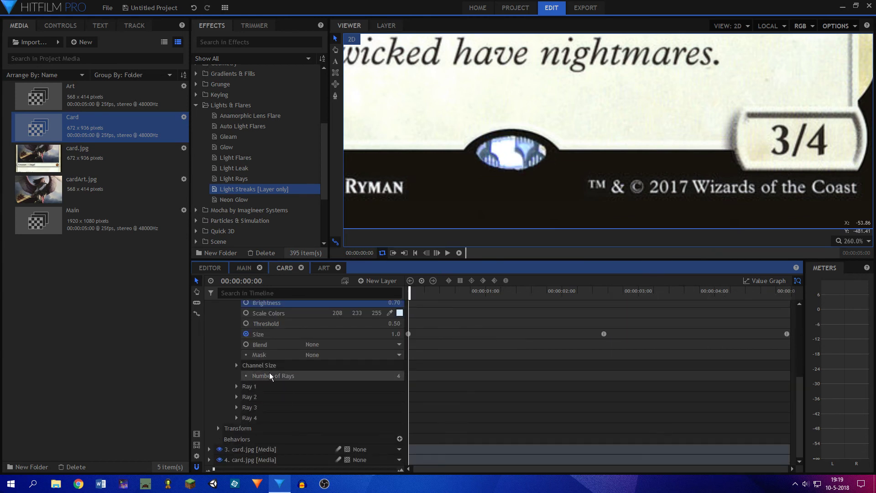
scroll(240, 366, up, 5)
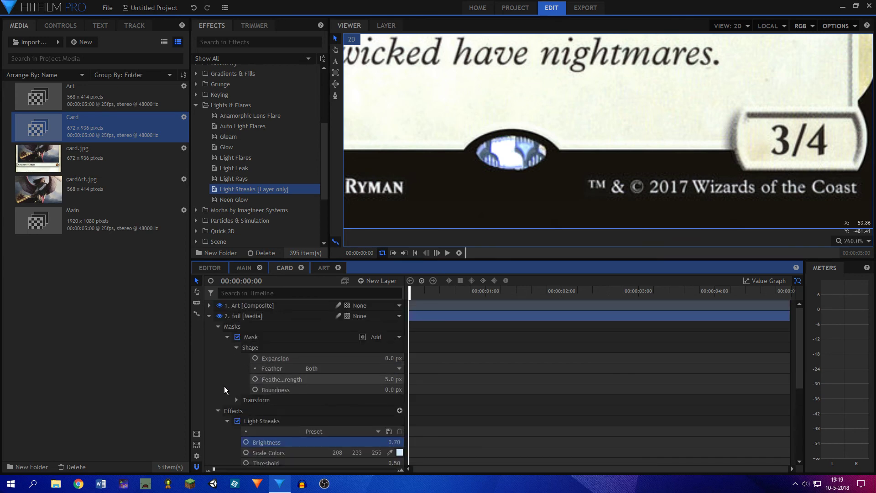
click(209, 316)
scroll(596, 151, down, 3)
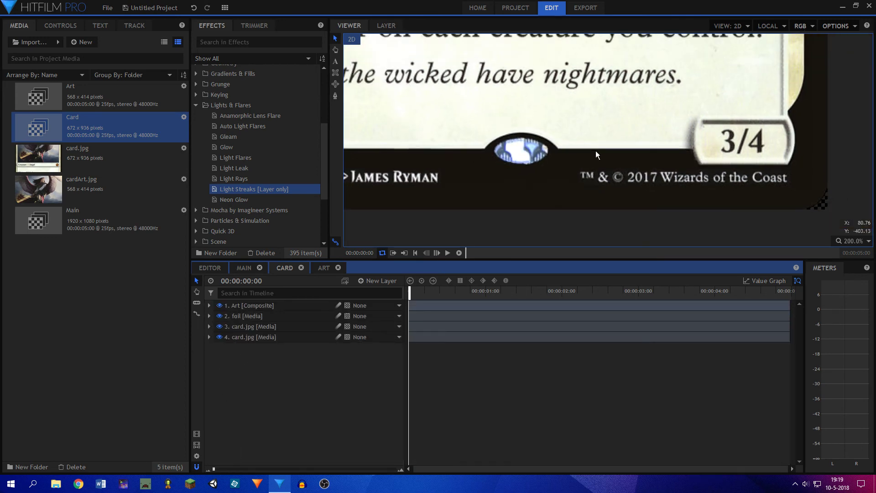
click(857, 241)
click(847, 347)
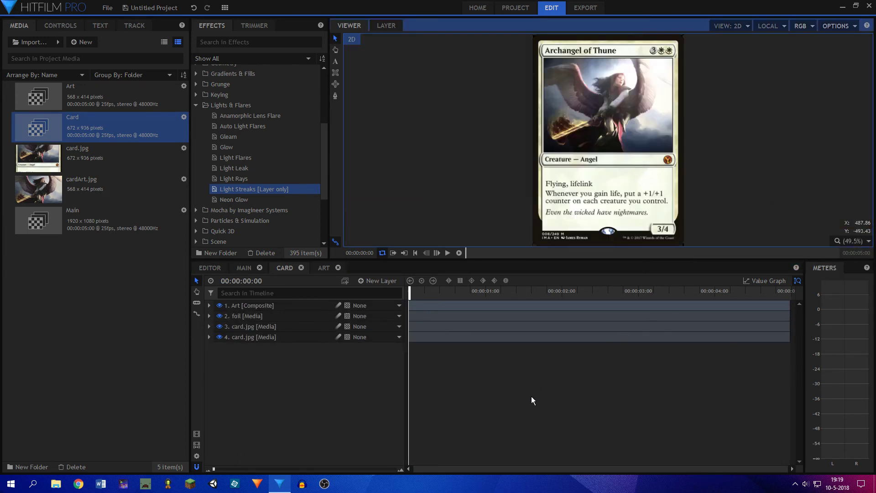
Play the Card composite to review the pulsing foil stamp together with the animated artwork
key(space)
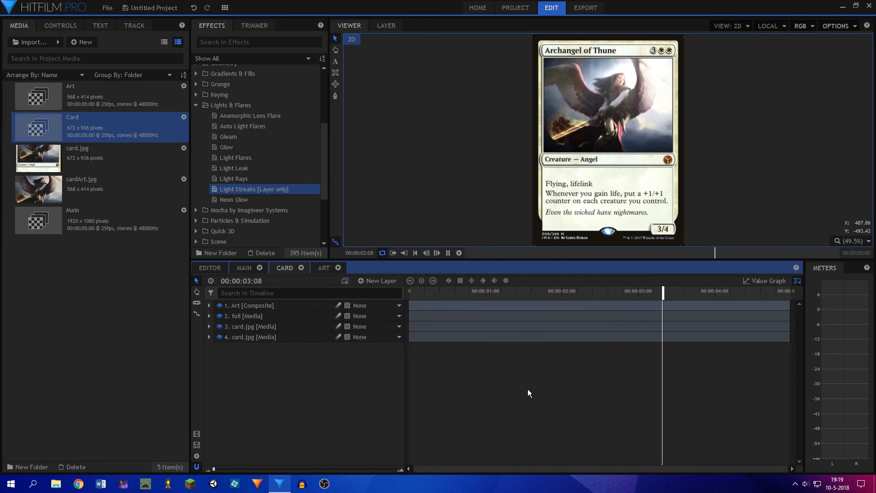
click(422, 291)
key(space)
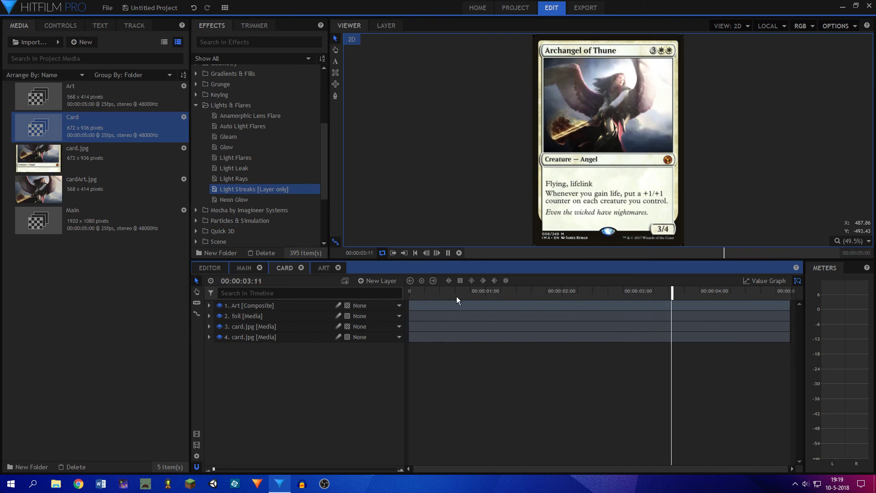
key(space)
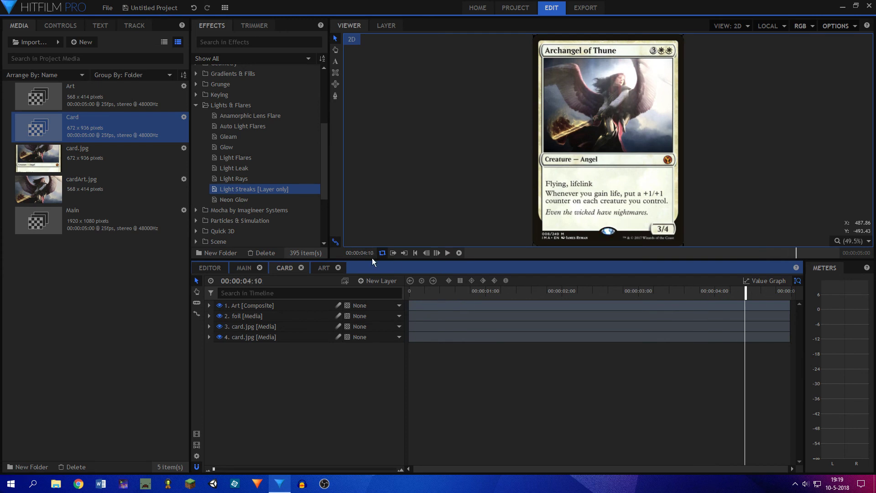
Open the Main composite's timeline and fit its frame in the viewer
click(258, 270)
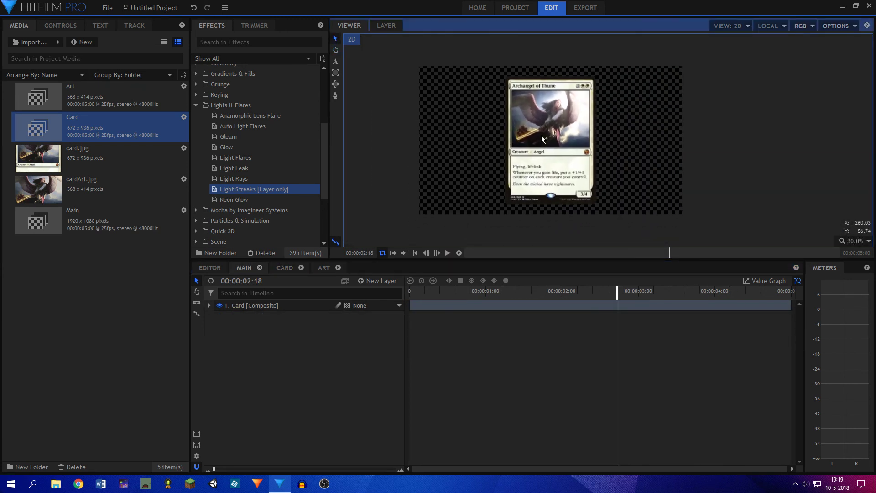
click(854, 240)
click(843, 349)
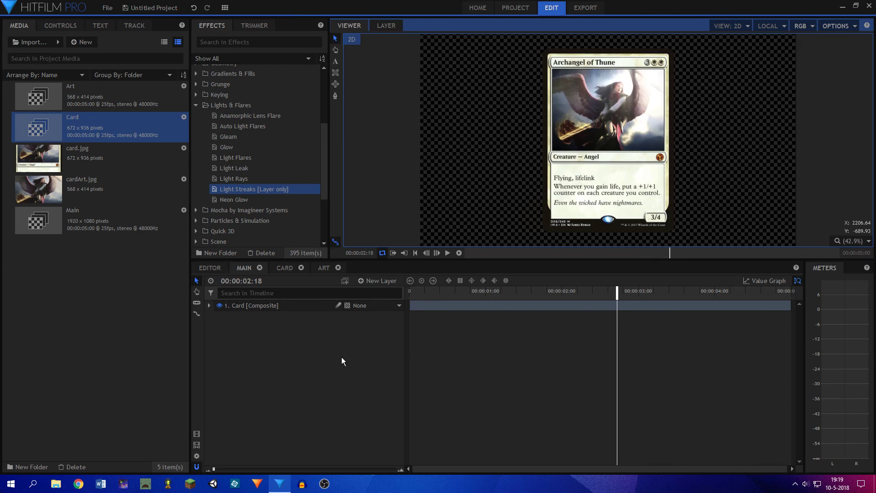
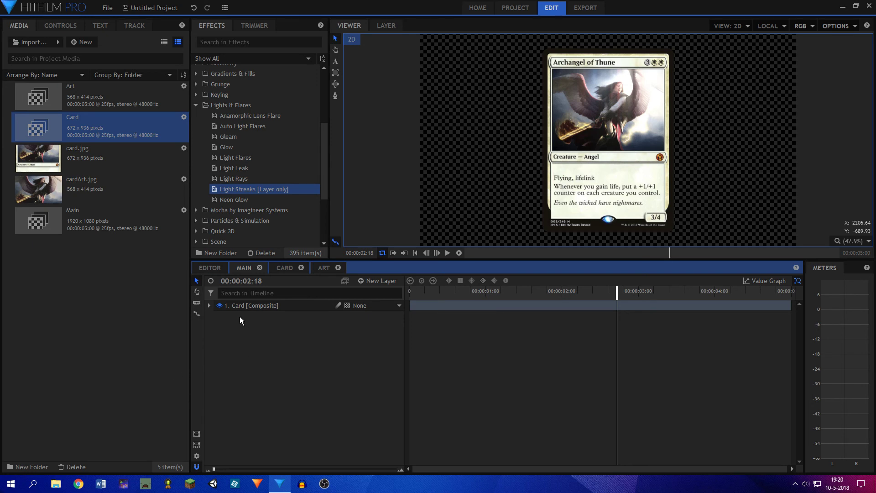
Convert the Card layer in the Main composite to a 3D layer and add a camera
click(418, 290)
key(Home)
click(381, 281)
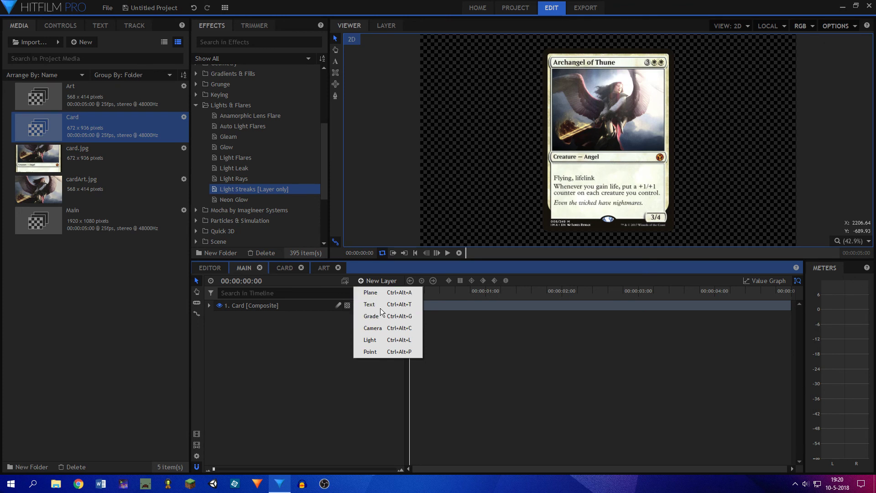
click(352, 315)
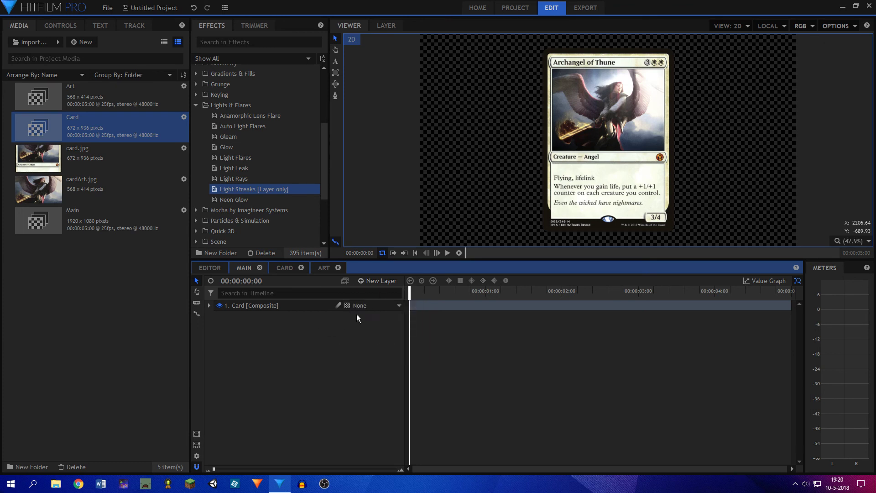
click(347, 305)
click(355, 327)
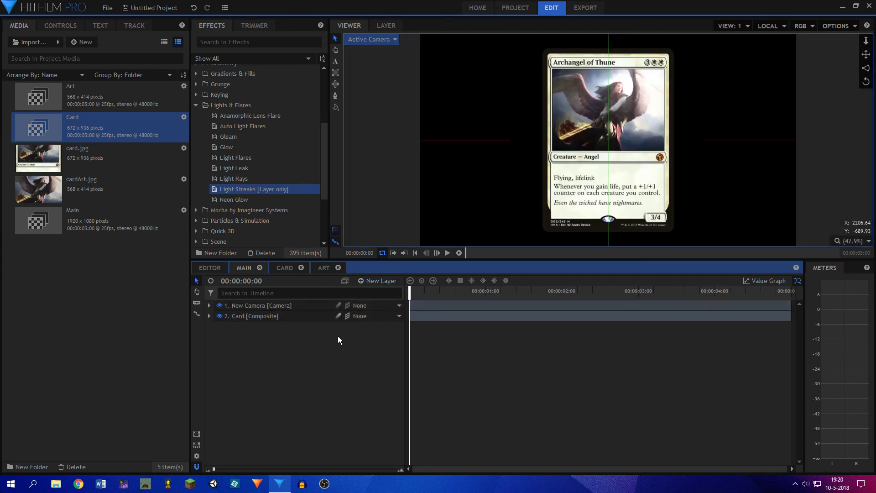
Set the Card layer's Rotation (Y) to -5 and keyframe it at the start of the timeline
click(209, 316)
click(219, 348)
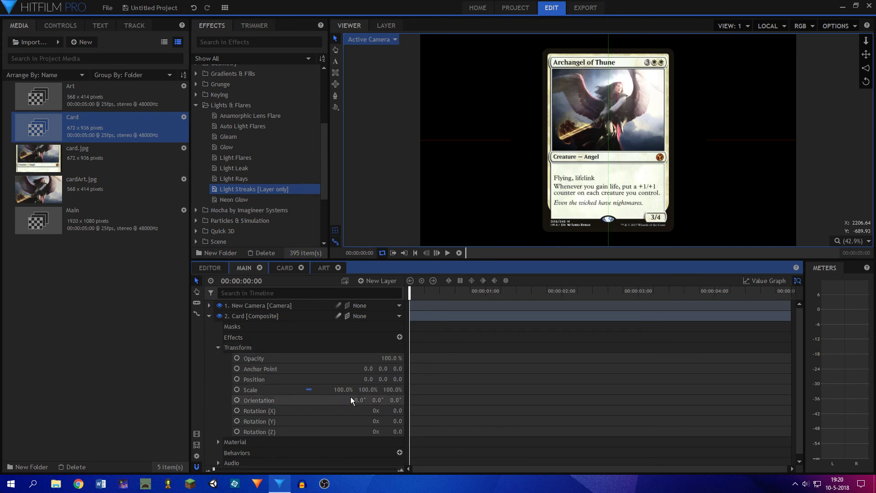
mouse_move(395, 421)
mouse_down()
mouse_move(405, 417)
mouse_move(395, 420)
mouse_up()
click(396, 420)
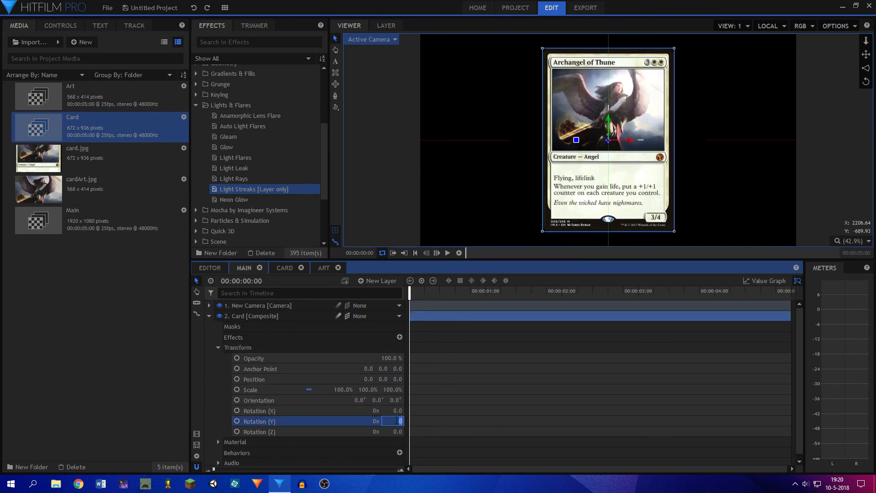
text(-5)
key(Return)
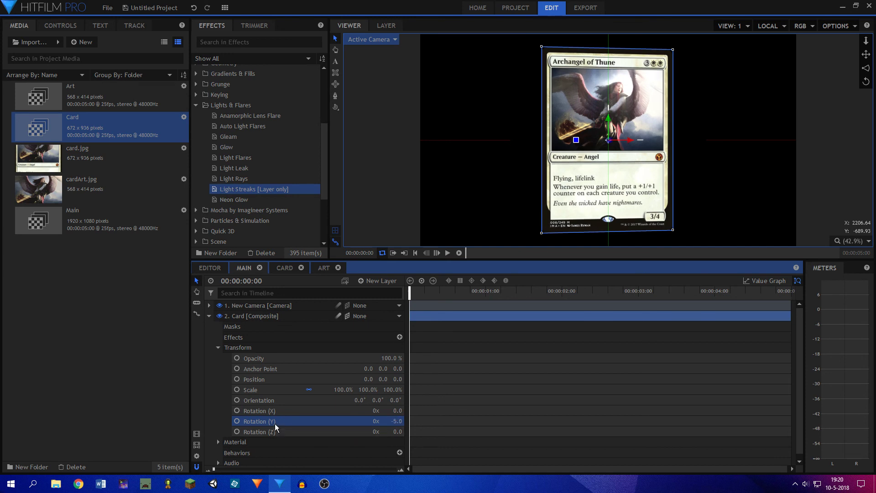
click(237, 422)
Keyframe the card's Rotation (Y) at 0 at 00:00:02:12
click(598, 297)
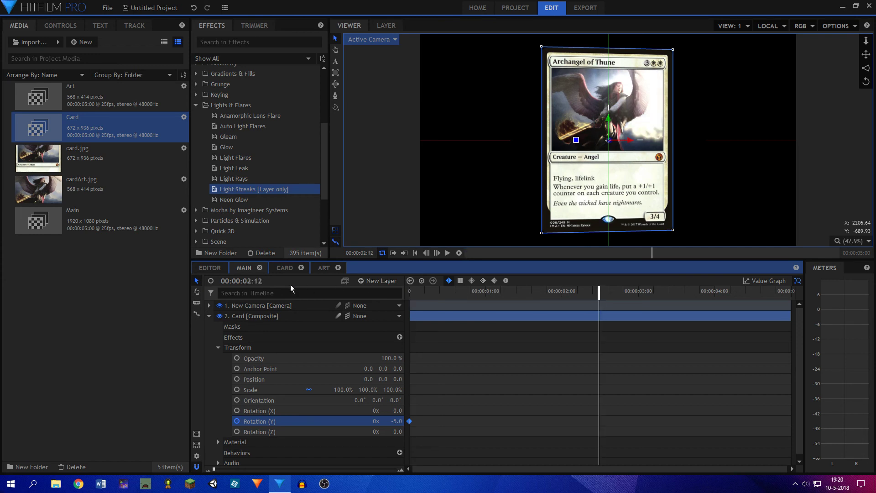
click(262, 280)
click(266, 280)
click(279, 422)
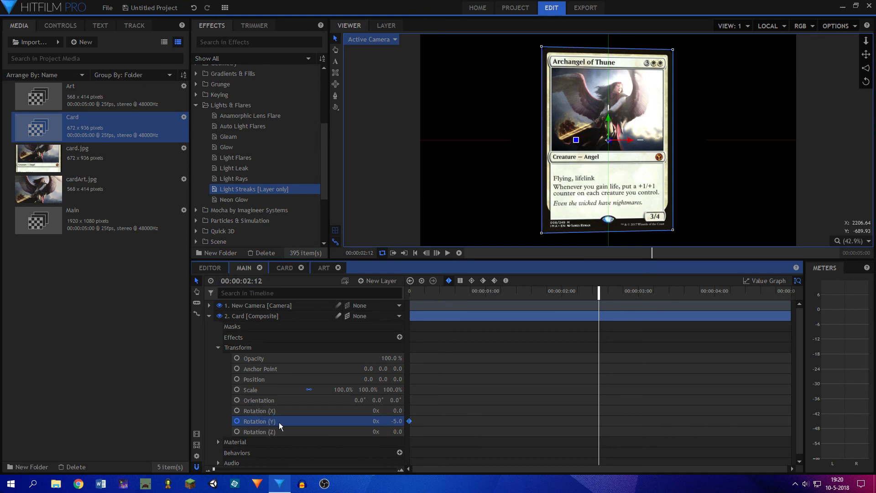
click(400, 420)
text(0)
key(Return)
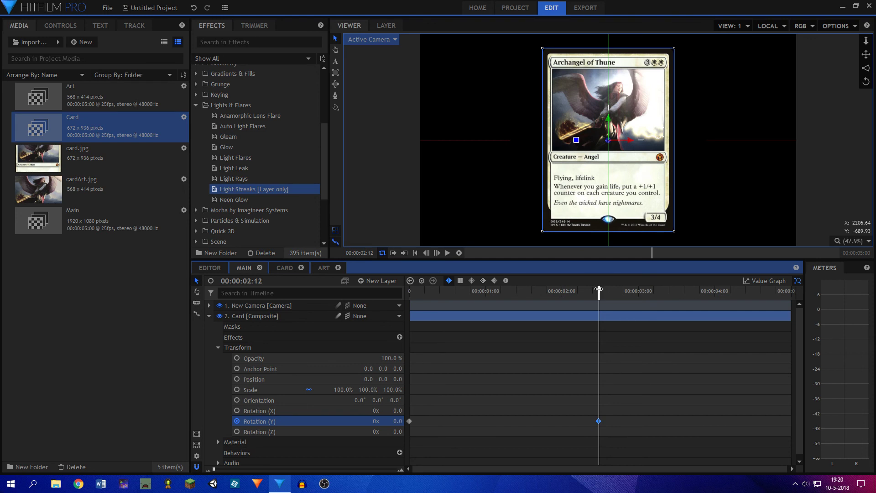
Keyframe the card's Rotation (Y) at 5 at 00:00:03:05 and back to 0 at 00:00:03:15
drag(431, 299, 654, 315)
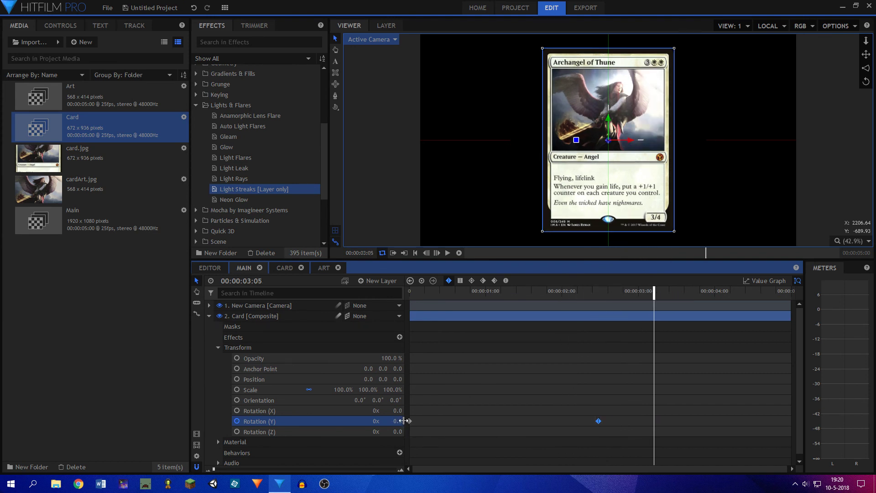
drag(396, 421, 399, 420)
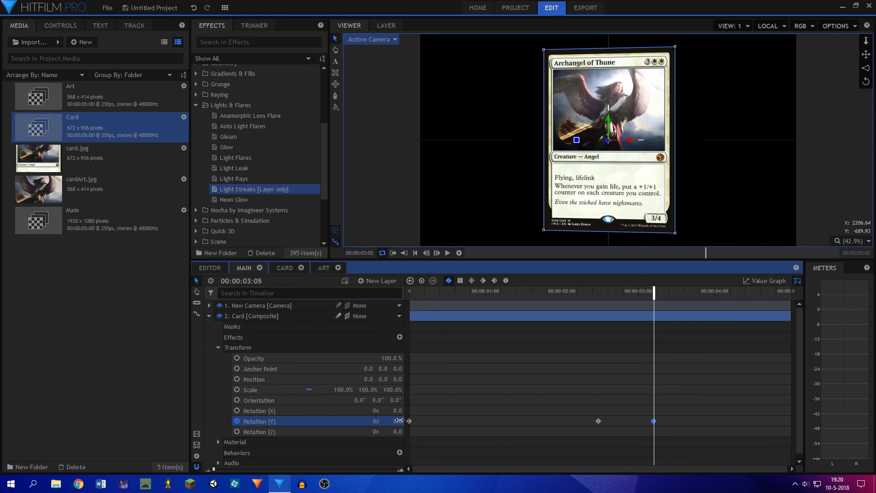
key(shift+Right)
click(396, 421)
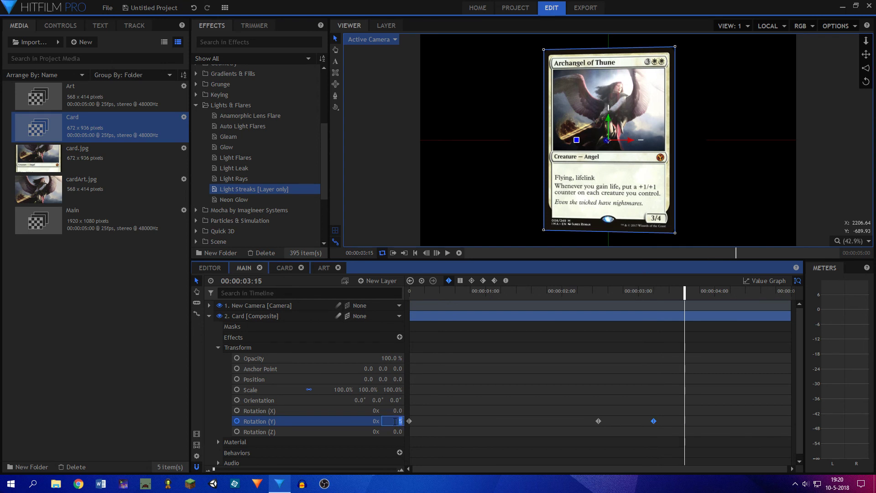
text(0)
key(Return)
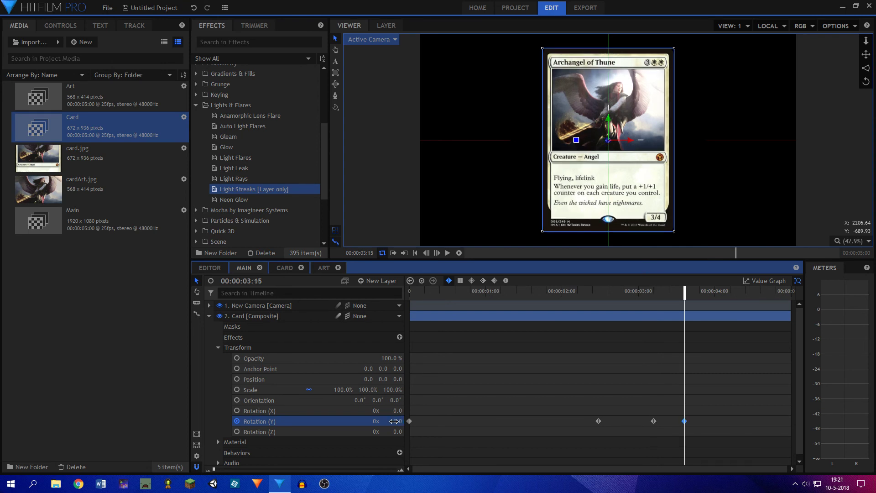
Keyframe the card's Rotation (Y) at -5 at 00:00:04:00 and scrub back through the rotation
key(shift+Right)
click(395, 421)
text(-5)
key(Return)
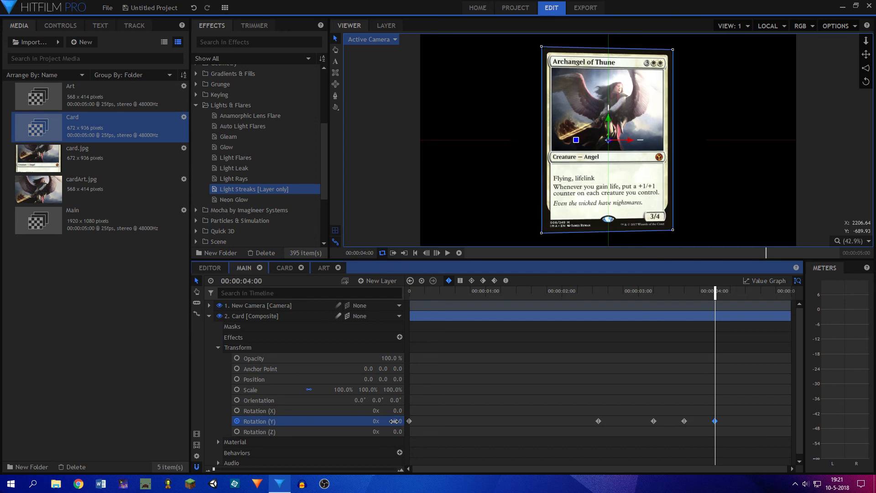
drag(459, 297, 563, 319)
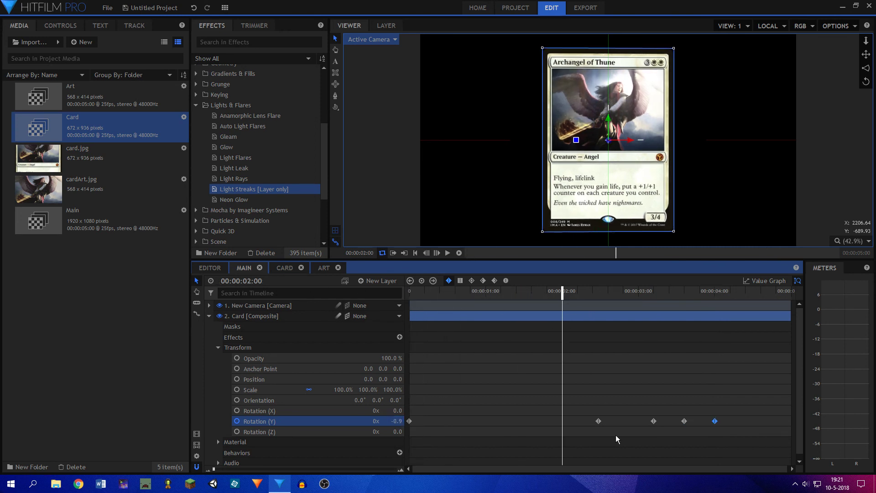
Move the second Rotation (Y) keyframe to 00:00:01:15 and again to 00:00:00:20
drag(456, 294, 185, 292)
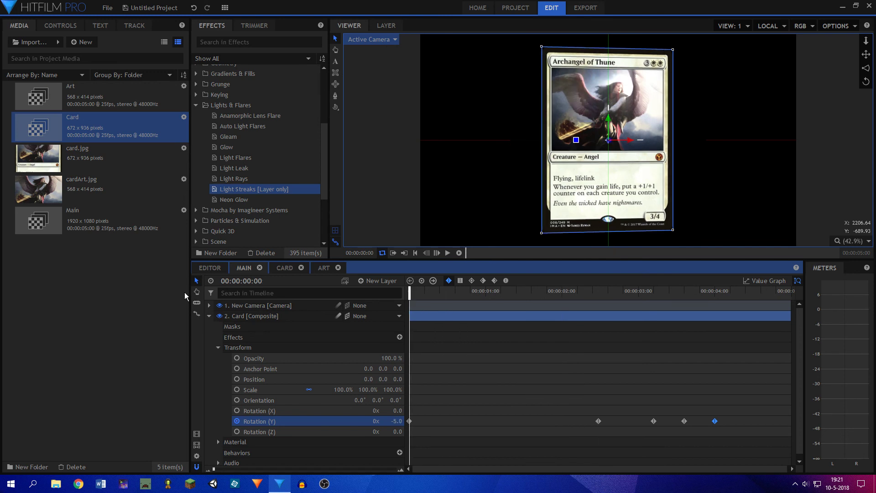
key(space)
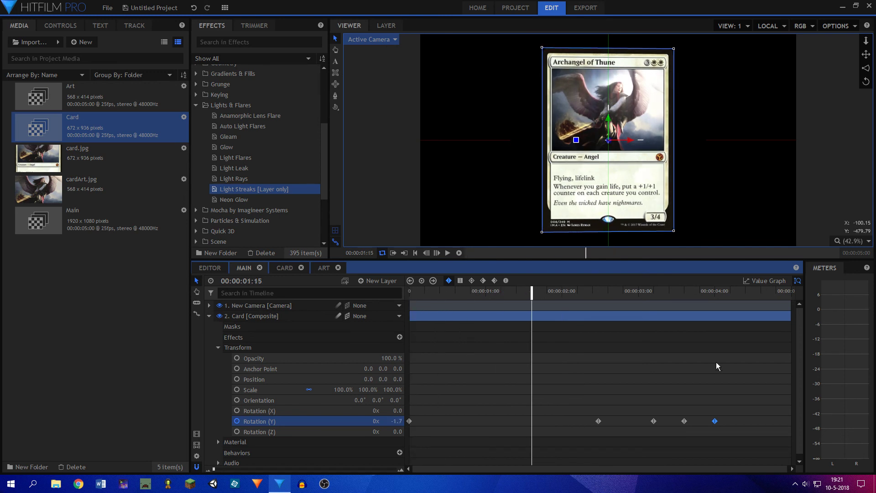
drag(596, 420, 531, 421)
key(space)
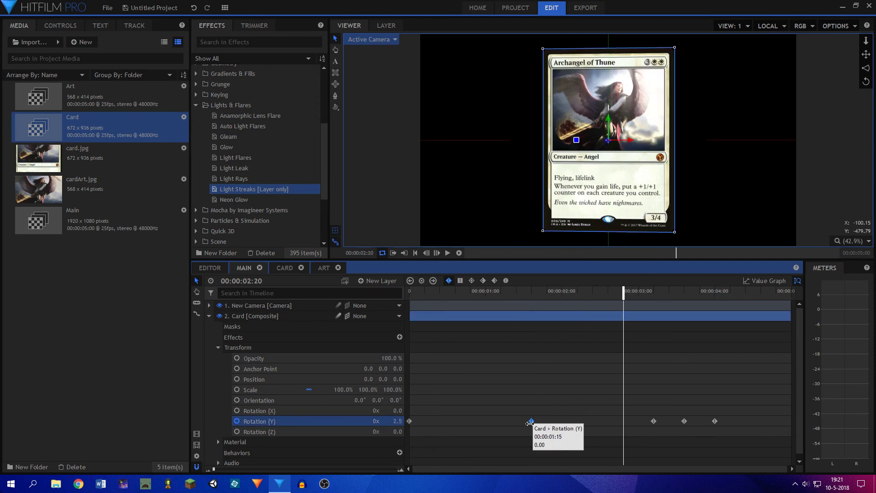
drag(437, 292, 410, 292)
key(space)
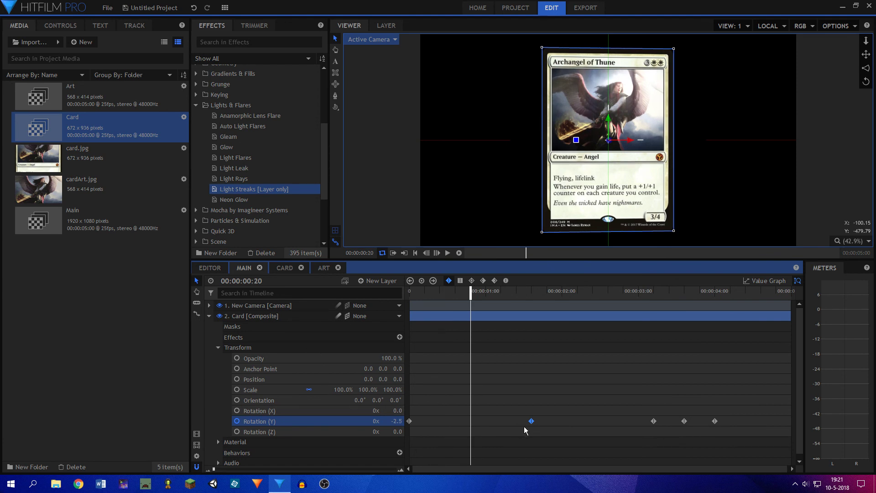
drag(530, 428, 467, 432)
key(space)
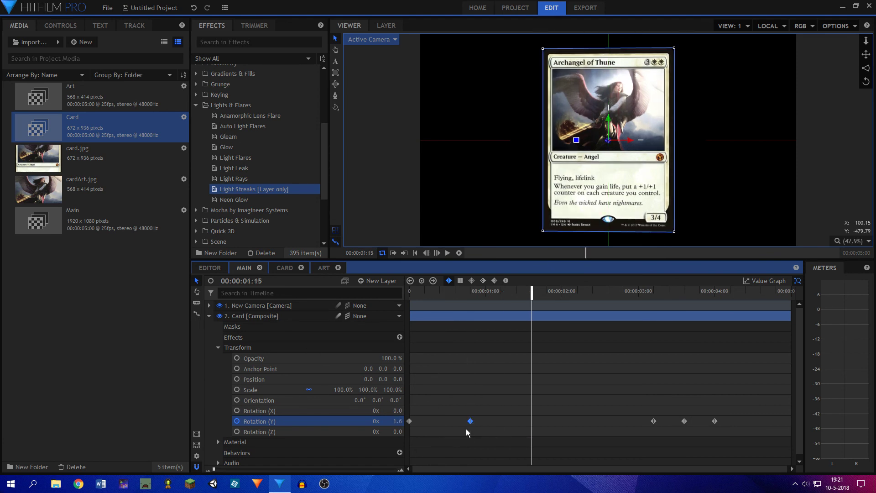
Move the third, fourth and fifth Rotation (Y) keyframes to 00:00:01:15, 00:00:02:10 and 00:00:03:05
drag(653, 421, 531, 428)
key(space)
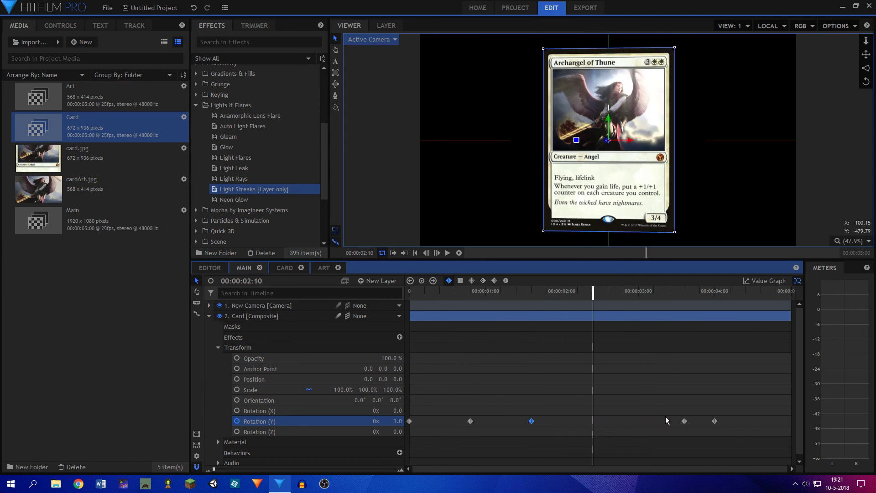
drag(684, 421, 588, 436)
key(space)
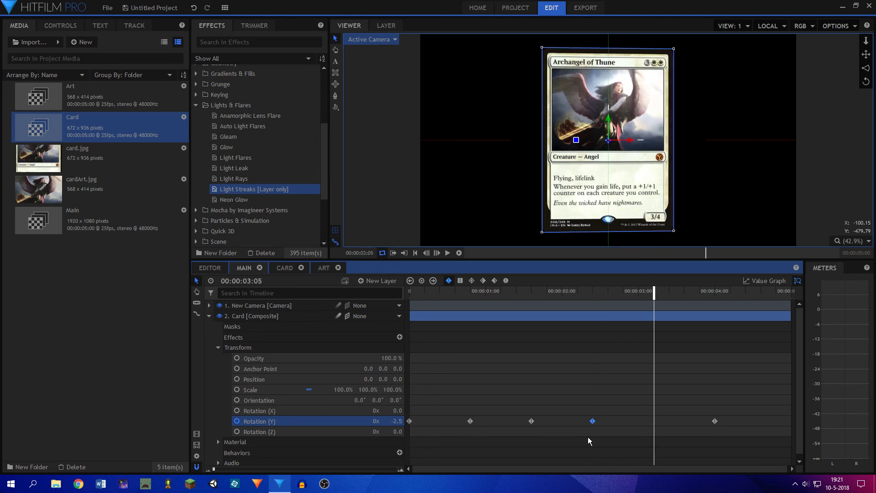
drag(714, 420, 654, 420)
Play the Main composite from the start to review the speed of the card's rotation
key(shift+Right)
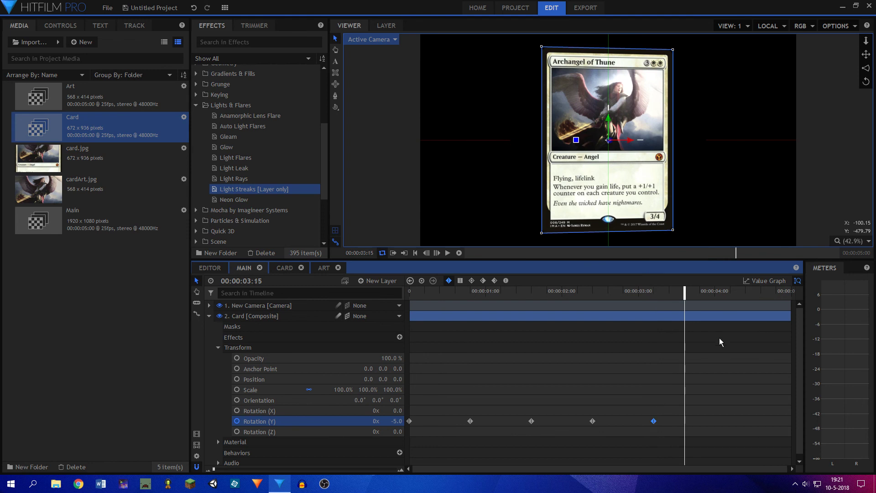
key(space)
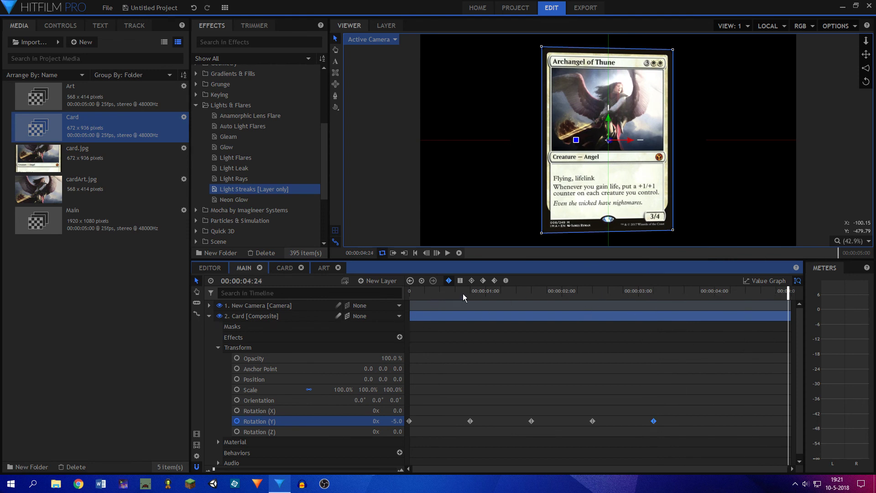
drag(463, 296, 411, 360)
key(space)
Move the second Rotation (Y) keyframe to 00:00:01:05 and the third to 00:00:02:10, shifting the last two keyframes back to make room
click(471, 290)
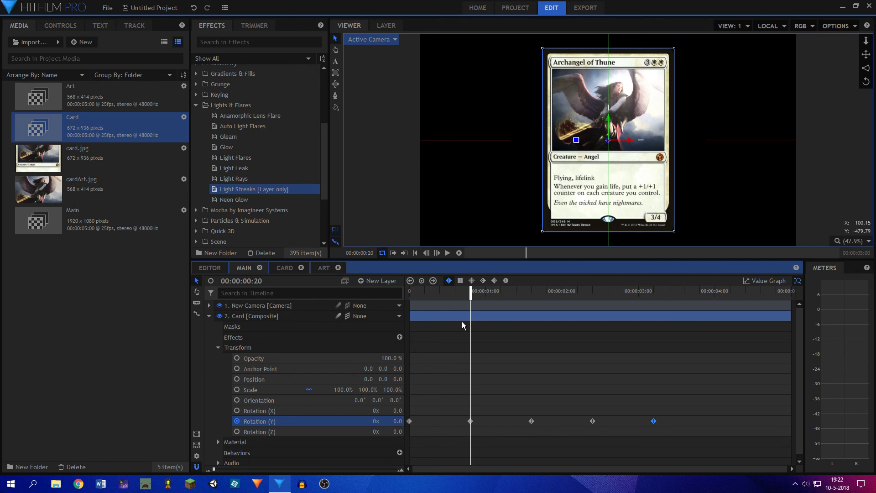
key(shift+Right)
drag(469, 420, 501, 421)
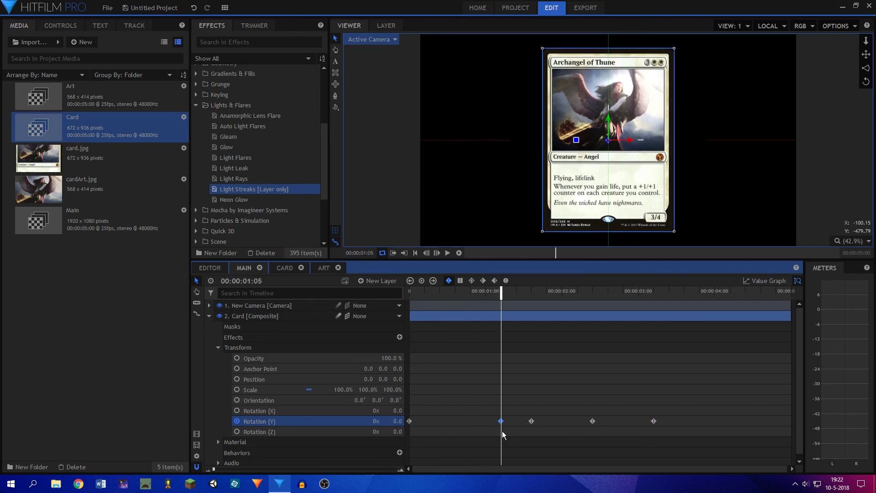
key(k)
key(k)
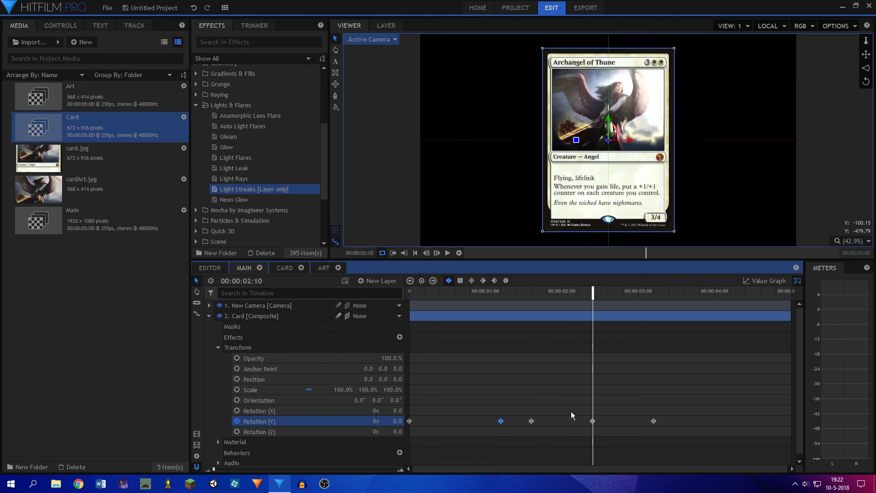
drag(593, 421, 730, 421)
drag(531, 421, 592, 420)
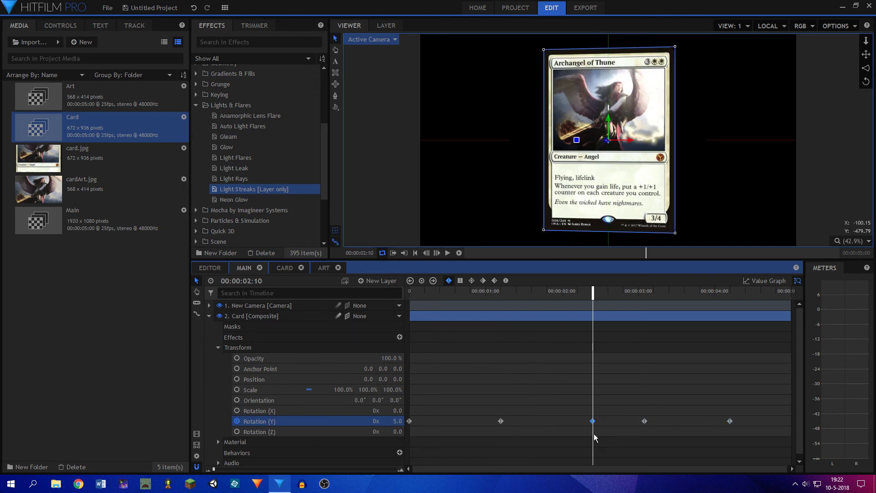
Move the fourth Rotation (Y) keyframe to 00:00:03:15 and the last one to the end of the composite, and play the rotation
key(k)
key(space)
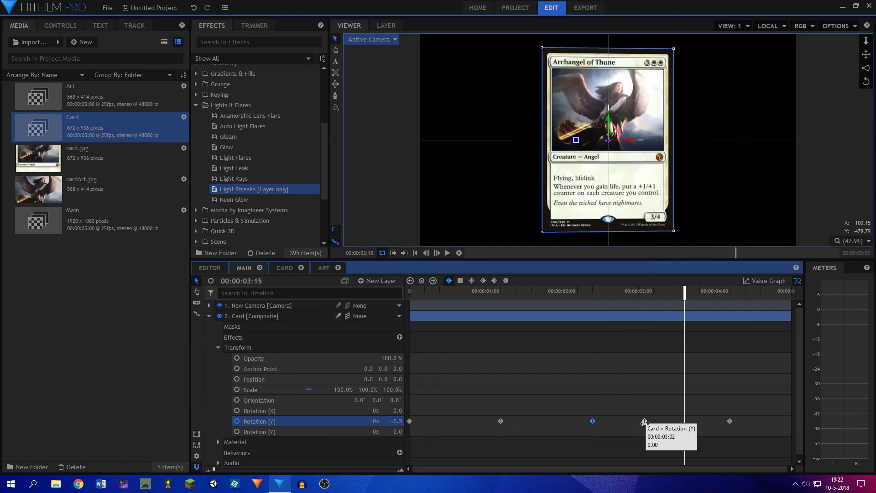
drag(644, 421, 684, 428)
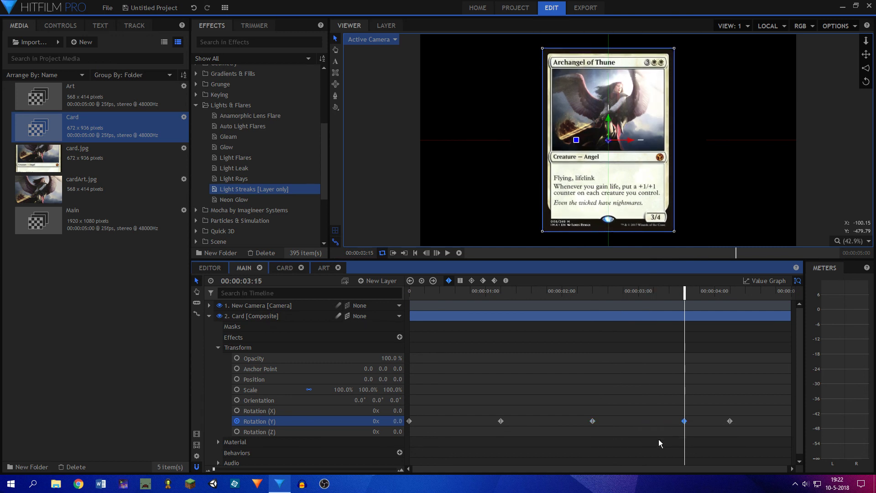
key(space)
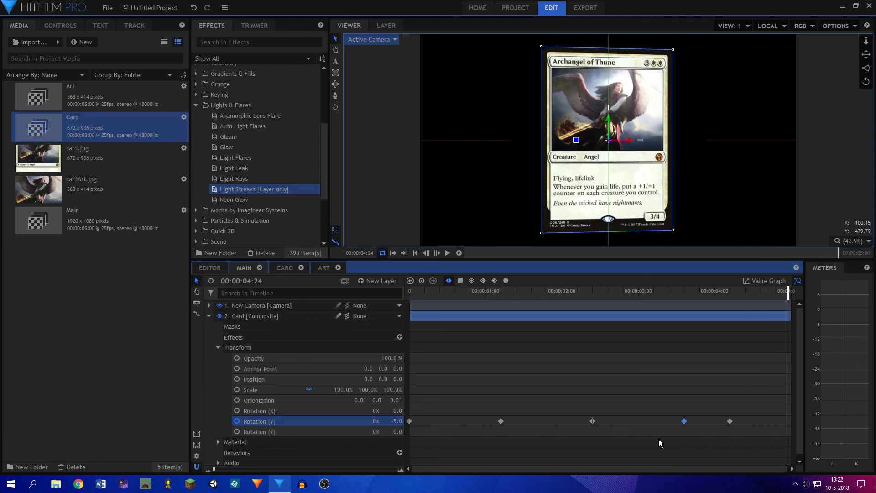
drag(729, 421, 791, 420)
key(space)
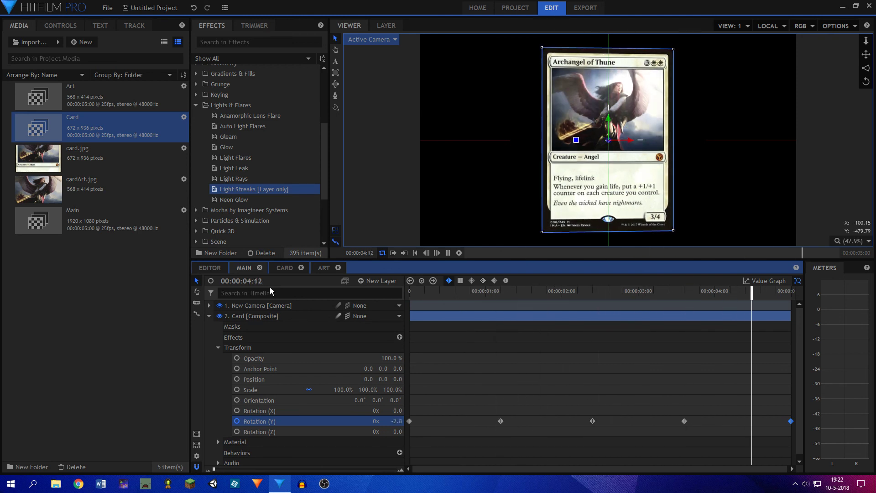
key(space)
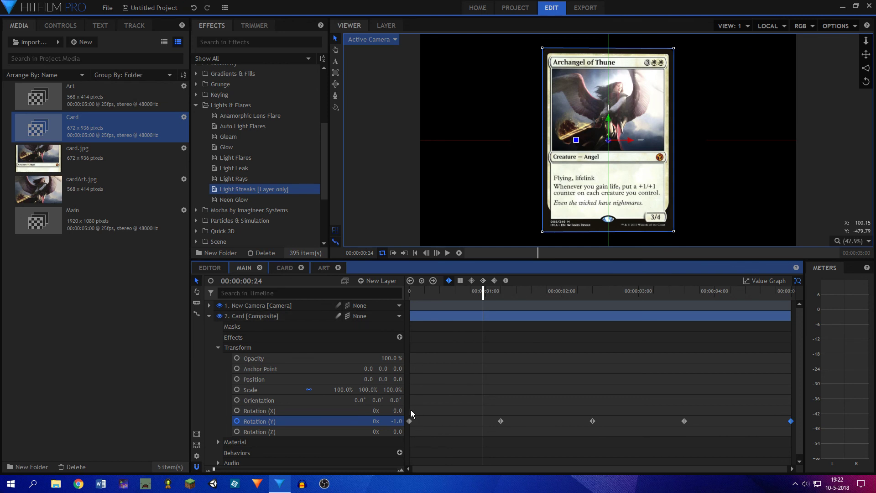
Change all Rotation (Y) keyframes to smooth interpolation and play the composite from the start
drag(410, 409, 793, 434)
drag(483, 292, 139, 291)
key(space)
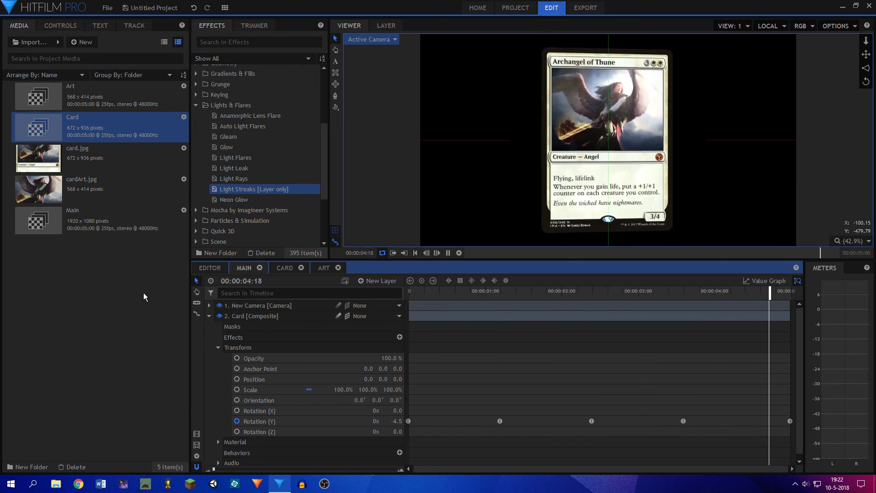
key(space)
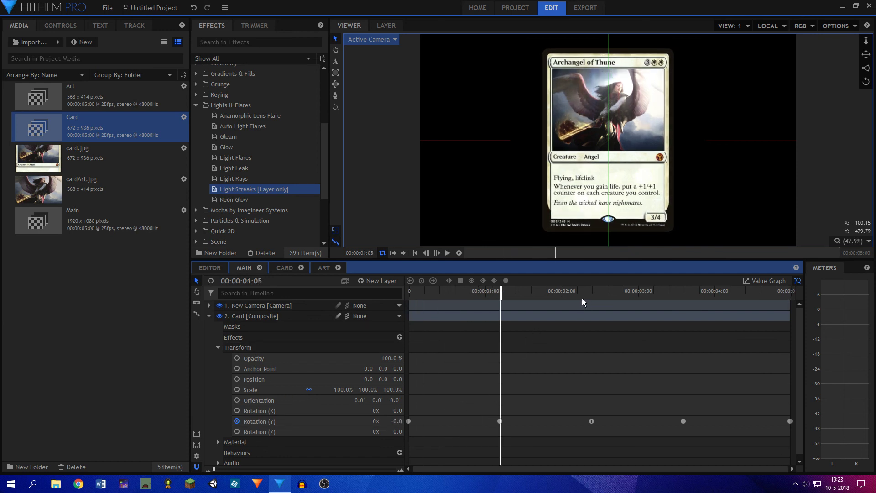
Try removing the second and fourth Rotation (Y) keyframes, inspect the resulting value graph, and undo both deletions
key(Delete)
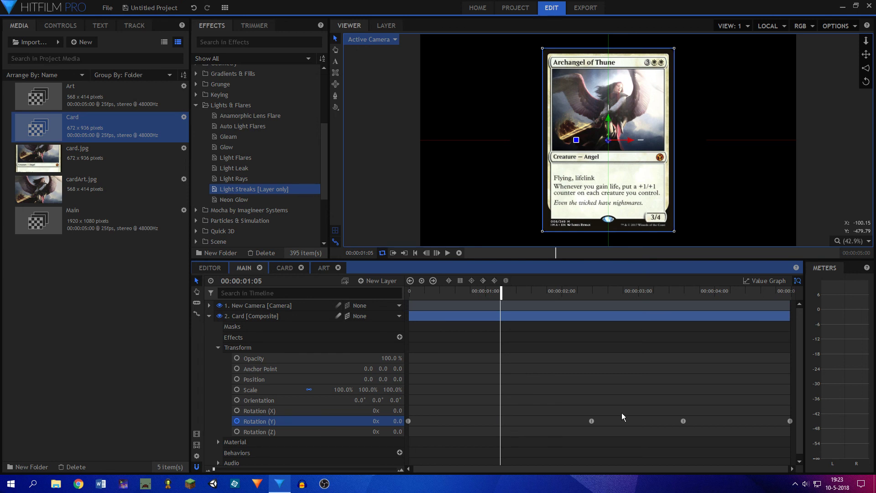
drag(657, 397, 692, 440)
key(Delete)
click(761, 281)
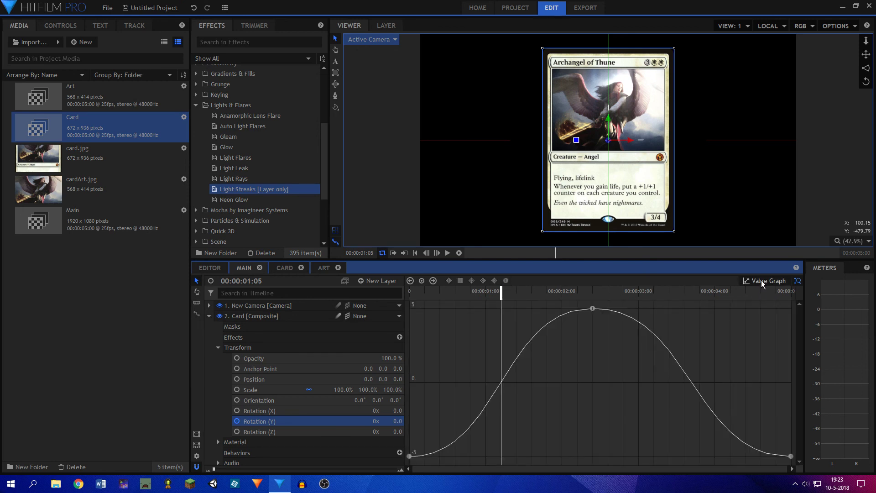
click(761, 281)
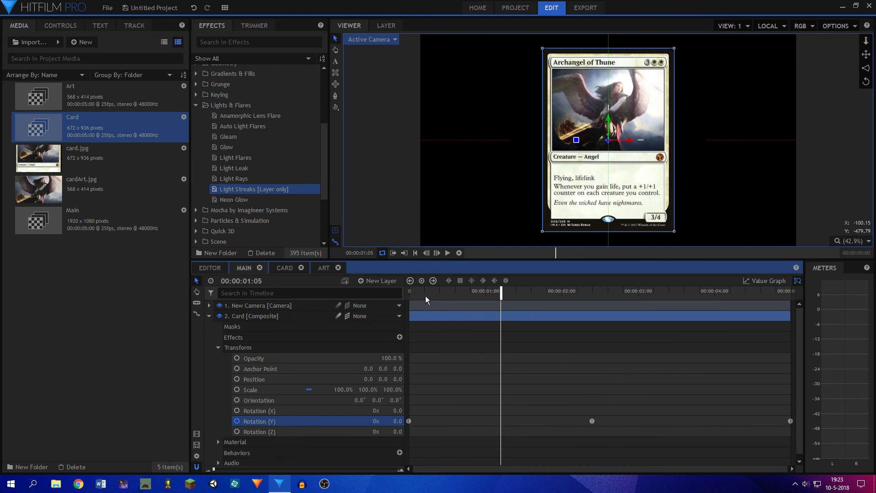
key(ctrl+z)
key(ctrl+z)
Delete the second and fourth Rotation (Y) keyframes in the value graph and play the card's swing from the start
click(781, 281)
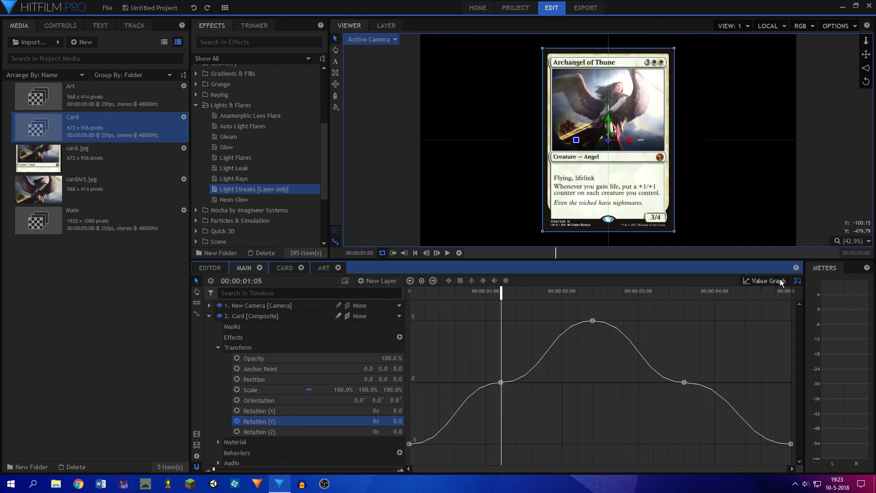
drag(509, 378, 689, 395)
key(Delete)
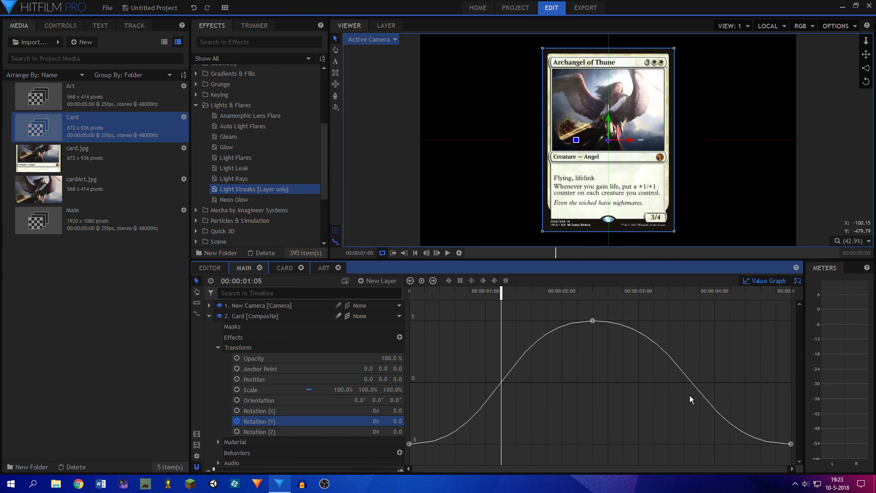
click(762, 283)
drag(463, 295, 410, 294)
key(space)
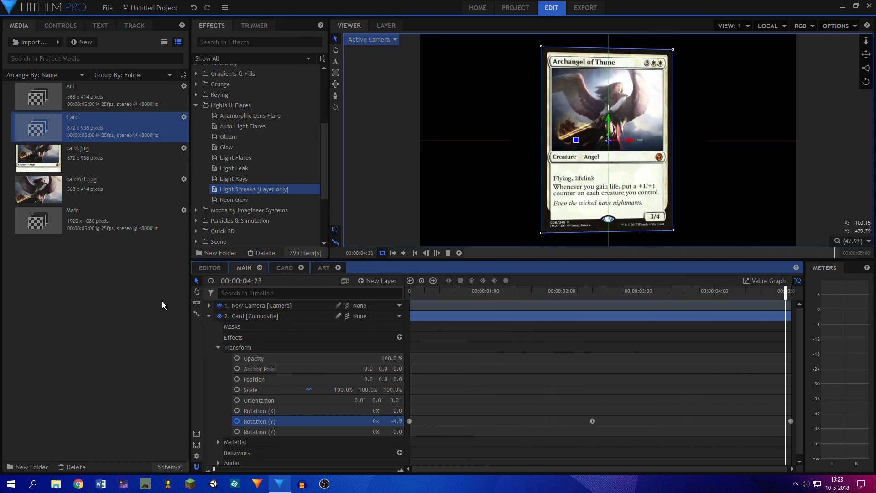
key(space)
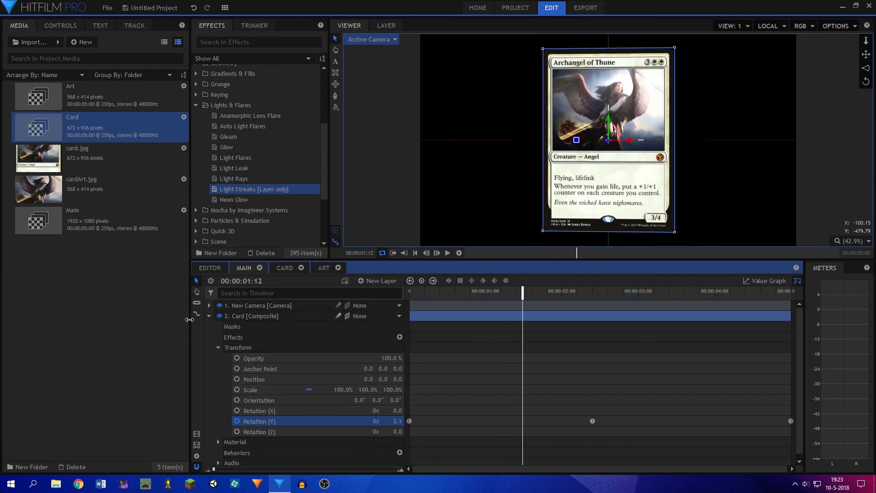
Import hd0198.mov, place it beneath the Card layer in the Main composite, and return to the first frame
click(209, 315)
click(226, 349)
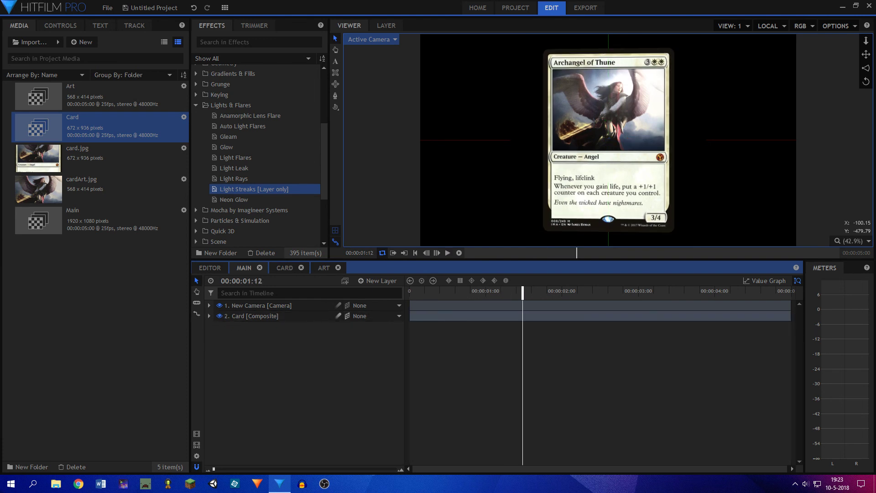
drag(68, 452, 92, 364)
drag(258, 311, 258, 322)
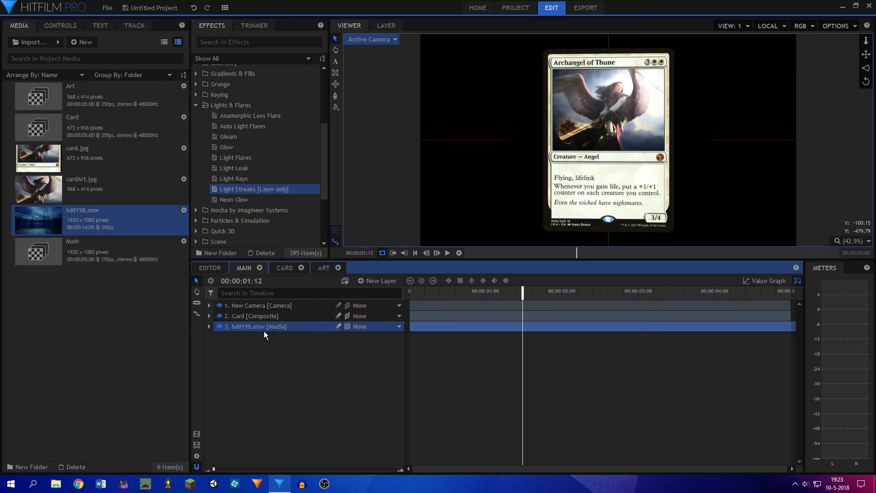
click(449, 292)
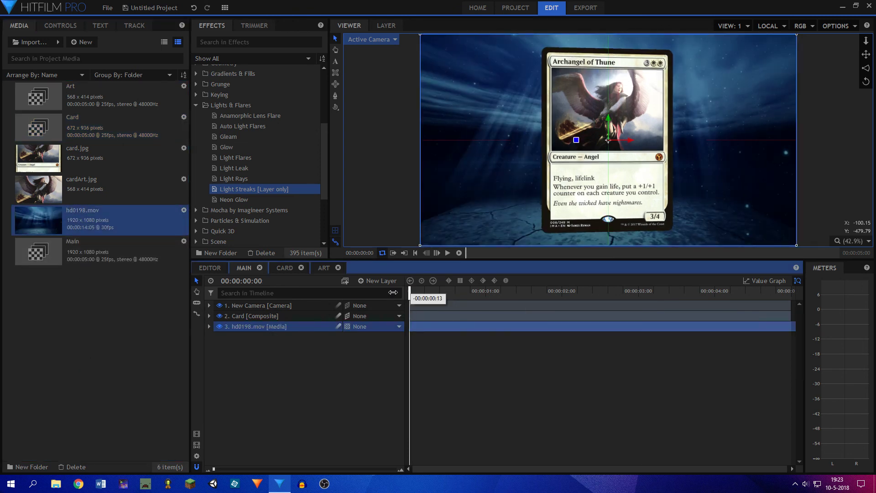
key(Home)
Find the Blur effect and apply it to the hd0198.mov background layer
click(223, 42)
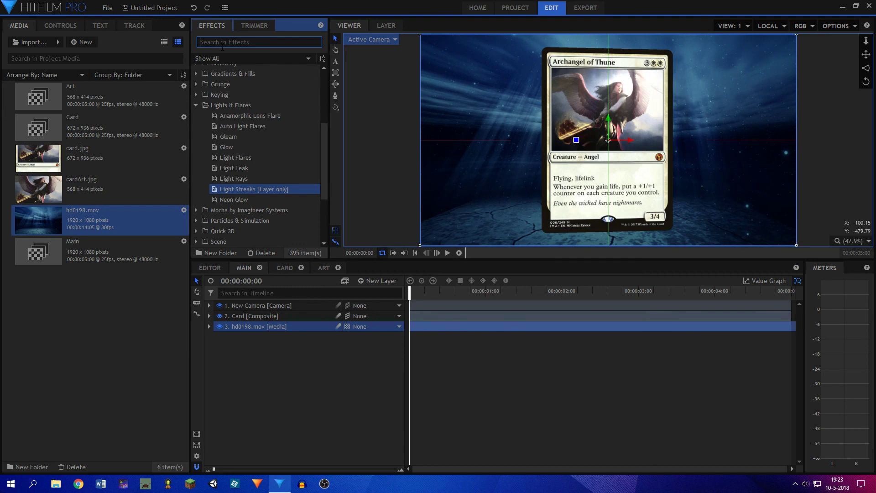
text(b)
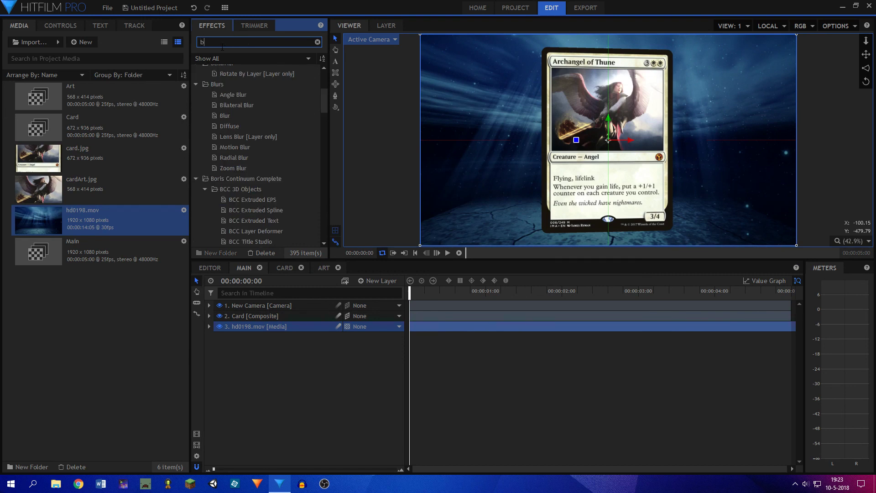
text(lur)
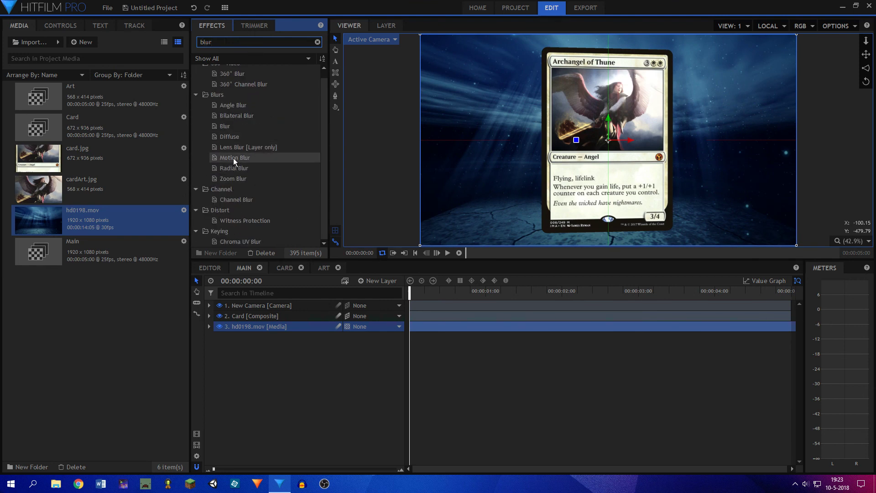
drag(229, 124, 263, 333)
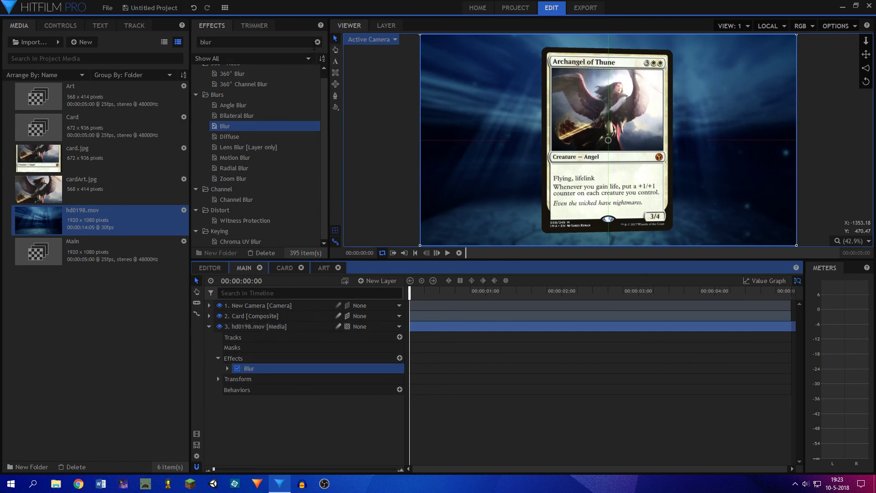
Apply Brightness & Contrast to the hd0198.mov layer with Brightness -21 and Contrast 5, and compare it switched off and on
click(317, 42)
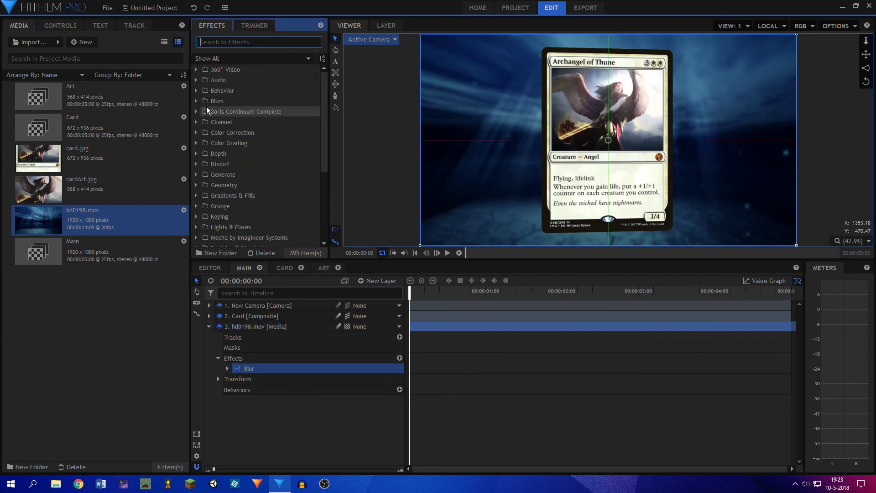
click(196, 131)
scroll(231, 174, down, 2)
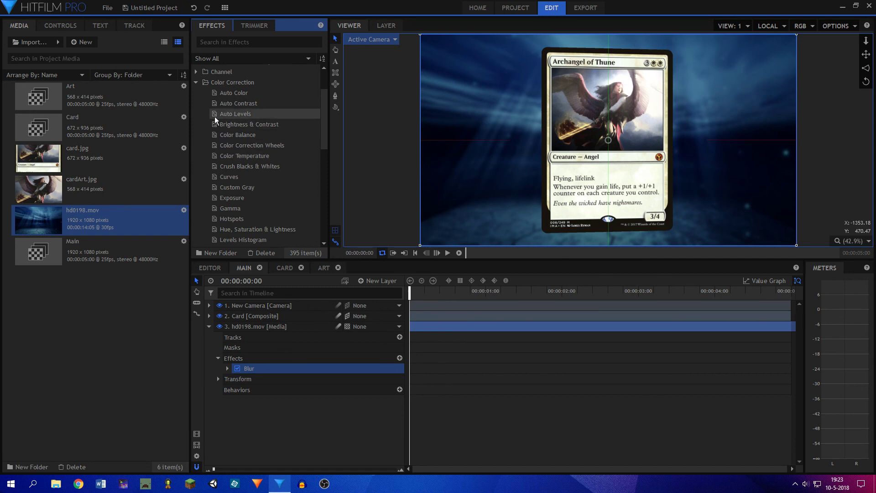
drag(214, 123, 240, 379)
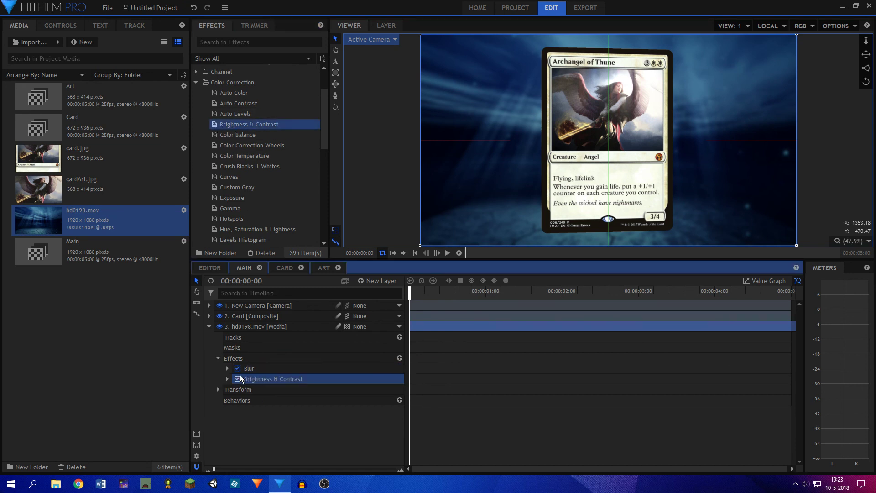
click(228, 379)
mouse_move(393, 401)
mouse_down()
mouse_move(380, 401)
mouse_move(392, 398)
mouse_move(390, 410)
mouse_up()
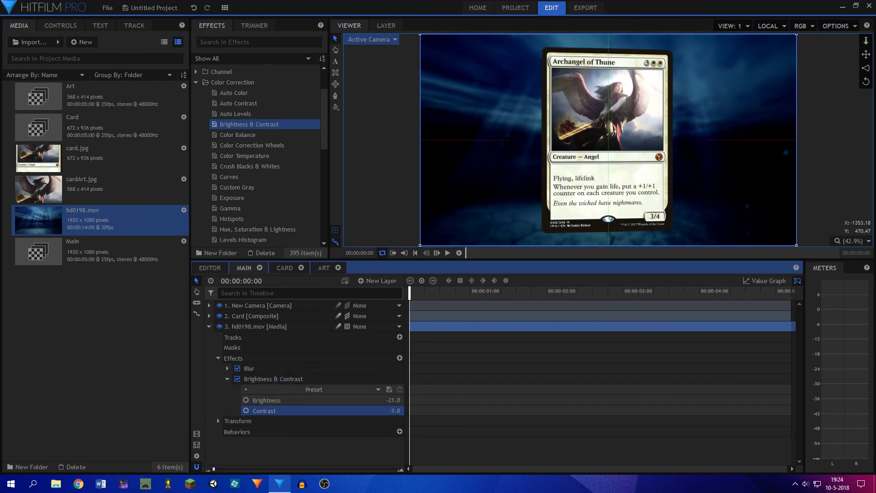
click(238, 379)
click(238, 380)
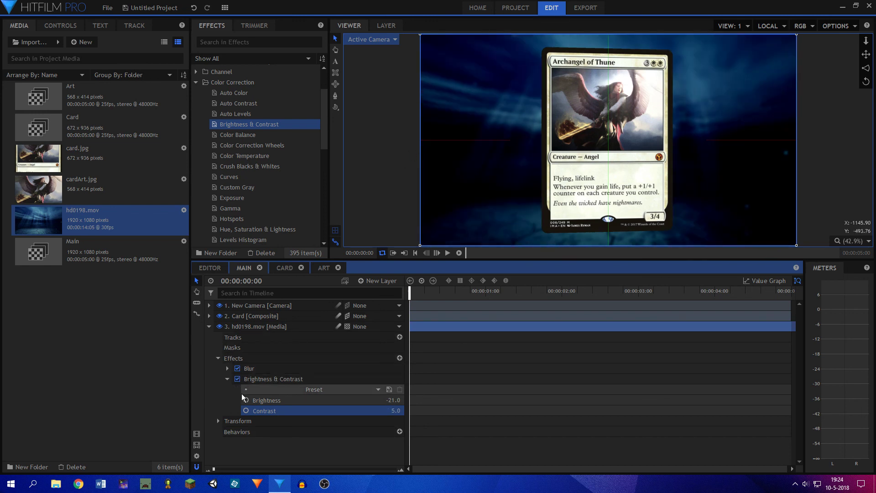
click(209, 326)
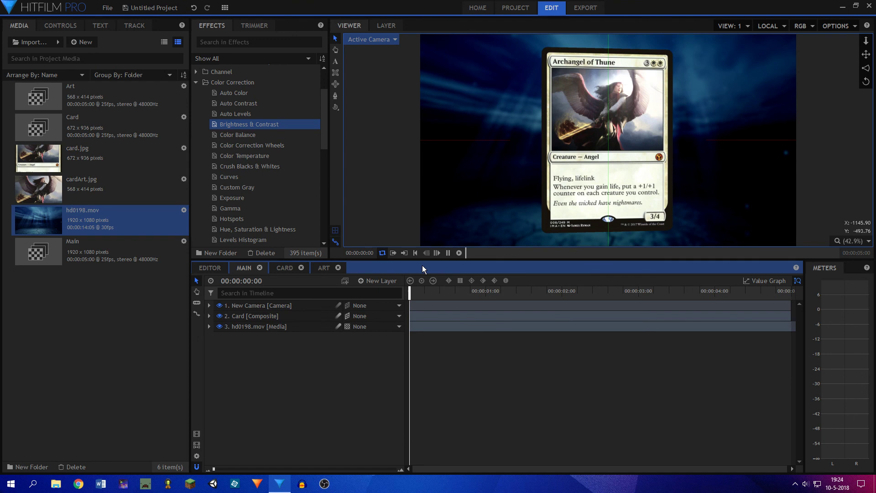
Play the Main composite and scrub to its last frame to review the moving background behind the card
key(space)
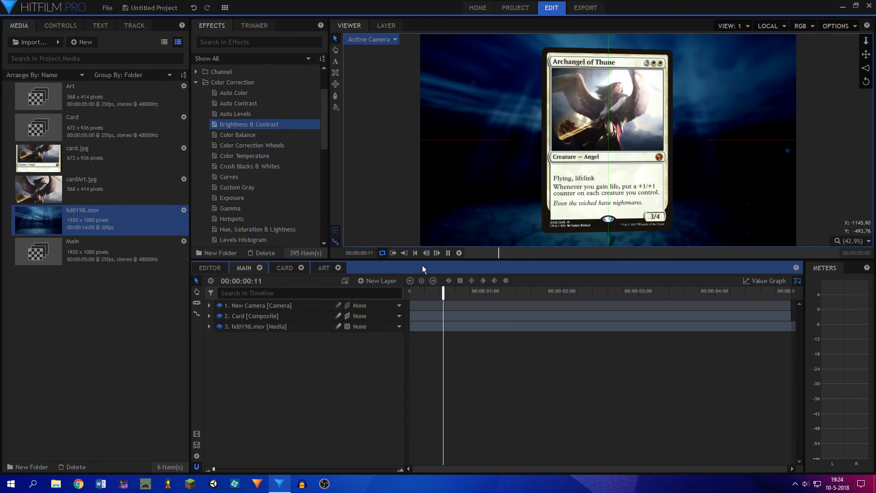
key(space)
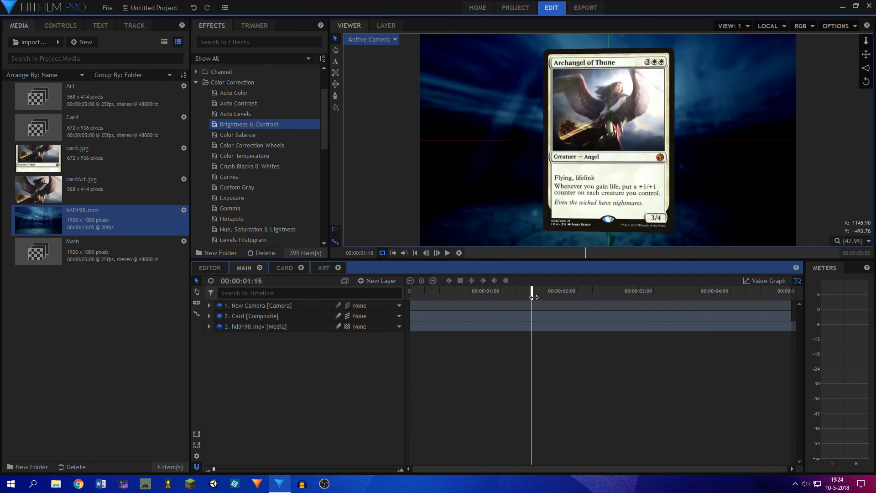
drag(534, 297, 605, 297)
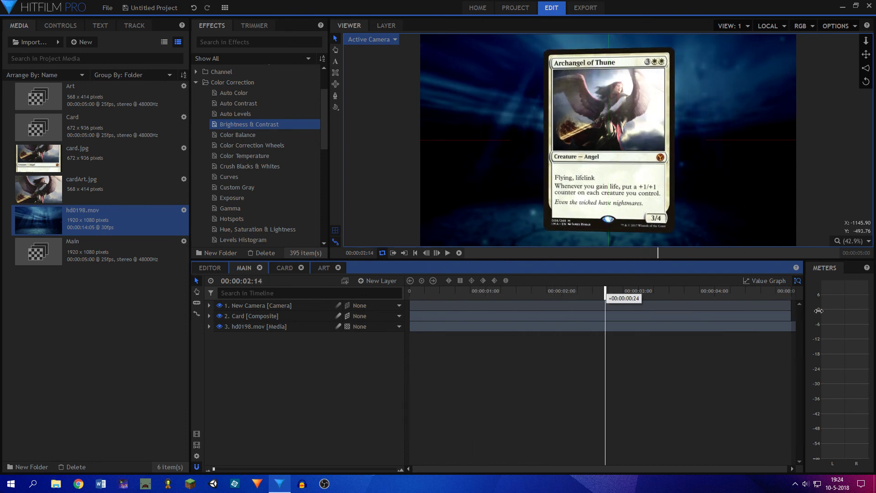
drag(818, 311, 818, 311)
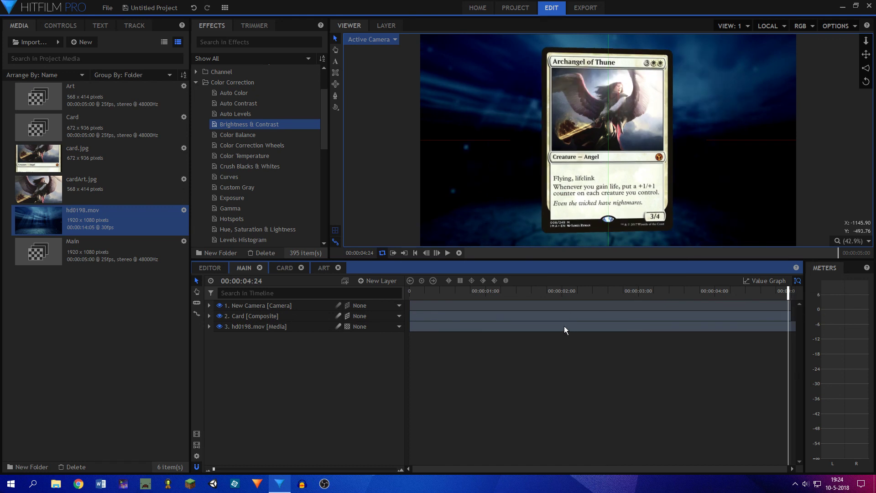
Shorten the hd0198.mov layer's duration through its speed settings so the whole clip fits the five-second composite
click(565, 329)
right_click(565, 328)
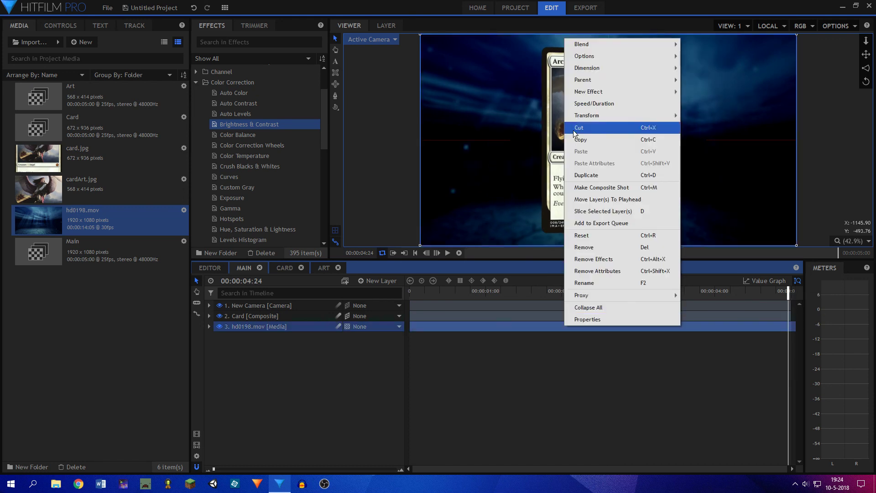
click(589, 104)
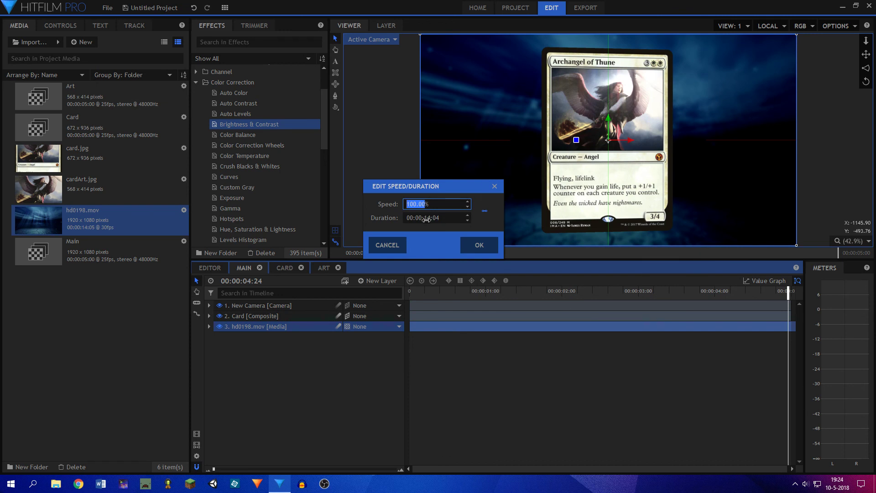
click(426, 218)
click(426, 218)
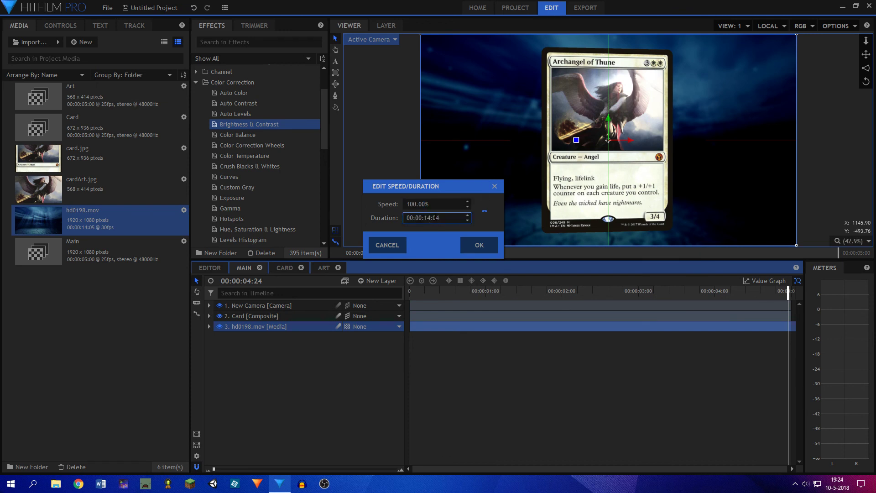
text(05:05)
key(Return)
click(408, 218)
key(Return)
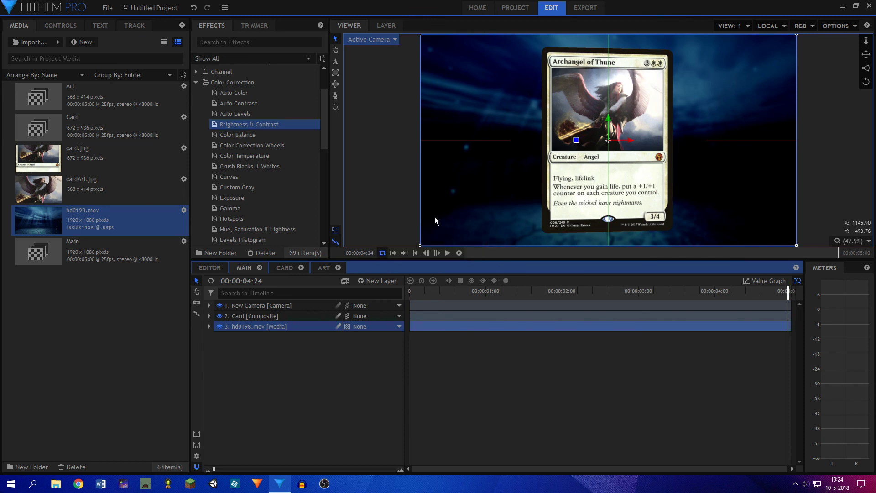
Set the viewer's playback resolution to Half and review the Main composite by playing and scrubbing through it
drag(448, 293, 171, 283)
key(space)
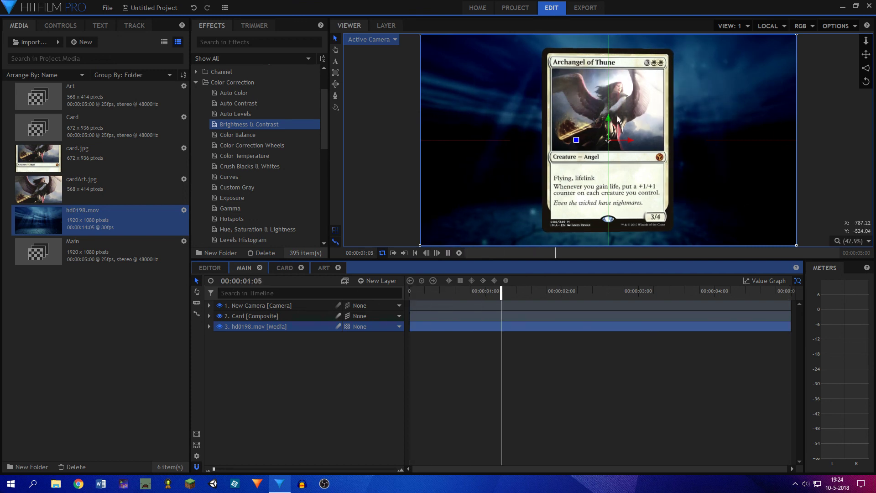
click(836, 26)
mouse_move(794, 51)
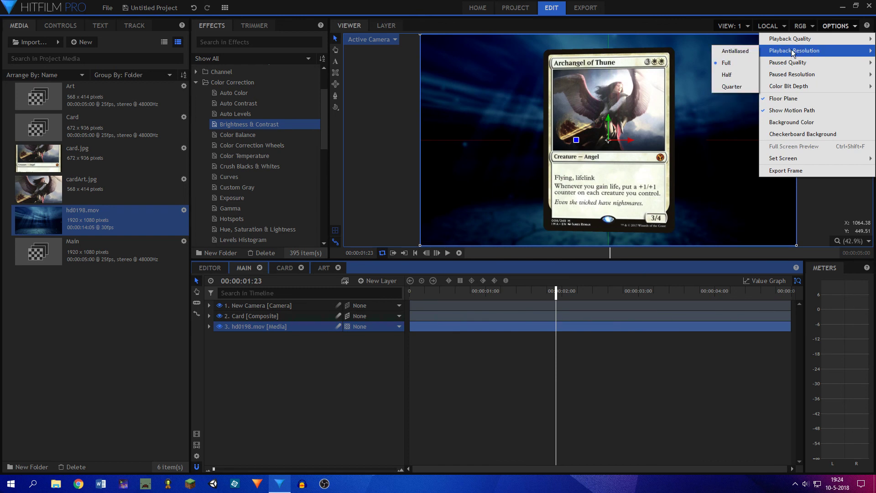
click(749, 75)
key(space)
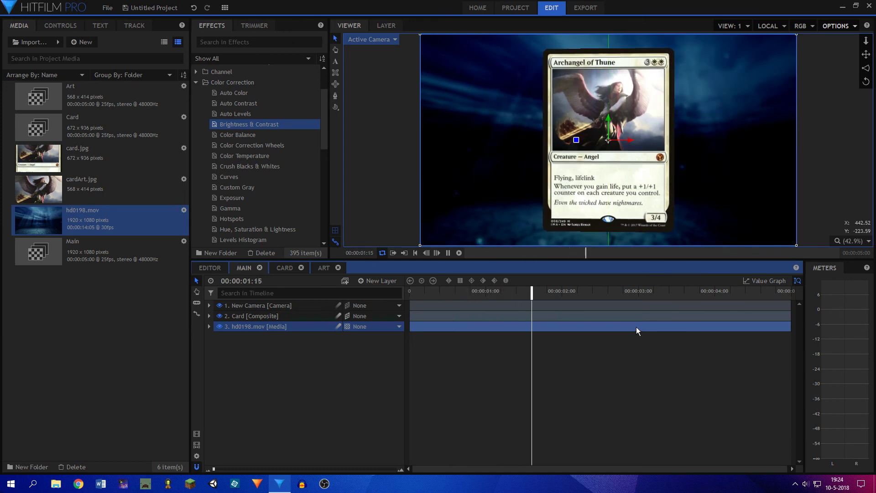
key(space)
drag(501, 295, 724, 295)
click(354, 358)
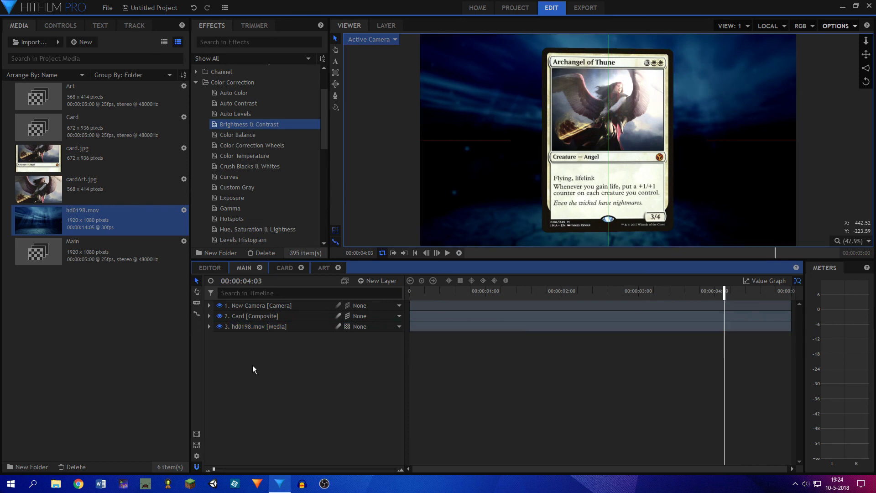
click(584, 8)
click(552, 8)
Add a grade layer at the top of the Main composite and name it vignette
click(382, 280)
click(374, 311)
key(F2)
text(vignette)
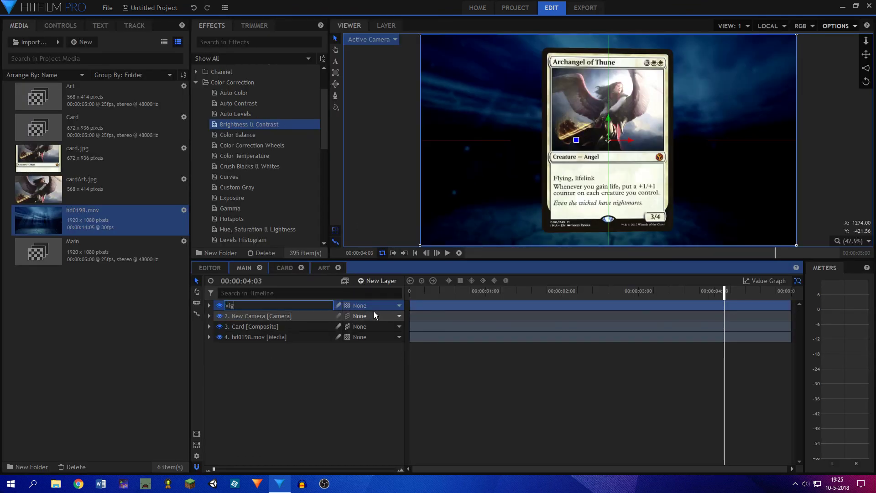
key(Return)
Find the Vignette colour grading effect and apply it to the vignette grade layer in the Main composite
click(255, 42)
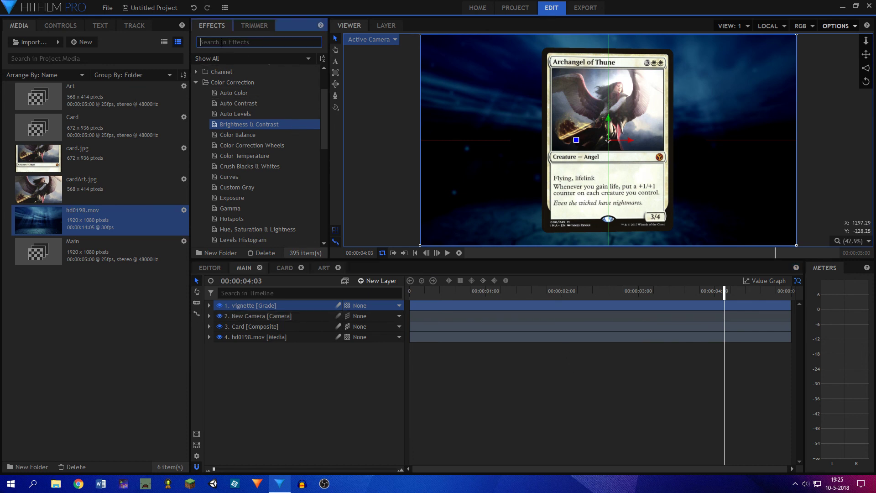
text(vig)
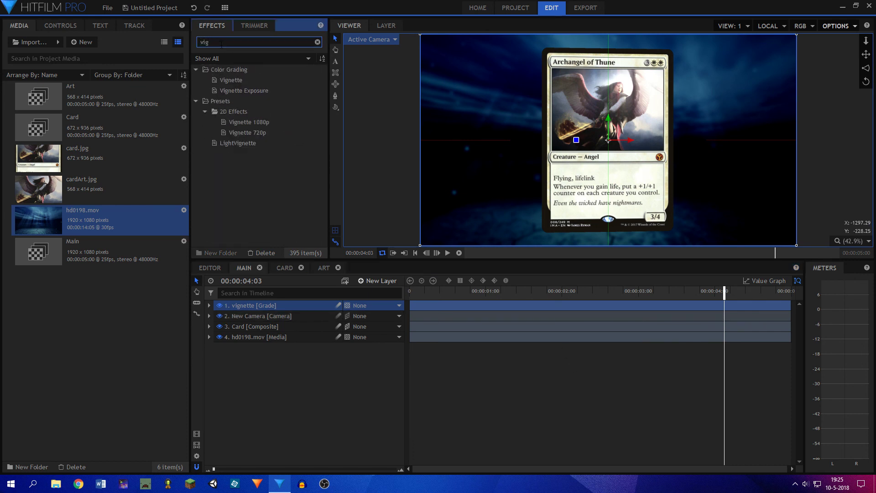
drag(242, 80, 268, 308)
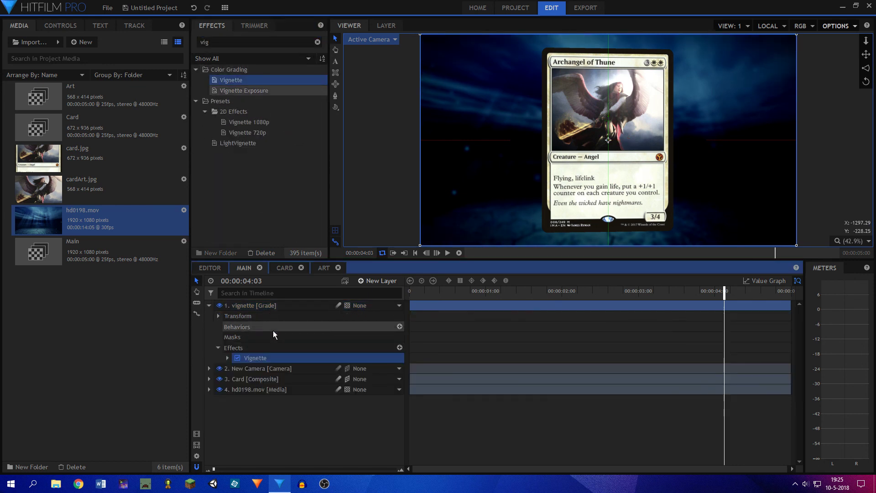
click(271, 425)
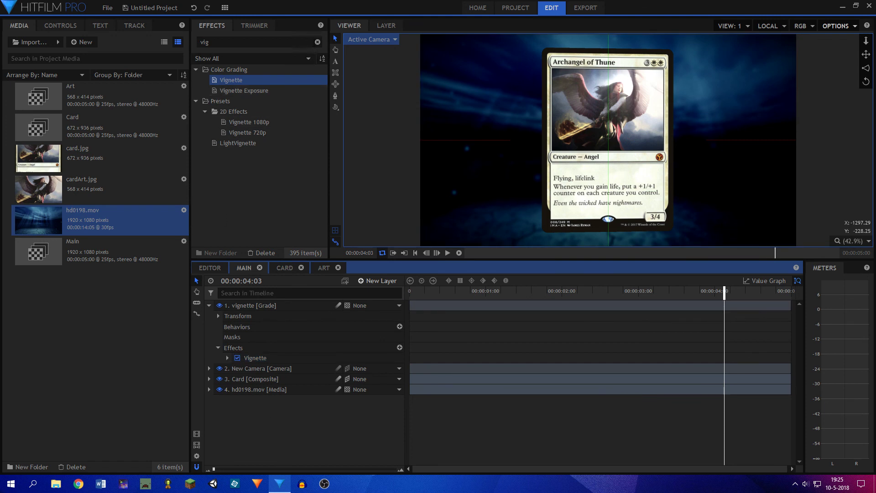
click(317, 42)
click(209, 306)
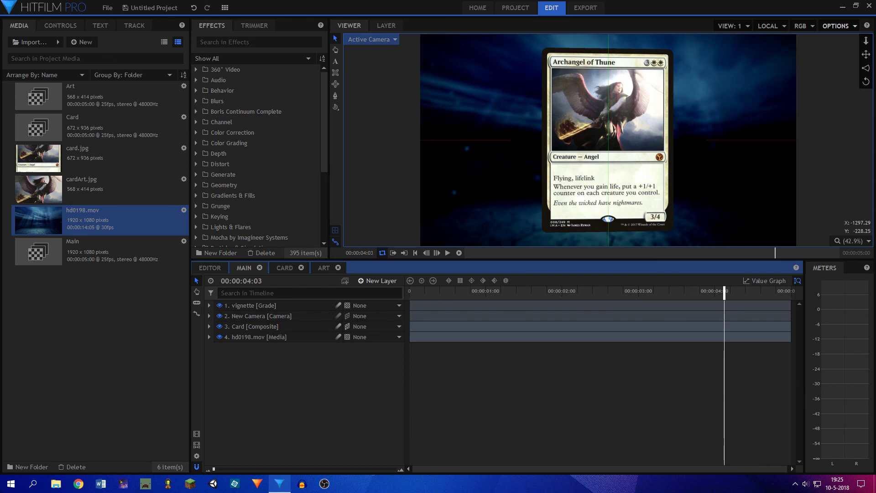
click(145, 361)
key(ctrl+s)
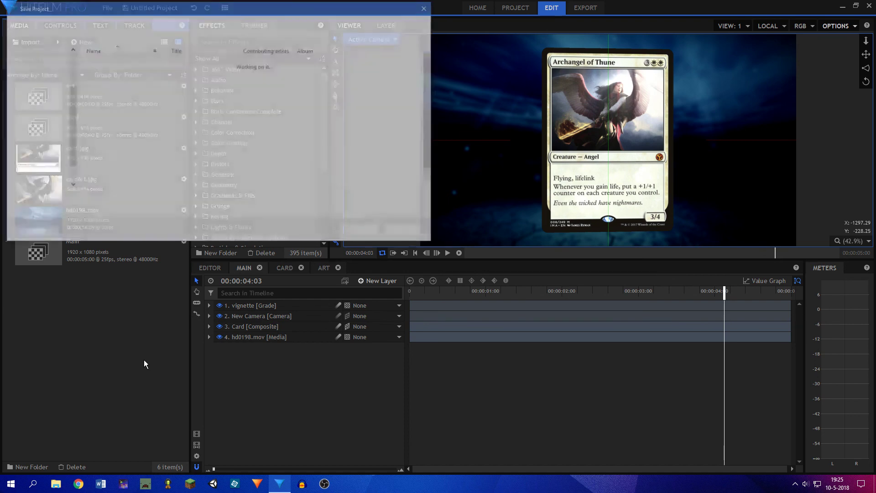
click(424, 8)
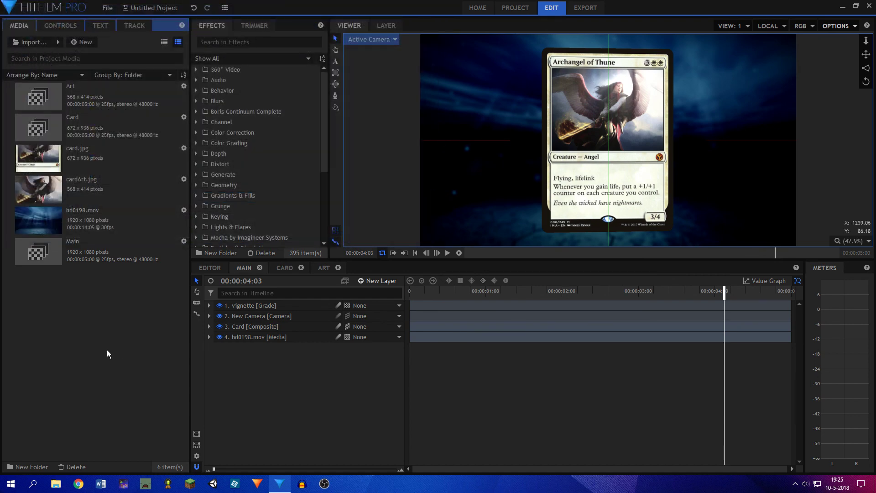
Save the project to the Desktop under the name card
key(ctrl+s)
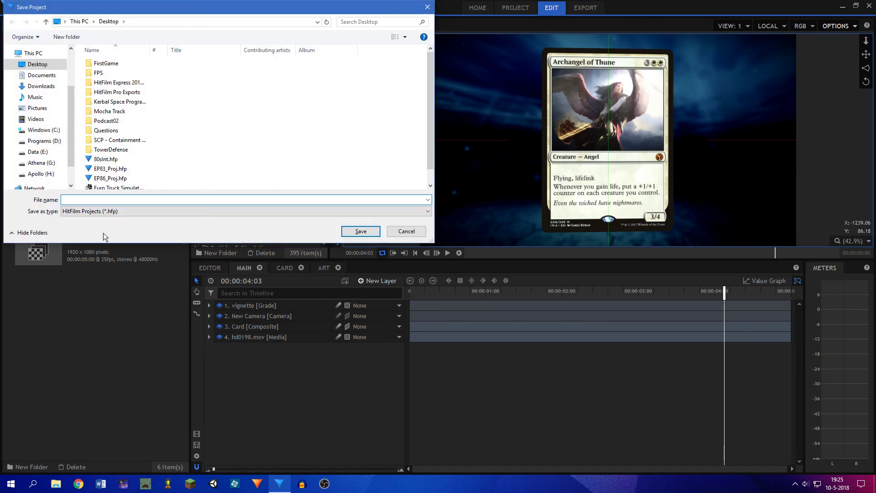
scroll(90, 155, down, 1)
text(card)
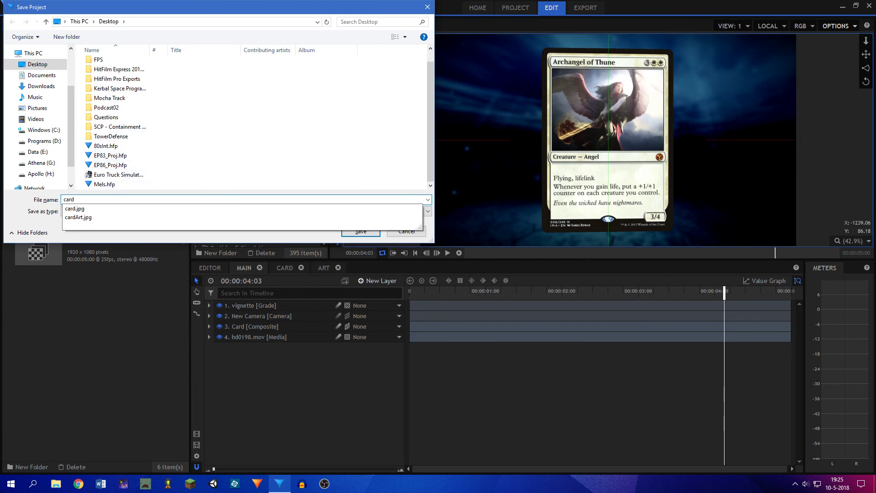
key(Return)
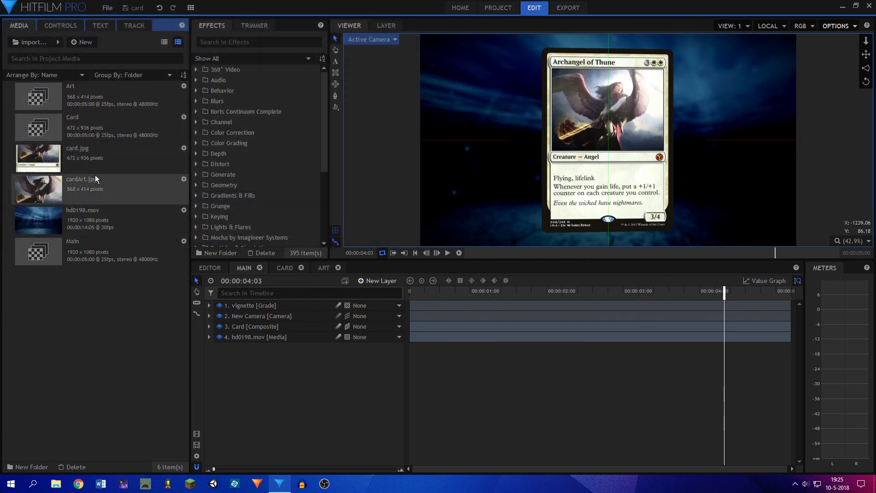
Clear the export queue by removing the pending Main task and all finished tasks
click(568, 9)
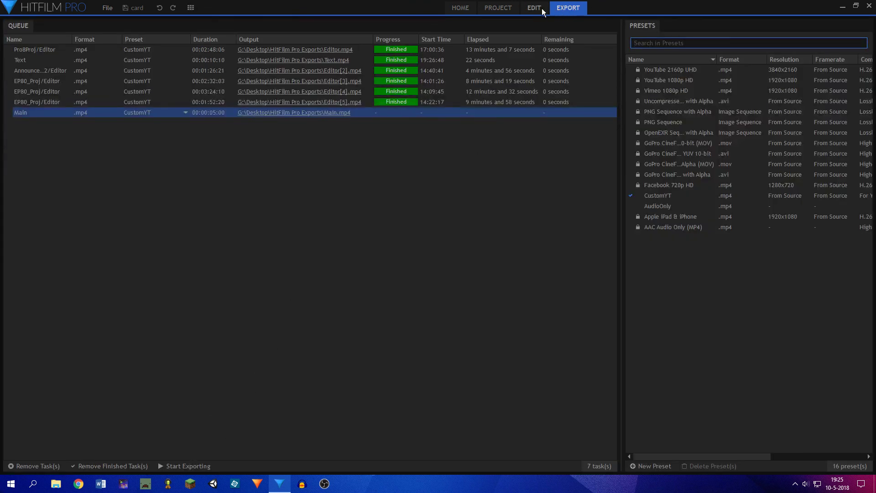
click(53, 467)
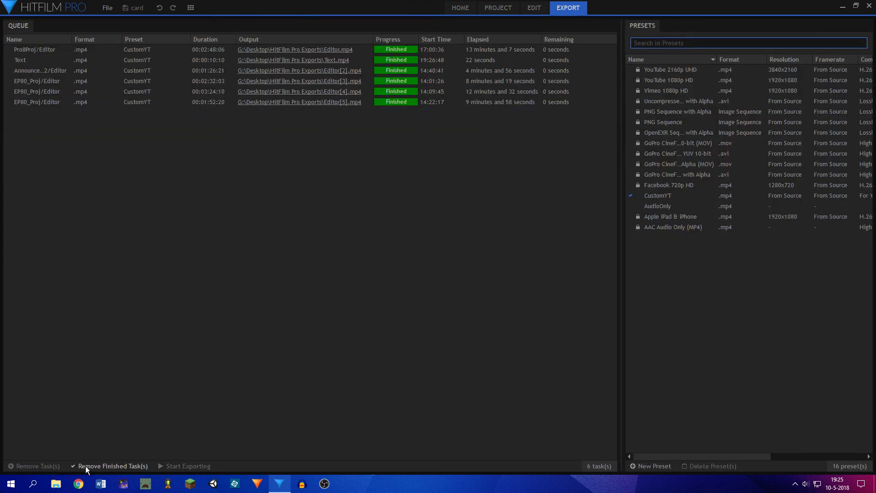
click(85, 466)
Queue the Main composite for export with the CustomYT preset and export it to Main.mp4
click(535, 9)
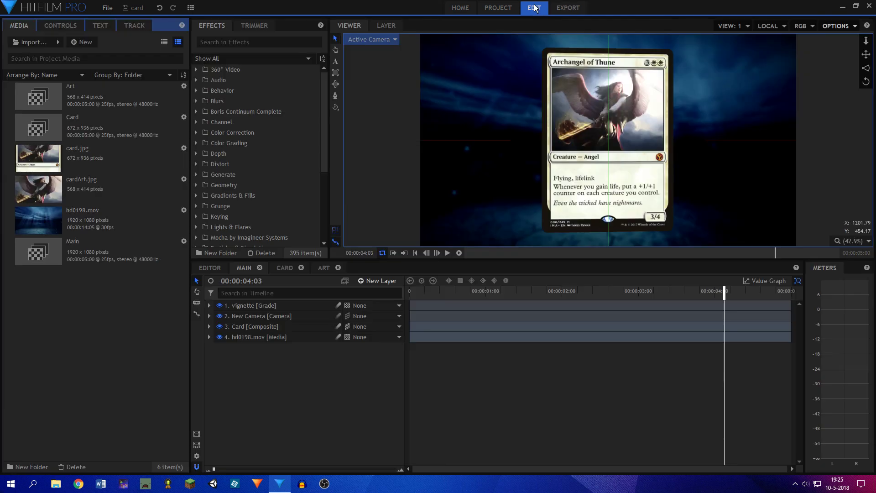
click(197, 435)
click(557, 7)
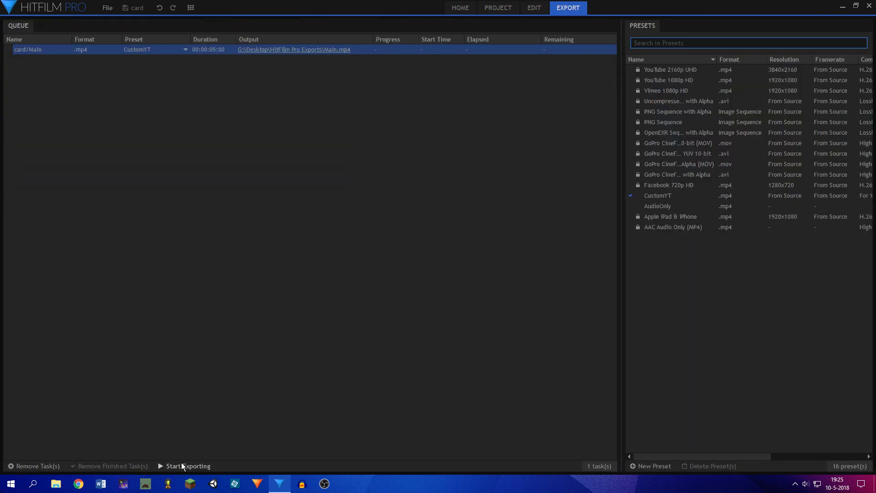
click(182, 465)
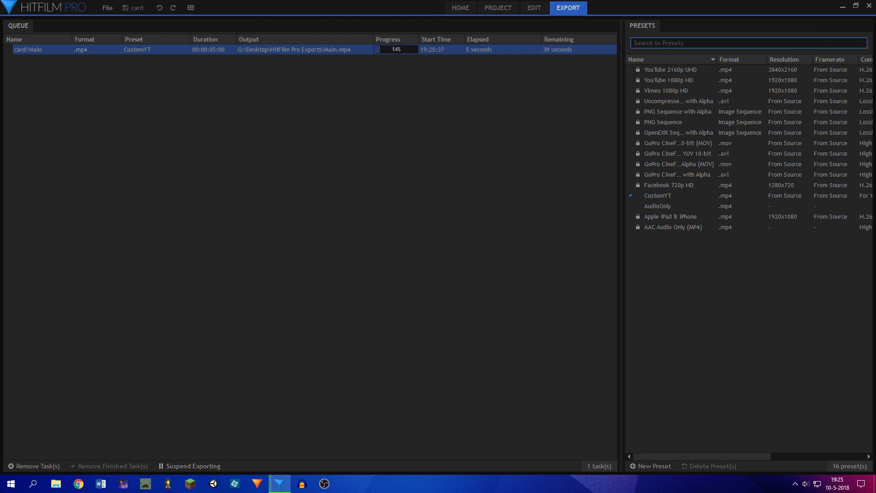
click(397, 285)
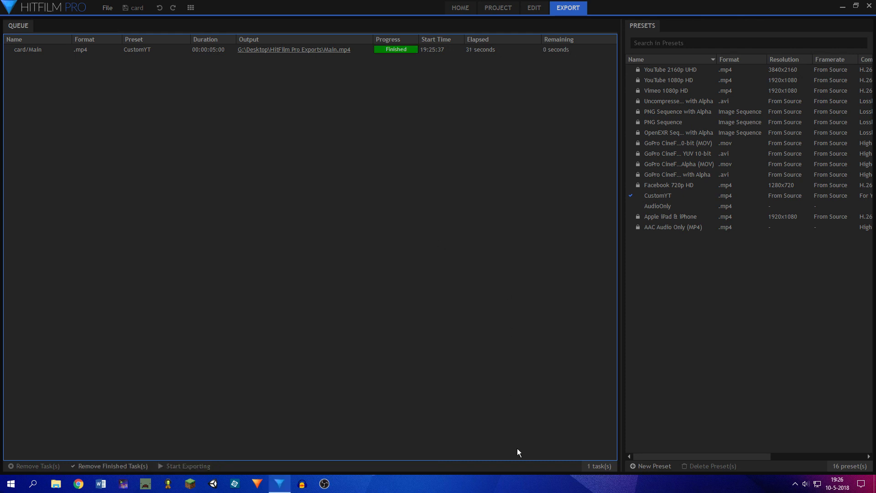
Switch to the Films en tv player and play the exported Main video full screen on repeat
click(284, 484)
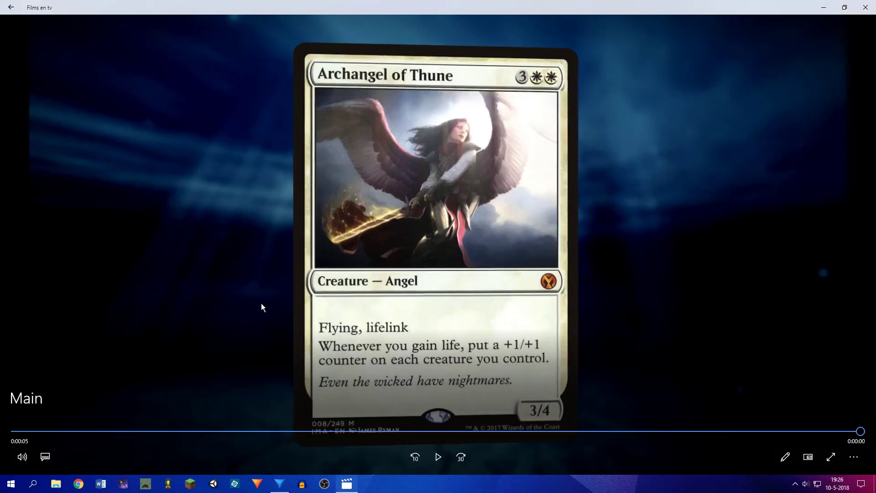
click(861, 464)
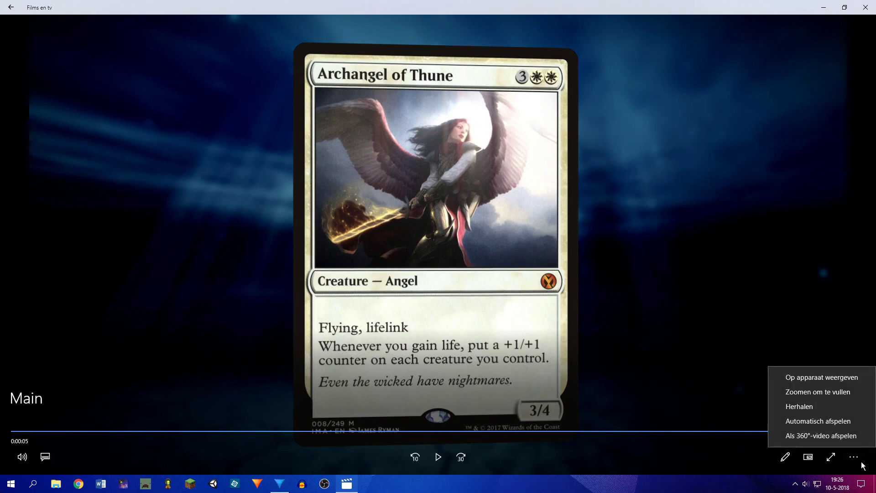
click(824, 406)
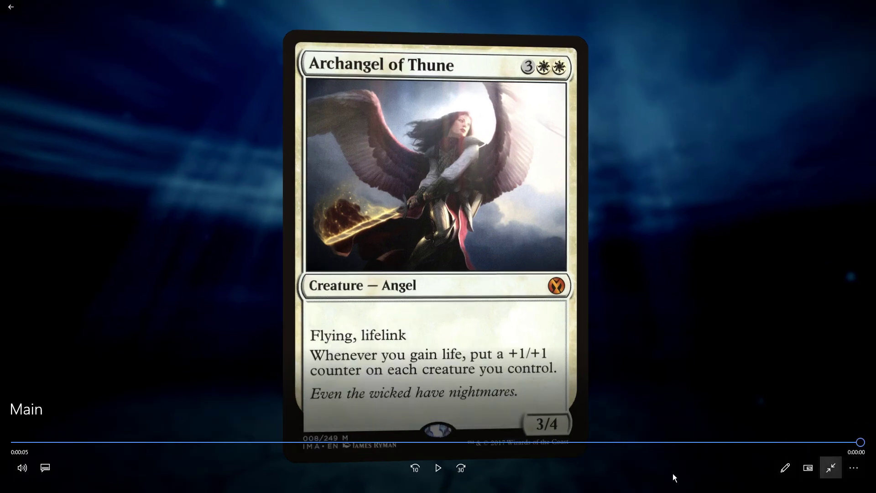
click(438, 457)
key(alt+Return)
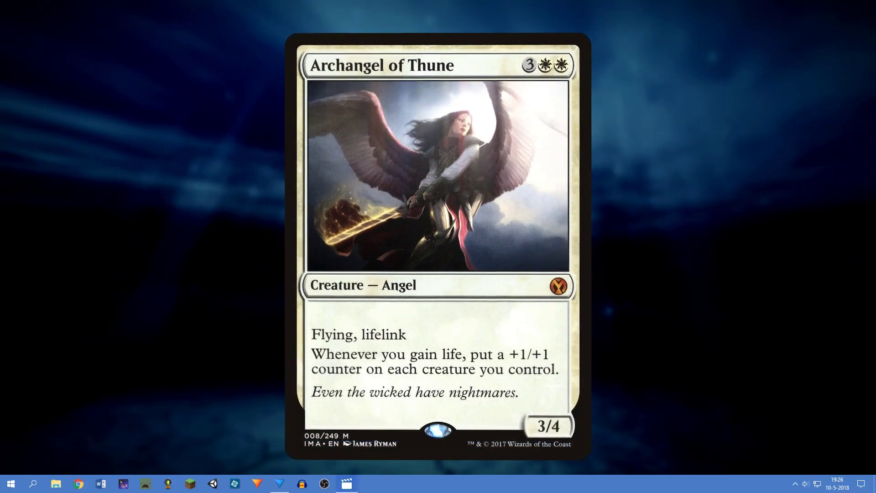